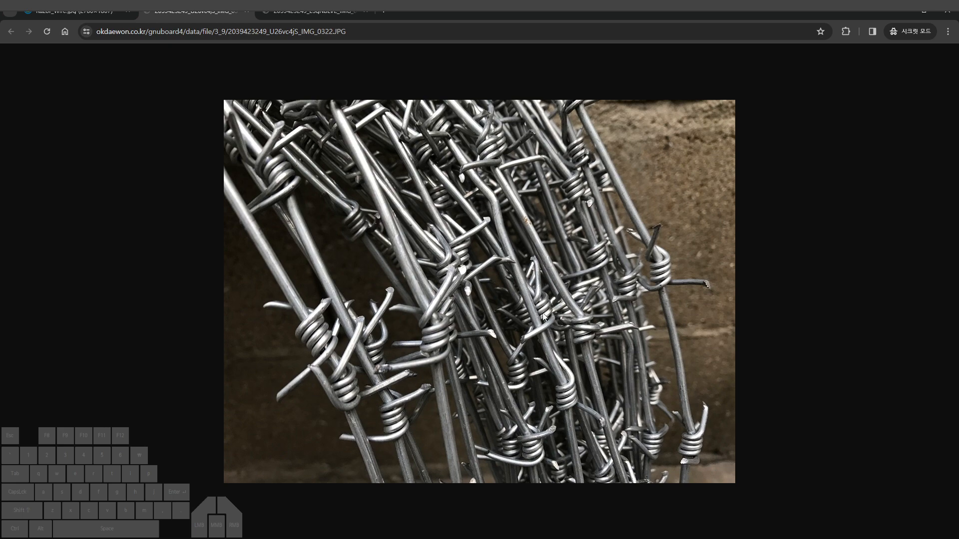
View the razor wire reference photos in the open browser tabs
left_click(309, 11)
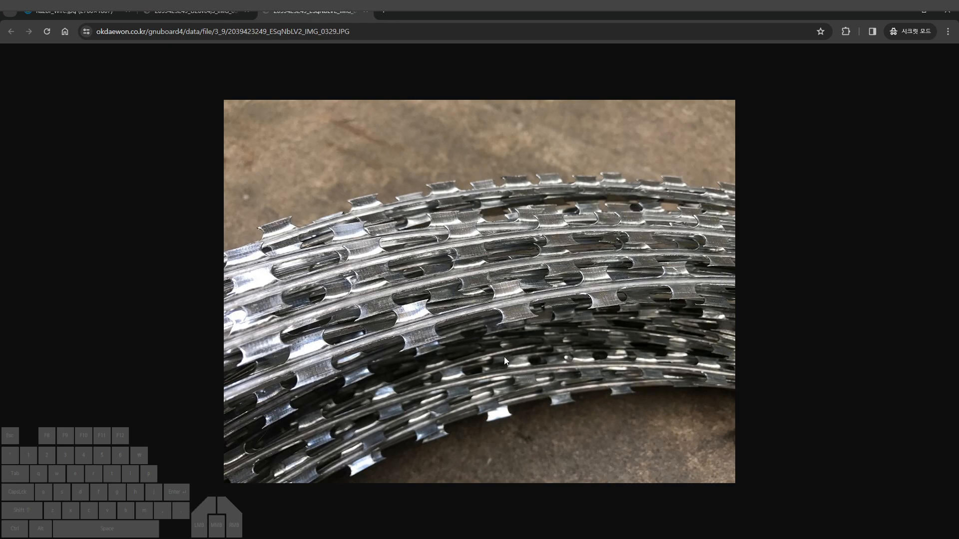
left_click(96, 13)
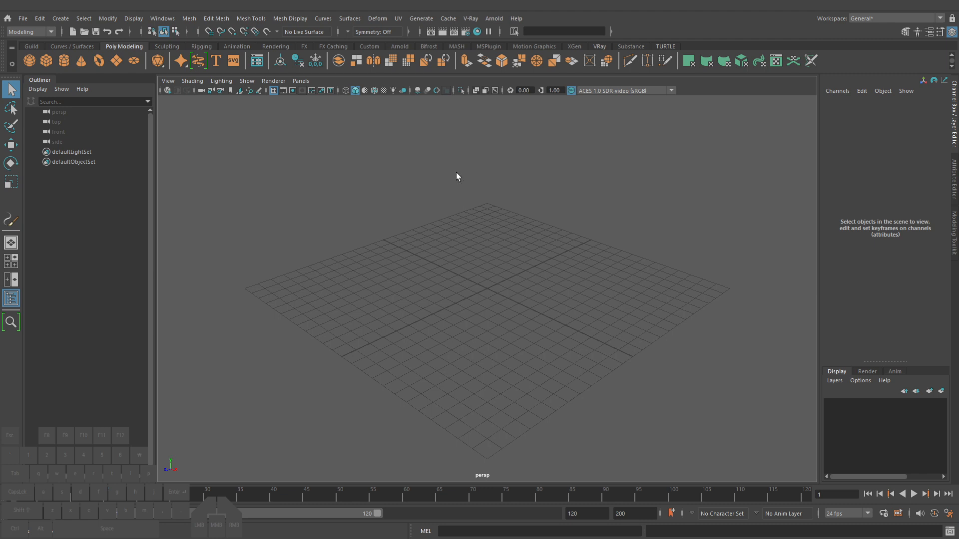
Switch to Maya and paint an S-shaped default-brush stroke across the grid with the Paint Effects Tool
left_click(416, 20)
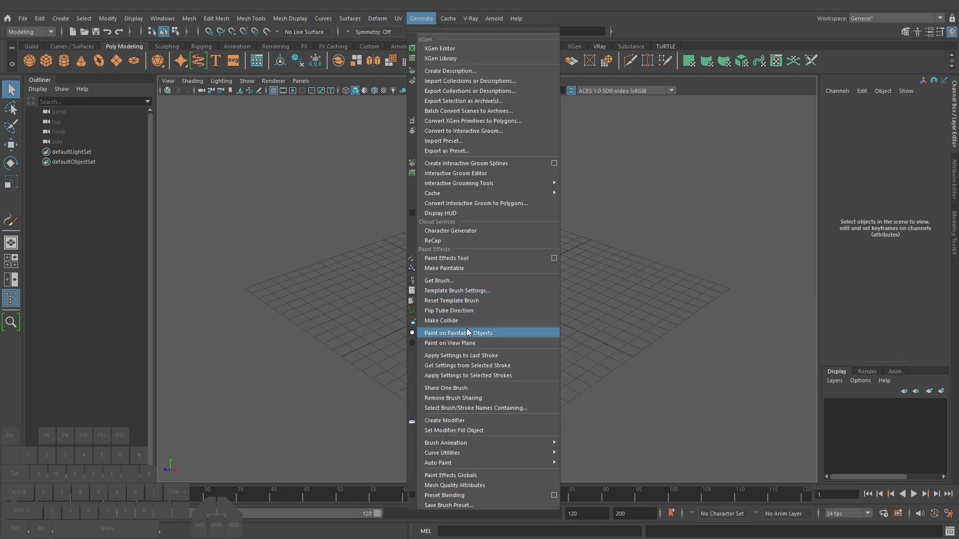
left_click(453, 259)
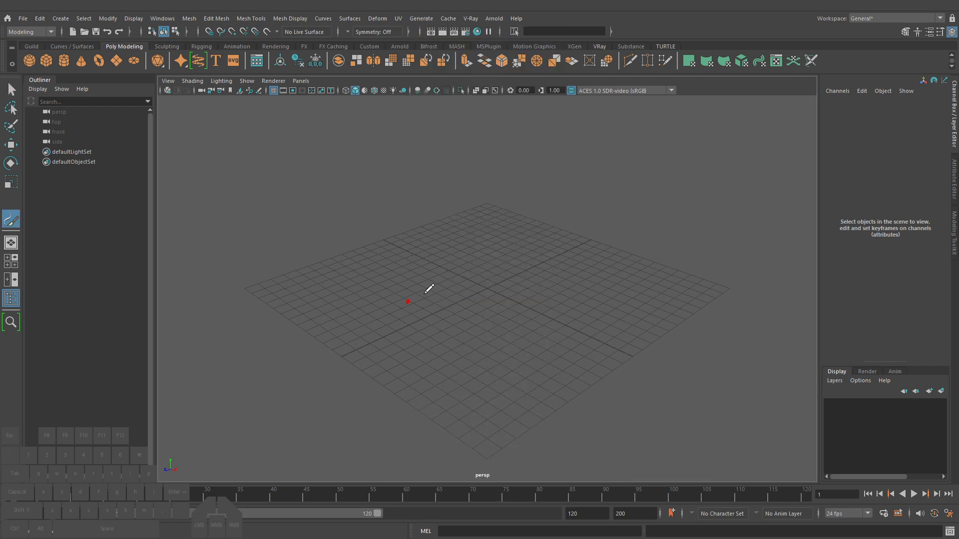
left_click_drag(421, 301, 385, 315, "alt")
mouse_move(317, 343)
left_mouse_down()
mouse_move(321, 316)
mouse_move(525, 334)
mouse_move(681, 283)
left_mouse_up()
left_click_drag(548, 332, 509, 330, "alt")
right_click_drag(510, 329, 549, 331, "alt")
middle_click_drag(549, 331, 549, 311, "alt")
left_click_drag(548, 310, 522, 310, "alt")
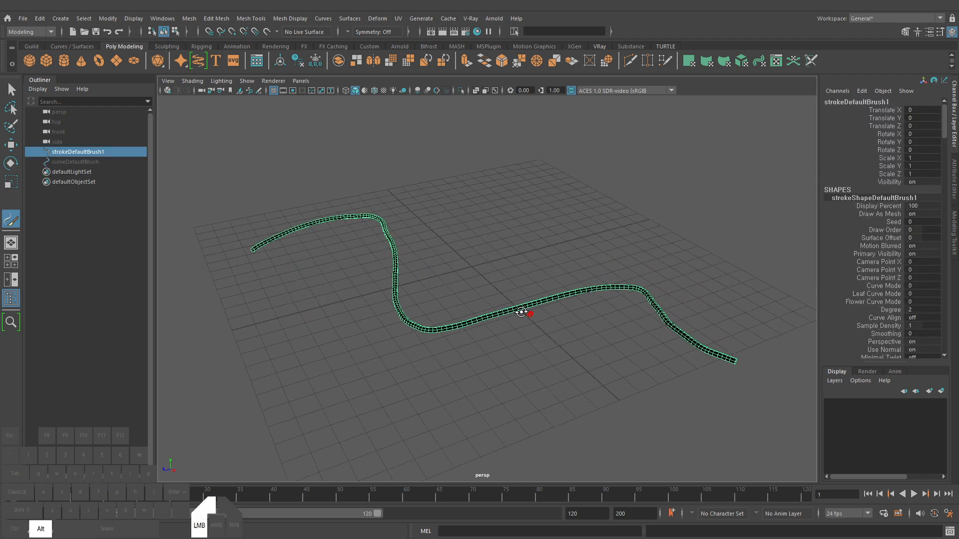
right_click_drag(523, 310, 530, 310, "alt")
middle_click_drag(531, 310, 519, 310, "alt")
Examine the default stroke's attributes, including the Min Clip and Max Clip controls under End Bounds
key("ctrl+a")
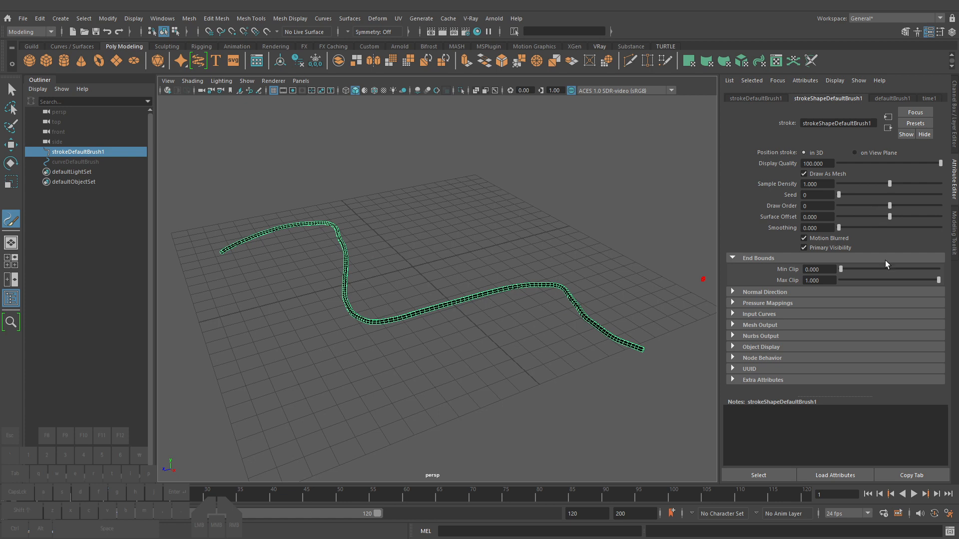
left_click(814, 259)
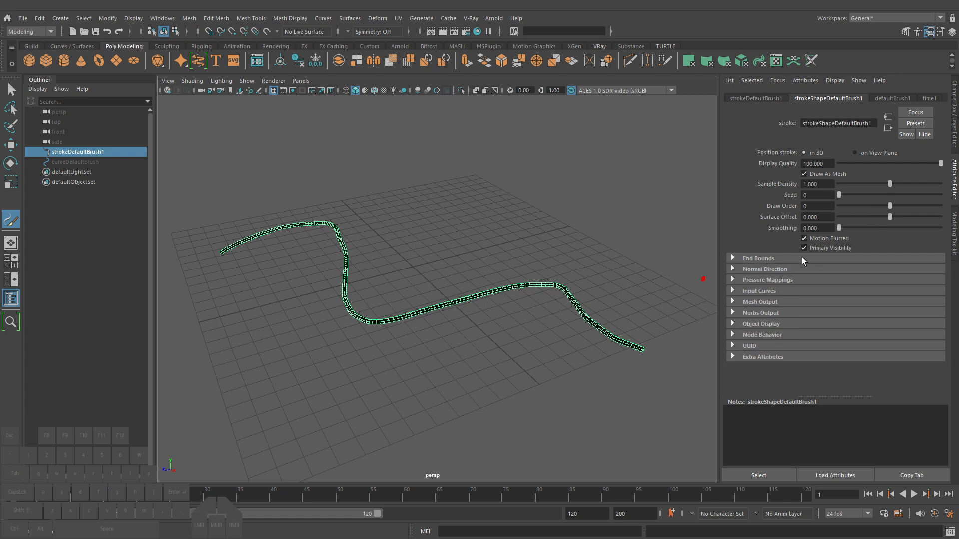
left_click(767, 259)
mouse_move(843, 268)
left_mouse_down()
mouse_move(916, 268)
mouse_move(837, 270)
left_mouse_up()
mouse_move(938, 280)
left_mouse_down()
mouse_move(886, 280)
mouse_move(942, 280)
left_mouse_up()
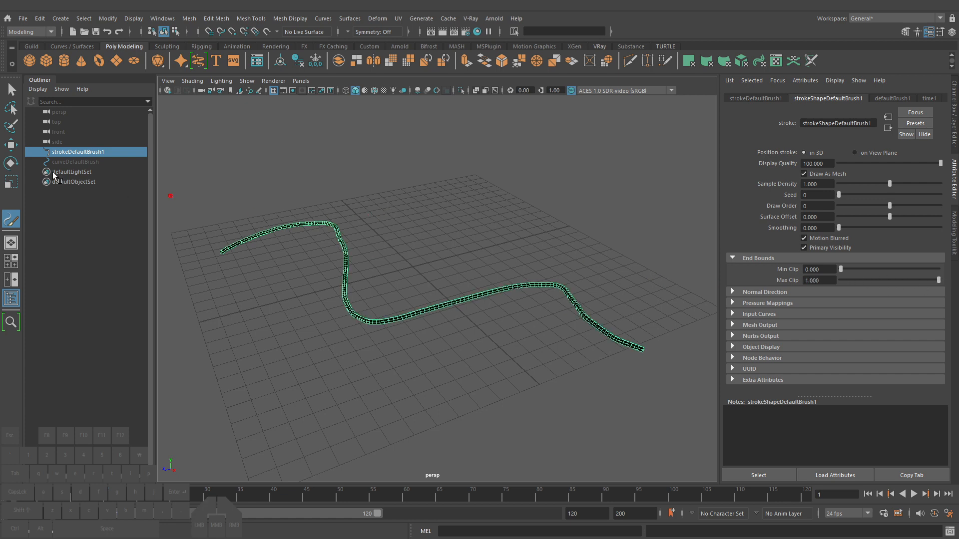
Delete the default-brush stroke together with its curve
key("q")
left_click(78, 160, "ctrl")
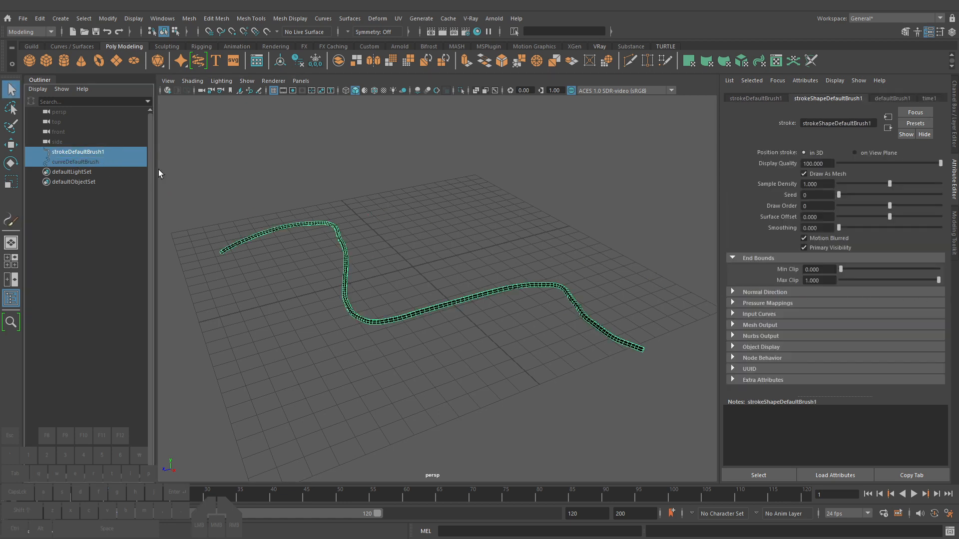
key("Delete")
Open the Content Browser and display the Metal brushes in the Paint Effects examples
left_click(258, 61)
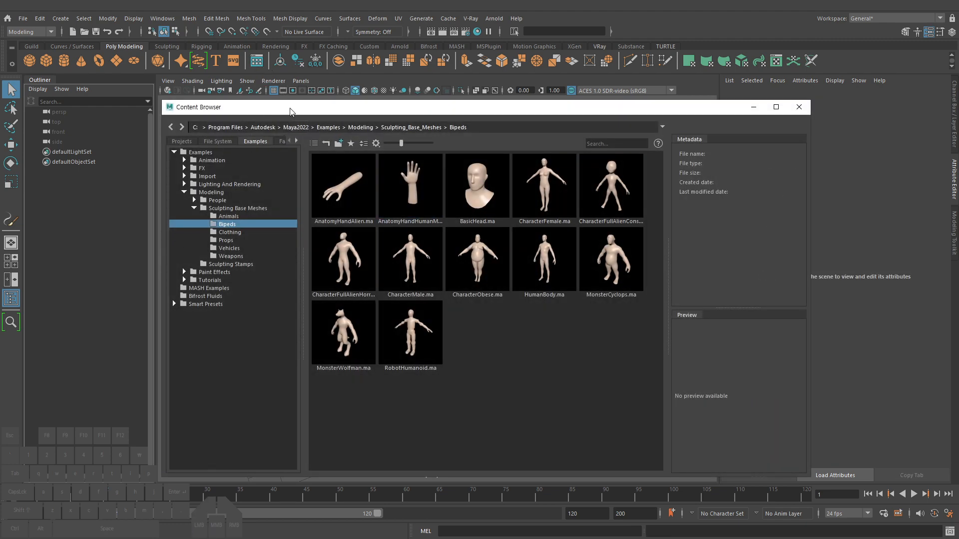
left_click_drag(269, 69, 251, 69)
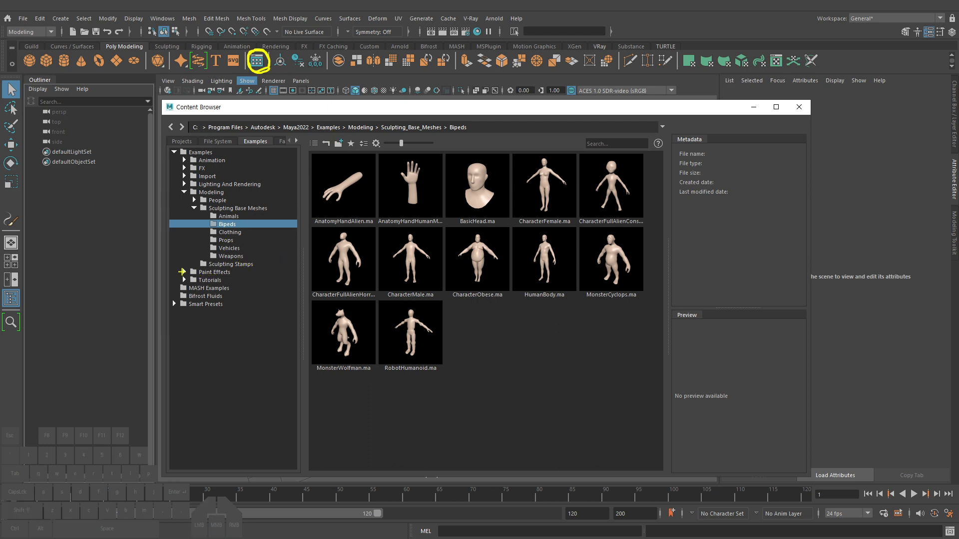
left_click_drag(181, 267, 236, 277, "ctrl")
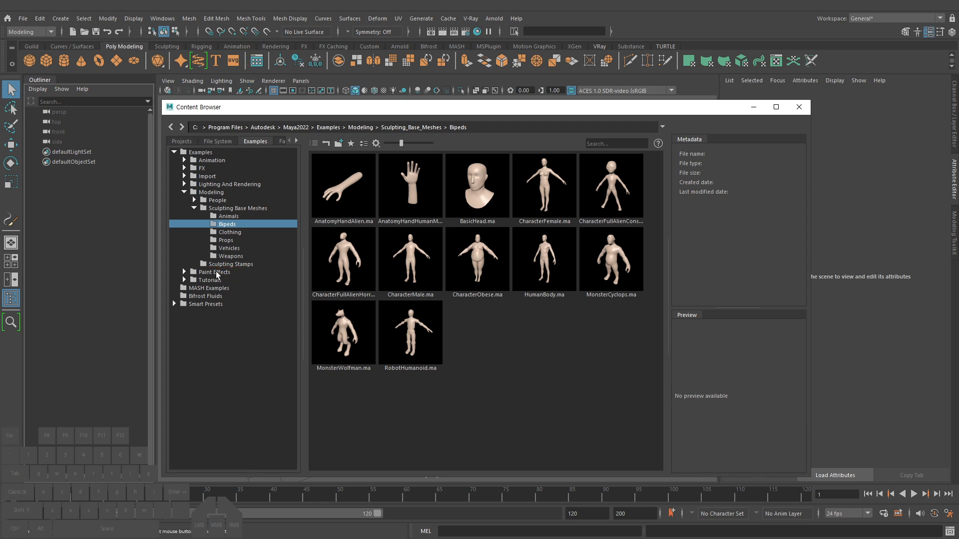
left_click(184, 272)
scroll(244, 277, "down", 6)
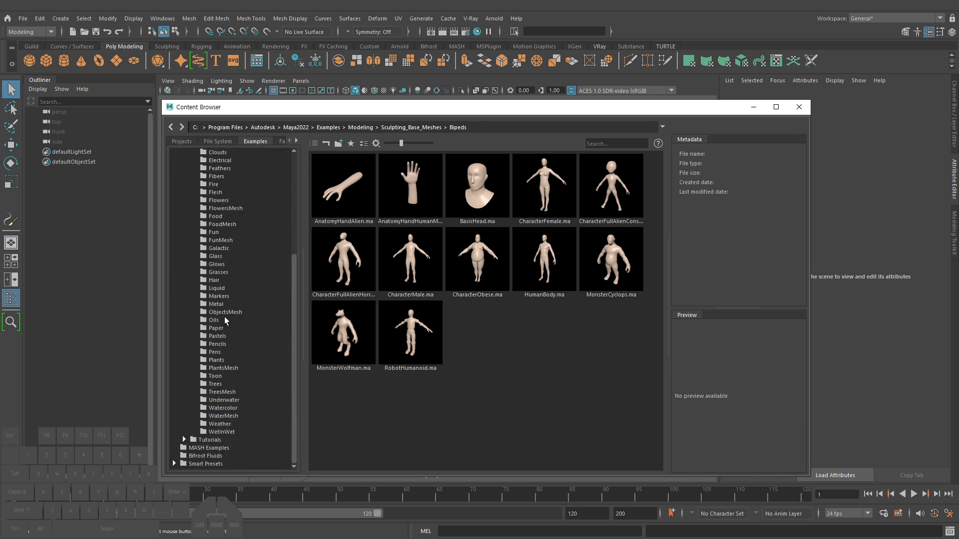
left_click(216, 304)
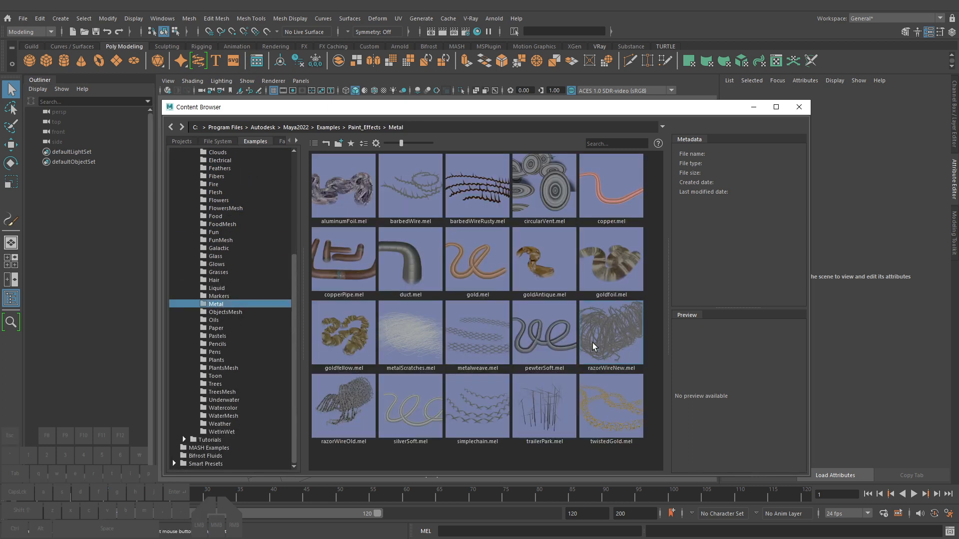
mouse_move(631, 369)
left_mouse_down()
mouse_move(554, 350)
mouse_move(668, 352)
mouse_move(632, 378)
left_mouse_up()
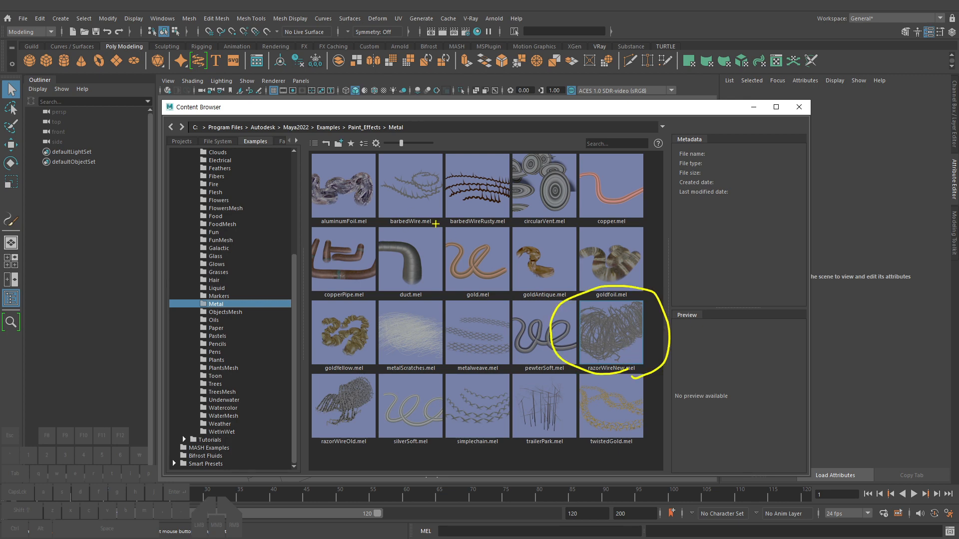
mouse_move(436, 224)
left_mouse_down()
mouse_move(375, 175)
mouse_move(444, 215)
mouse_move(438, 225)
left_mouse_up()
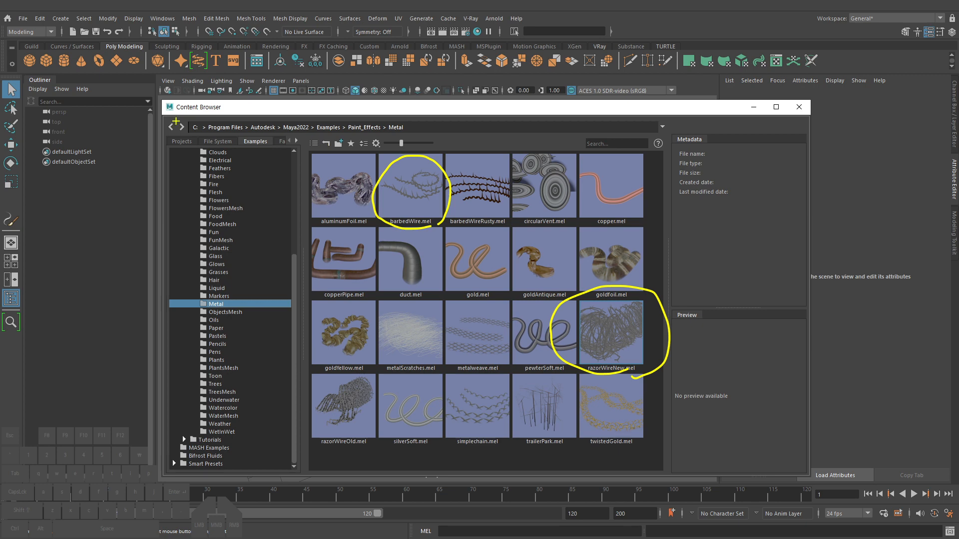
key("ctrl")
left_click_drag(194, 154, 260, 435, "ctrl")
mouse_move(308, 149)
left_mouse_down("ctrl")
mouse_move(554, 358)
mouse_move(646, 450)
left_mouse_up("ctrl")
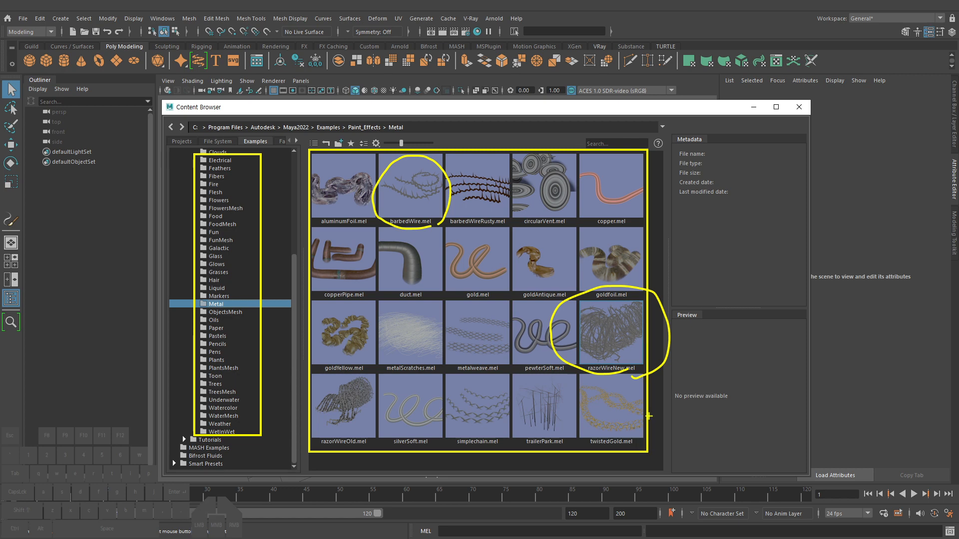
key("Escape")
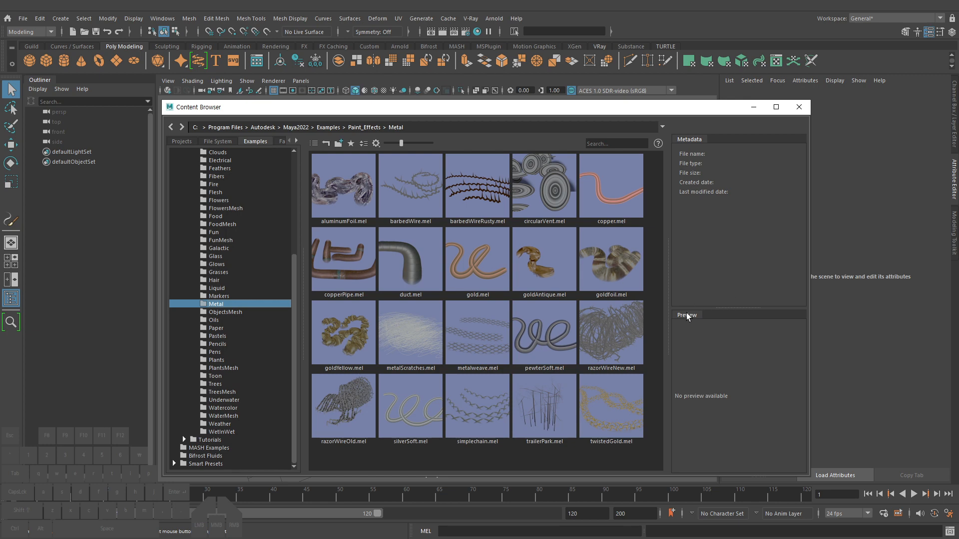
Load the razorWireNew.mel brush preset and close the Content Browser
left_click(612, 339)
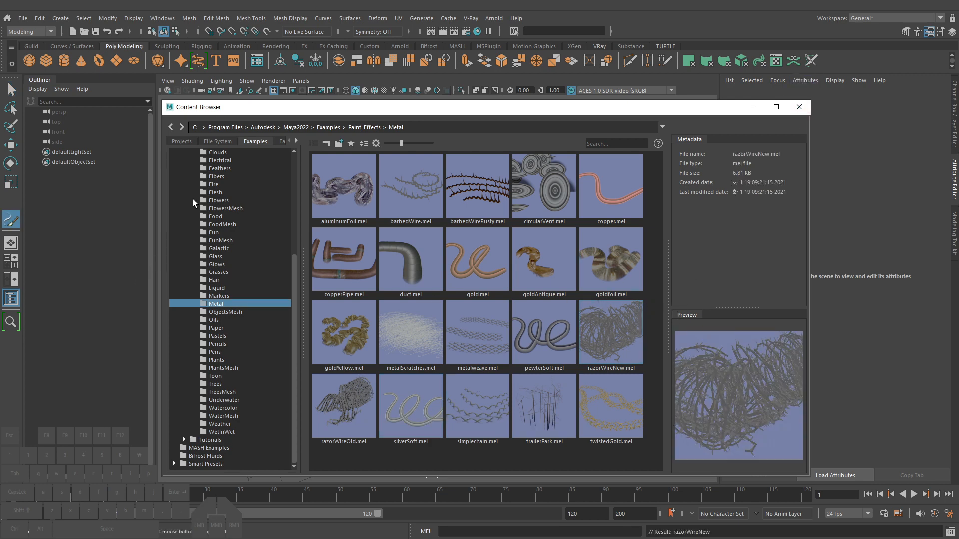
mouse_move(106, 201)
left_mouse_down()
mouse_move(15, 216)
mouse_move(48, 228)
left_mouse_up()
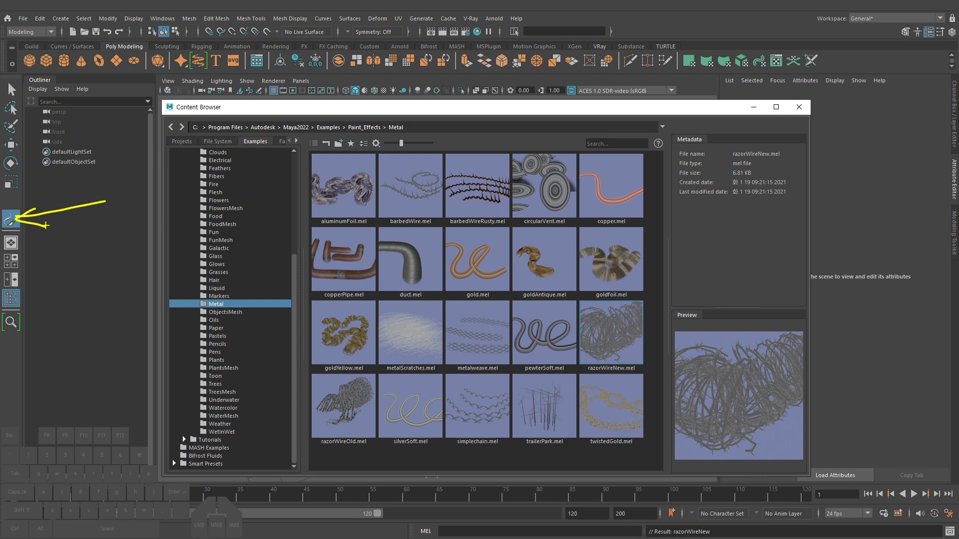
key("Escape")
left_click(799, 107)
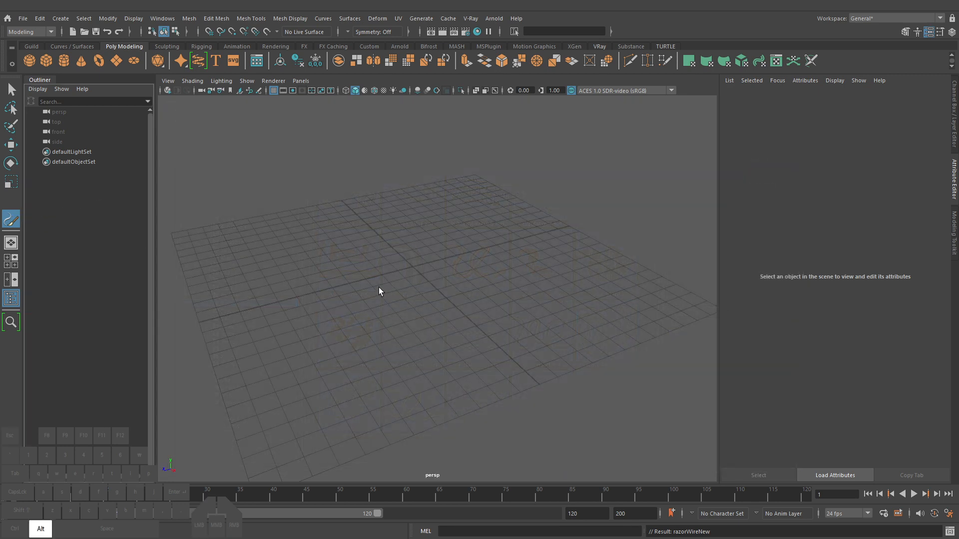
Try a razor wire stroke across the grid, then undo it
left_click_drag(376, 303, 392, 301, "alt")
right_click_drag(393, 301, 407, 301, "alt")
left_click_drag(204, 291, 573, 287)
key("ctrl+z")
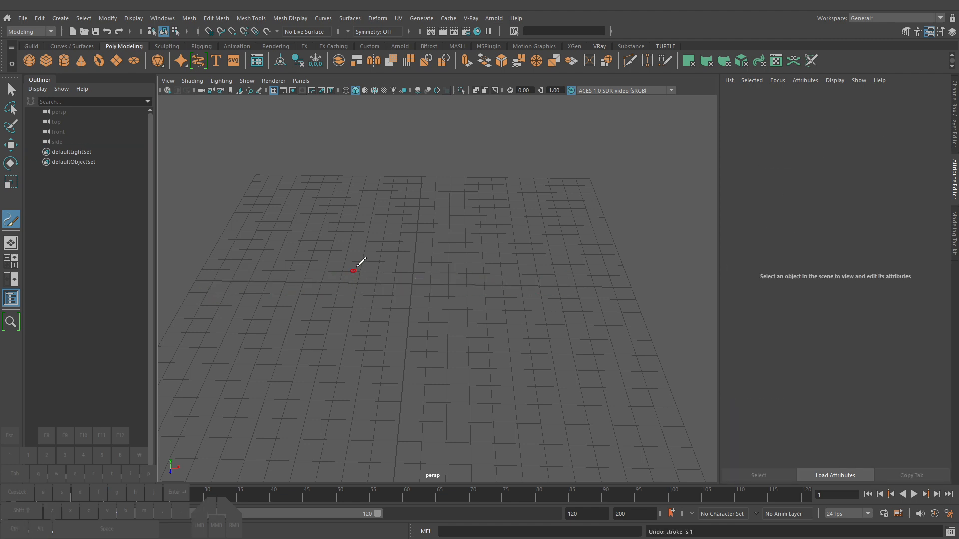
Resize the Paint Effects brush and test it with a razor wire stroke across the grid, undoing the test stroke
mouse_move(384, 248)
left_mouse_down()
mouse_move(333, 347)
mouse_move(389, 294)
mouse_move(318, 317)
mouse_move(365, 293)
left_mouse_up()
key("Escape")
key("b")
key("b")
left_click_drag(214, 289, 228, 288)
right_click_drag(375, 286, 265, 283, "alt")
left_click_drag(220, 282, 562, 280)
key("ctrl+z")
Readjust the brush size and paint a long wavy razor wire stroke across the grid and past its far side
key("b")
left_click_drag(311, 279, 333, 283)
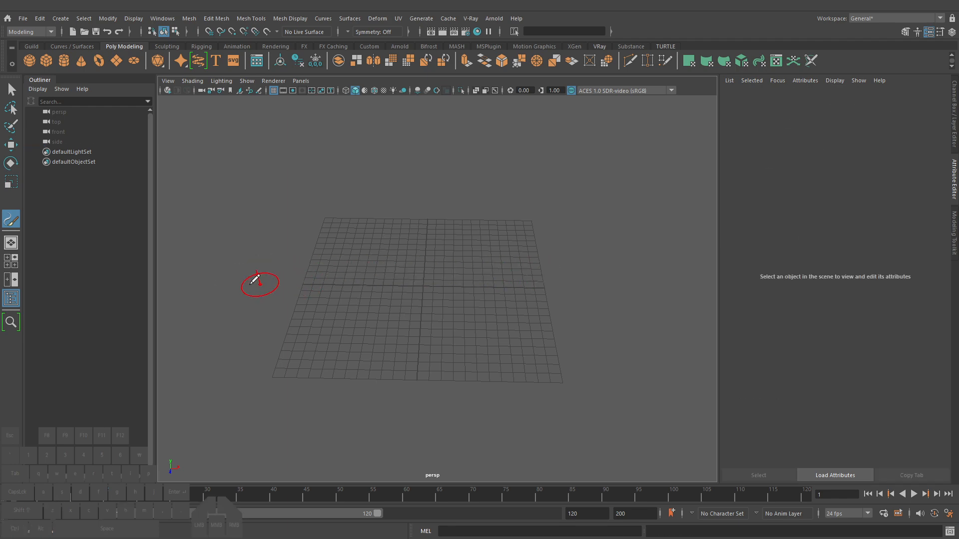
left_click_drag(208, 282, 650, 282)
key("ctrl+z")
key("b")
mouse_move(310, 278)
left_mouse_down()
mouse_move(250, 284)
mouse_move(701, 275)
left_mouse_up()
mouse_move(545, 296)
left_mouse_down("alt")
mouse_move(300, 269)
mouse_move(584, 277)
mouse_move(586, 290)
left_mouse_up("alt")
key("ctrl+z")
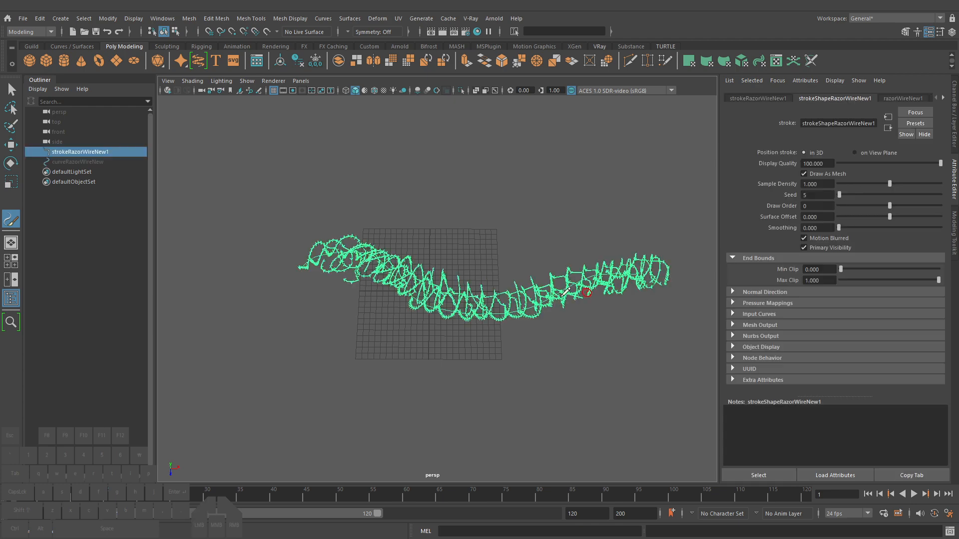
mouse_move(496, 307)
left_mouse_down("alt")
mouse_move(407, 307)
mouse_move(479, 263)
left_mouse_up("alt")
key("q")
right_click_drag(476, 267, 567, 301, "alt")
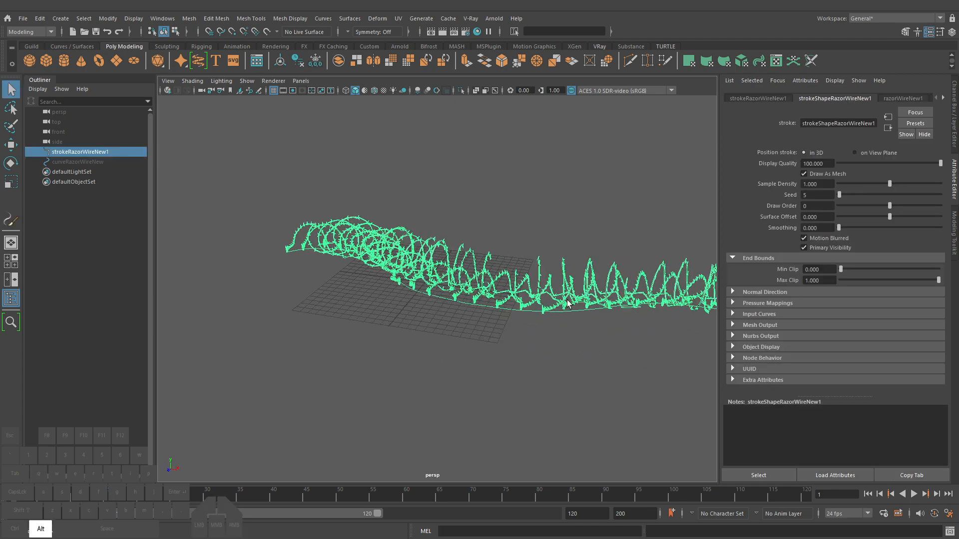
Unhide the curveRazorWireNew curve that drives the razor wire stroke
left_click(481, 307)
left_click(71, 161)
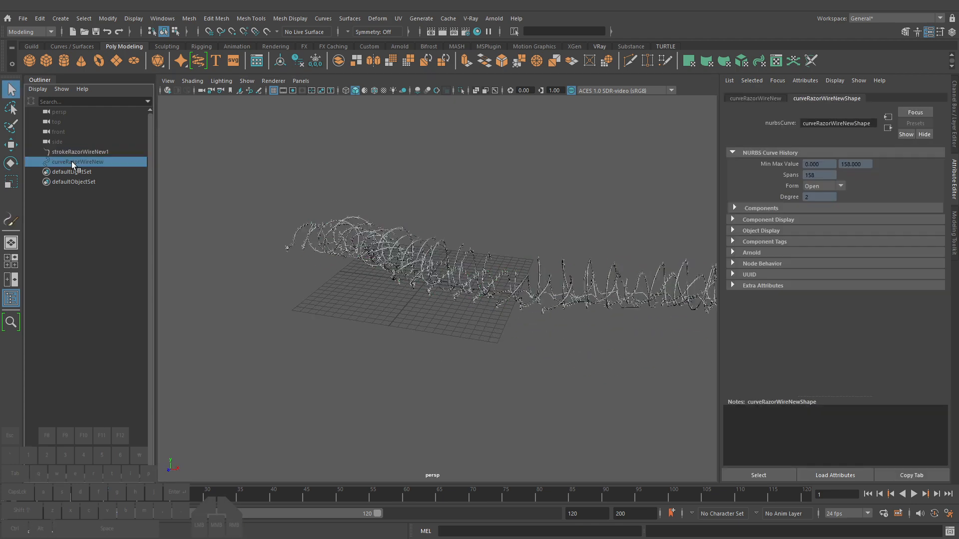
key("h")
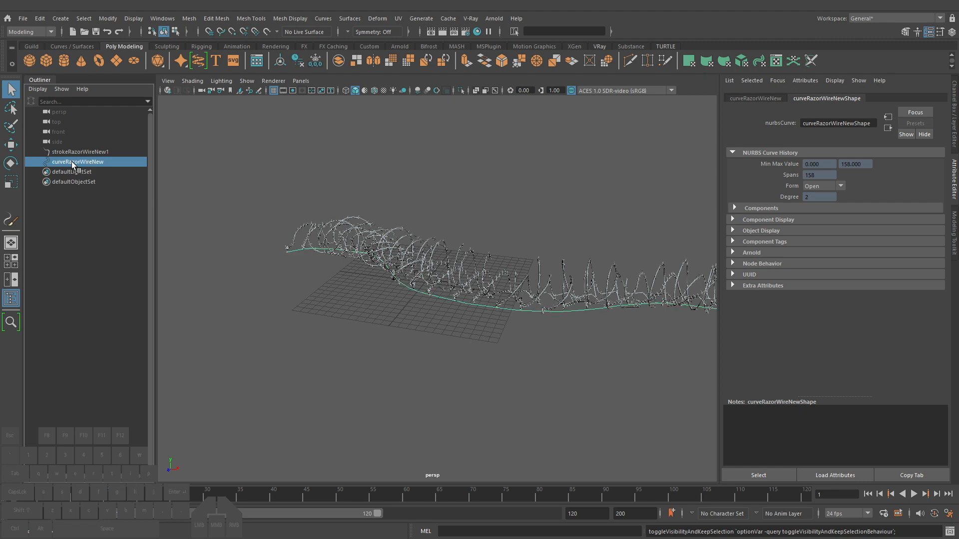
middle_click_drag(439, 275, 385, 276, "alt")
right_click_drag(385, 276, 442, 277, "alt")
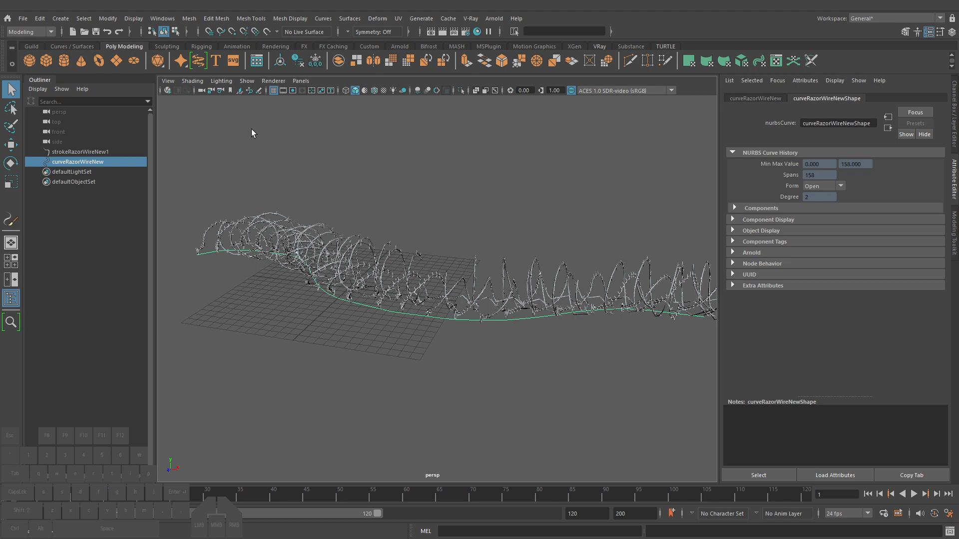
Load the vineLeafy.mel brush from the Paint Effects Plants folder and minimize the Content Browser
left_click(256, 61)
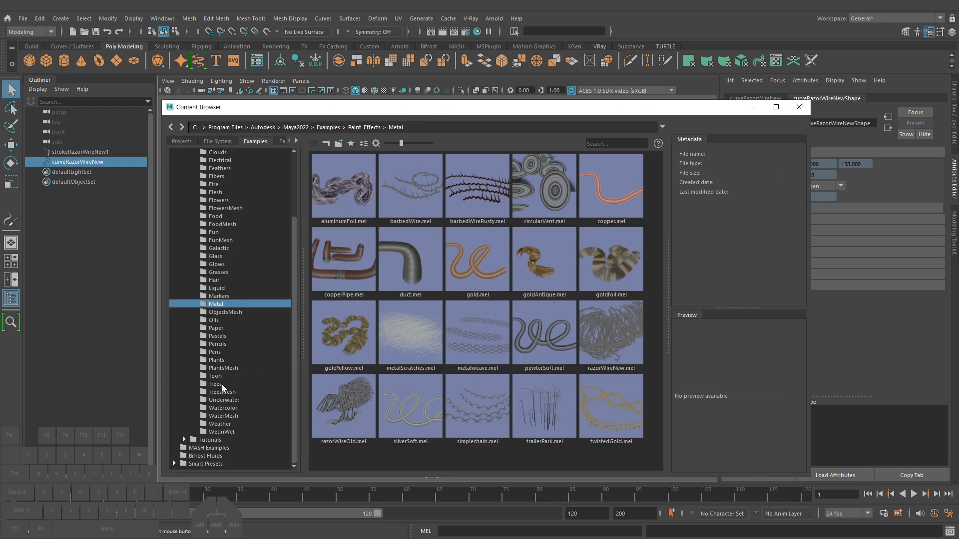
left_click(217, 361)
scroll(374, 412, "down", 1)
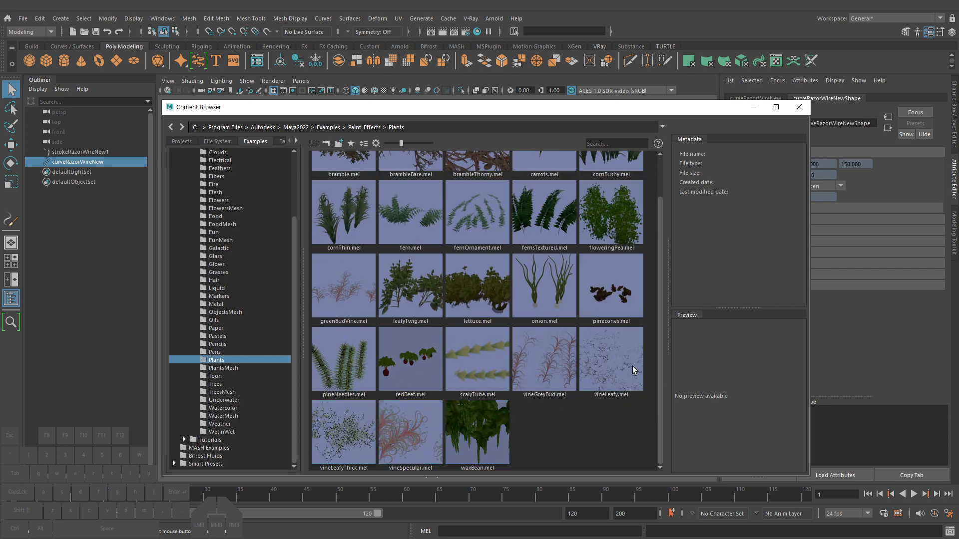
left_click(612, 364)
left_click(753, 107)
Try a leafy vine stroke in front of the razor wire, then undo it
right_click_drag(440, 280, 374, 309, "alt")
left_click_drag(375, 310, 356, 330, "alt")
key("b")
left_click_drag(259, 334, 539, 389)
key("ctrl+z")
Resize the brush and paint a wavy leafy vine stroke in front of the razor wire, then deselect it
key("b")
mouse_move(297, 343)
left_mouse_down()
mouse_move(288, 343)
mouse_move(585, 363)
left_mouse_up()
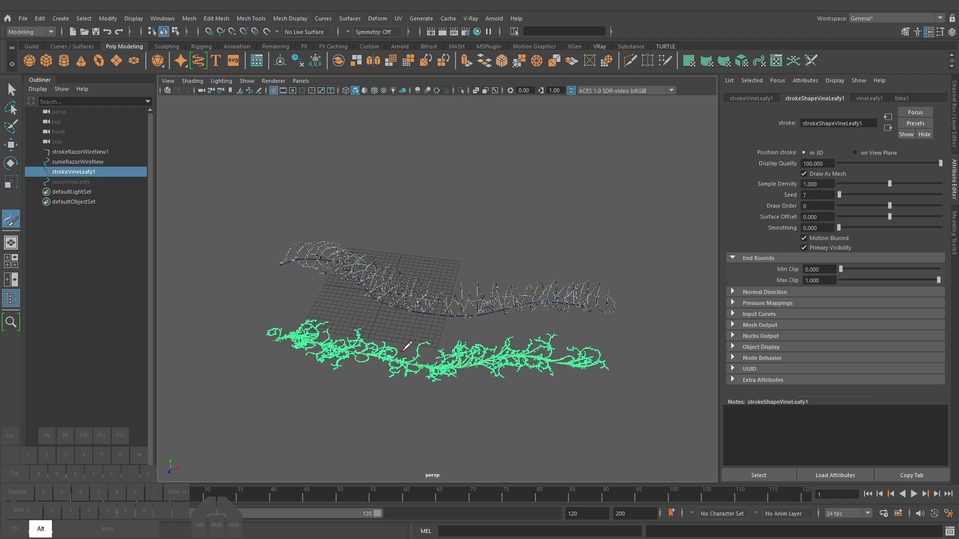
right_click_drag(403, 351, 414, 369, "alt")
middle_click_drag(414, 370, 430, 303, "alt")
left_click_drag(430, 303, 447, 311, "alt")
key("q")
left_click(433, 305)
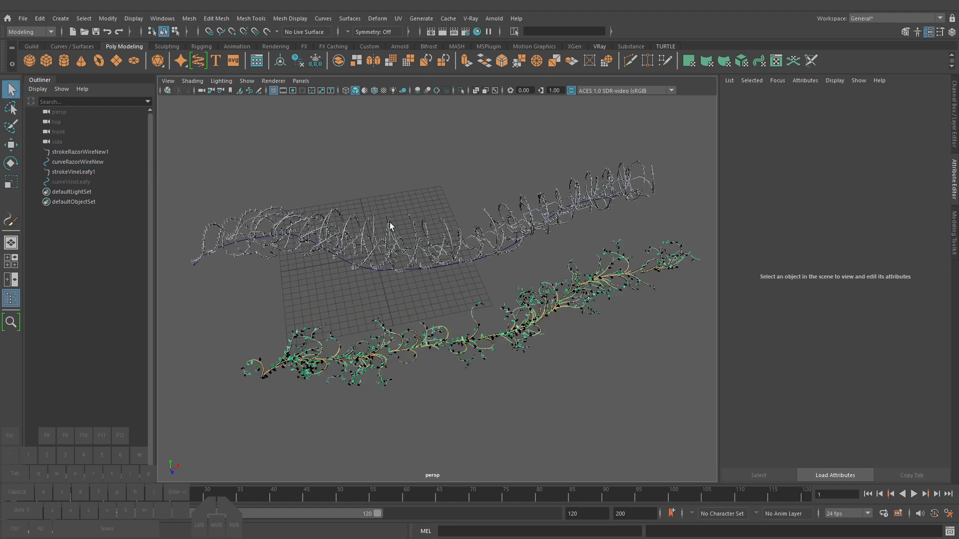
Convert the razor wire stroke to polygons with Paint Effects to Polygons
left_click(390, 225)
middle_click_drag(434, 255, 477, 297, "alt")
right_click_drag(477, 298, 528, 295, "alt")
left_click_drag(529, 296, 416, 284, "alt")
mouse_move(416, 284)
middle_mouse_down("alt")
mouse_move(418, 293)
mouse_move(418, 259)
middle_mouse_up("alt")
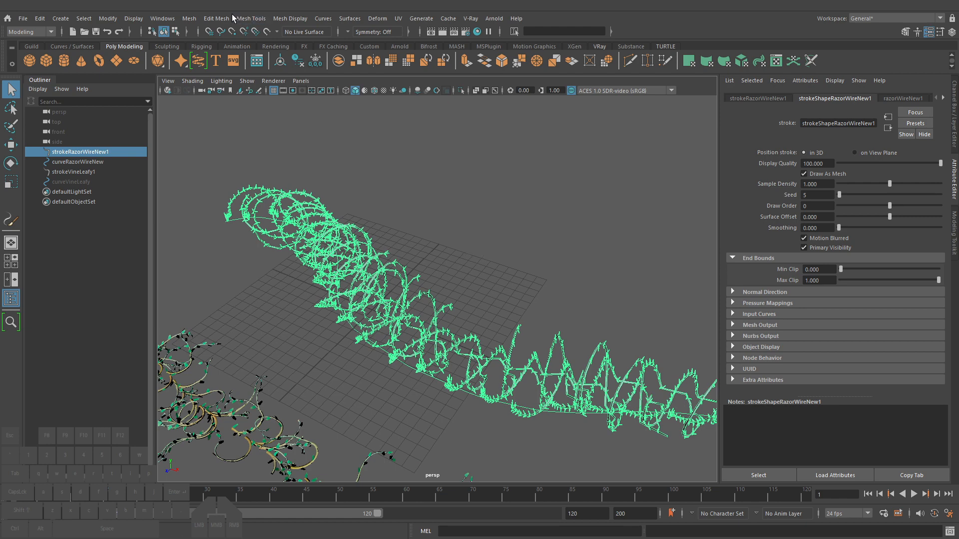
left_click(108, 20)
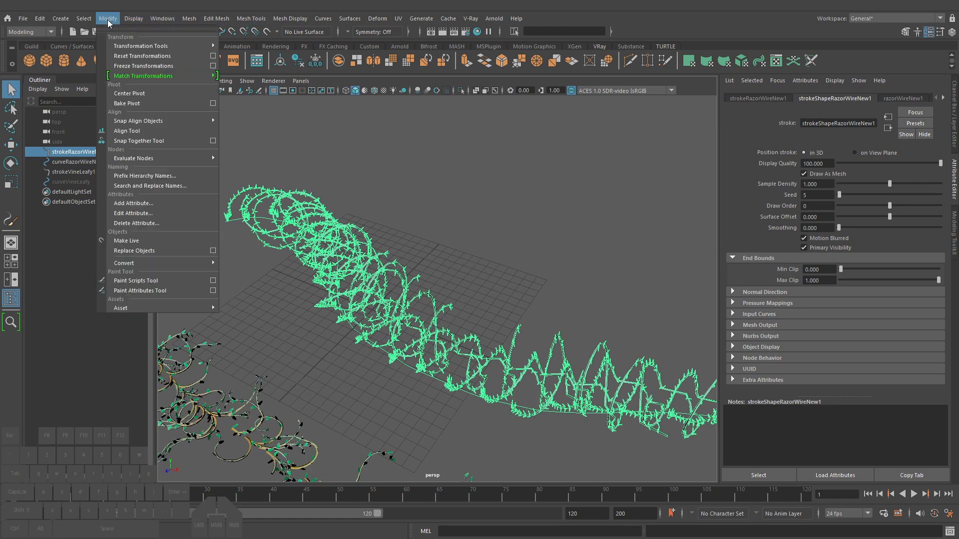
mouse_move(162, 265)
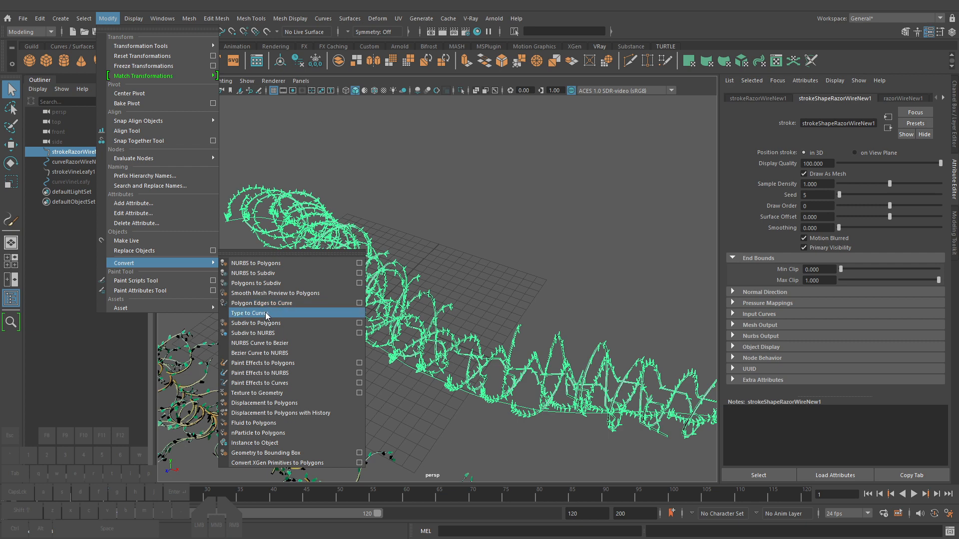
left_click(259, 363)
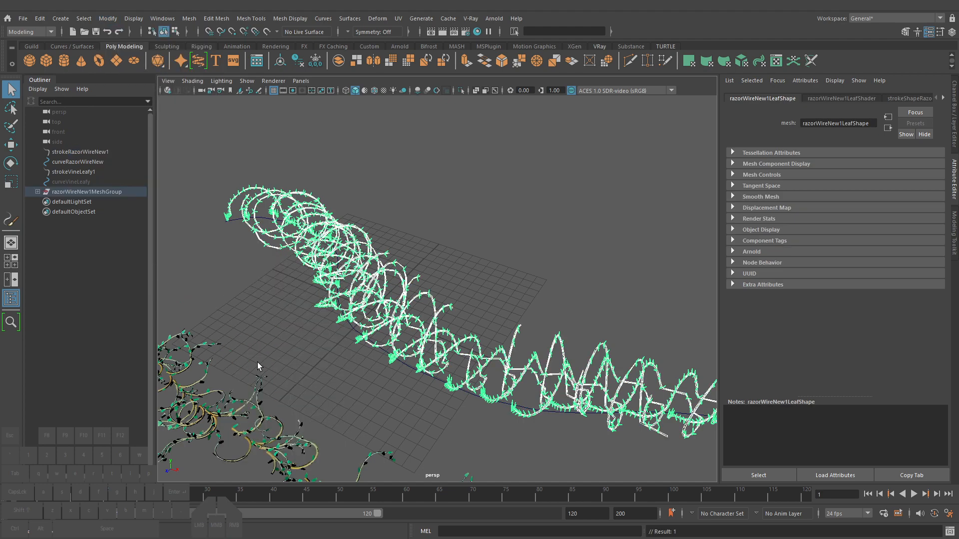
Expand razorWireNew1MeshGroup and inspect the main wire mesh and the leaf mesh one at a time up close
left_click(37, 192)
left_click(82, 201)
left_click(85, 212)
left_click(87, 202)
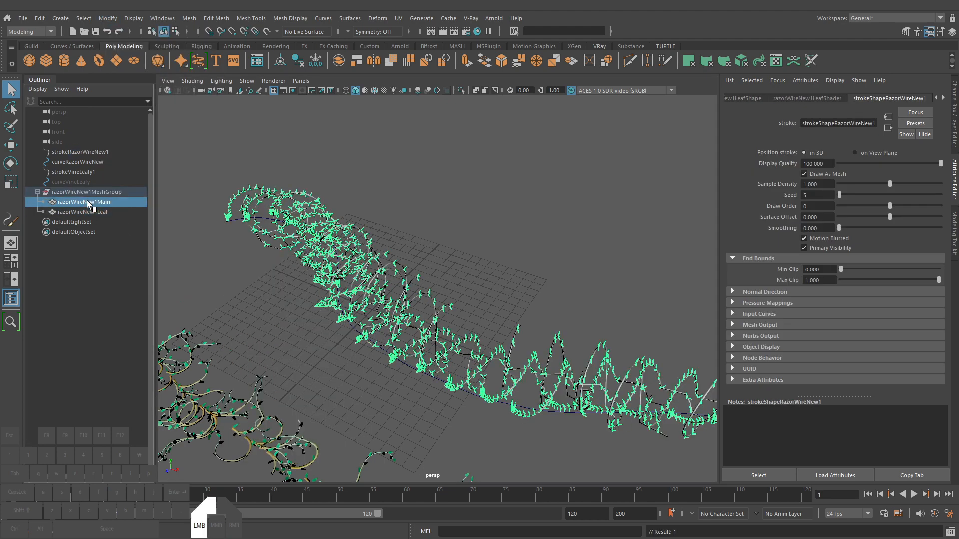
right_click_drag(492, 347, 654, 364, "alt")
middle_click_drag(365, 380, 528, 308, "alt")
left_click_drag(528, 308, 515, 295, "alt")
right_click_drag(514, 312, 537, 315, "alt")
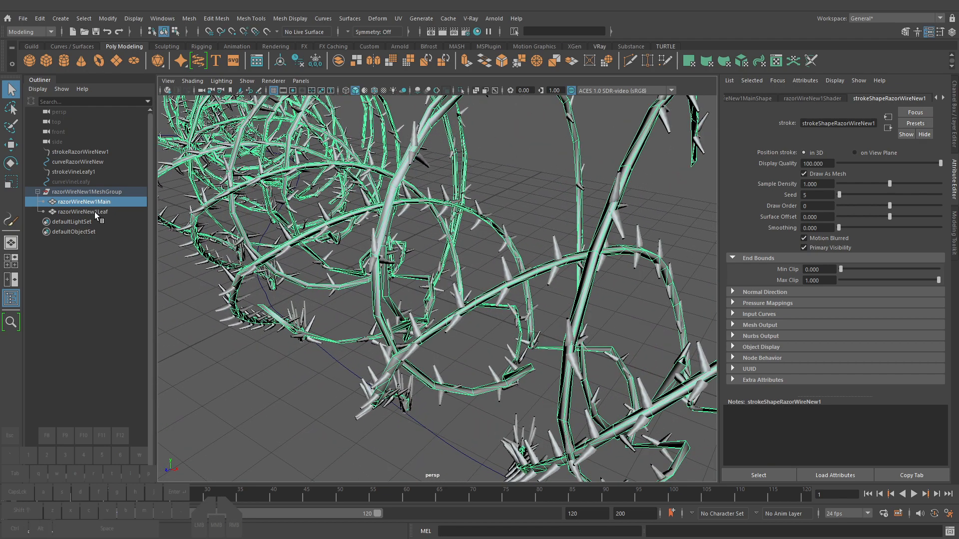
left_click(94, 212)
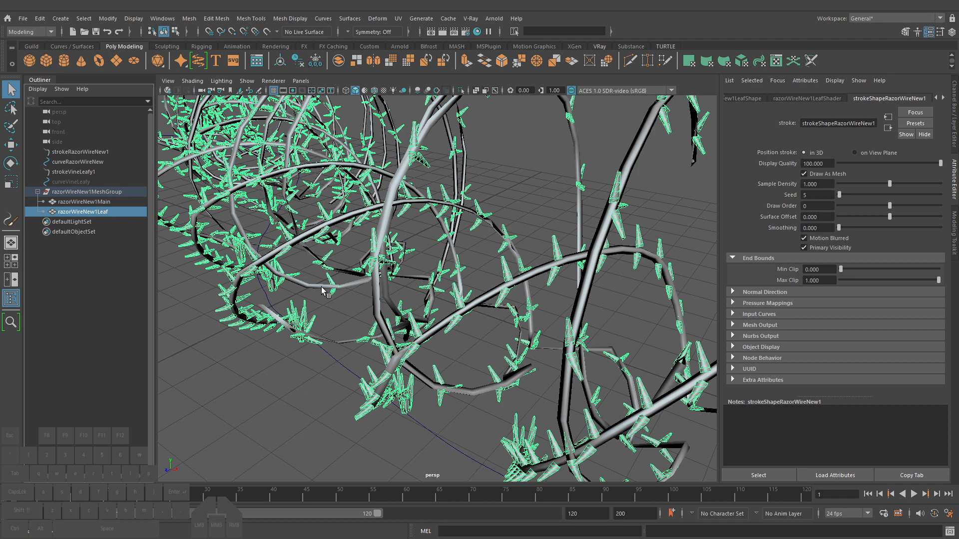
left_click(273, 337)
Select the leafy vine stroke and examine its branches and leaves next to the razor wire
left_click(90, 172)
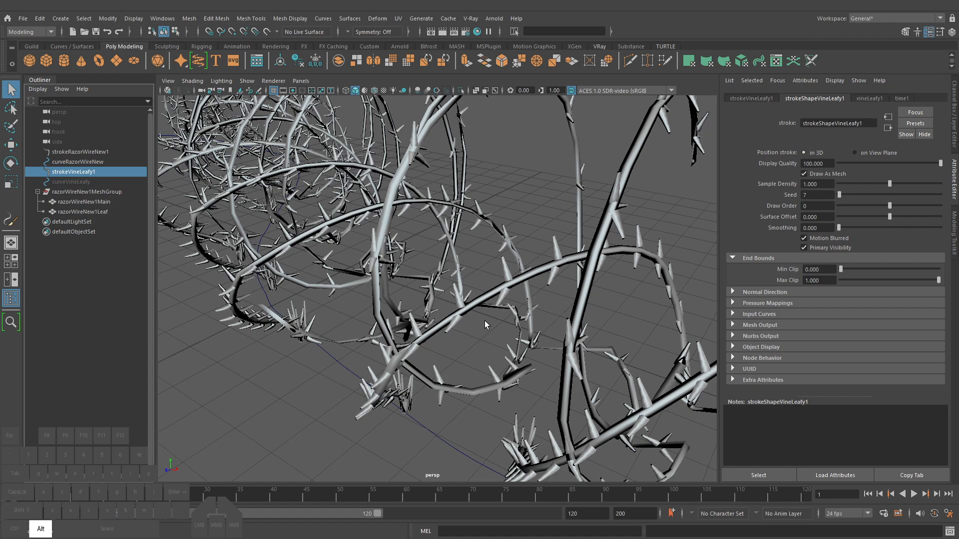
left_click(92, 212)
right_click_drag(468, 338, 319, 337, "alt")
middle_click_drag(318, 337, 420, 224, "alt")
left_click(372, 334)
right_click_drag(476, 331, 360, 336, "alt")
left_click_drag(359, 335, 514, 345, "alt")
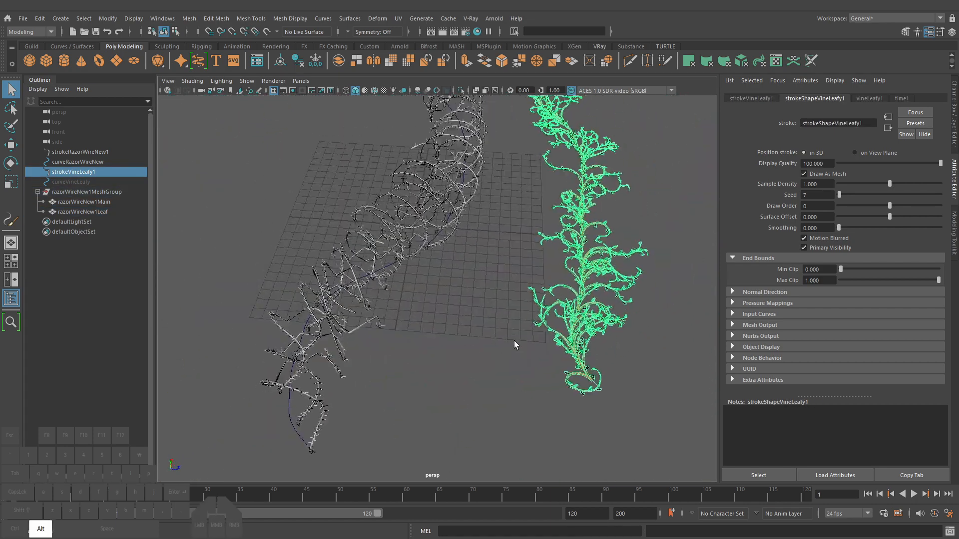
middle_click_drag(514, 344, 431, 368, "alt")
right_click_drag(431, 369, 520, 359, "alt")
middle_click_drag(520, 359, 493, 343, "alt")
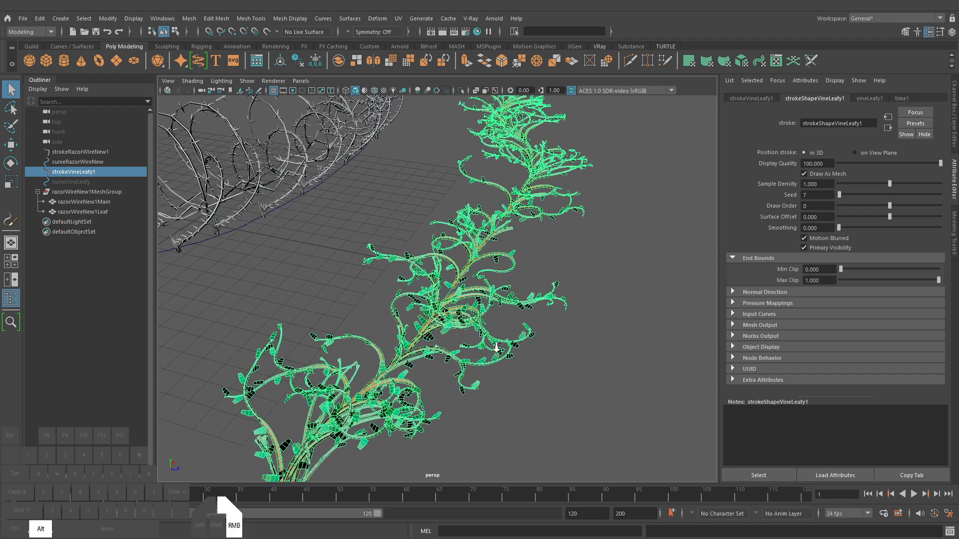
right_click_drag(492, 342, 467, 334, "alt")
middle_click_drag(467, 334, 499, 374, "alt")
mouse_move(403, 248)
left_mouse_down()
mouse_move(326, 210)
mouse_move(401, 213)
left_mouse_up()
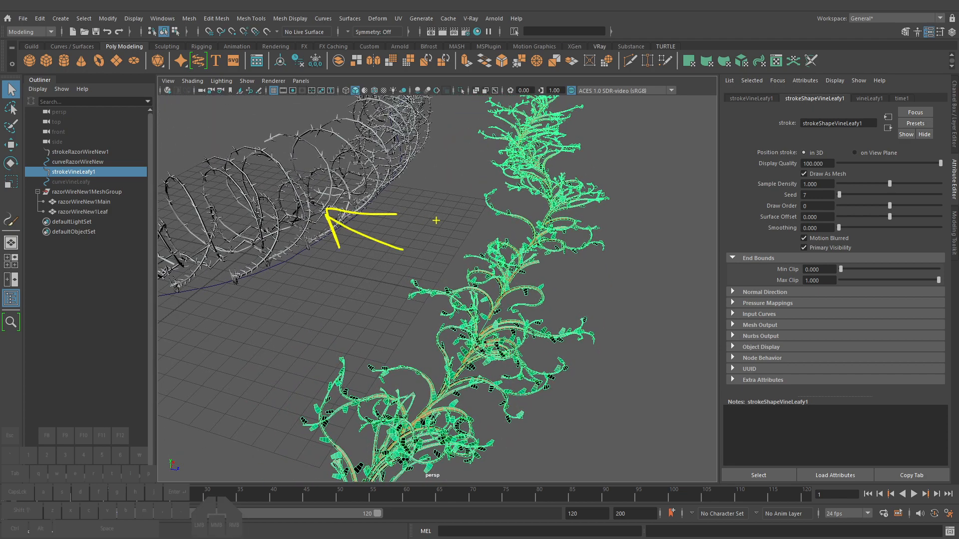
key("Escape")
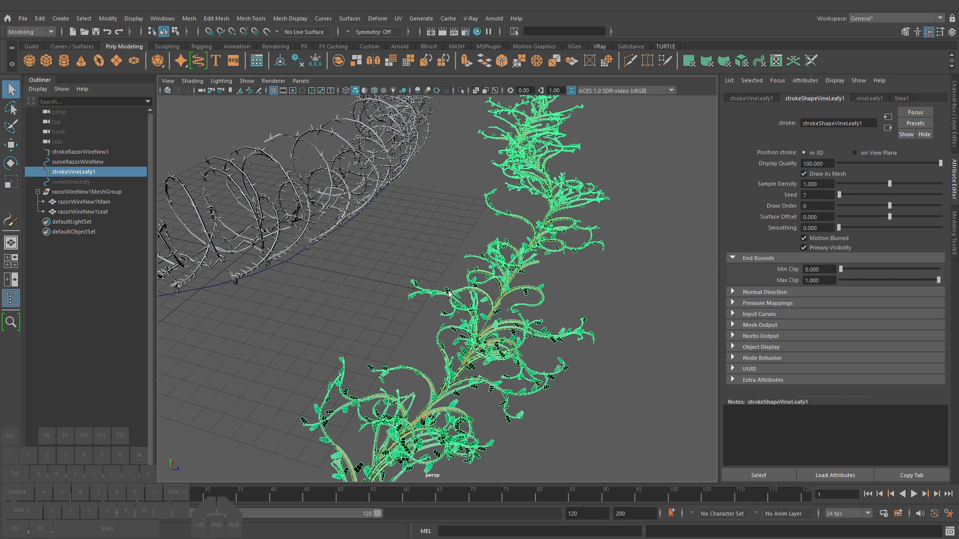
key("ctrl+2")
left_click_drag(348, 313, 414, 332)
mouse_move(391, 316)
left_mouse_down()
mouse_move(413, 331)
mouse_move(393, 344)
left_mouse_up()
key("Escape")
Enable Flowers in the Tubes Growth settings of the vineLeafy1 brush, then deselect the vine
left_click(869, 98)
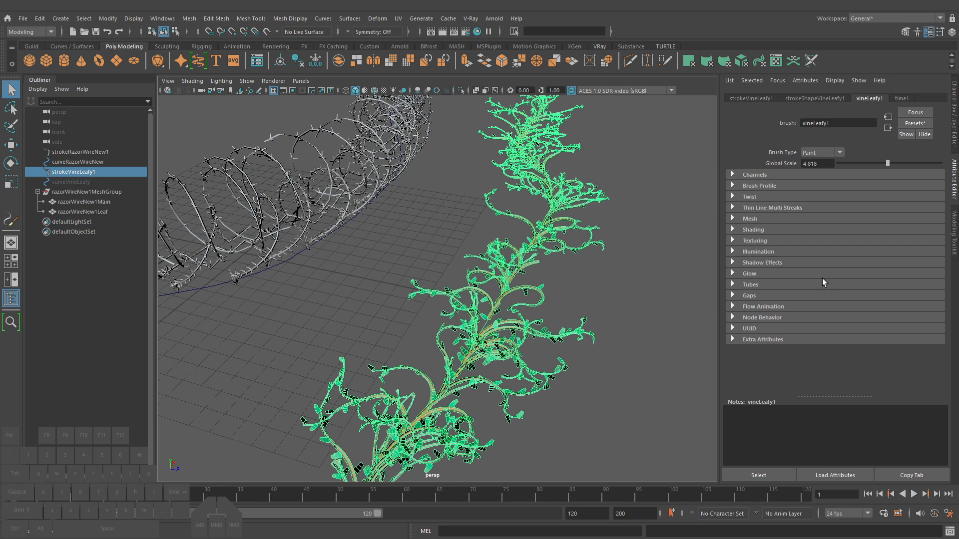
left_click(760, 282)
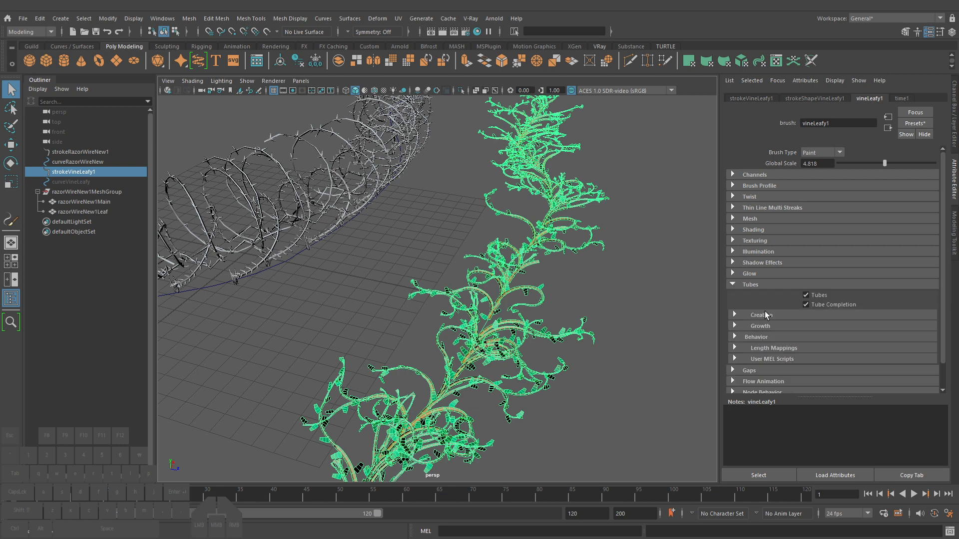
left_click(765, 326)
scroll(765, 326, "down", 5)
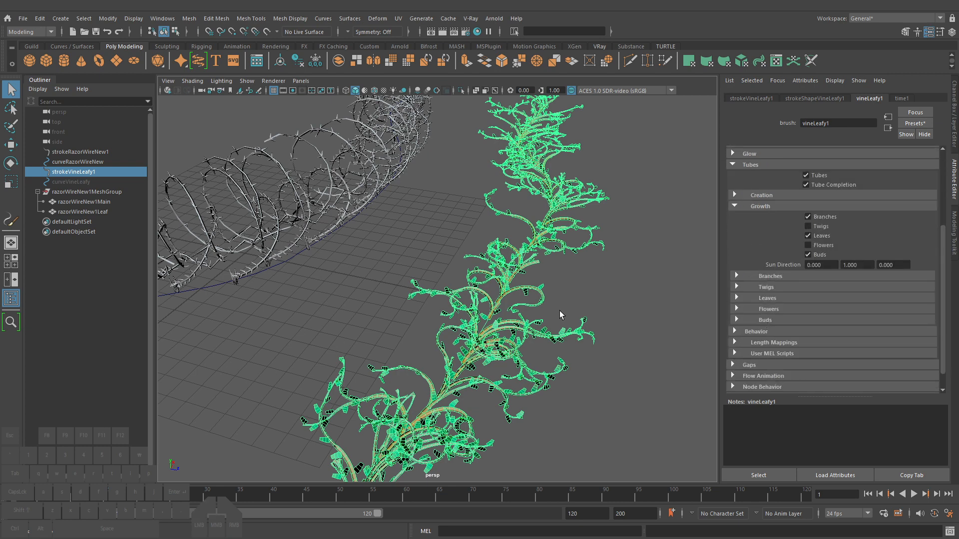
left_click(809, 245)
left_click(642, 308)
Turn on Two Sided Lighting in the viewport so both faces of the flower petals are lit
left_click(221, 80)
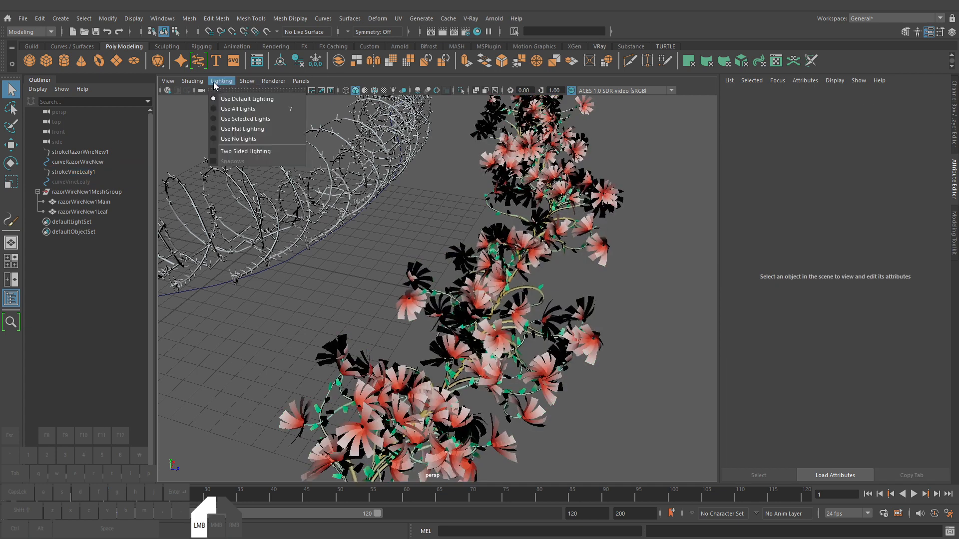
left_click(253, 152)
right_click_drag(655, 310, 579, 292, "alt")
left_click_drag(579, 292, 547, 289, "alt")
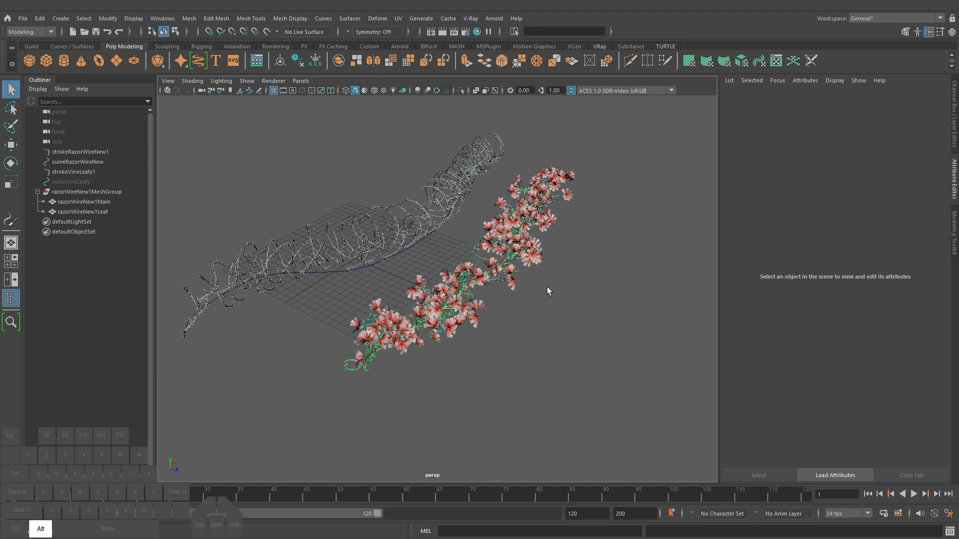
right_click_drag(548, 289, 602, 310, "alt")
left_click_drag(602, 310, 592, 289, "alt")
Set the vine's Petals In Flower to 2 and Num Flowers to 6.964, and shorten the Petal Length
left_click(593, 289)
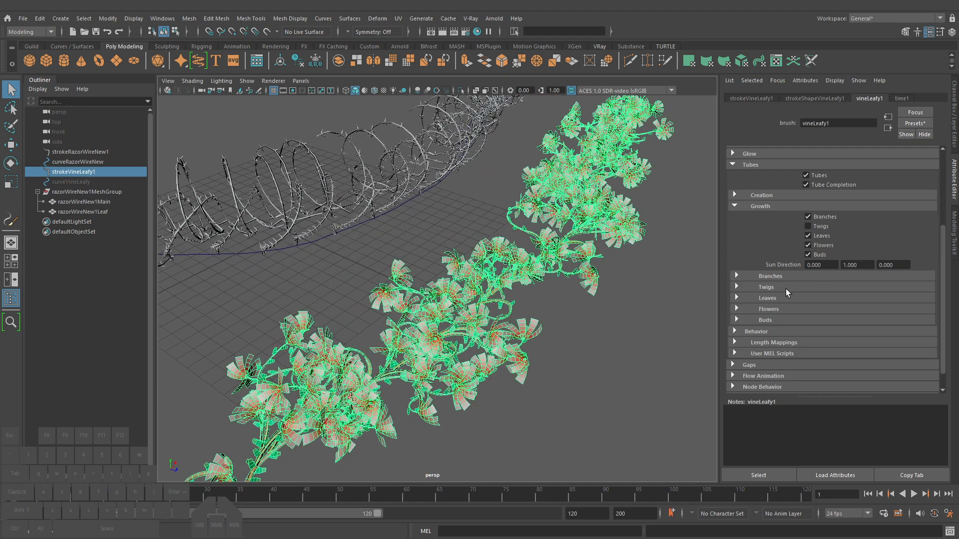
left_click(768, 308)
scroll(814, 308, "down", 3)
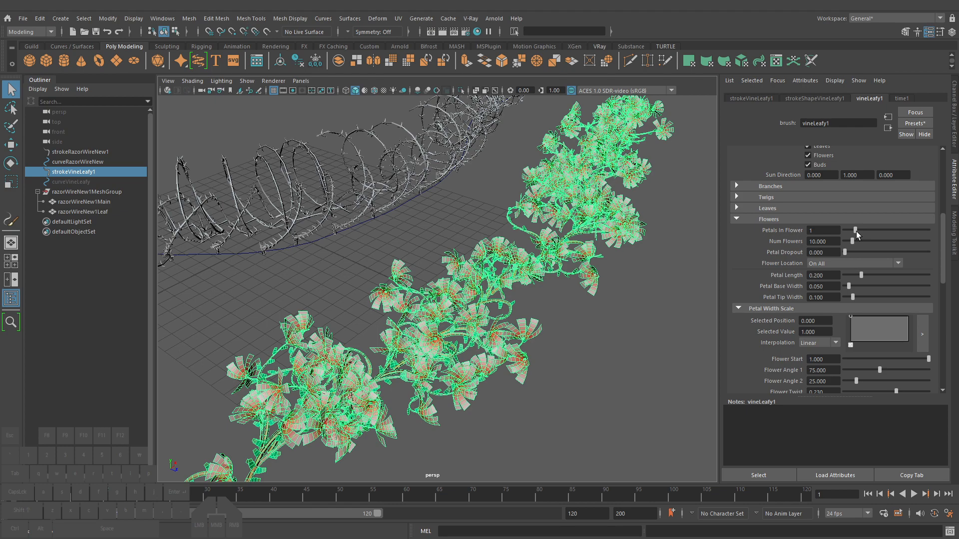
mouse_move(855, 231)
left_mouse_down()
mouse_move(846, 231)
mouse_move(871, 231)
mouse_move(858, 241)
mouse_move(883, 241)
mouse_move(850, 243)
left_mouse_up()
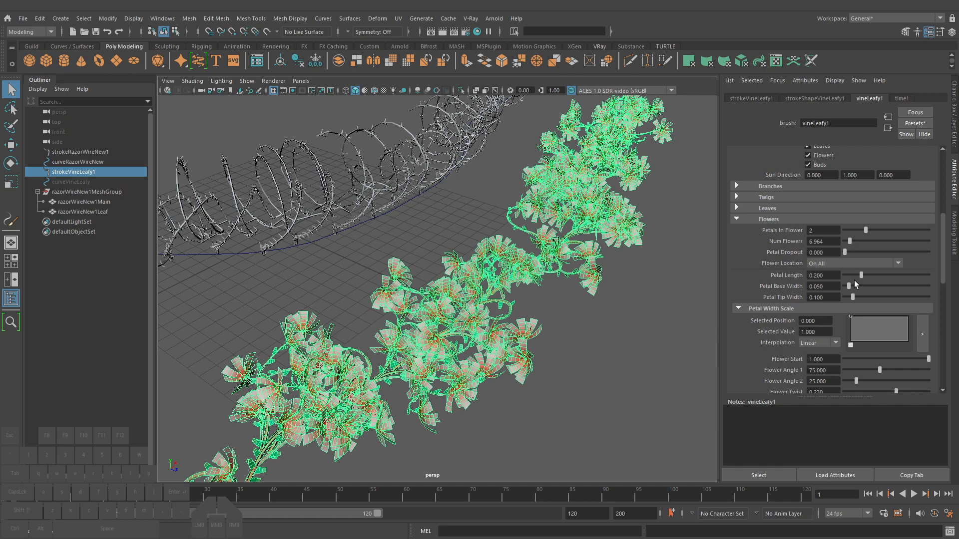
left_click_drag(861, 275, 857, 279)
Change the vine flowers' Petal Color 1 to blue with a hue of 237.69, then deselect the vine
scroll(853, 302, "down", 8)
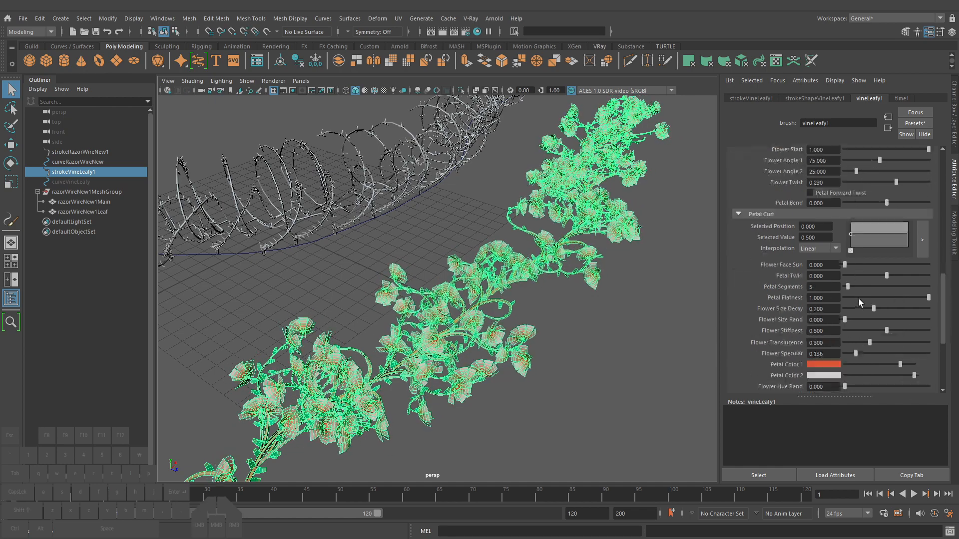
left_click(832, 249)
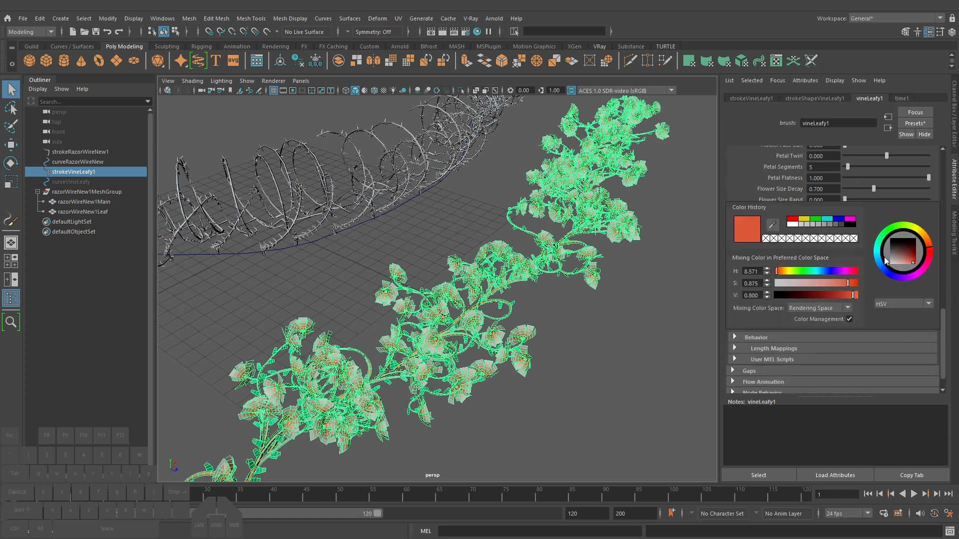
left_click_drag(798, 271, 830, 271)
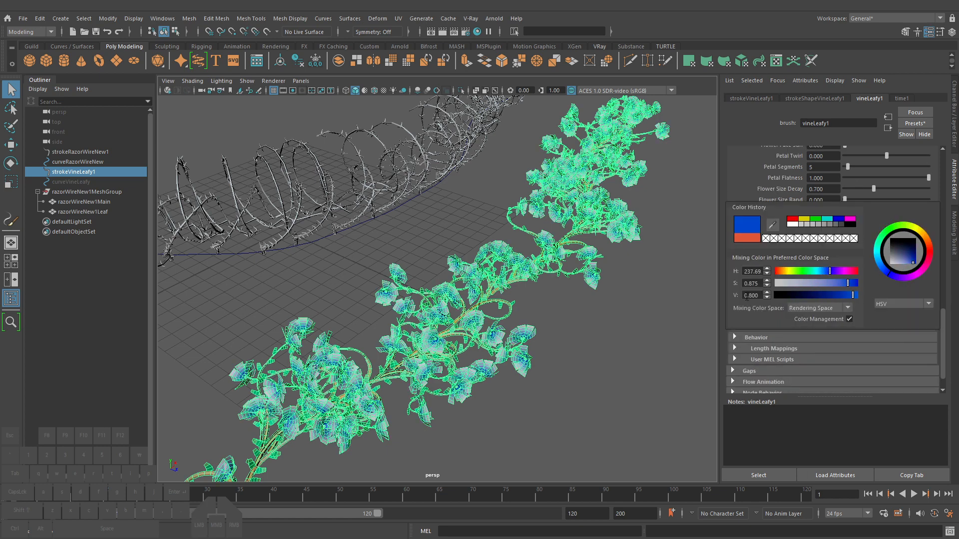
left_click(625, 326)
Examine the flowering vine beside the razor wire from several angles
scroll(581, 307, "down", 5, "alt")
left_click_drag(584, 306, 613, 297, "alt")
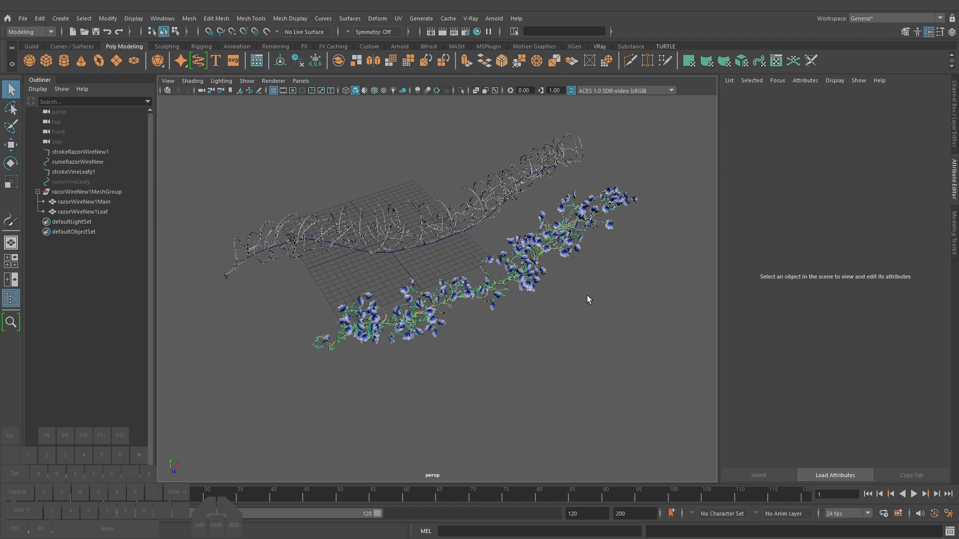
left_click_drag(574, 313, 439, 289, "alt")
right_click_drag(440, 290, 330, 253, "alt")
middle_click_drag(517, 298, 470, 292, "alt")
left_click_drag(470, 292, 494, 312, "alt")
right_click_drag(494, 312, 611, 339, "alt")
left_click_drag(409, 297, 522, 349, "alt")
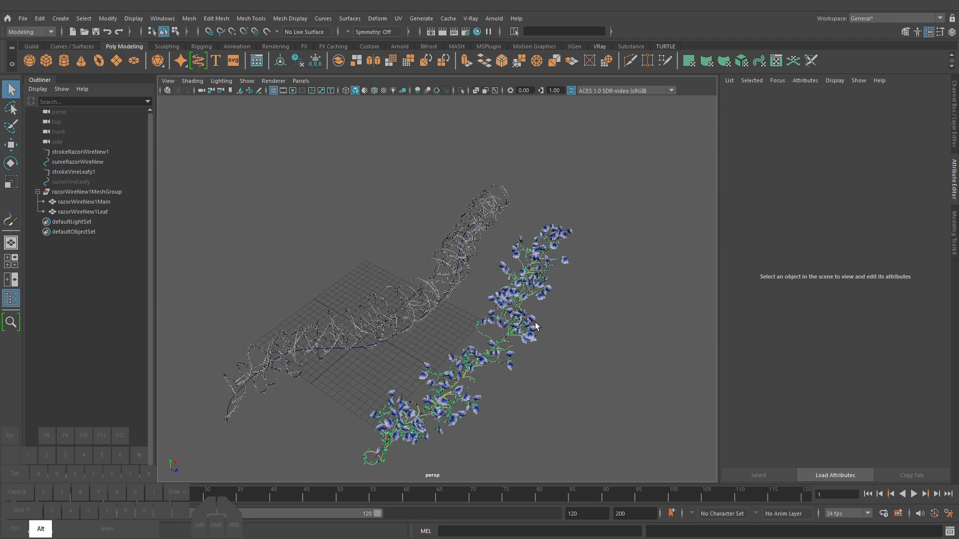
middle_click_drag(522, 349, 539, 292, "alt")
right_click_drag(539, 292, 573, 293, "alt")
Delete the strokeVineLeafy1 stroke together with its curveVineLeafy curve
left_click(524, 294)
right_click_drag(515, 327, 546, 353, "alt")
middle_click_drag(546, 353, 520, 312, "alt")
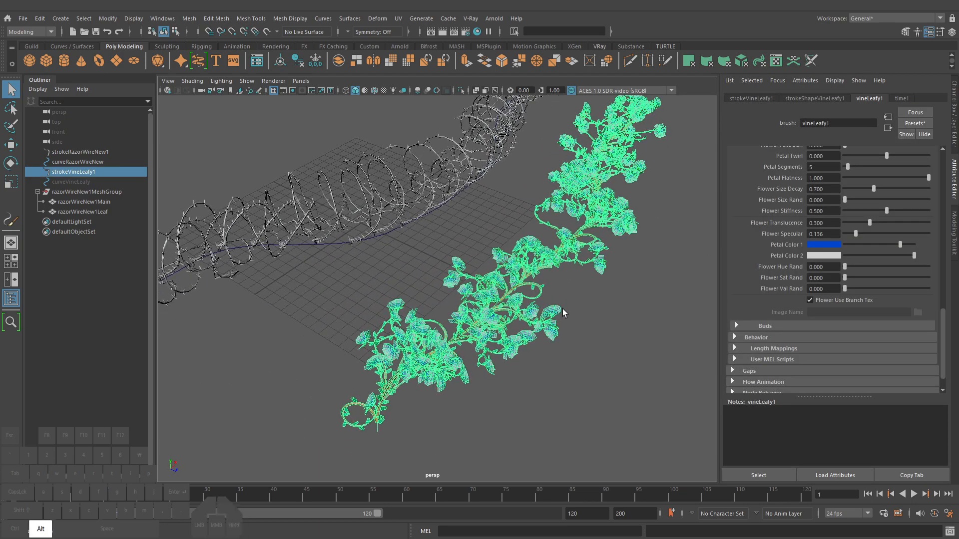
mouse_move(591, 307)
left_mouse_down("alt")
mouse_move(593, 349)
mouse_move(606, 336)
left_mouse_up("alt")
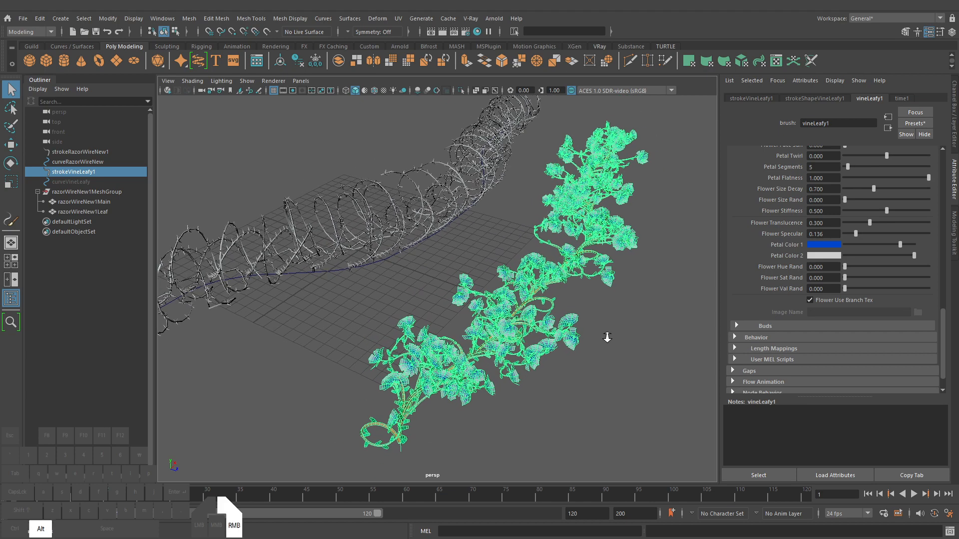
left_click(70, 182)
left_click(71, 170, "ctrl")
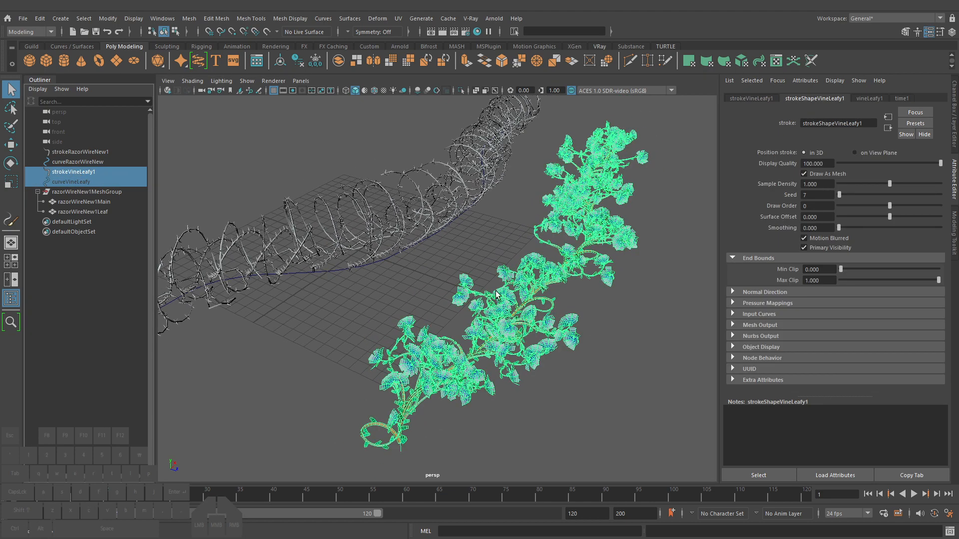
key("Delete")
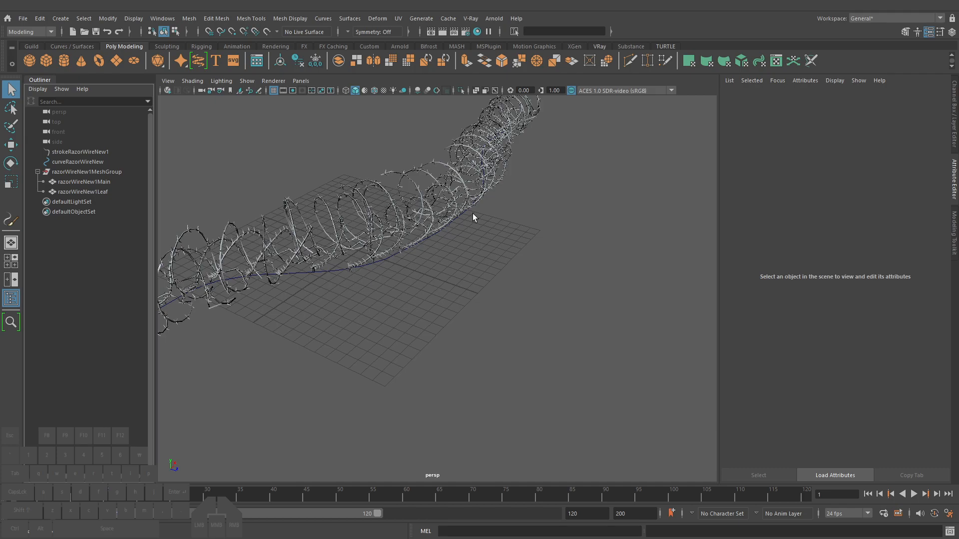
Inspect the razor wire's main and leaf meshes individually, then select both of them
mouse_move(473, 214)
left_mouse_down("alt")
mouse_move(372, 217)
mouse_move(400, 252)
mouse_move(506, 245)
left_mouse_up("alt")
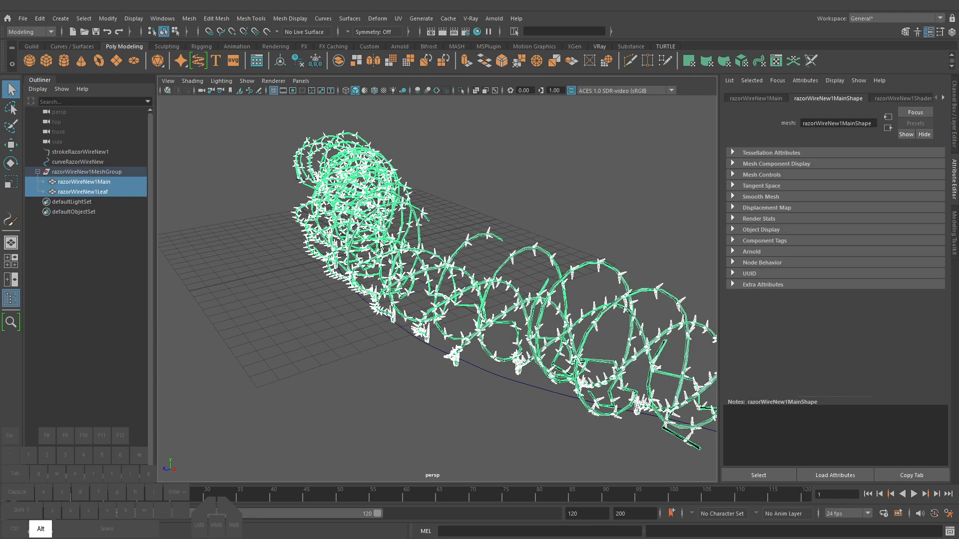
right_click_drag(315, 239, 389, 245, "alt")
left_click_drag(388, 244, 409, 240, "alt")
left_click(89, 182)
left_click(91, 192)
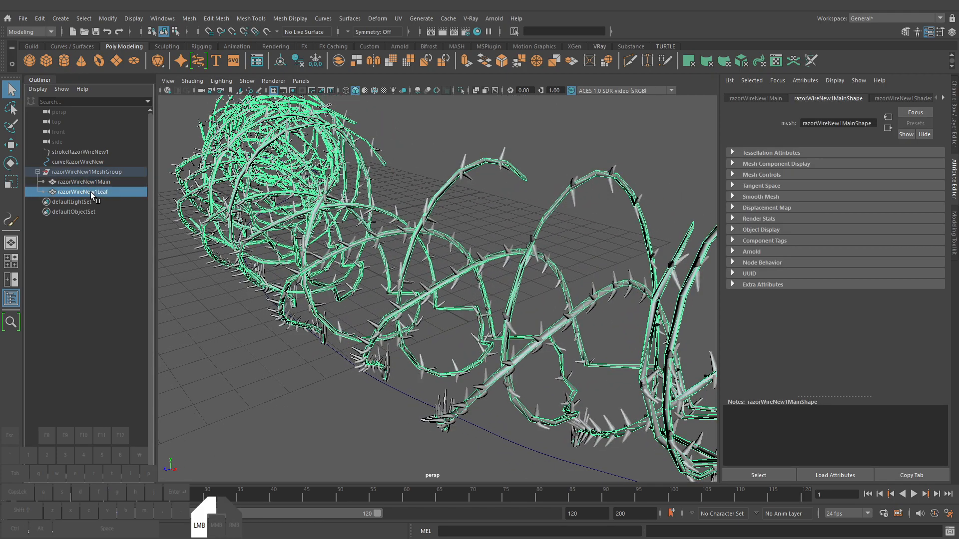
left_click(91, 183, "ctrl")
right_click_drag(417, 250, 350, 295, "alt")
left_click_drag(374, 319, 450, 342, "alt")
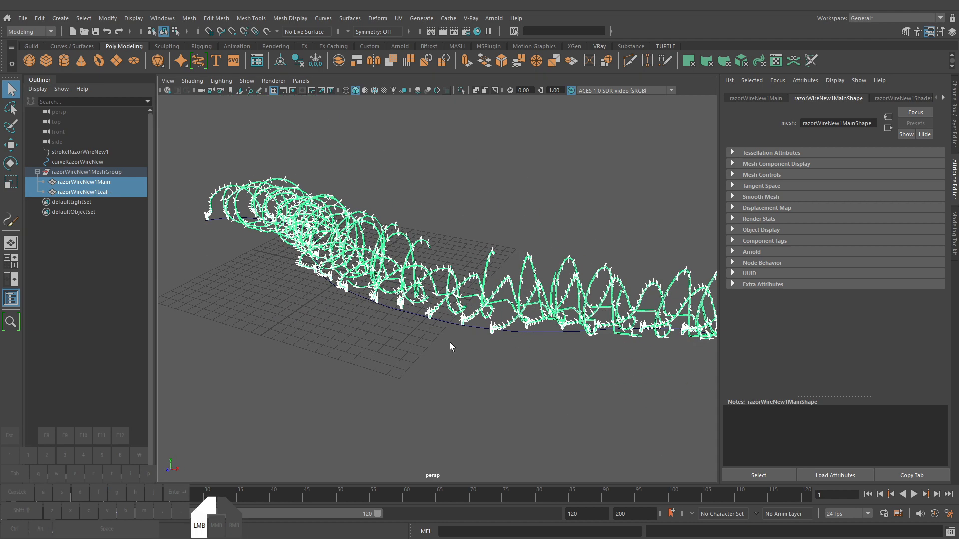
Try raising part of the razor wire's curve by moving a control point with soft selection, then undo the move
left_click(449, 343)
mouse_move(443, 319)
right_mouse_down()
mouse_move(442, 341)
mouse_move(392, 286)
right_mouse_up()
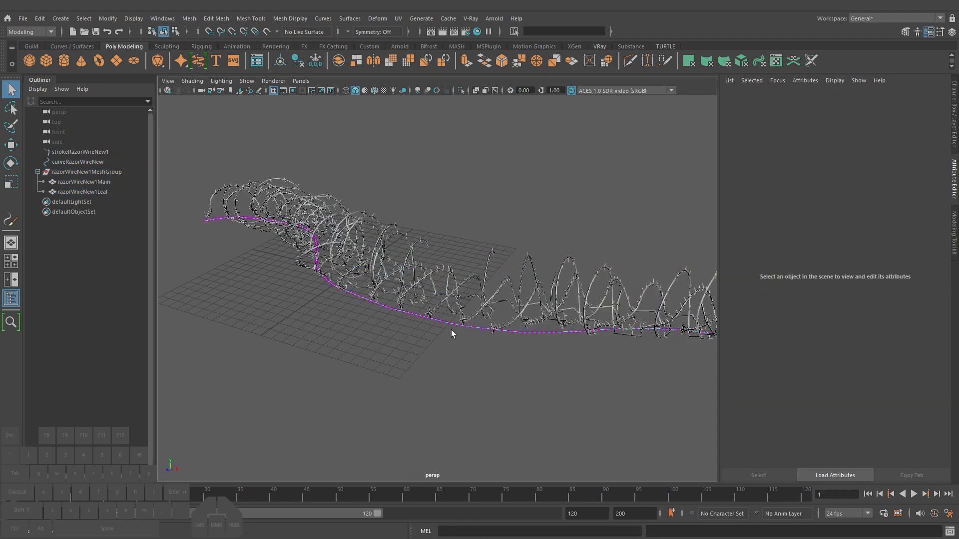
left_click(451, 332)
key("b")
middle_click_drag(439, 330, 605, 334)
key("w")
left_click_drag(450, 287, 458, 264)
key("ctrl+z")
Return to object selection and select both the razorWireNew1Main and razorWireNew1Leaf meshes
key("q")
key("F8")
key("F8")
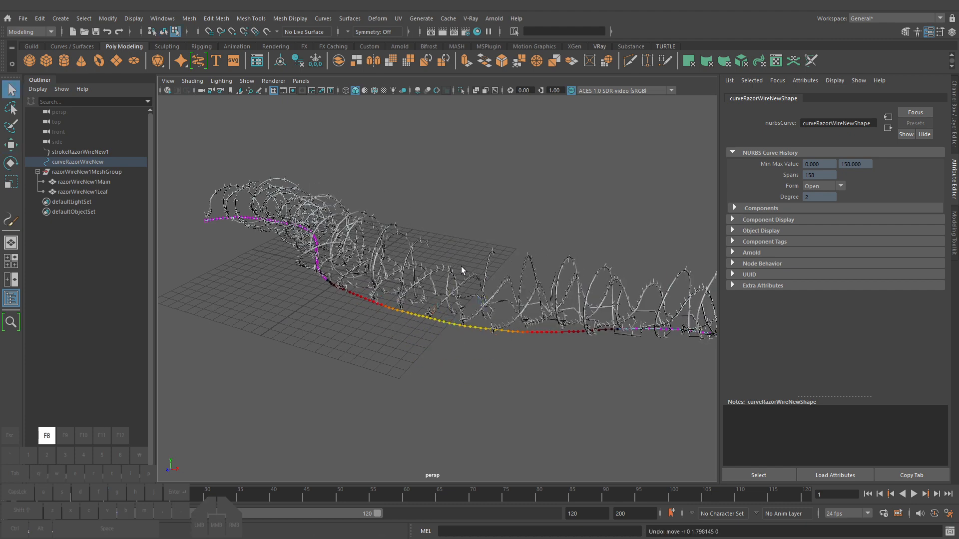
left_click_drag(459, 299, 495, 266)
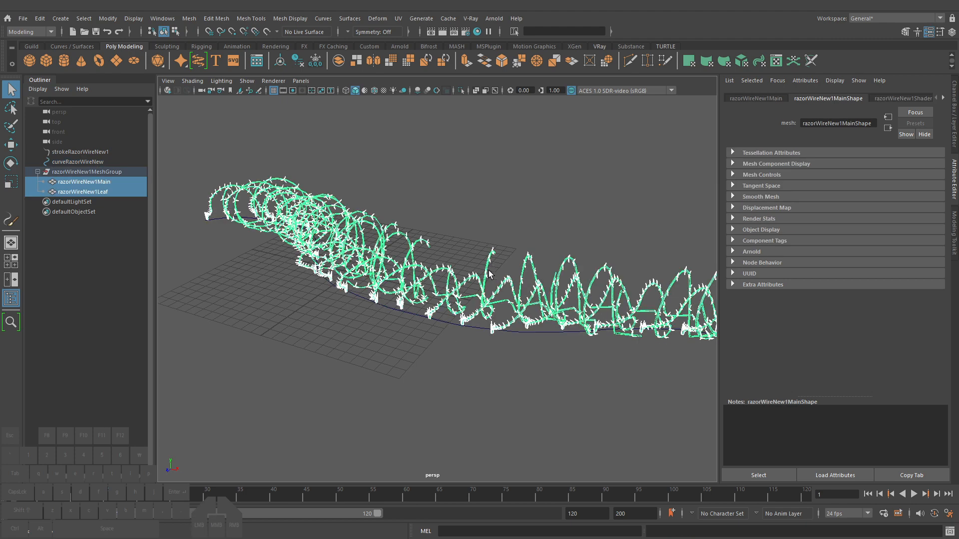
Delete the construction history of both razor wire meshes, then delete the strokeRazorWireNew1 stroke and the curveRazorWireNew curve
key("alt+shift+d")
left_click(83, 152)
left_click(95, 161, "shift")
key("Delete")
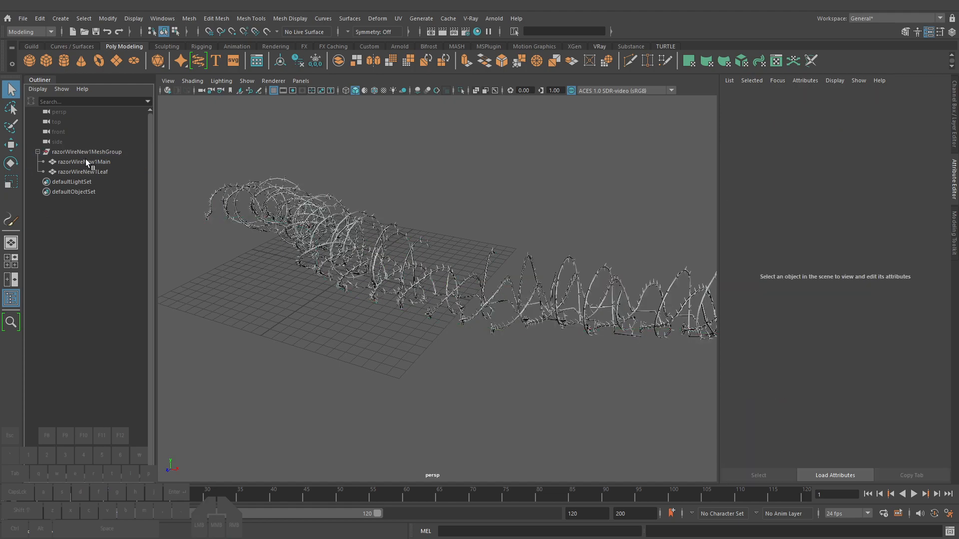
Select the remaining razor wire meshes, then deselect them and examine the wire and its barbs up close
left_click_drag(458, 311, 435, 279)
right_click_drag(434, 280, 516, 349, "alt")
middle_click_drag(516, 350, 415, 319, "alt")
right_click_drag(414, 319, 430, 322, "alt")
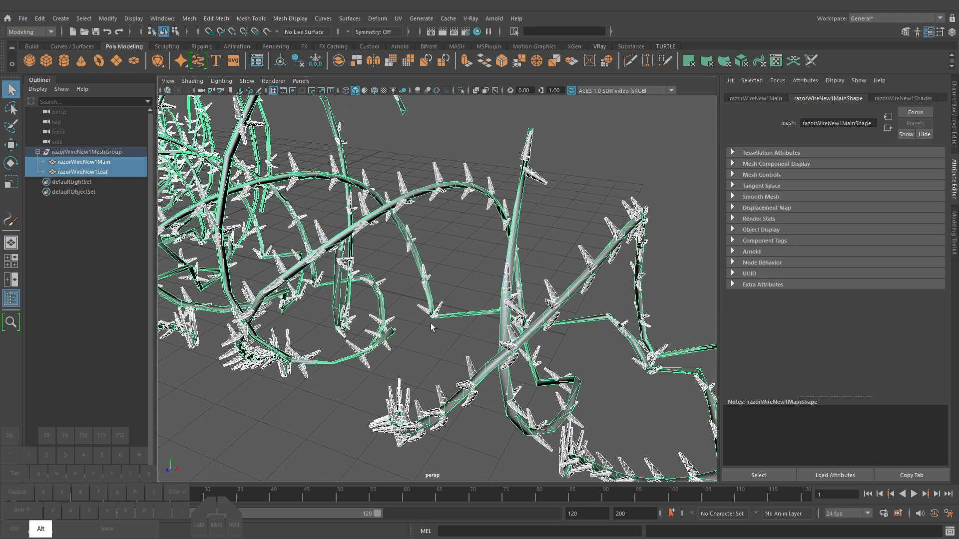
left_click(485, 325)
left_click_drag(484, 325, 545, 332, "alt")
right_click_drag(544, 332, 606, 342, "alt")
middle_click_drag(606, 343, 500, 352, "alt")
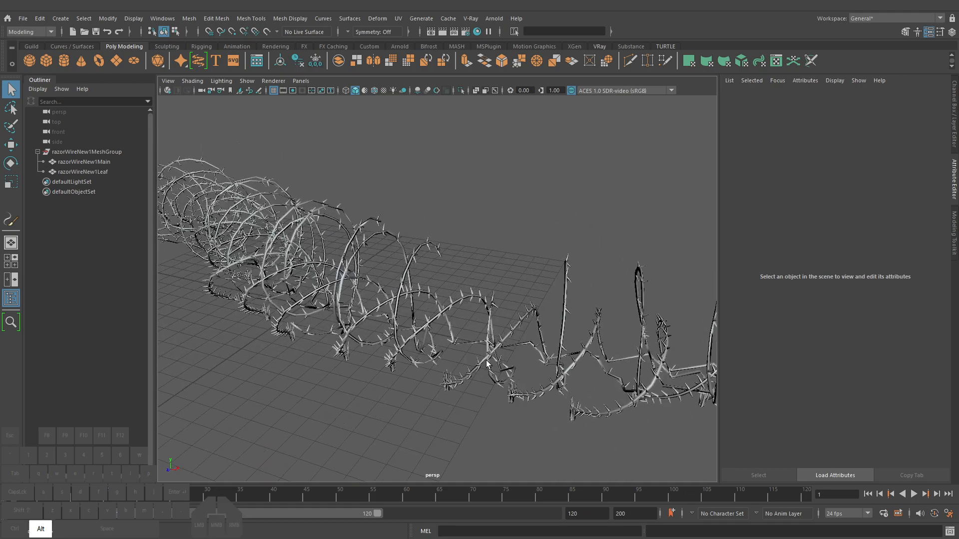
right_click_drag(500, 352, 530, 359, "alt")
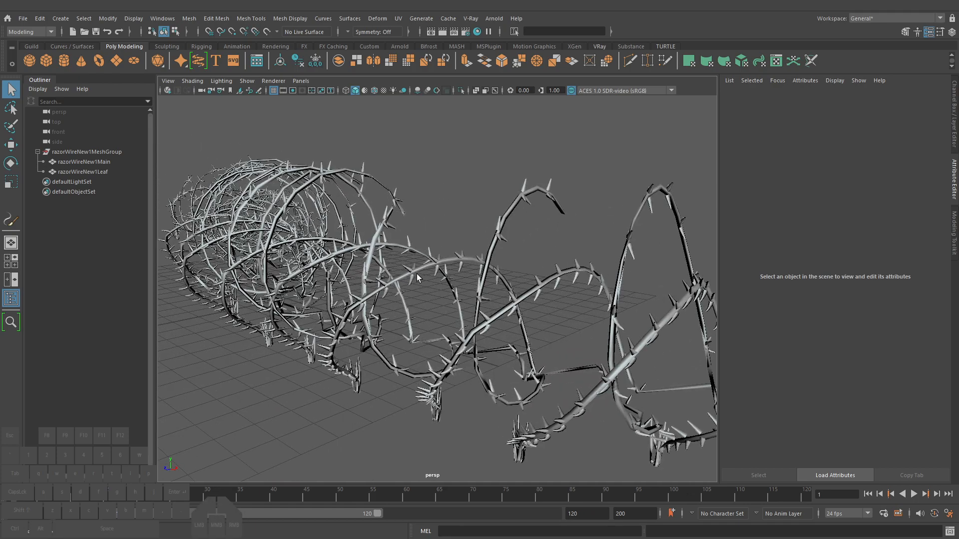
Open the UV Editor beside the model and display the UV layout of the razorWireNew1Main mesh
left_click(398, 18)
left_click(409, 40)
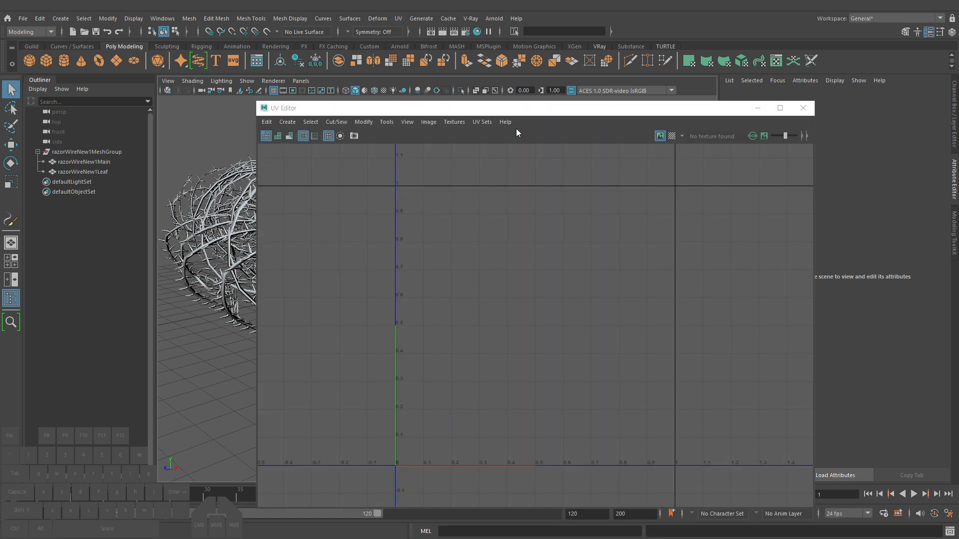
left_click_drag(253, 102, 450, 163)
left_click_drag(591, 174, 184, 118)
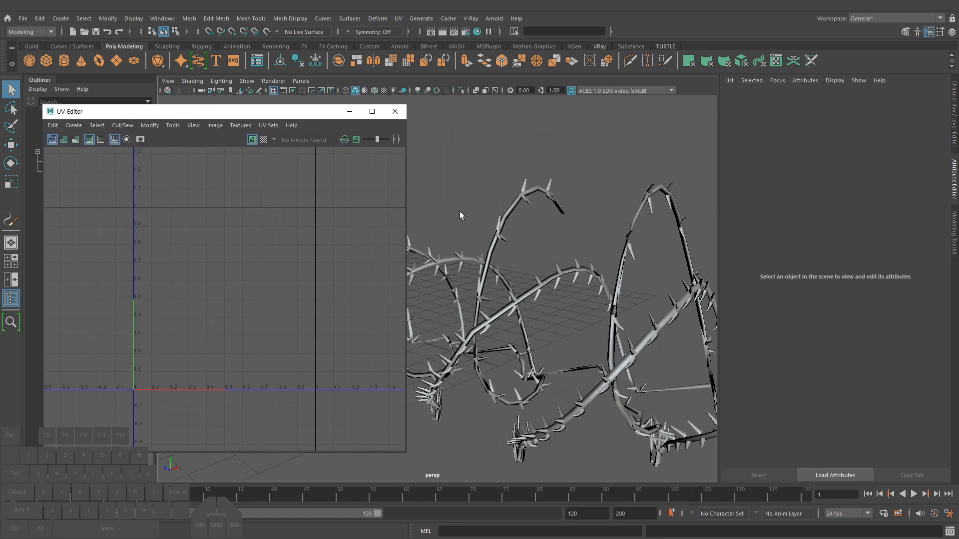
left_click(510, 208)
left_click_drag(260, 112, 253, 94)
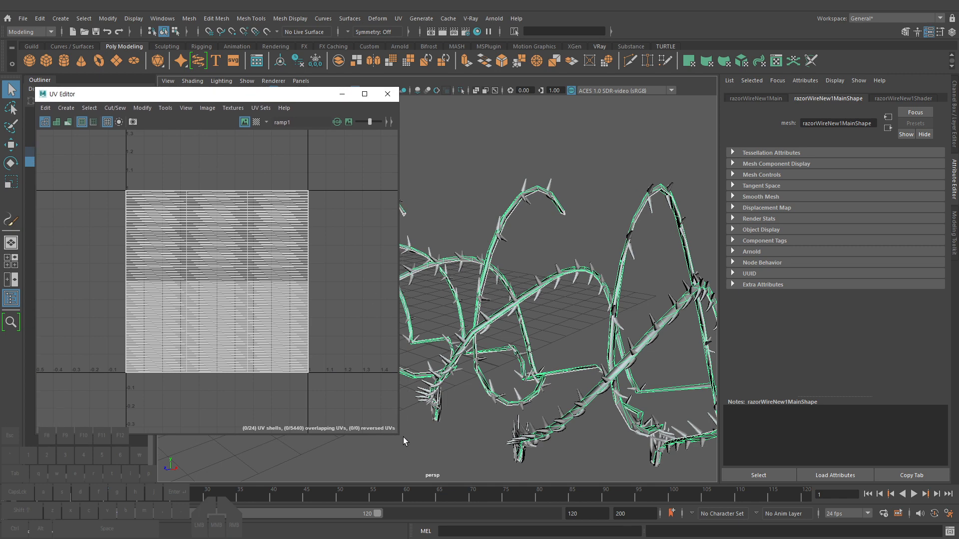
left_click_drag(399, 435, 384, 478)
Select vertices at the far end of the main wire mesh to compare them with its UV layout, then clear the selection
right_click_drag(639, 390, 568, 346, "alt")
left_click_drag(569, 345, 604, 350, "alt")
right_click_drag(645, 206, 629, 228)
left_click_drag(676, 236, 530, 343)
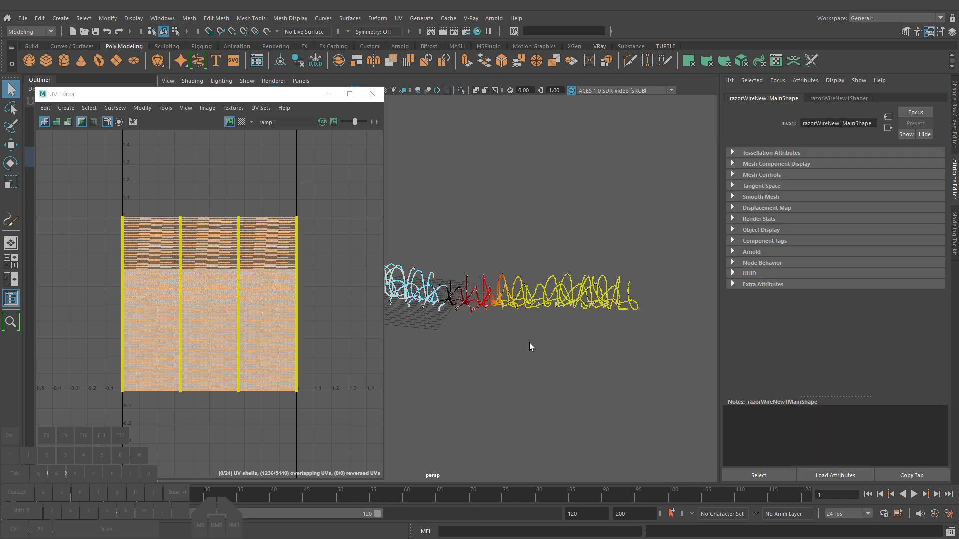
left_click(541, 323)
Select the upper band of the main mesh's UV layout, examine the matching wire sections in wireframe, and return to object selection
right_click_drag(299, 280, 367, 291, "alt")
left_click_drag(348, 154, 49, 232)
key("f")
left_click_drag(526, 343, 519, 375, "alt")
key("4")
middle_click_drag(519, 374, 467, 349, "alt")
left_click_drag(467, 349, 452, 352, "alt")
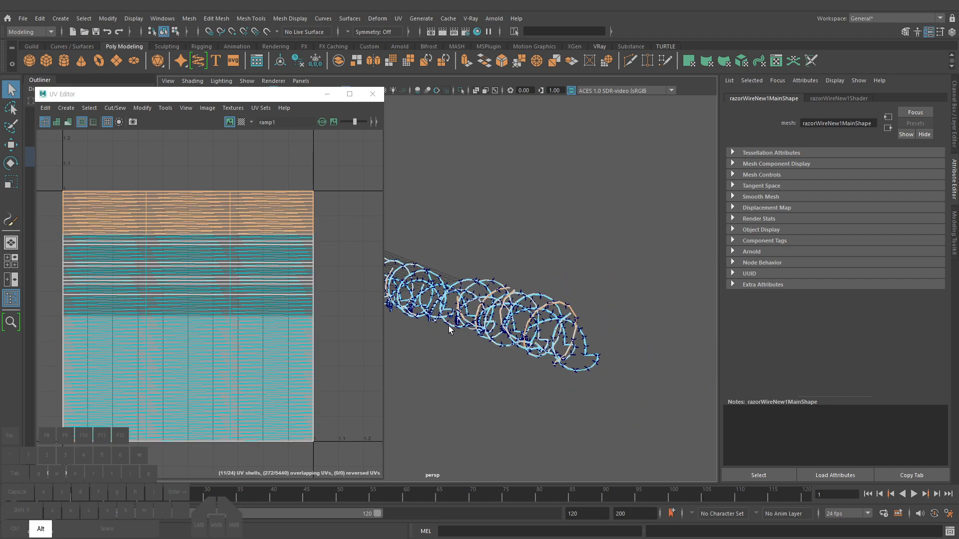
right_click_drag(452, 352, 550, 352, "alt")
middle_click_drag(529, 345, 524, 299, "alt")
mouse_move(579, 352)
right_mouse_down("alt")
mouse_move(608, 353)
mouse_move(574, 369)
right_mouse_up("alt")
mouse_move(574, 370)
left_mouse_down("alt")
mouse_move(546, 381)
mouse_move(628, 381)
mouse_move(578, 385)
left_mouse_up("alt")
right_click_drag(578, 385, 600, 349, "alt")
left_click_drag(600, 348, 559, 361, "alt")
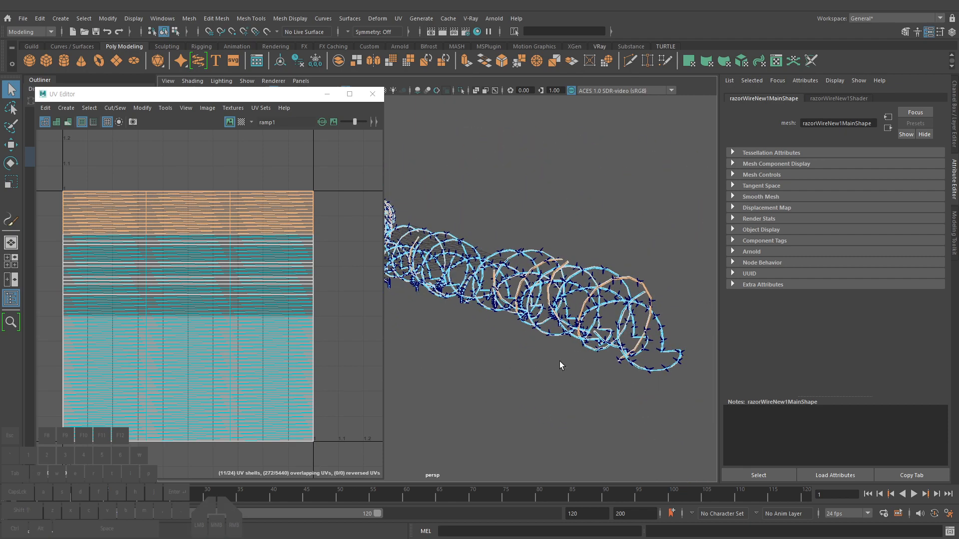
key("F8")
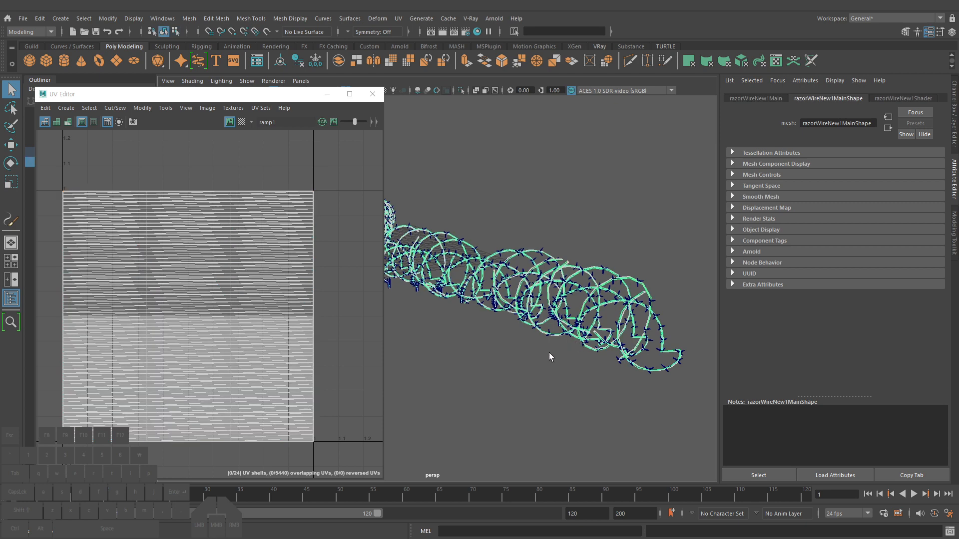
Select the razorWireNew1Leaf mesh to display its UVs and get a close view of a single barb cluster
left_click(509, 347)
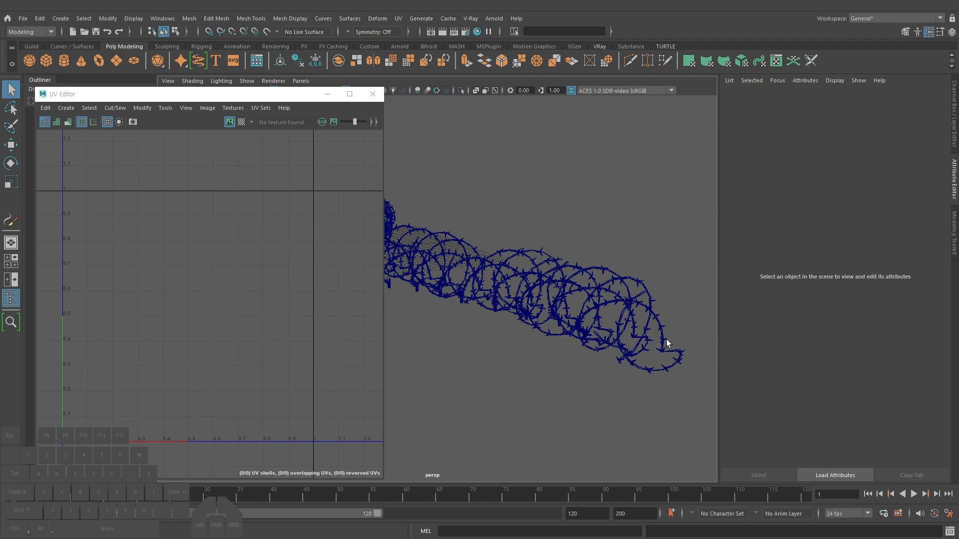
left_click(667, 340)
right_click_drag(632, 352, 654, 295, "alt")
middle_click_drag(654, 295, 496, 377, "alt")
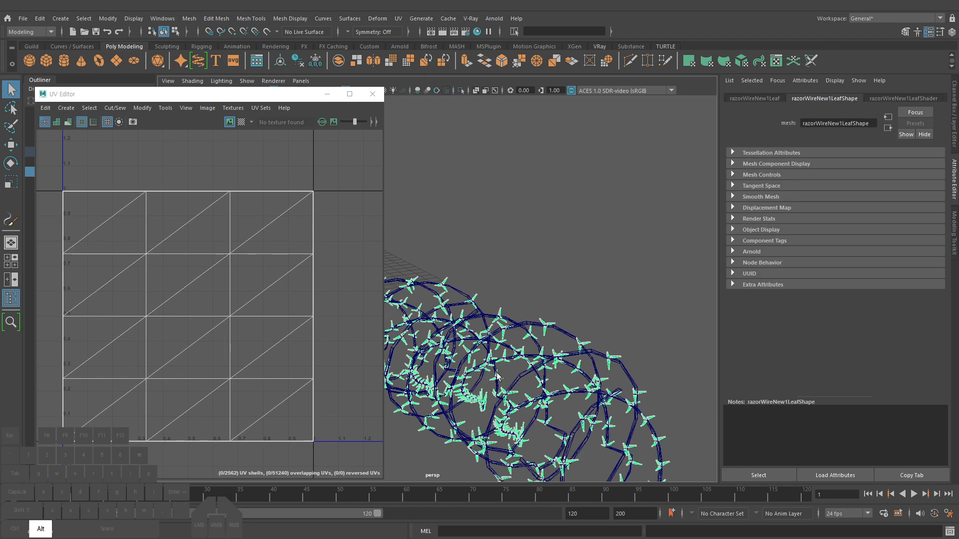
right_click_drag(497, 376, 620, 172, "alt")
left_click_drag(586, 160, 575, 243, "alt")
Check the base and middle face bands of one barb against the UV layout, then return to shaded object selection
left_click_drag(537, 334, 517, 325)
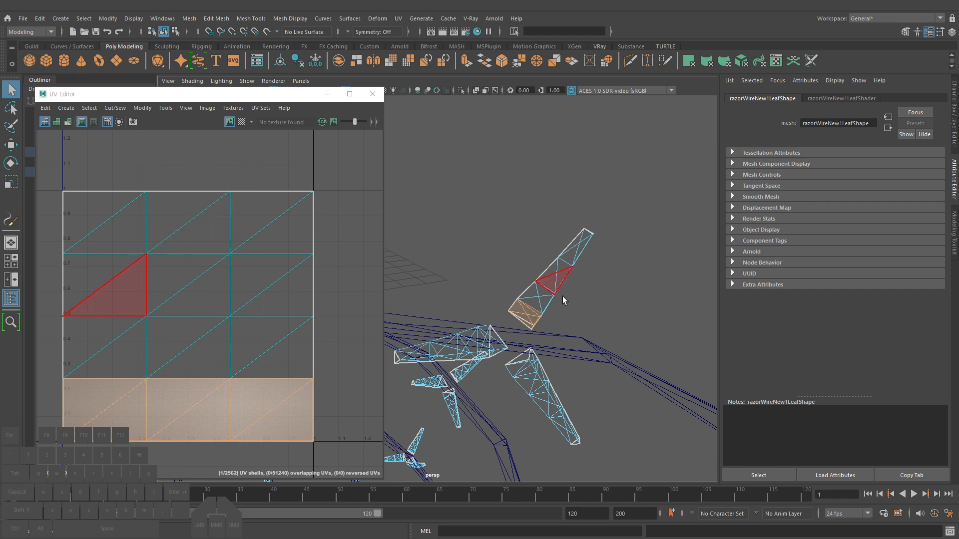
left_click_drag(564, 298, 458, 283)
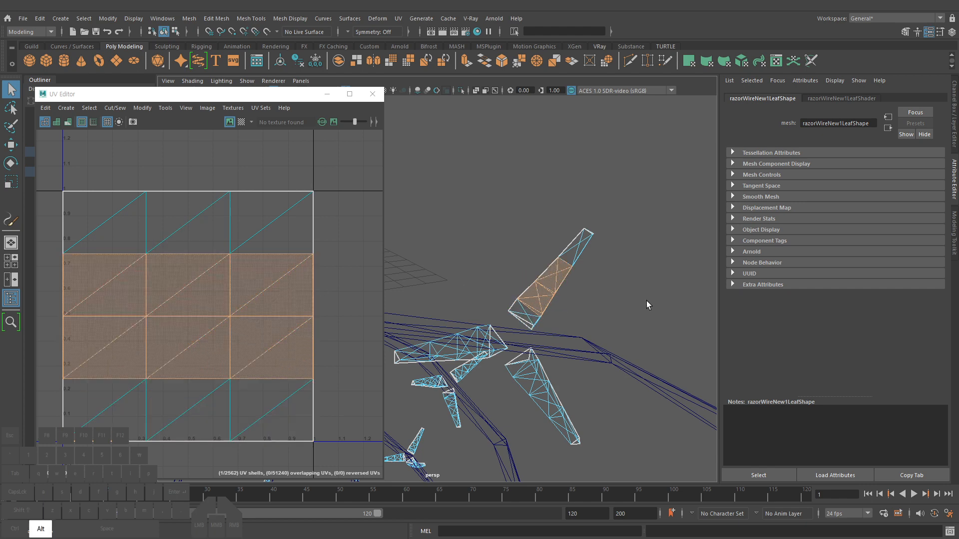
right_click_drag(647, 301, 559, 302, "alt")
middle_click_drag(560, 302, 580, 301, "alt")
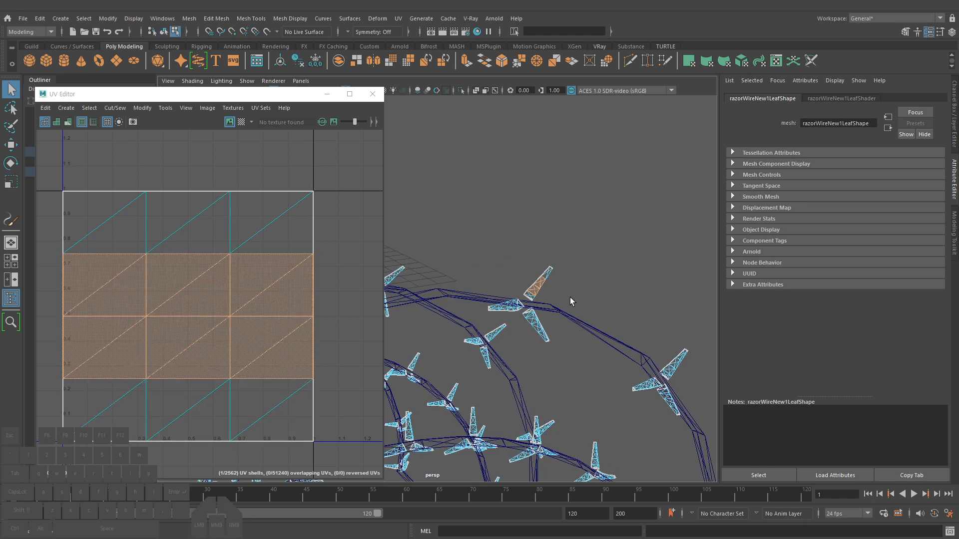
key("F8")
key("5")
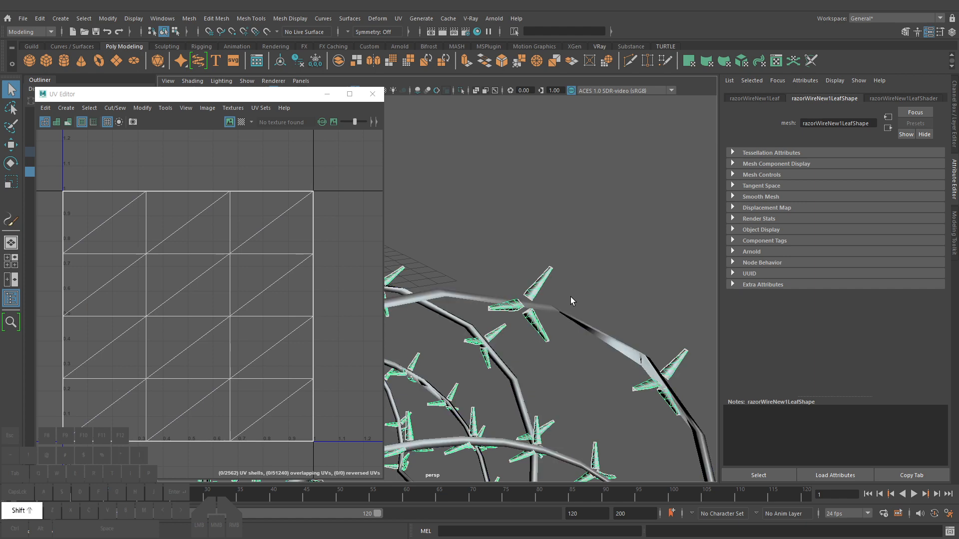
Assign a new Lambert material to the barb mesh and connect a Ramp texture to its color
key("shift+a")
left_click_drag(391, 128, 432, 117)
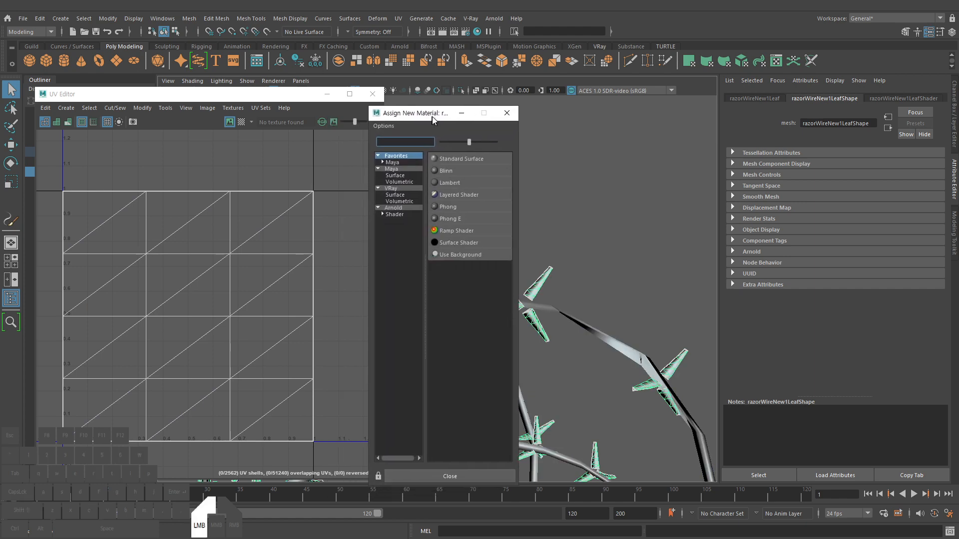
left_click(454, 182)
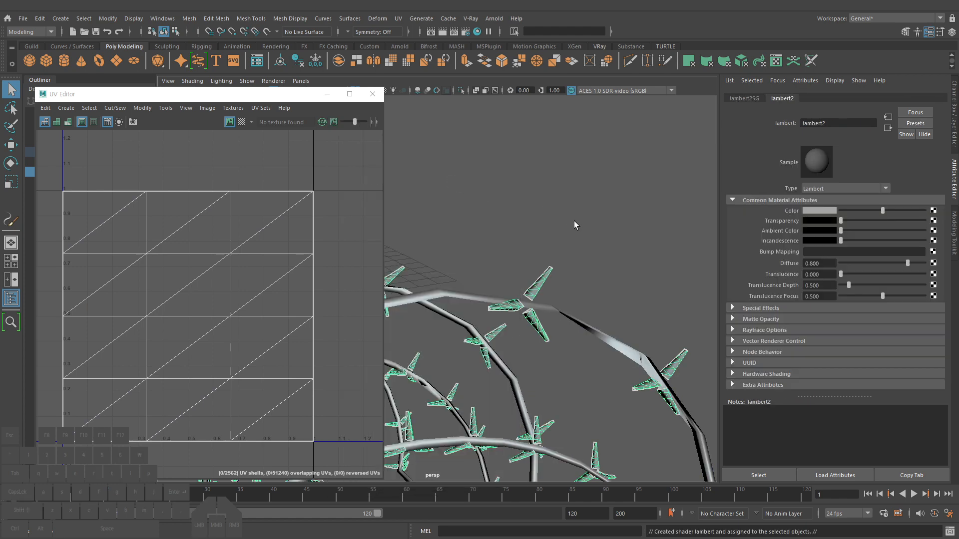
left_click(933, 210)
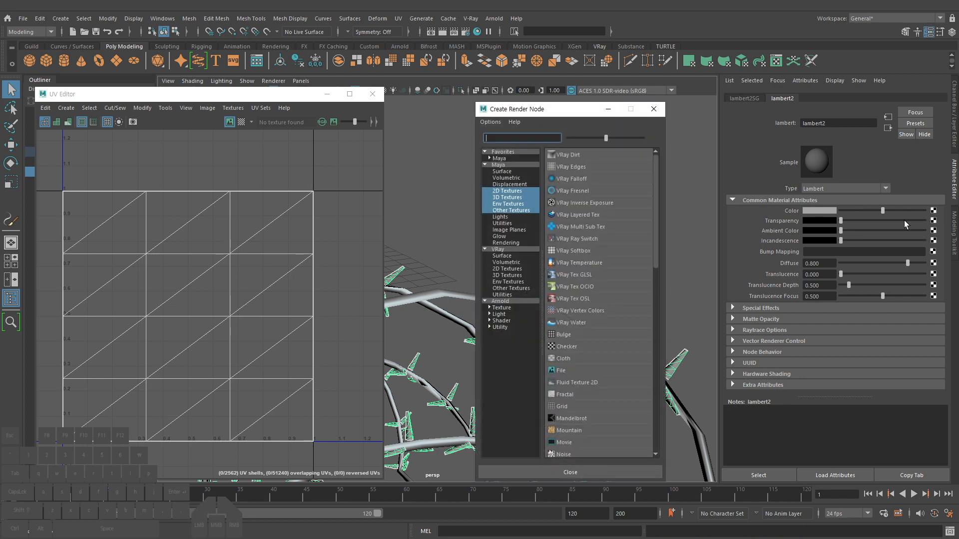
scroll(577, 374, "down", 5)
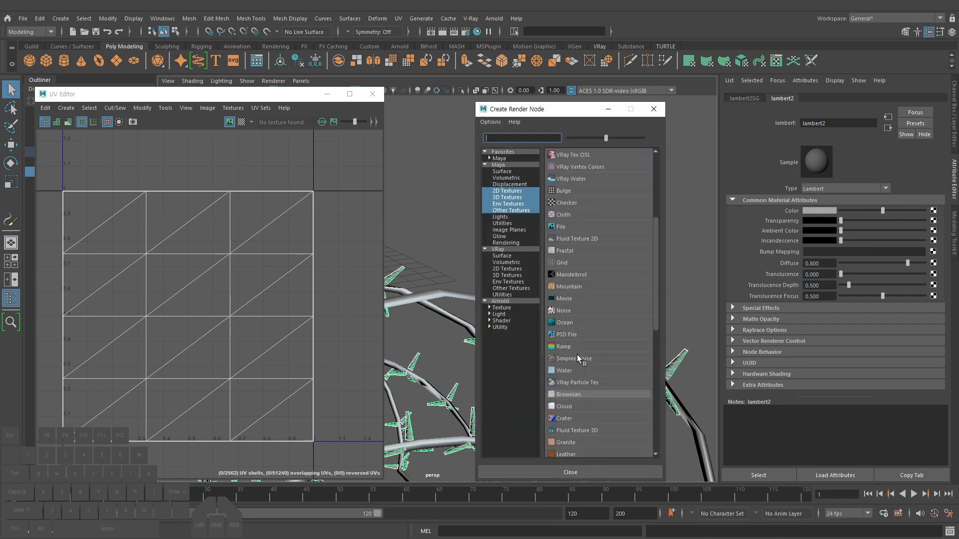
left_click(573, 346)
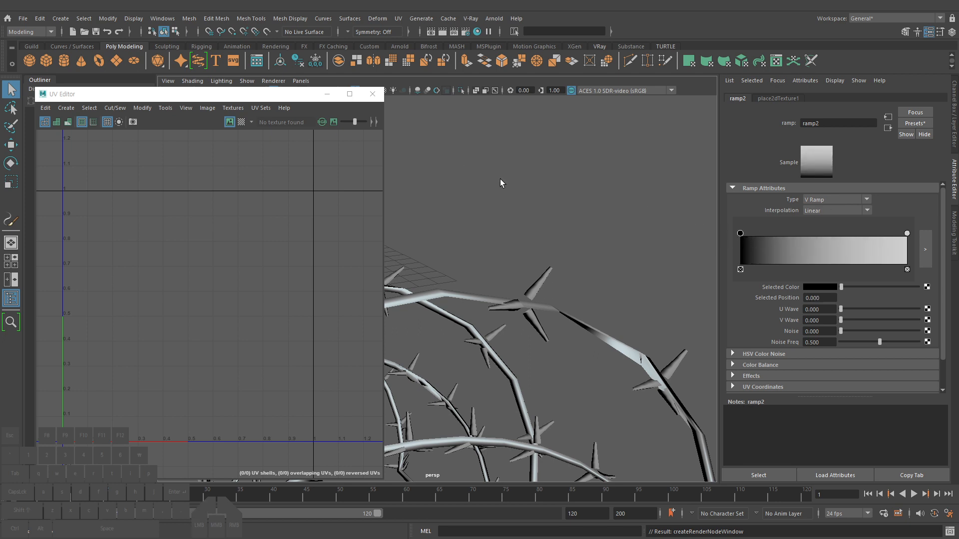
Reselect the barb mesh, open its color ramp and change the ramp's black start color to dark red
left_click(517, 176)
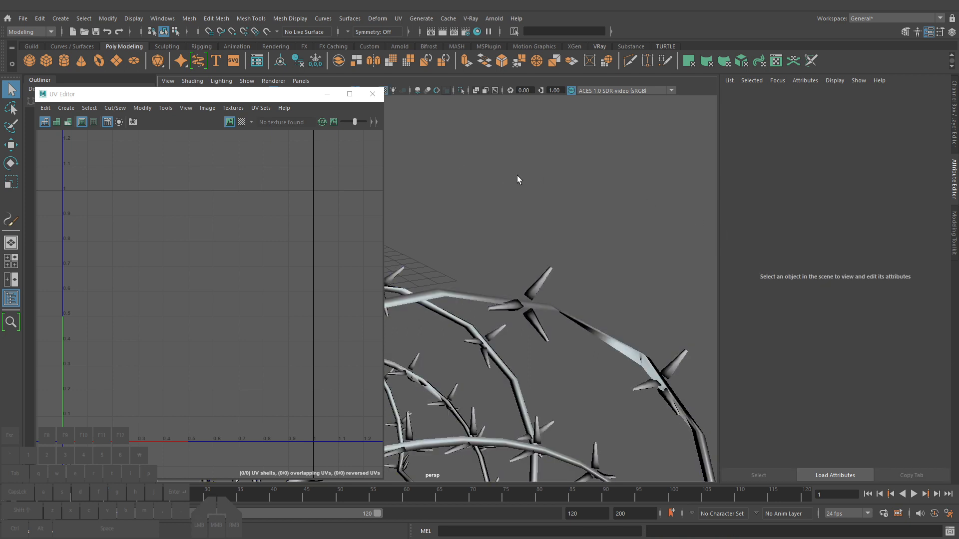
left_click(548, 272)
left_click(880, 98)
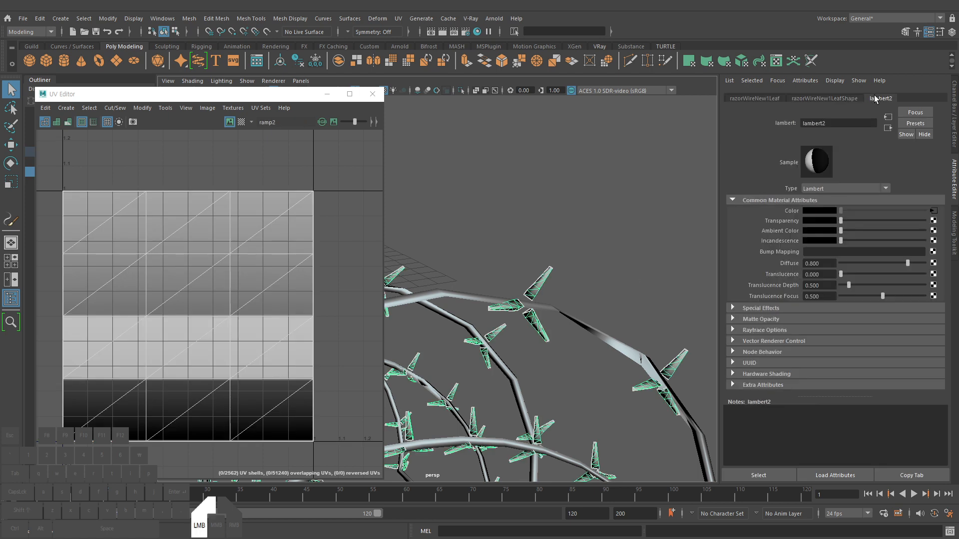
left_click(934, 215)
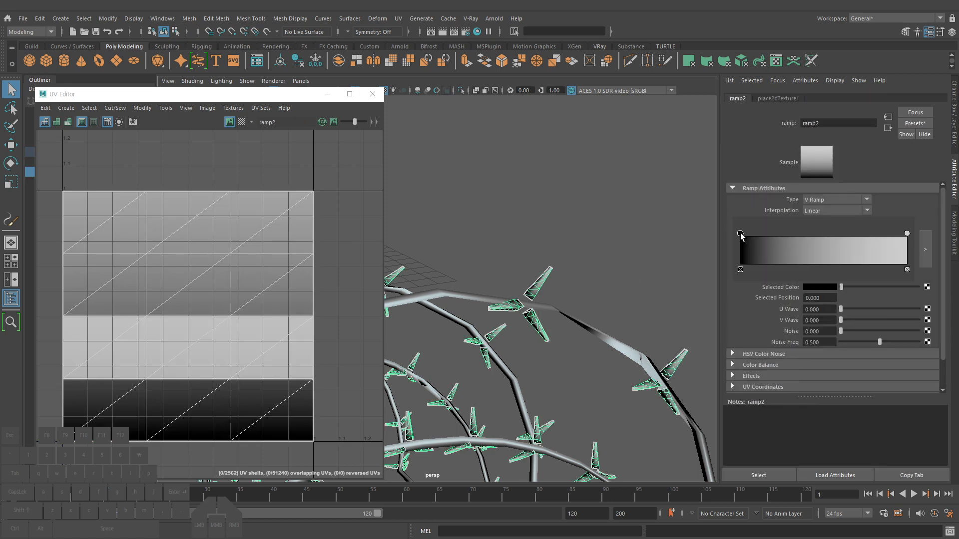
mouse_move(741, 233)
left_mouse_down()
mouse_move(802, 234)
mouse_move(741, 233)
left_mouse_up()
left_click(823, 287)
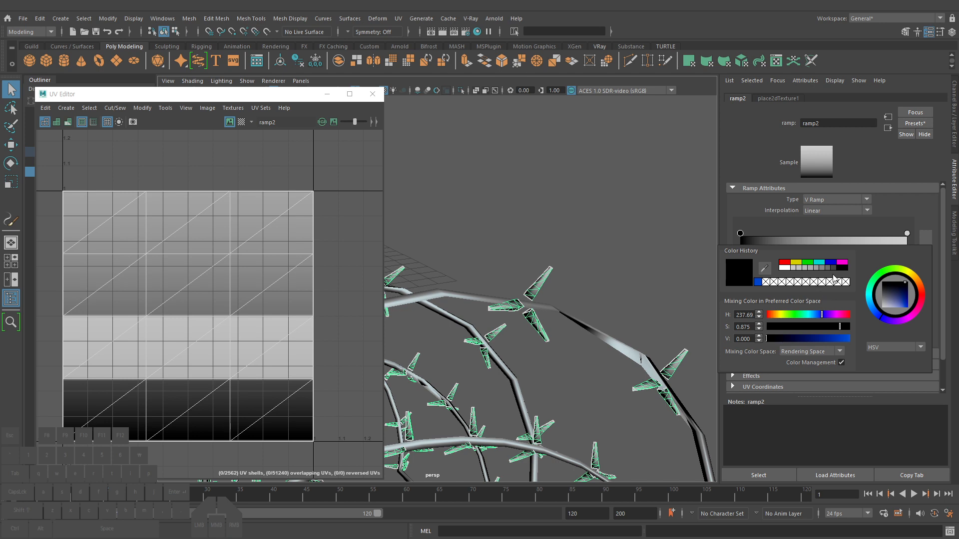
left_click(922, 295)
left_click_drag(920, 292, 905, 293)
left_click(921, 290)
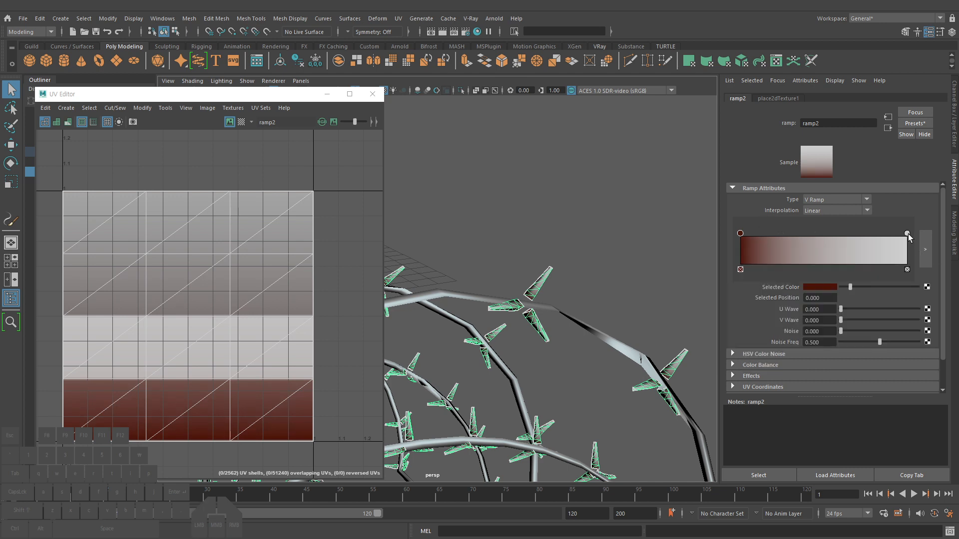
Darken the light grey color at ramp position 1.000 slightly and deselect the mesh
left_click(906, 233)
left_click_drag(918, 287, 898, 287)
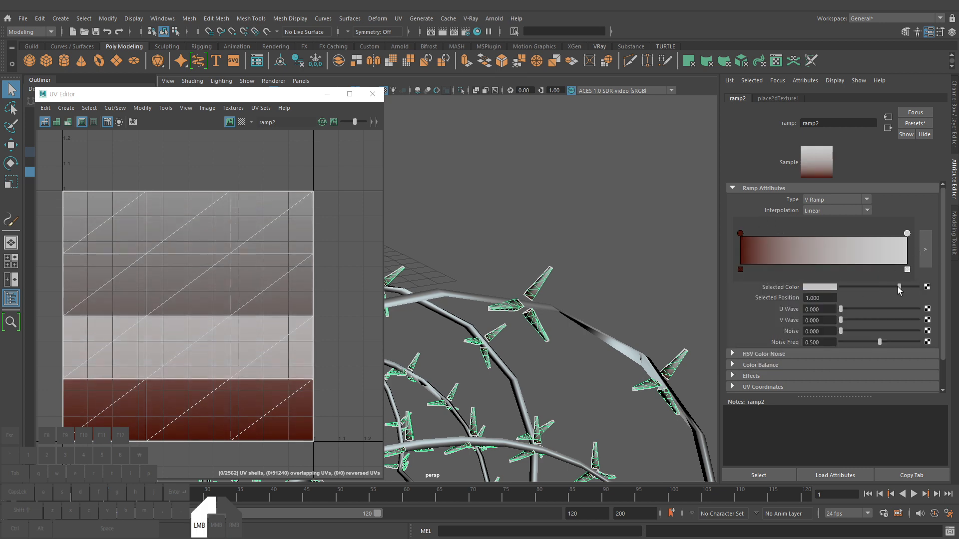
left_click(594, 218)
Reopen the barb material's color ramp and set its Noise to 0.221 while viewing a barb cluster up close
right_click_drag(602, 277, 638, 306, "alt")
left_click(570, 279)
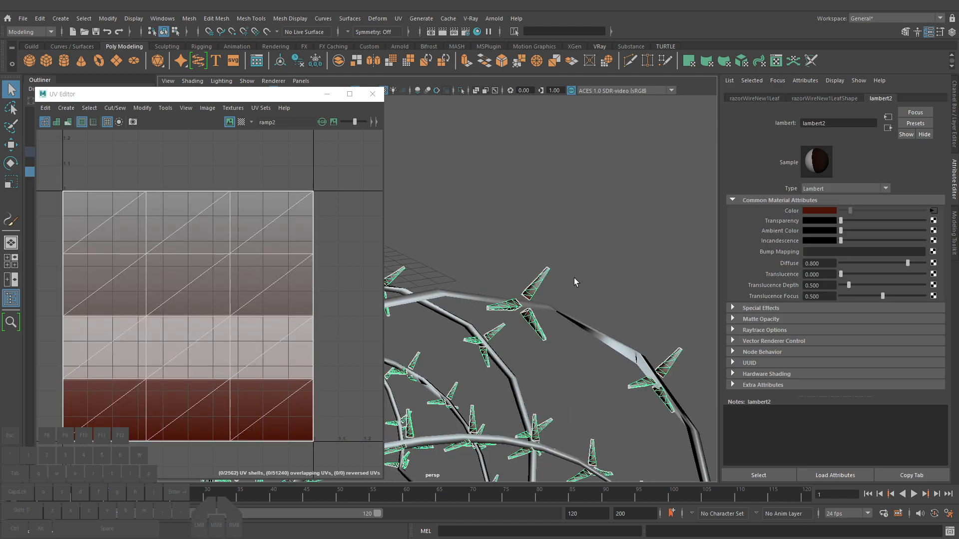
left_click(934, 210)
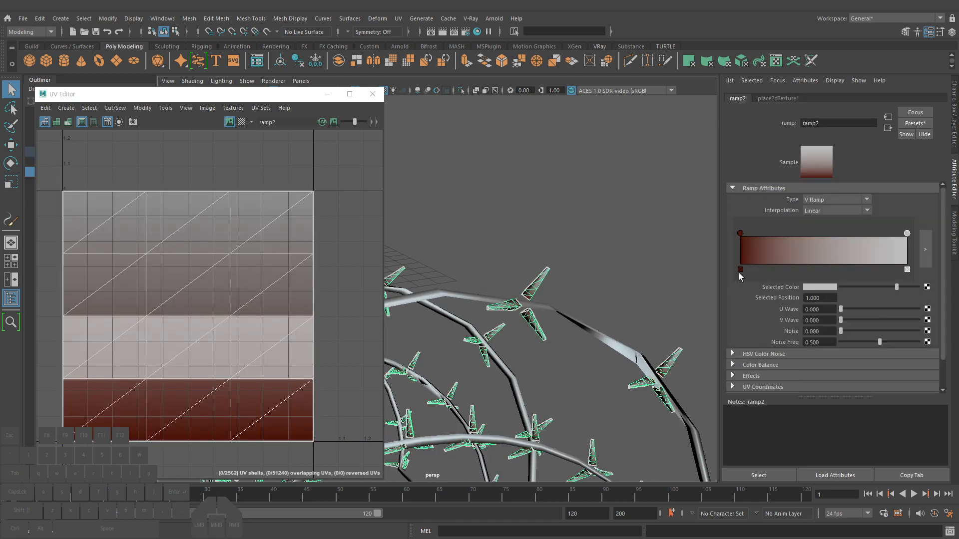
mouse_move(585, 277)
middle_mouse_down("alt")
mouse_move(640, 284)
mouse_move(562, 273)
mouse_move(585, 282)
middle_mouse_up("alt")
right_click_drag(584, 283, 586, 274, "alt")
middle_click_drag(587, 274, 599, 217, "alt")
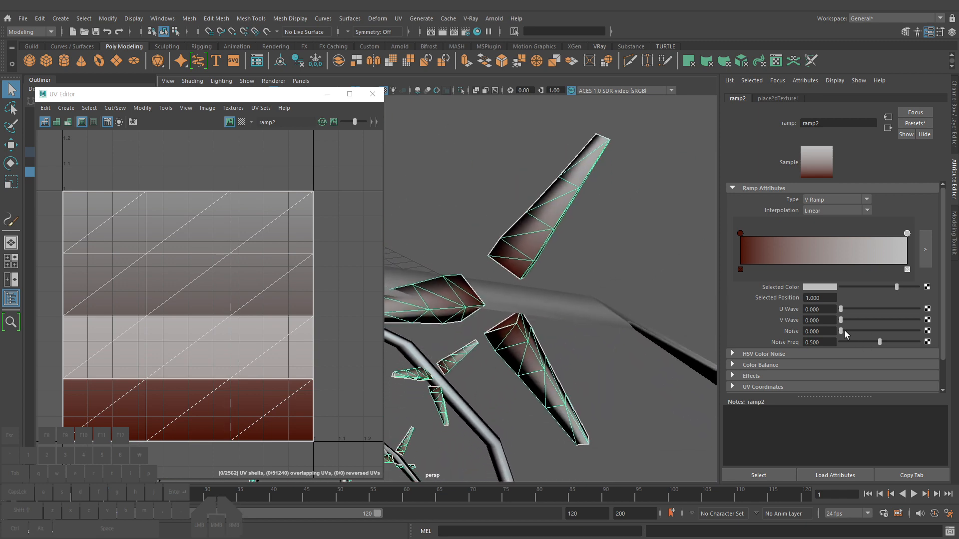
left_click_drag(844, 331, 857, 330)
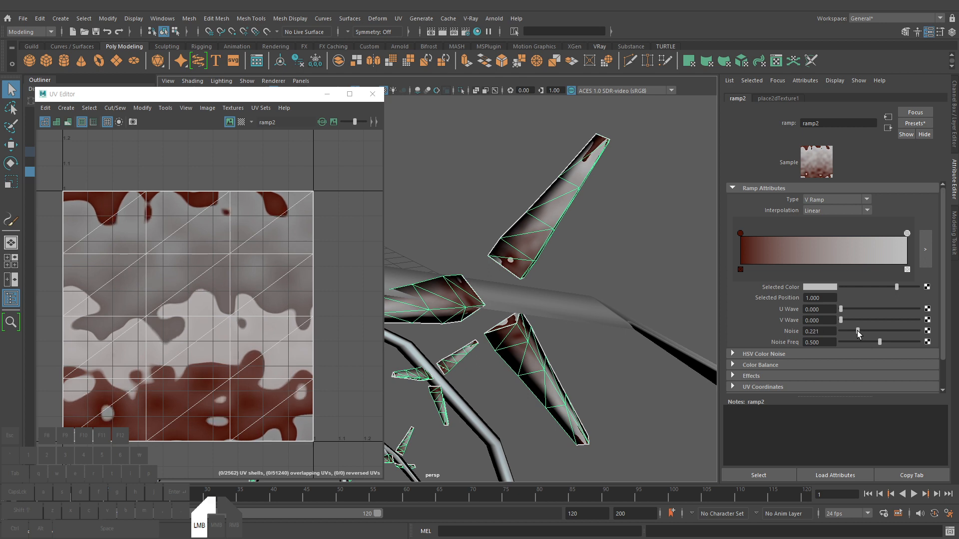
right_click_drag(287, 251, 272, 251, "alt")
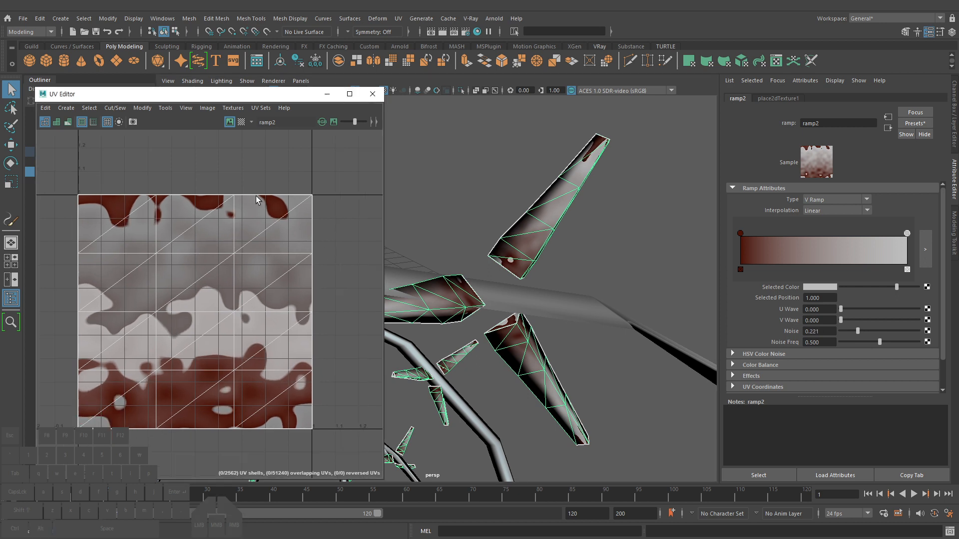
Deselect the barb mesh and examine the ramp coloring across the whole razor wire
left_click(633, 231)
right_click_drag(633, 230, 502, 241, "alt")
left_click_drag(501, 241, 521, 247, "alt")
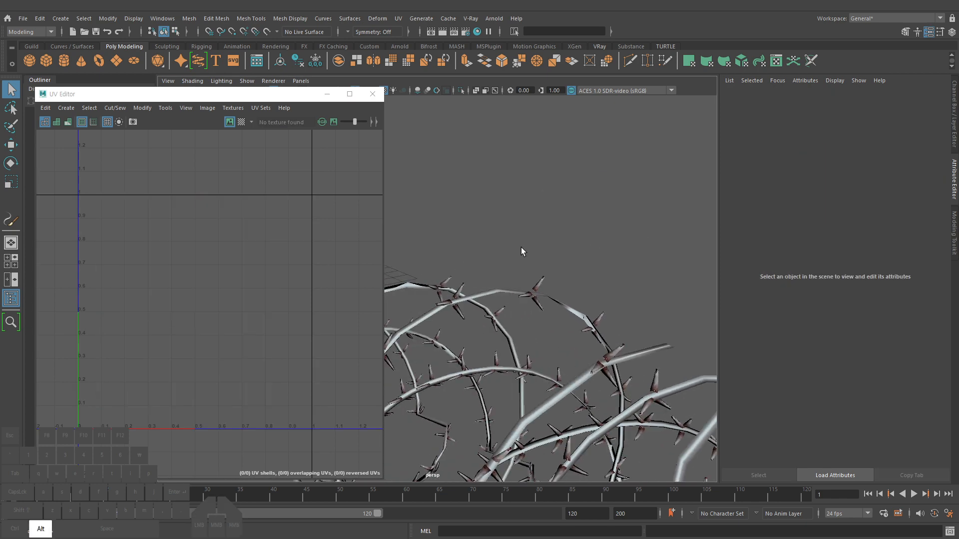
right_click_drag(521, 247, 498, 277, "alt")
middle_click_drag(499, 277, 544, 280, "alt")
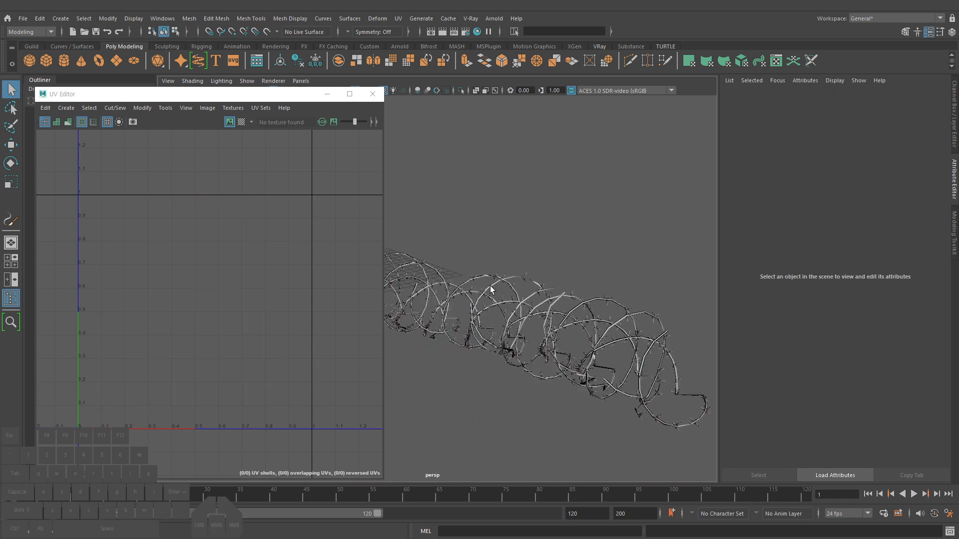
Select the razor wire's barb mesh together with its main wire mesh, with their UV layouts displayed
right_click_drag(585, 297, 646, 270, "alt")
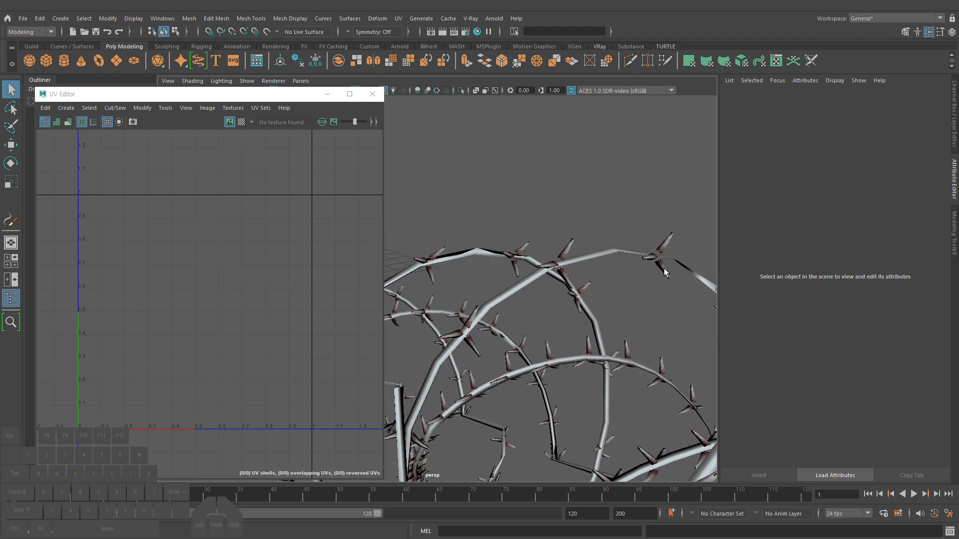
left_click(664, 269)
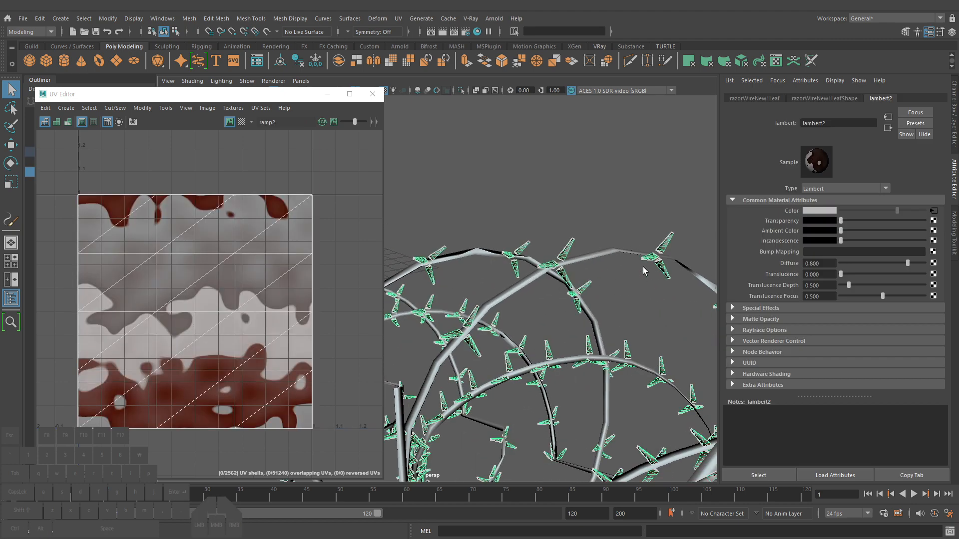
left_click(607, 250, "shift")
right_click_drag(639, 259, 367, 255, "alt")
middle_click_drag(539, 294, 585, 310, "alt")
left_click_drag(585, 311, 555, 296, "alt")
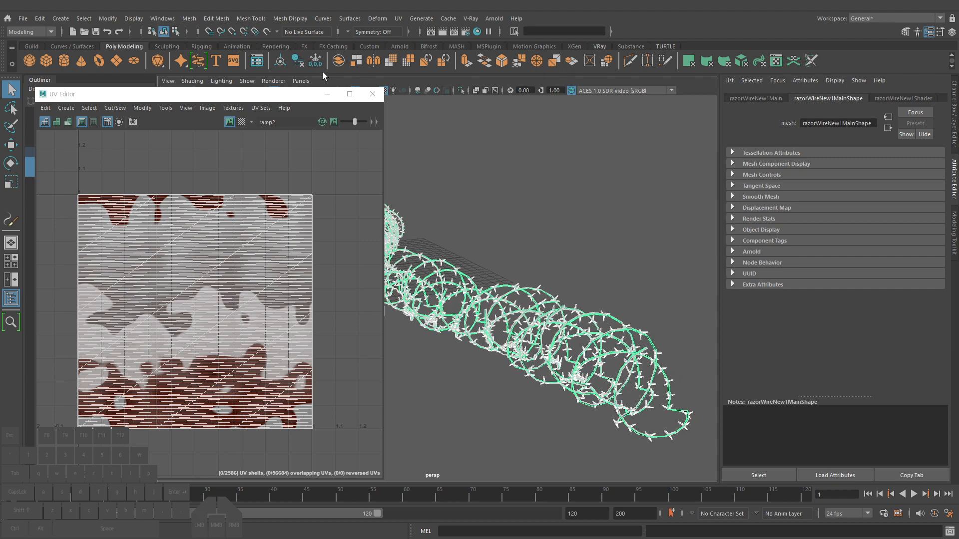
Close the UV Editor, look over the whole razor wire and deselect its meshes
left_click(325, 95)
key("f")
left_click_drag(467, 239, 490, 249, "alt")
middle_click_drag(490, 248, 495, 248, "alt")
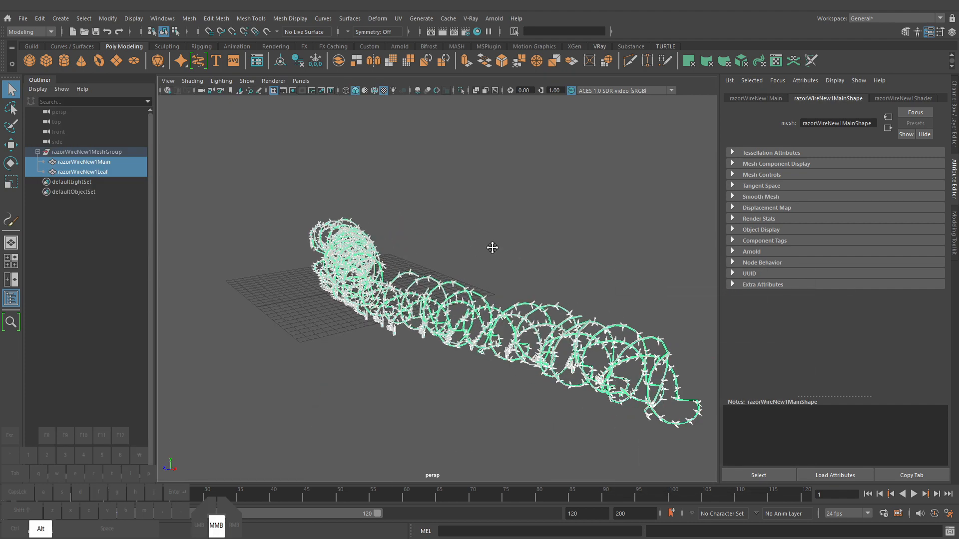
mouse_move(494, 248)
right_mouse_down("alt")
mouse_move(504, 246)
mouse_move(493, 231)
right_mouse_up("alt")
middle_click_drag(493, 232, 480, 217, "alt")
left_click(428, 205)
Hide the razorWireNew1MeshGroup group, collapse it in the Outliner and deselect it
left_click(100, 152)
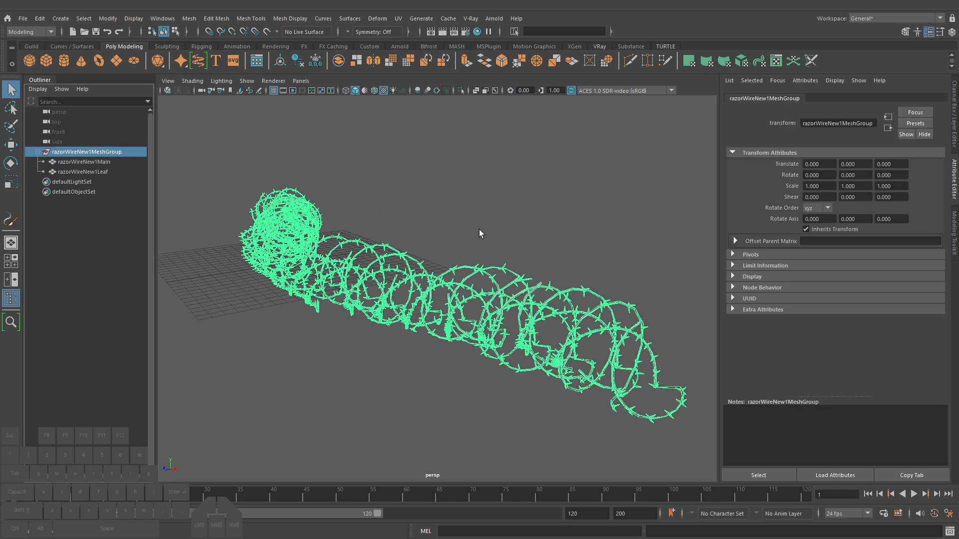
key("ctrl+h")
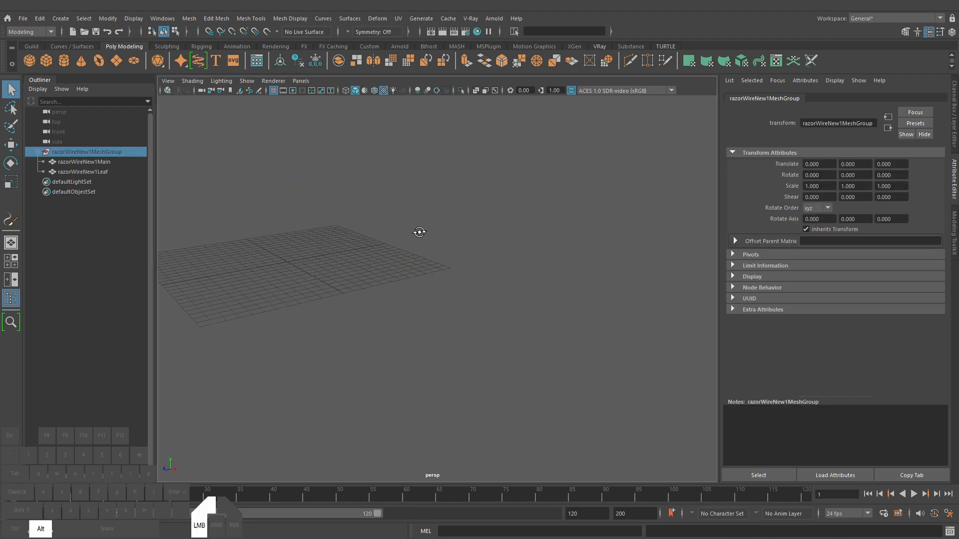
left_click_drag(419, 232, 423, 238, "alt")
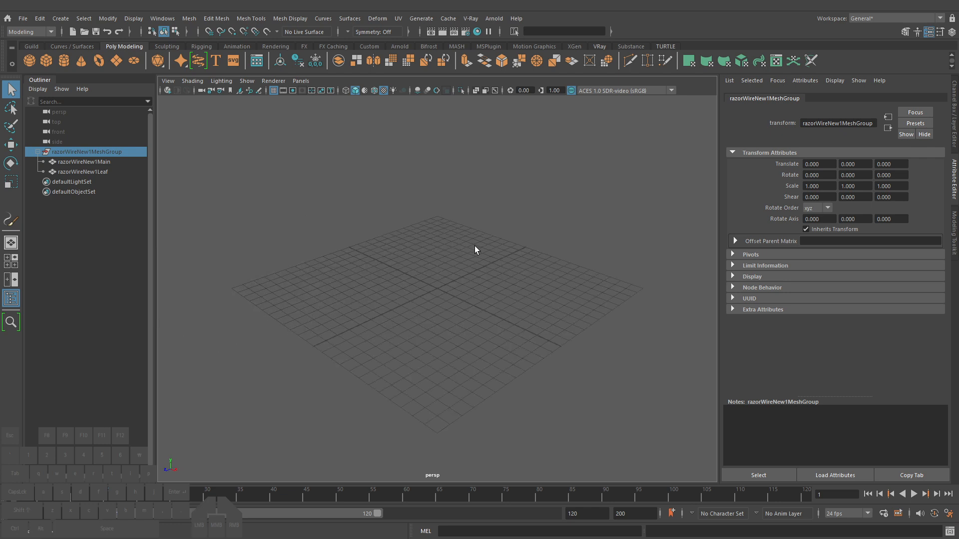
left_click(38, 151)
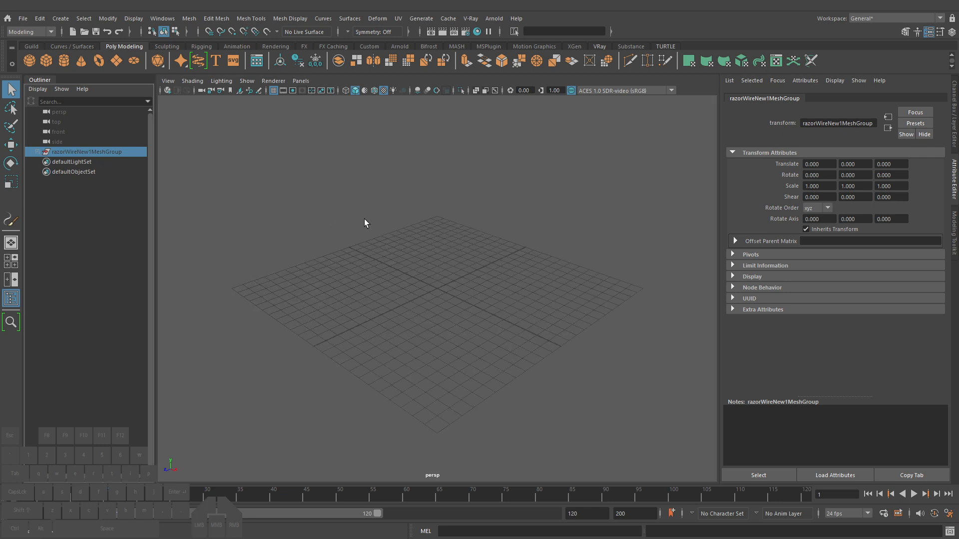
left_click(365, 218)
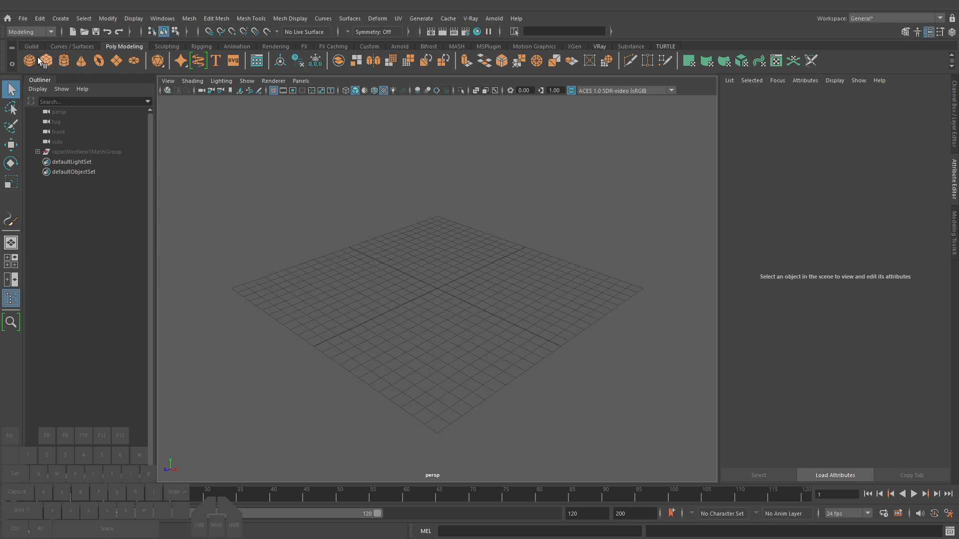
Create a polygon Helix primitive at the origin and frame it in the perspective view
left_click(61, 18)
mouse_move(104, 56)
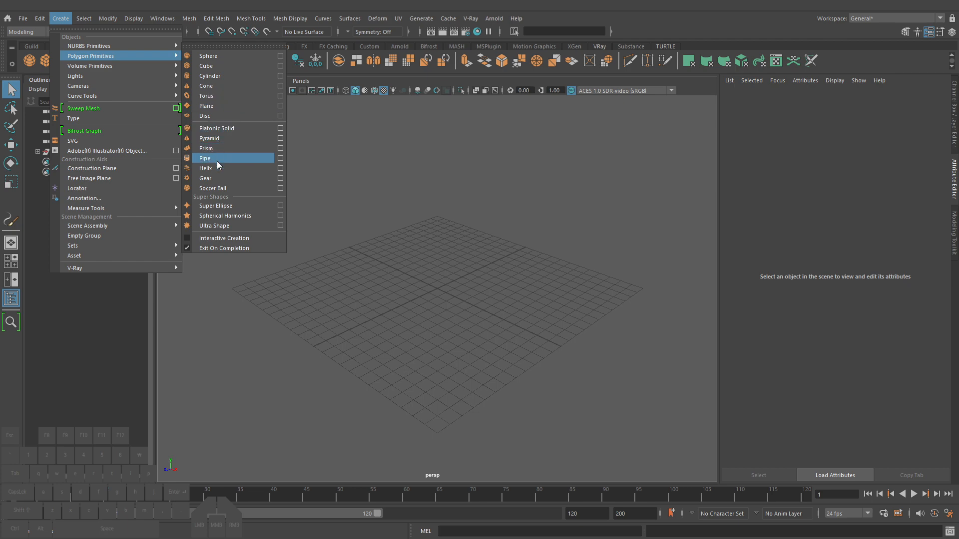
left_click(217, 168)
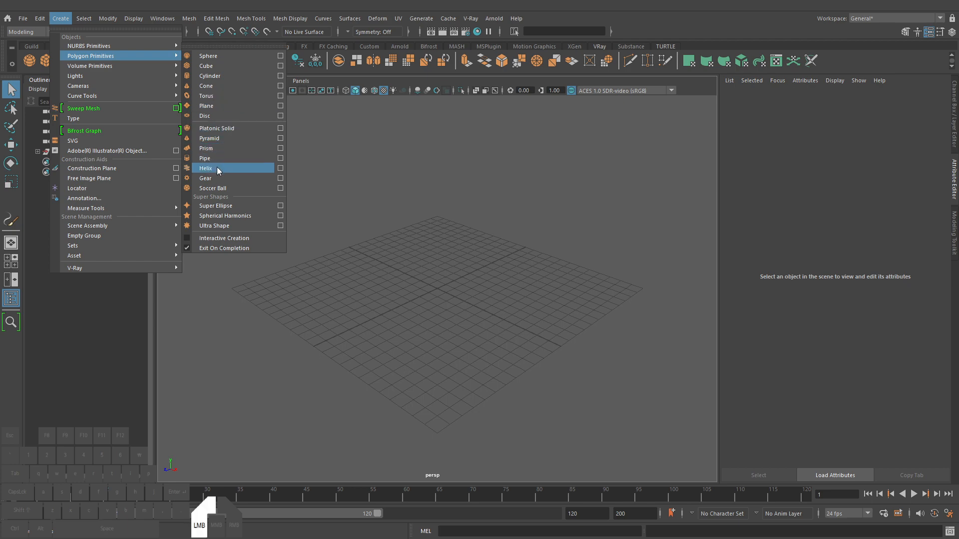
key("f")
right_click_drag(506, 285, 501, 285, "alt")
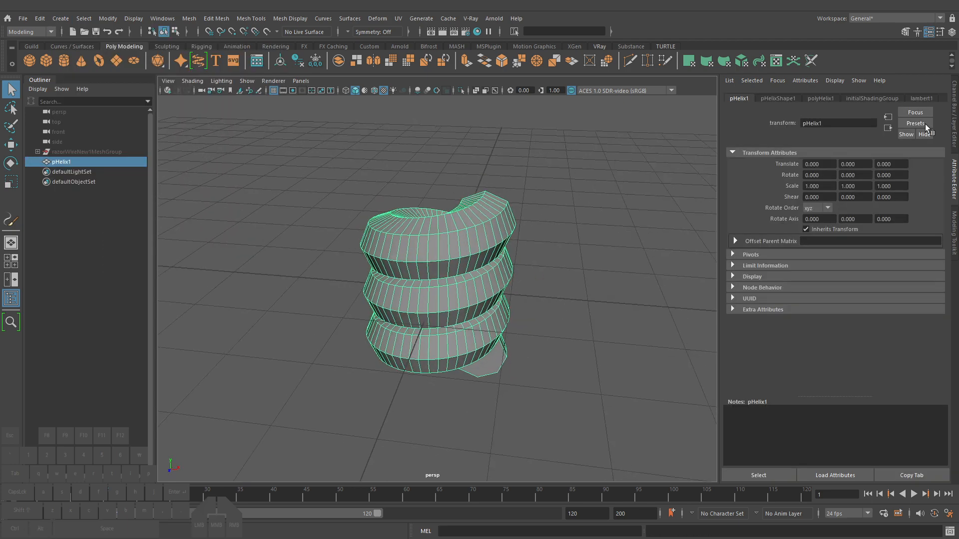
Open the helix's polyHelix1 construction attributes and reduce its Radius to 0.05
left_click(953, 123)
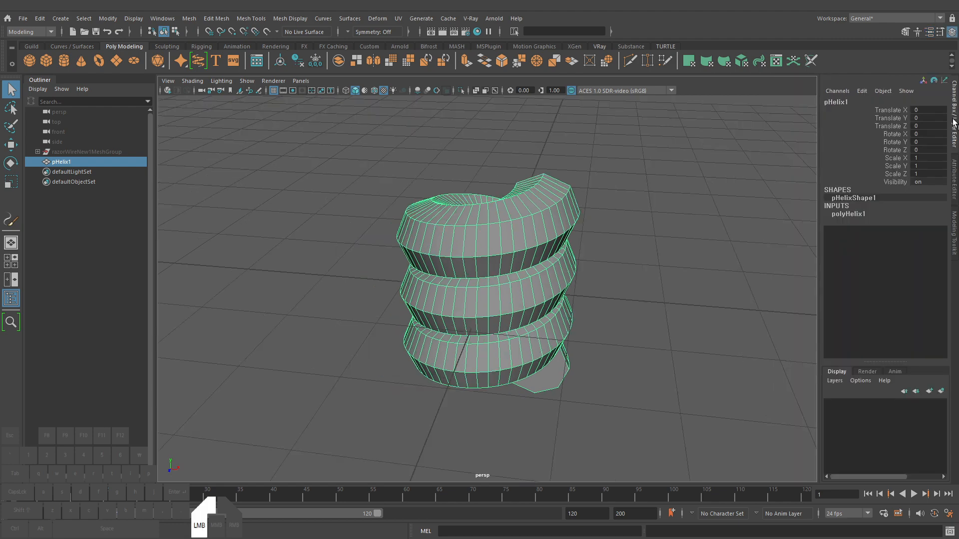
left_click(859, 215)
left_click(921, 222)
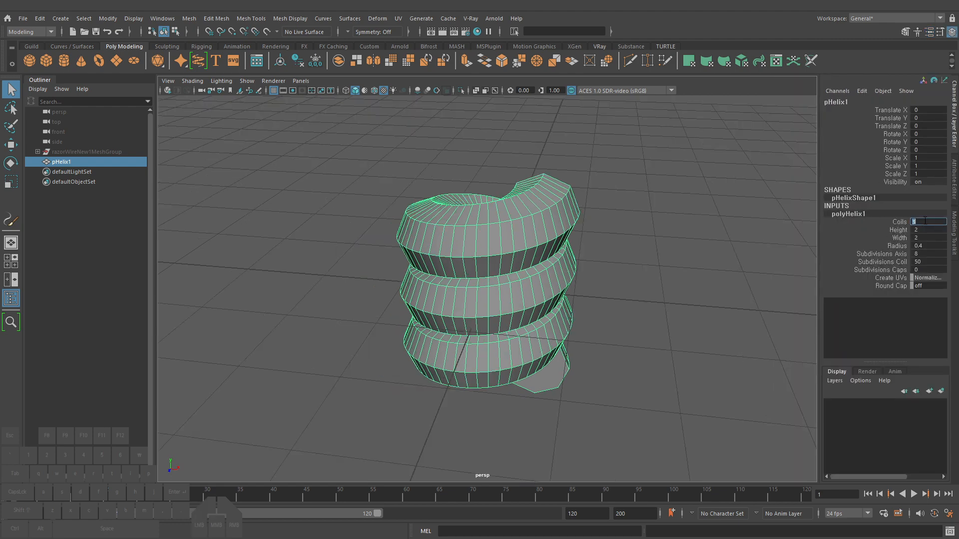
left_click(897, 246)
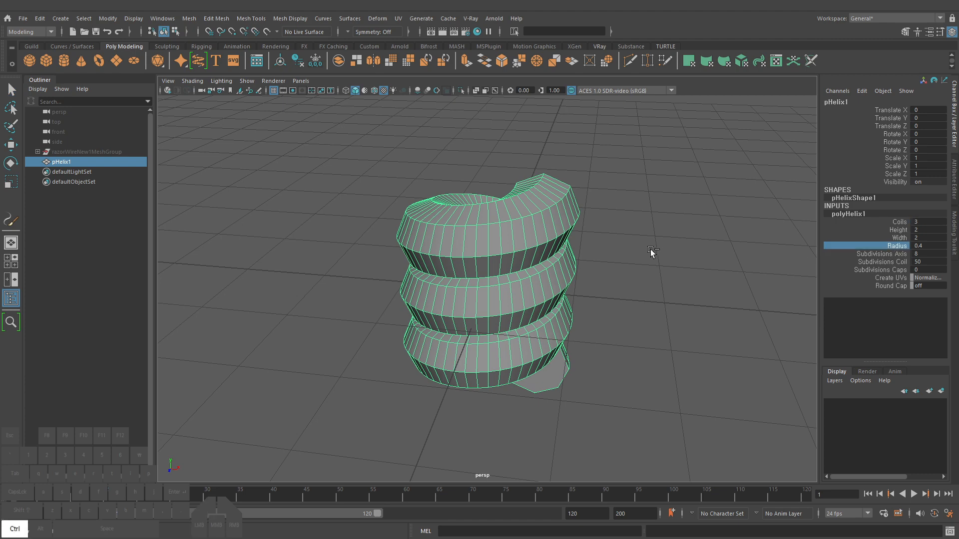
middle_click_drag(651, 252, 628, 252, "ctrl")
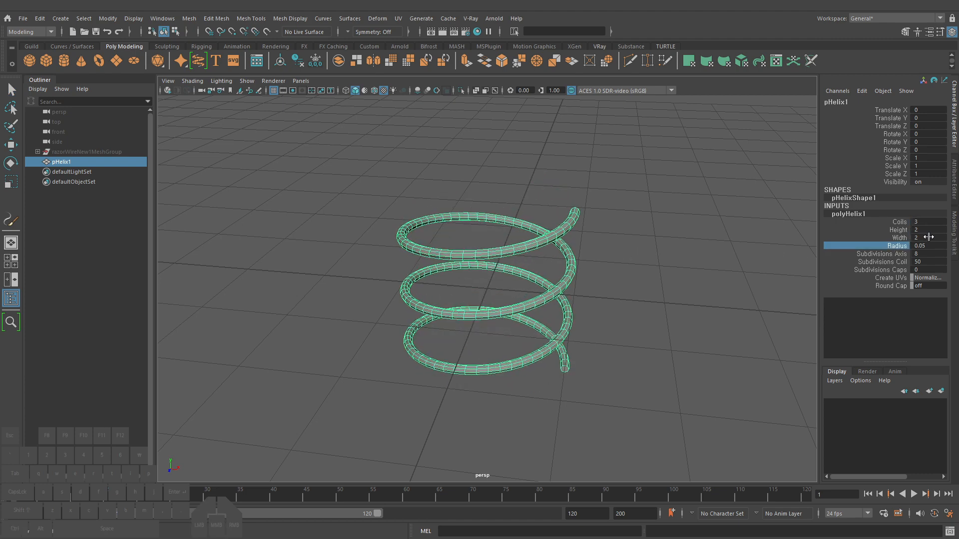
Set the helix's Subdivisions Axis to 3, trying 4 for comparison before returning to 3
left_click(927, 254)
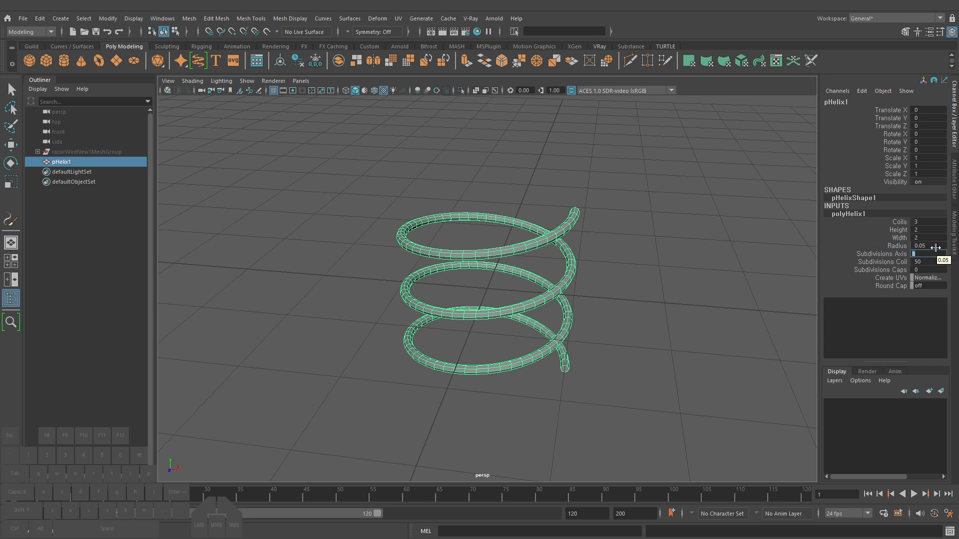
type("3")
key("Return")
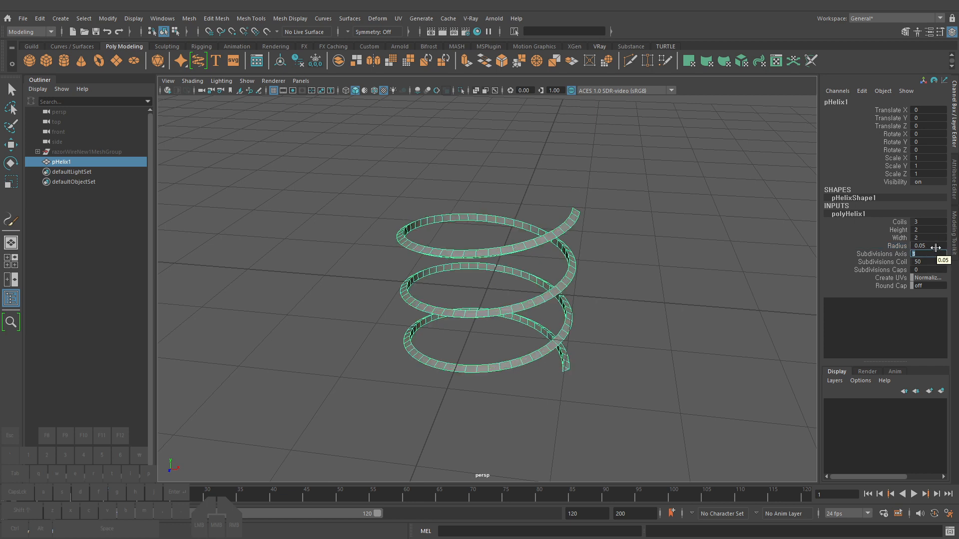
type("4")
key("Return")
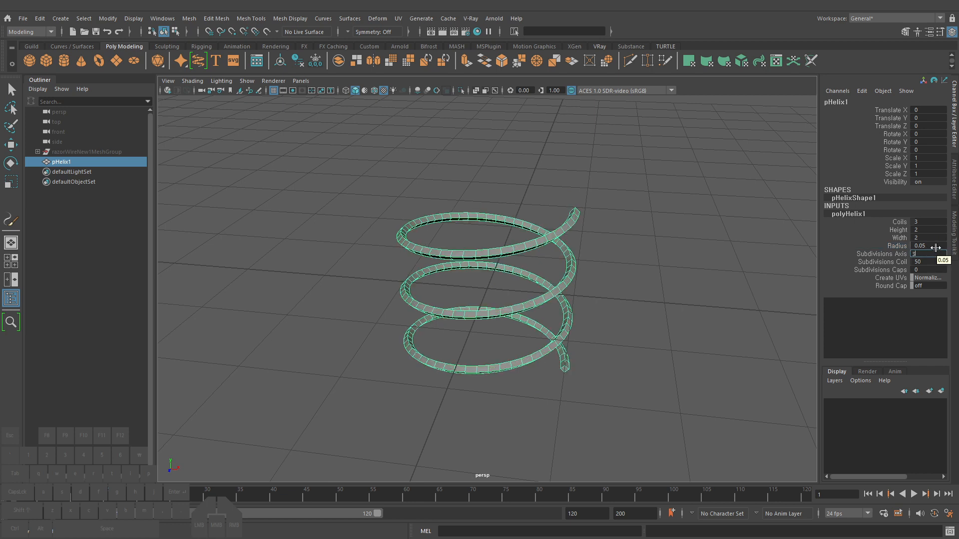
type("3")
key("Return")
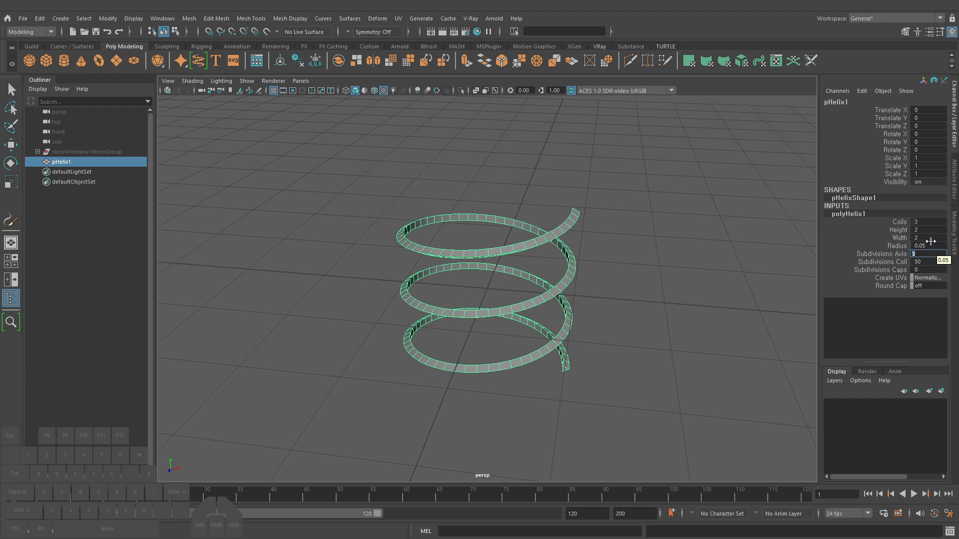
right_click_drag(729, 260, 700, 261, "alt")
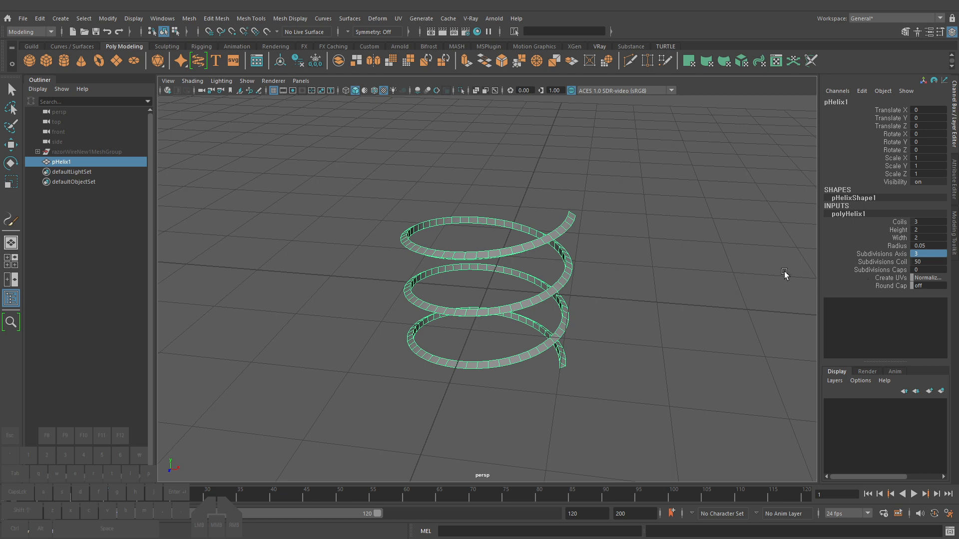
Set the helix's number of Coils to 200
double_click(933, 222)
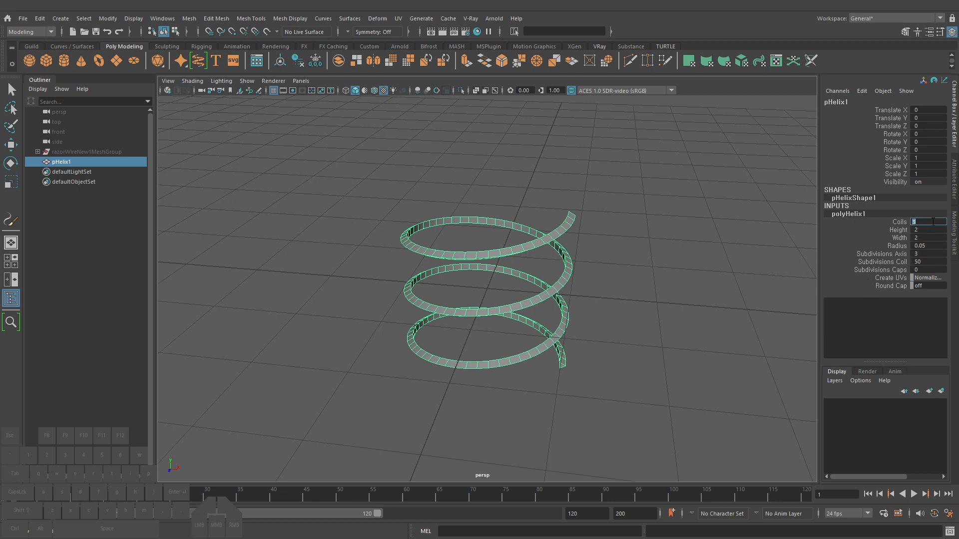
type("200")
key("Return")
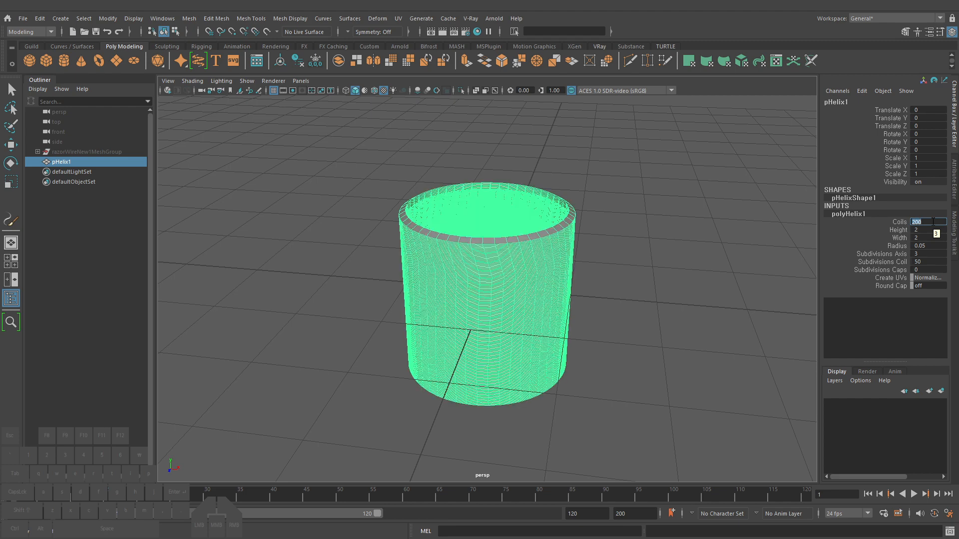
Rotate the helix to -90 degrees around Z so it lies on its side, and select its Width attribute
right_click_drag(668, 287, 525, 266, "alt")
scroll(620, 262, "down", 1)
key("e")
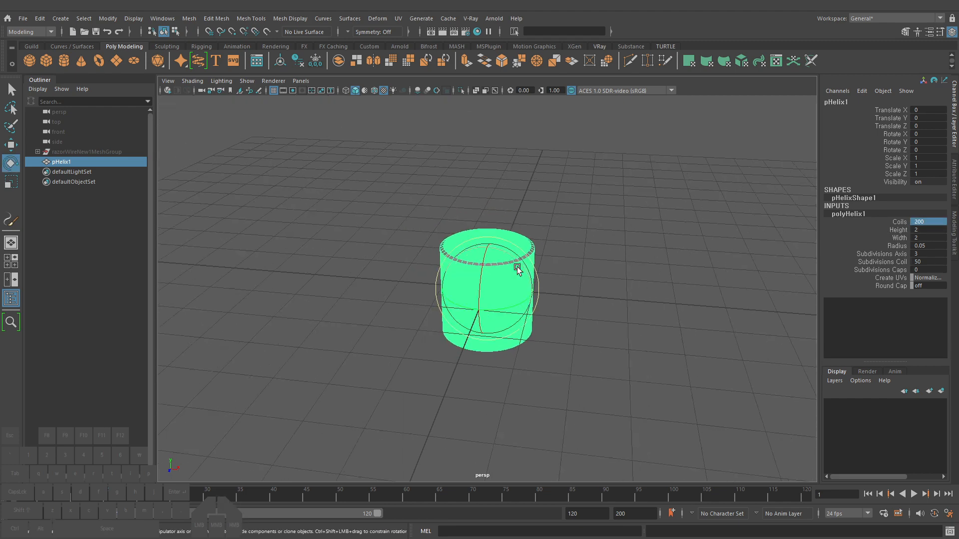
left_click_drag(515, 257, 553, 293)
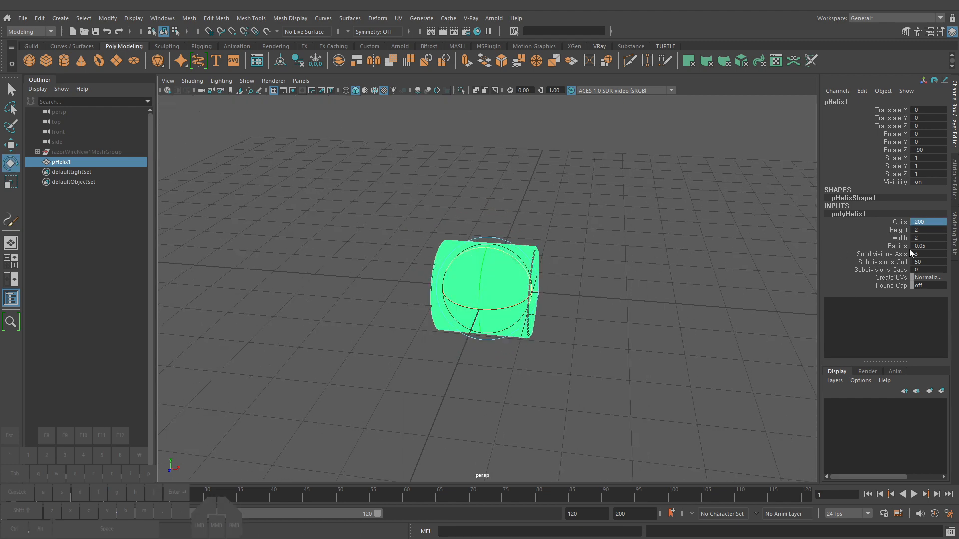
left_click(893, 238)
right_click_drag(723, 298, 510, 252, "alt")
left_click_drag(509, 252, 429, 262, "alt")
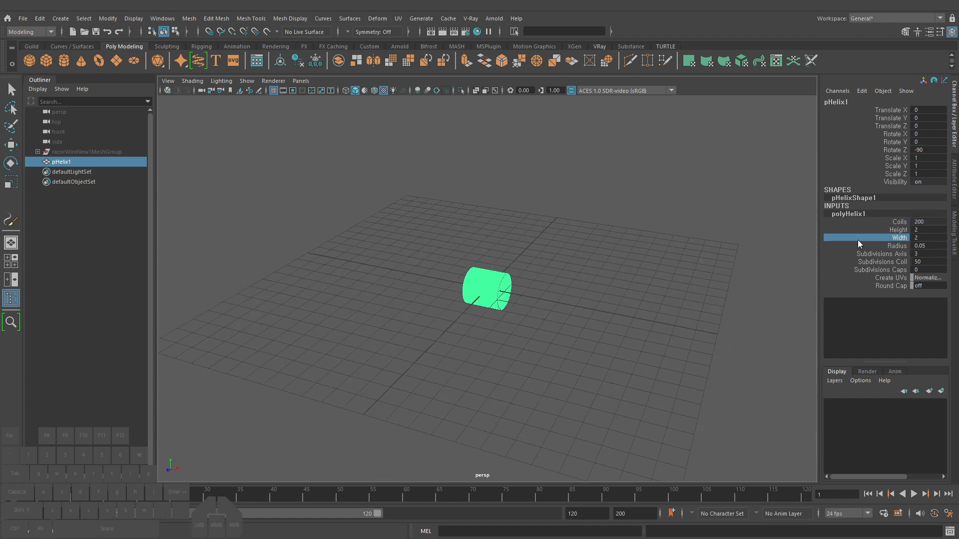
Open the Rotate tool settings and check the Relative step snap value while snapping is temporarily active
left_click(11, 163)
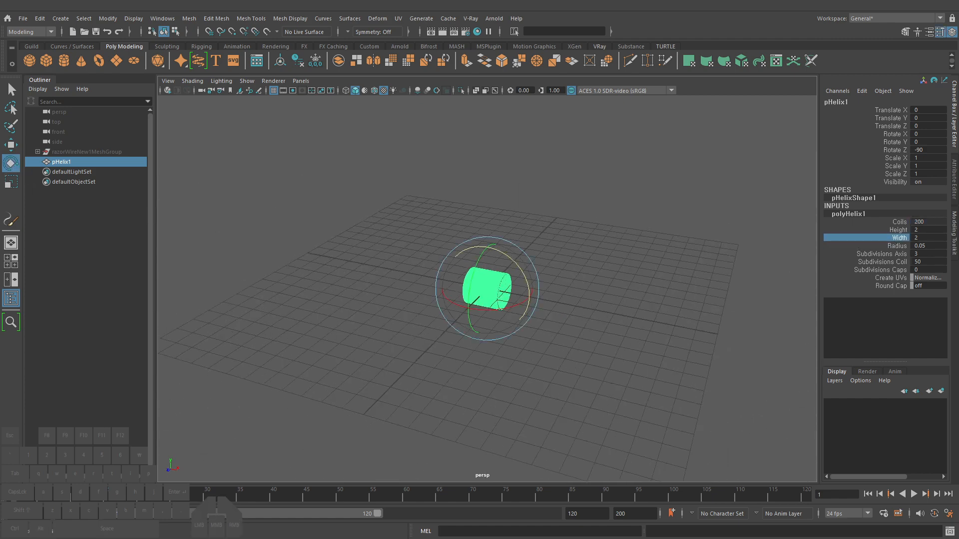
double_click(11, 163)
left_click_drag(933, 94, 270, 86)
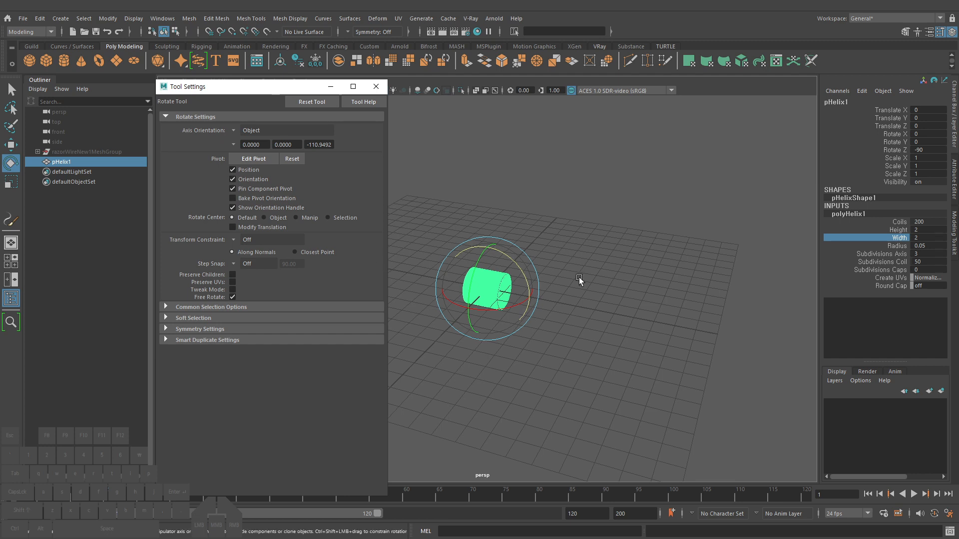
key("j")
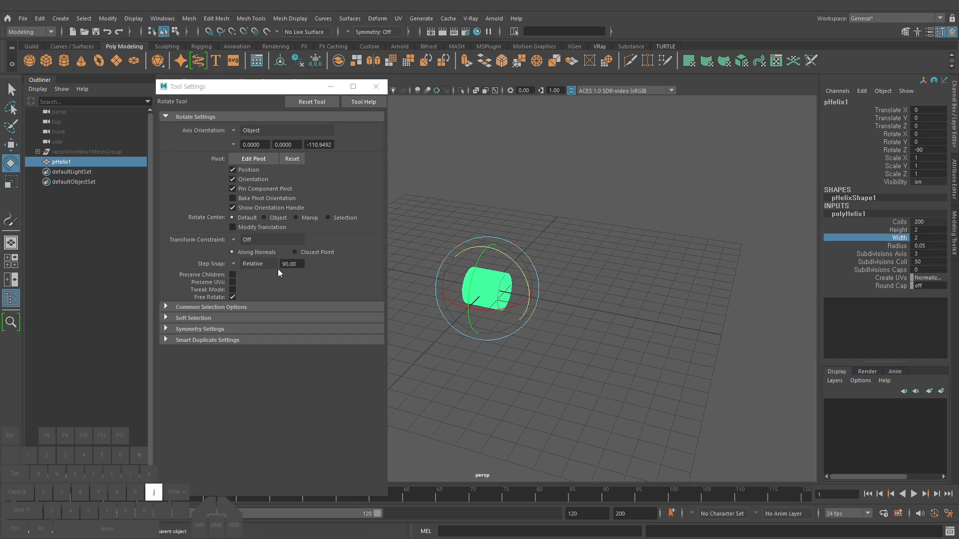
left_click(299, 264)
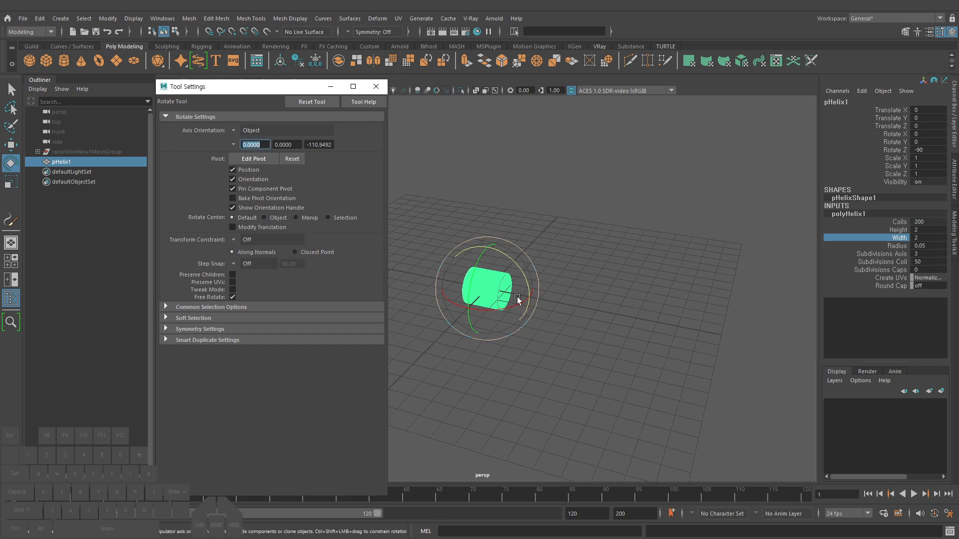
right_click_drag(618, 312, 622, 311, "alt")
key("j")
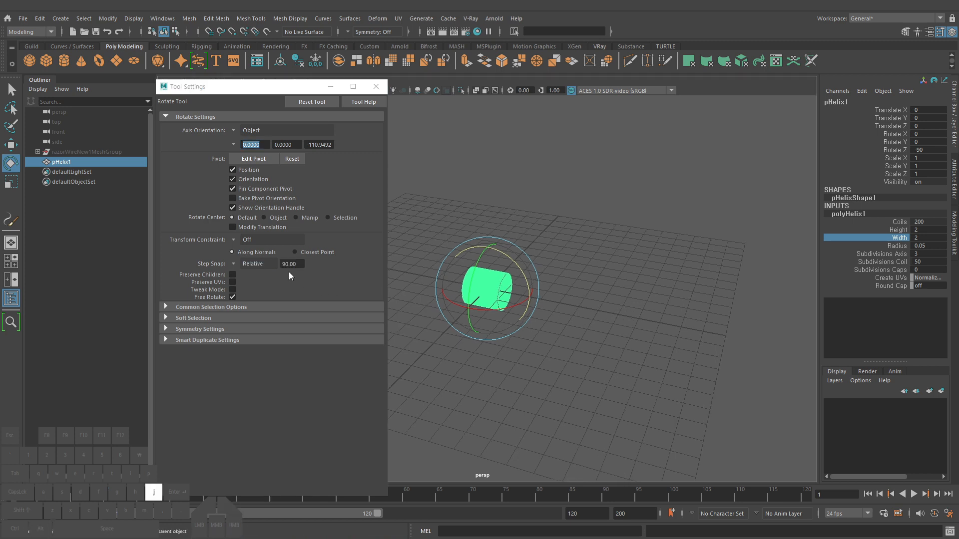
Reset the Rotate tool to its defaults, test step-snapped rotation on the helix and close the tool settings
left_click(322, 104)
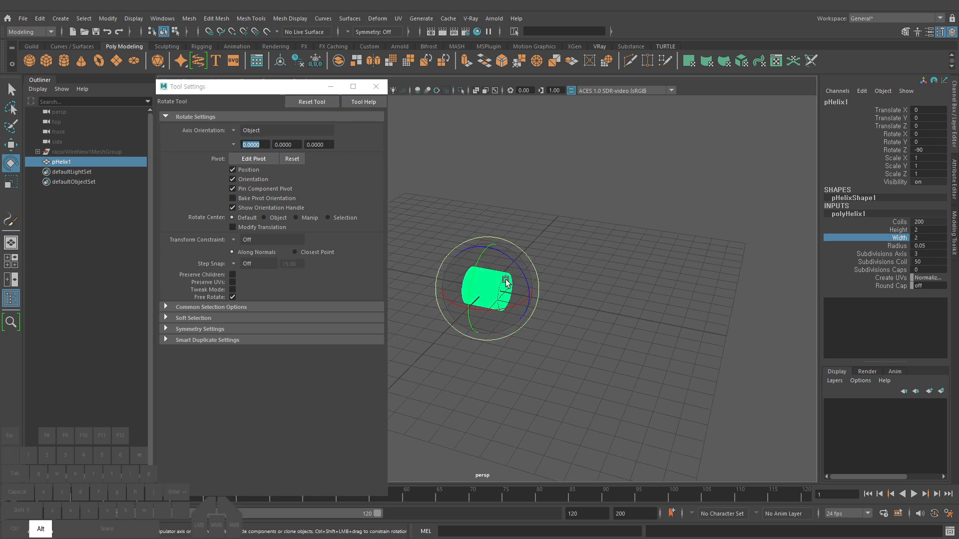
key("j")
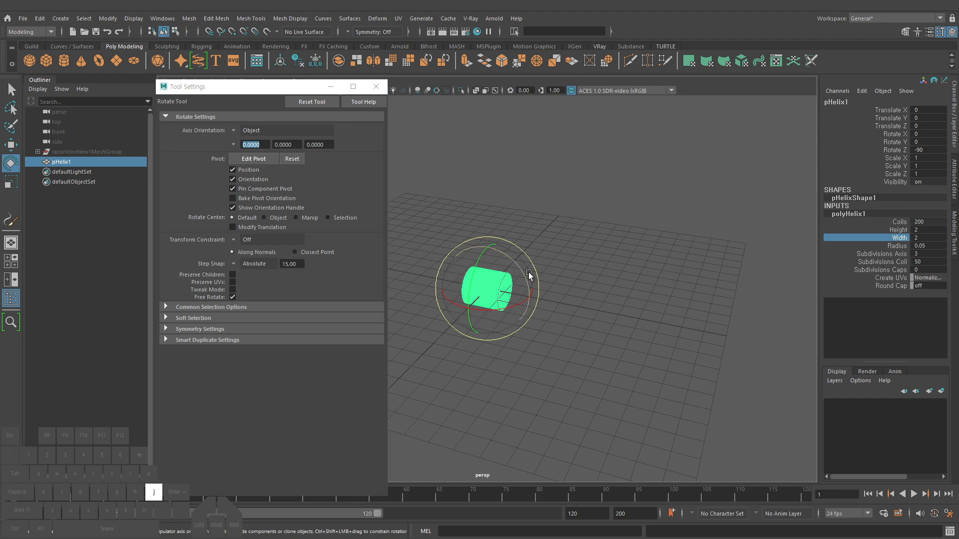
mouse_move(527, 277)
left_mouse_down()
mouse_move(520, 268)
mouse_move(514, 275)
left_mouse_up()
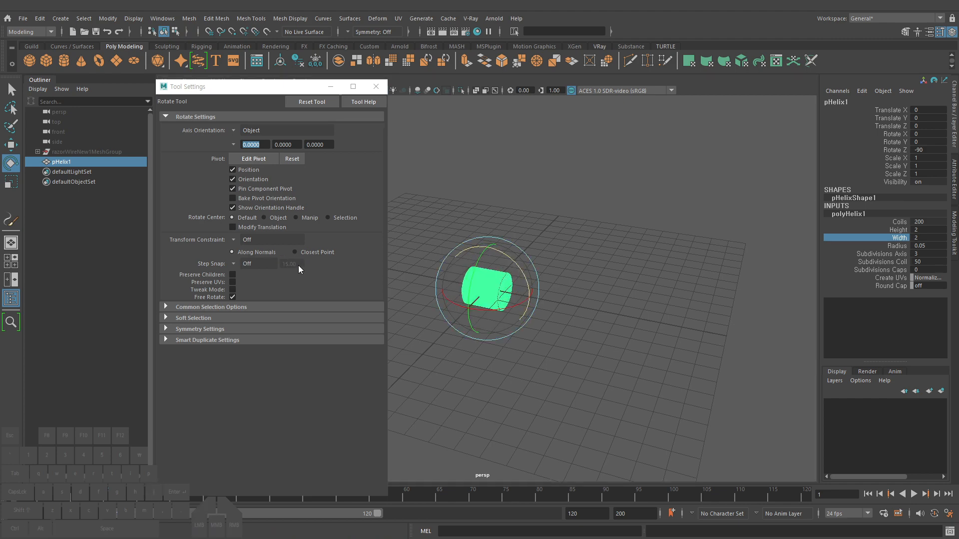
left_click(375, 86)
scroll(508, 272, "down", 4)
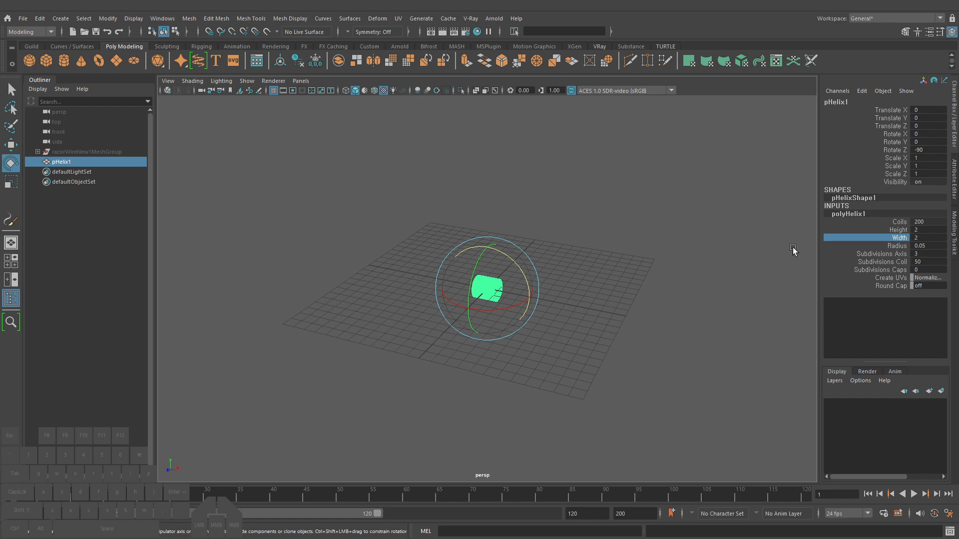
Stretch the helix along its length by raising its Height attribute to 64.5
key("r")
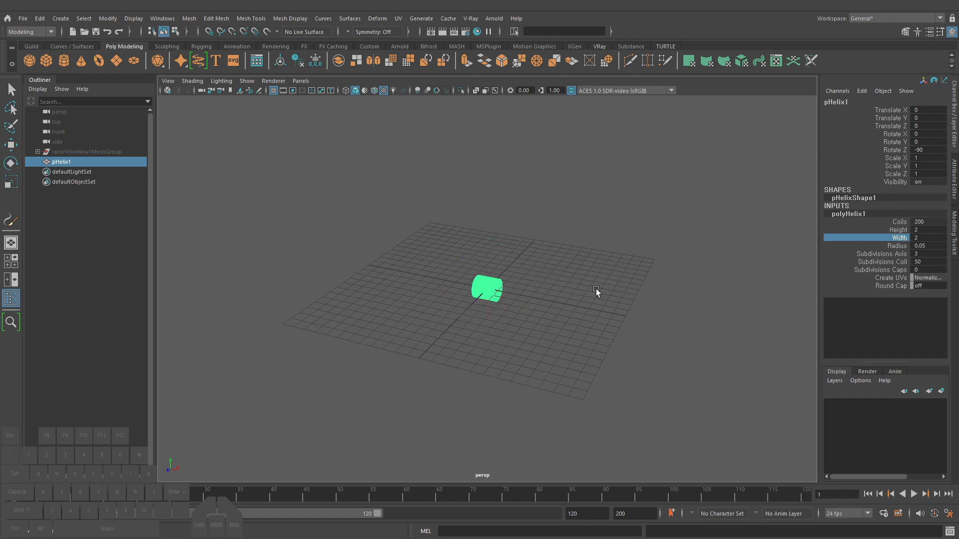
left_click(894, 230)
middle_click_drag(547, 269, 833, 294)
left_click_drag(520, 333, 553, 344, "alt")
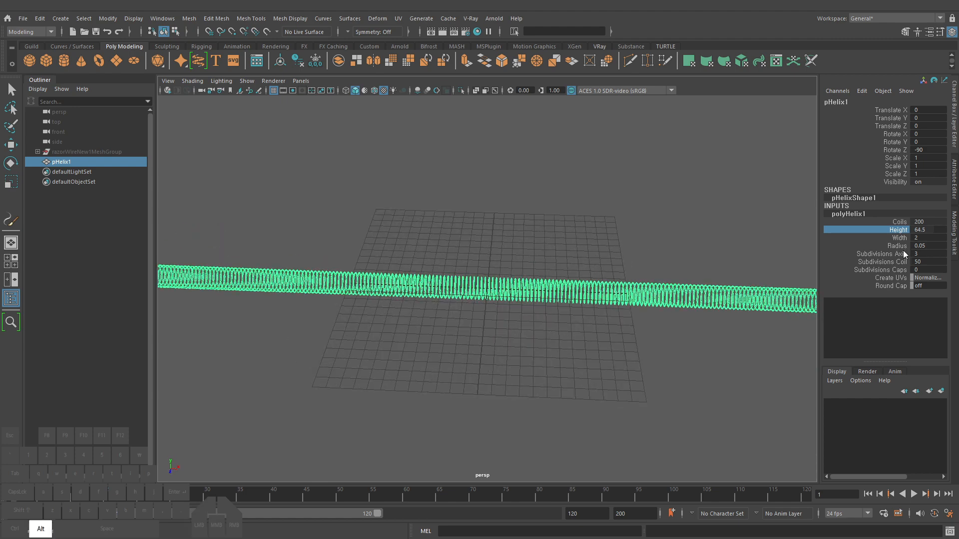
Set the helix's number of Coils to 100
double_click(923, 222)
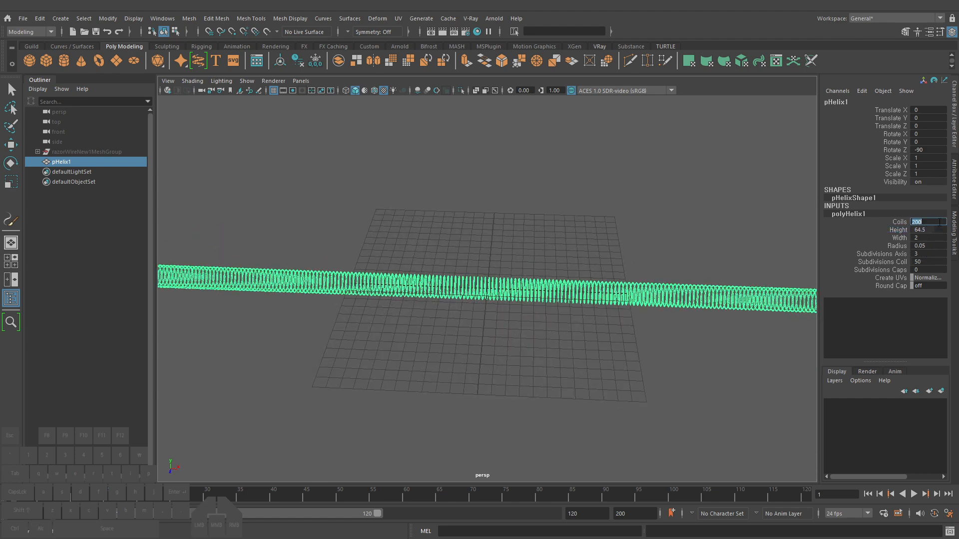
type("100")
key("Return")
right_click_drag(624, 300, 672, 319, "alt")
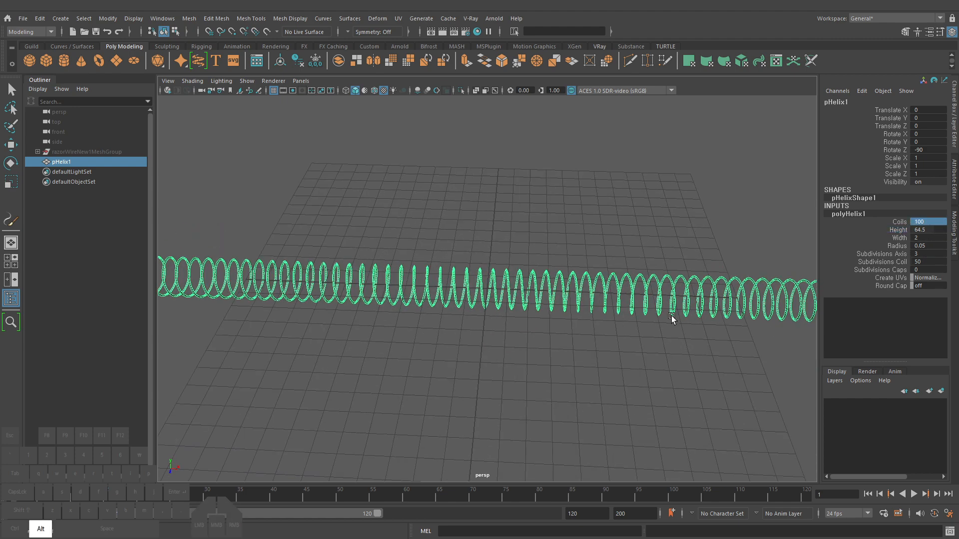
left_click_drag(672, 319, 542, 310, "alt")
Scale the helix's cross-section to about 1.989 in X and Z, and raise the helix to about 2.254 in Translate Y
key("r")
right_click_drag(644, 345, 598, 345, "alt")
left_click_drag(597, 345, 462, 346, "alt")
key("w")
left_click_drag(488, 267, 488, 236)
left_click_drag(489, 260, 543, 239, "alt")
middle_click_drag(542, 239, 541, 251, "alt")
key("w")
left_click_drag(490, 230, 487, 228)
key("q")
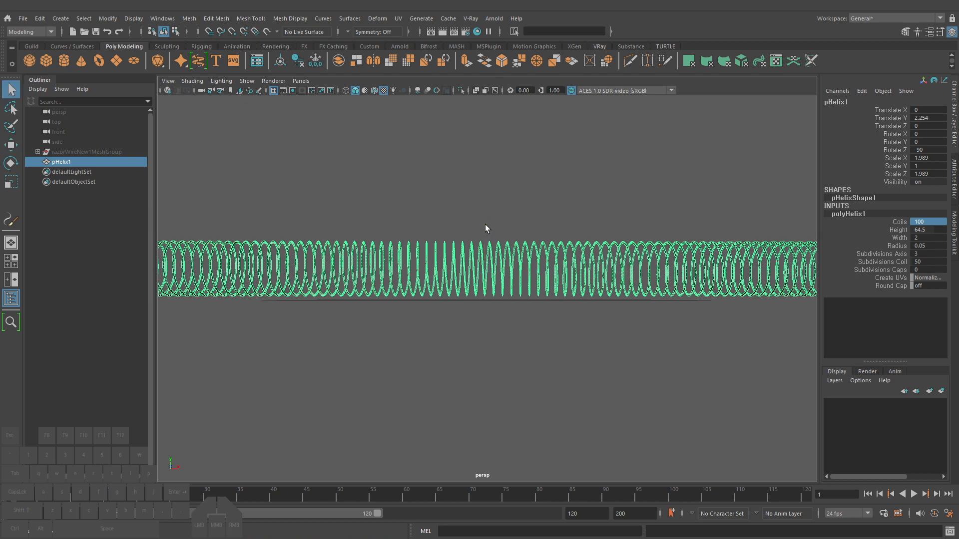
mouse_move(473, 319)
left_mouse_down()
mouse_move(461, 277)
mouse_move(495, 315)
mouse_move(474, 320)
mouse_move(439, 428)
left_mouse_up()
mouse_move(510, 328)
left_mouse_down()
mouse_move(527, 339)
mouse_move(541, 430)
left_mouse_up()
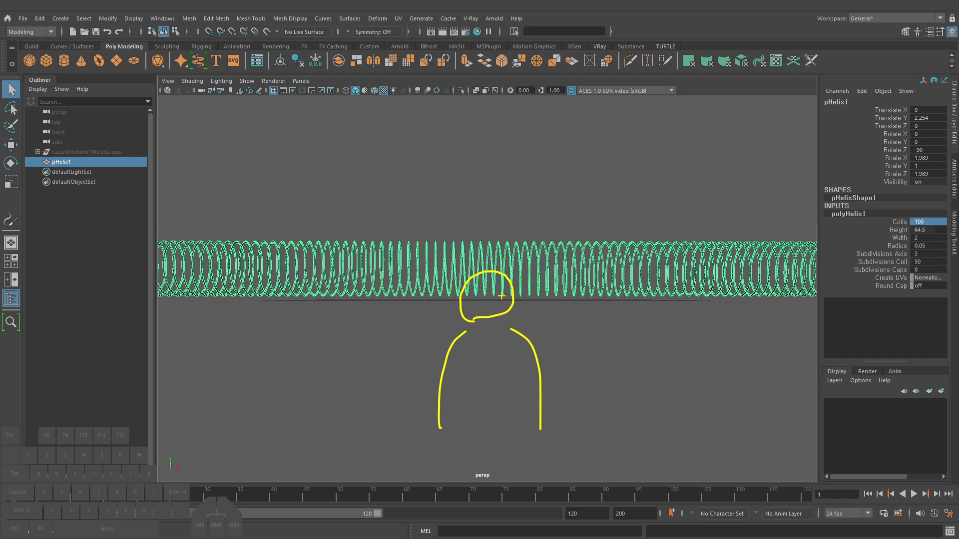
Set the helix's Subdivisions Coil to 8
mouse_move(565, 300)
left_mouse_down("alt")
mouse_move(433, 325)
mouse_move(521, 324)
mouse_move(499, 325)
mouse_move(520, 302)
mouse_move(492, 298)
mouse_move(503, 310)
mouse_move(475, 300)
mouse_move(587, 302)
mouse_move(514, 304)
left_mouse_up("alt")
right_click_drag(514, 304, 747, 308, "alt")
middle_click_drag(747, 308, 730, 315, "alt")
left_click_drag(729, 315, 676, 297, "alt")
double_click(925, 261)
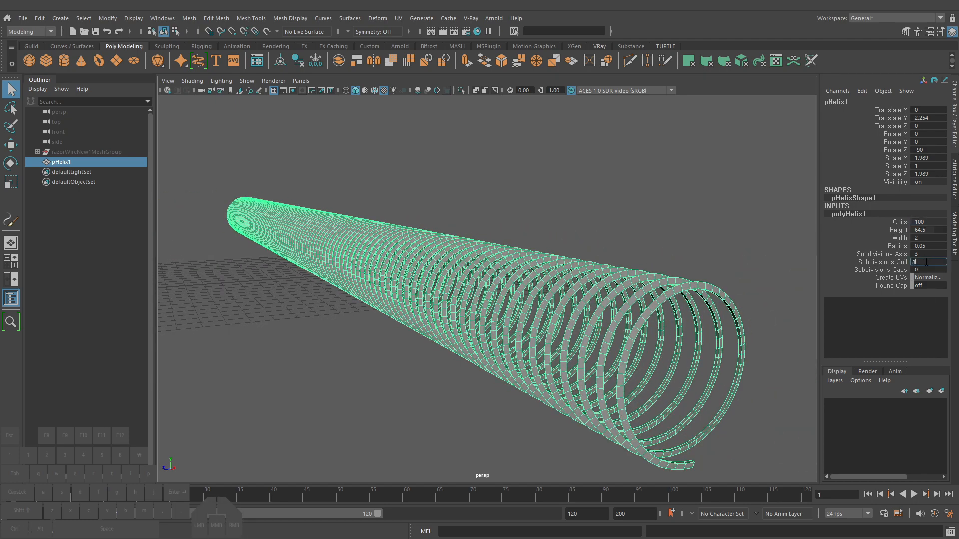
key("Return")
right_click_drag(599, 296, 576, 295, "alt")
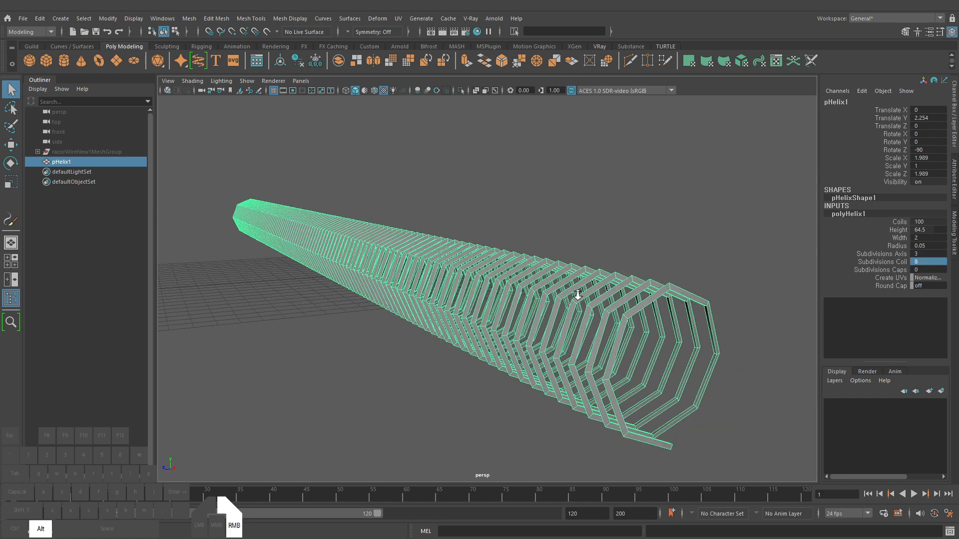
Compare the faceted helix with its smooth mesh preview, return to the unsmoothed display and inspect the coil along its length
key("3")
left_click_drag(576, 295, 615, 282, "alt")
key("1")
key("3")
key("1")
right_click_drag(615, 282, 604, 274, "alt")
middle_click_drag(531, 274, 689, 253, "alt")
right_click_drag(688, 253, 601, 254, "alt")
middle_click_drag(601, 253, 603, 255, "alt")
left_click_drag(603, 255, 605, 256, "alt")
right_click_drag(606, 257, 641, 257, "alt")
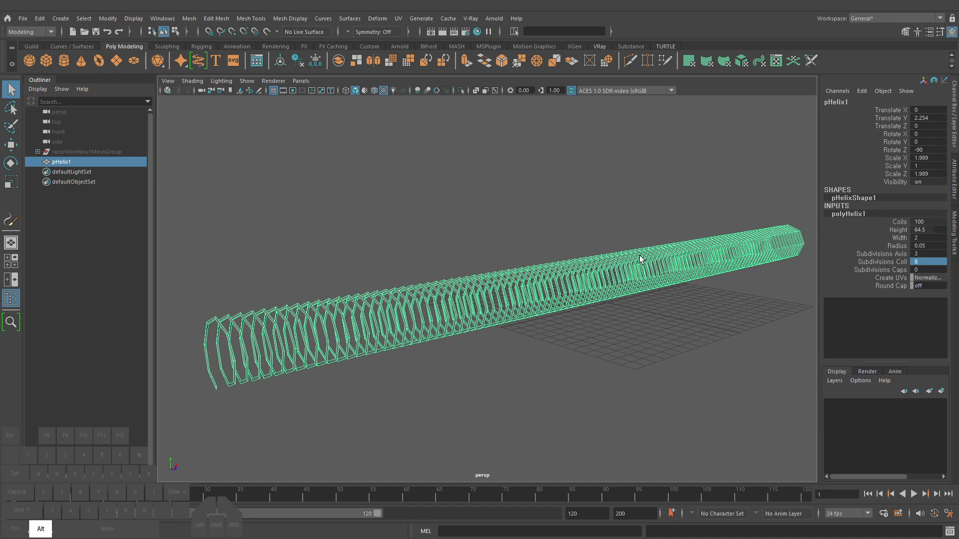
middle_click_drag(640, 257, 638, 256, "alt")
Select the continuous edge loop that spirals along the whole helix in edge component mode
left_click(574, 233)
left_click(588, 273)
right_click_drag(534, 268, 709, 264, "alt")
key("F10")
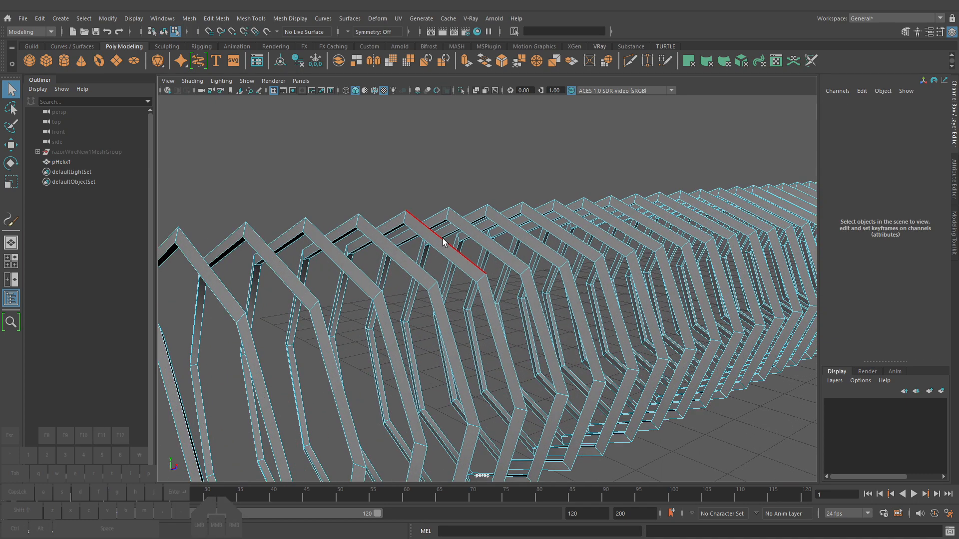
double_click(443, 243)
right_click_drag(488, 246, 373, 259, "alt")
left_click_drag(372, 259, 492, 259, "alt")
right_click_drag(493, 259, 615, 260, "alt")
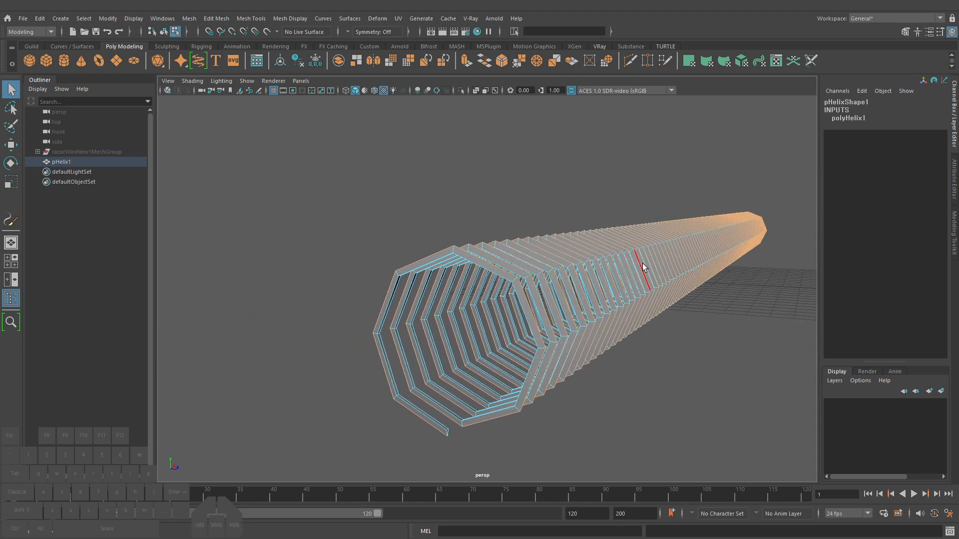
left_click_drag(642, 262, 594, 258, "alt")
left_click_drag(594, 257, 554, 255, "alt")
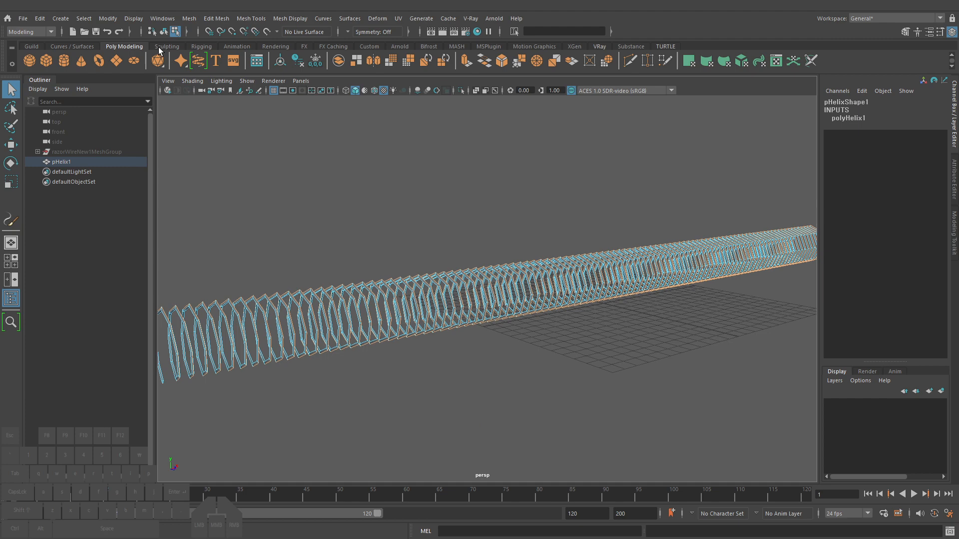
Convert the selected helix edges to a curve using the default options, with Best guess form and 3 Cubic degree
left_click(99, 19)
mouse_move(177, 261)
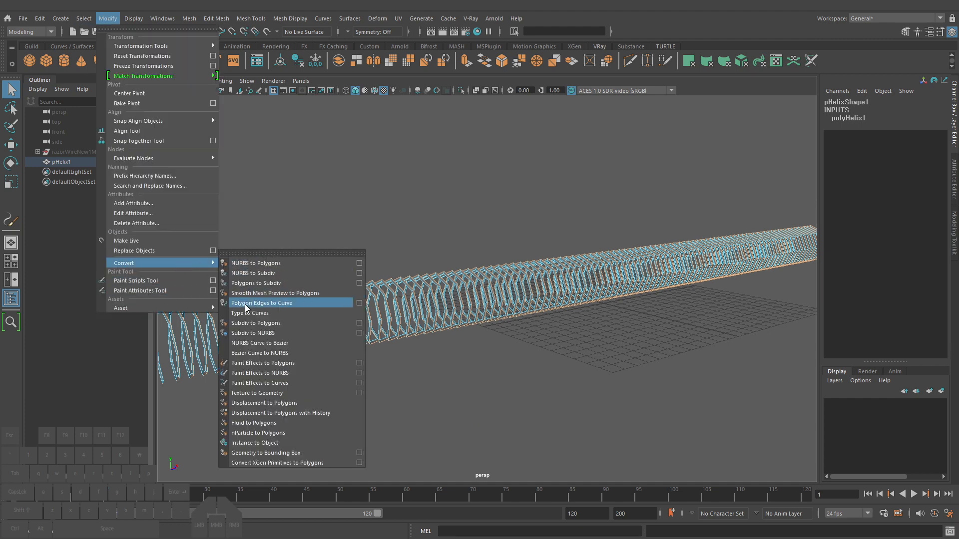
left_click(359, 303)
left_click(42, 151)
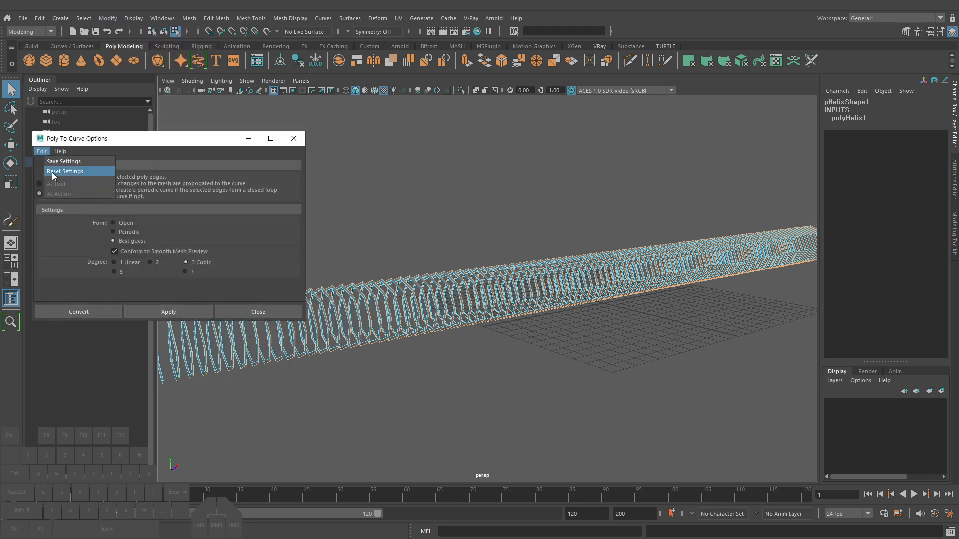
left_click(125, 263)
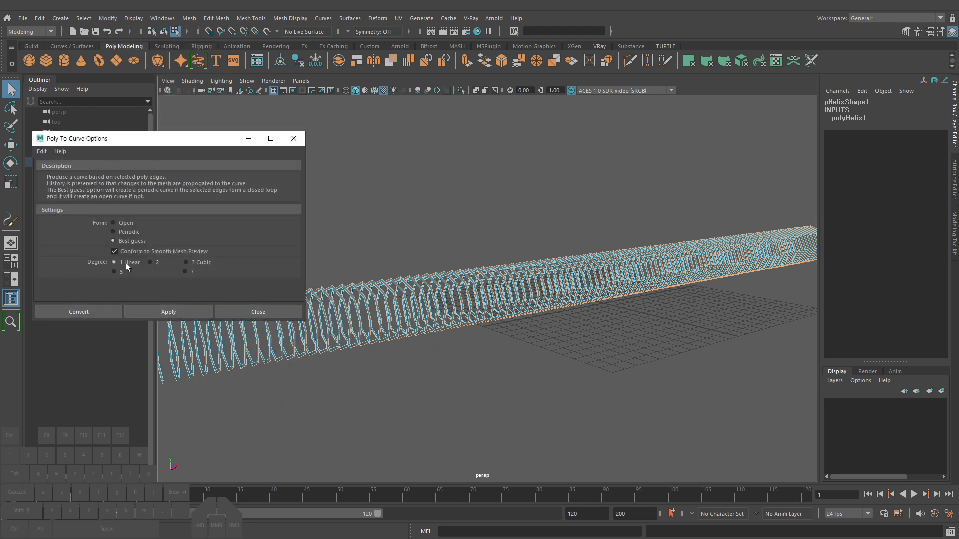
left_click(42, 151)
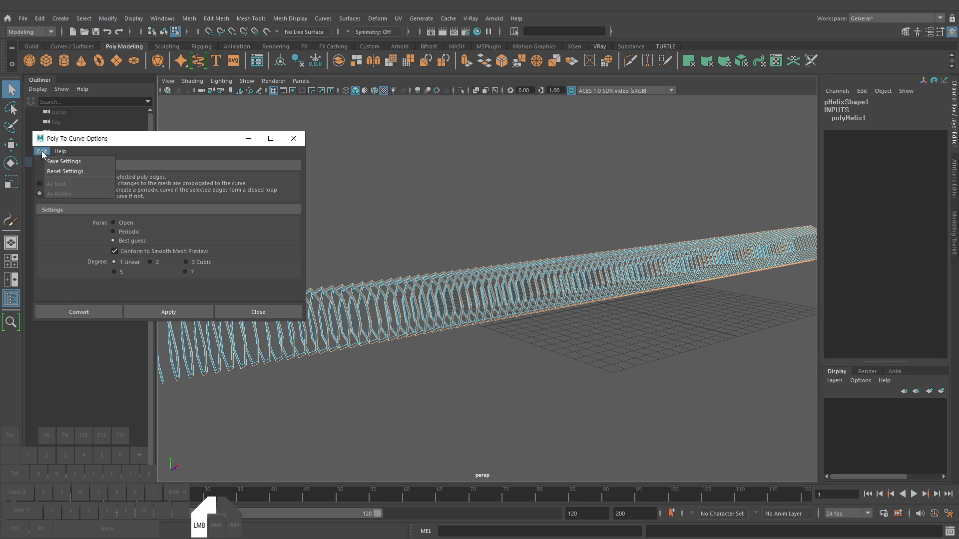
left_click(59, 172)
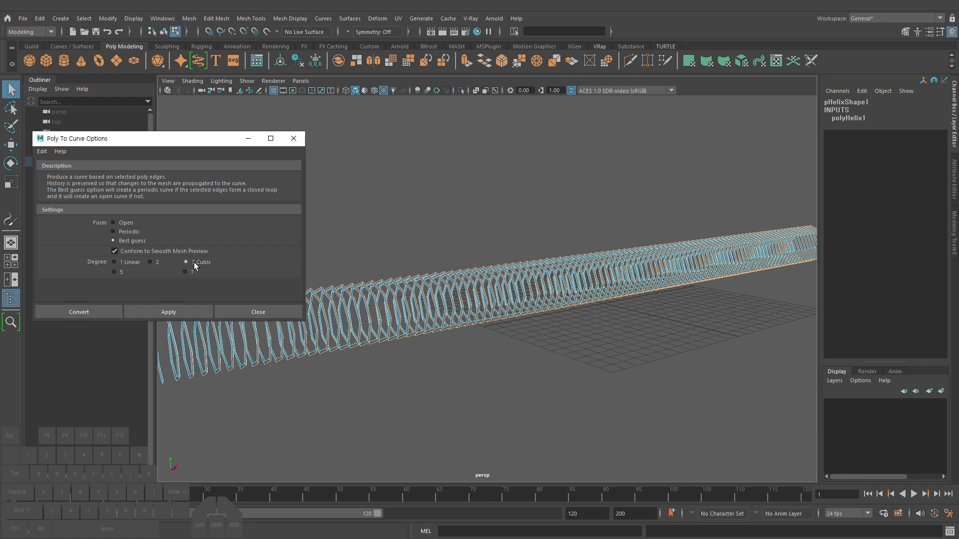
left_click(98, 313)
left_click_drag(484, 343, 545, 342, "alt")
right_click_drag(483, 323, 659, 343, "alt")
left_click_drag(559, 336, 617, 324, "alt")
key("q")
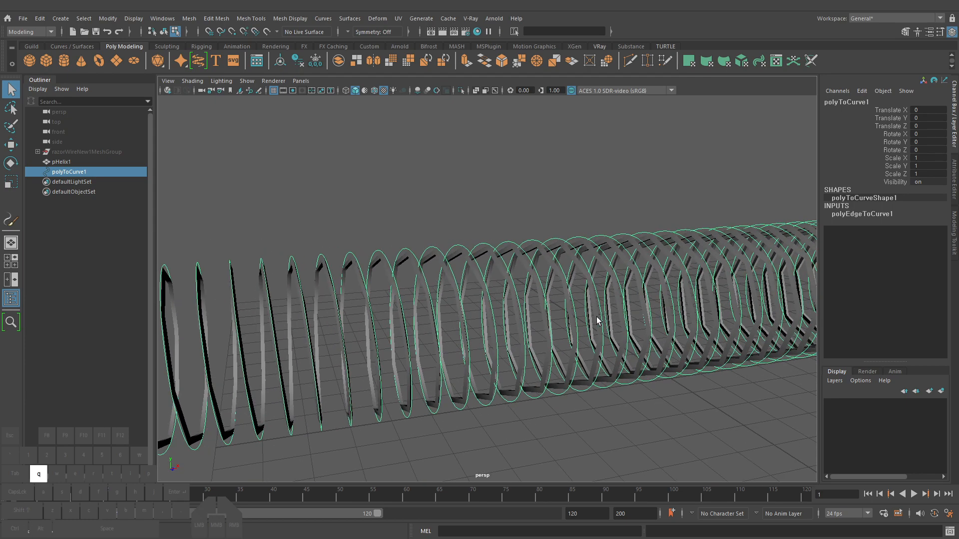
Return to object mode, select the helix mesh and apply a Texture deformer to it
left_click(510, 253)
right_click_drag(510, 253, 524, 263, "alt")
key("F8")
left_click(507, 231)
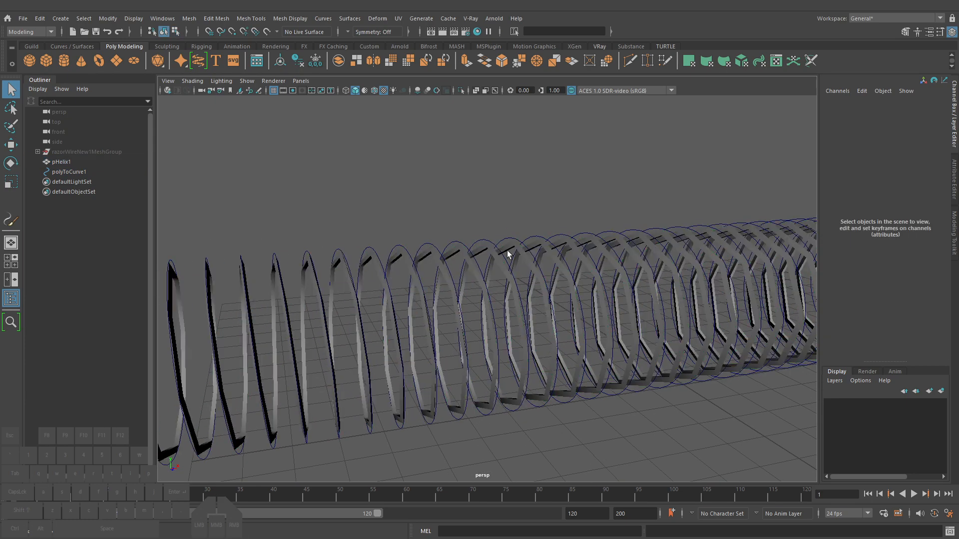
left_click(507, 254)
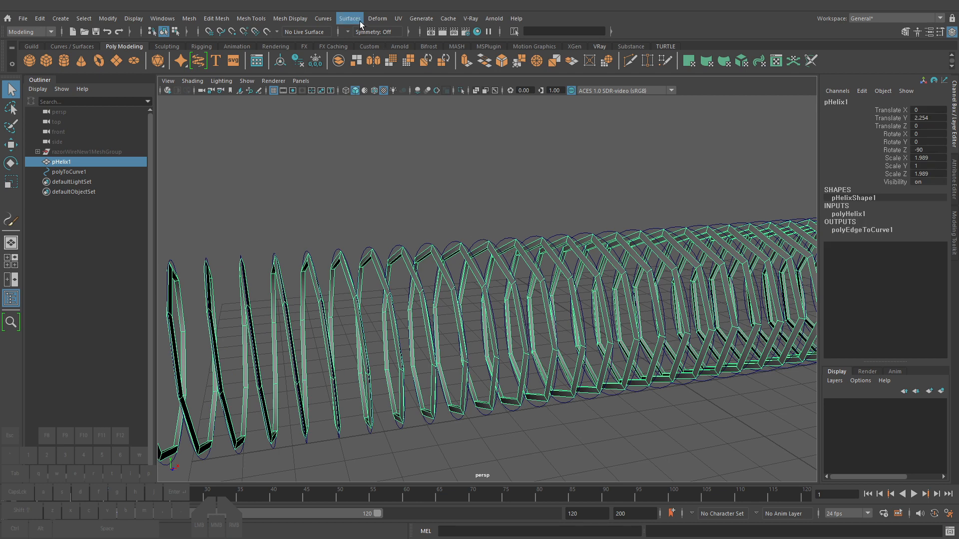
left_click(377, 20)
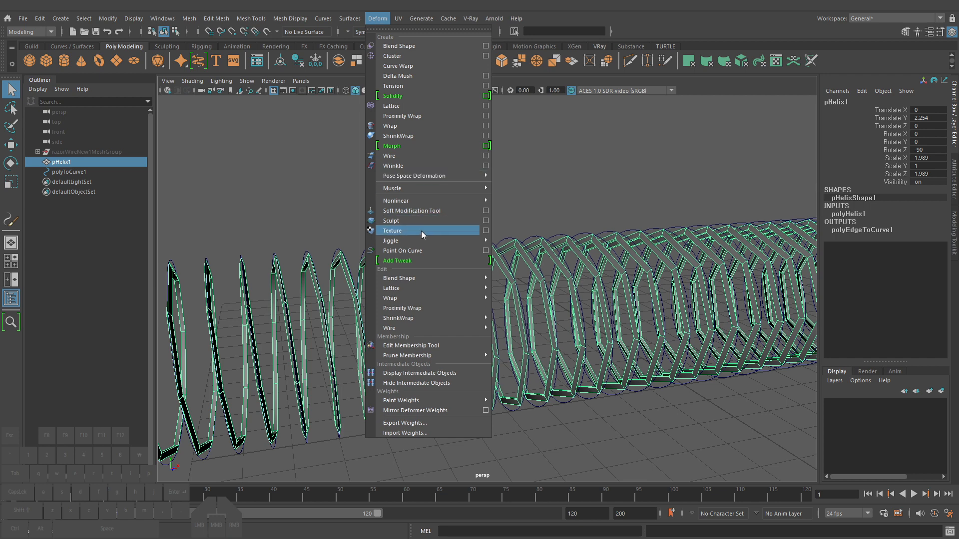
left_click(460, 230)
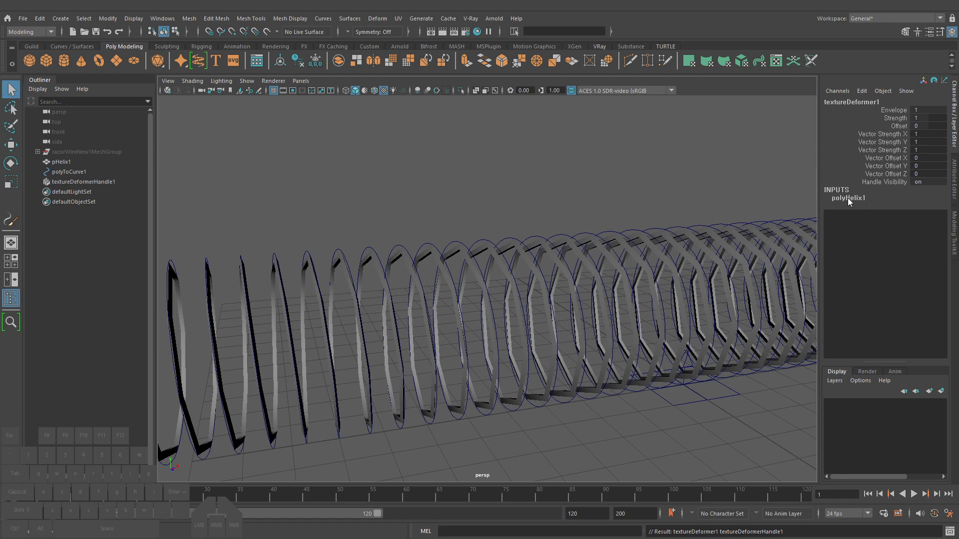
Assign a 2D Fractal texture to the texture deformer's Texture attribute
key("ctrl+a")
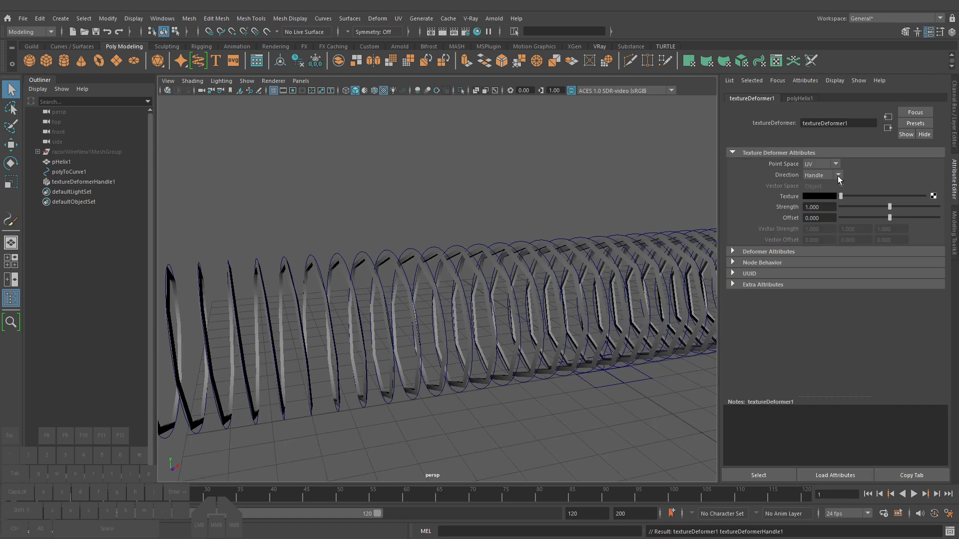
left_click(933, 196)
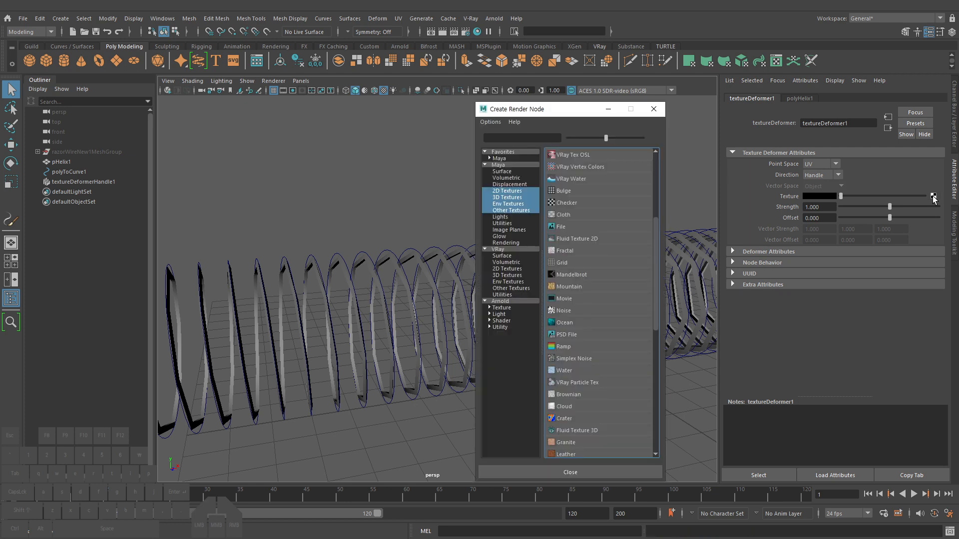
left_click(509, 193)
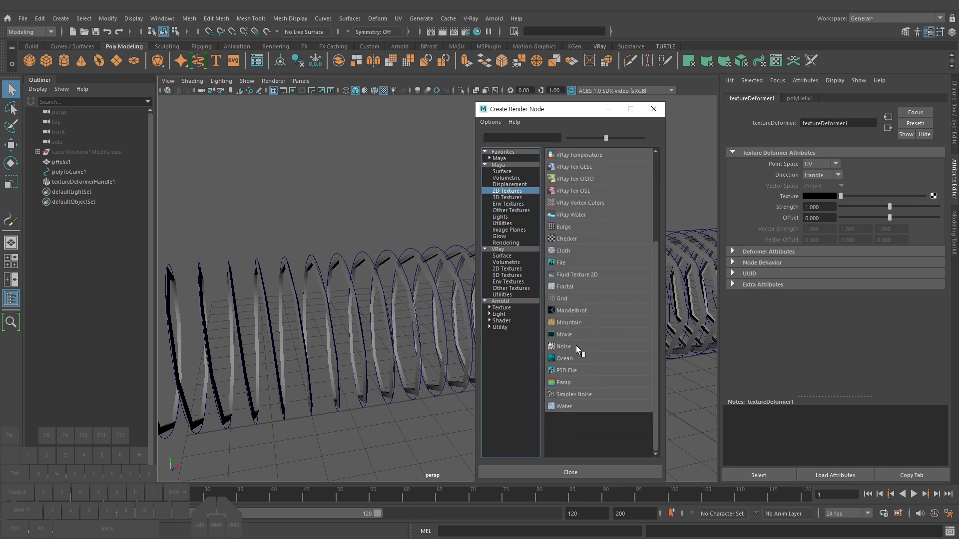
left_click_drag(617, 139, 644, 138)
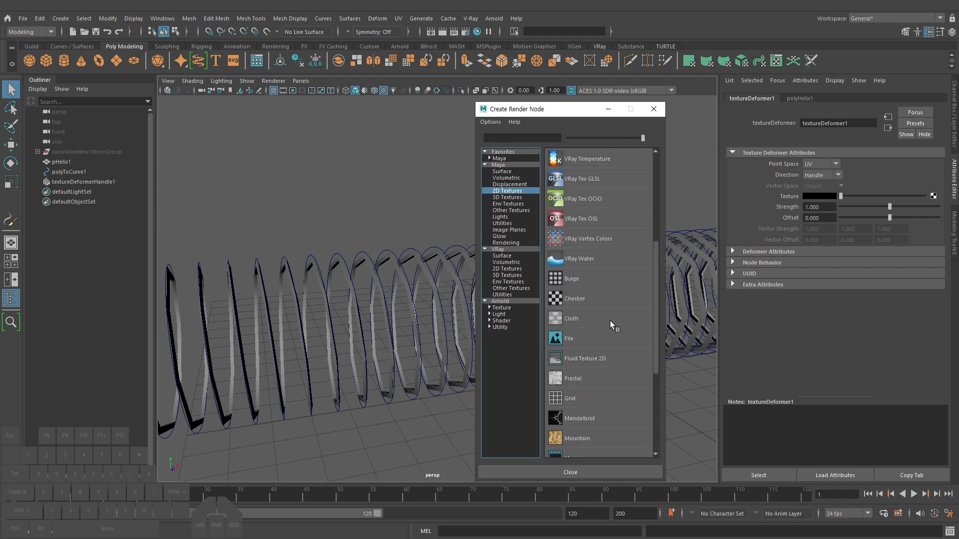
left_click(586, 378)
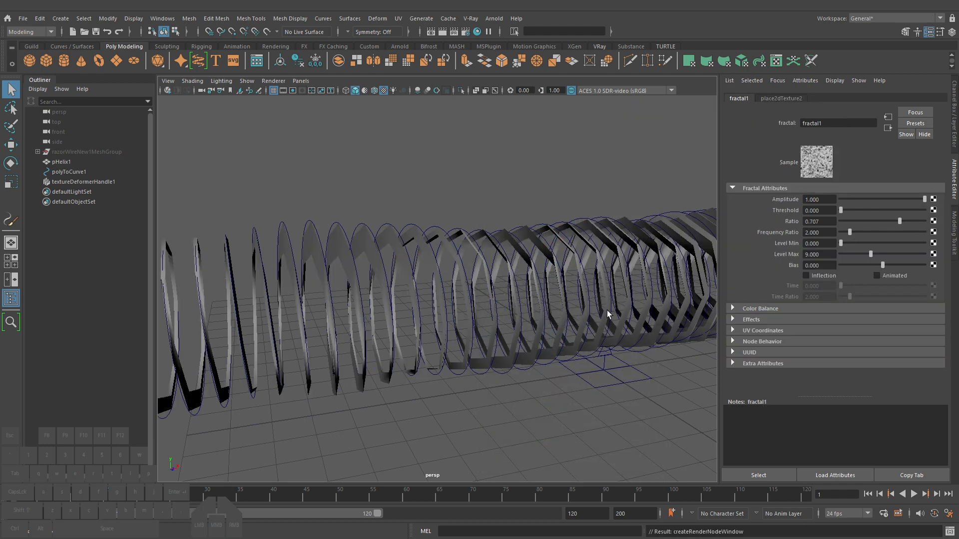
left_click_drag(608, 314, 400, 228, "alt")
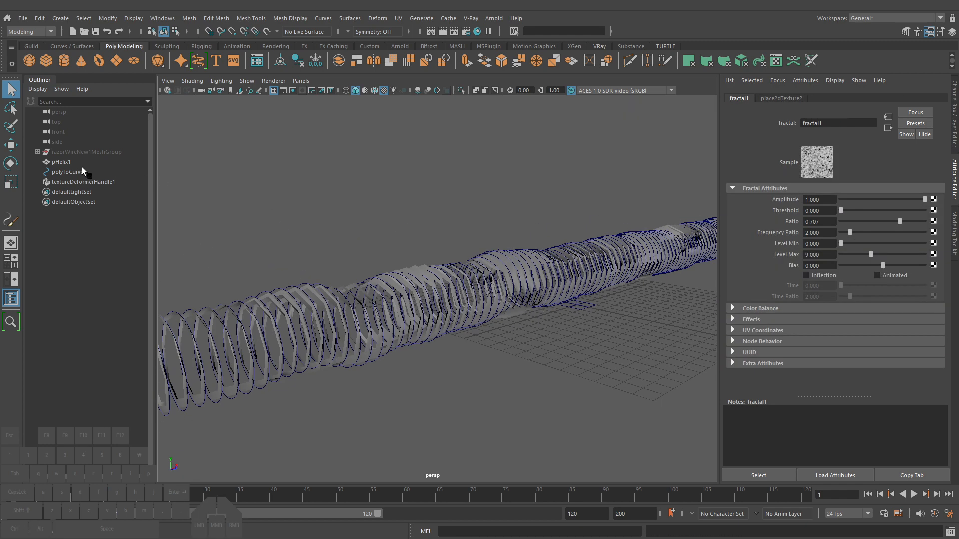
Select the texture deformer handle, undo a test move along X and show the textureDeformer1 attributes
left_click(77, 182)
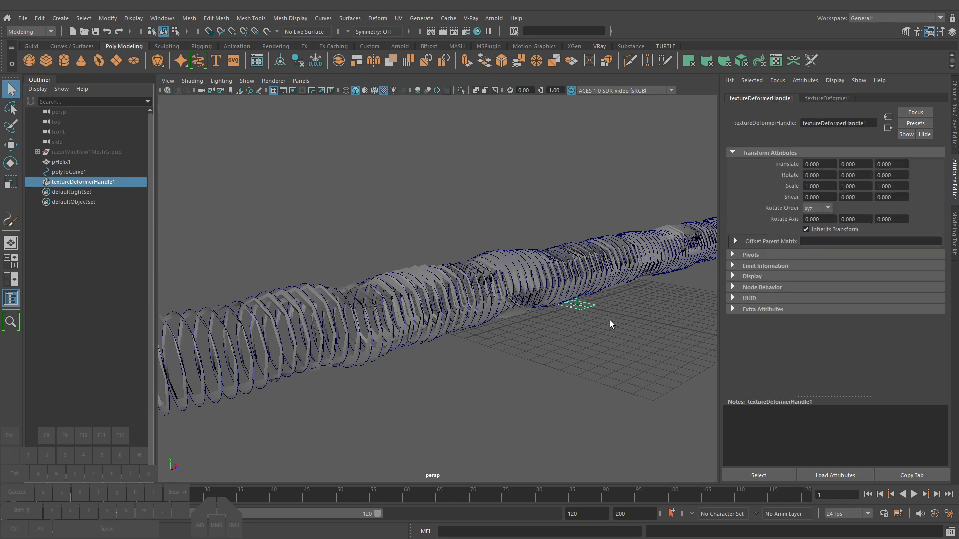
left_click_drag(609, 320, 569, 308, "alt")
key("w")
key("ctrl+z")
left_click(825, 99)
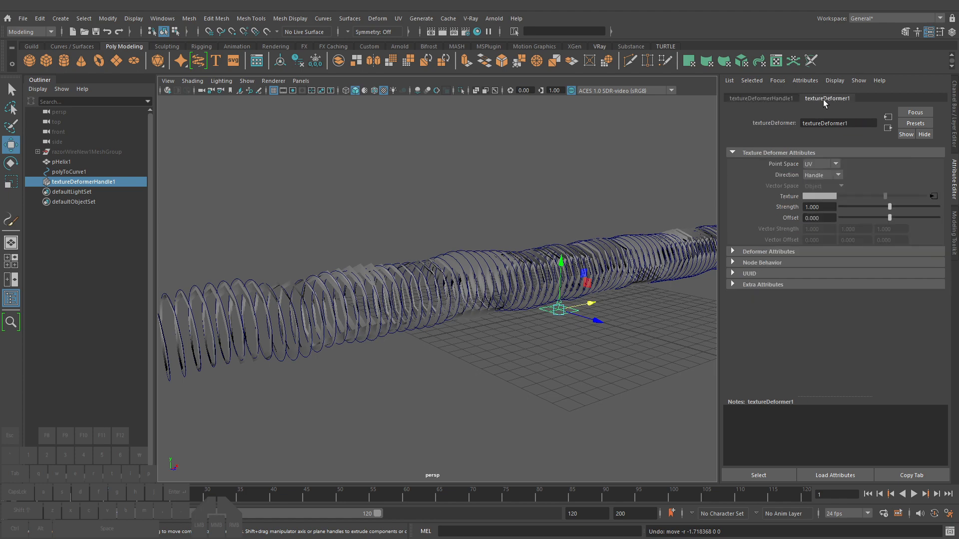
Look through the deformer's Point Space options, then try scaling its handle uniformly by 2.95 and undo the scaling
left_click(831, 166)
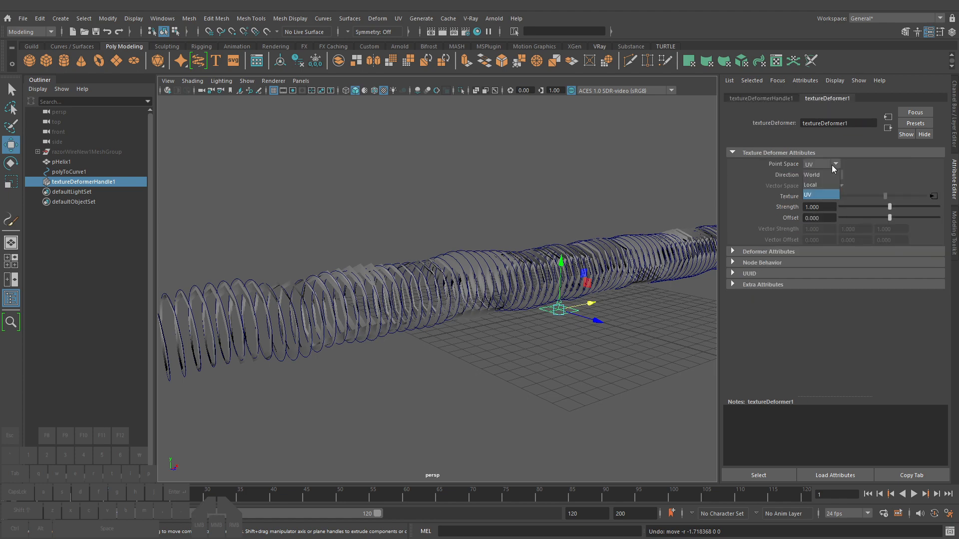
left_click(837, 176)
left_click(837, 175)
left_click_drag(678, 240, 658, 243, "alt")
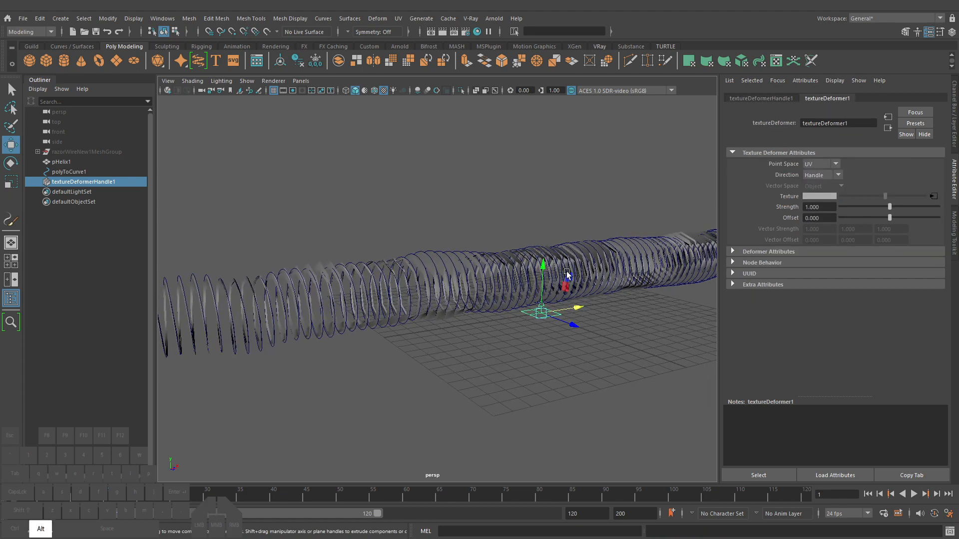
key("r")
left_click_drag(544, 315, 601, 312)
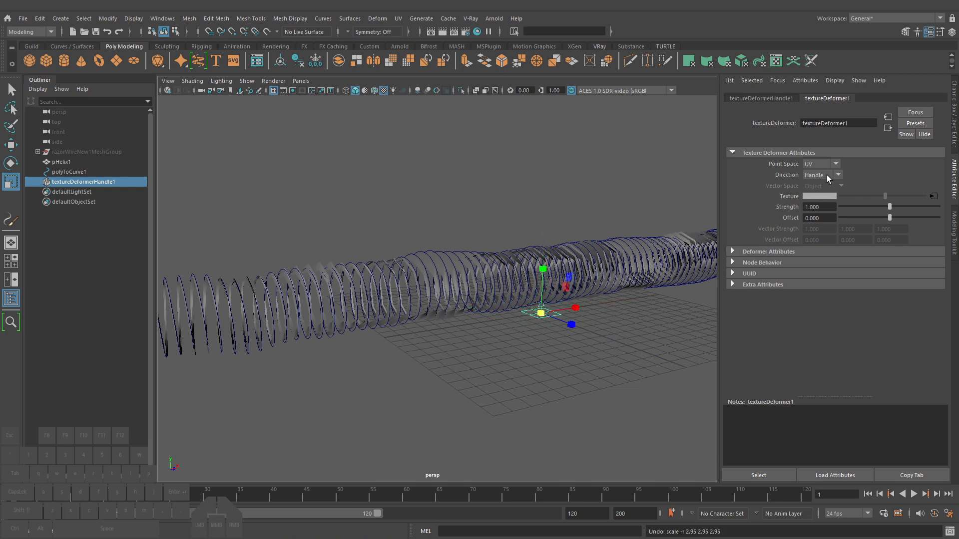
Set the texture deformer's Direction to Normal and its Point Space to Local
left_click(827, 176)
left_click(828, 164)
left_click(828, 187)
left_click_drag(564, 322, 567, 302, "alt")
key("w")
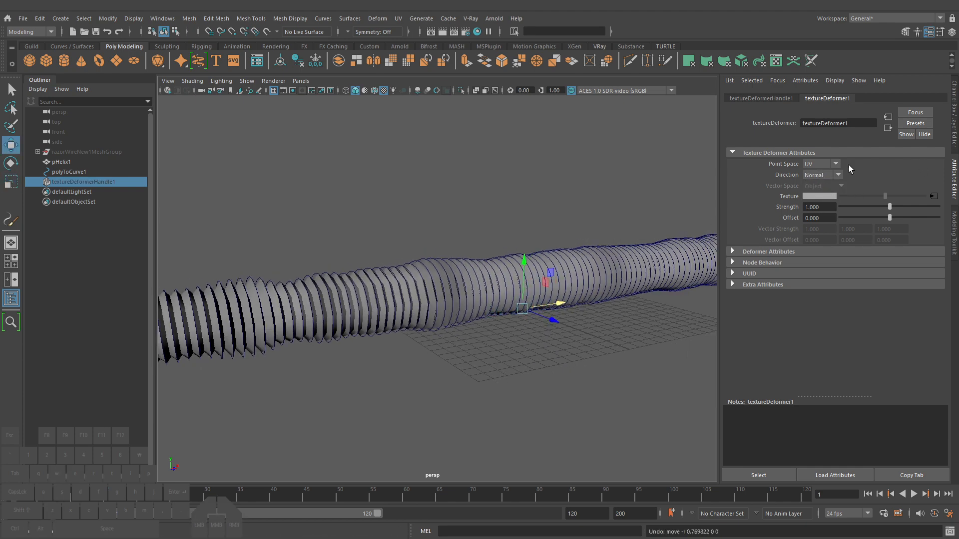
left_click(822, 164)
left_click(810, 184)
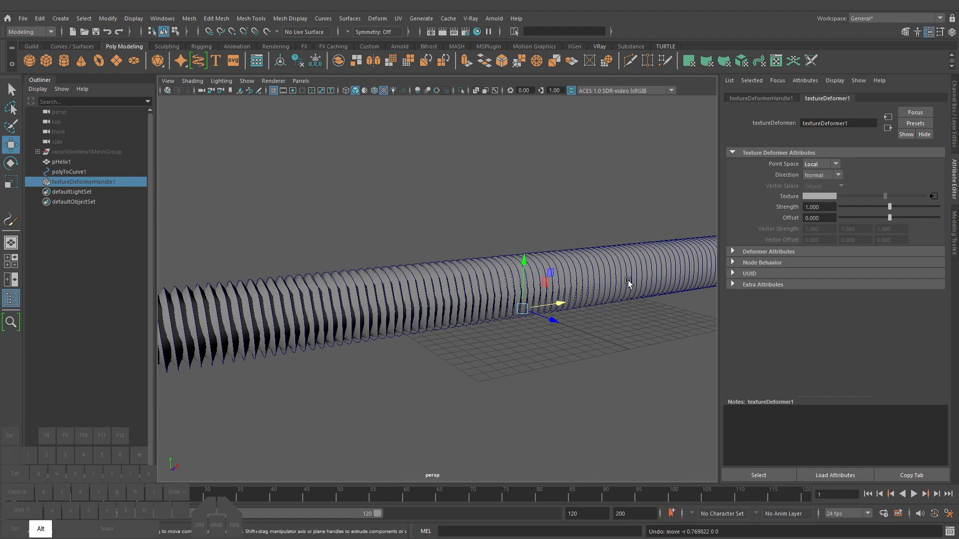
Set the texture deformer's Point Space to UV and Direction to Handle, and undo a test move of its handle along Z
left_click(828, 166)
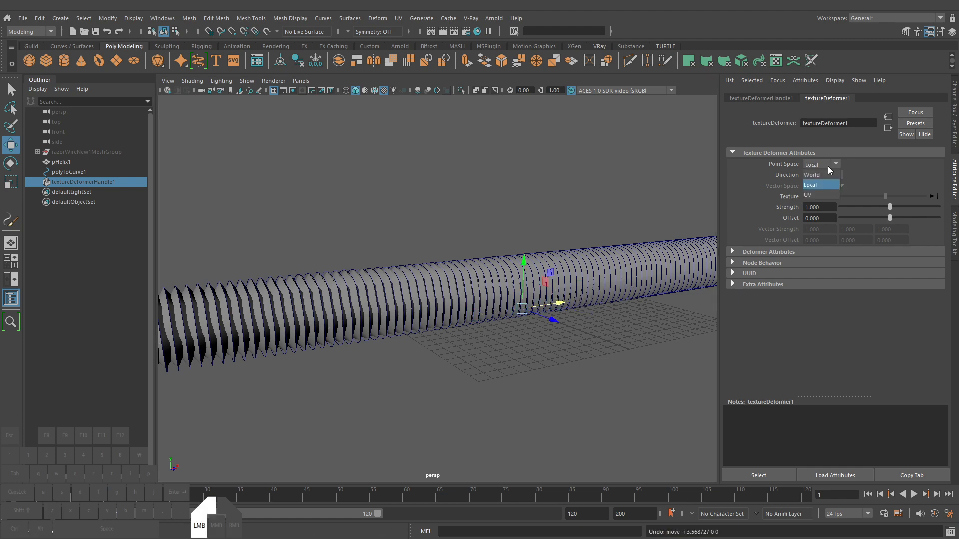
left_click(834, 177)
left_click(835, 175)
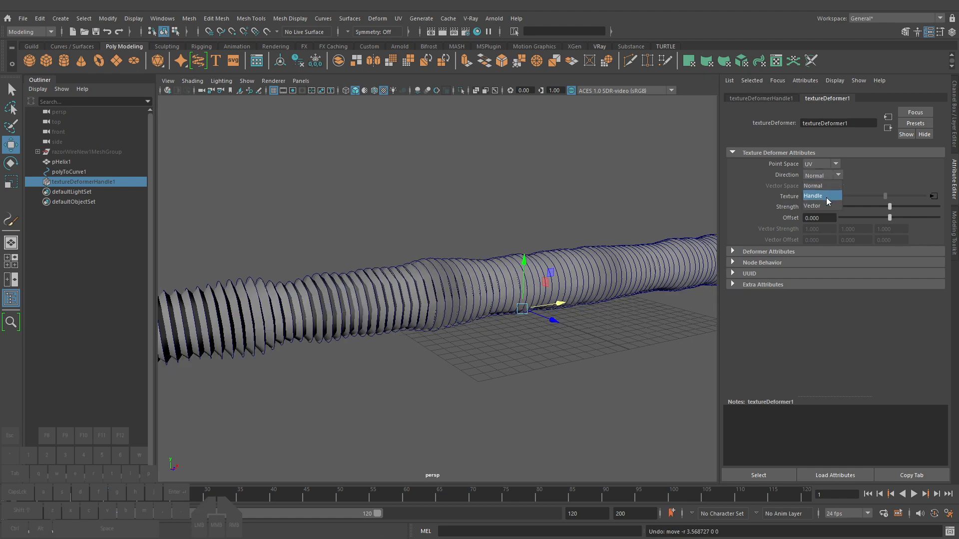
left_click(819, 195)
left_click_drag(577, 299, 551, 340, "alt")
key("w")
key("z")
key("e")
key("q")
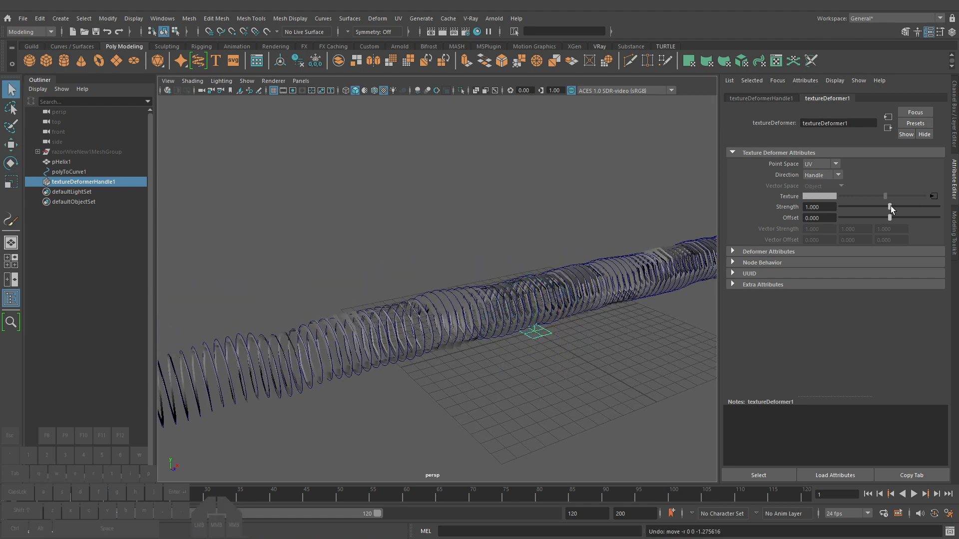
Try a deformer Strength of 1.722 and a move of the handle along X, and undo the move
left_click_drag(890, 206, 924, 207)
left_click_drag(574, 325, 527, 358, "alt")
left_click_drag(492, 333, 533, 332)
key("w")
key("ctrl+z")
Set the texture deformer's Point Space to World and scale its handle up uniformly so it spans a large area around the coil
left_click(824, 165)
left_click(825, 178)
key("ctrl+z")
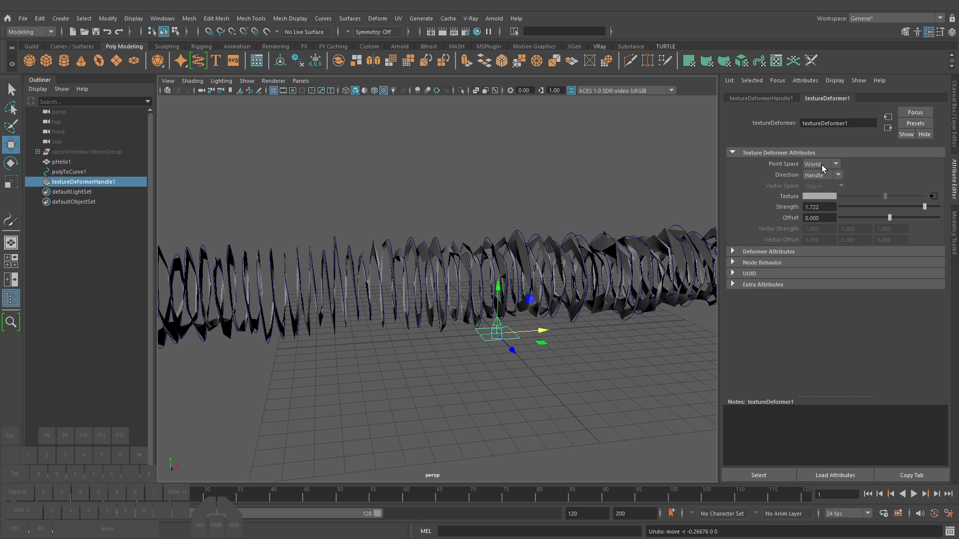
left_click(824, 166)
mouse_move(498, 347)
left_mouse_down()
mouse_move(535, 331)
mouse_move(958, 336)
left_mouse_up()
key("Escape")
key("r")
left_click_drag(488, 332, 544, 327)
Set the texture deformer's Strength to 1
left_click_drag(822, 207, 781, 207)
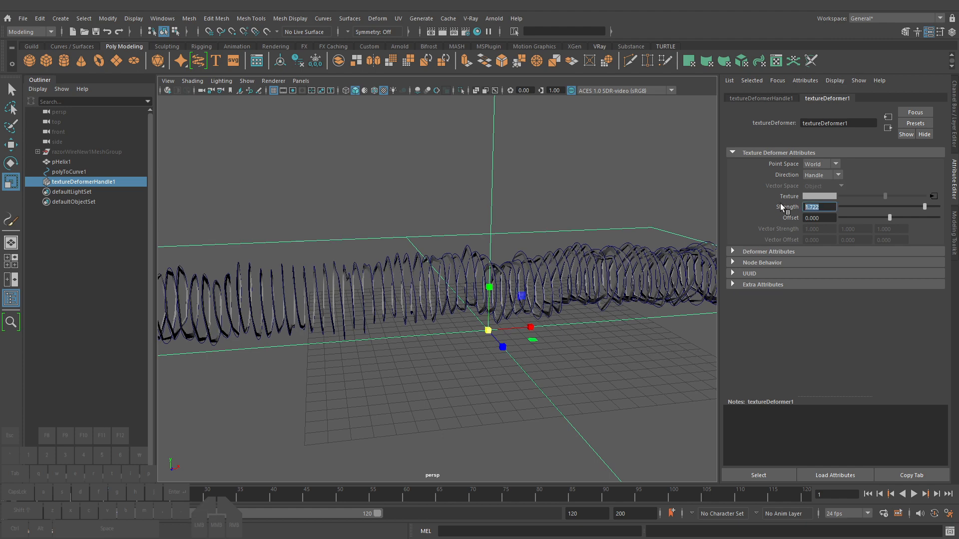
type("1")
key("Tab")
right_click_drag(497, 302, 544, 312, "alt")
left_click_drag(509, 327, 536, 317, "alt")
middle_click_drag(536, 319, 589, 287, "alt")
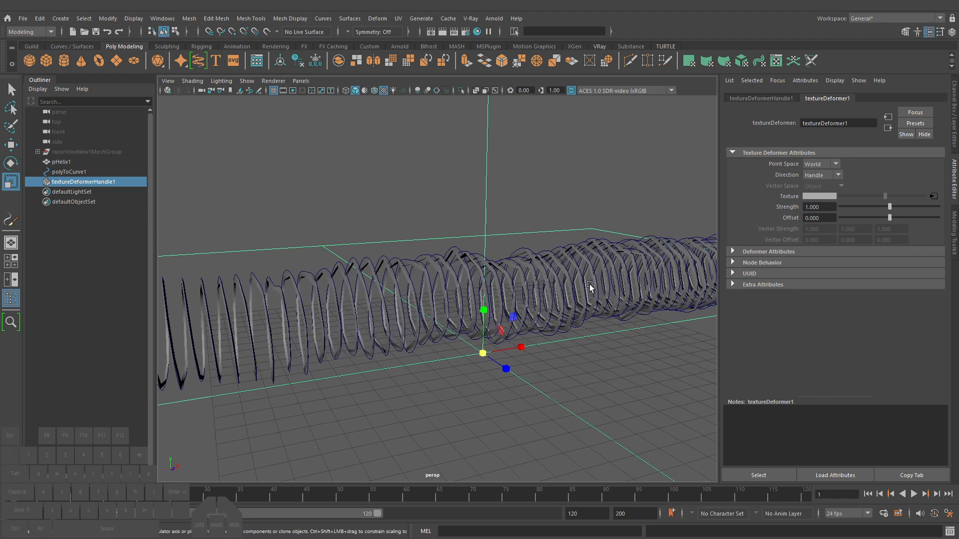
Try a Strength of 5 on the texture deformer and return it to 1
left_click(829, 208)
type("5")
key("Return")
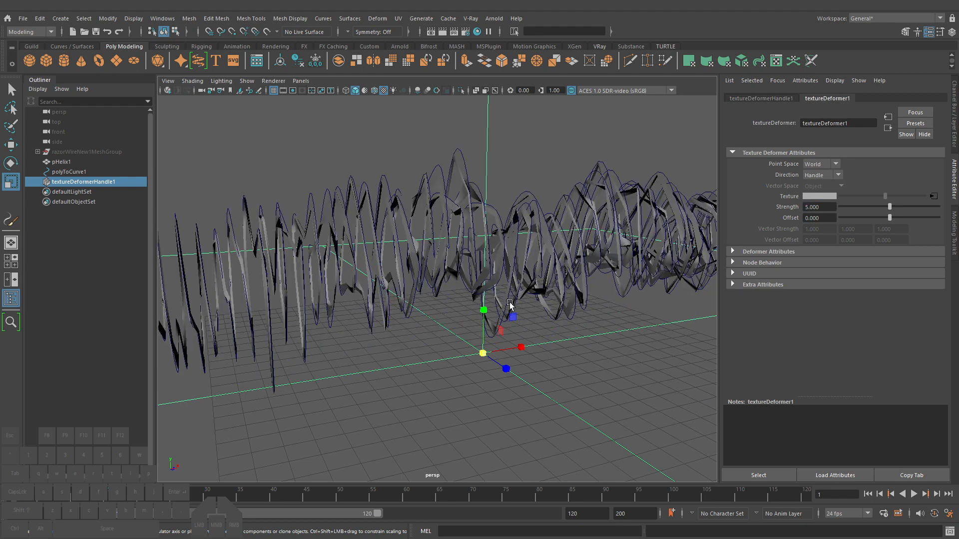
left_click(827, 207)
type("1")
Set the texture deformer's Offset to -0.5
left_click(831, 219)
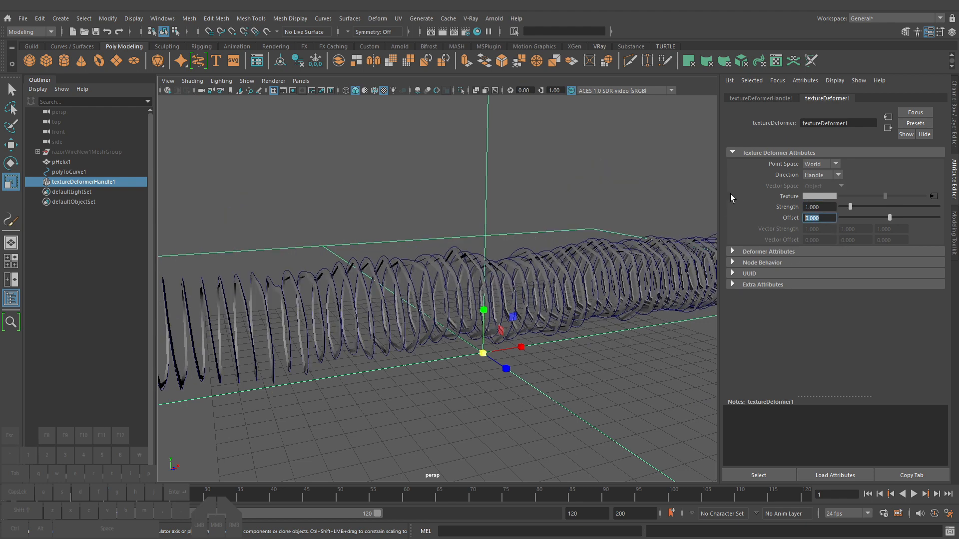
type("-0")
type(".5")
key("Return")
left_click_drag(553, 324, 594, 320, "alt")
key("q")
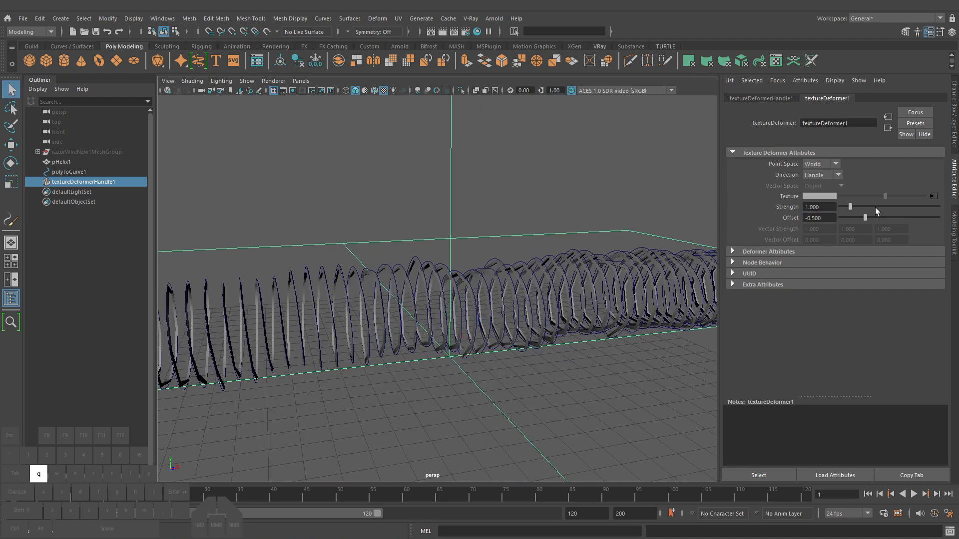
Isolate the polyToCurve1 curve to inspect its irregular coils, and show the whole scene again
left_click_drag(503, 316, 541, 307, "alt")
left_click(65, 172)
key("ctrl+1")
right_click_drag(555, 315, 634, 323, "alt")
left_click_drag(531, 324, 192, 218, "alt")
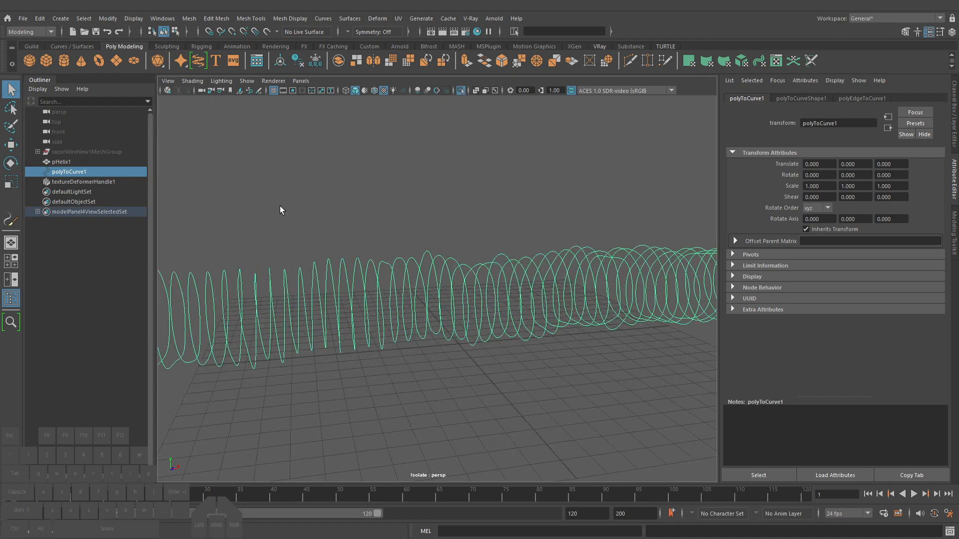
key("ctrl+1")
left_click_drag(480, 293, 492, 292, "alt")
Compare the deformed helix mesh with its curve along the full length, briefly isolating the selected curve again
left_click(452, 255)
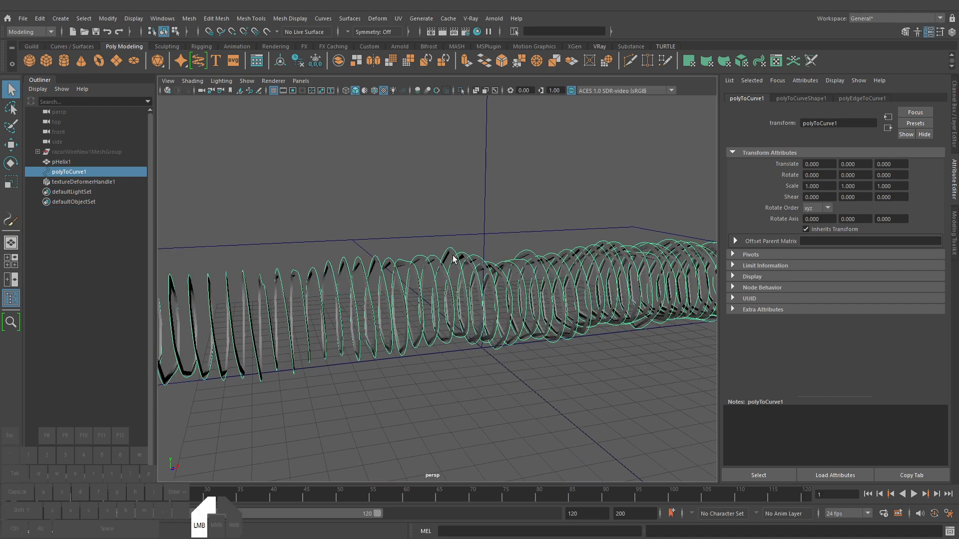
right_click_drag(570, 314, 520, 308, "alt")
mouse_move(520, 308)
left_mouse_down("alt")
mouse_move(545, 303)
mouse_move(517, 307)
left_mouse_up("alt")
right_click_drag(399, 264, 452, 271, "alt")
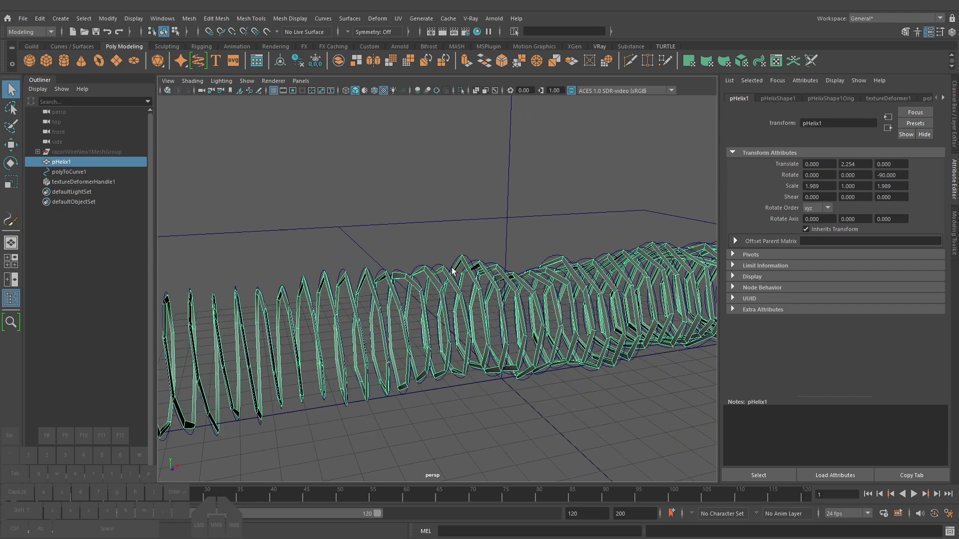
left_click(456, 259)
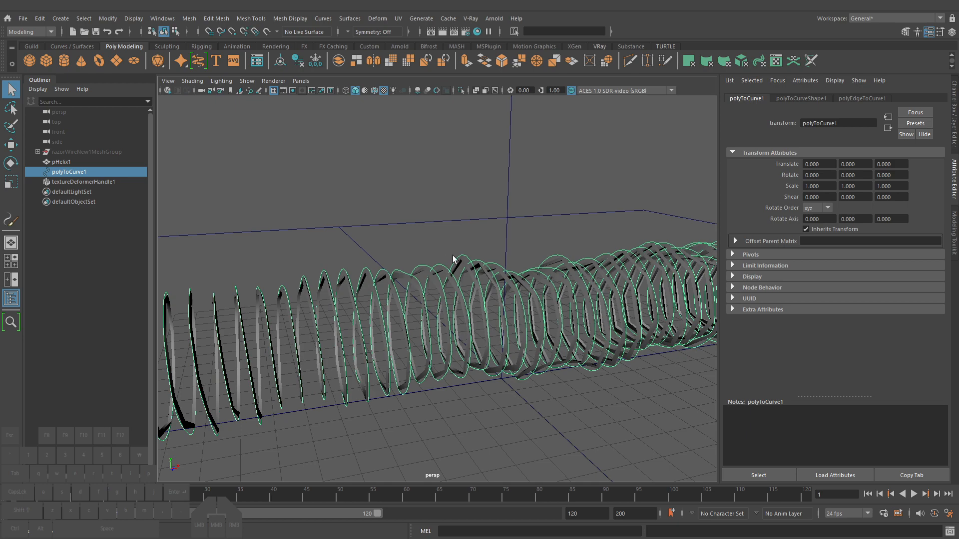
middle_click_drag(499, 253, 394, 284, "alt")
left_click_drag(394, 284, 428, 295, "alt")
middle_click_drag(428, 295, 471, 295, "alt")
mouse_move(471, 294)
right_mouse_down("alt")
mouse_move(495, 299)
mouse_move(459, 287)
right_mouse_up("alt")
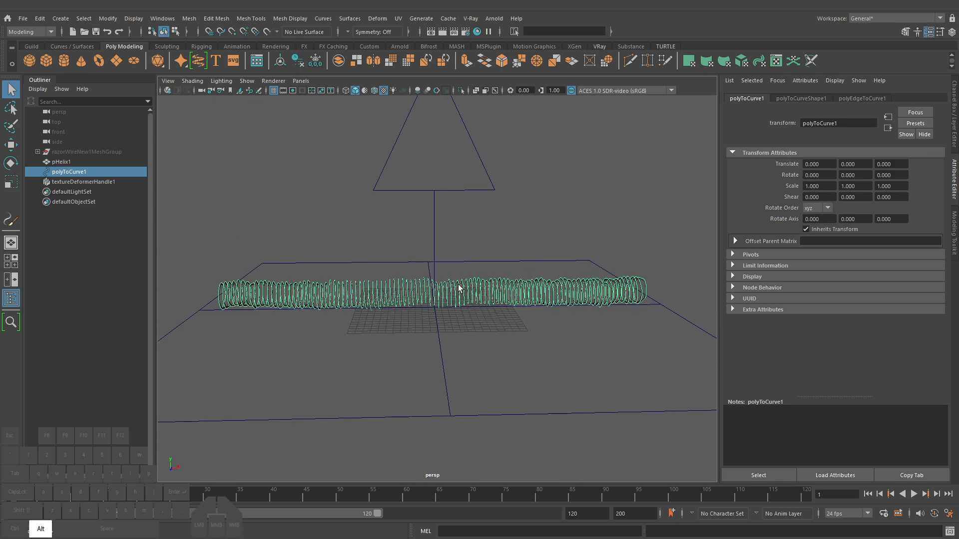
left_click_drag(458, 287, 466, 307, "alt")
scroll(465, 310, "up", 6)
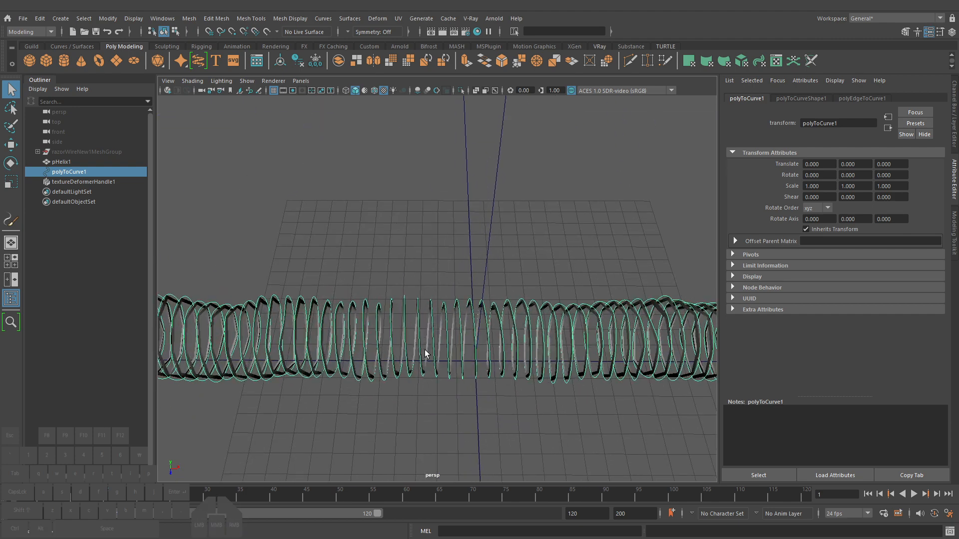
key("ctrl+1")
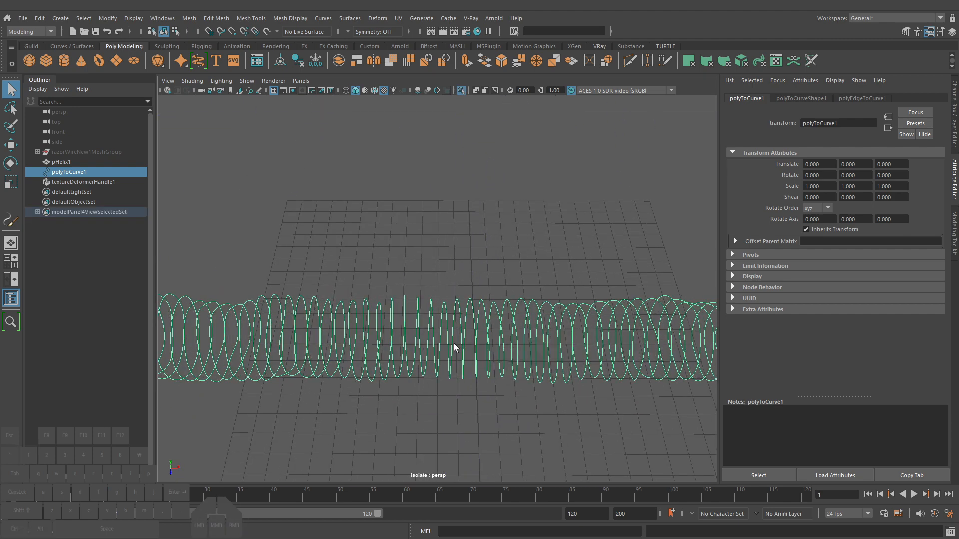
key("ctrl+1")
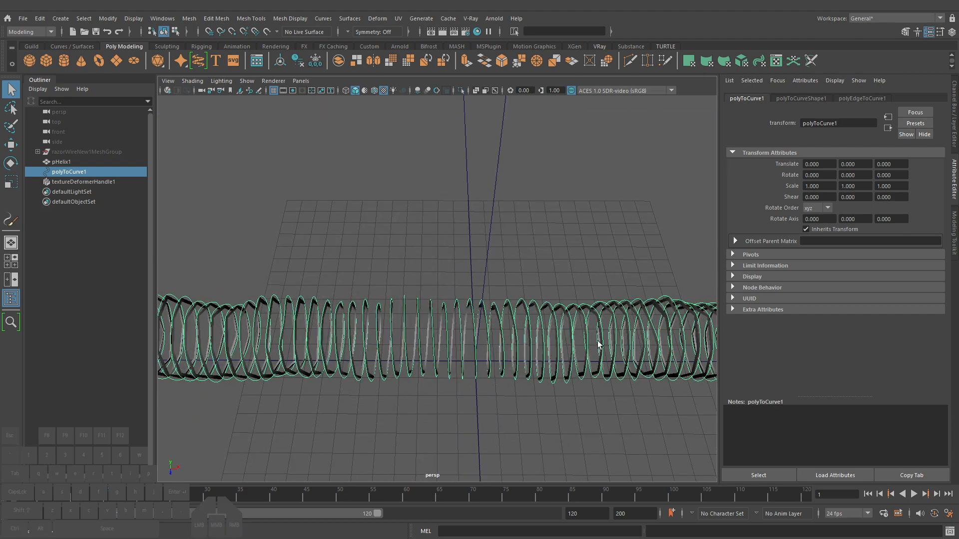
Switch to the browser's Razor_Wire.jpg photo, mark the crossings of neighbouring wire loops, and return to Maya
key("alt+Tab")
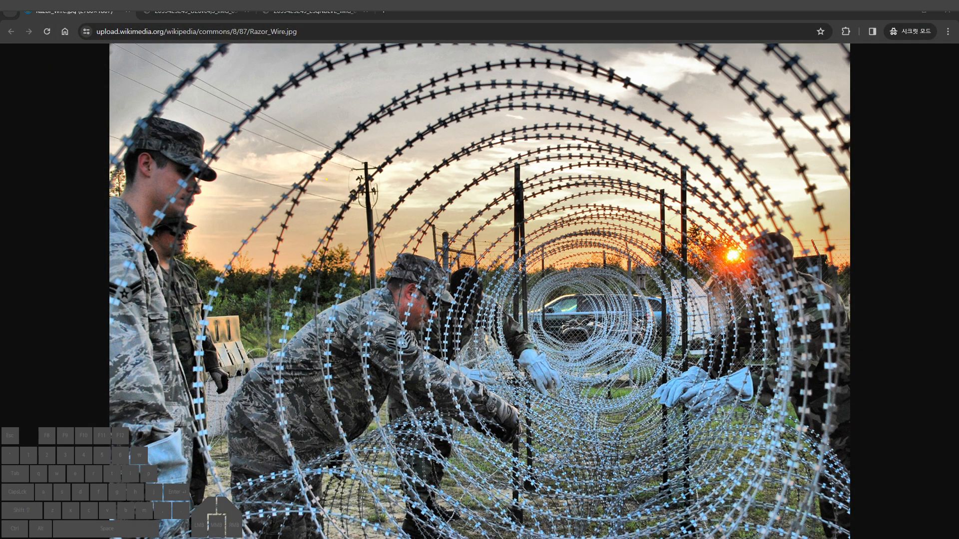
left_click(332, 175)
left_click_drag(332, 174, 342, 157)
mouse_move(352, 194)
left_mouse_down()
mouse_move(364, 182)
mouse_move(372, 193)
mouse_move(420, 188)
mouse_move(414, 201)
mouse_move(461, 205)
left_mouse_up()
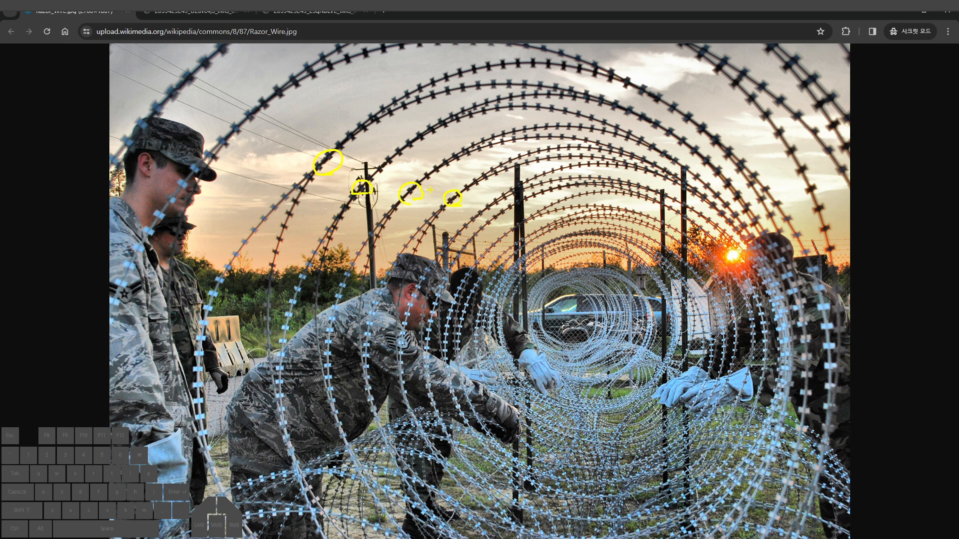
left_click_drag(383, 162, 388, 170)
key("Escape")
key("alt+Tab")
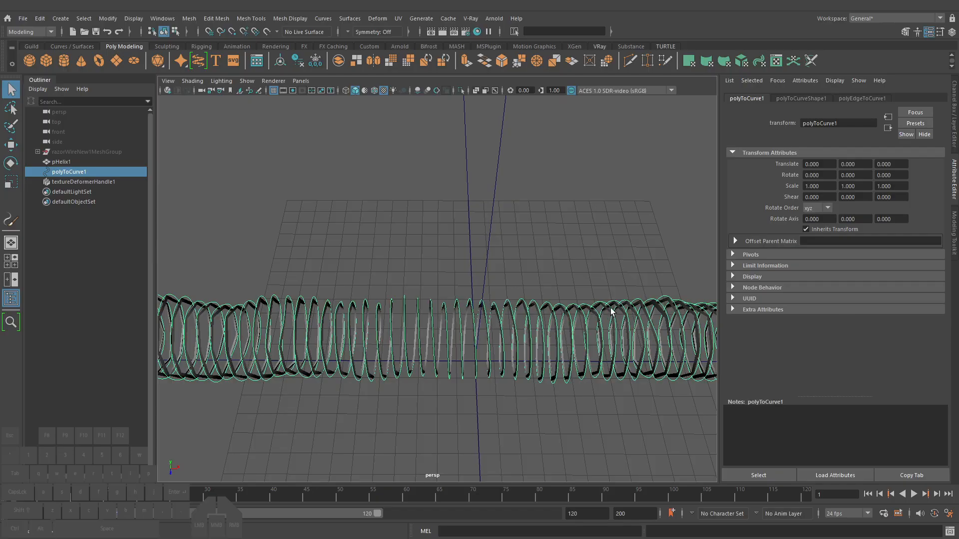
Create a NURBS circle at the origin, isolate it and rotate it -90 degrees about Z to stand upright
scroll(456, 308, "down", 2, "alt")
left_click_drag(456, 308, 448, 268, "alt")
middle_click_drag(515, 278, 508, 335, "alt")
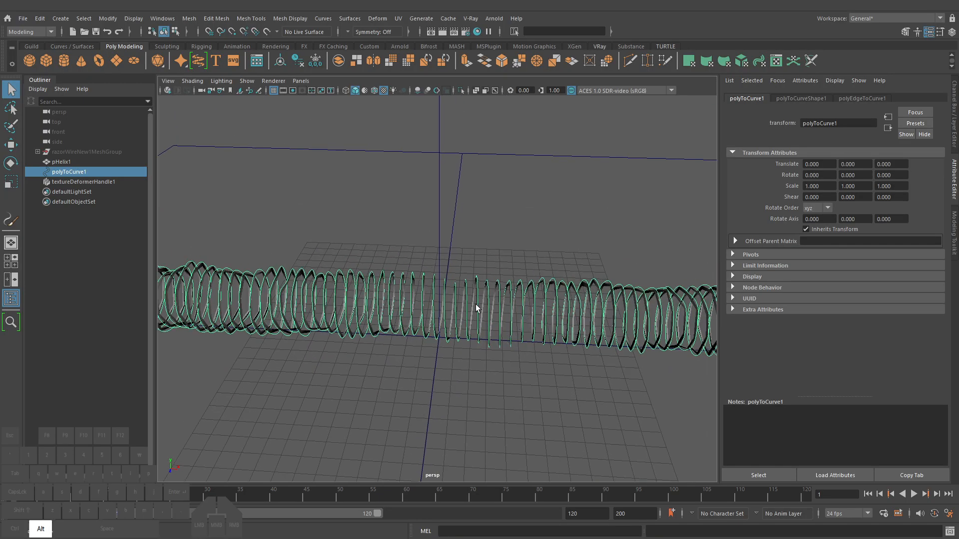
left_click(70, 46)
left_click(31, 63)
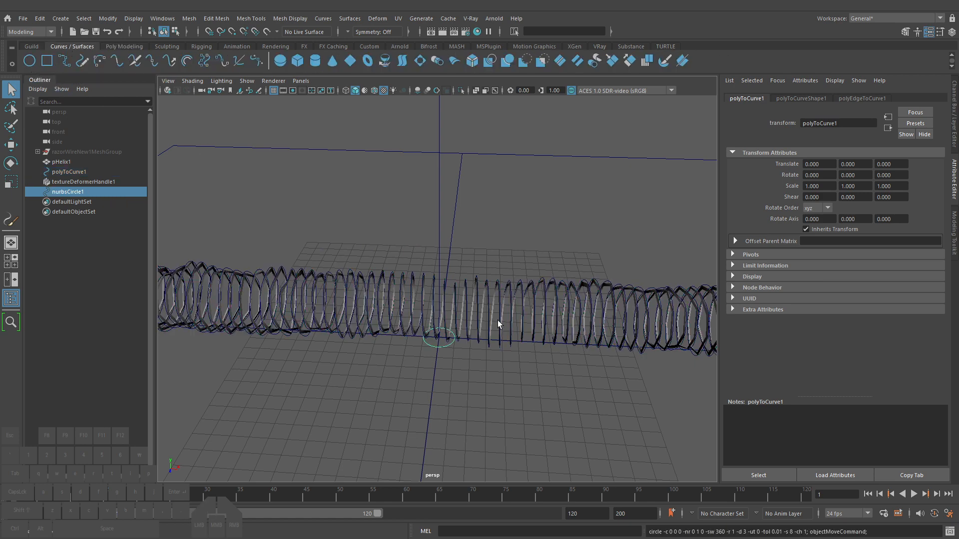
key("f")
key("ctrl+1")
left_click_drag(491, 335, 441, 242, "alt")
key("e")
key("q")
Move the circle's uppermost and lowermost control vertices together a short distance along positive X
right_click_drag(443, 231, 396, 227)
left_click(437, 233)
left_click_drag(497, 345, 509, 322, "alt")
left_click(437, 342, "shift")
key("w")
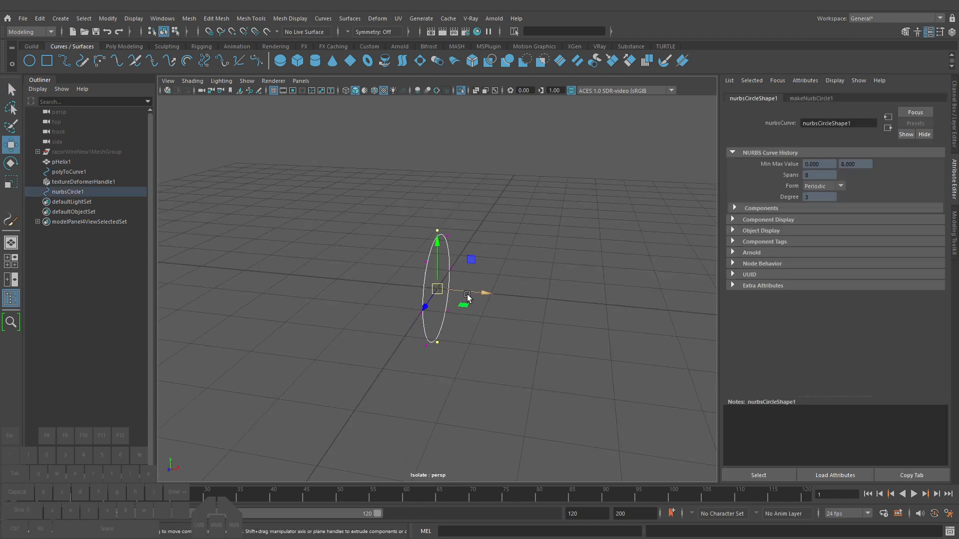
left_click_drag(476, 294, 491, 295)
key("q")
Move the circle's two opposite side control vertices along negative X, and shift the whole circle to Translate X -0.166
left_click_drag(423, 318, 394, 302)
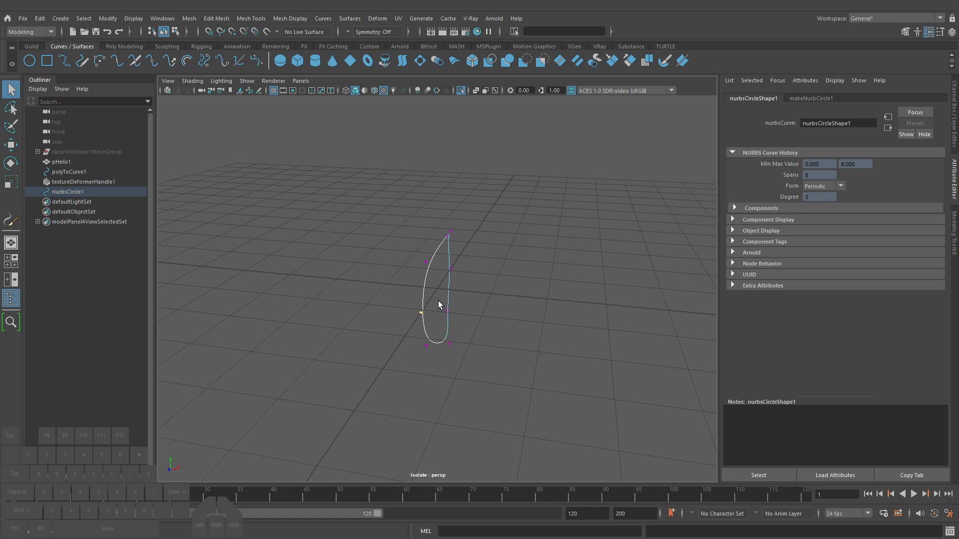
left_click(450, 268, "shift")
key("w")
left_click_drag(481, 291, 460, 294)
key("q")
key("F8")
key("w")
Duplicate the bent circle and mirror the copy by setting its Rotate values to 180, 0 and -90
key("ctrl+d")
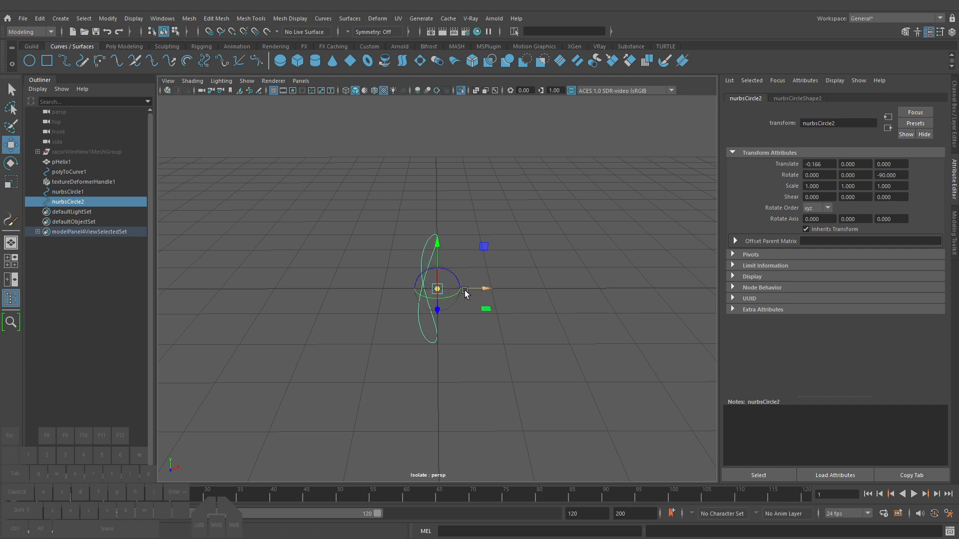
key("e")
left_click(857, 176)
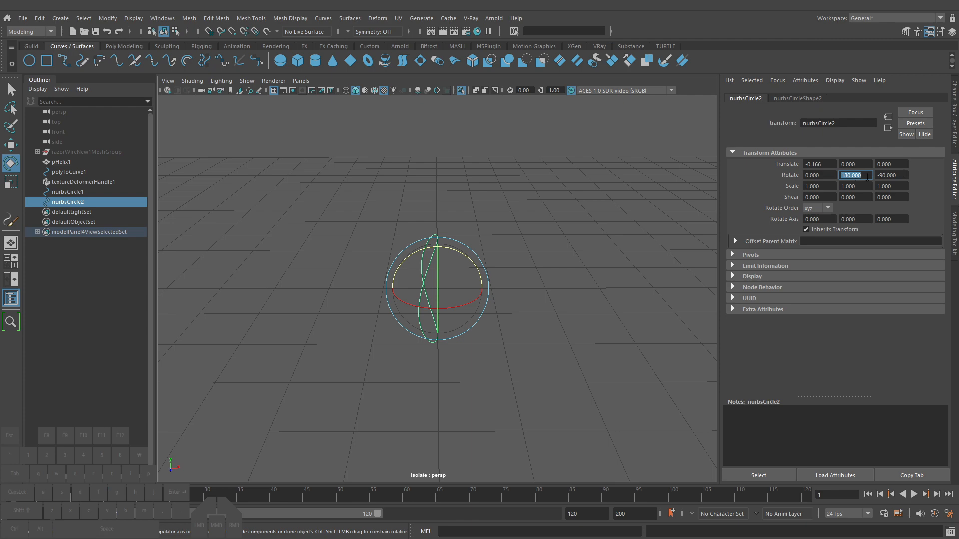
type("0")
left_click(830, 176)
type("180")
key("Return")
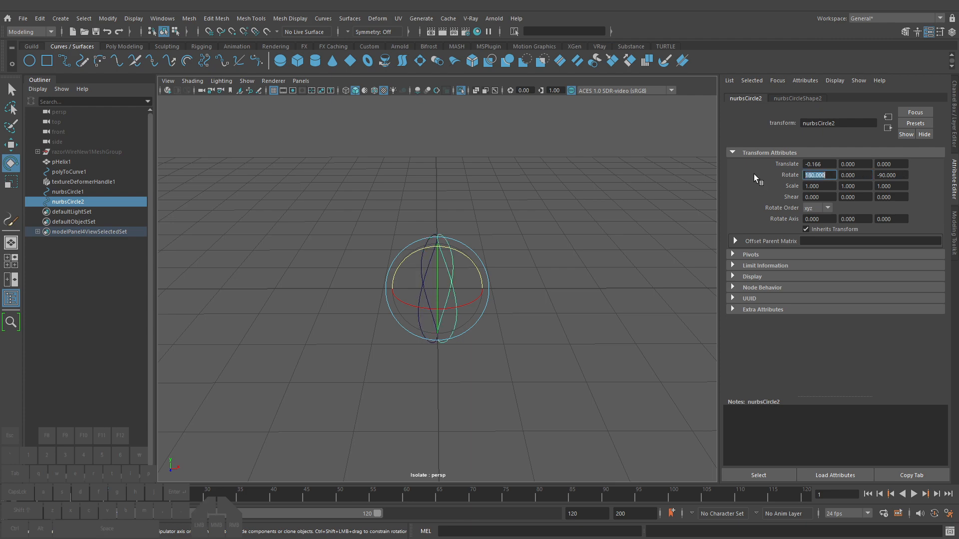
Select both bent circles, check where they meet, group them and duplicate the group
left_click(519, 322)
left_click_drag(409, 285, 525, 299)
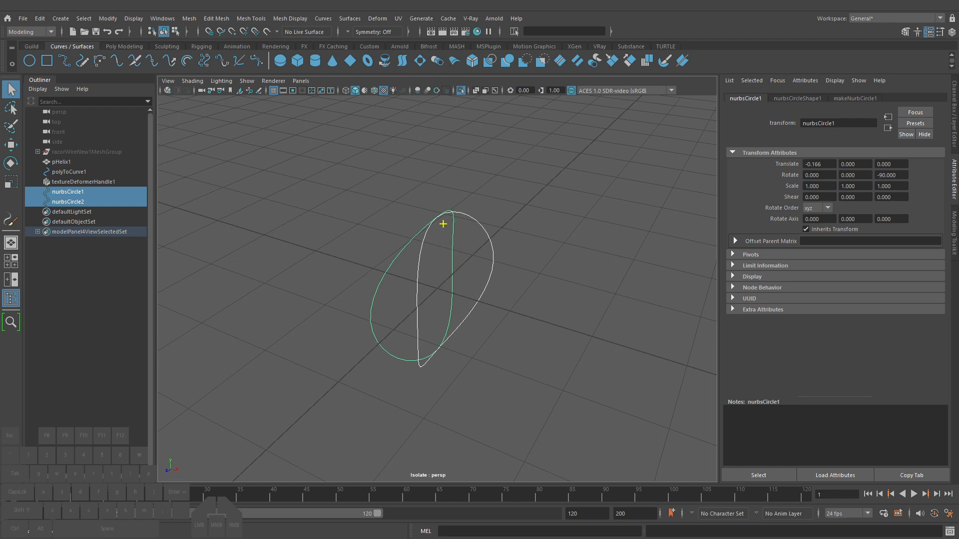
left_click_drag(443, 224, 439, 222)
left_click_drag(442, 352, 440, 344)
key("Escape")
mouse_move(352, 269)
left_mouse_down()
mouse_move(481, 315)
mouse_move(522, 301)
mouse_move(515, 303)
left_mouse_up()
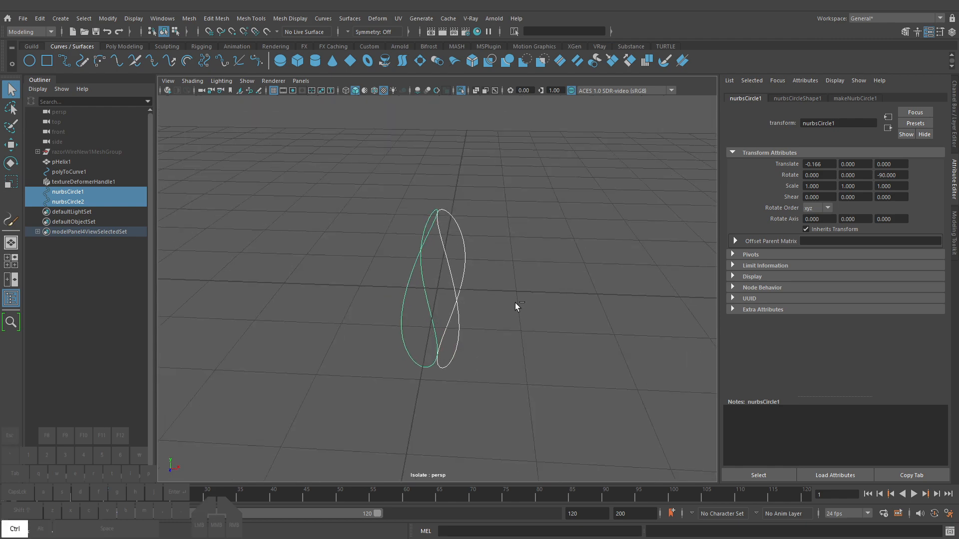
key("ctrl+g")
key("ctrl+d")
Try rotating the duplicated group 90 degrees about X, and undo the rotation
key("e")
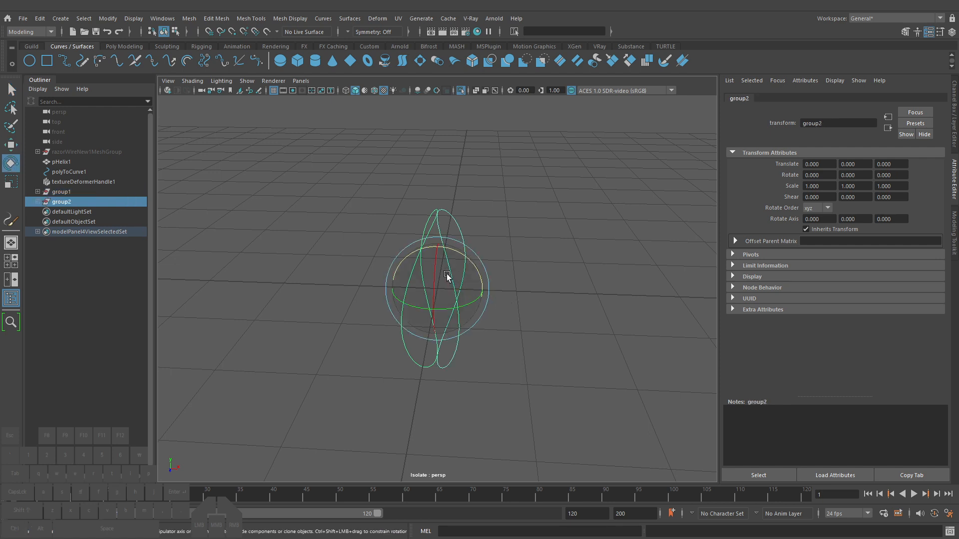
key("j")
left_click_drag(436, 252, 425, 323)
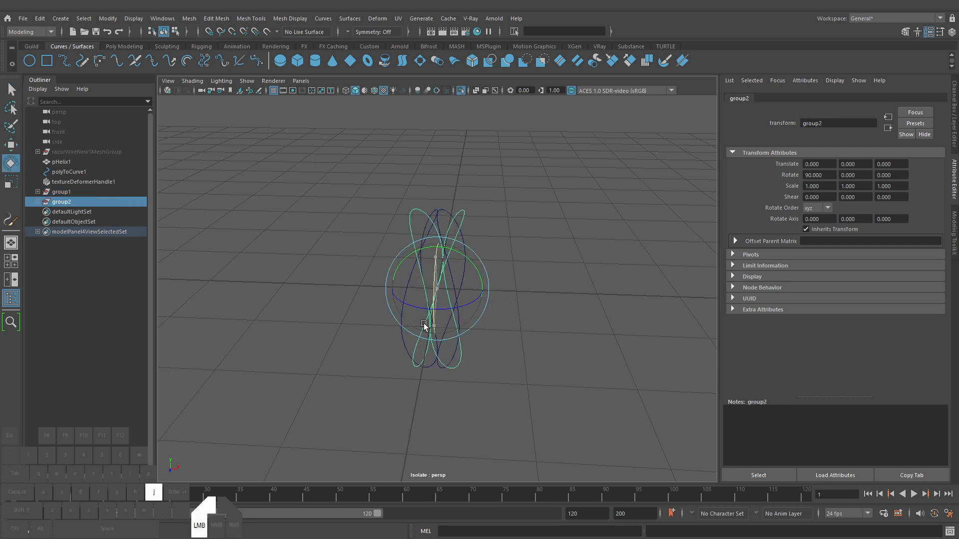
key("ctrl+z")
Move the duplicated group along X to -0.652, next to the original pair of circles
key("w")
left_click_drag(482, 290, 505, 322)
key("q")
key("w")
left_click_drag(440, 292, 437, 292)
key("q")
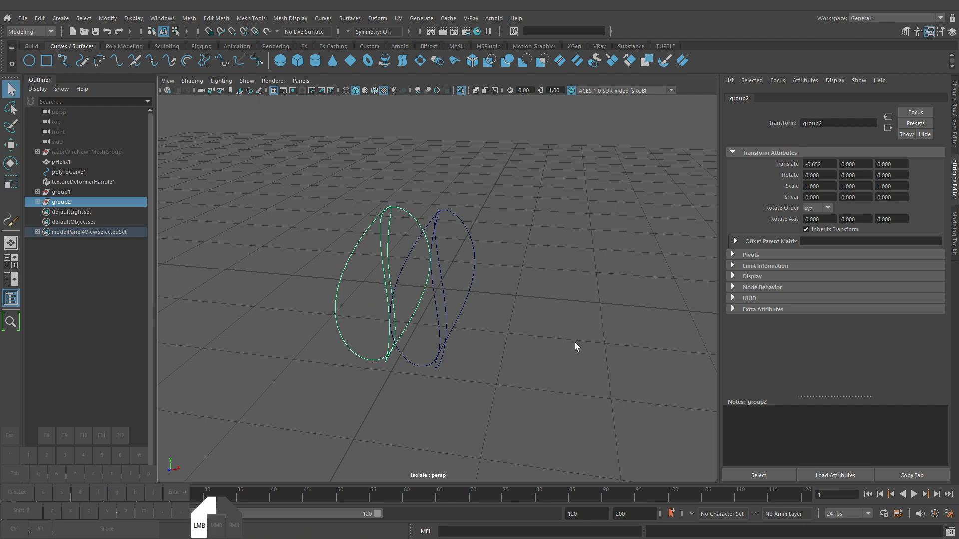
Select all four bent circles and put them together in a new group
left_click(575, 347)
left_click_drag(574, 348, 325, 278, "alt")
left_click_drag(501, 312, 532, 289, "alt")
left_click(556, 313)
left_click_drag(544, 334, 426, 294)
key("ctrl+g")
Scale the new group of circles along X to 0.68
key("w")
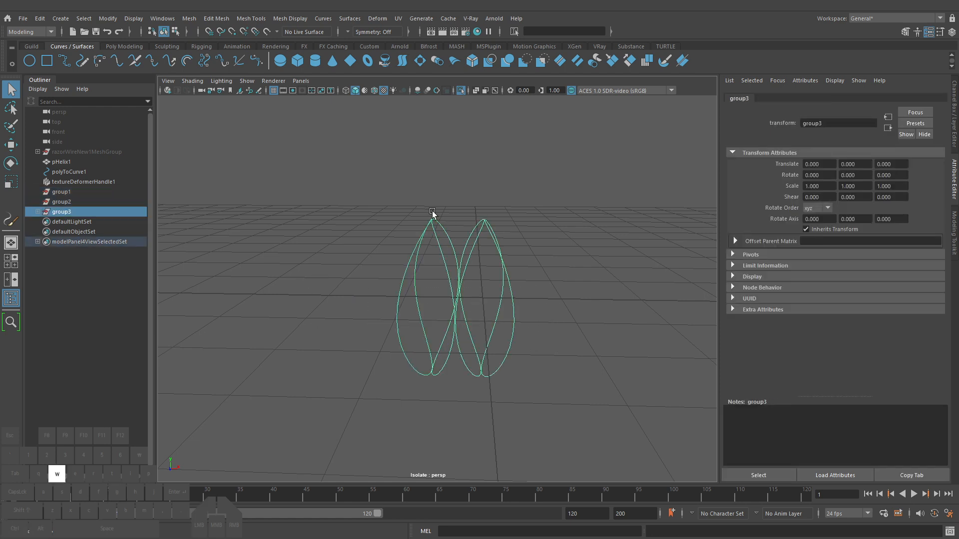
left_click(124, 46)
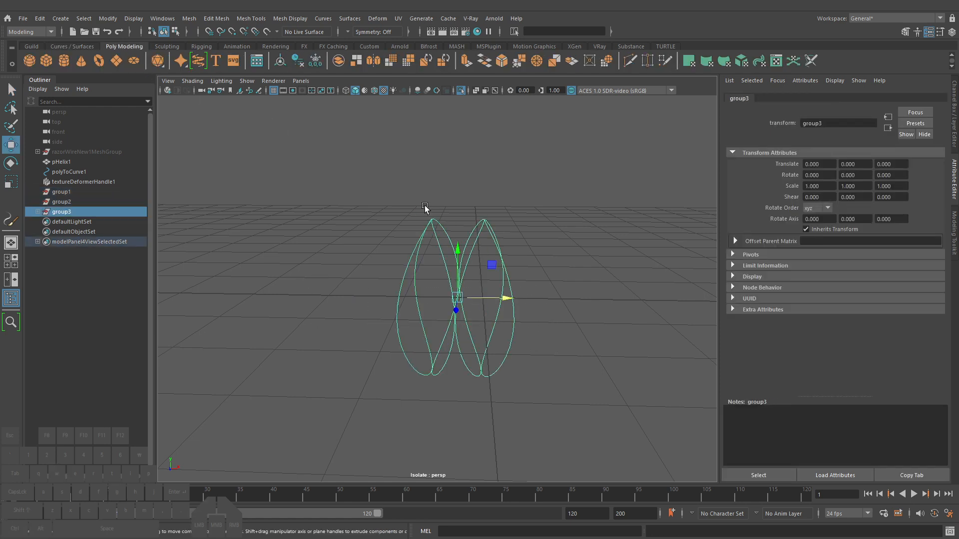
key("r")
left_click_drag(504, 298, 749, 303)
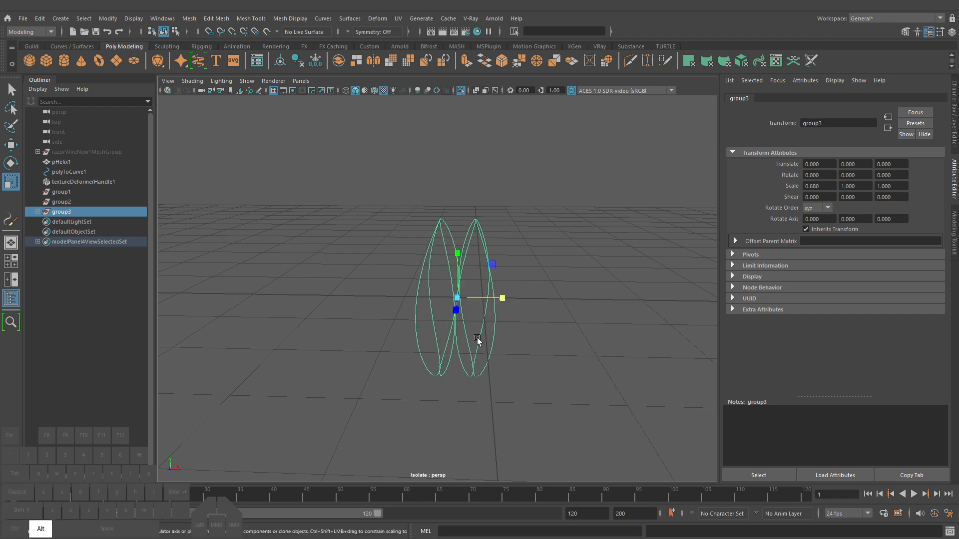
Examine how the grouped bent circles cross and meet at their upper and lower ends
left_click_drag(477, 339, 288, 275, "alt")
key("q")
left_click(574, 358)
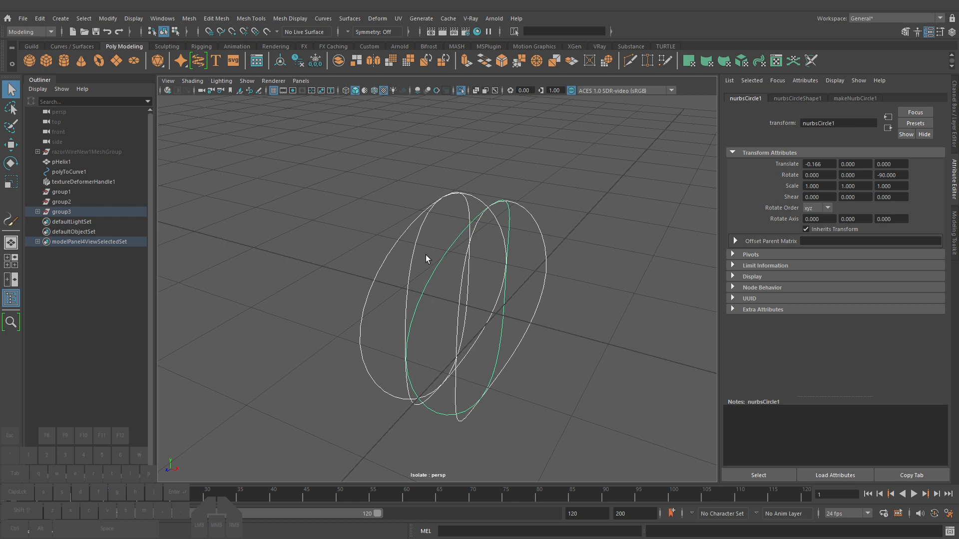
left_click_drag(388, 241, 393, 254)
left_click_drag(379, 261, 385, 272)
left_click_drag(363, 305, 370, 331)
mouse_move(360, 352)
left_mouse_down()
mouse_move(371, 353)
mouse_move(386, 384)
left_mouse_up()
left_click_drag(411, 224, 423, 214)
key("Escape")
left_click(583, 272)
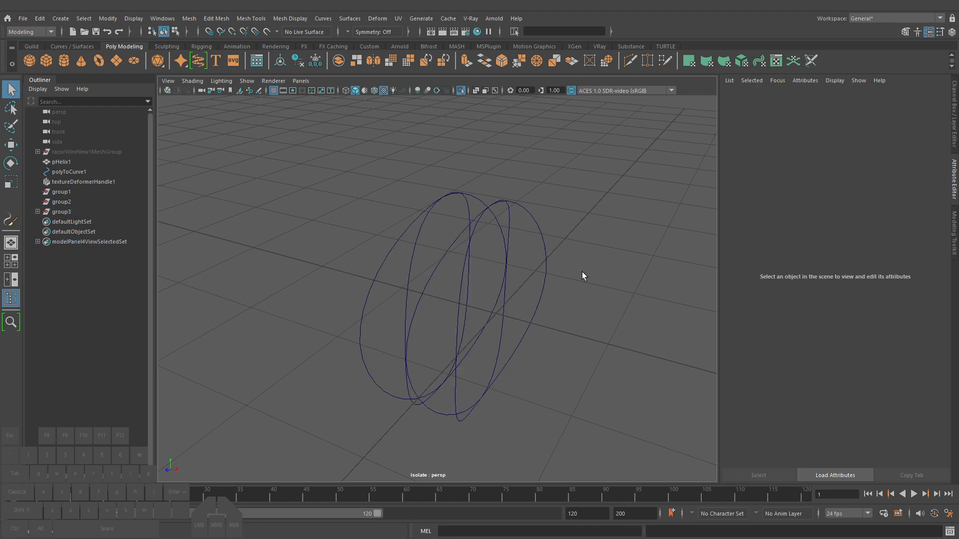
key("ctrl+z")
left_click_drag(562, 313, 572, 367, "alt")
left_click_drag(506, 360, 592, 330, "alt")
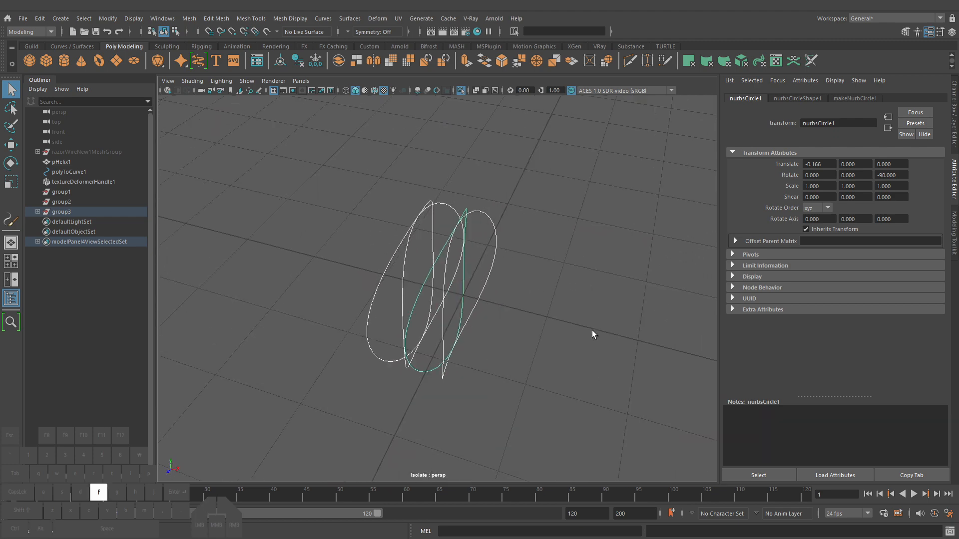
middle_click_drag(526, 317, 589, 314, "alt")
Delete all the bent circles and the leftover groups group1, group2 and group3
left_click_drag(589, 314, 300, 232, "alt")
key("Delete")
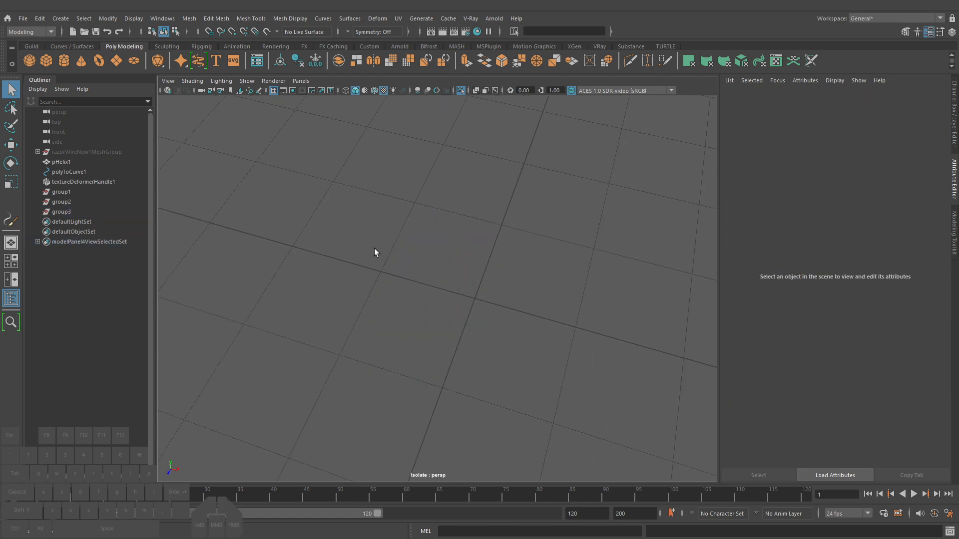
left_click_drag(67, 193, 68, 211)
key("Delete")
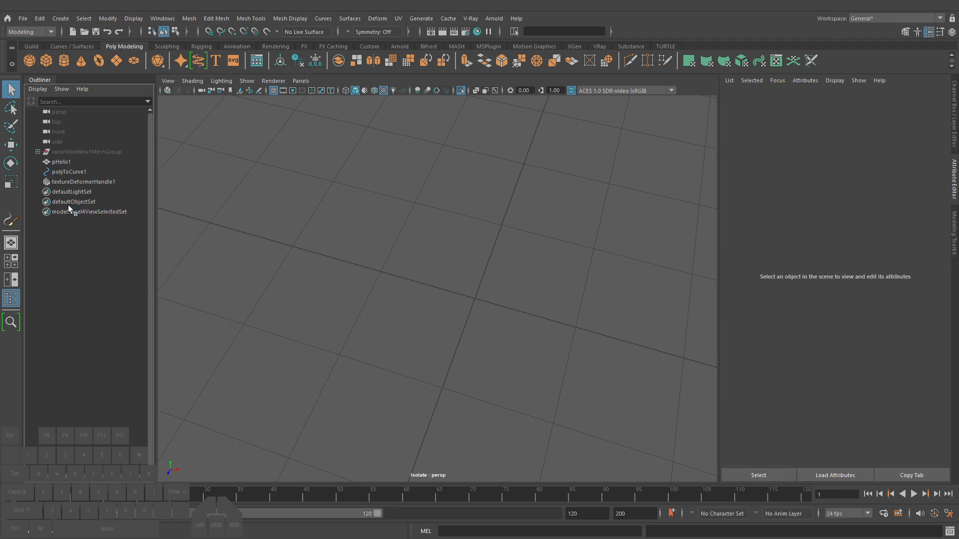
Select the curve polyToCurve1 and turn off selection isolation to show the whole scene
left_click(71, 171)
key("f")
left_click_drag(487, 287, 484, 274, "alt")
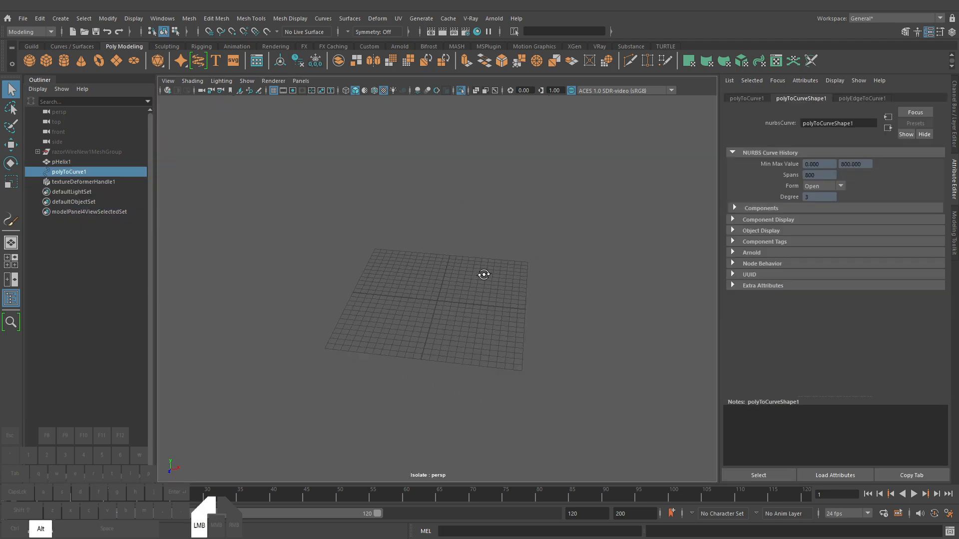
left_click(460, 90)
right_click_drag(524, 284, 543, 286, "alt")
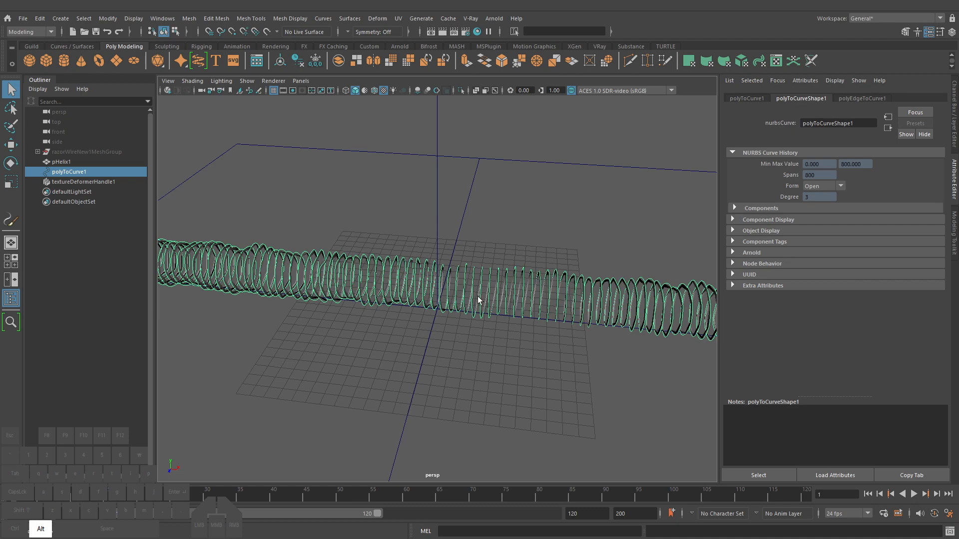
Examine the deformed helix curve and the pHelix1 mesh underneath it along their whole length
mouse_move(477, 296)
left_mouse_down("alt")
mouse_move(482, 339)
mouse_move(481, 294)
mouse_move(424, 261)
mouse_move(502, 298)
mouse_move(483, 302)
left_mouse_up("alt")
right_click_drag(514, 304, 494, 296, "alt")
left_click_drag(494, 295, 501, 303, "alt")
mouse_move(501, 302)
right_mouse_down("alt")
mouse_move(512, 302)
mouse_move(503, 301)
right_mouse_up("alt")
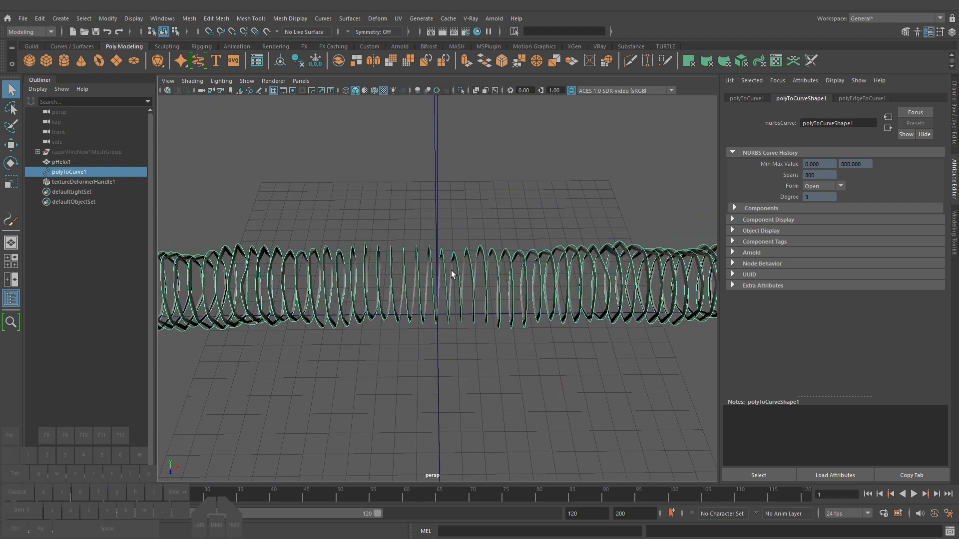
left_click(451, 271)
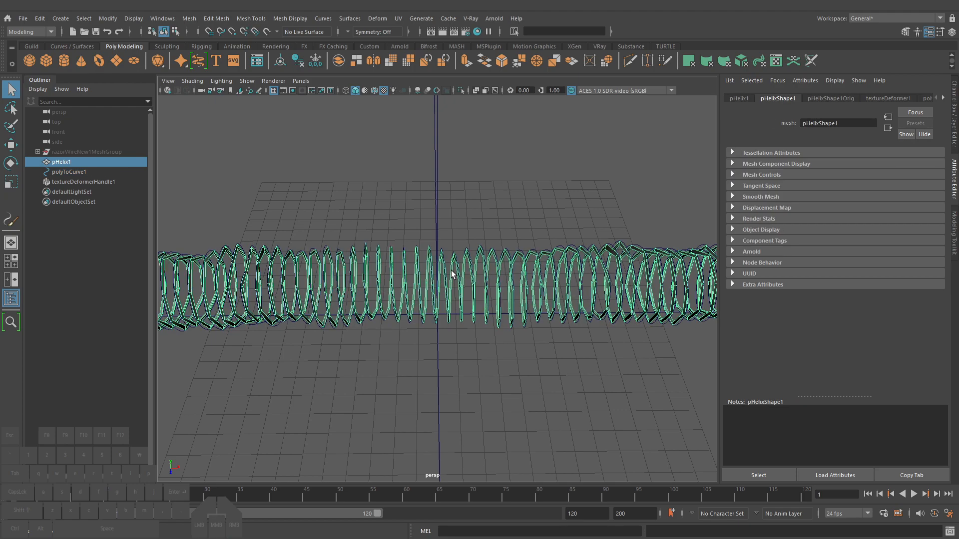
left_click_drag(454, 283, 397, 285, "alt")
right_click_drag(457, 290, 529, 294, "alt")
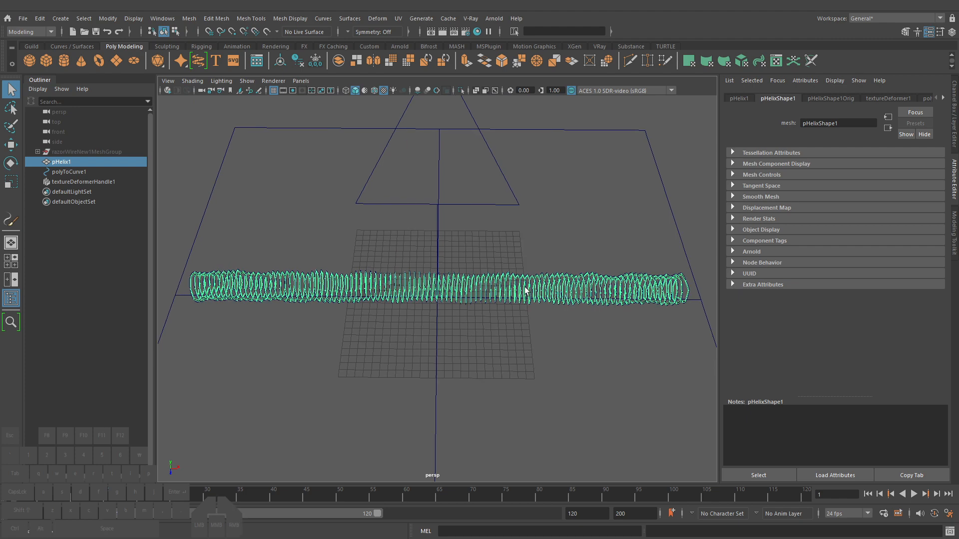
left_click_drag(525, 289, 520, 295, "alt")
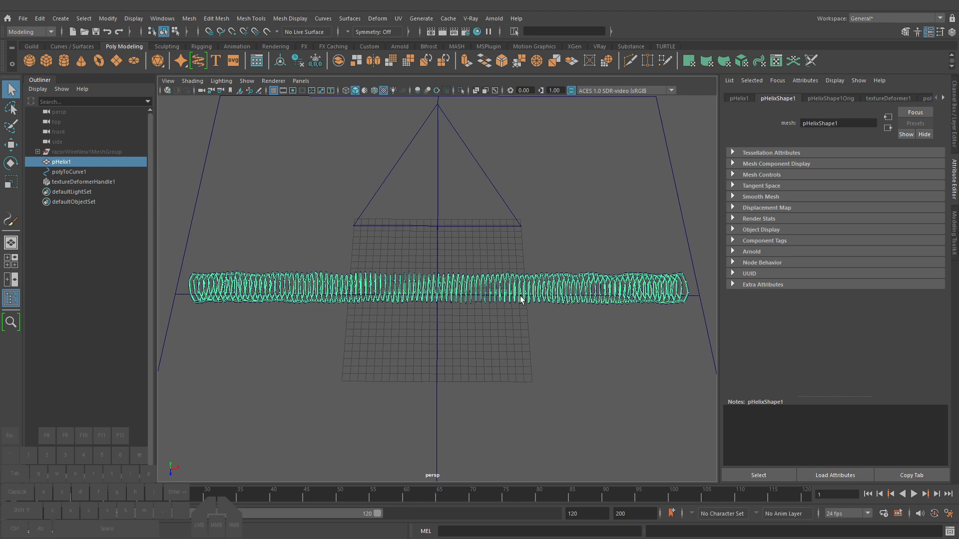
left_click(701, 338)
left_click(544, 300)
Rearrange the four-view layout into two stacked full-width views, both showing the persp camera
key("space")
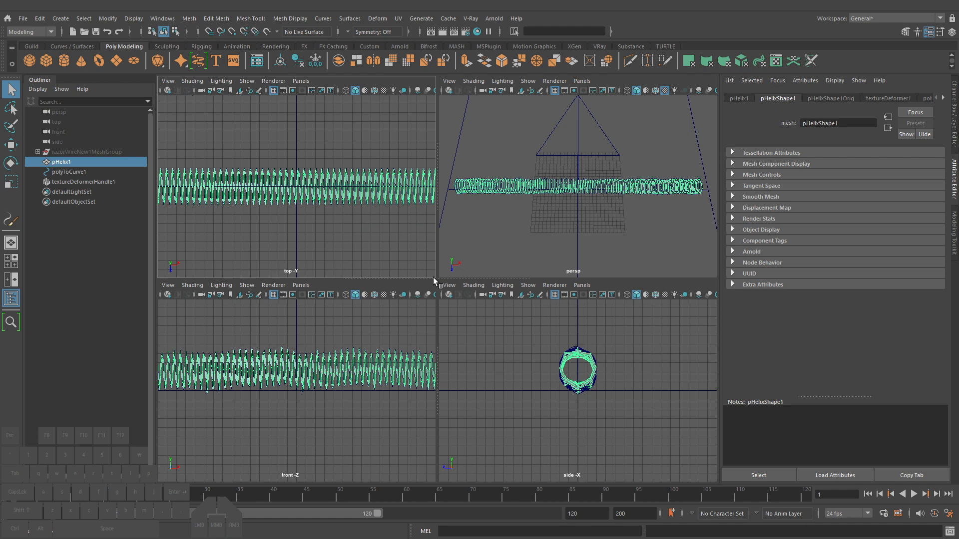
left_click_drag(437, 260, 717, 260)
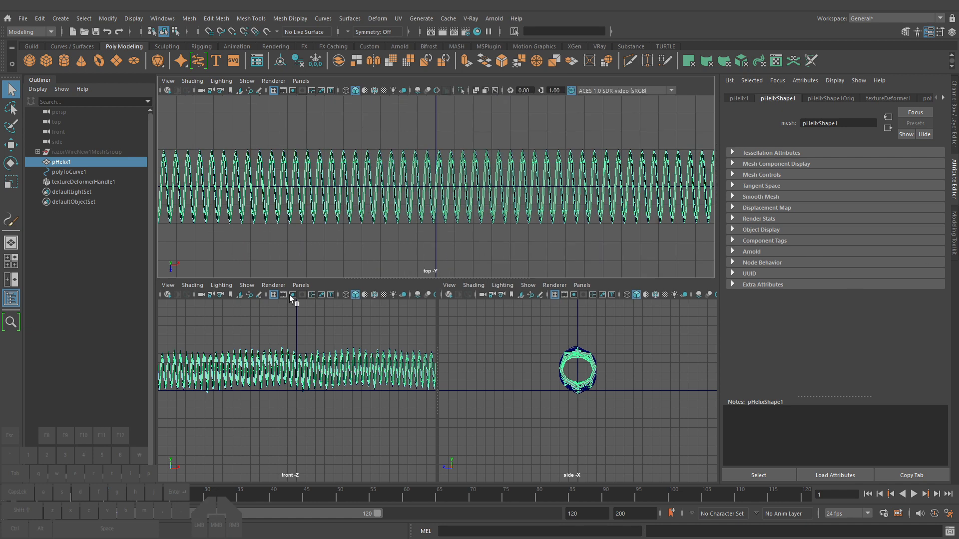
right_click(166, 294)
right_click(199, 295)
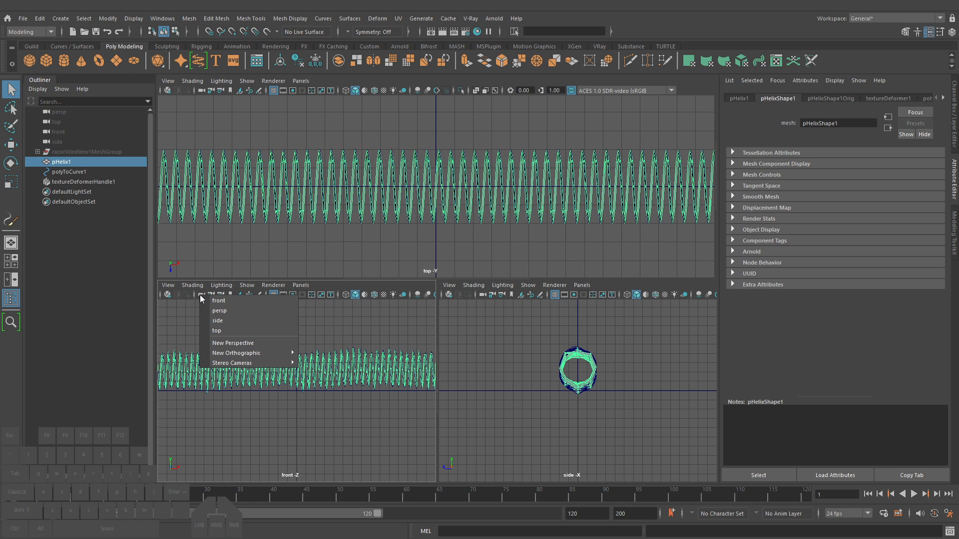
left_click(228, 311)
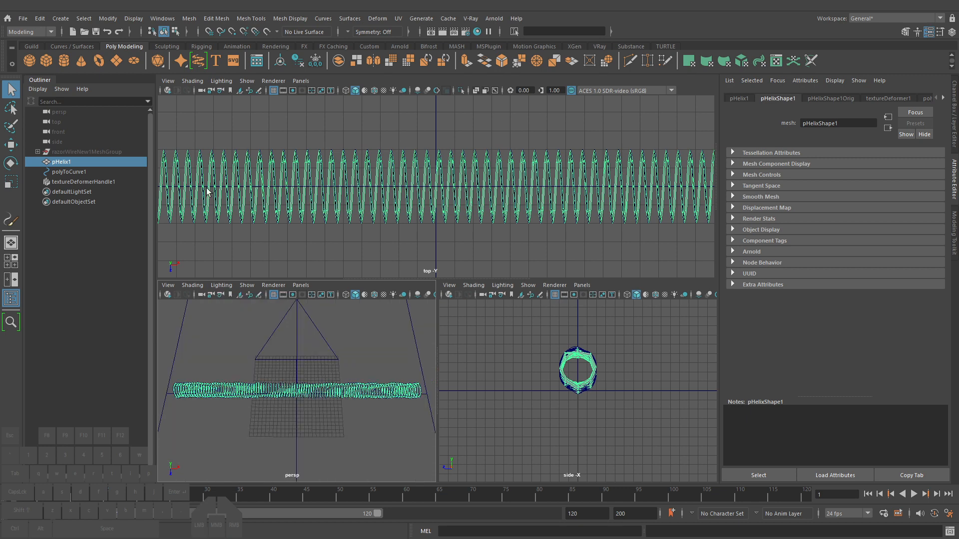
right_click(200, 91)
left_click(246, 106)
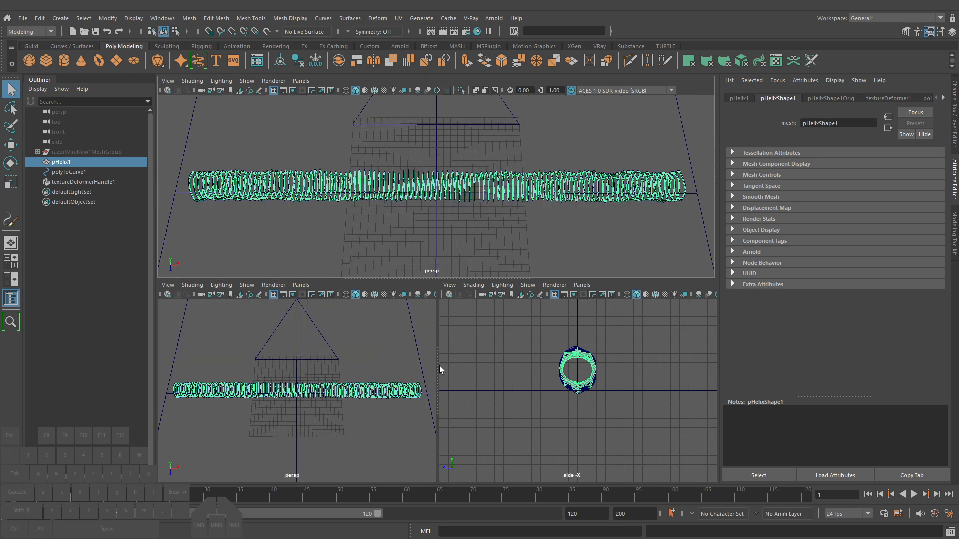
left_click_drag(439, 369, 716, 370)
Isolate polyToCurve1 in the first perspective view and pHelix1 in the second
left_click(97, 171)
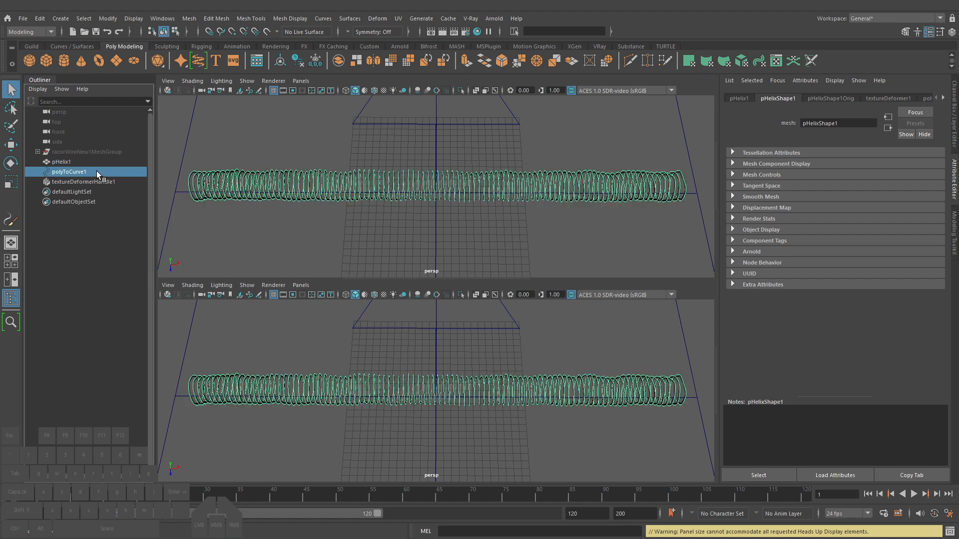
key("ctrl+1")
right_click_drag(524, 231, 445, 214, "alt")
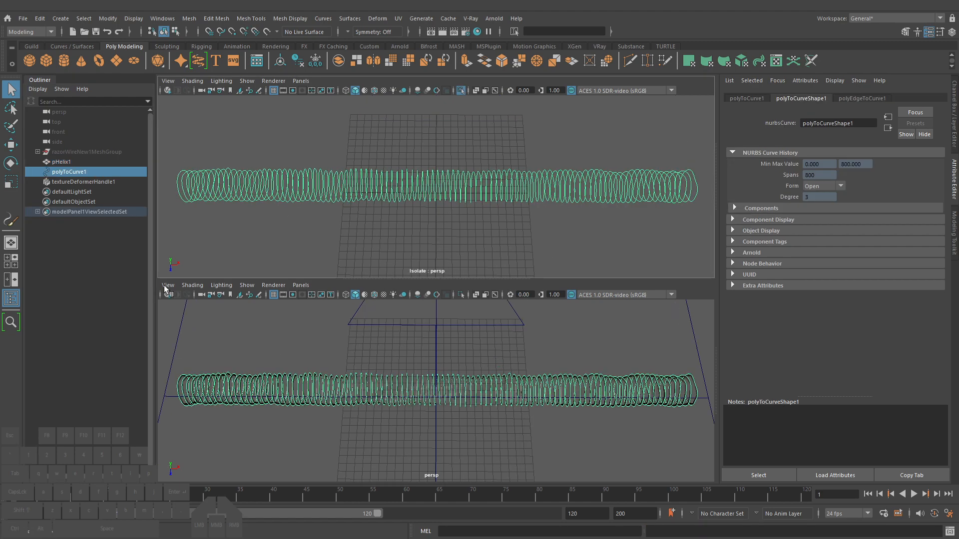
left_click(74, 161)
key("ctrl+1")
left_click_drag(398, 381, 485, 345, "alt")
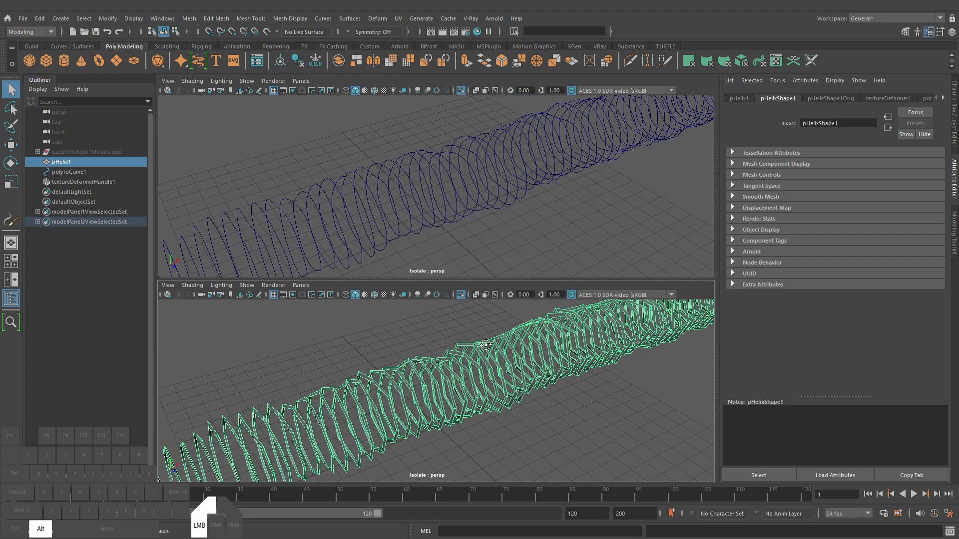
Create a display layer from the selected polyToCurve1 curve and give it a yellow color
left_click(450, 193)
left_click(955, 138)
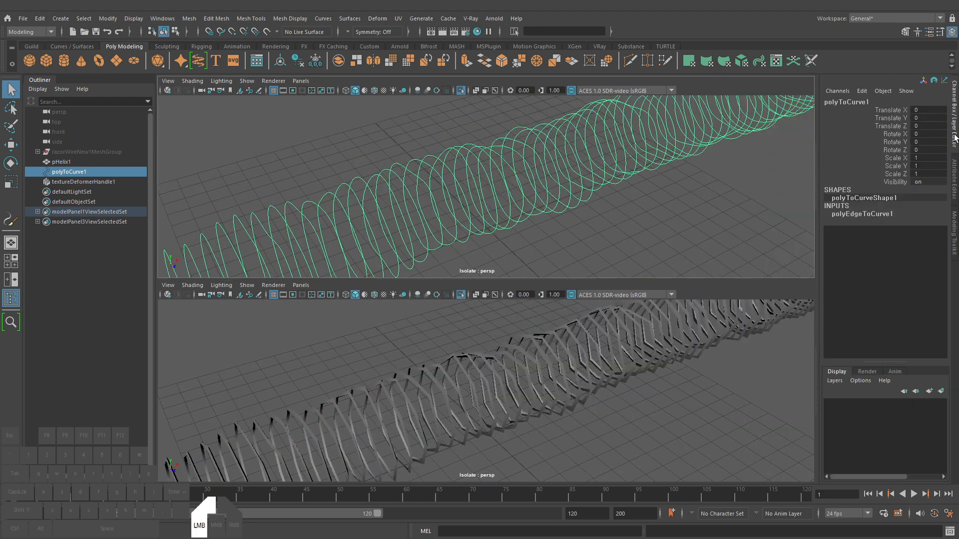
left_click(940, 391)
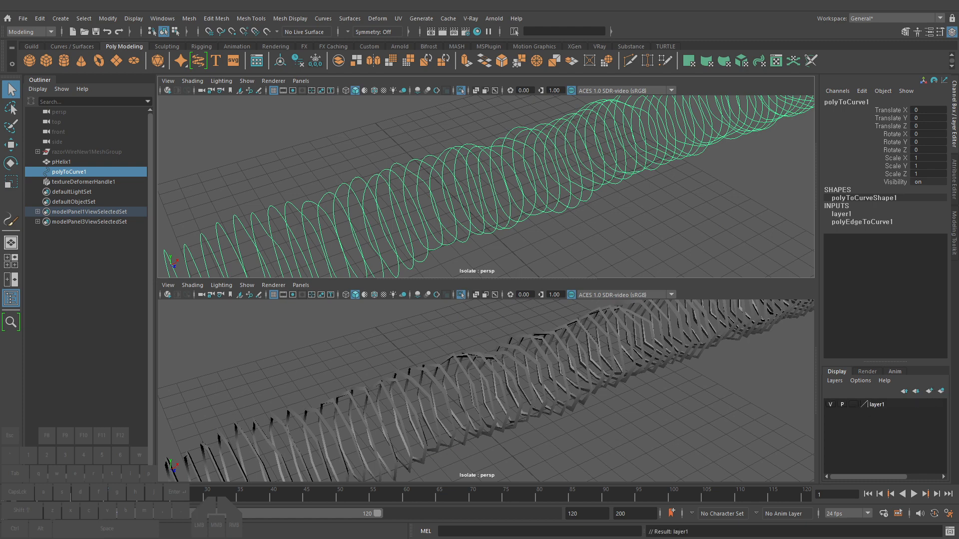
double_click(876, 404)
left_click_drag(734, 188, 670, 163)
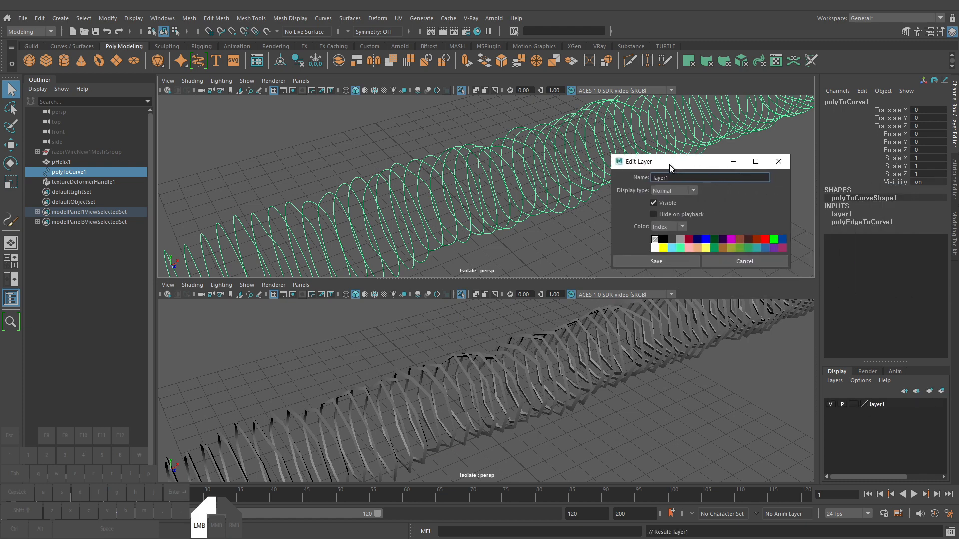
left_click(670, 262)
left_click(608, 260)
Select all vertices of the pHelix1 mesh on the positive X side of the grid centre
left_click_drag(572, 376, 579, 366, "alt")
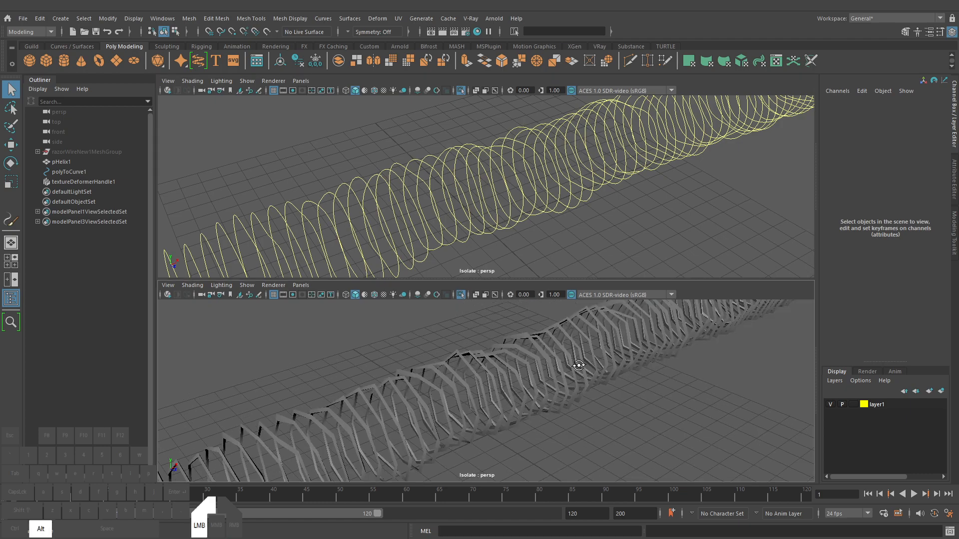
right_click_drag(531, 376, 436, 340, "alt")
left_click_drag(436, 341, 566, 391)
right_click_drag(578, 388, 581, 387, "alt")
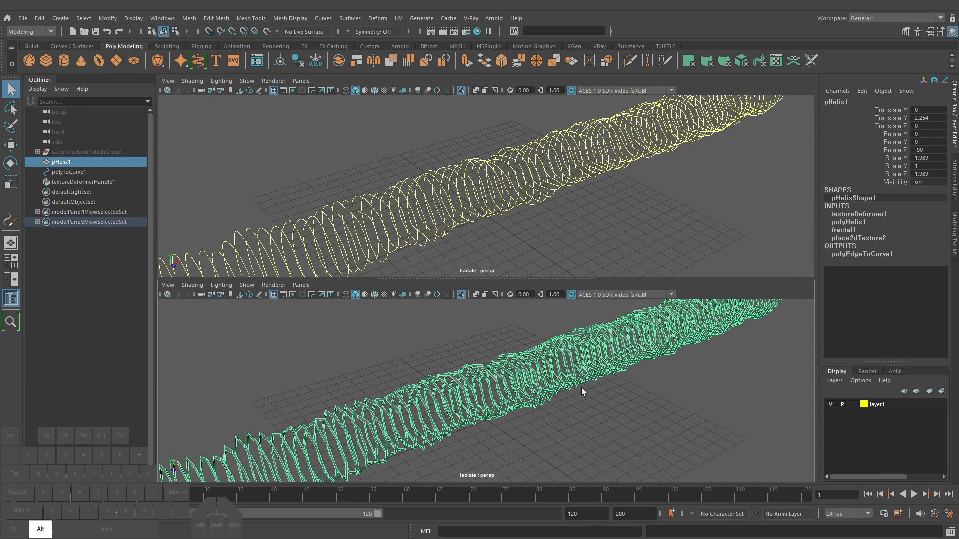
left_click_drag(581, 392, 586, 398, "alt")
right_click_drag(586, 398, 502, 400, "alt")
left_click_drag(501, 400, 475, 399, "alt")
key("F9")
left_click_drag(743, 439, 508, 411)
right_click_drag(389, 418, 454, 430, "alt")
left_click_drag(486, 415, 486, 415, "ctrl")
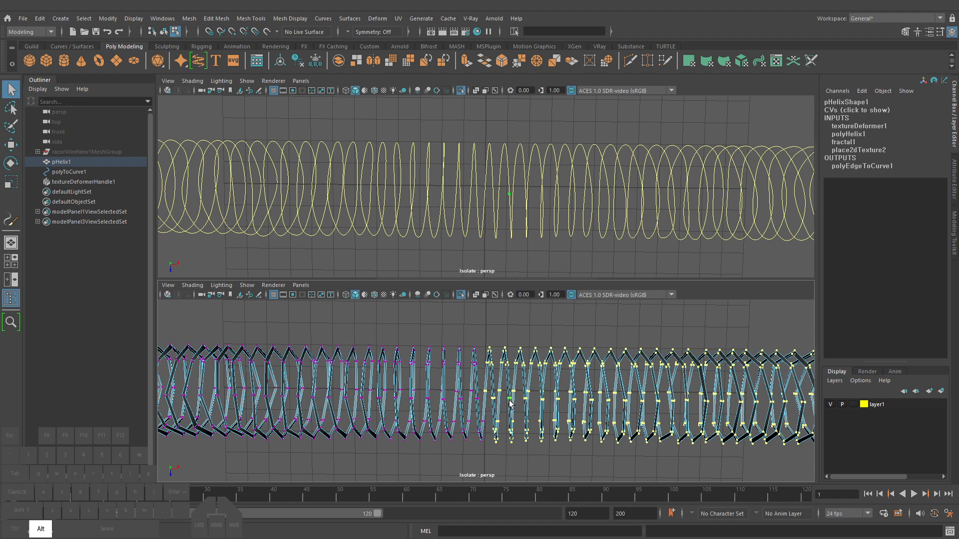
Move the pivot of the selected helix vertices along the coil to the grid centre
right_click_drag(558, 400, 474, 400, "alt")
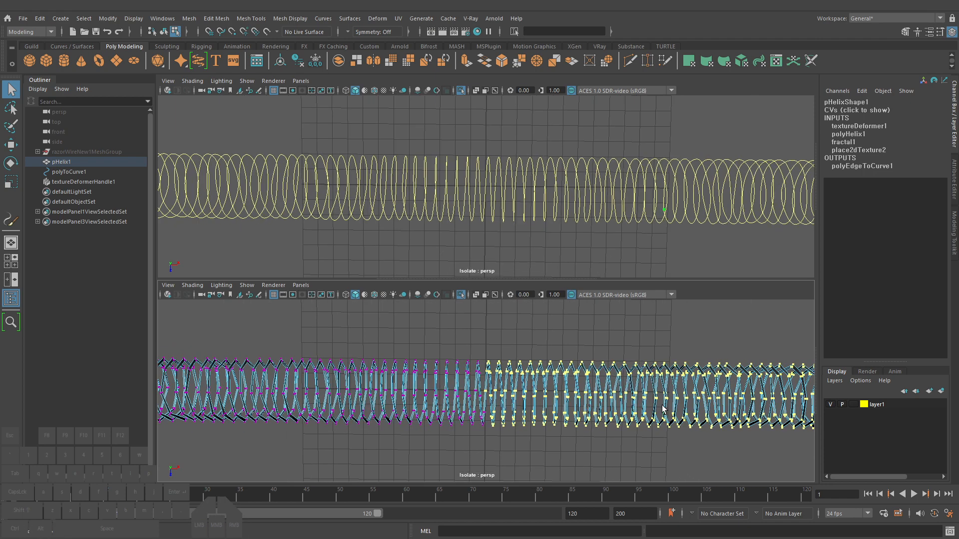
key("e")
right_click_drag(662, 409, 612, 405, "alt")
key("d")
left_click_drag(728, 397, 485, 393)
mouse_move(634, 419)
right_mouse_down("alt")
mouse_move(596, 415)
mouse_move(634, 420)
right_mouse_up("alt")
left_click_drag(634, 419, 632, 412, "alt")
Enlarge the manipulator, try rotating the selected vertices 180 degrees about X, and undo the rotation
key("e")
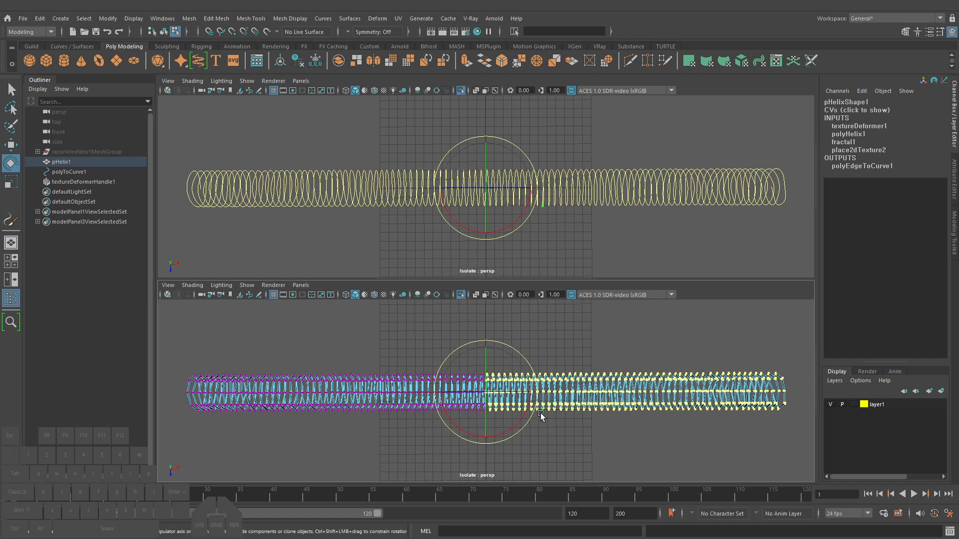
key("equal")
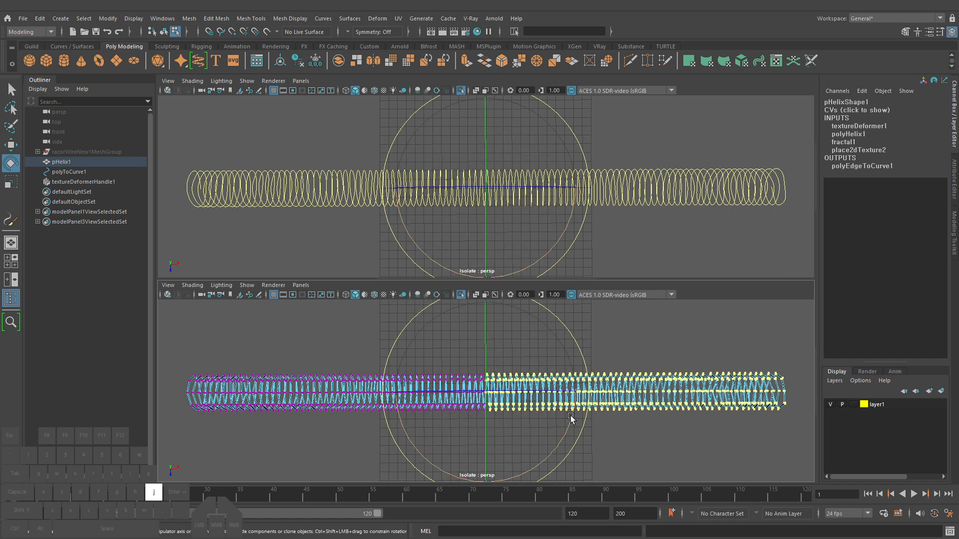
left_click_drag(571, 419, 427, 536)
right_click_drag(393, 198, 481, 193, "alt")
key("z")
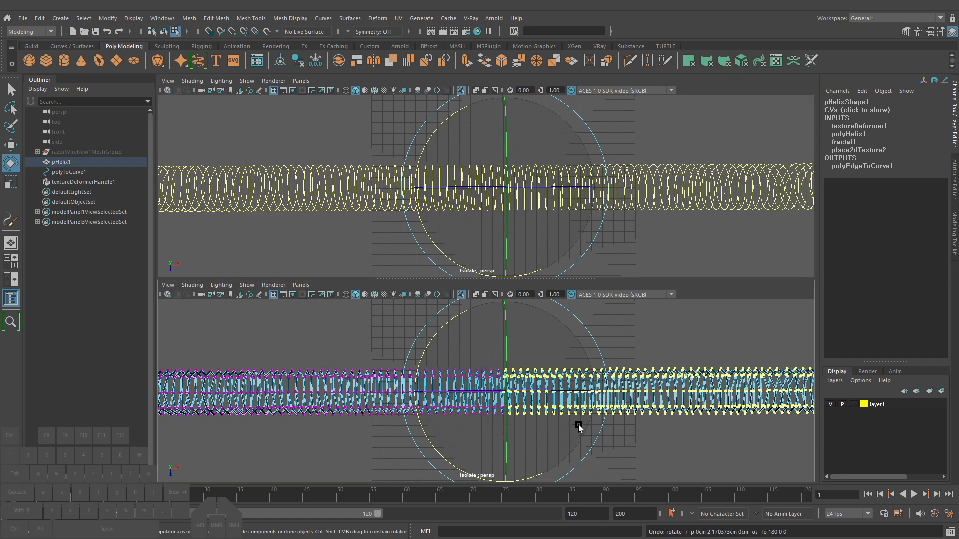
Try scaling the selected vertices along the helix's length through the centre, and undo the scaling
key("r")
left_click_drag(594, 393, 505, 397)
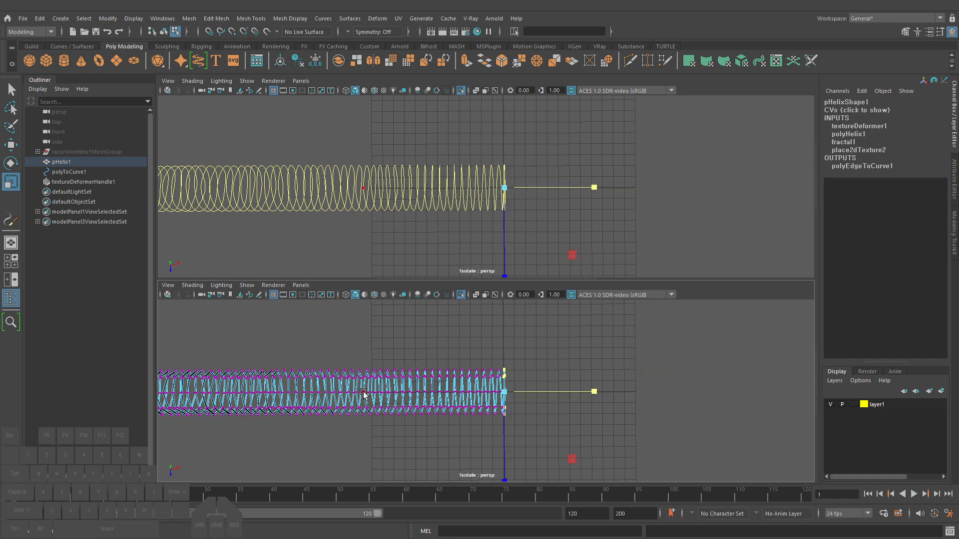
key("ctrl+z")
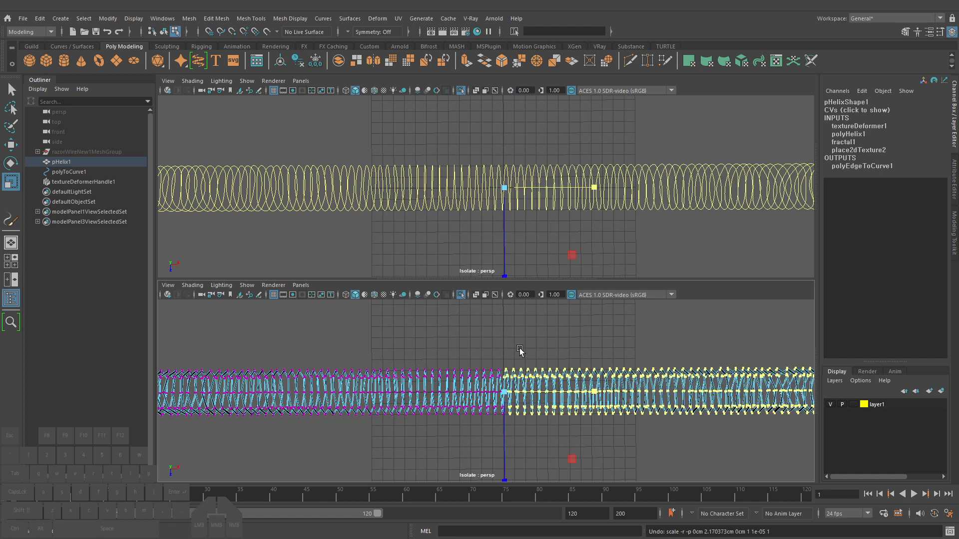
Turn off Prevent Negative Scale for the Scale tool
mouse_move(515, 373)
left_mouse_down()
mouse_move(588, 328)
mouse_move(619, 397)
left_mouse_up()
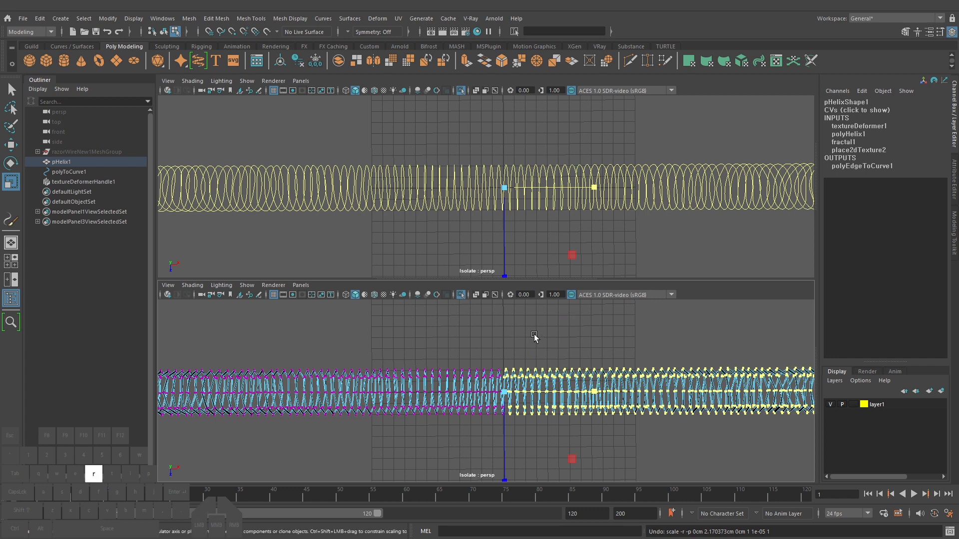
left_click(534, 338)
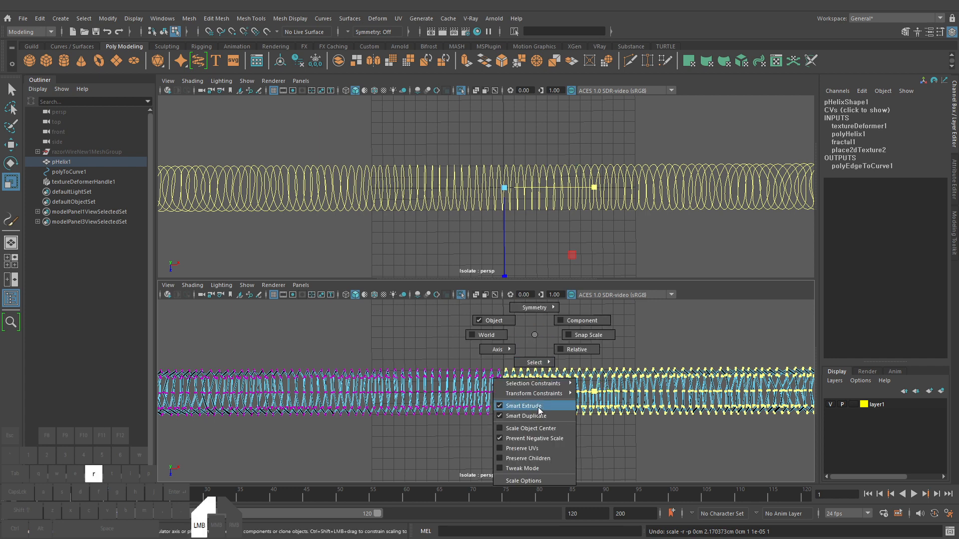
left_click(539, 440)
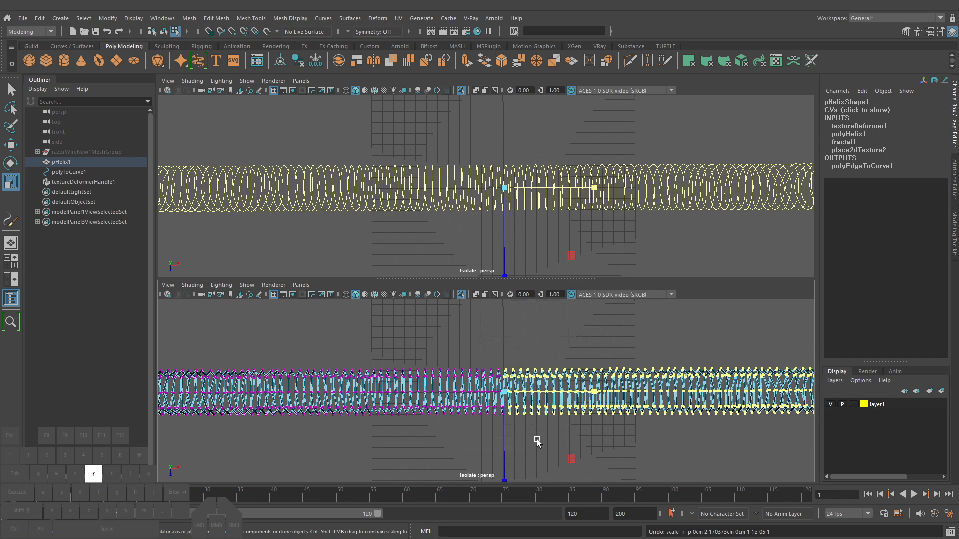
Try mirroring the selected vertices along the helix's length with a scale of about -1, and undo it
middle_click_drag(532, 403, 616, 392, "alt")
left_click_drag(678, 382, 500, 383)
key("z")
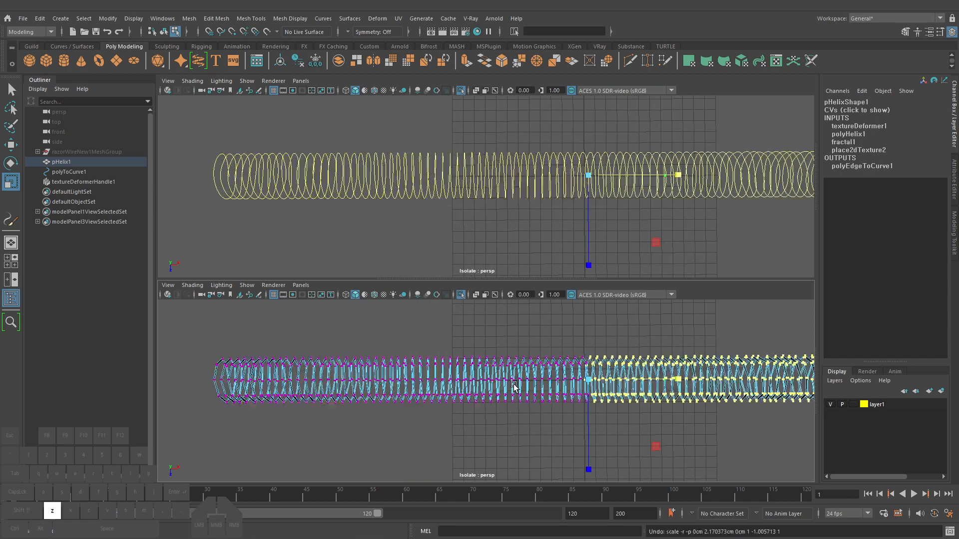
Retry mirroring the selected half of the helix vertices across their pivot in the perspective view by scaling negatively along the length
left_click_drag(674, 383, 540, 384)
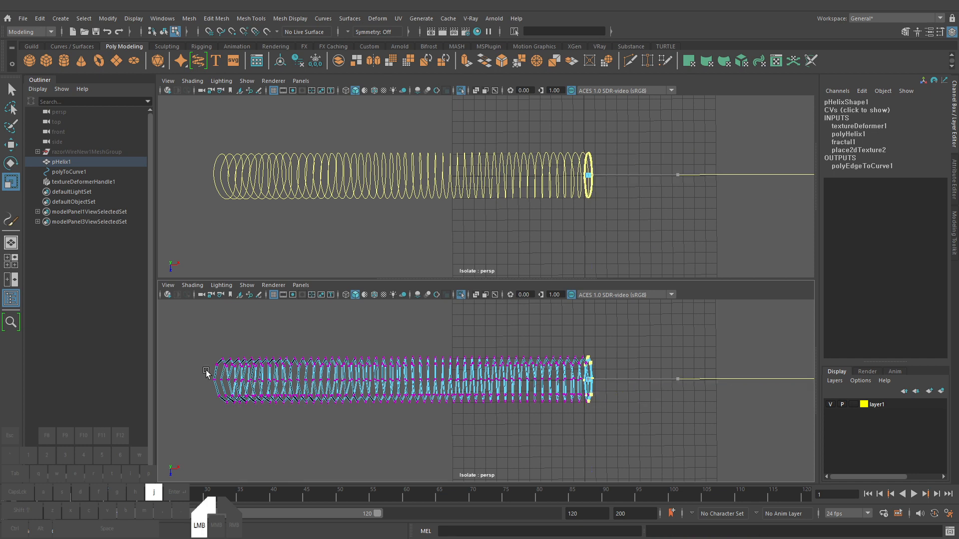
left_click_drag(125, 384, 377, 385)
key("z")
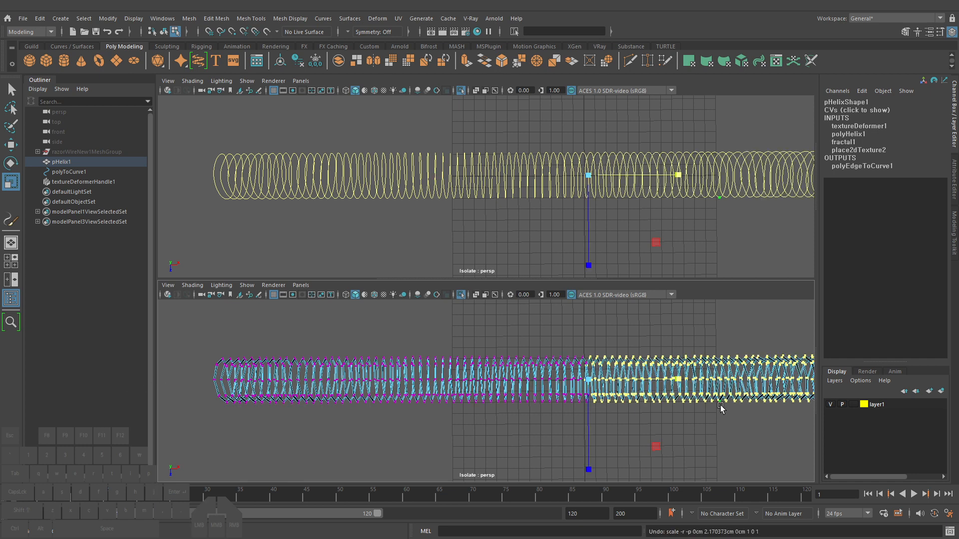
left_click_drag(682, 381, 502, 380)
key("q")
right_click_drag(552, 171, 729, 192, "alt")
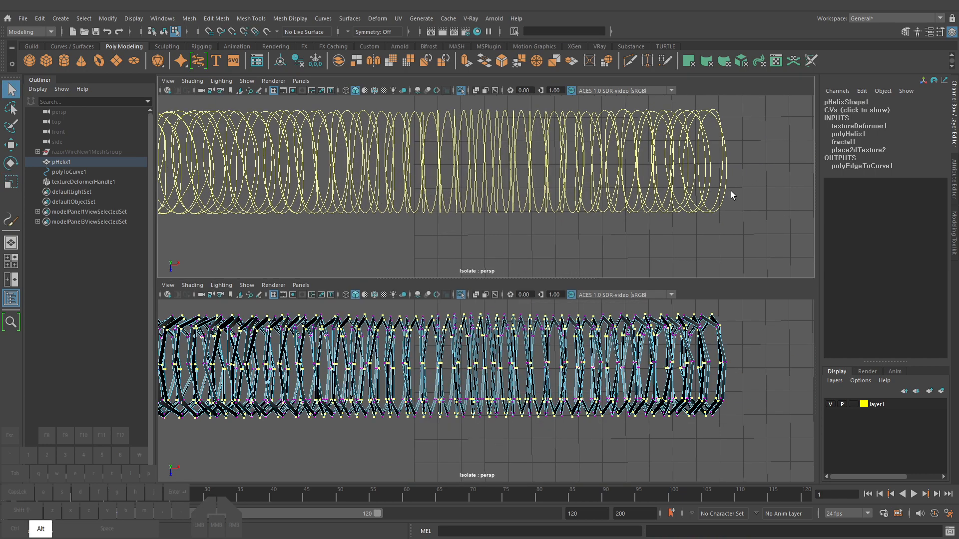
middle_click_drag(730, 193, 635, 221, "alt")
Switch both viewports to the top view and undo the last mirror scaling of the vertices
right_click(195, 92)
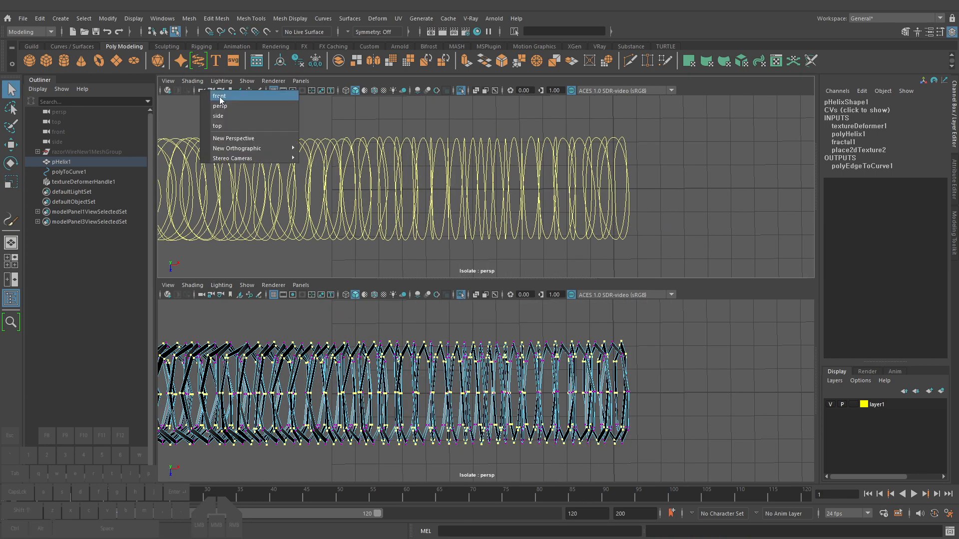
left_click(232, 125)
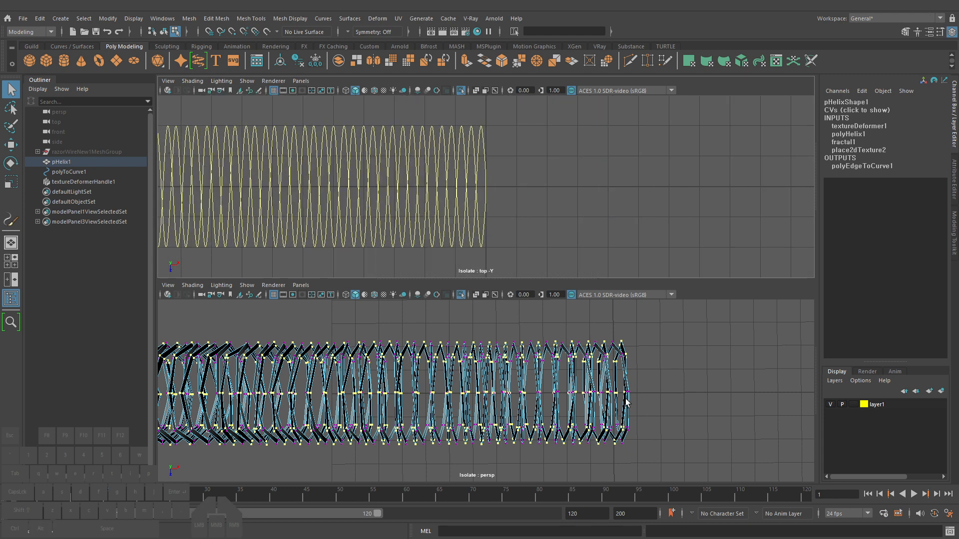
key("ctrl+z")
right_click(197, 292)
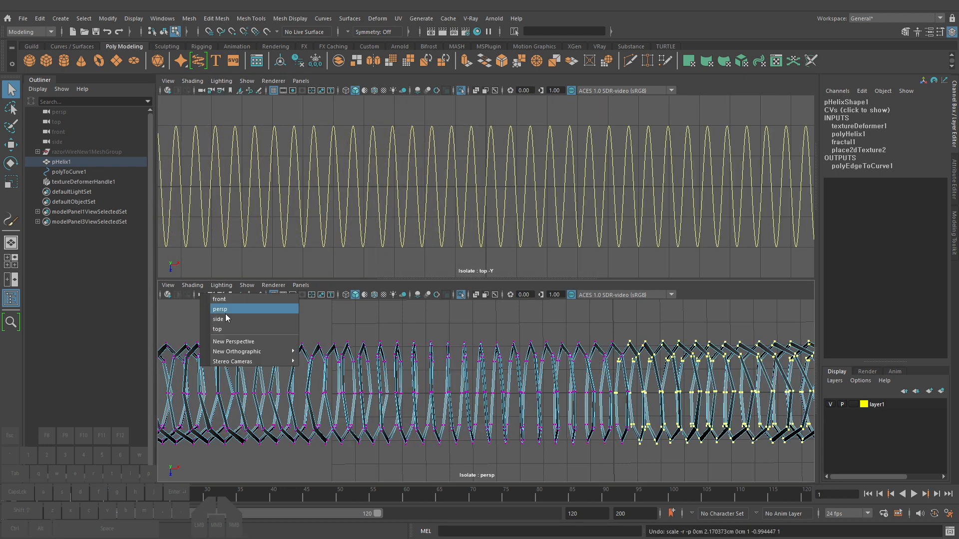
left_click(227, 327)
Mirror the selected vertices along the helix's length onto the other half with a scale of about -1, working in the top view
key("r")
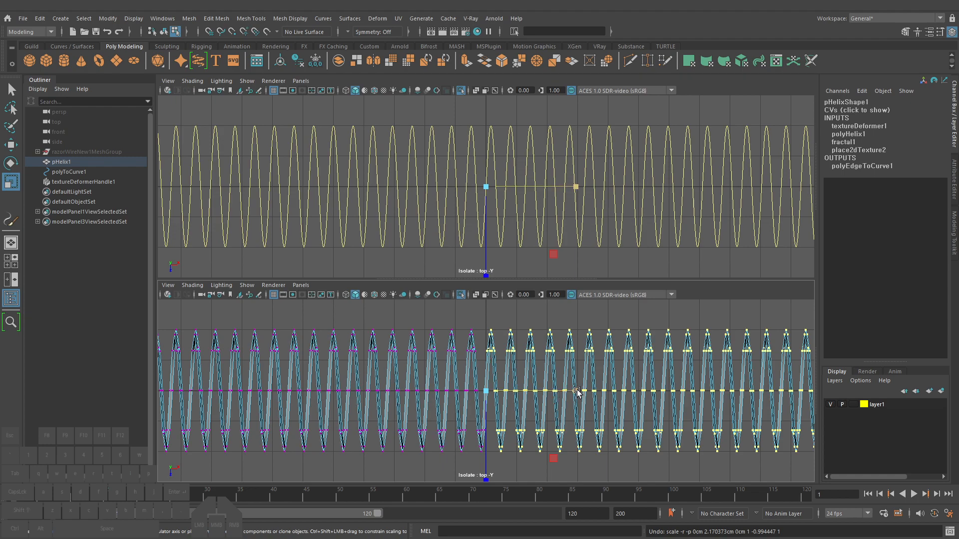
key("ctrl+z")
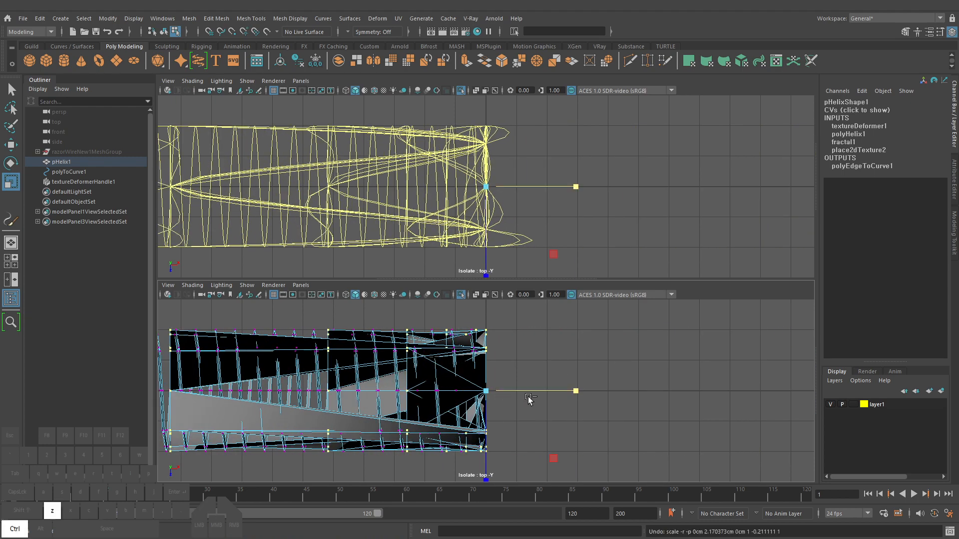
left_click_drag(574, 391, 393, 392)
middle_click_drag(389, 216, 635, 222, "alt")
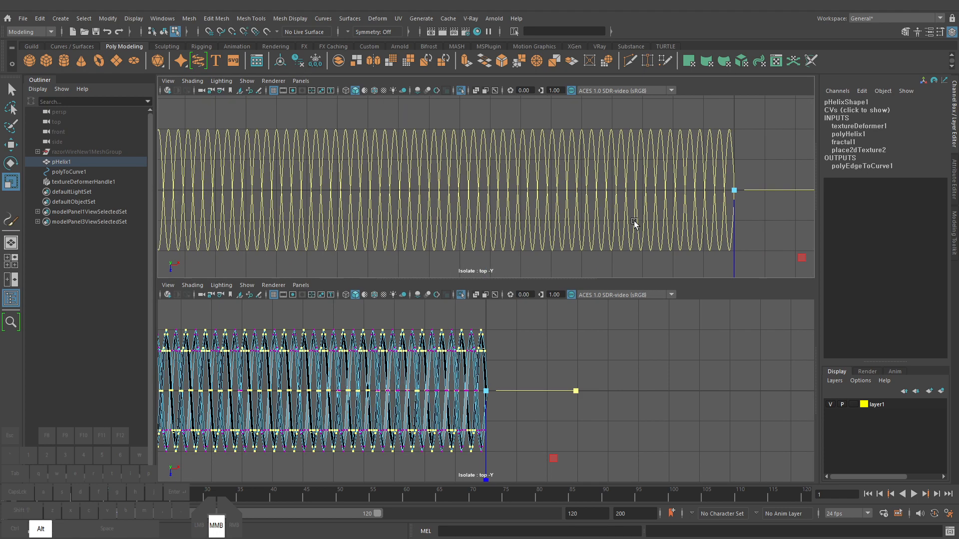
right_click_drag(634, 222, 219, 209, "alt")
right_click_drag(485, 207, 402, 206, "alt")
middle_click_drag(448, 201, 563, 200, "alt")
right_click_drag(564, 200, 628, 207, "alt")
middle_click_drag(628, 207, 517, 197, "alt")
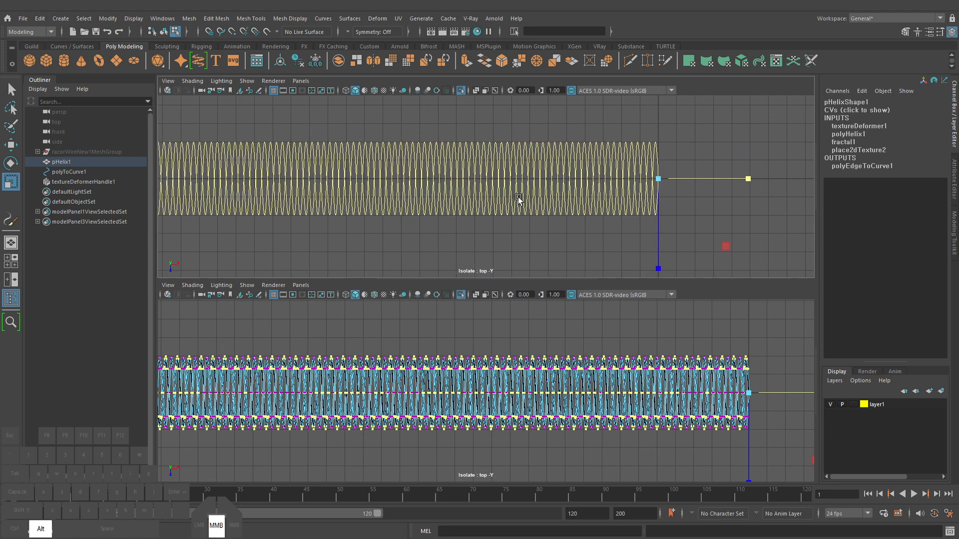
middle_click_drag(619, 210, 517, 212, "alt")
key("q")
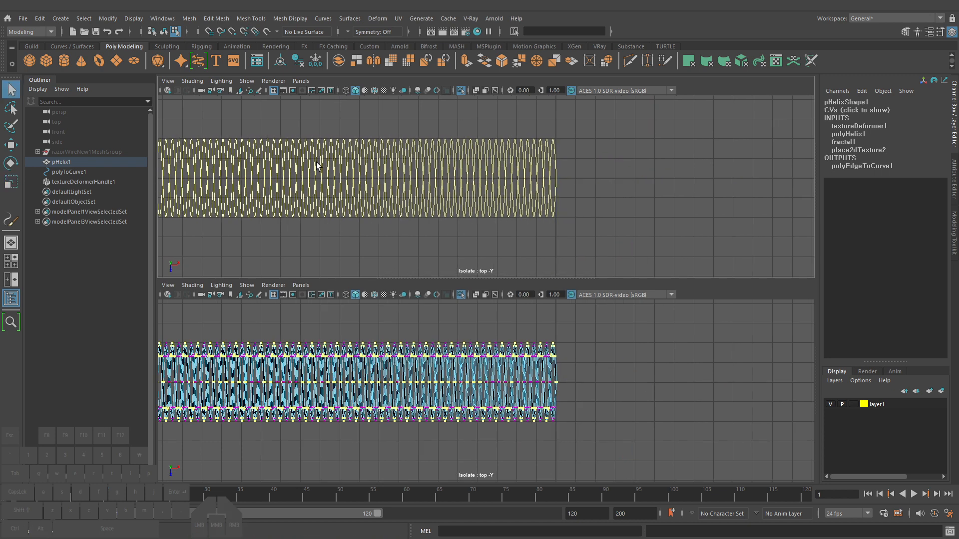
Switch both viewports back to the perspective camera
right_click(202, 296)
left_click(227, 309)
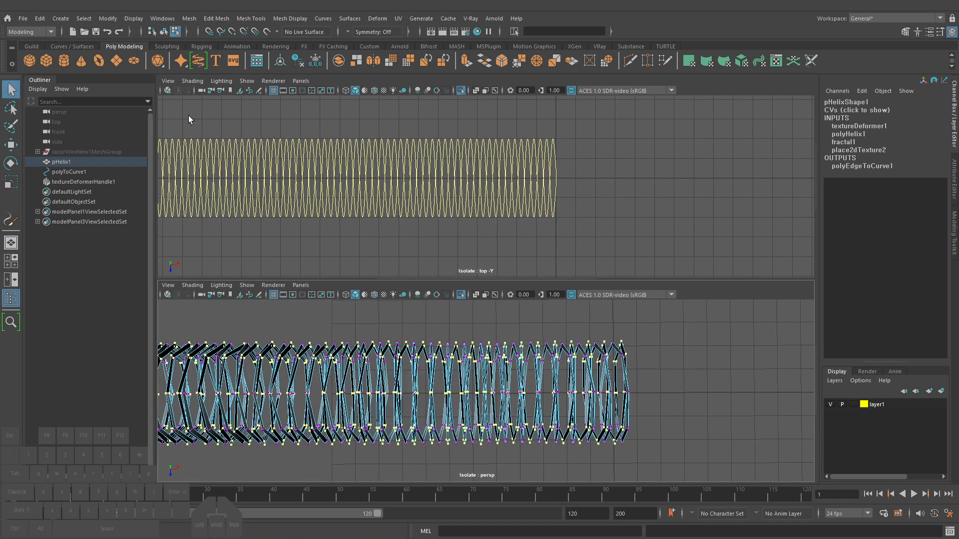
right_click(198, 91)
left_click(226, 105)
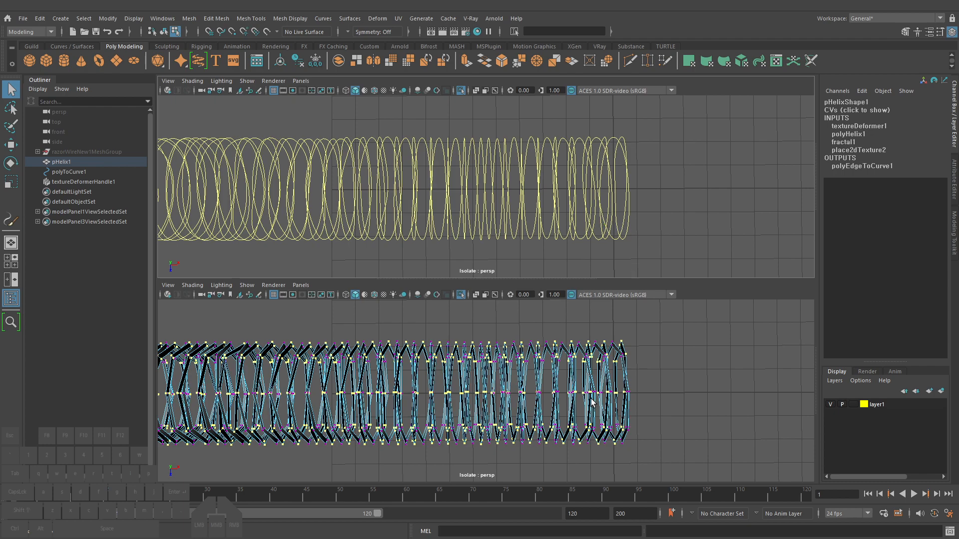
Return to object mode, select the polyToCurve1 curve and stretch it along X to a scale of about 1.202
left_click_drag(575, 380, 607, 372, "alt")
key("F8")
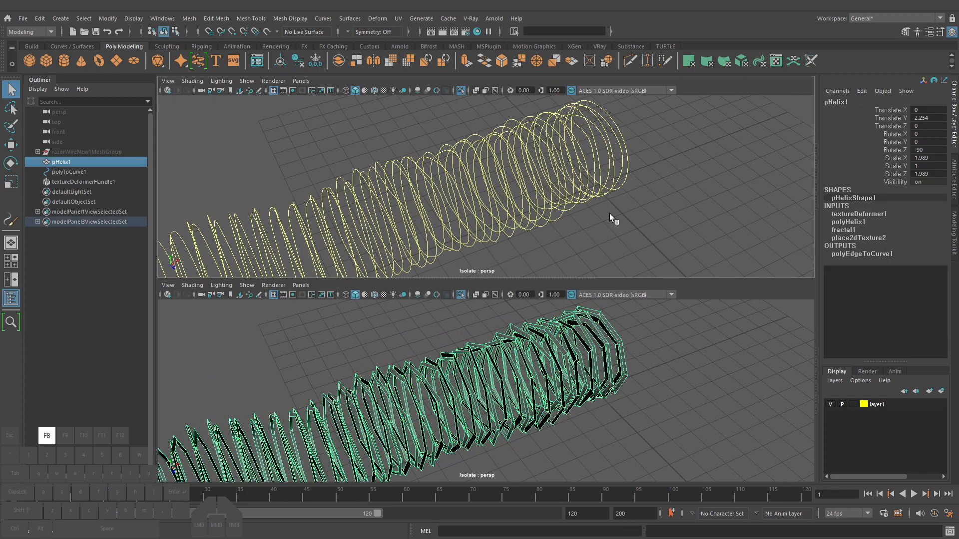
left_click(616, 215)
left_click(603, 196)
left_click_drag(595, 238, 550, 205, "alt")
key("w")
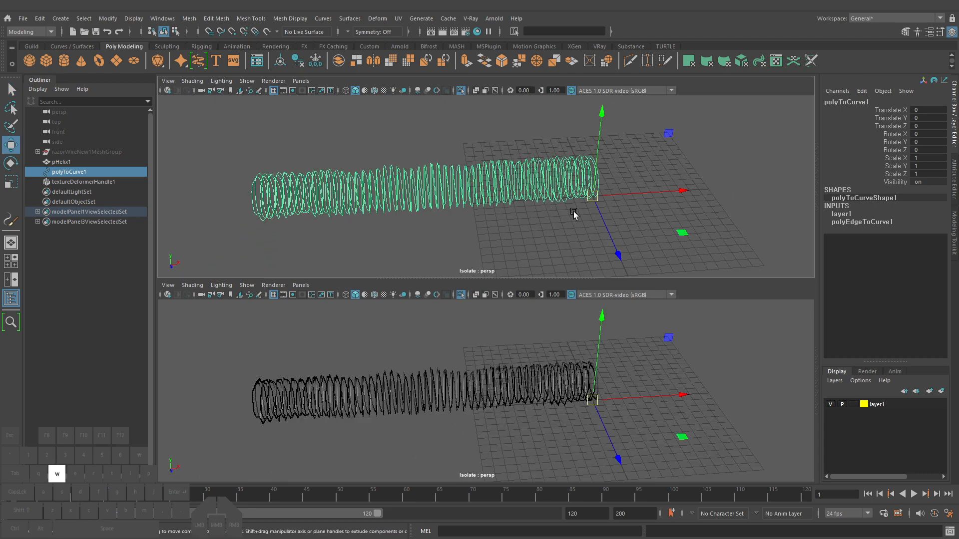
key("r")
mouse_move(642, 194)
left_mouse_down()
mouse_move(720, 191)
mouse_move(629, 191)
left_mouse_up()
key("q")
Duplicate the curve and place the copy beside the original, offset about 0.652 in X and 3.668 in Z
key("ctrl+d")
key("w")
key("r")
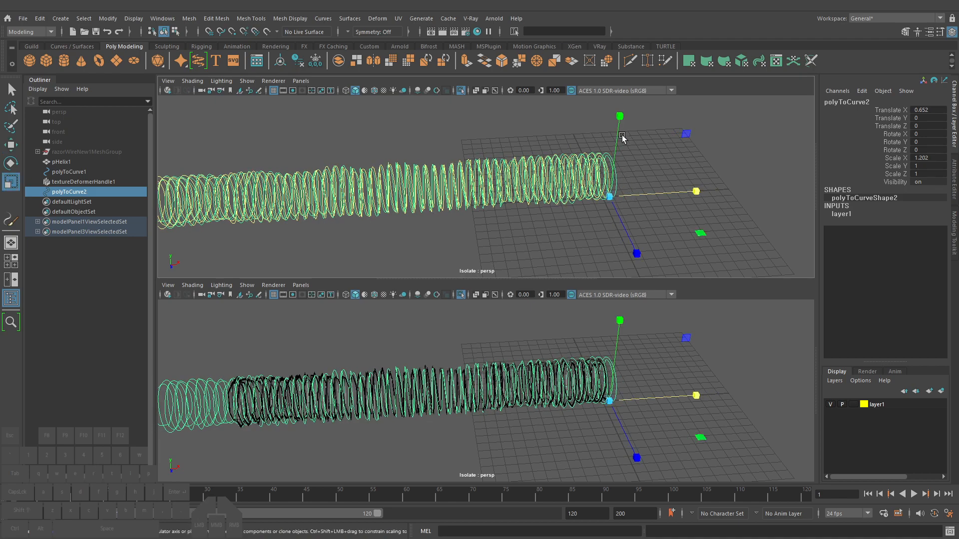
left_click_drag(601, 229, 668, 189, "alt")
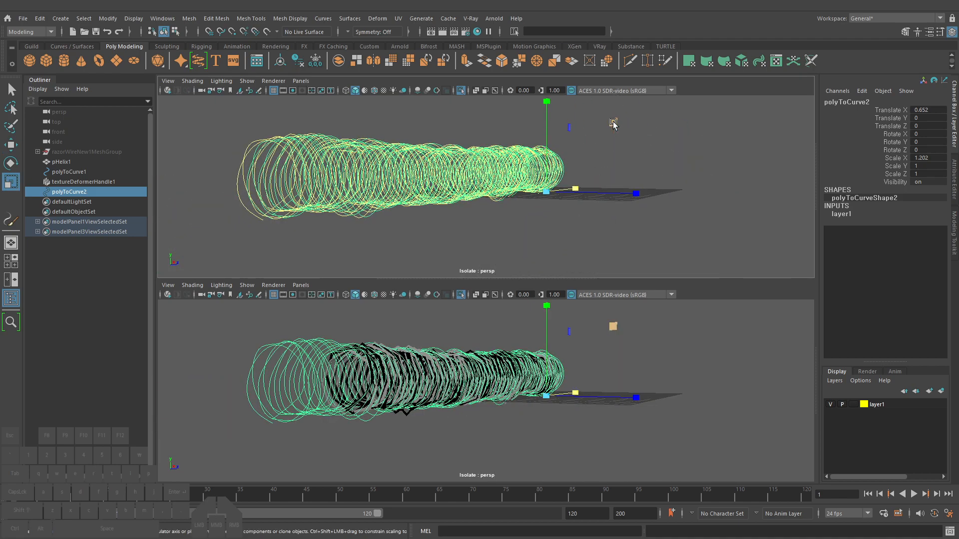
left_click_drag(613, 123, 606, 129)
key("q")
left_click_drag(567, 188, 608, 202, "alt")
key("w")
key("ctrl+z")
Duplicate the second coil and stack the copy above the other two at about Y 3.709 and Z 1.889, then deselect it
key("ctrl+d")
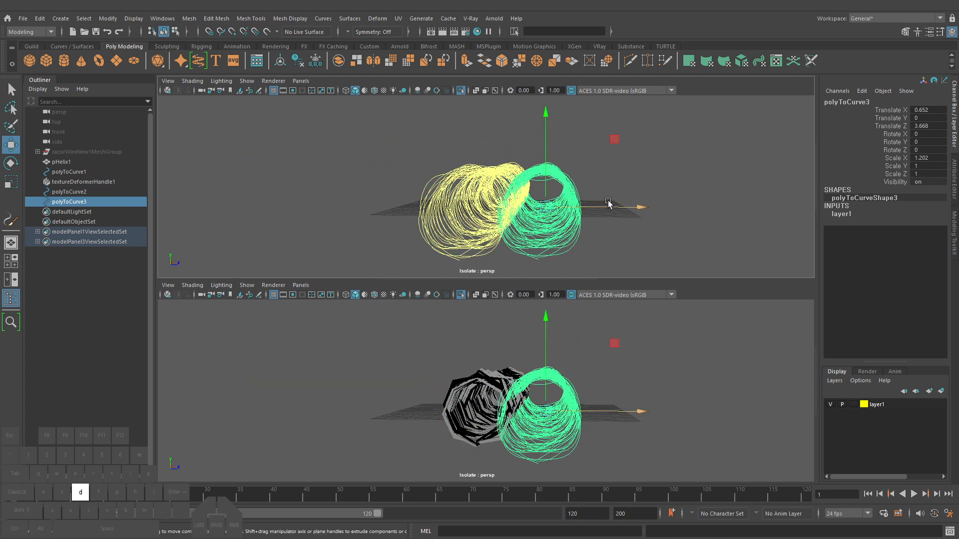
left_click_drag(614, 140, 594, 106)
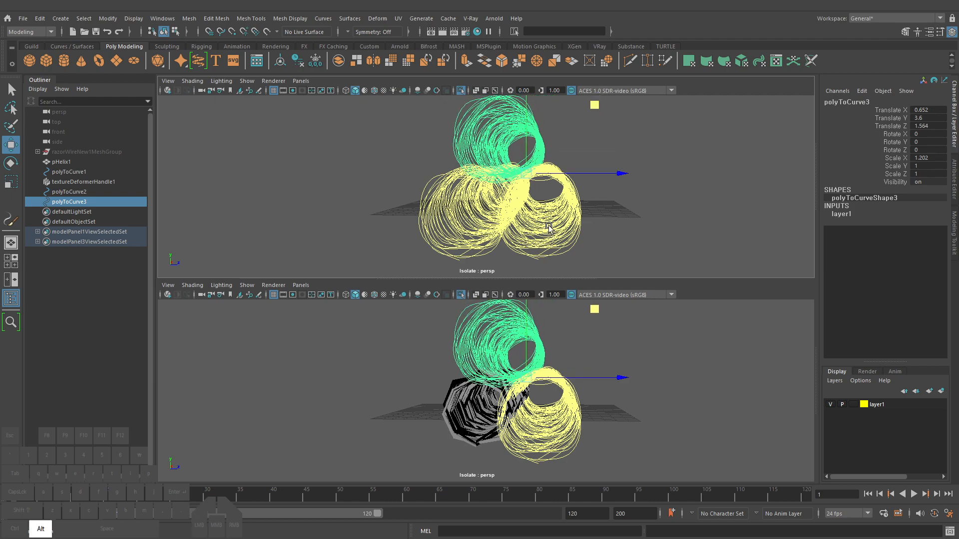
left_click_drag(549, 229, 547, 228, "alt")
middle_click_drag(548, 227, 540, 224, "alt")
left_click_drag(562, 124, 574, 118)
key("q")
left_click_drag(627, 210, 566, 210, "alt")
middle_click_drag(564, 210, 574, 207, "alt")
key("q")
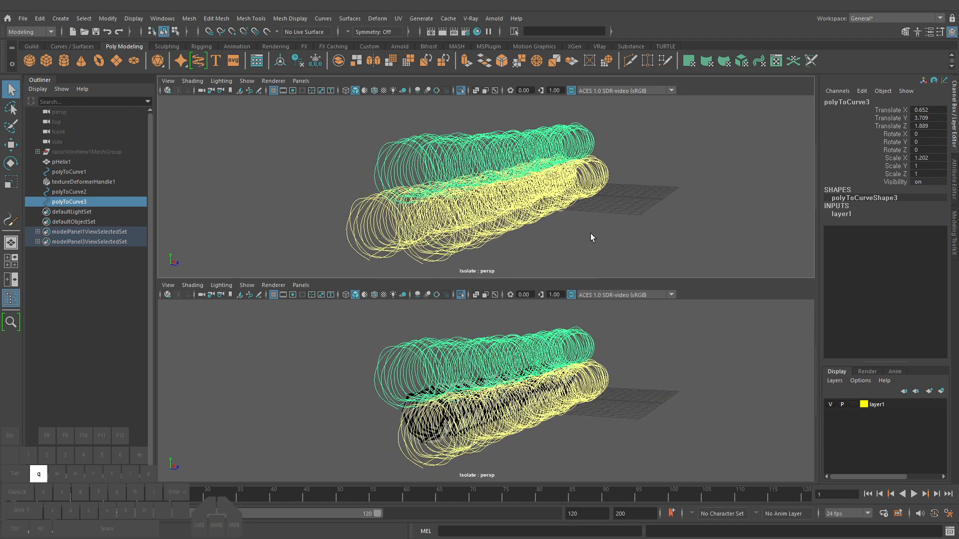
left_click(591, 235)
left_click_drag(589, 235, 548, 235, "alt")
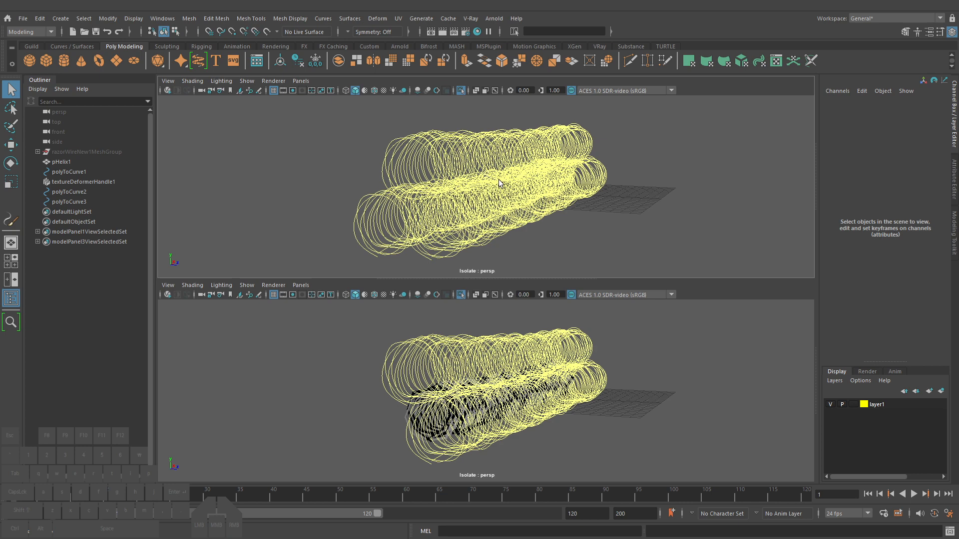
mouse_move(572, 228)
left_mouse_down()
mouse_move(566, 181)
mouse_move(429, 133)
mouse_move(464, 127)
left_mouse_up()
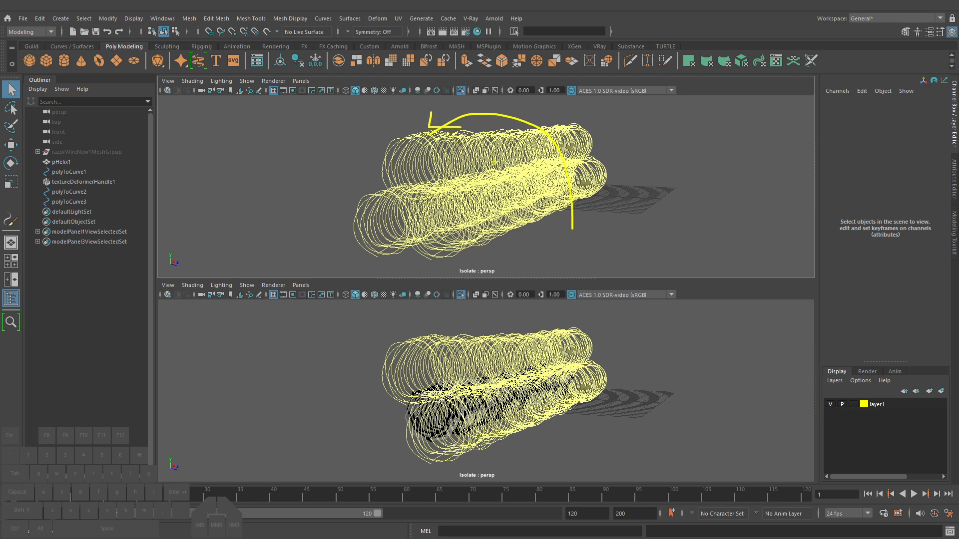
key("Escape")
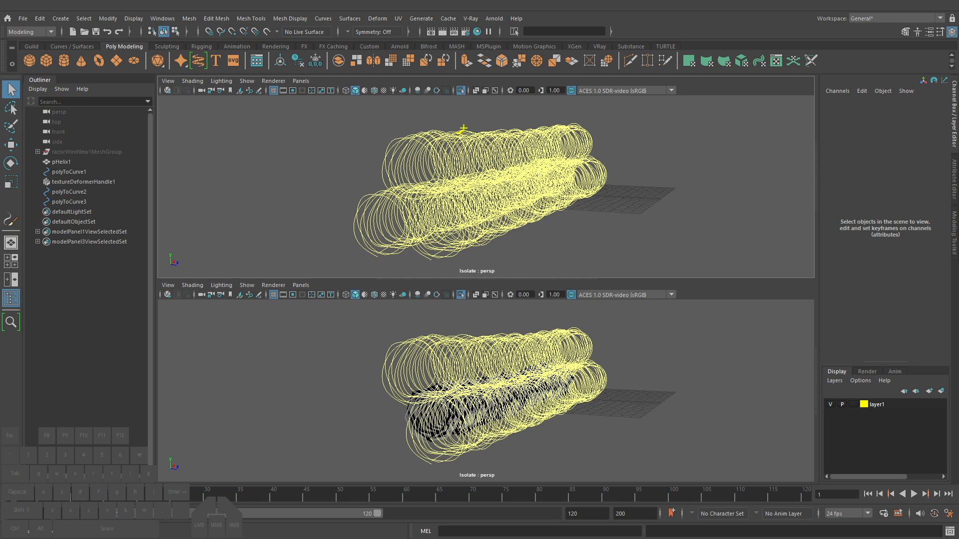
left_click_drag(463, 129, 515, 126)
mouse_move(606, 208)
left_mouse_down("alt")
mouse_move(569, 214)
mouse_move(444, 107)
left_mouse_up("alt")
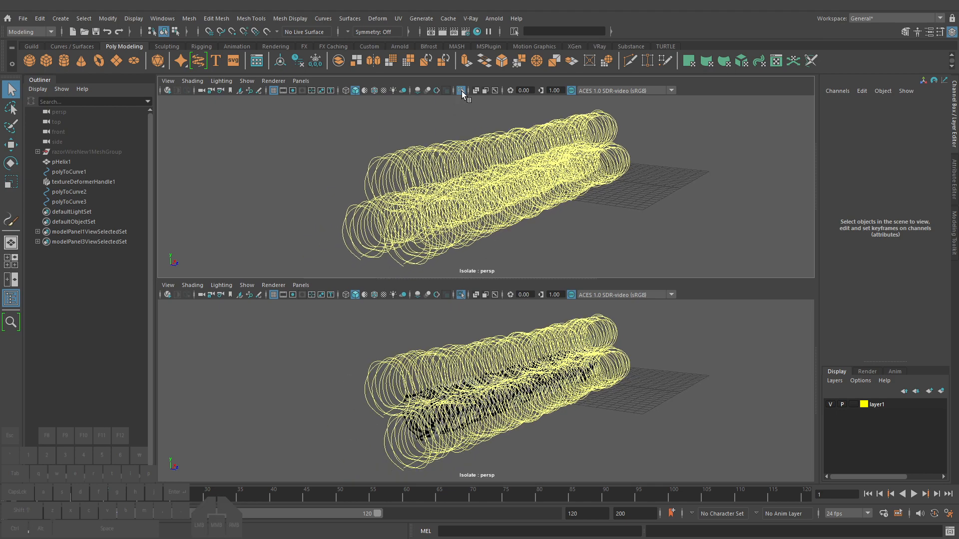
Turn off isolation in the upper viewport and change the layout to a single maximized perspective view
left_click(461, 90)
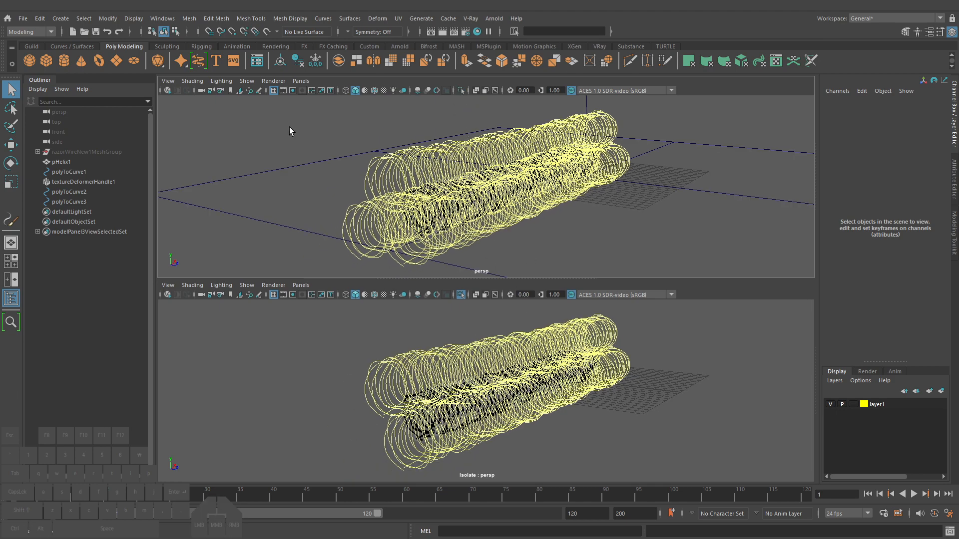
left_click(11, 260)
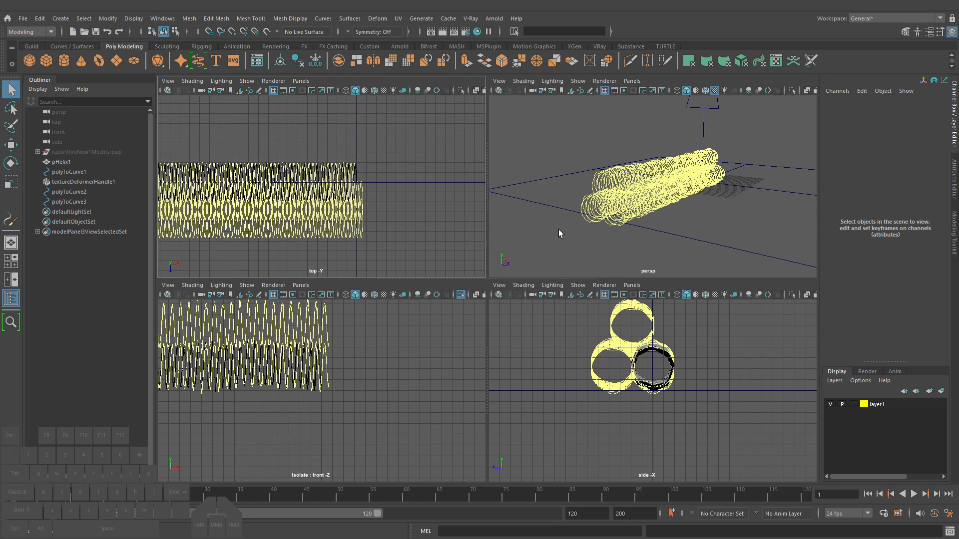
right_click_drag(612, 203, 604, 175, "alt")
key("space")
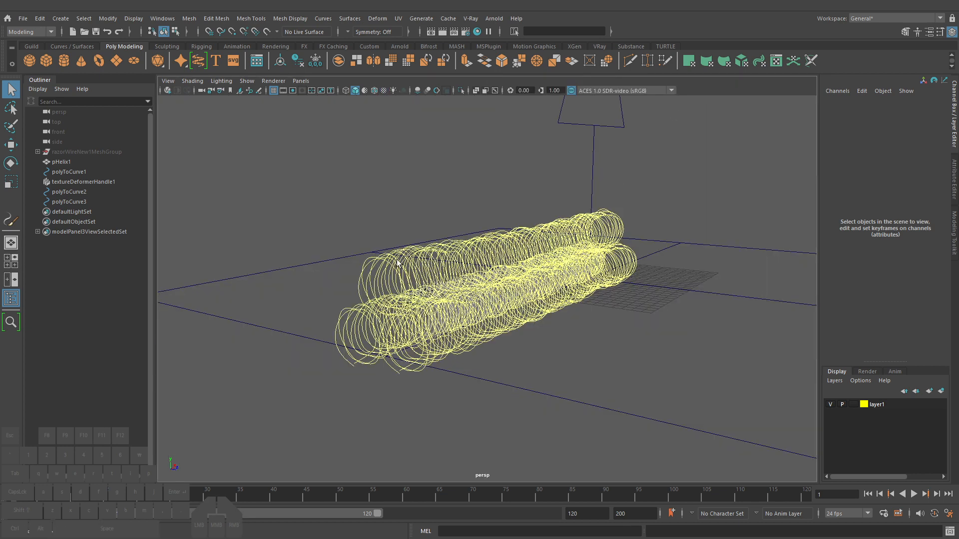
Select the duplicates polyToCurve2 and polyToCurve3 and hide them, undoing an initial deletion
left_click(83, 203)
left_click(83, 192, "ctrl")
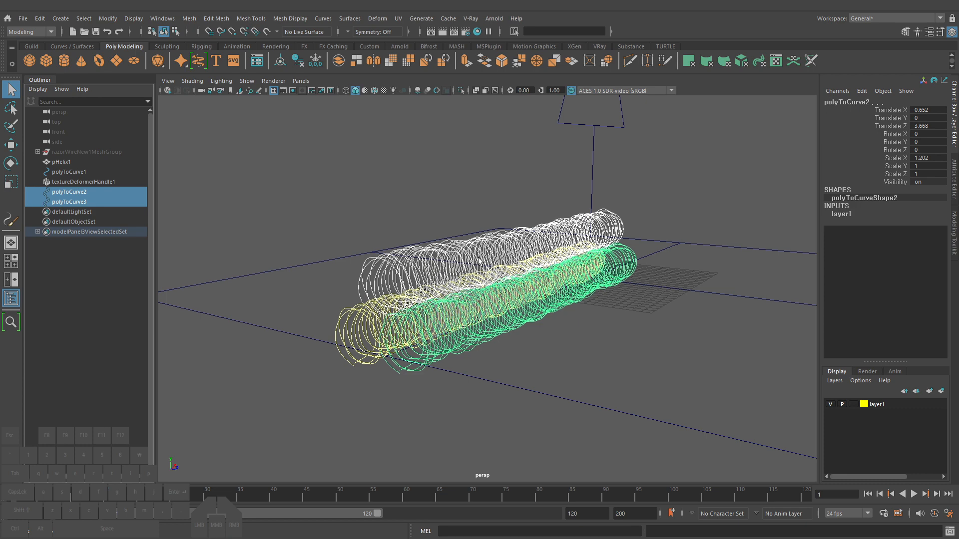
key("Delete")
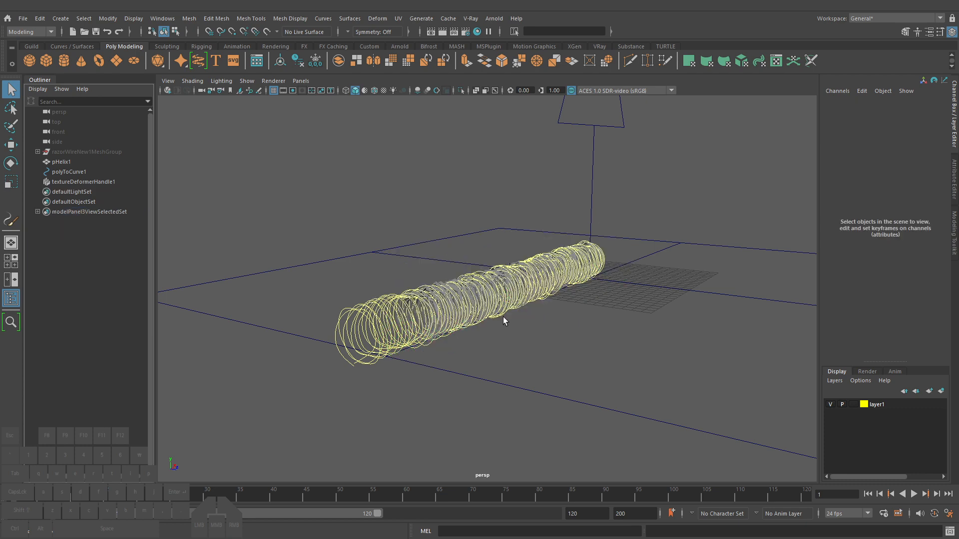
key("ctrl+z")
key("ctrl+h")
left_click(513, 329)
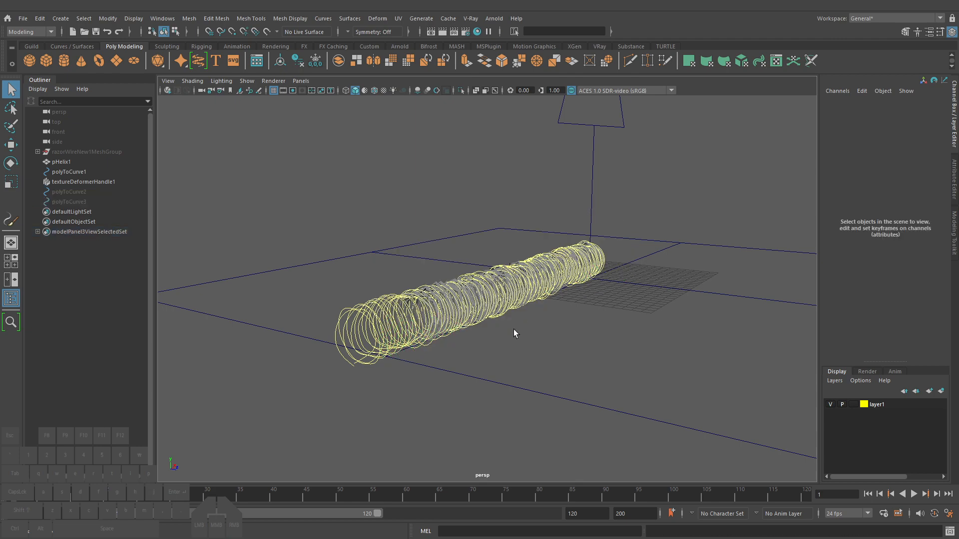
Hide the pHelix1 mesh so only the original curve shows
left_click_drag(513, 329, 534, 326, "alt")
right_click_drag(534, 326, 564, 320, "alt")
middle_click_drag(565, 320, 612, 273, "alt")
left_click(71, 162)
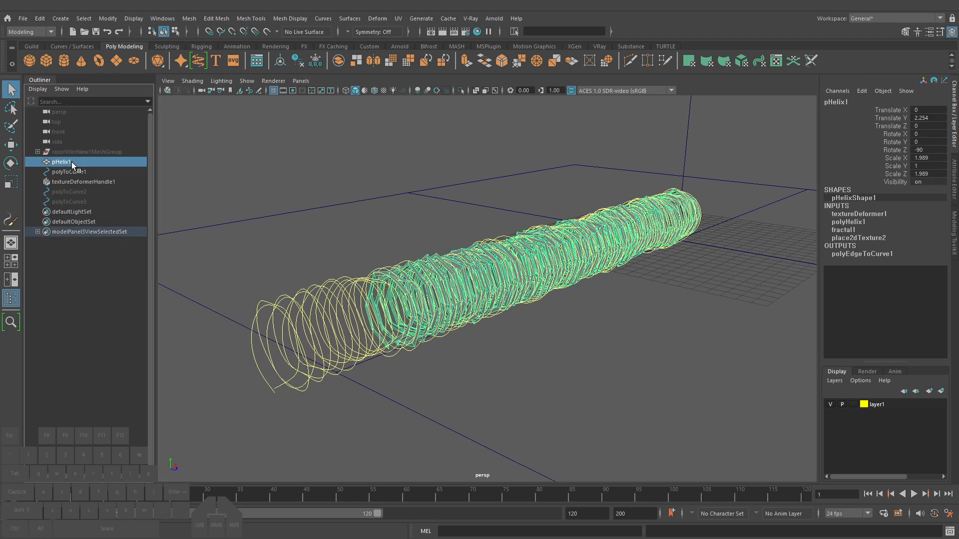
key("h")
Delete the texture deformer handle and the hidden pHelix1 mesh, keeping the three curves
left_click_drag(438, 351, 419, 313)
left_click_drag(525, 312, 489, 277, "alt")
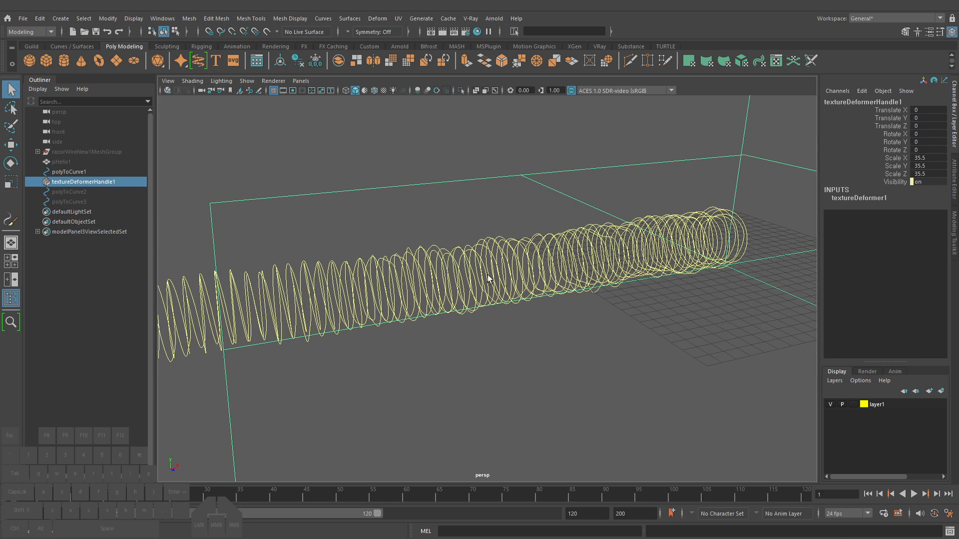
left_click(522, 259)
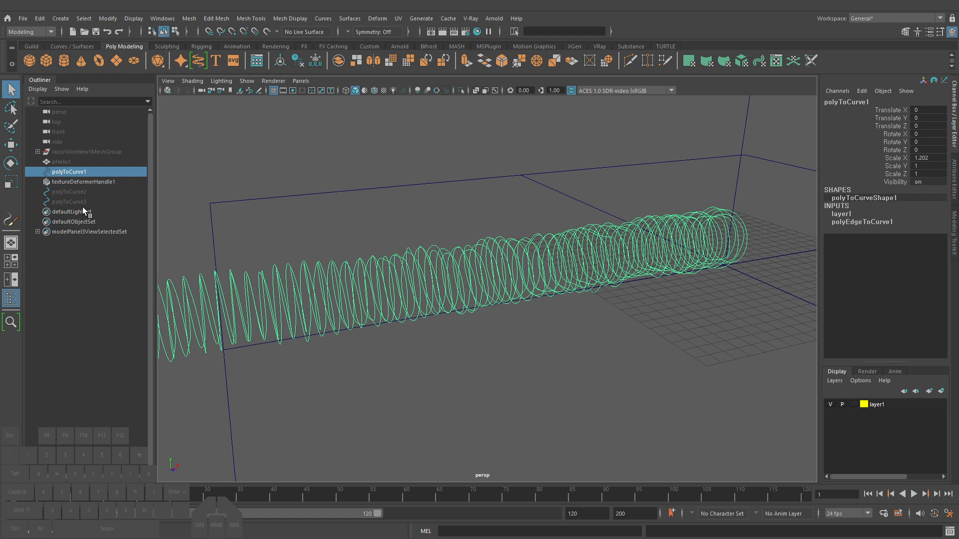
left_click(78, 193, "ctrl")
left_click(77, 180)
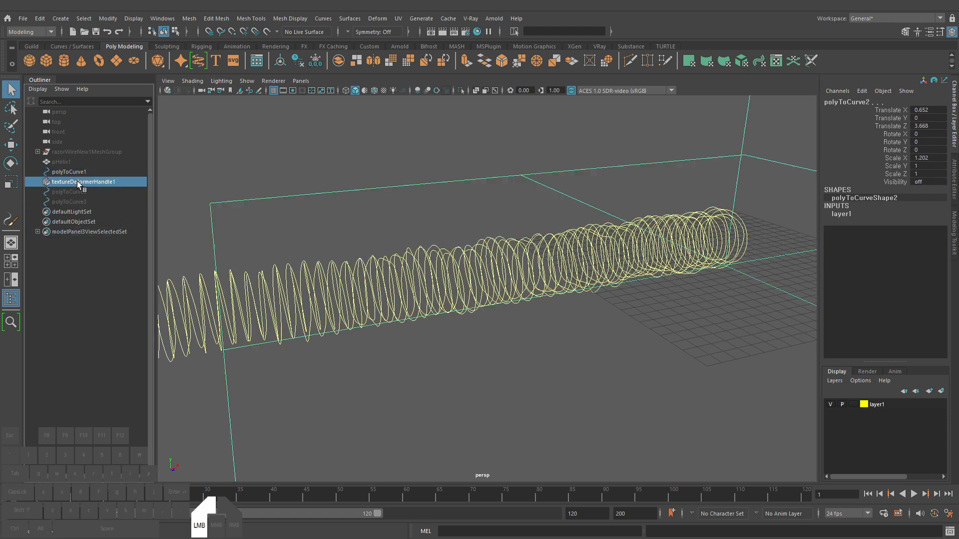
left_click(77, 161, "ctrl")
key("Delete")
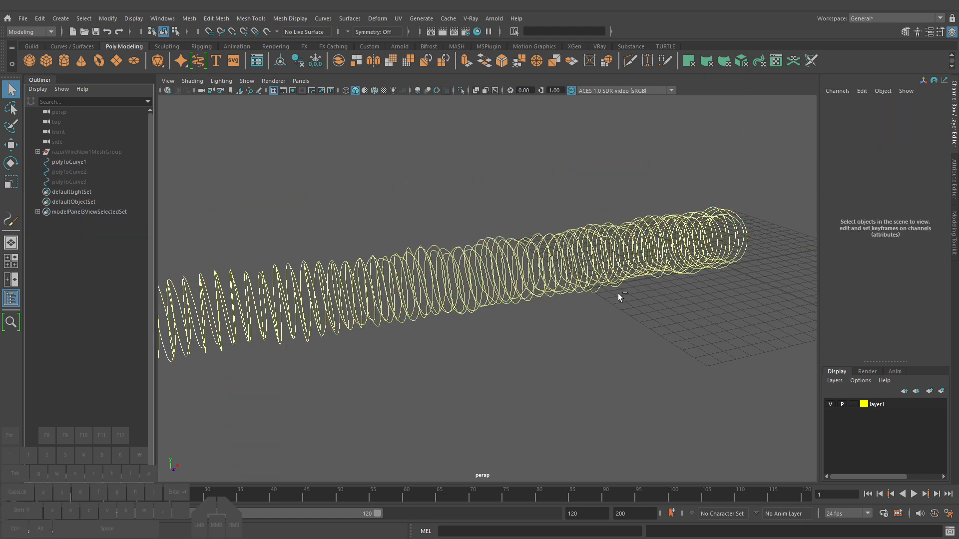
Create a sweep mesh along the polyToCurve1 coil curve
left_click(625, 278)
key("f")
left_click_drag(536, 307, 584, 304, "alt")
mouse_move(584, 304)
right_mouse_down("alt")
mouse_move(563, 311)
mouse_move(573, 314)
right_mouse_up("alt")
middle_click_drag(573, 315, 607, 306, "alt")
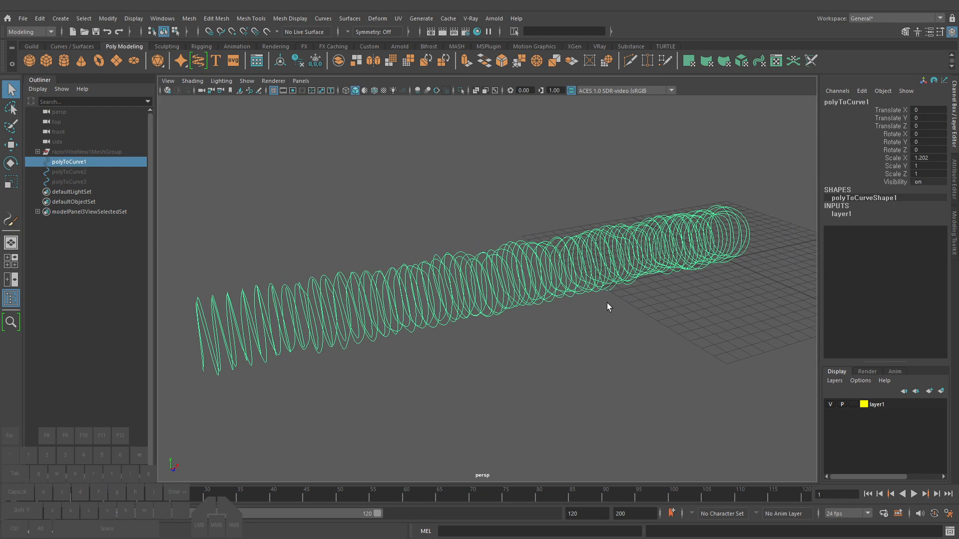
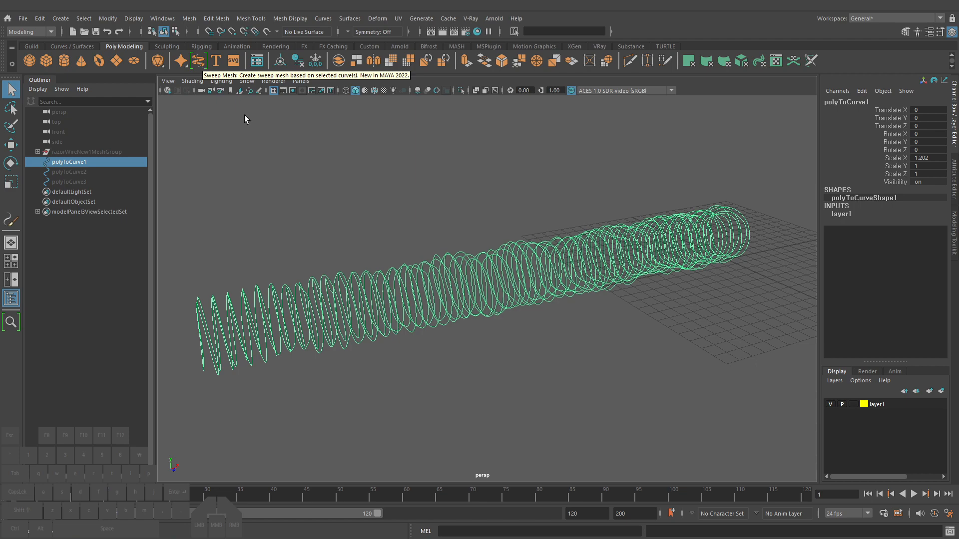
left_click_drag(380, 195, 456, 223, "alt")
middle_click_drag(456, 223, 510, 224, "alt")
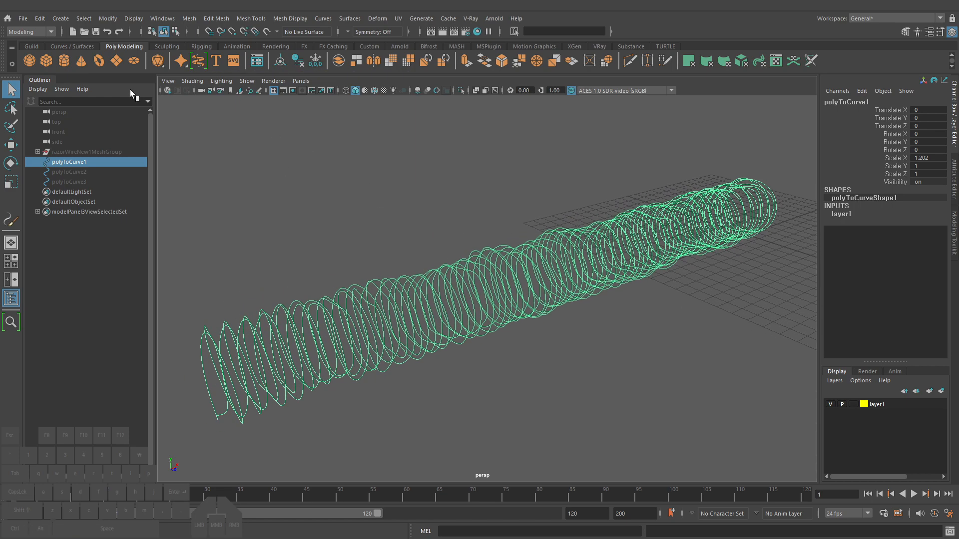
left_click(198, 62)
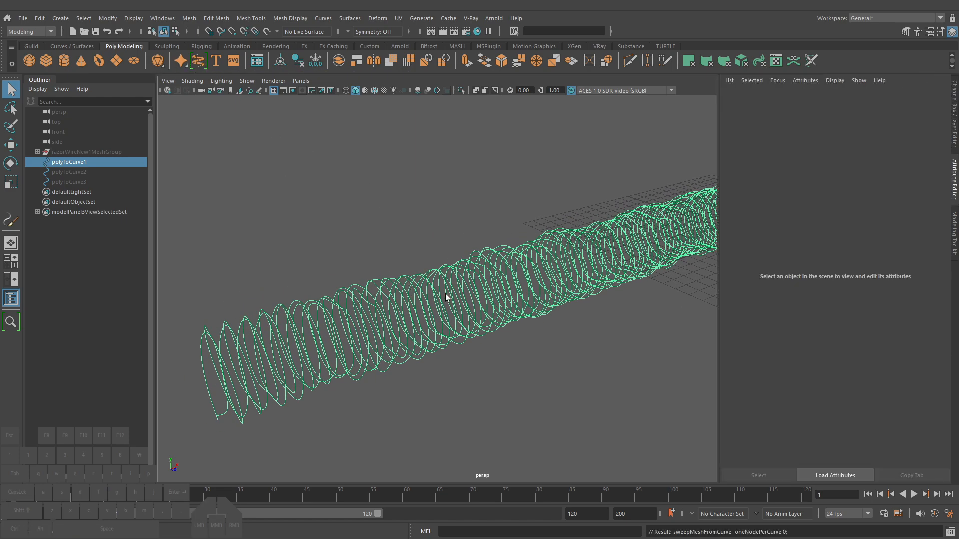
right_click_drag(459, 298, 545, 289, "alt")
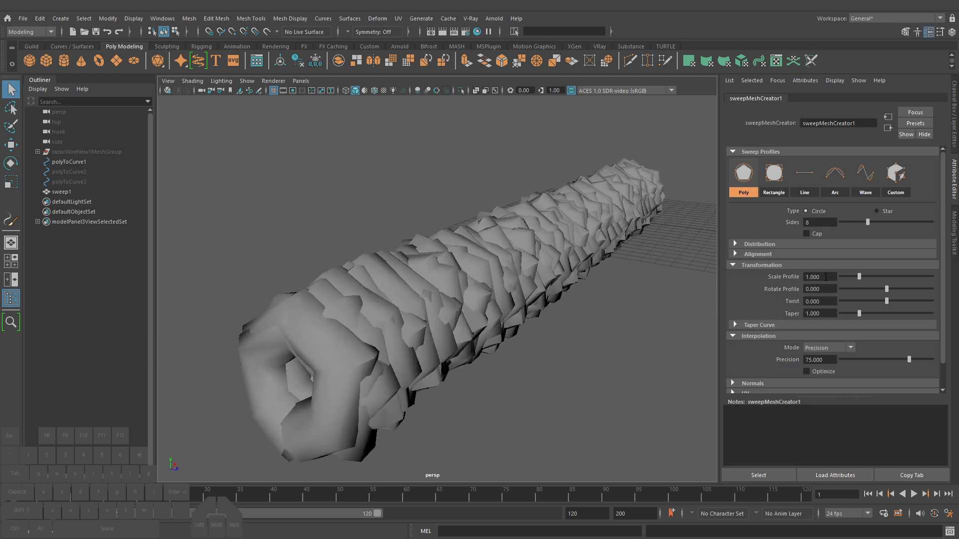
Reduce the sweep's profile scale to 0.1 and show the wireframe over the shaded mesh
left_click_drag(825, 277, 783, 278, "ctrl")
right_click_drag(530, 312, 582, 302, "alt")
middle_click_drag(582, 303, 581, 289, "alt")
right_click_drag(582, 290, 499, 300, "alt")
left_click(374, 91)
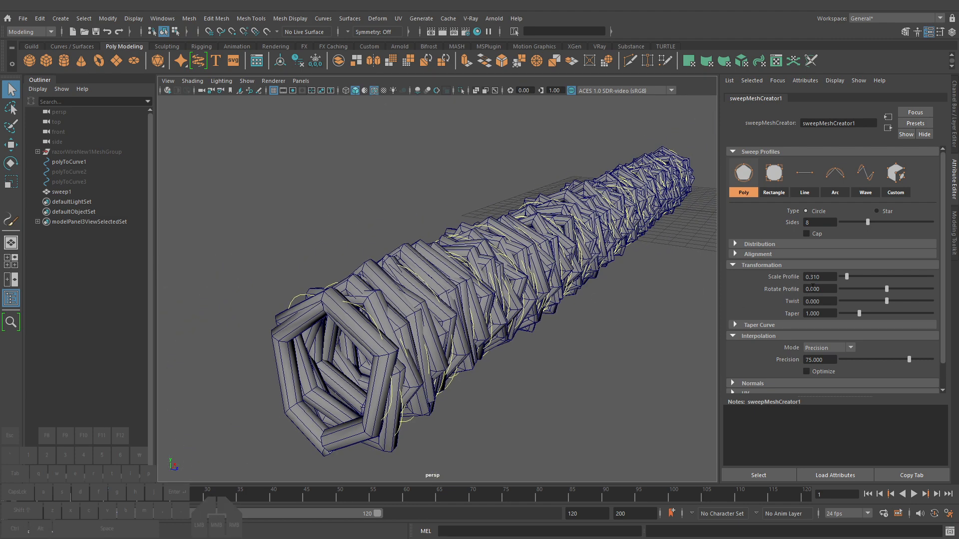
left_click_drag(821, 277, 743, 276)
type("0.1")
key("Return")
right_click_drag(553, 314, 579, 314, "alt")
middle_click_drag(580, 314, 602, 285, "alt")
Thin the wire further by setting the sweep's profile scale to 0.05
left_click_drag(820, 279, 810, 277)
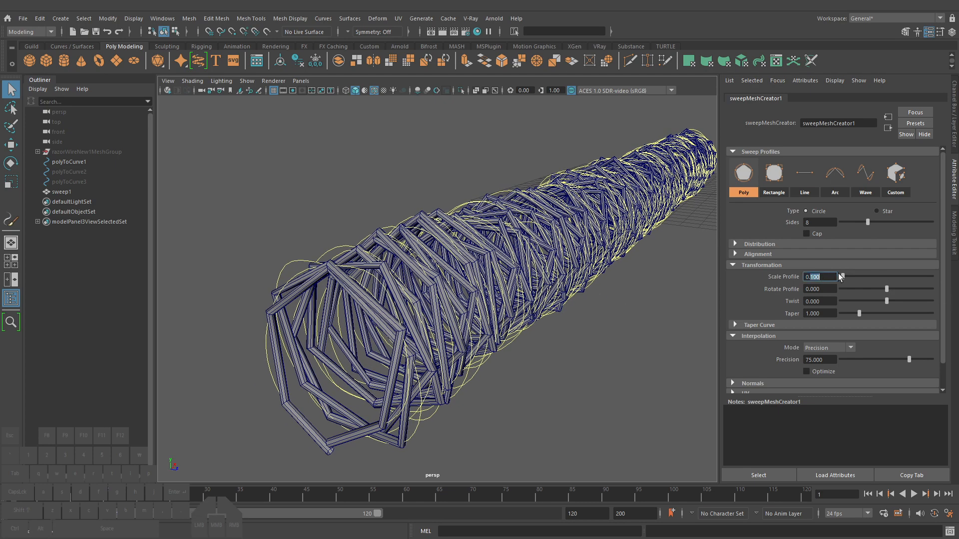
type("05")
key("Return")
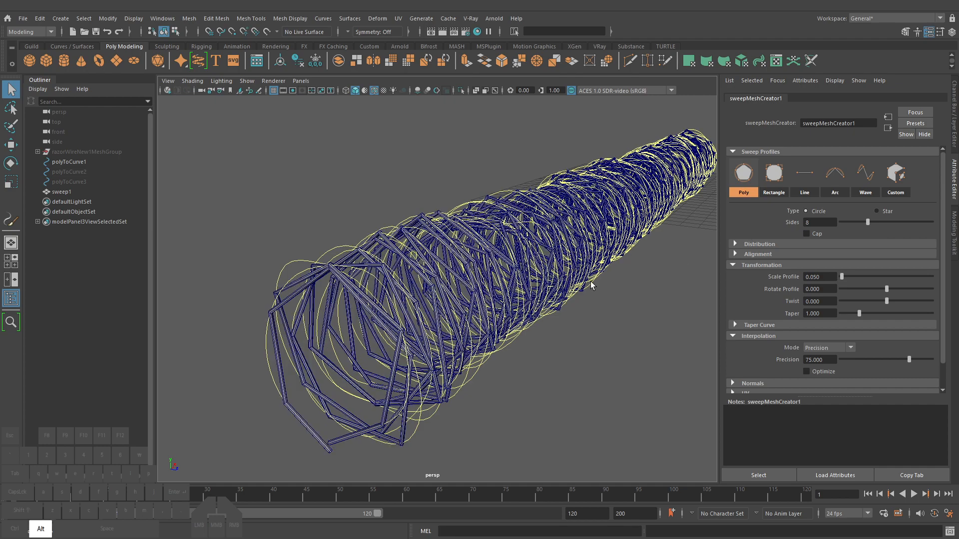
middle_click_drag(598, 309, 564, 307, "alt")
left_click_drag(564, 307, 571, 302, "alt")
right_click_drag(571, 302, 591, 306, "alt")
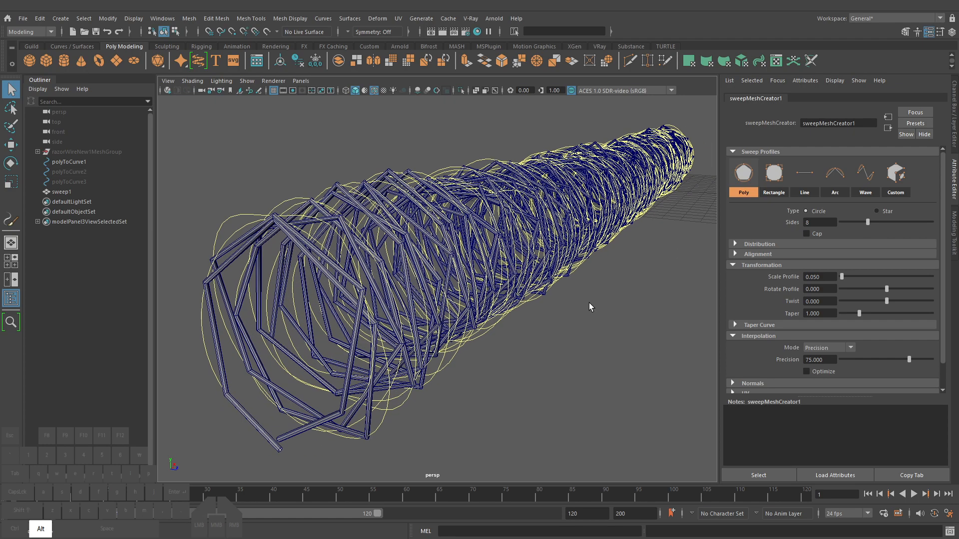
middle_click_drag(591, 306, 597, 284, "alt")
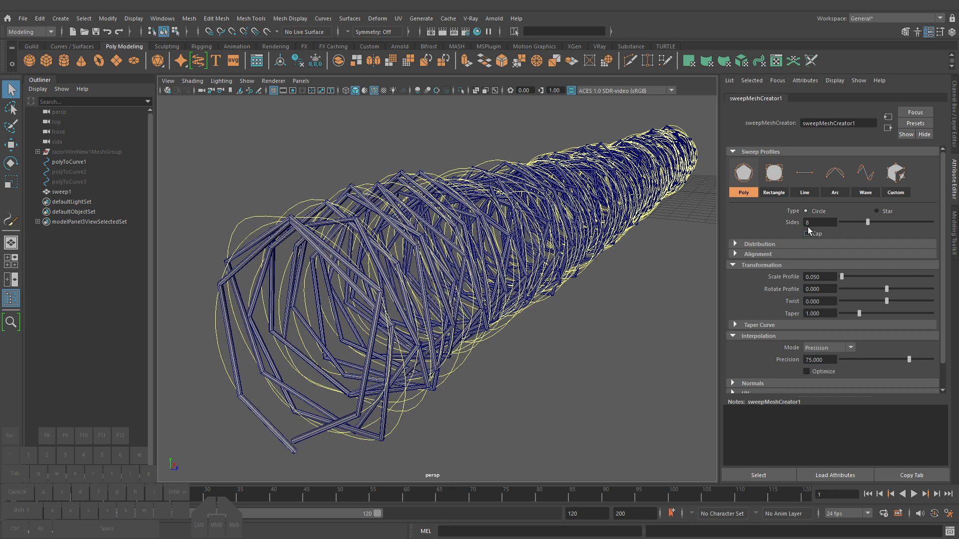
Set the sweep profile to 6 sides and the interpolation precision to 85
left_click(821, 223)
type("6")
key("Return")
middle_click_drag(462, 281, 474, 276, "alt")
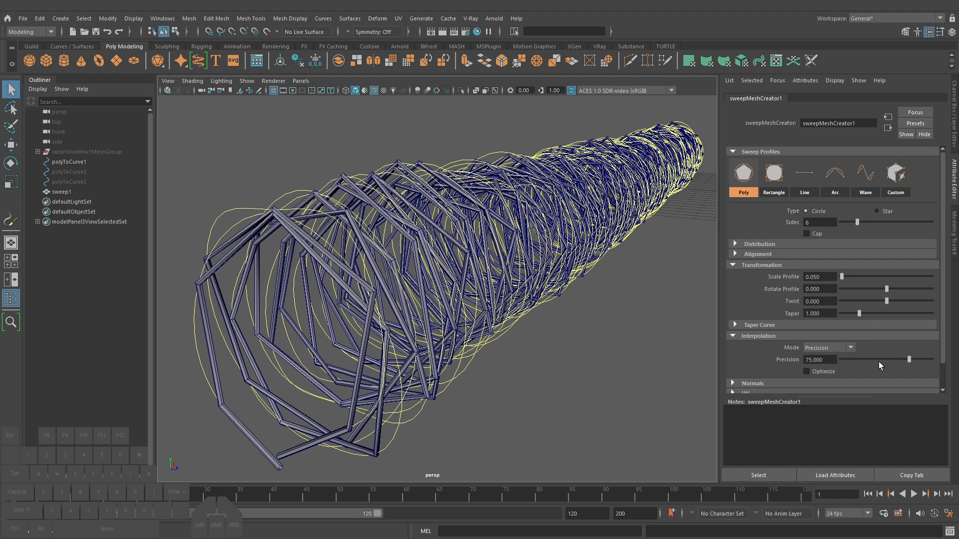
left_click(917, 359)
left_click(921, 361)
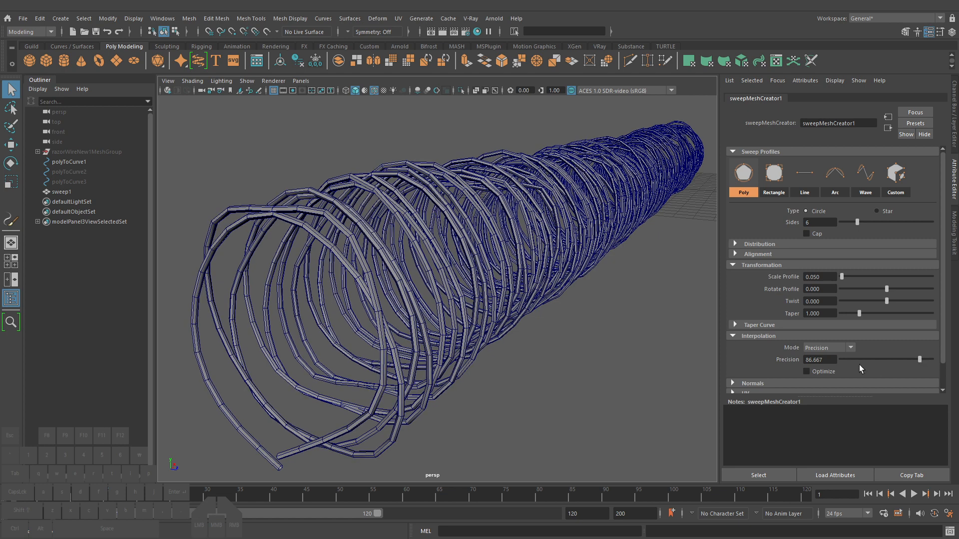
left_click(829, 360)
type("85")
key("Return")
Set the sweep's profile scale to 0.02 and hide the polyToCurve1 curve
right_click_drag(502, 307, 709, 288, "alt")
left_click_drag(814, 277, 830, 277)
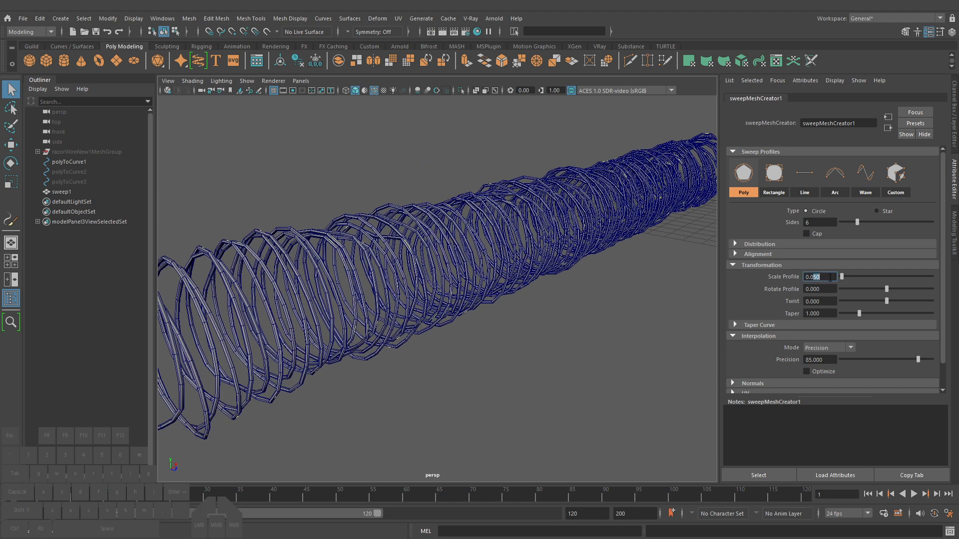
key("Tab")
mouse_move(513, 330)
right_mouse_down("alt")
mouse_move(481, 329)
mouse_move(501, 325)
right_mouse_up("alt")
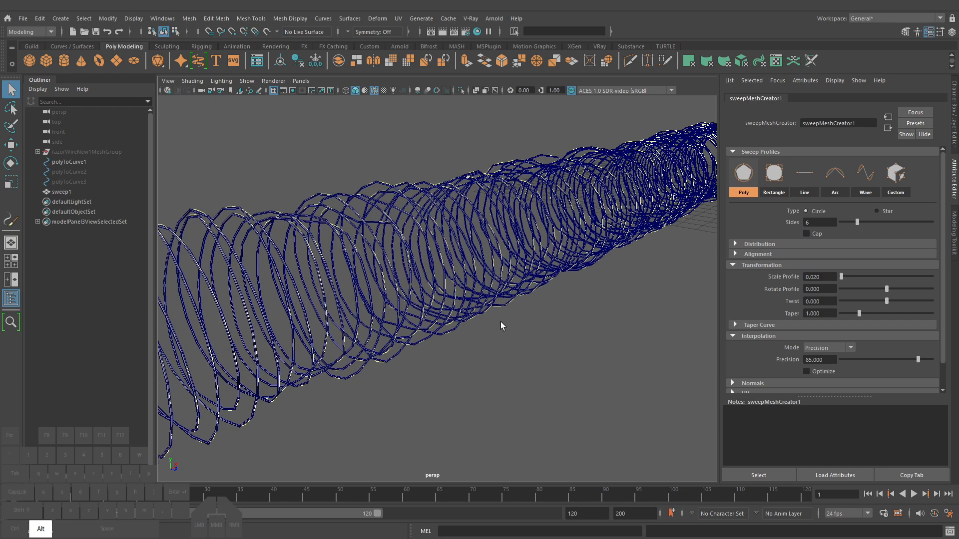
middle_click_drag(501, 325, 499, 314, "alt")
left_click(87, 161)
key("h")
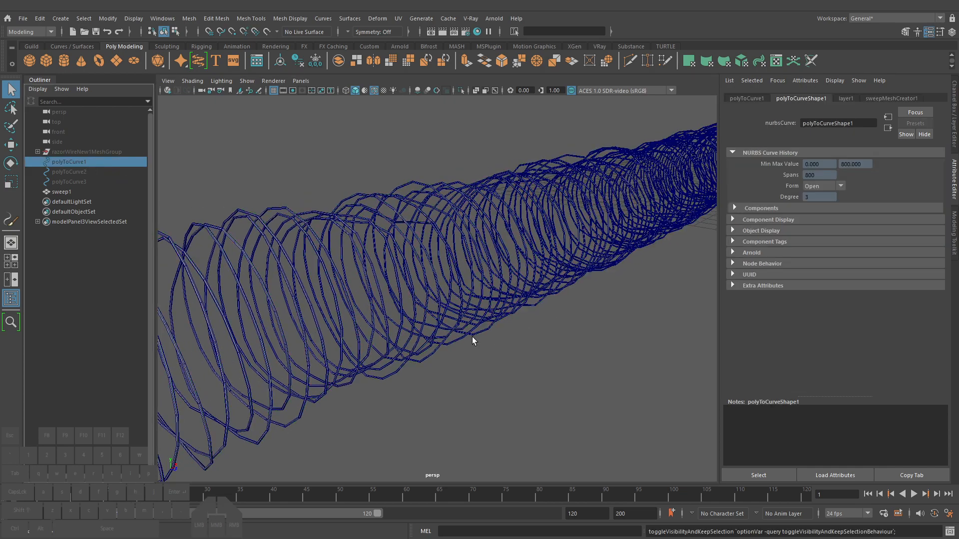
Examine the thickness and faceting of the swept wire coils, selected and deselected, from several angles
left_click(472, 339)
left_click(398, 345)
right_click_drag(440, 352, 392, 361, "alt")
right_click_drag(472, 329, 568, 329, "alt")
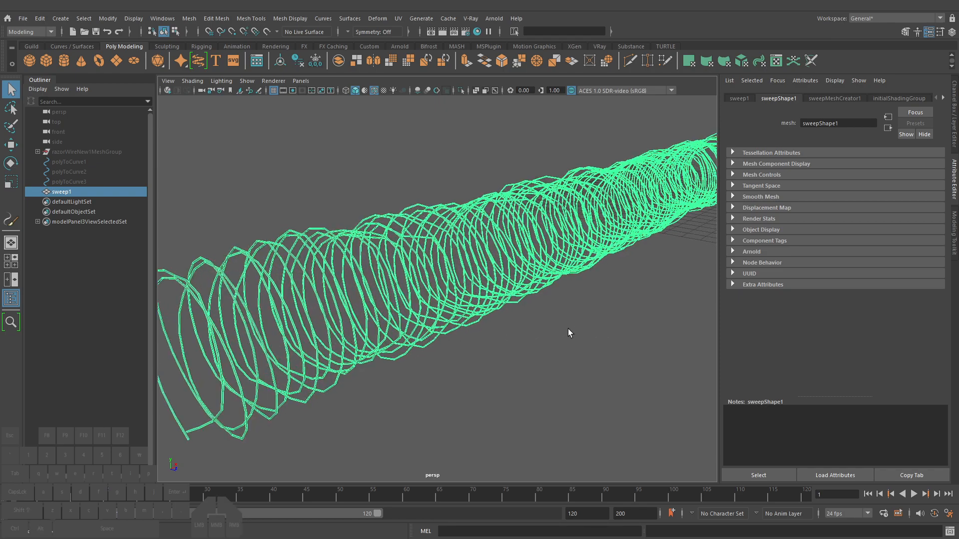
left_click(553, 347)
left_click(485, 312)
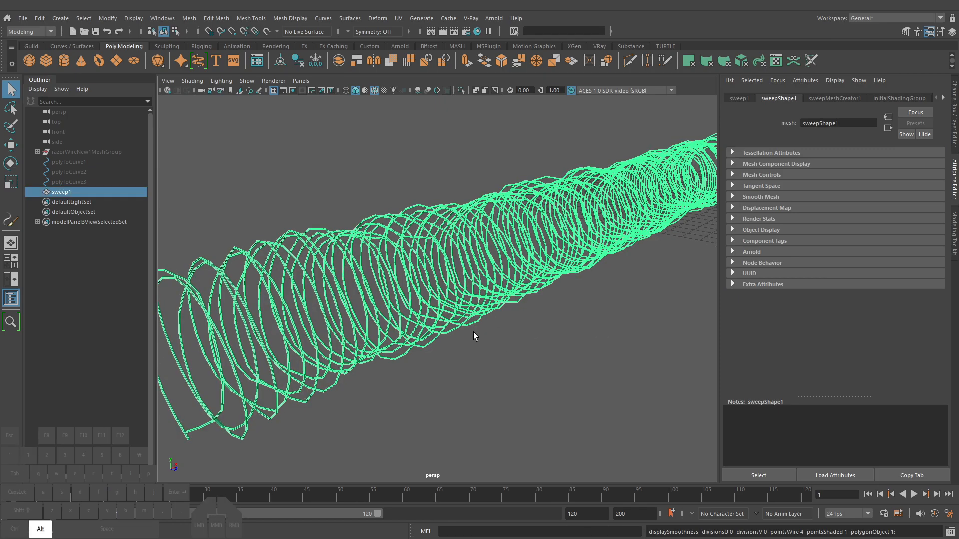
mouse_move(472, 332)
right_mouse_down("alt")
mouse_move(643, 331)
mouse_move(461, 333)
right_mouse_up("alt")
left_click(608, 312)
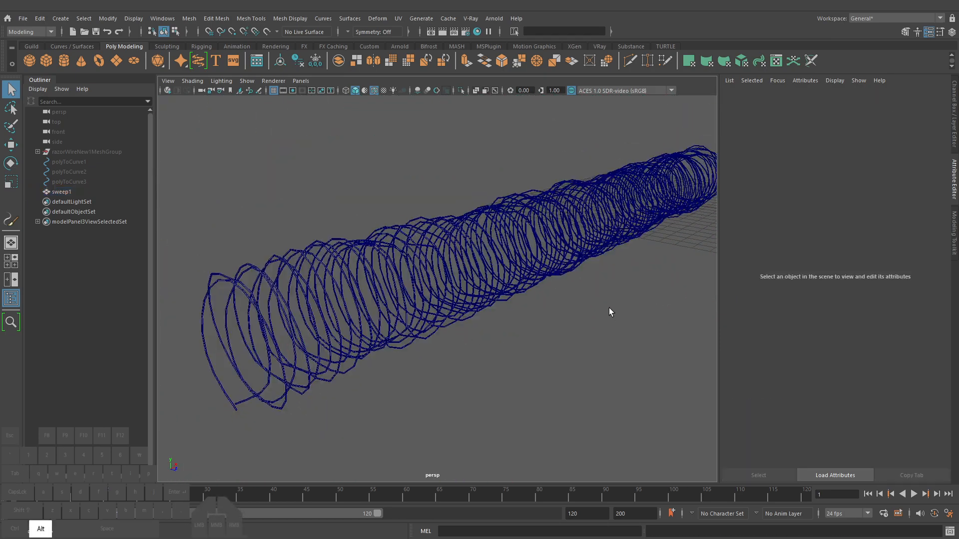
left_click_drag(608, 312, 561, 316, "alt")
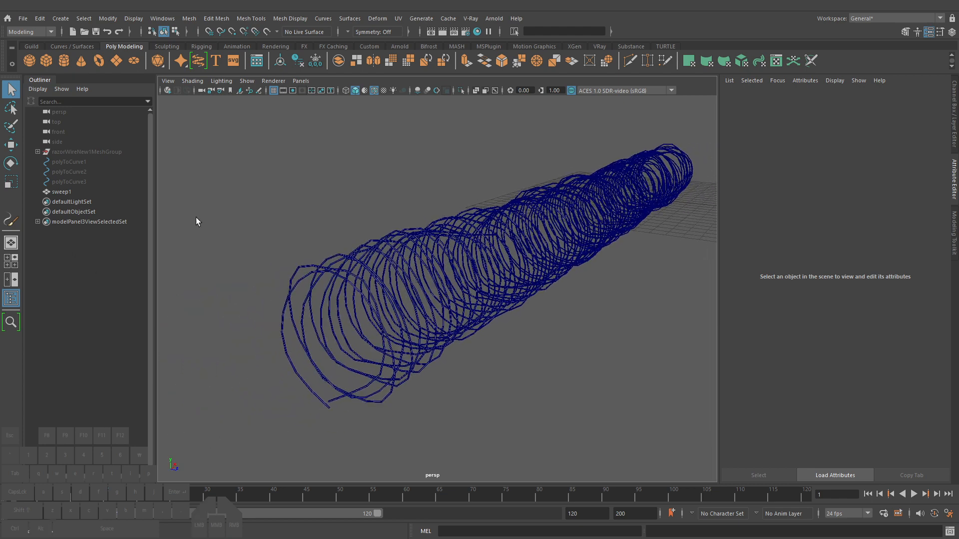
Reduce the sweep1 mesh's profile to 5 sides
left_click(89, 191)
left_click(825, 98)
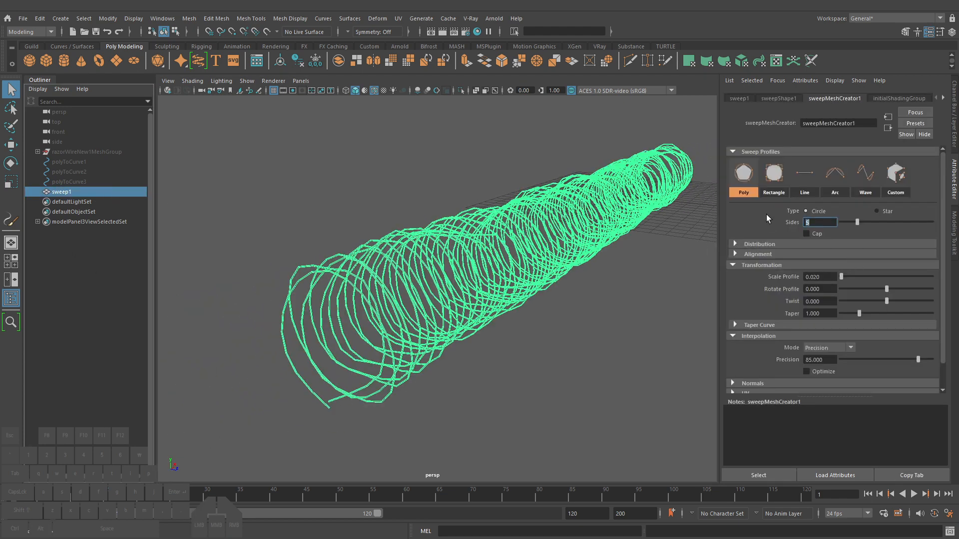
left_click(555, 318)
left_click_drag(557, 317, 551, 265, "alt")
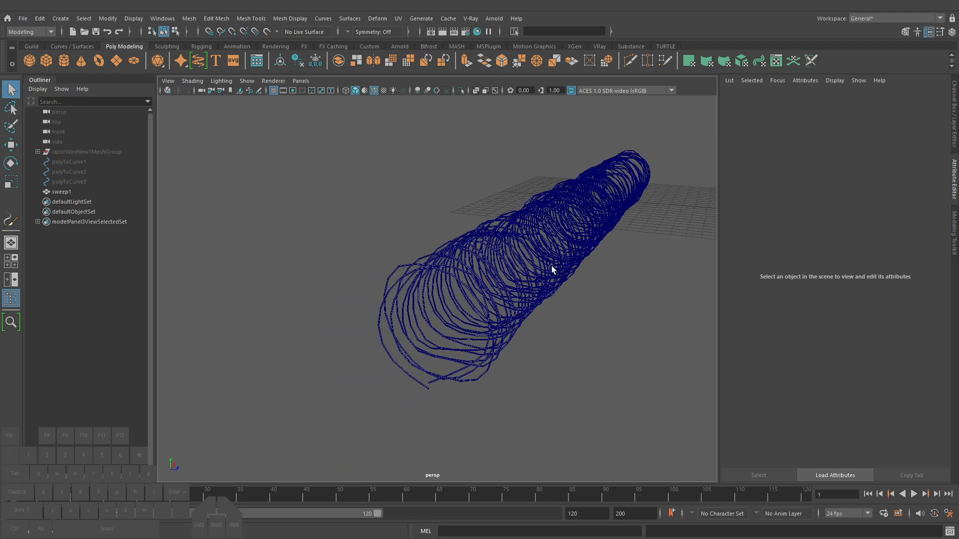
Try rotating the swept wire coil about its length, and undo the rotation
left_click(552, 266)
key("e")
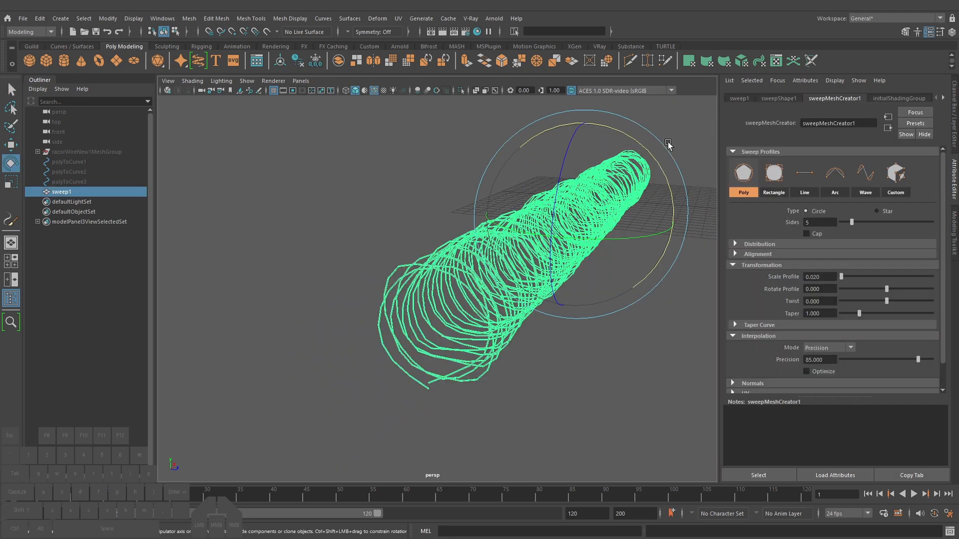
left_click_drag(632, 139, 664, 250)
key("q")
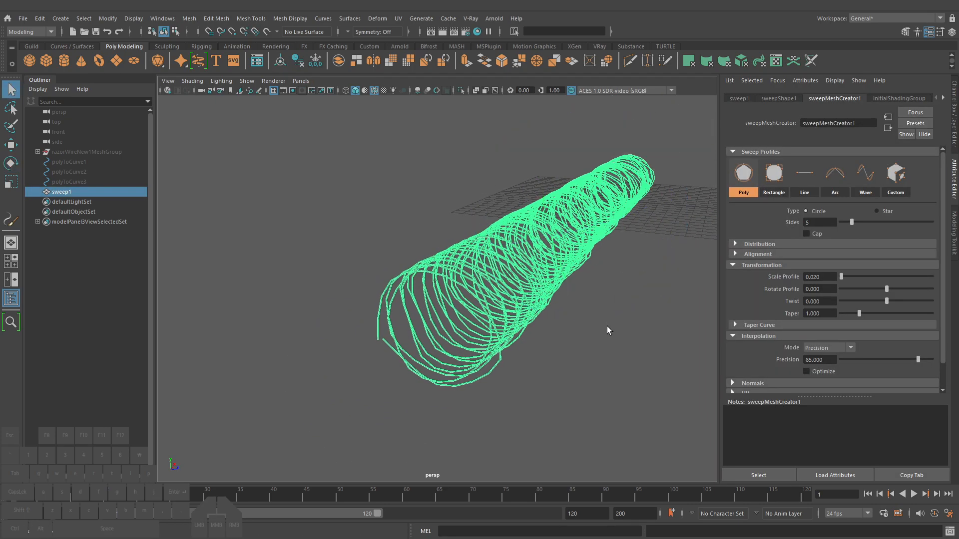
left_click(608, 330)
left_click_drag(608, 330, 606, 309, "alt")
key("ctrl+z")
key("ctrl+z")
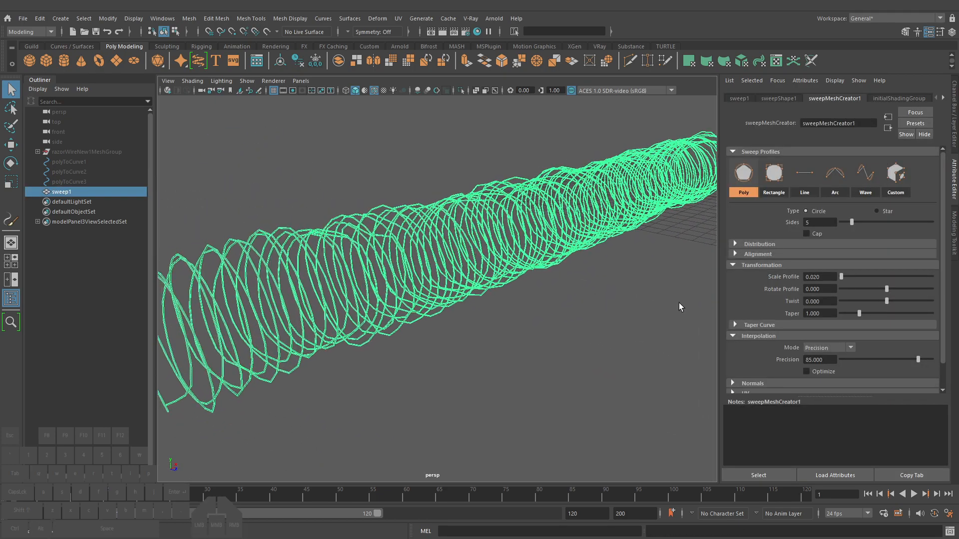
Set the sweep's interpolation precision to 90 and turn off the wireframe overlay on the shaded mesh
left_click(582, 298)
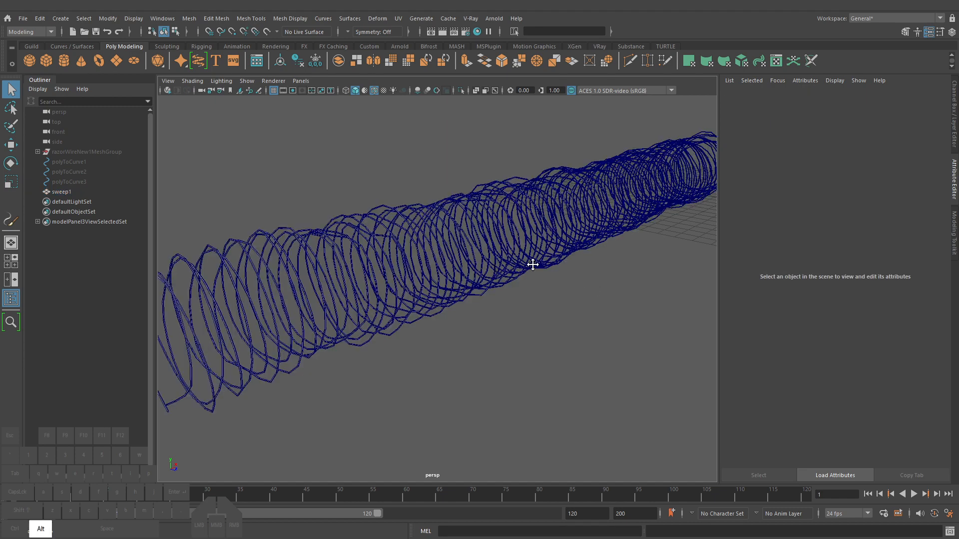
left_click_drag(529, 262, 505, 260, "alt")
right_click_drag(431, 136, 578, 229, "alt")
left_click(534, 236)
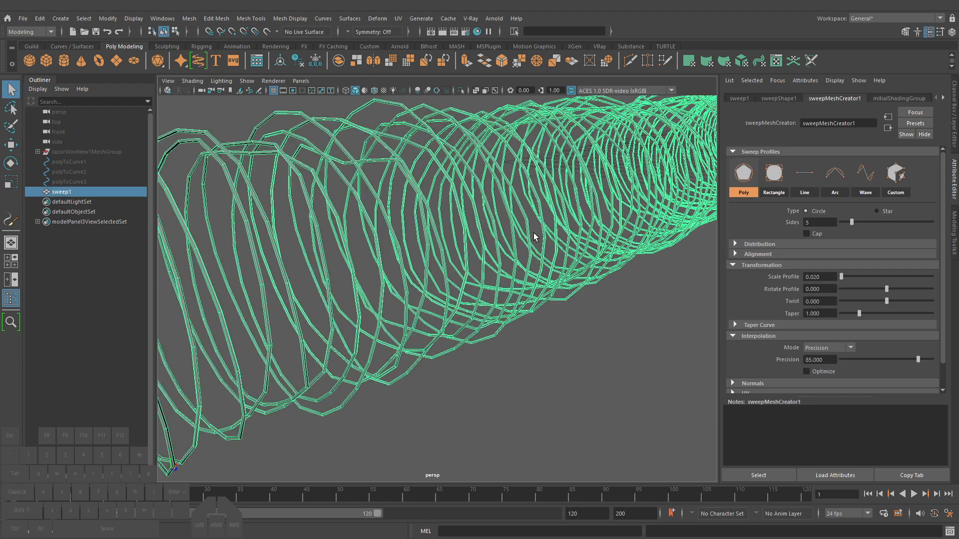
left_click(819, 359)
type("90")
key("Return")
left_click(561, 371)
right_click_drag(600, 348, 544, 341, "alt")
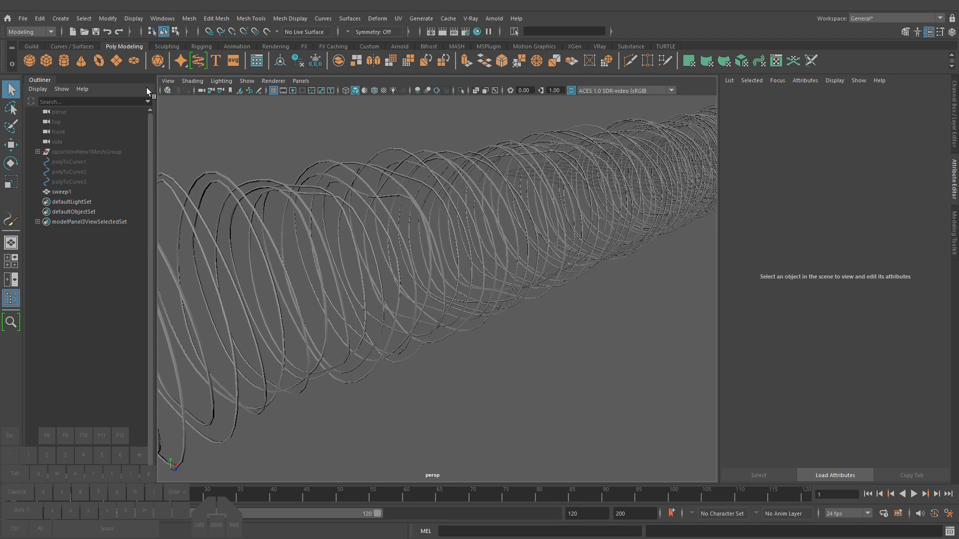
Create a polygon cube and flatten it into a thin plate with a Y scale of about 0.039
left_click(46, 60)
key("f")
left_click_drag(542, 272, 549, 306, "alt")
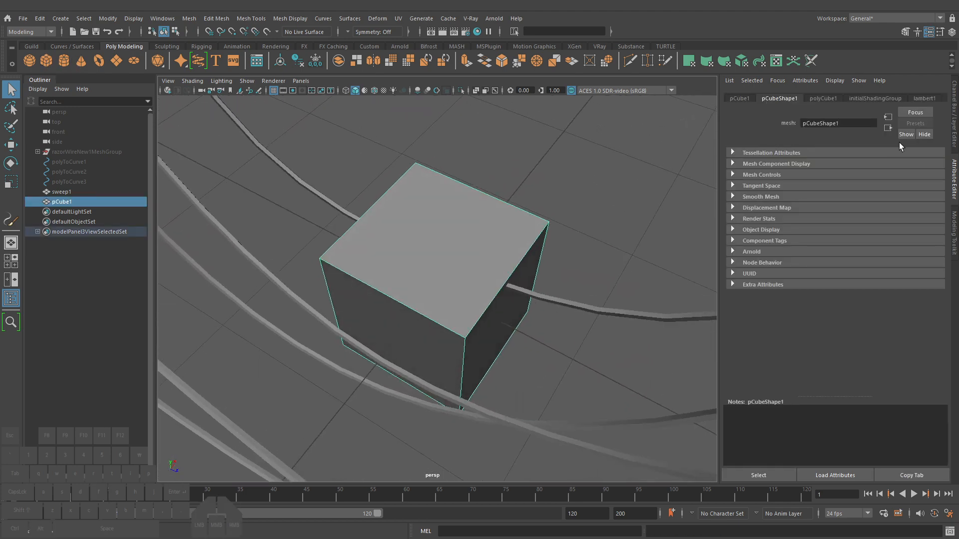
left_click(953, 126)
key("r")
left_click_drag(480, 227, 567, 299)
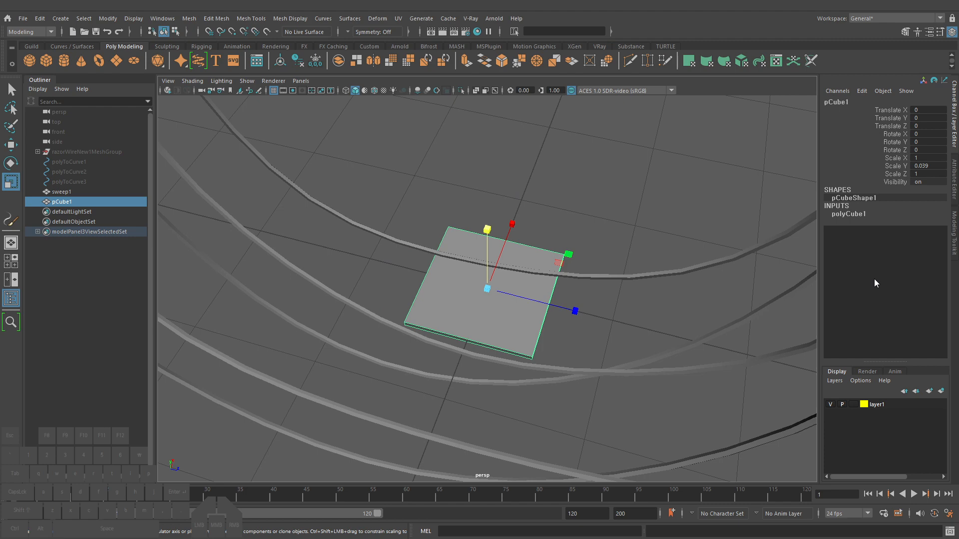
Set the flattened cube's width subdivisions to 5
left_click(844, 214)
left_click(882, 246)
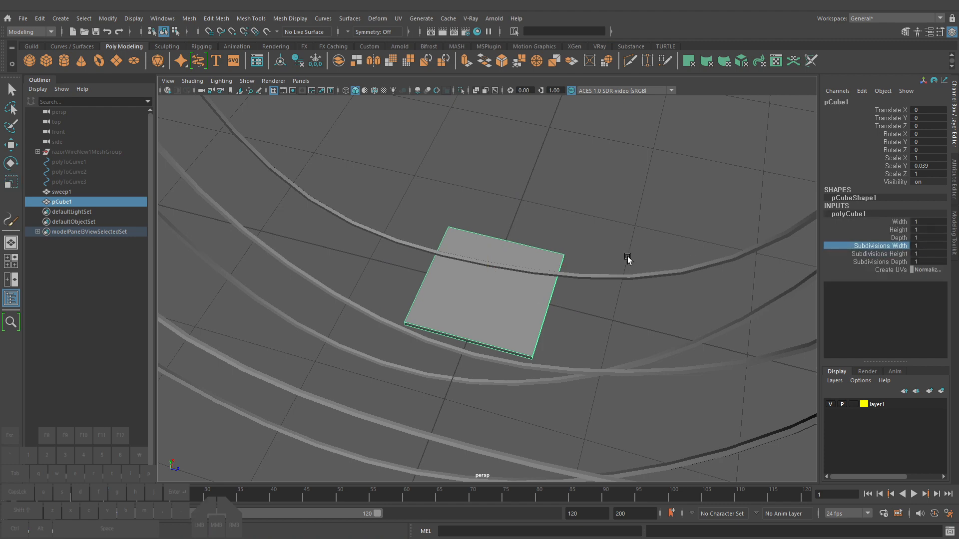
middle_click_drag(627, 256, 647, 257)
left_click_drag(646, 261, 584, 264, "alt")
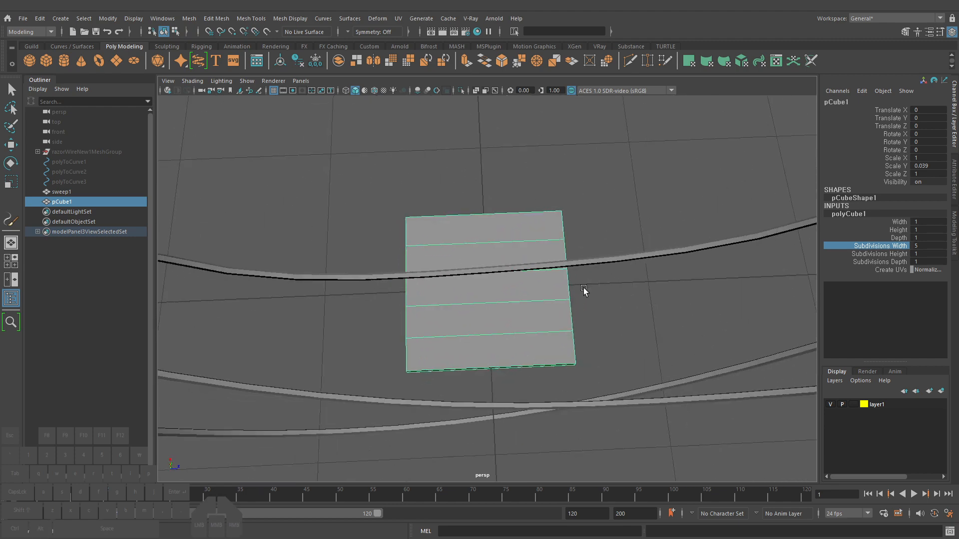
Reset the Scale tool's pivot and scale the plate's two middle vertex rows inward along Z to form a narrow waist
key("F9")
left_click_drag(598, 314, 353, 266)
left_click_drag(562, 302, 547, 296, "alt")
key("r")
key("r")
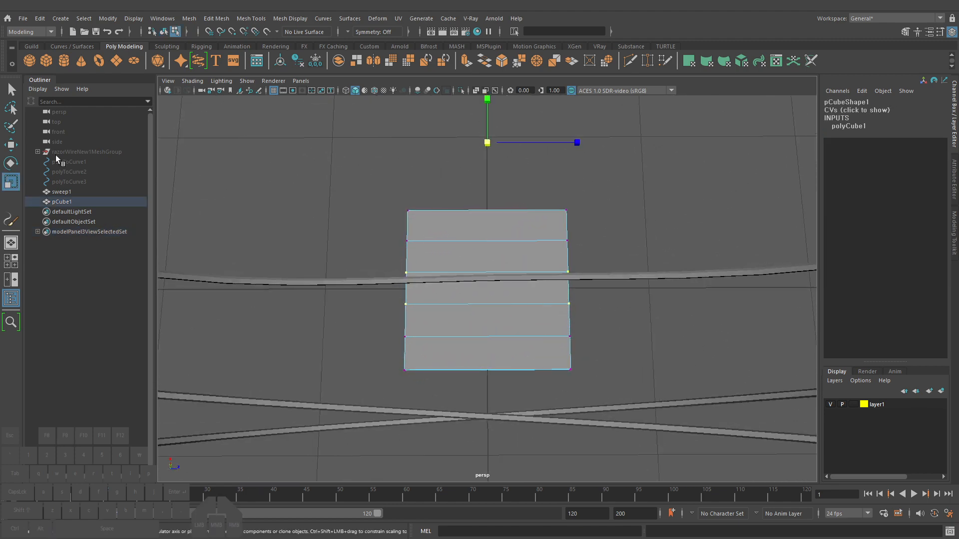
double_click(11, 181)
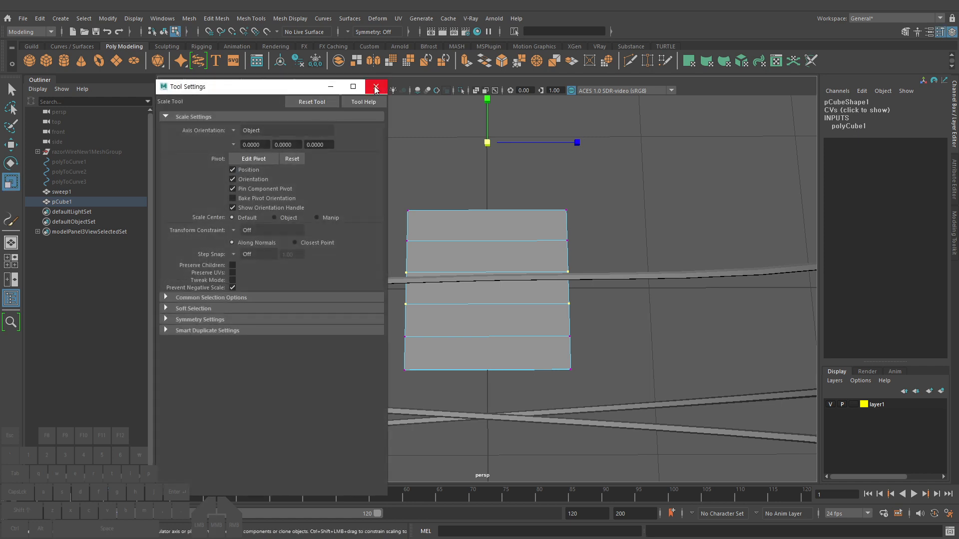
left_click(292, 159)
left_click(376, 87)
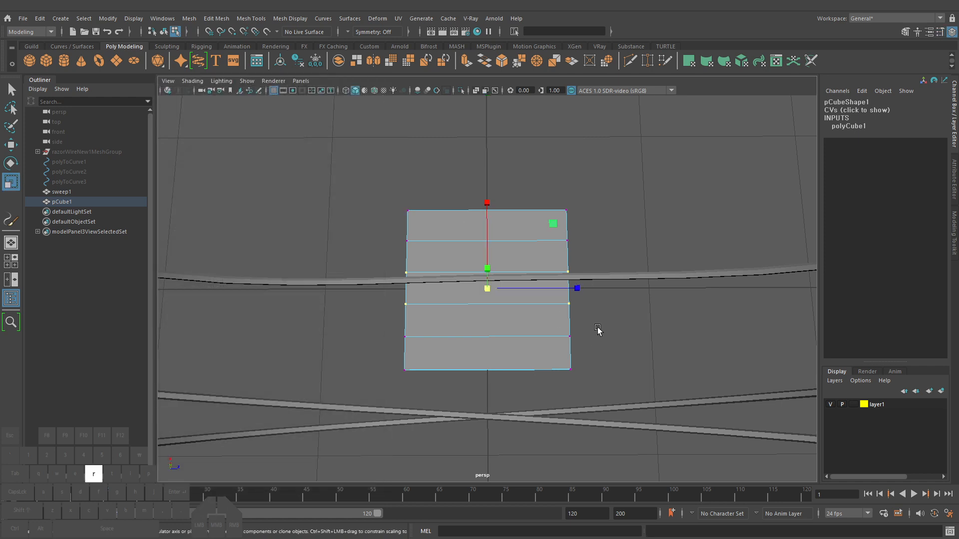
left_click_drag(577, 288, 538, 294)
Scale the plate's four inner vertex rows further inward along Z and reduce the whole plate's X scale to about 0.527
left_click_drag(602, 349, 357, 223)
key("r")
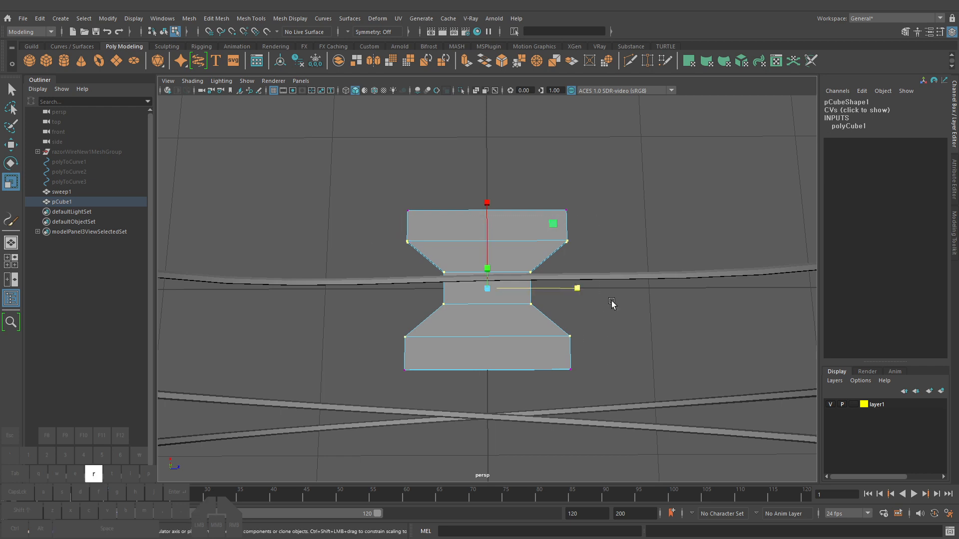
left_click_drag(577, 288, 526, 288)
key("q")
key("F8")
key("r")
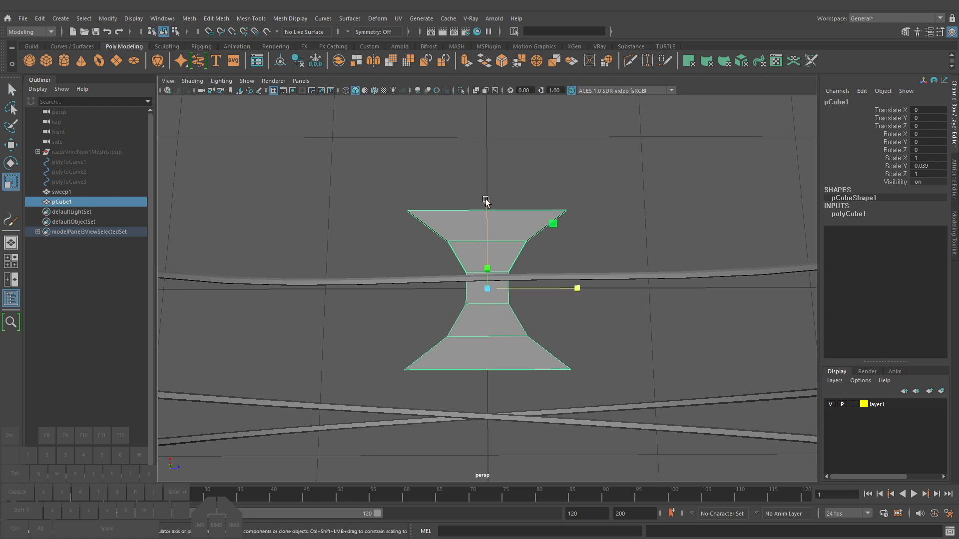
left_click_drag(487, 203, 488, 244)
key("q")
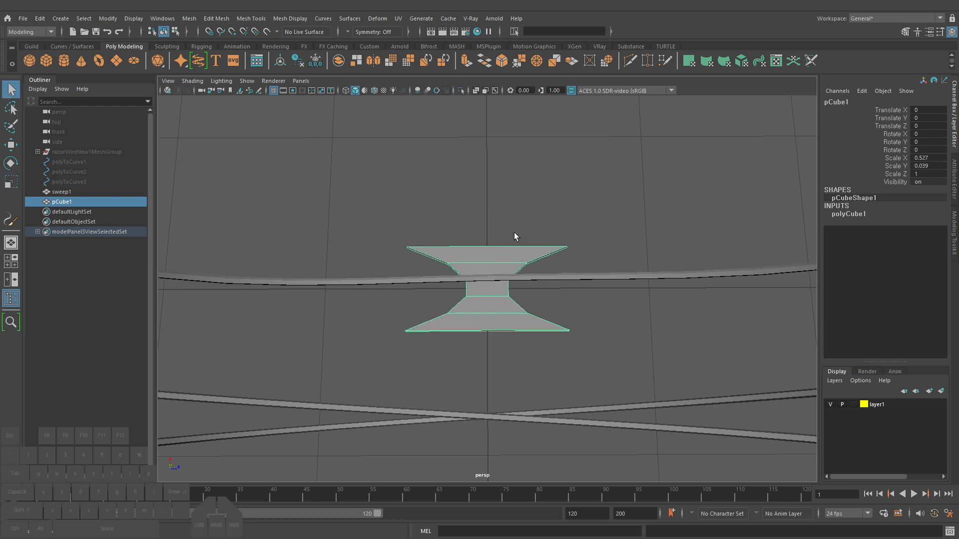
Switch to the browser to compare the blade shape with the razor wire reference photo and slightly readjust the plate's X scale in Maya
key("alt+Tab")
left_click(343, 11)
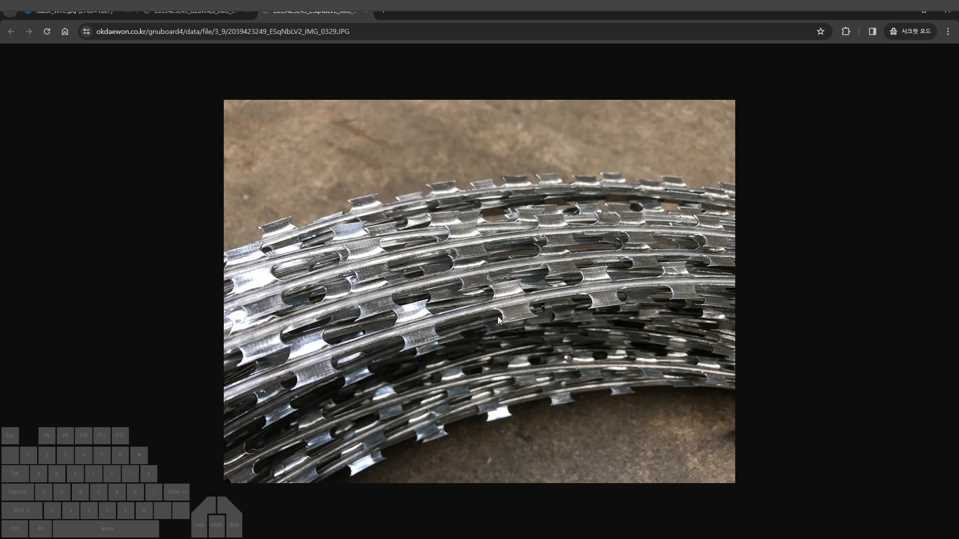
key("alt+Tab")
key("r")
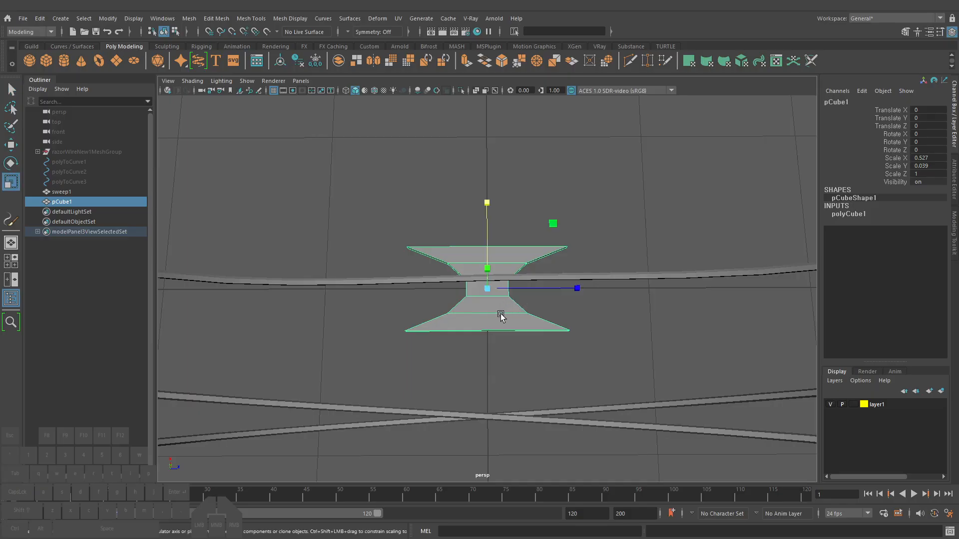
left_click_drag(487, 203, 488, 195)
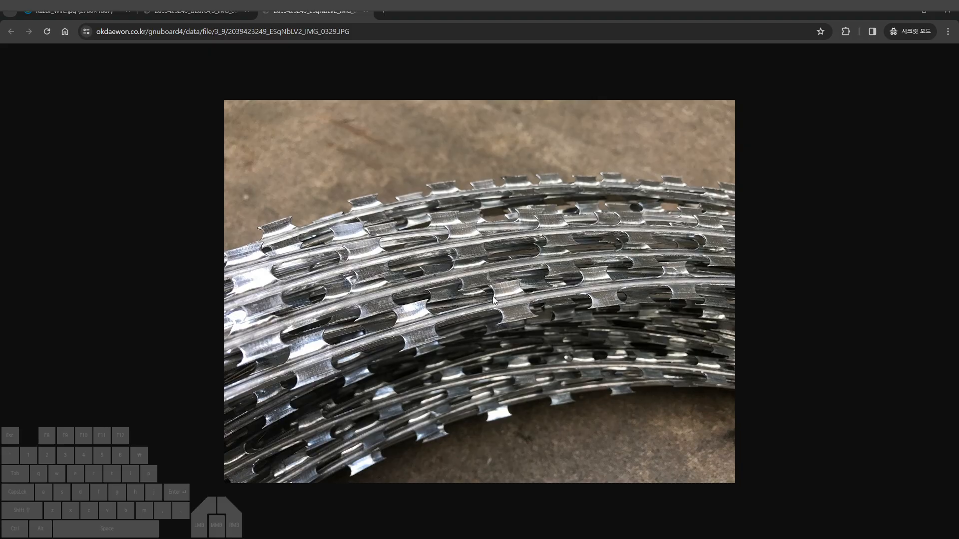
key("alt+Tab")
Undo the plate's X scaling and all the waist shaping back to the plain flat plate
key("z")
key("z")
key("z")
key("z")
key("z")
key("z")
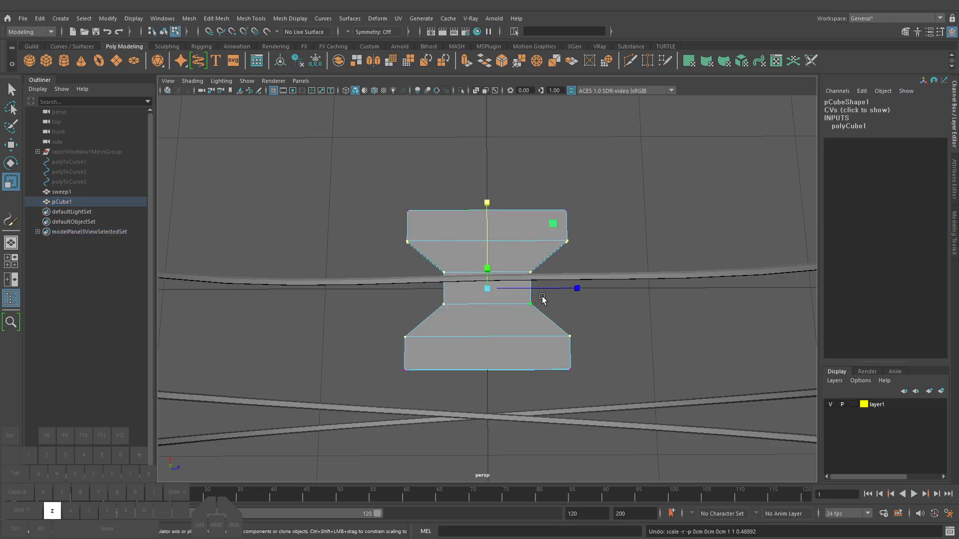
key("z")
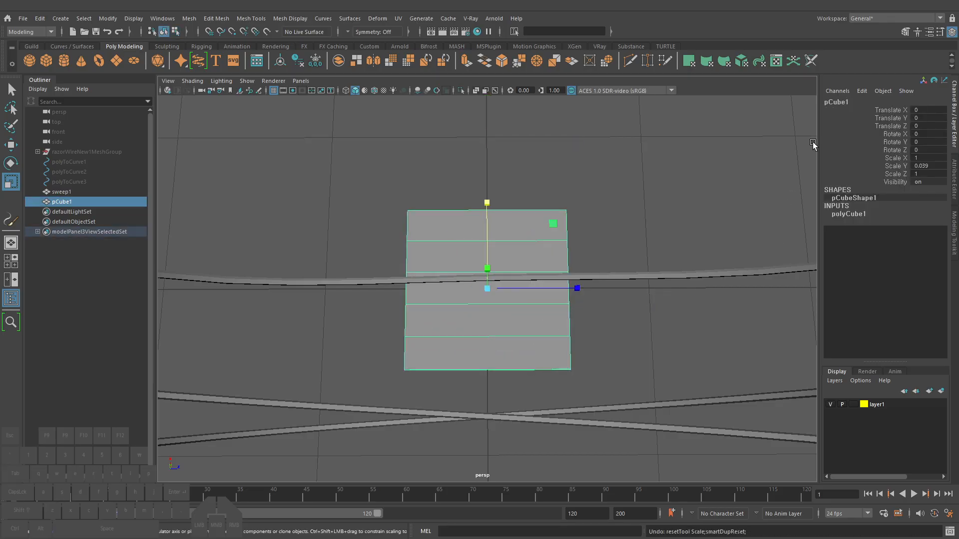
Set the flattened cube's width subdivisions to 6
left_click(865, 218)
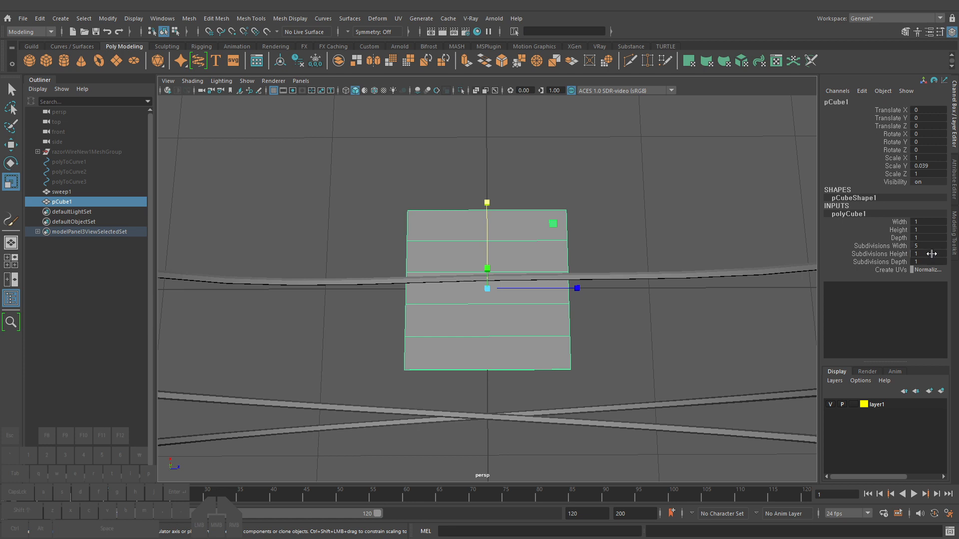
double_click(931, 245)
key("Return")
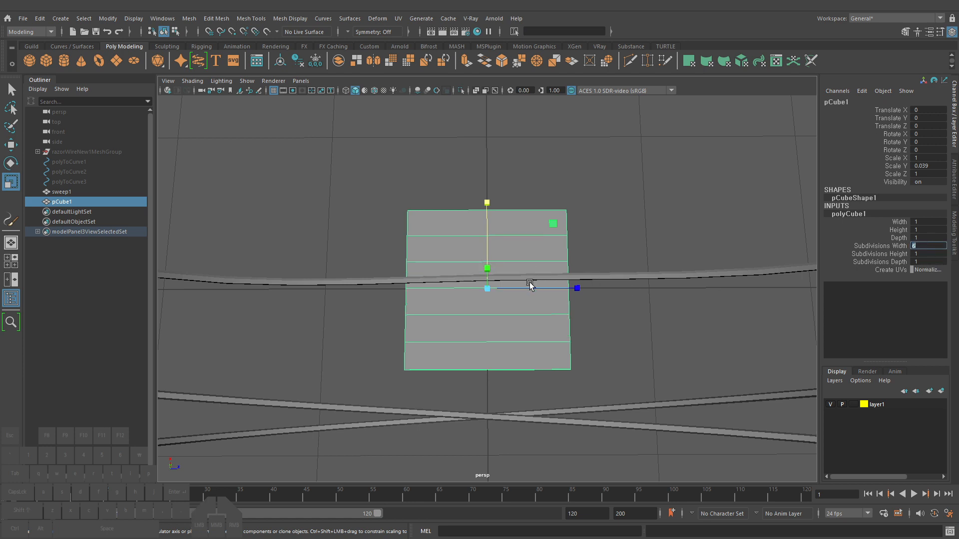
Reset the Scale tool's pivot and scale the two vertex rows on each side of the middle row inward along Z
right_click_drag(530, 283, 619, 271, "alt")
key("F9")
left_click_drag(596, 229, 333, 273)
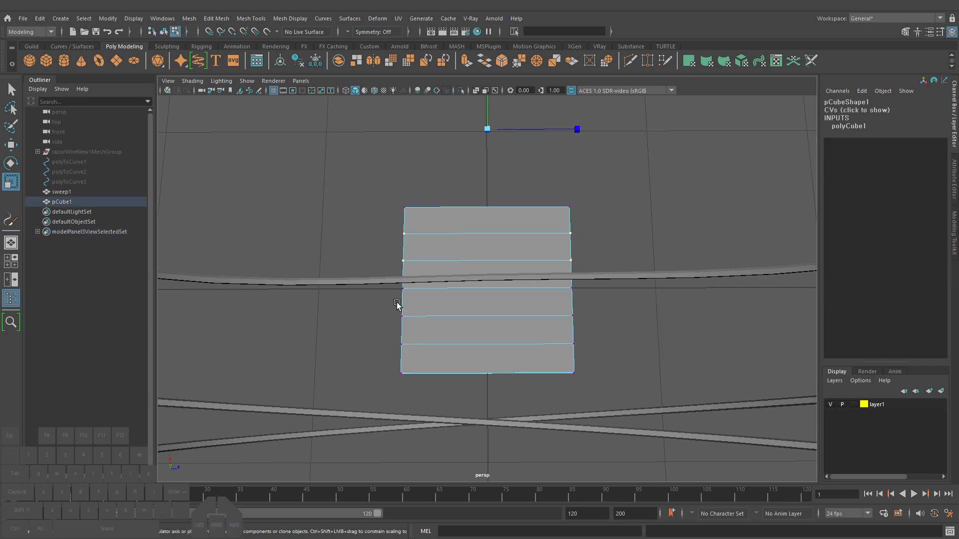
left_click_drag(380, 302, 609, 360, "shift")
double_click(18, 188)
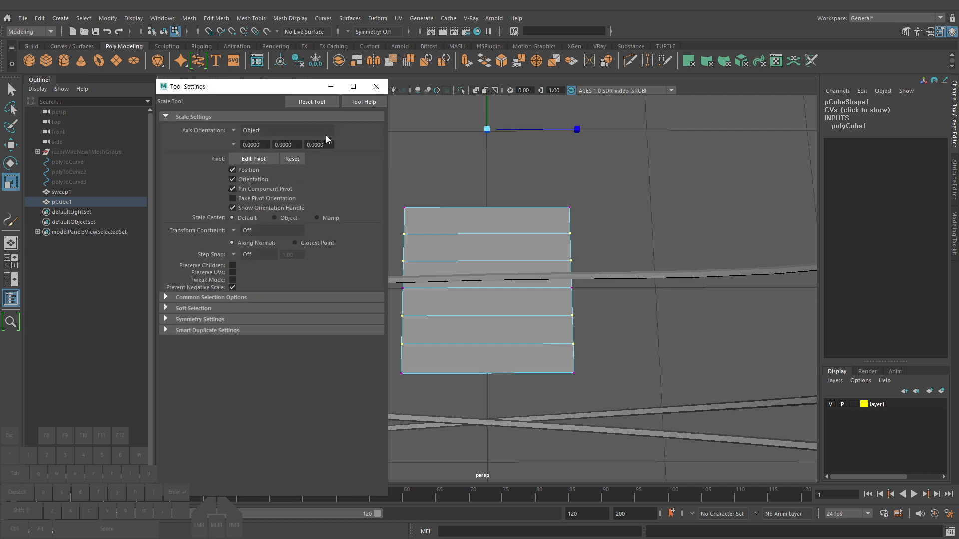
left_click(292, 158)
left_click(376, 86)
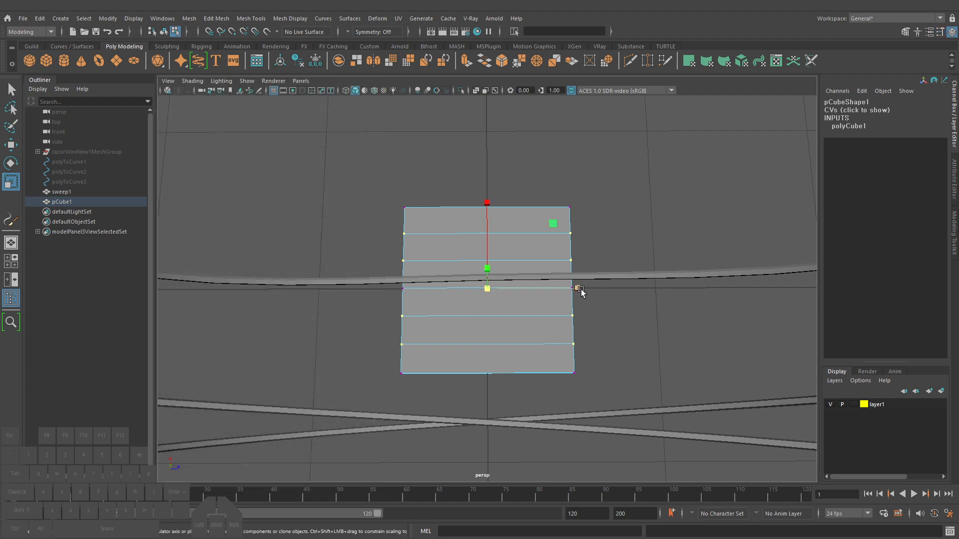
left_click_drag(577, 289, 552, 289)
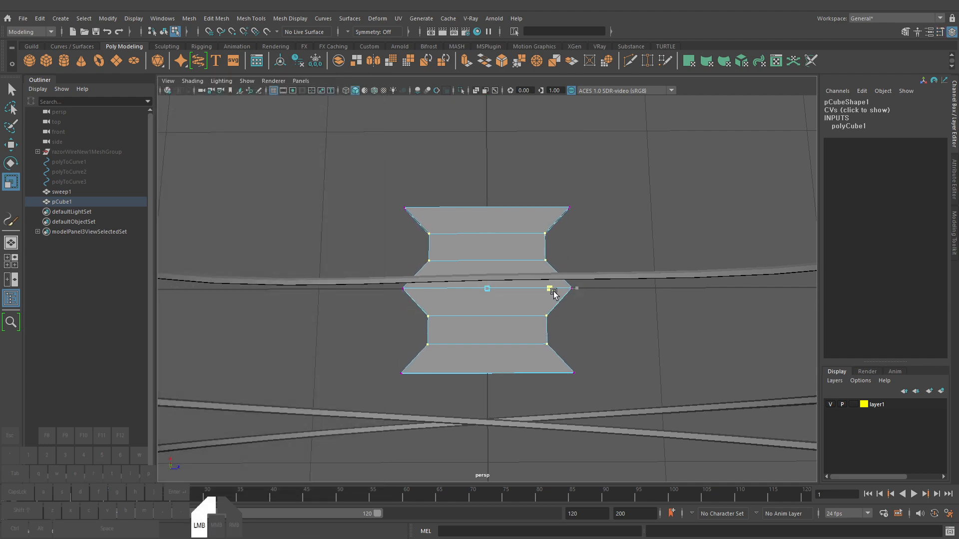
key("q")
Thin the blade plate to a Y scale of about 0.022
left_click_drag(574, 325, 560, 307, "alt")
right_click_drag(560, 307, 657, 327, "alt")
key("q")
key("F8")
key("r")
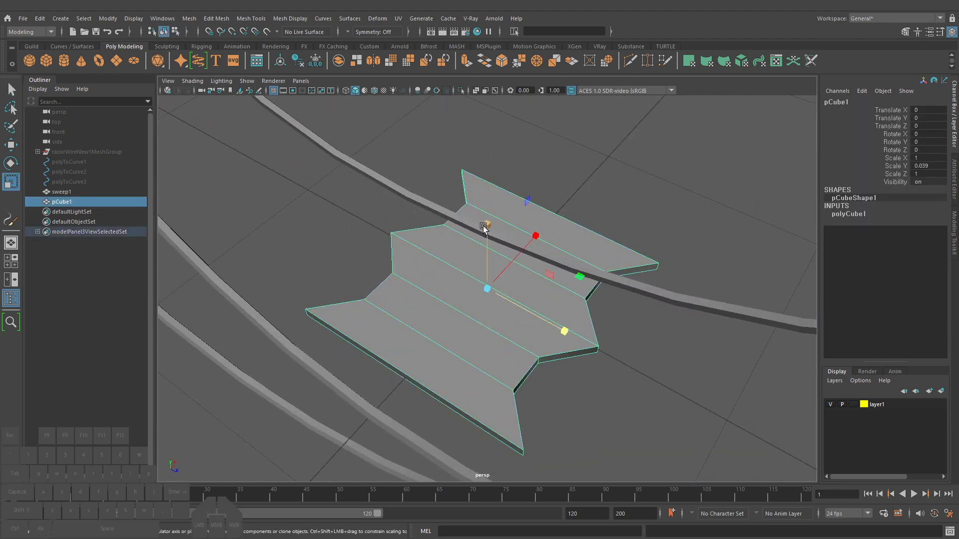
left_click_drag(483, 227, 480, 278)
key("q")
left_click_drag(695, 319, 595, 314, "alt")
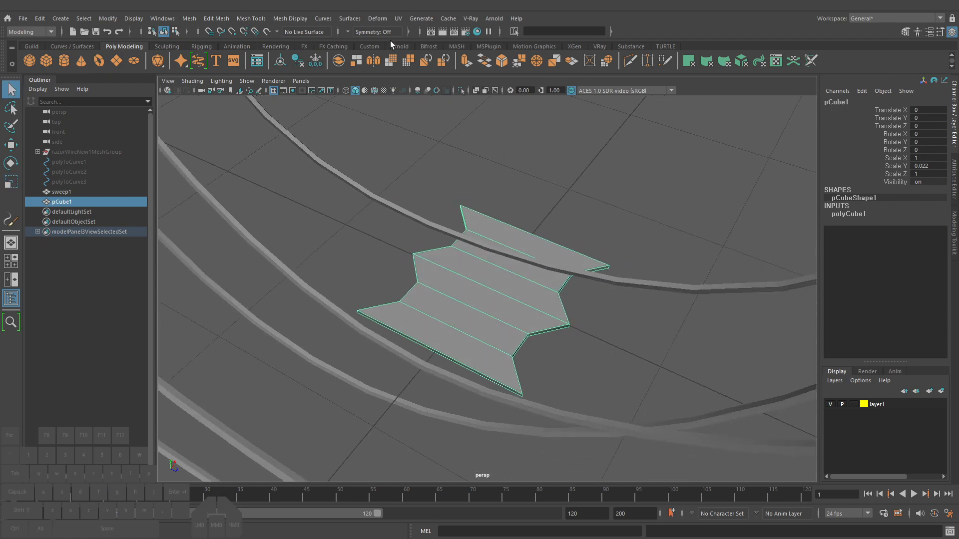
Freeze the blade plate's transformations and delete its construction history
left_click(314, 61)
key("q")
key("alt+shift+d")
Scale the blade down uniformly to suit the thin wire coil, then delete its history and freeze its transformations again
right_click_drag(589, 294, 520, 311, "alt")
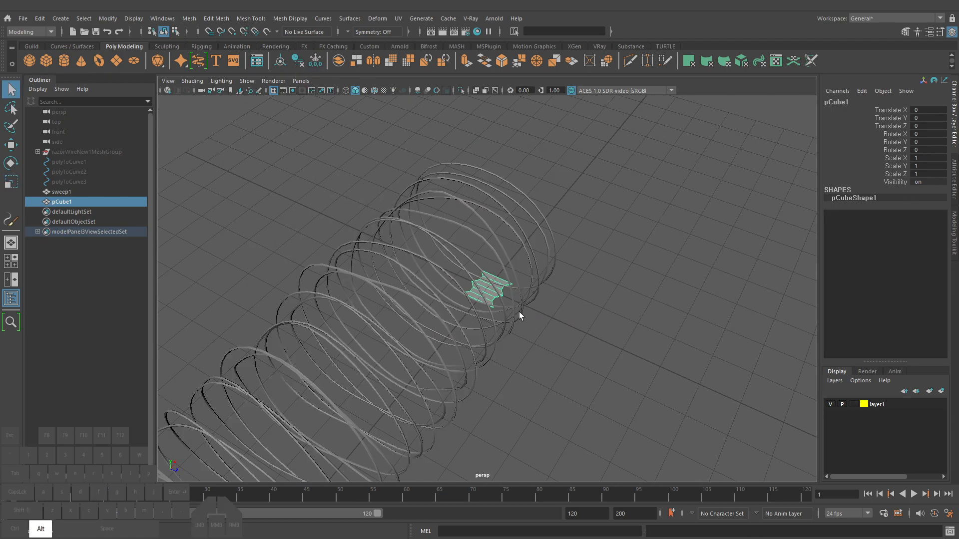
left_click_drag(519, 311, 464, 313, "alt")
right_click_drag(480, 314, 520, 313, "alt")
left_click_drag(519, 313, 409, 310, "alt")
middle_click_drag(522, 321, 520, 363, "alt")
left_click_drag(520, 363, 559, 357, "alt")
key("r")
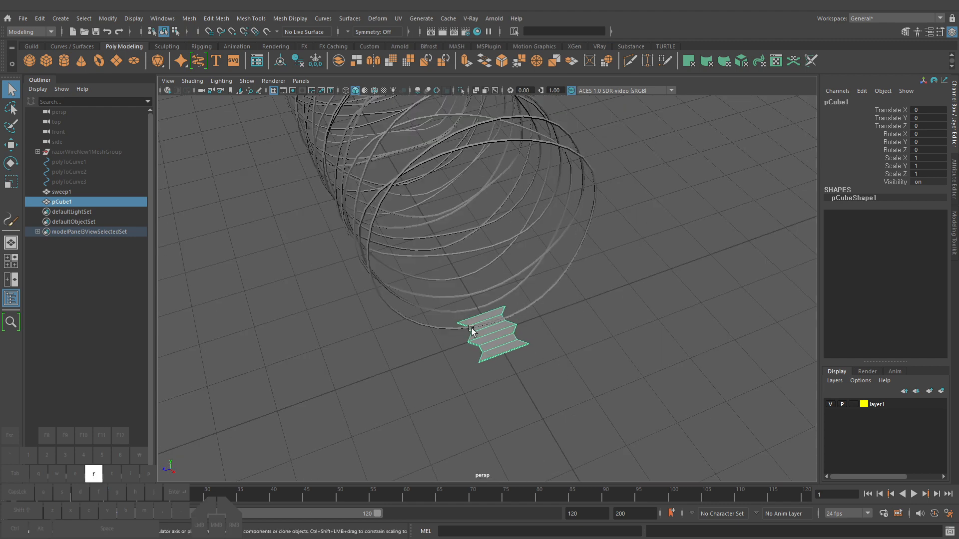
left_click_drag(492, 333, 466, 336)
key("alt+shift+d")
left_click(315, 60)
key("q")
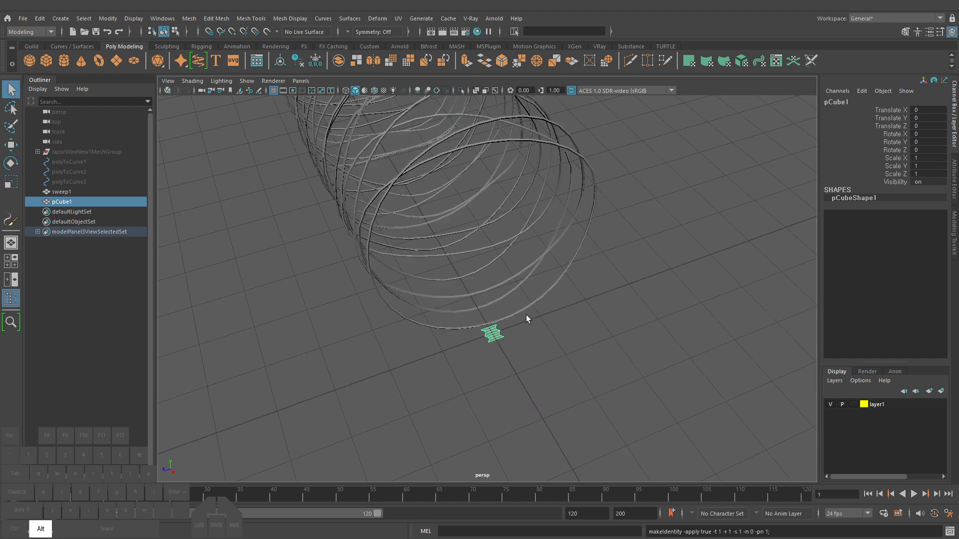
Switch to the Animation menu set and open the MASH Editor beside the Outliner
right_click_drag(526, 318, 600, 353, "alt")
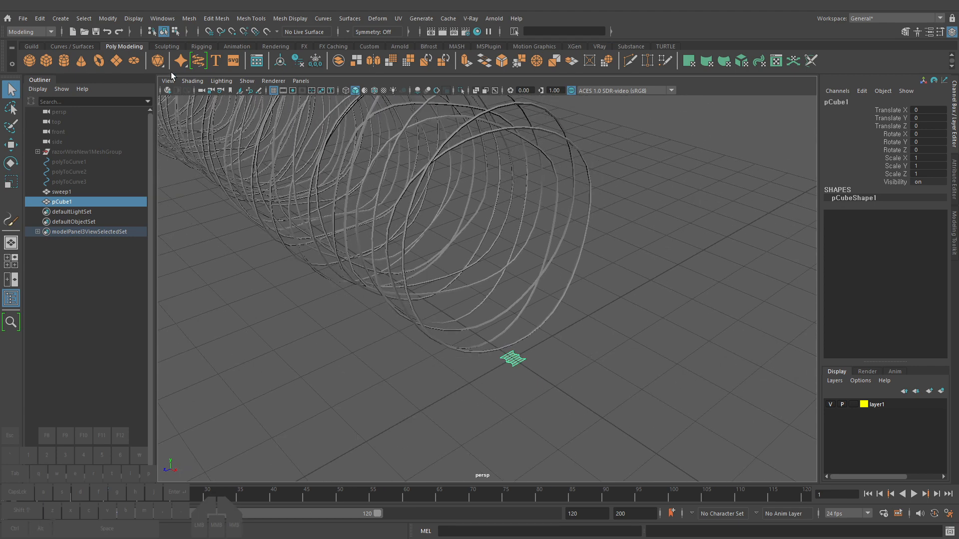
left_click(31, 32)
left_click(37, 56)
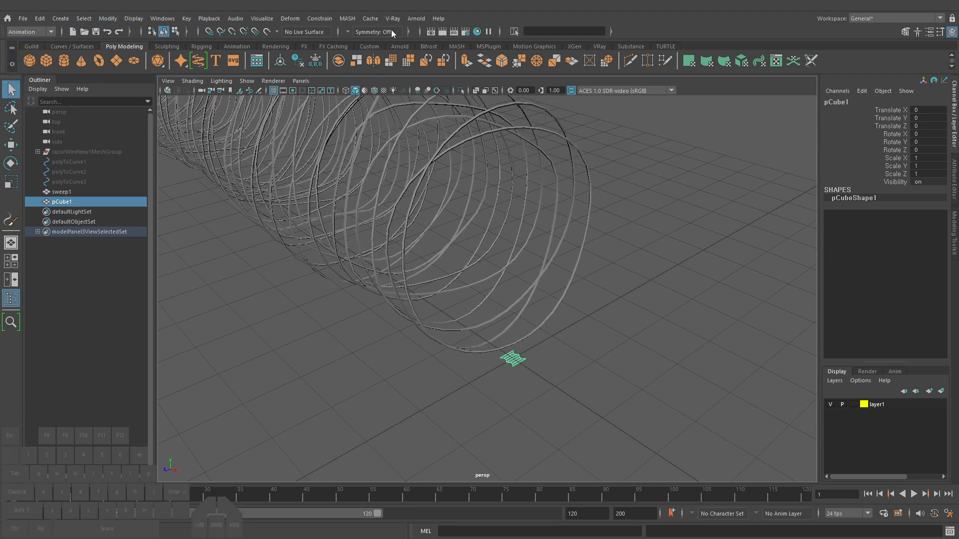
left_click(349, 18)
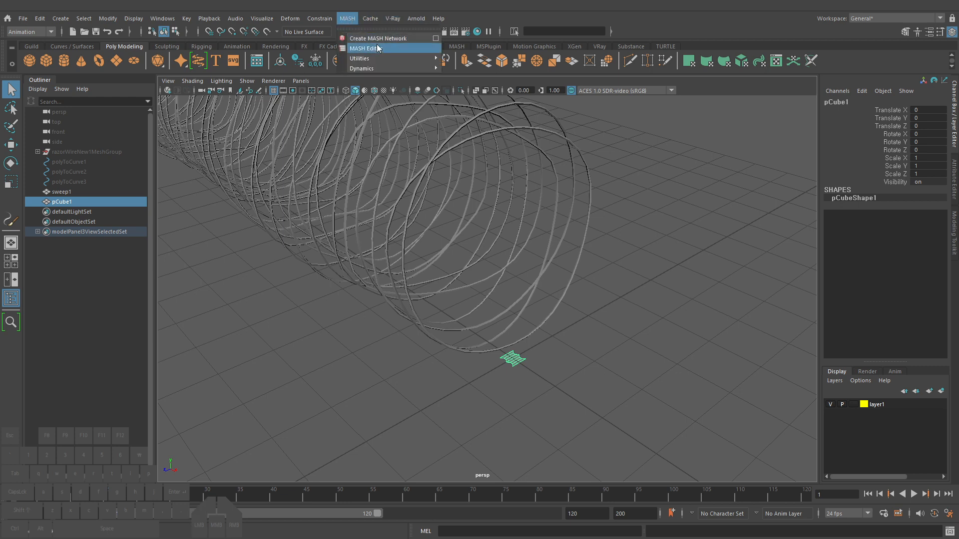
left_click(393, 49)
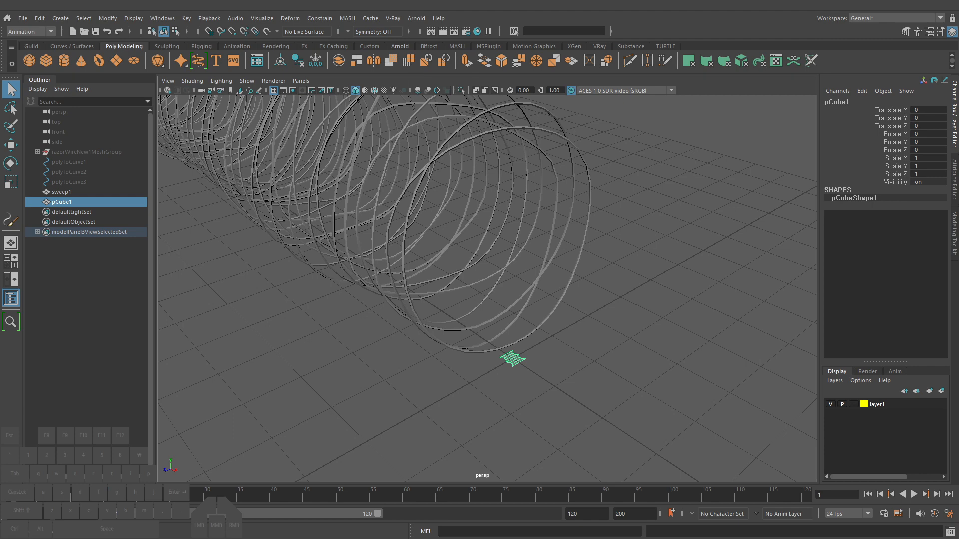
left_click_drag(681, 104, 206, 104)
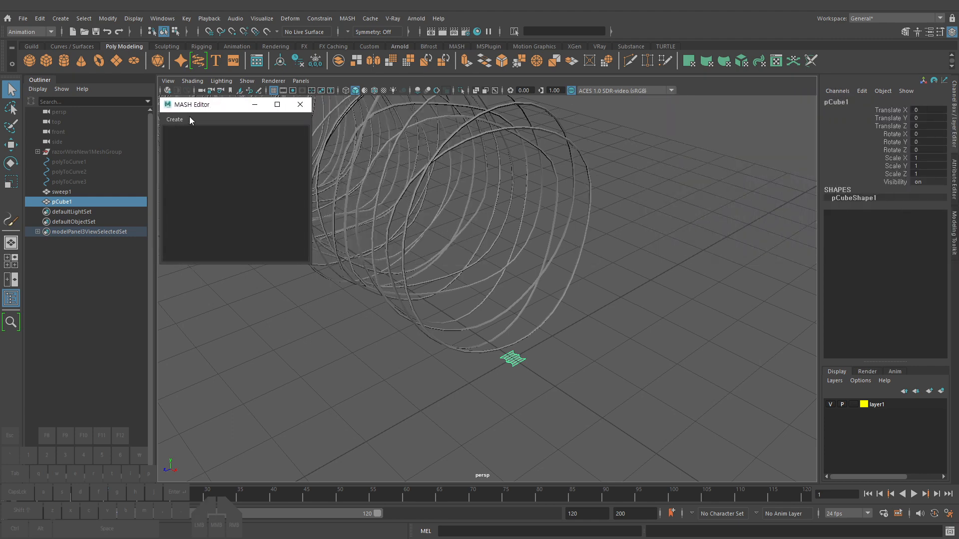
Create a MASH network from the blade and select its instanced mesh
left_click(180, 120)
left_click(187, 129)
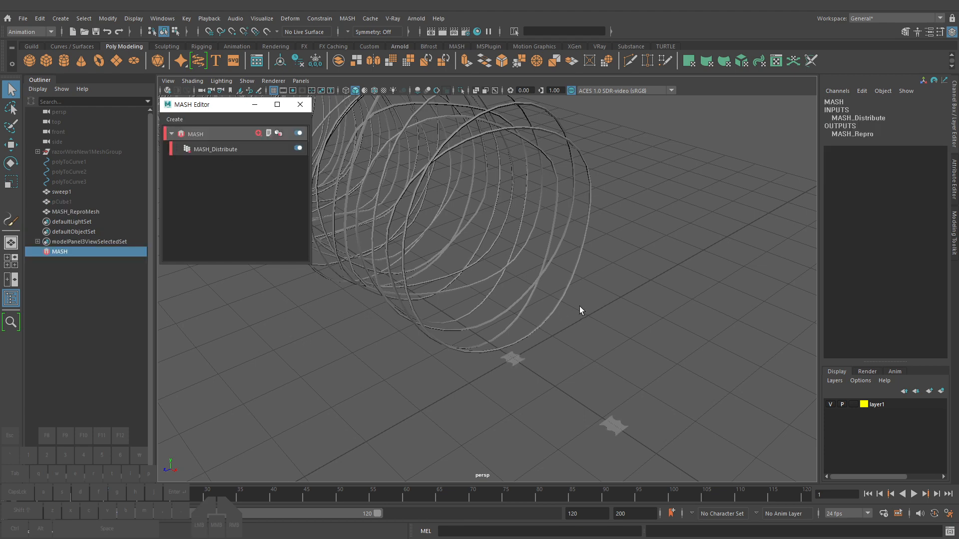
left_click_drag(666, 346, 599, 341, "alt")
middle_click_drag(599, 340, 485, 337, "alt")
left_click(528, 294)
right_click_drag(556, 344, 558, 318, "alt")
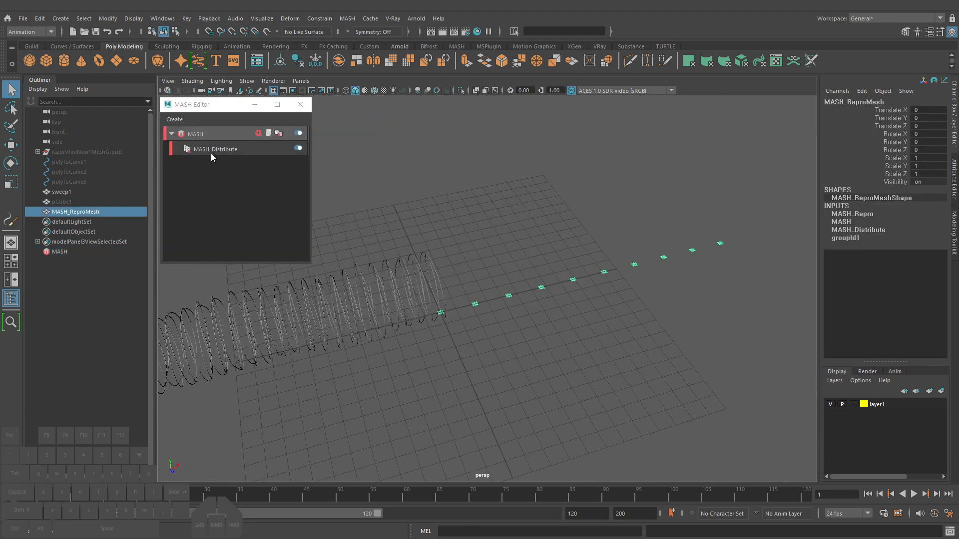
Set the MASH_Distribute node's number of points to 100
left_click(215, 150)
key("ctrl+a")
key("ctrl+a")
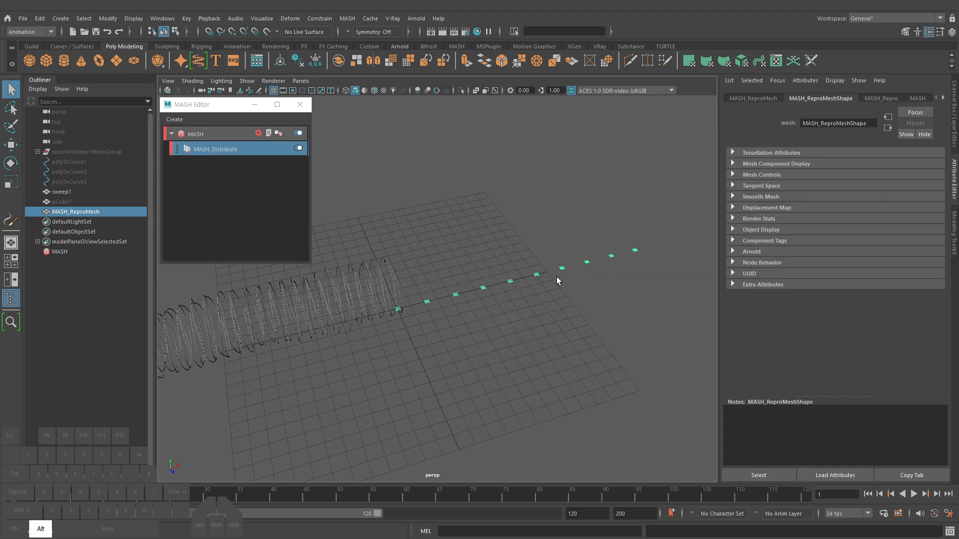
left_click(223, 148)
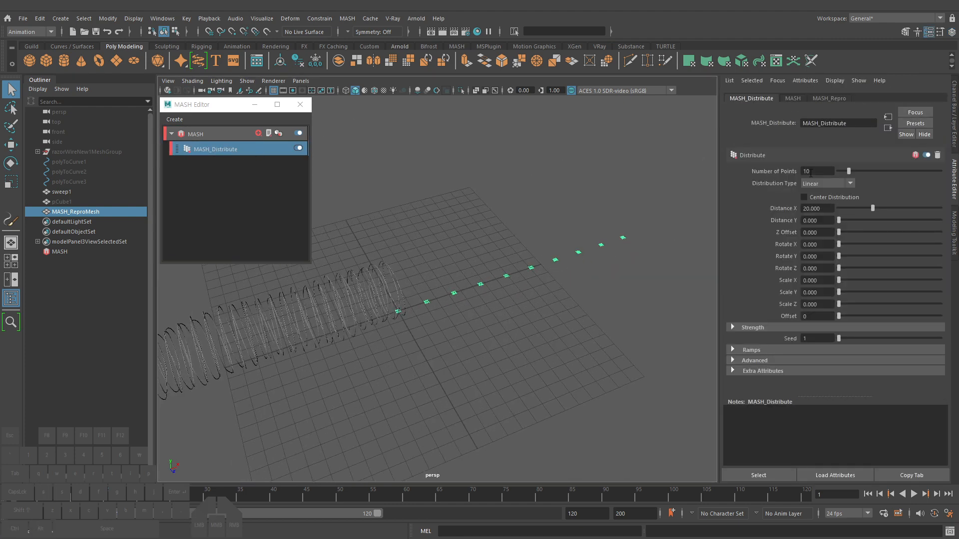
left_click_drag(848, 171, 911, 171)
middle_click_drag(631, 276, 564, 272, "alt")
left_click_drag(898, 170, 944, 172)
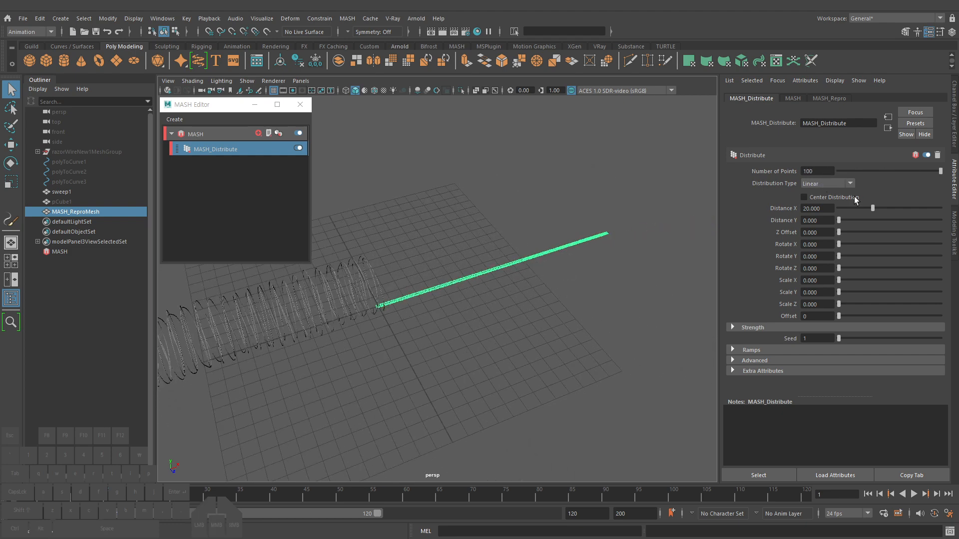
Reduce the MASH_Distribute node's X distance to 0
left_click_drag(869, 207, 810, 201)
right_click_drag(384, 295, 391, 319, "alt")
middle_click_drag(391, 319, 565, 319, "alt")
left_click_drag(565, 319, 487, 320, "alt")
left_click_drag(840, 209, 745, 209)
Add a Curve node to the MASH network and show its attributes
left_click(258, 133)
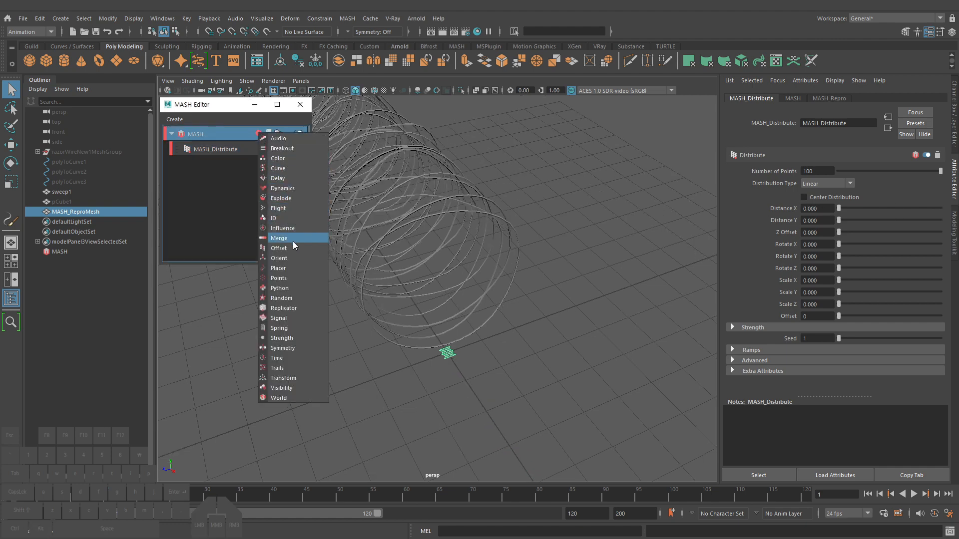
left_click(286, 169)
left_click(229, 145)
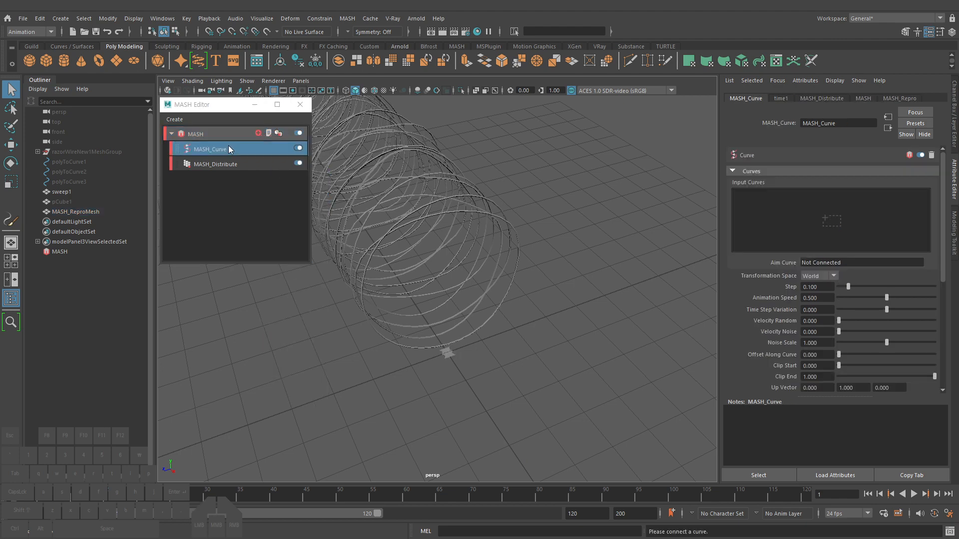
Check the three hidden coil curves and unhide only polyToCurve1, which runs along the swept wire
left_click_drag(480, 299, 496, 304, "alt")
right_click_drag(496, 303, 472, 312, "alt")
middle_click_drag(472, 312, 512, 366, "alt")
left_click_drag(512, 366, 522, 372, "alt")
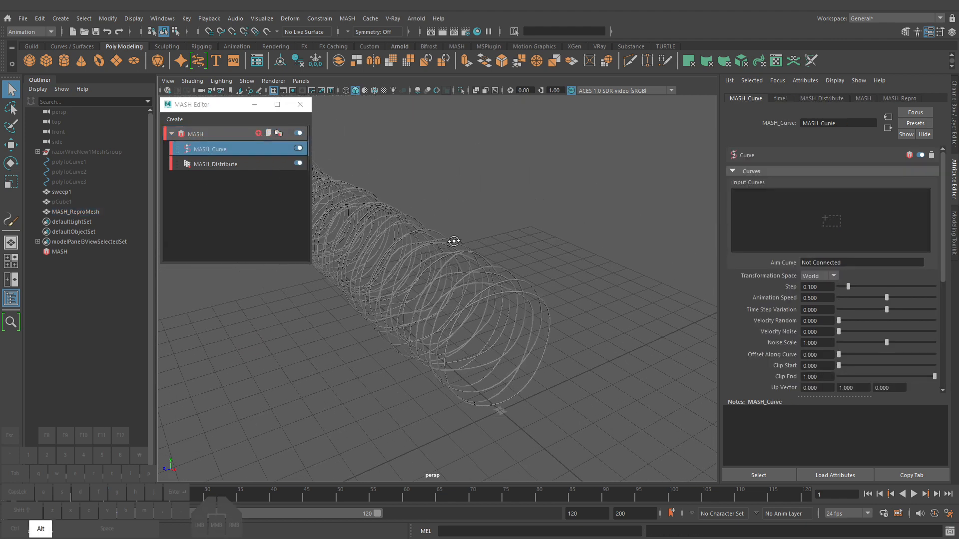
left_click_drag(61, 163, 78, 179)
key("h")
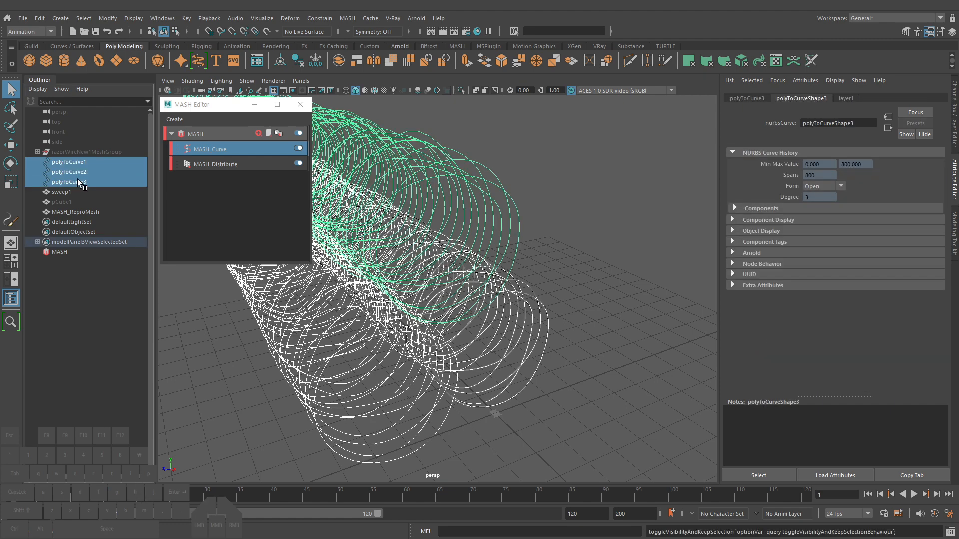
key("h")
left_click(76, 161)
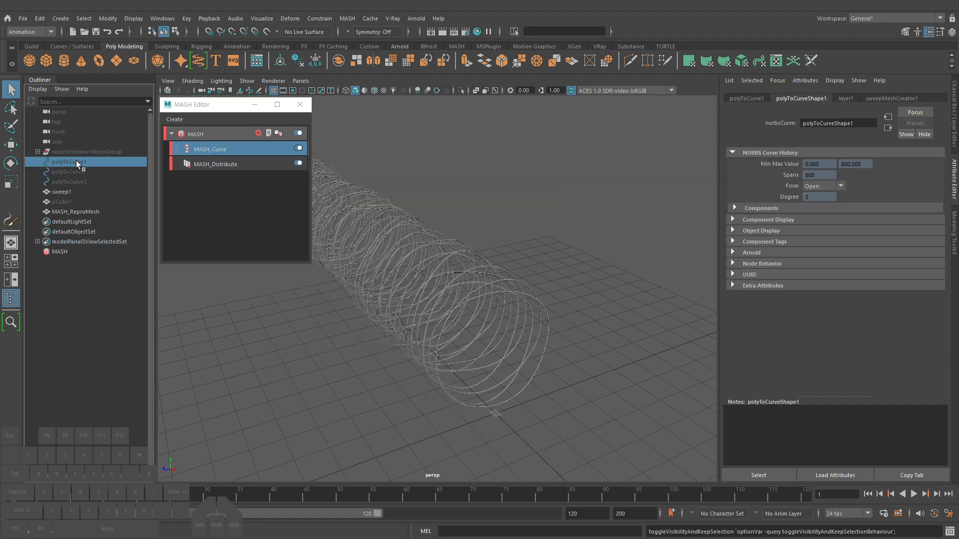
key("h")
left_click_drag(507, 275, 497, 285, "alt")
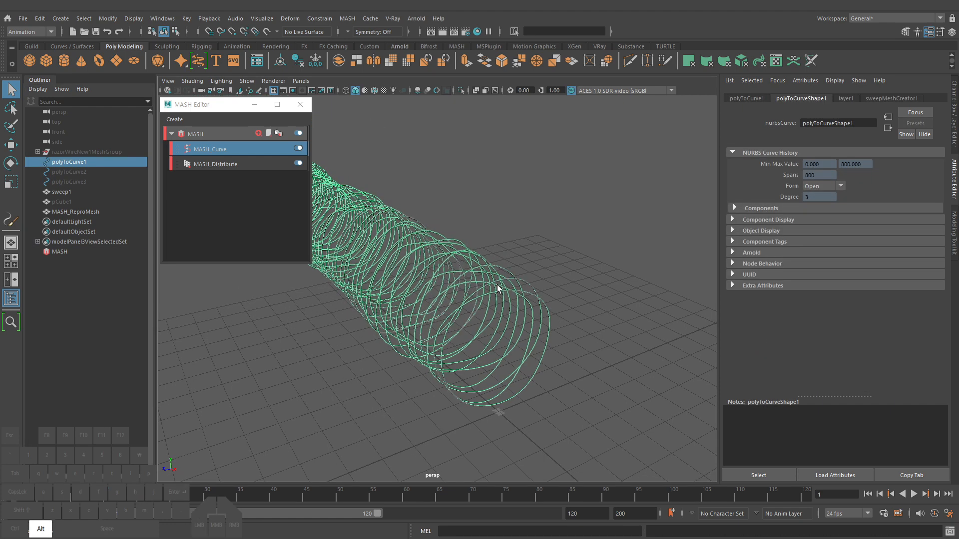
Connect polyToCurve1 as the input curve of the MASH_Curve node
left_click(229, 148)
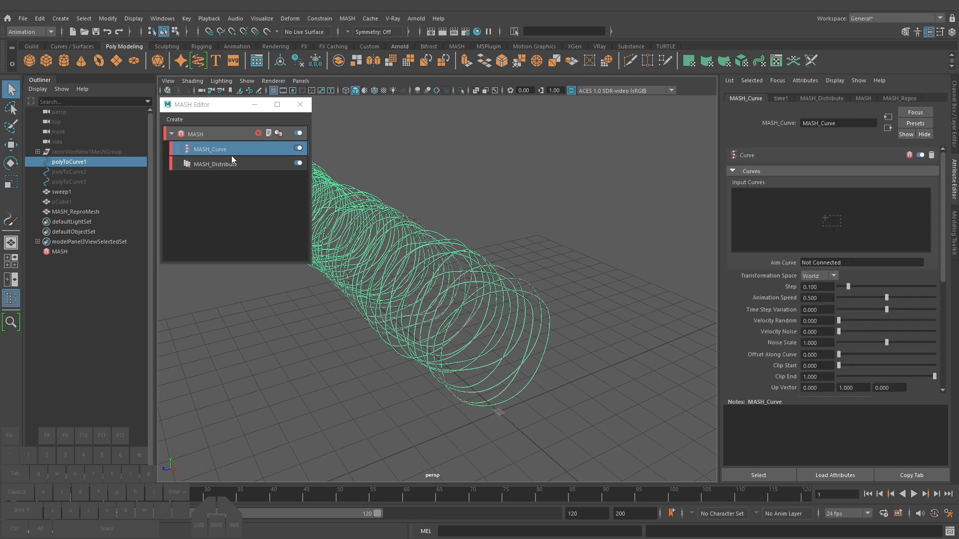
right_click(813, 212)
left_click(835, 217)
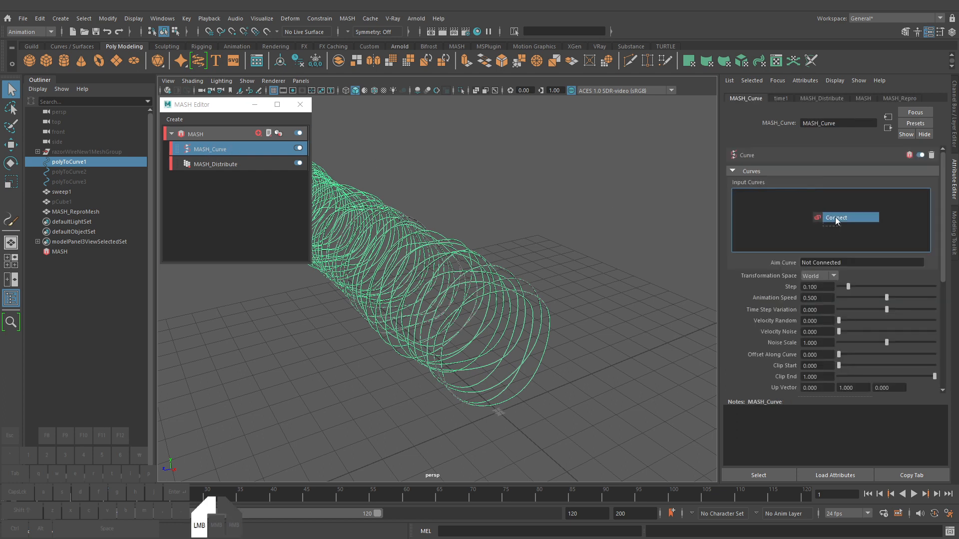
left_click_drag(506, 330, 544, 317, "alt")
right_click_drag(547, 317, 616, 308, "alt")
left_click_drag(617, 308, 582, 342, "alt")
middle_click_drag(583, 343, 573, 298, "alt")
left_click_drag(573, 298, 563, 299, "alt")
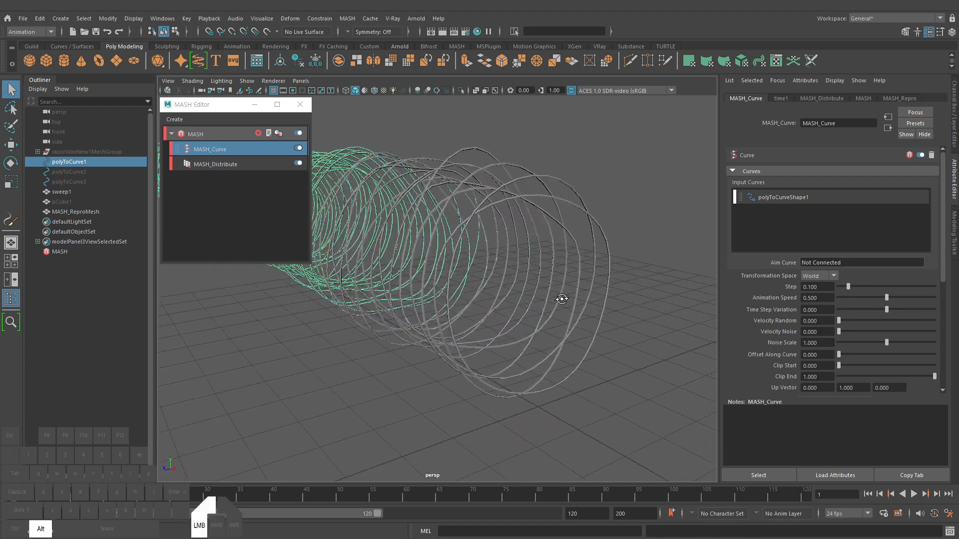
Turn on the wireframe overlay on the shaded meshes and unhide the source blade pCube1
left_click(376, 91)
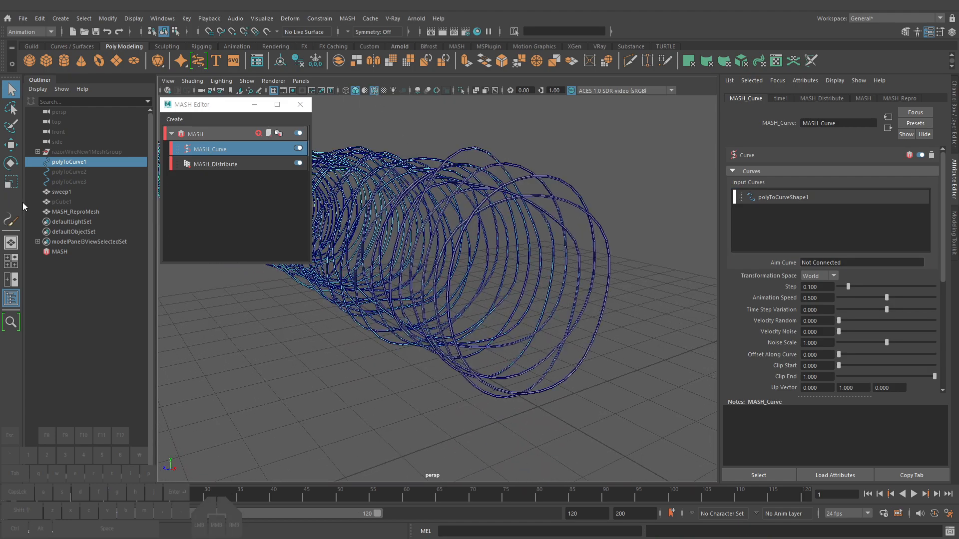
left_click(64, 202)
key("h")
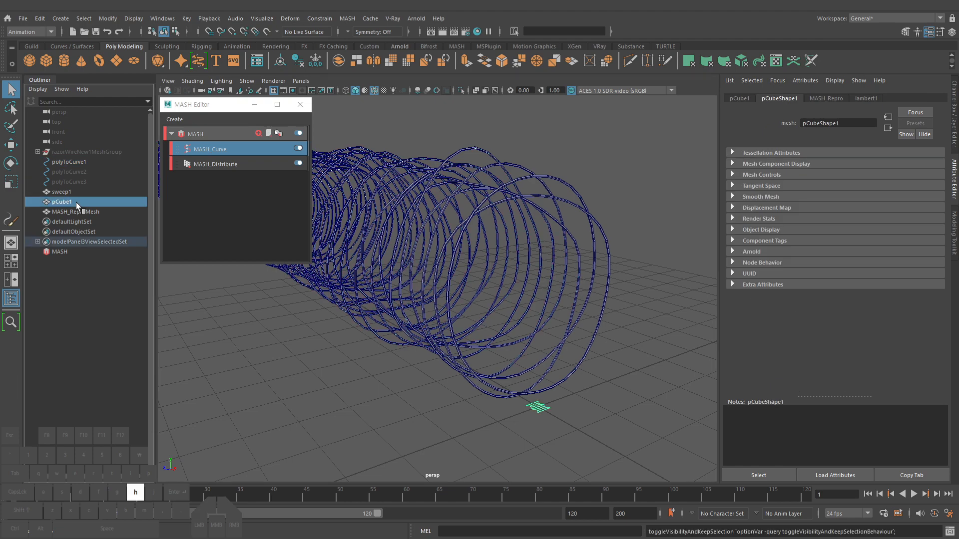
Try a slight scale-up of the source barb mesh pCube1 and undo it
left_click(561, 440)
left_click(539, 409)
left_click_drag(543, 415, 587, 422, "alt")
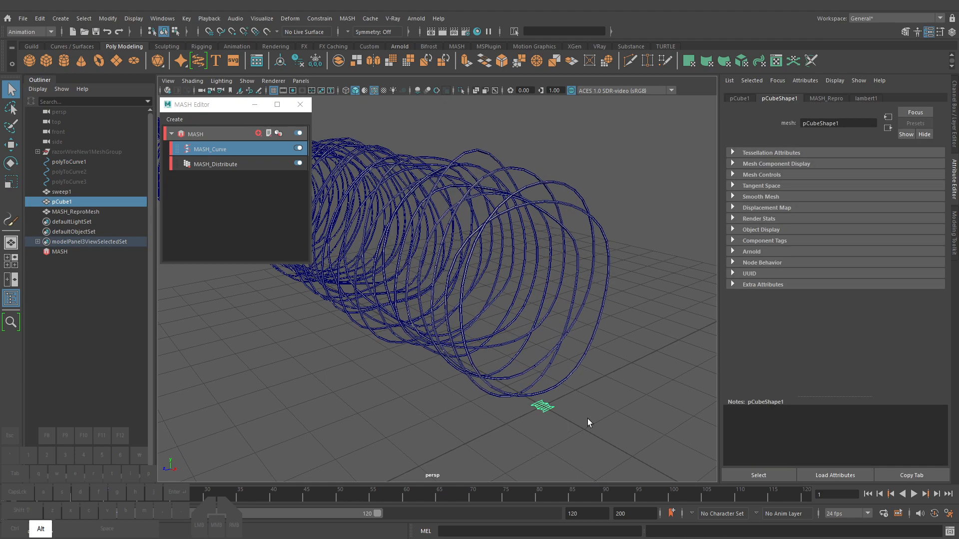
left_click_drag(553, 390, 576, 376, "alt")
right_click_drag(575, 377, 613, 393, "alt")
middle_click_drag(594, 399, 573, 415, "alt")
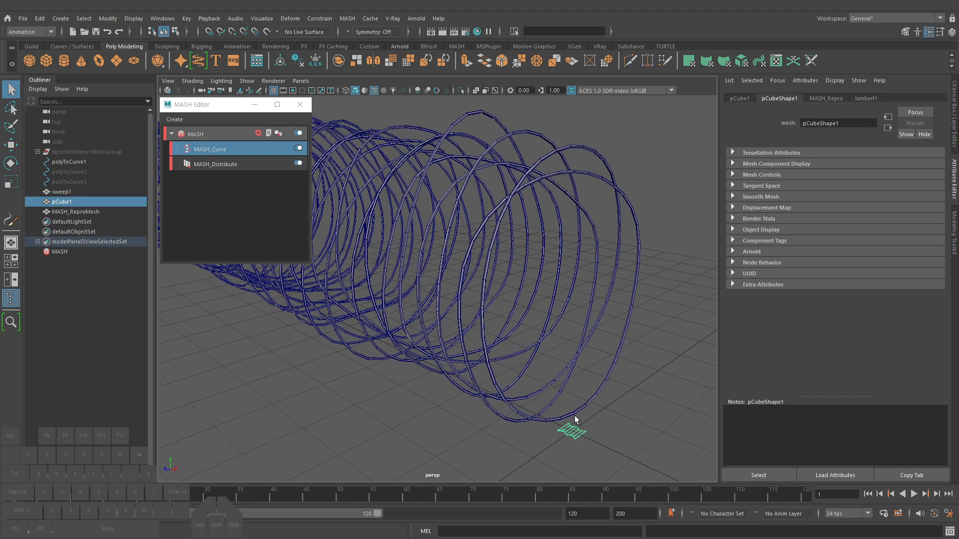
key("r")
left_click_drag(574, 432, 580, 433)
key("z")
key("q")
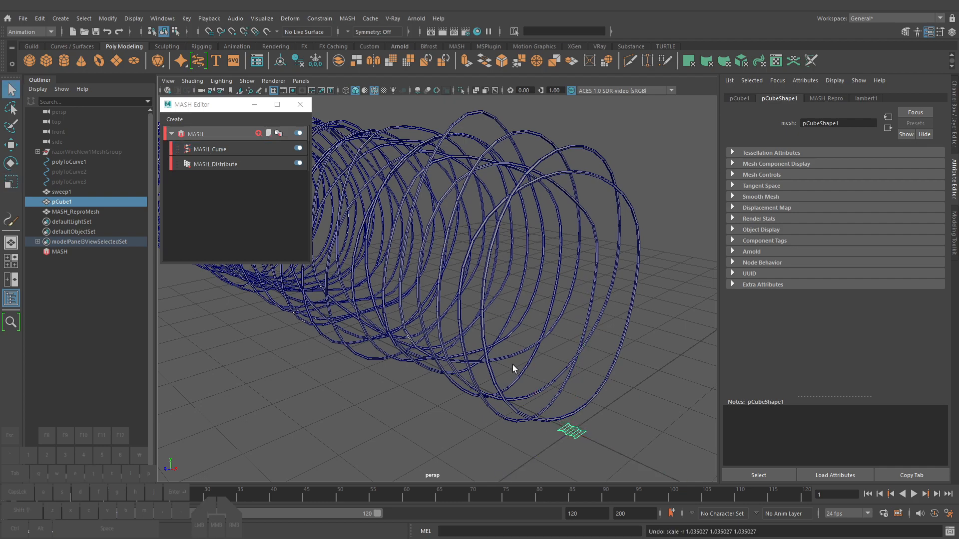
Examine how the MASH barbs are distributed along the razor wire coil, from its far end and up close
right_click_drag(589, 365, 300, 359, "alt")
left_click_drag(443, 361, 584, 357, "alt")
middle_click_drag(599, 358, 671, 354, "alt")
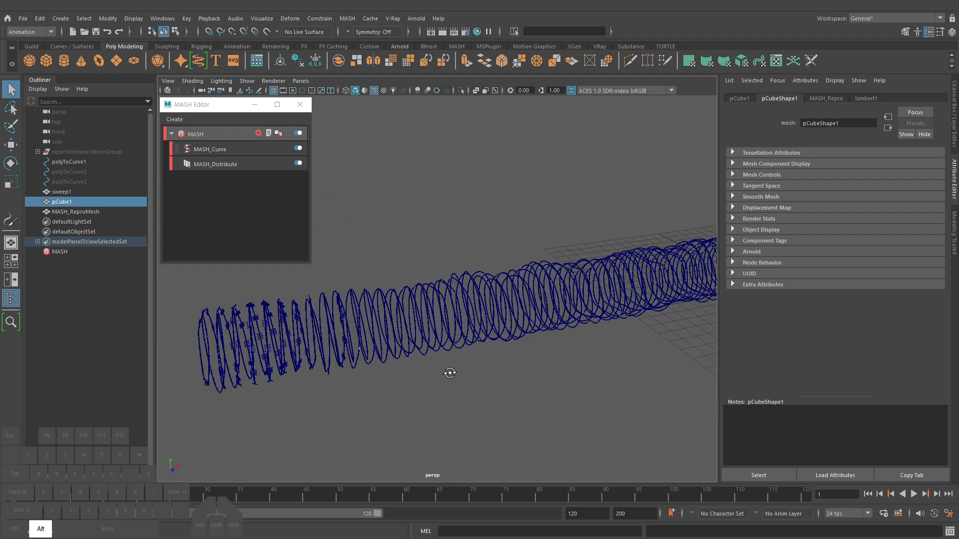
left_click_drag(450, 373, 470, 369, "alt")
middle_click_drag(469, 369, 483, 355, "alt")
right_click_drag(483, 355, 509, 371, "alt")
middle_click_drag(510, 371, 519, 350, "alt")
right_click_drag(520, 349, 495, 364, "alt")
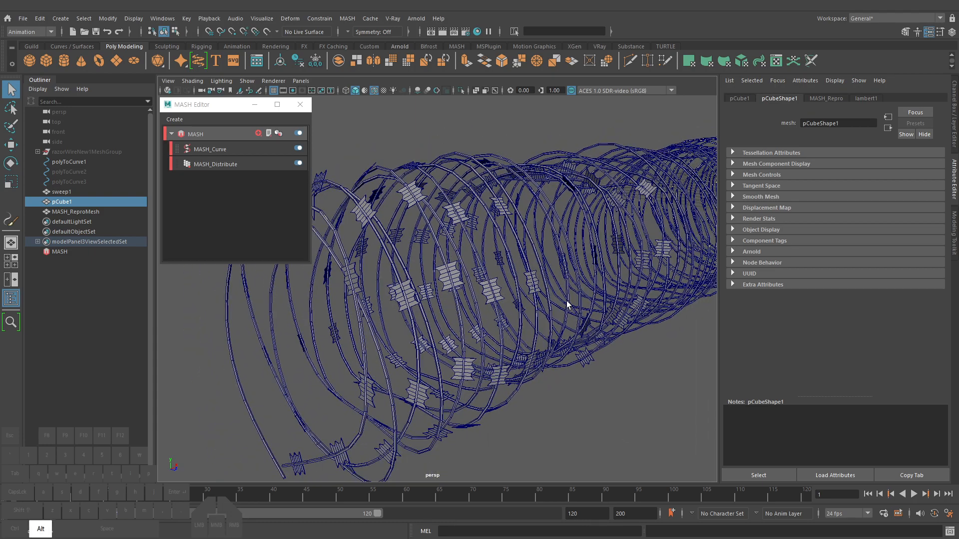
left_click_drag(578, 303, 515, 304, "alt")
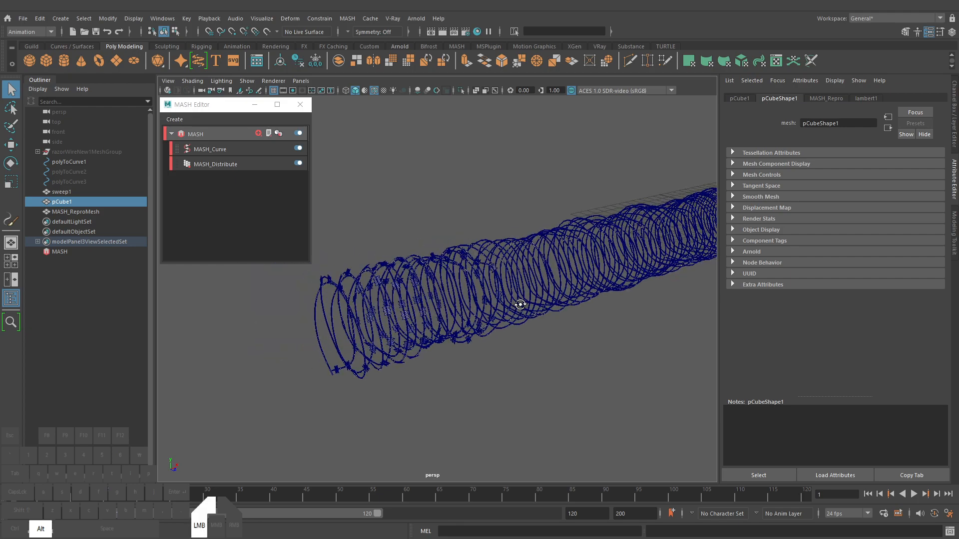
Show the MASH_Curve settings, play the animation to check the barbs' motion along the wire, and return to the first frame
left_click(212, 151)
right_click_drag(434, 279, 494, 301, "alt")
middle_click_drag(495, 302, 555, 287, "alt")
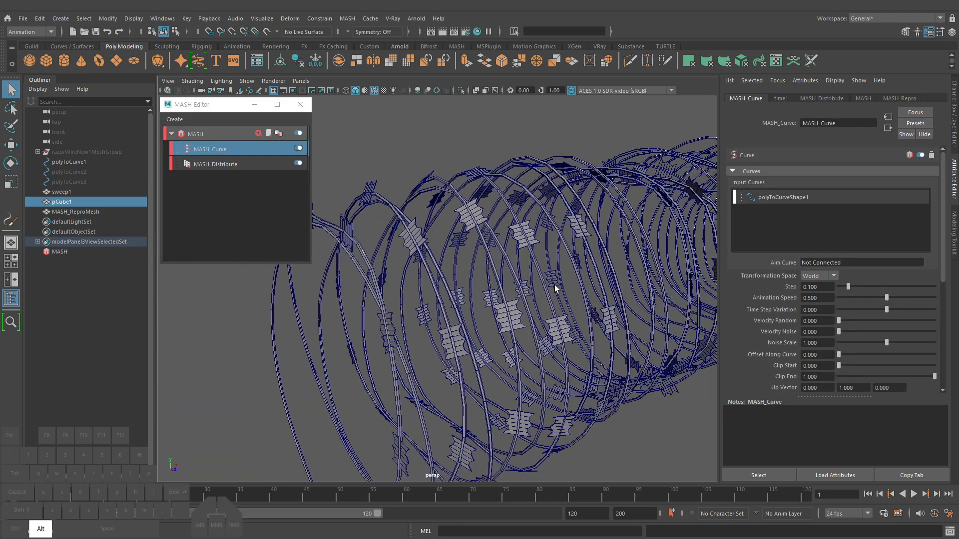
left_click(913, 494)
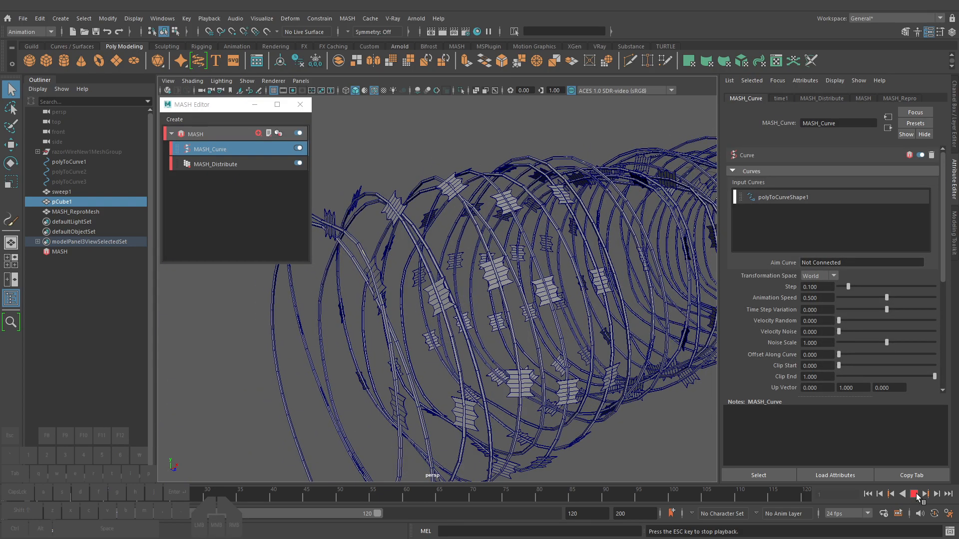
left_click(915, 495)
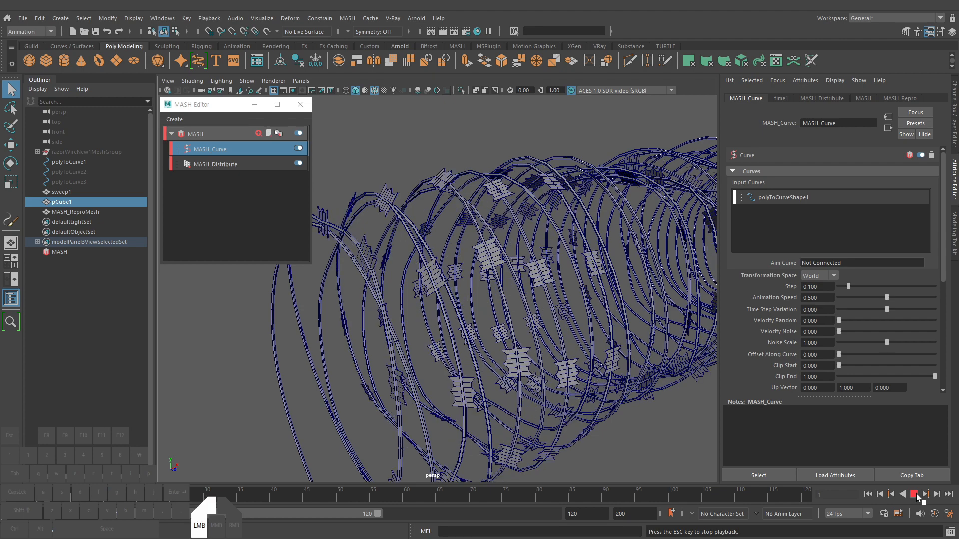
left_click(868, 494)
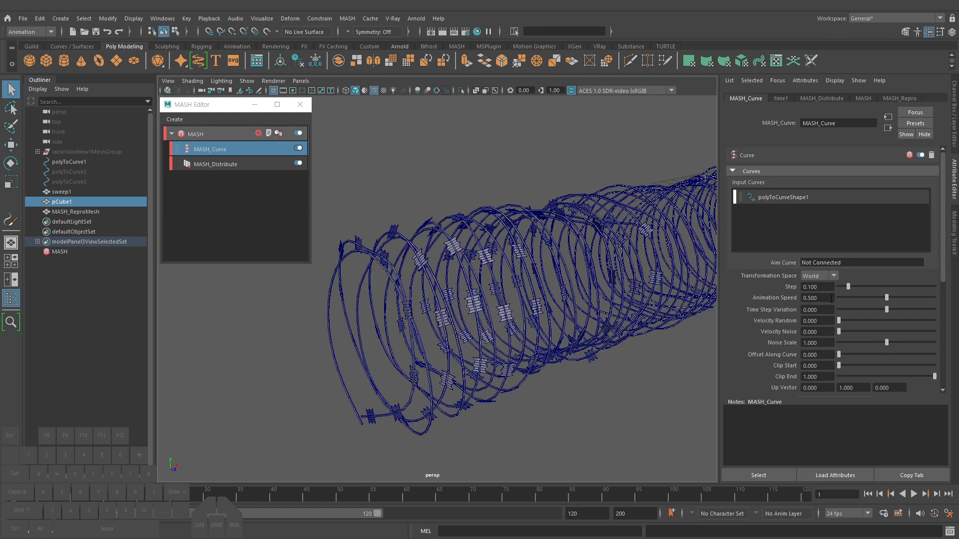
Set the MASH_Curve Animation Speed to 0
left_click(831, 298)
type("0")
key("Return")
Set the MASH_Curve Step to 1 to spread the barbs along the whole curve
right_click_drag(603, 318, 456, 319, "alt")
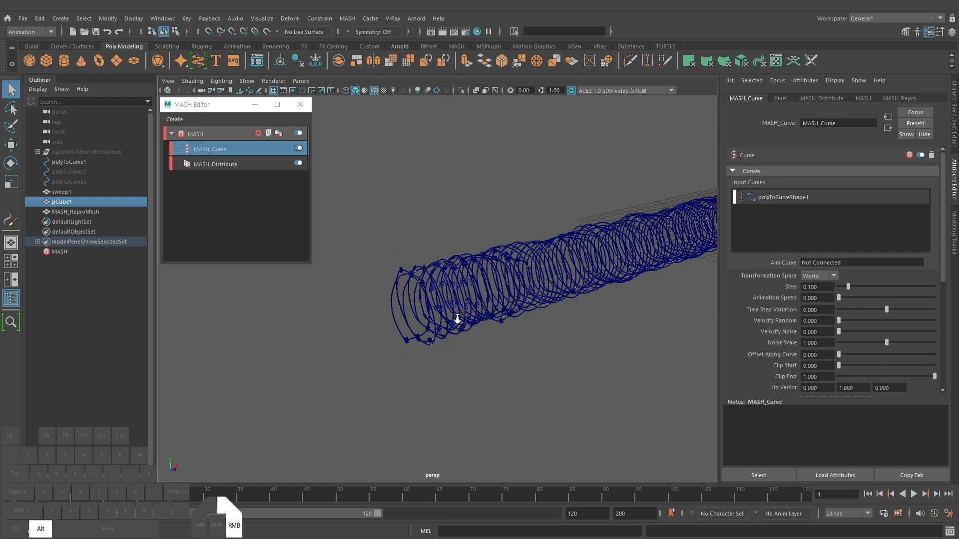
left_click_drag(664, 330, 572, 357, "alt")
middle_click_drag(572, 357, 508, 365, "alt")
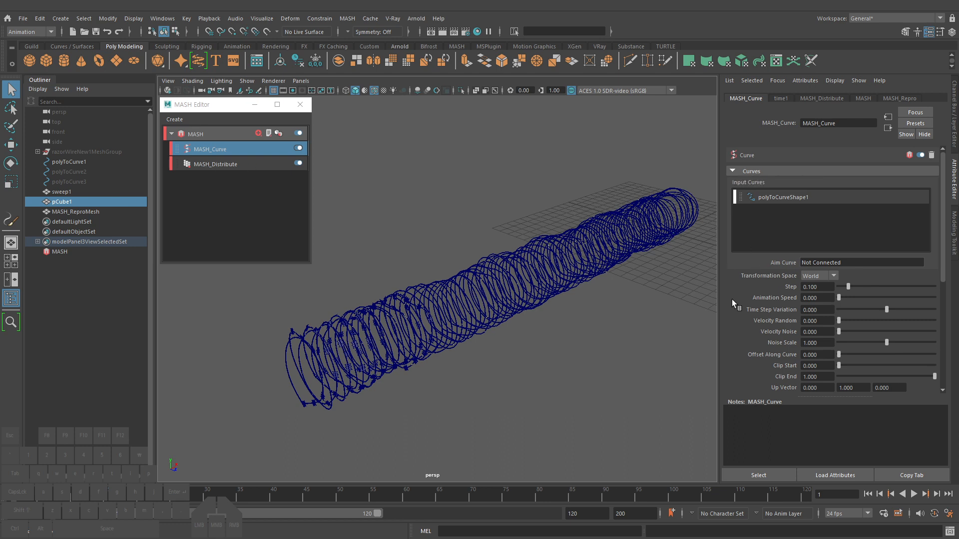
left_click(824, 288)
type("0")
key("BackSpace")
type("1")
key("Return")
middle_click_drag(563, 317, 535, 314, "alt")
left_click_drag(652, 327, 655, 315, "alt")
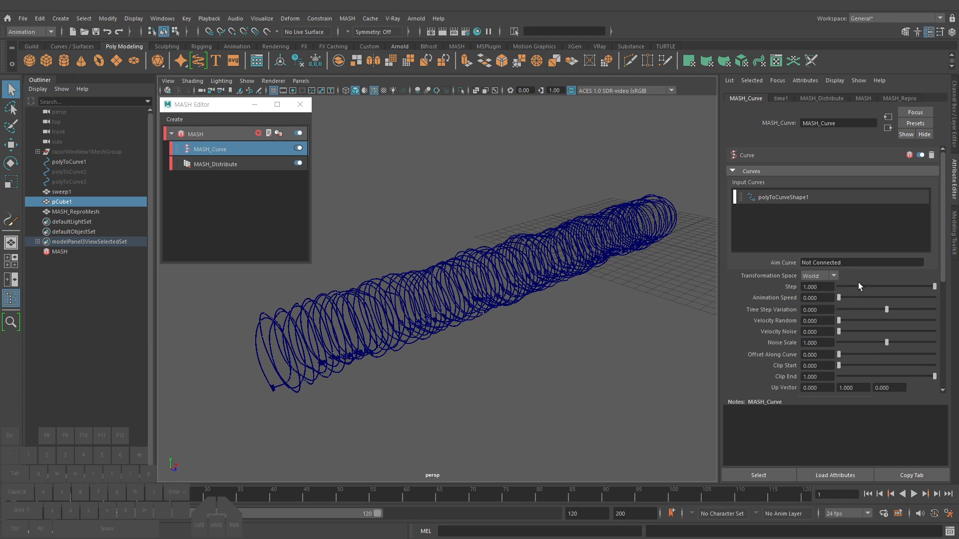
left_click_drag(935, 289, 934, 286)
mouse_move(268, 340)
left_mouse_down()
mouse_move(283, 319)
mouse_move(644, 202)
mouse_move(573, 347)
mouse_move(297, 364)
left_mouse_up()
key("Escape")
Set the MASH_Distribute Number of Points to 2000 after trying 500
mouse_move(561, 302)
left_mouse_down("alt")
mouse_move(580, 299)
mouse_move(567, 302)
left_mouse_up("alt")
right_click_drag(585, 305, 643, 311, "alt")
left_click(233, 169)
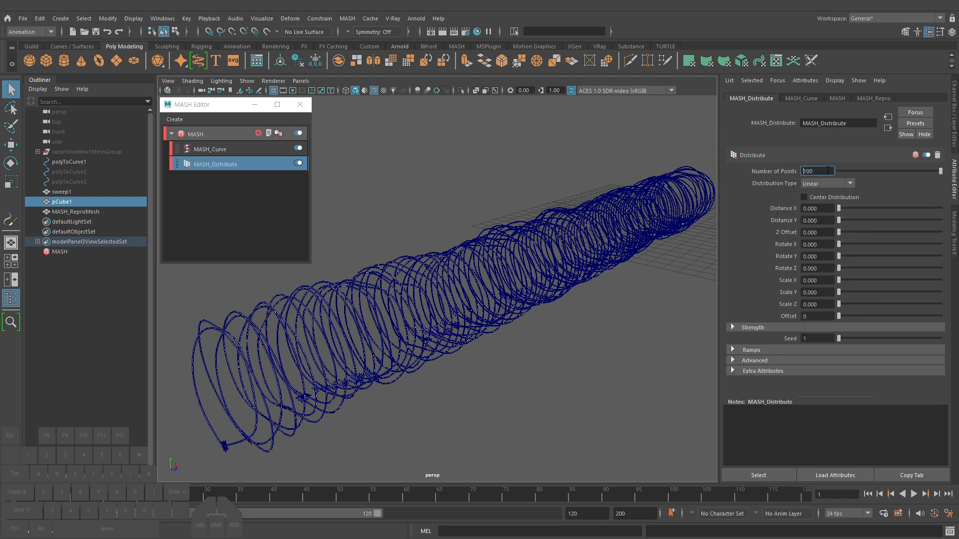
key("Return")
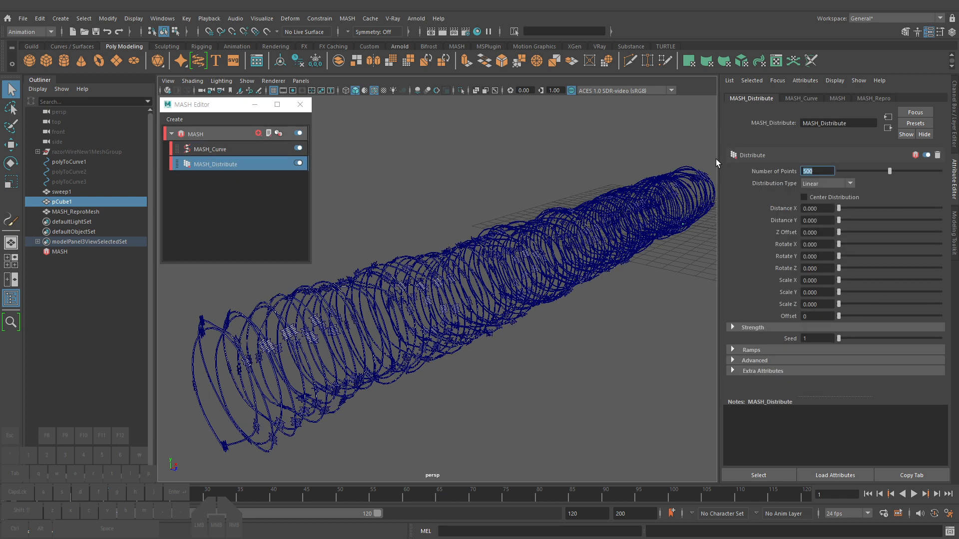
right_click_drag(549, 260, 552, 330, "alt")
left_click_drag(552, 330, 584, 317, "alt")
right_click_drag(585, 318, 612, 315, "alt")
left_click_drag(816, 171, 778, 169)
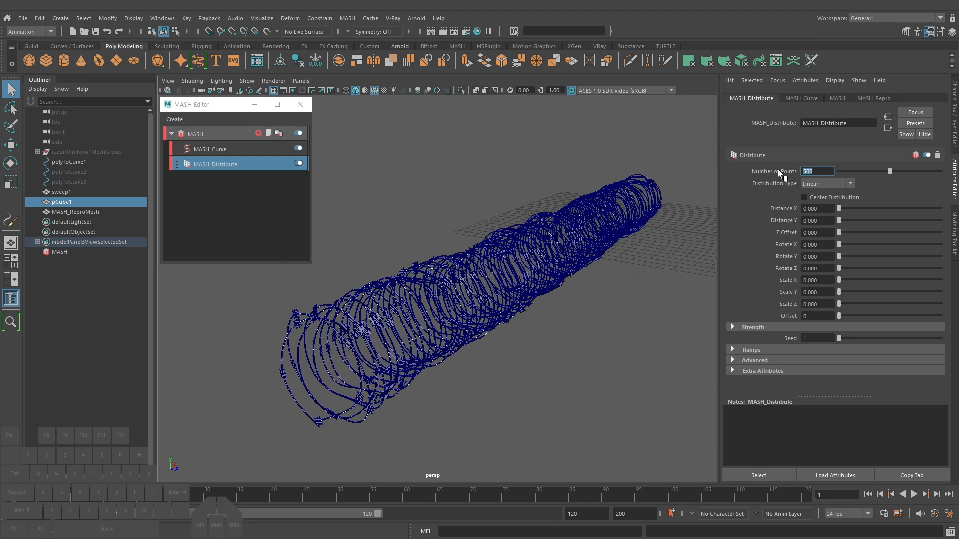
type("2000")
key("Return")
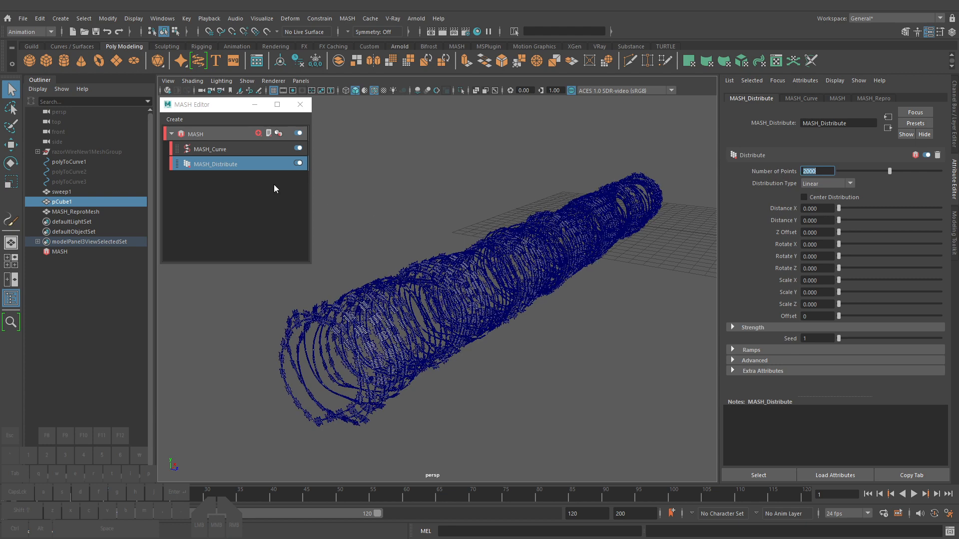
Turn off Calculate Rotation on MASH_Curve and examine the barbs' orientation along the coil
left_click(247, 150)
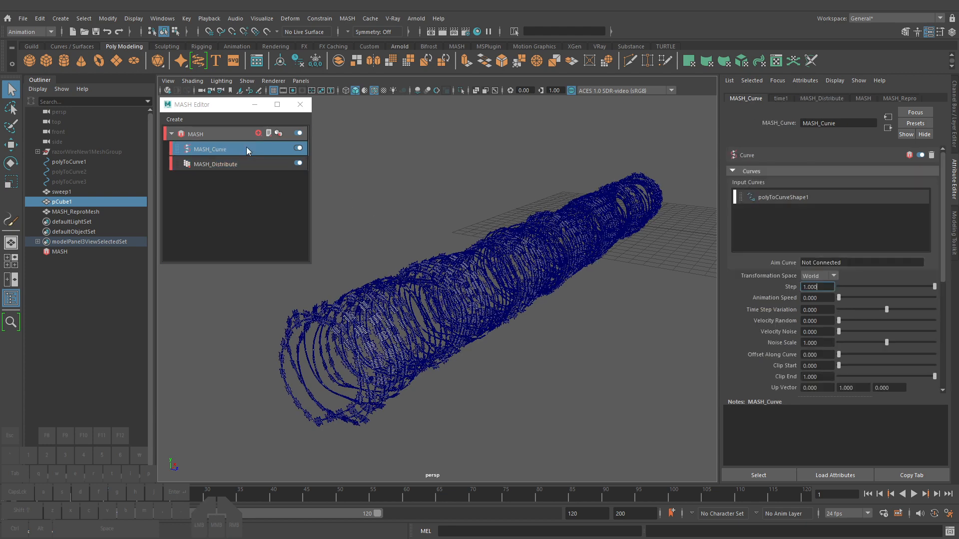
scroll(784, 293, "down", 5)
scroll(778, 296, "up", 5)
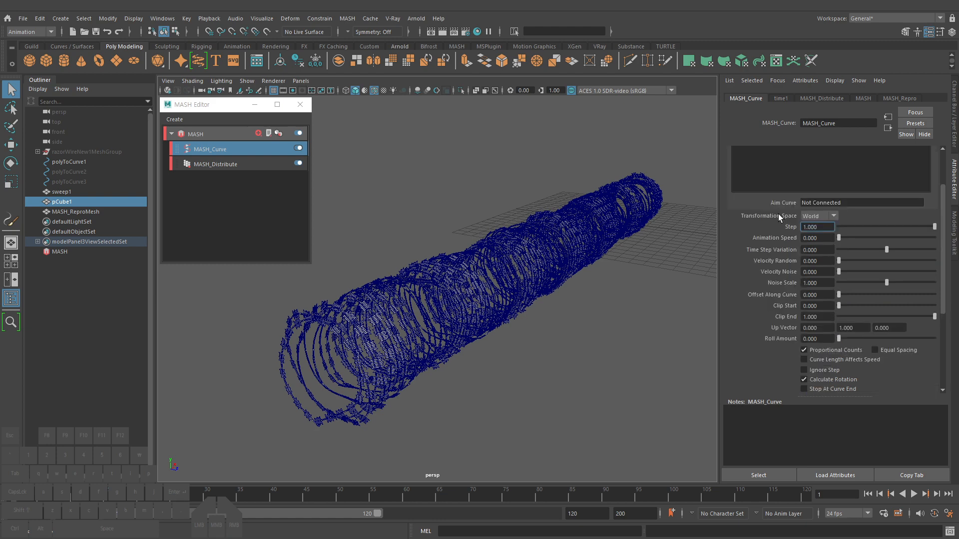
scroll(769, 238, "down", 2)
left_click(804, 379)
left_click_drag(518, 355, 549, 299, "alt")
right_click_drag(549, 300, 626, 304, "alt")
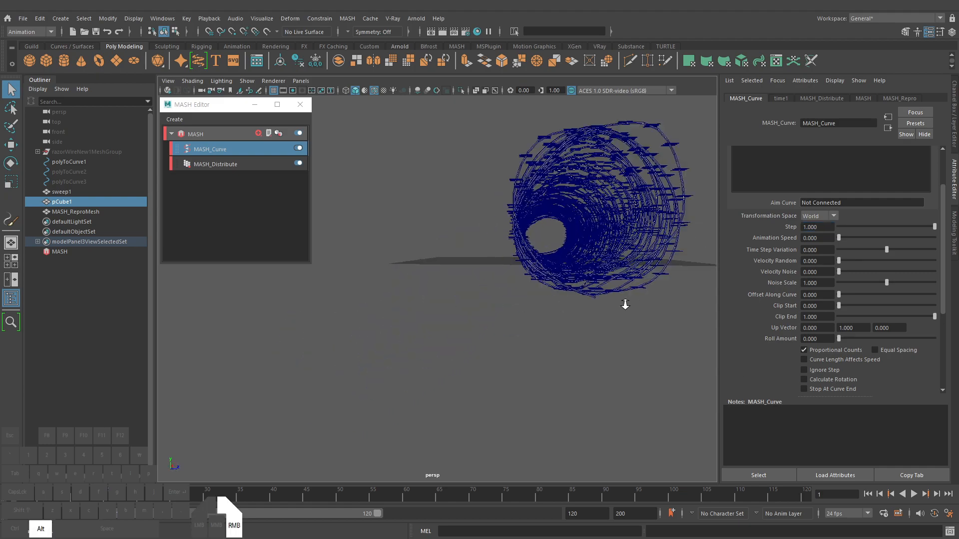
left_click_drag(625, 305, 604, 278, "alt")
middle_click_drag(603, 278, 629, 369, "alt")
right_click_drag(629, 368, 685, 344, "alt")
left_click_drag(685, 344, 639, 340, "alt")
middle_click_drag(639, 341, 636, 348, "alt")
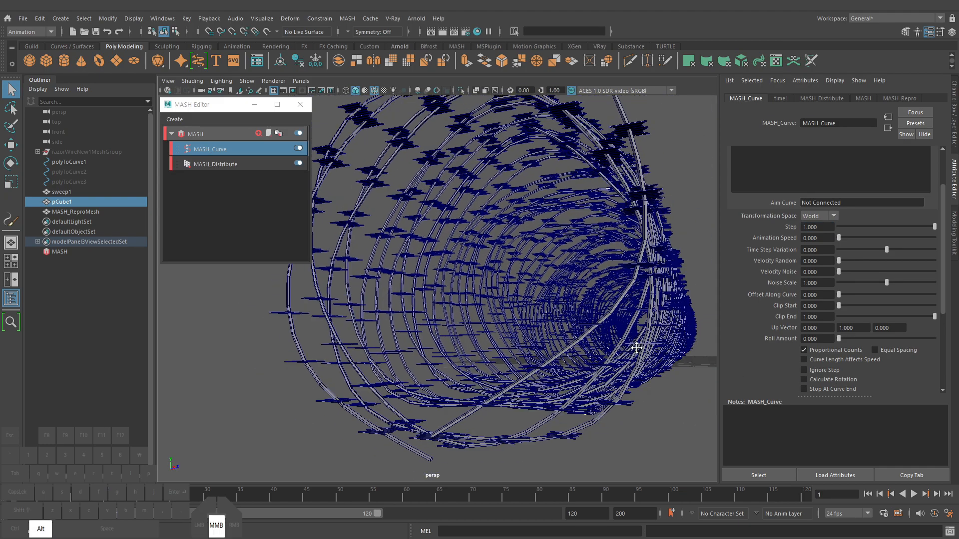
right_click_drag(636, 348, 588, 353, "alt")
left_click_drag(589, 353, 598, 355, "alt")
middle_click_drag(598, 355, 596, 359, "alt")
right_click_drag(596, 358, 604, 352, "alt")
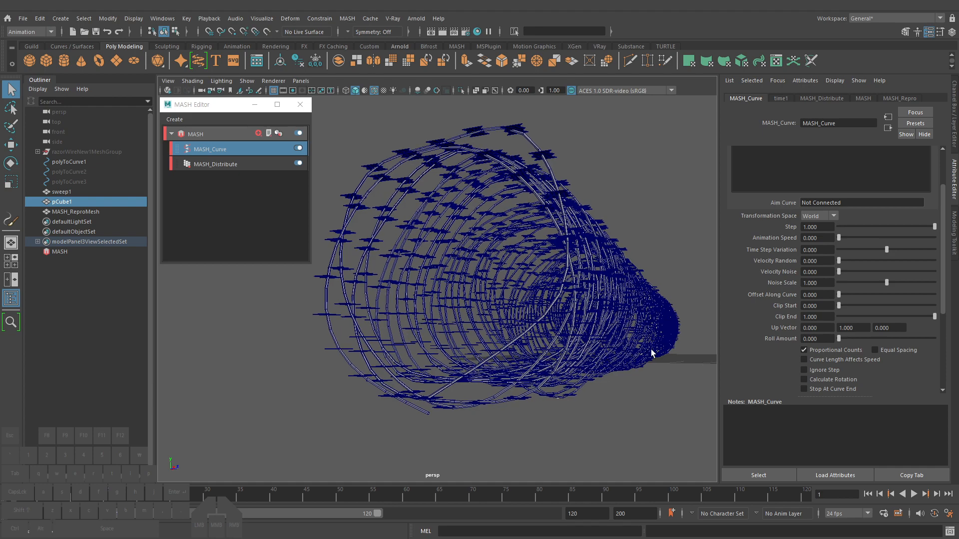
Turn Calculate Rotation back on for MASH_Curve
key("bracketleft")
key("bracketright")
scroll(769, 372, "down", 3)
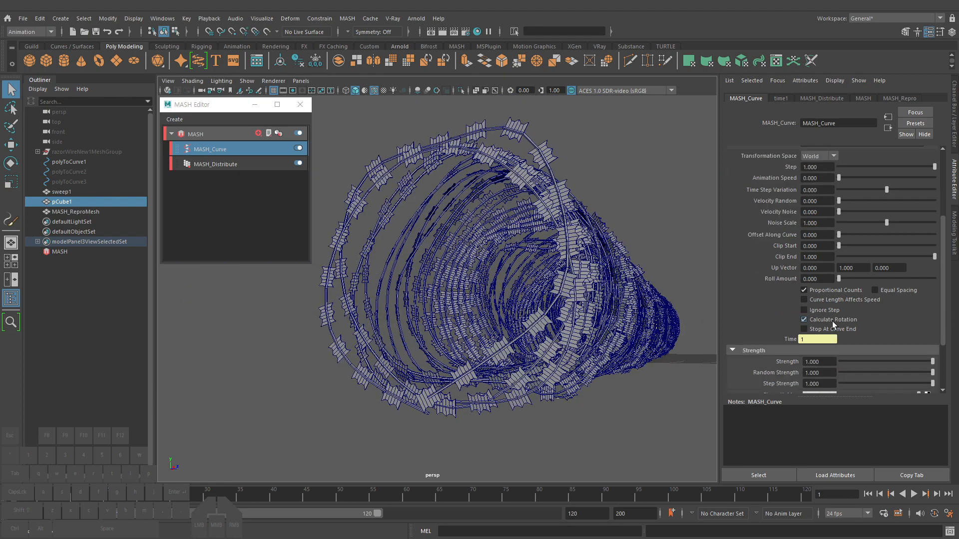
Rotate the source barb pCube1 in snapped increments to reorient the barbs along the wire, and check the result around the coil
left_click_drag(556, 257, 519, 258, "alt")
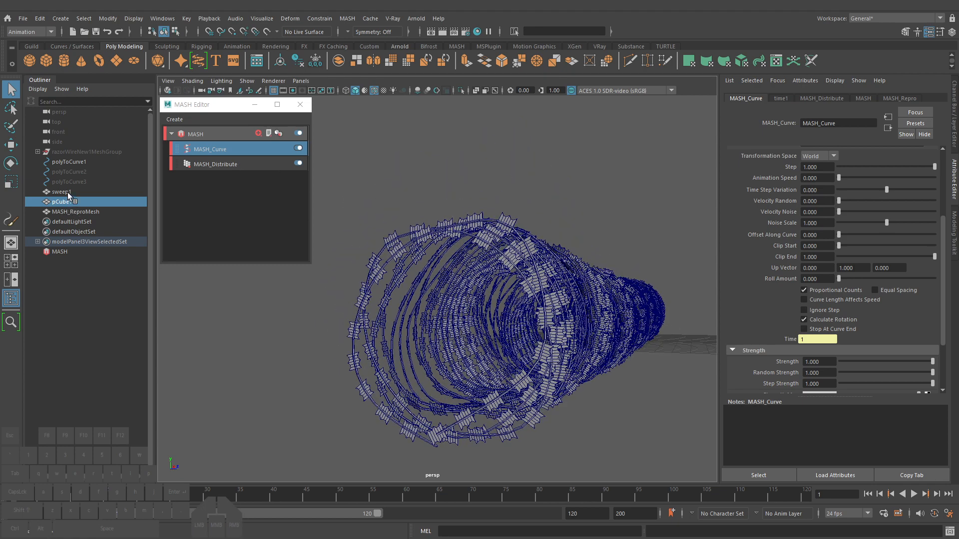
key("f")
left_click_drag(648, 332, 591, 338, "alt")
middle_click_drag(591, 338, 538, 343, "alt")
key("e")
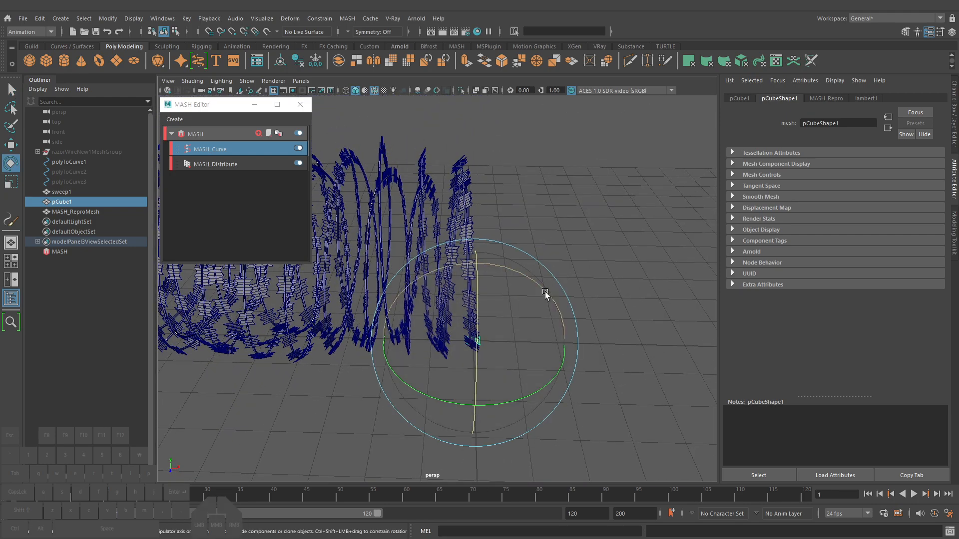
key("j")
left_click_drag(545, 294, 475, 265)
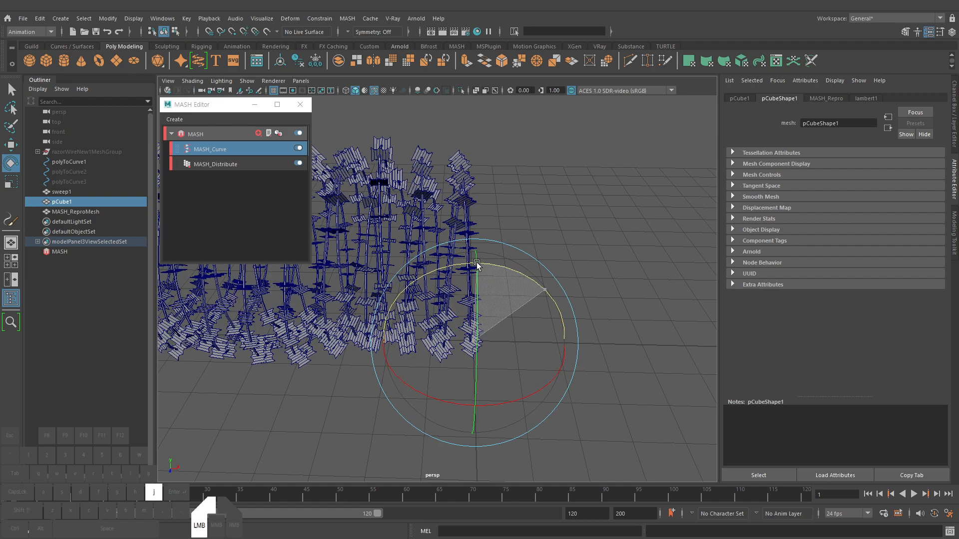
left_click_drag(538, 389, 482, 396)
middle_click_drag(514, 343, 469, 384, "alt")
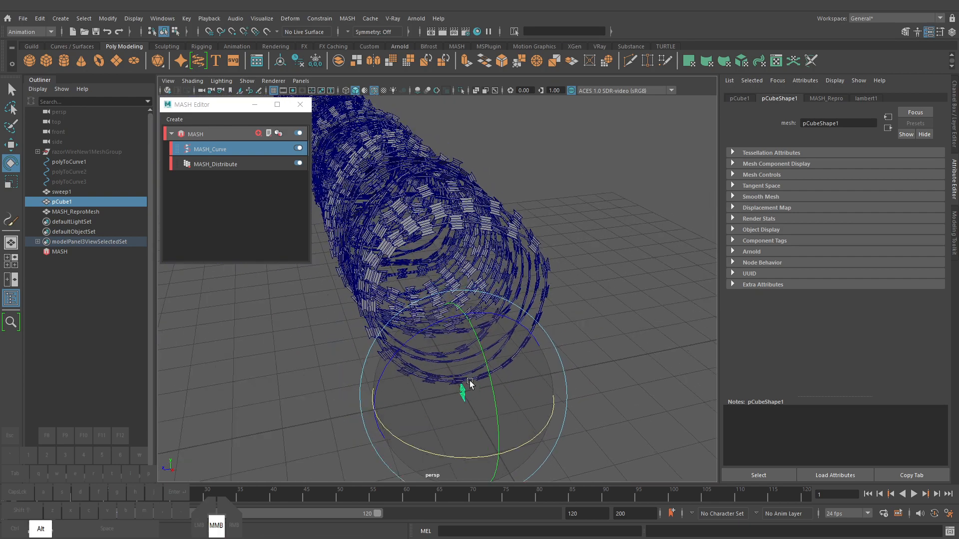
left_click_drag(469, 384, 314, 344, "alt")
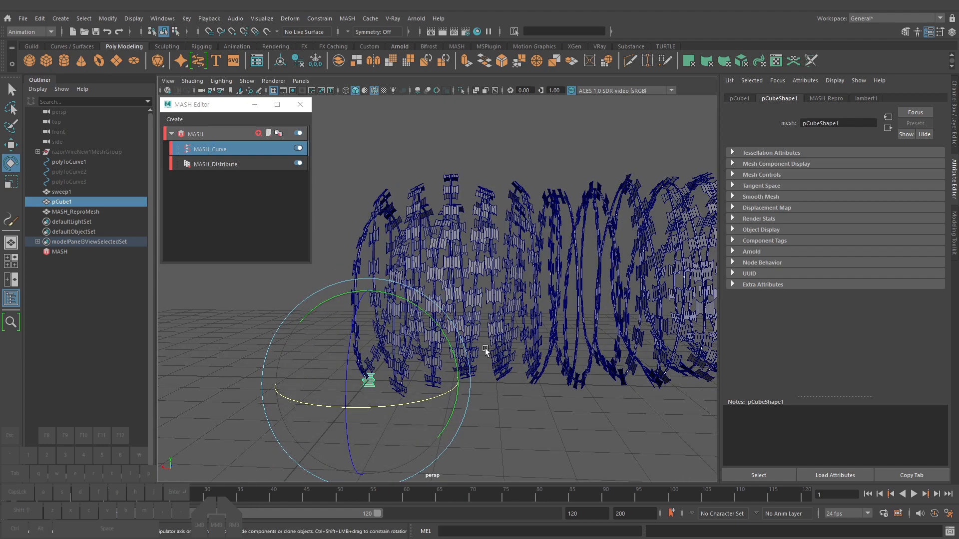
right_click_drag(554, 370, 460, 351, "alt")
middle_click_drag(518, 351, 469, 354, "alt")
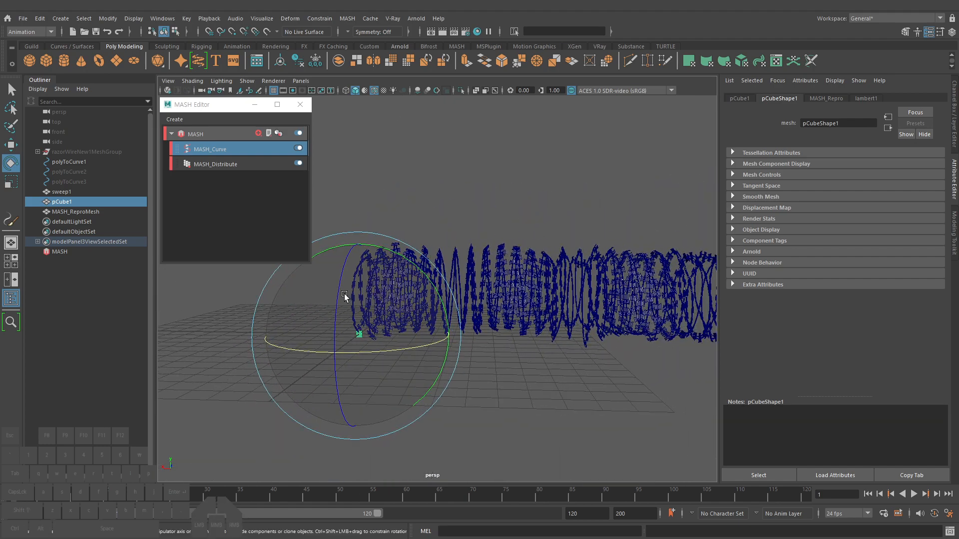
left_click_drag(345, 297, 517, 378)
key("q")
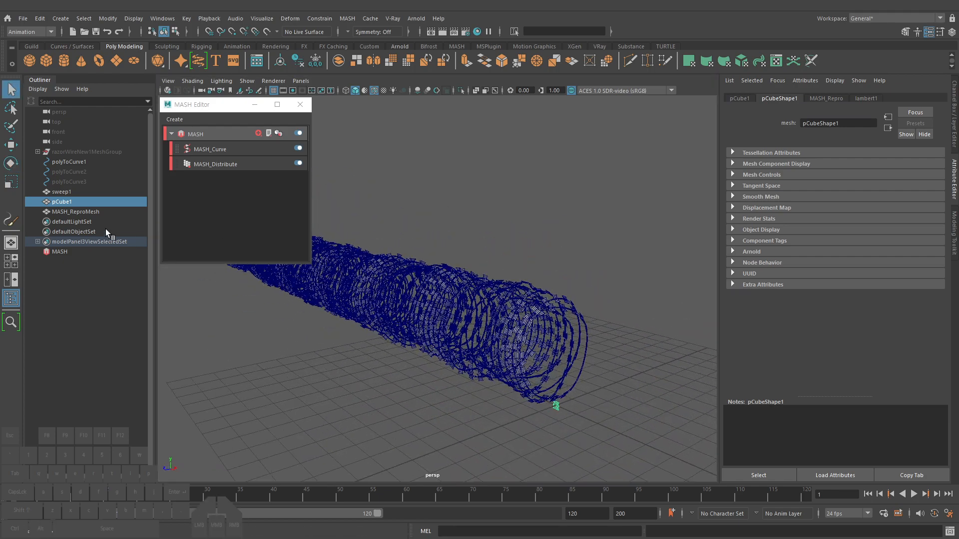
Duplicate the coil curve polyToCurve1
left_click(69, 162)
left_click_drag(642, 375, 571, 367, "alt")
key("ctrl+d")
key("w")
right_click_drag(565, 368, 555, 353, "alt")
middle_click_drag(554, 354, 620, 354, "alt")
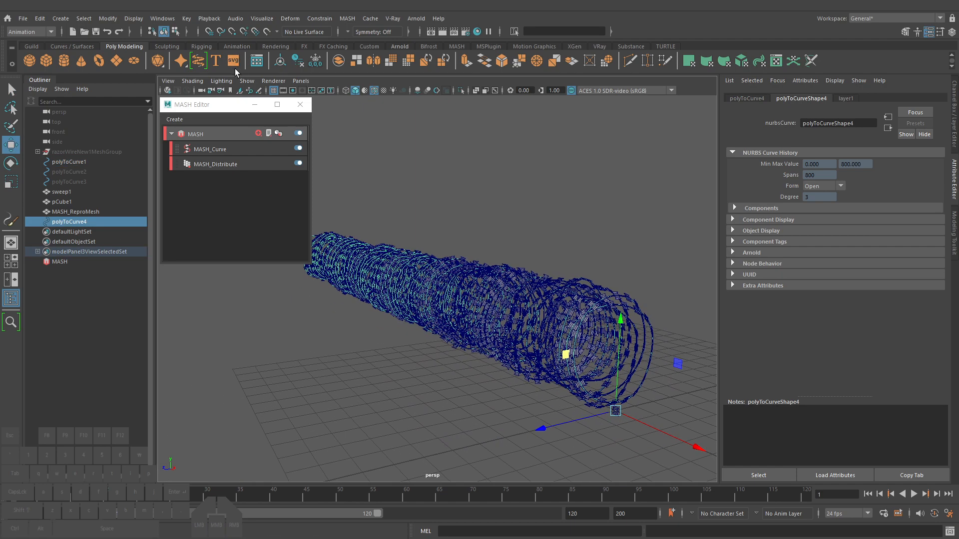
Center the duplicated curve's pivot and scale the curve up so it surrounds the original coil
left_click(281, 61)
left_click_drag(533, 285, 460, 354, "alt")
key("r")
key("q")
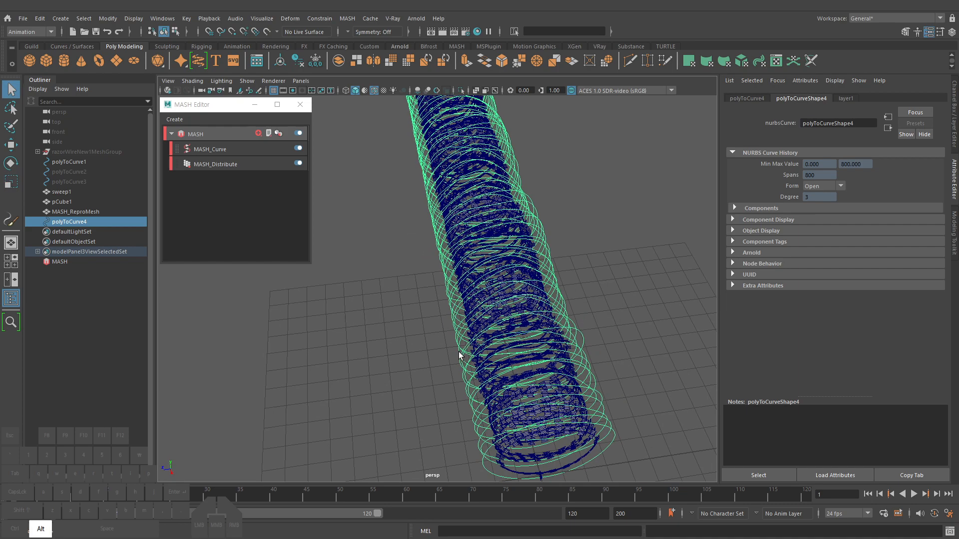
right_click_drag(460, 354, 514, 312, "alt")
middle_click_drag(514, 311, 514, 332, "alt")
left_click_drag(450, 189, 426, 204)
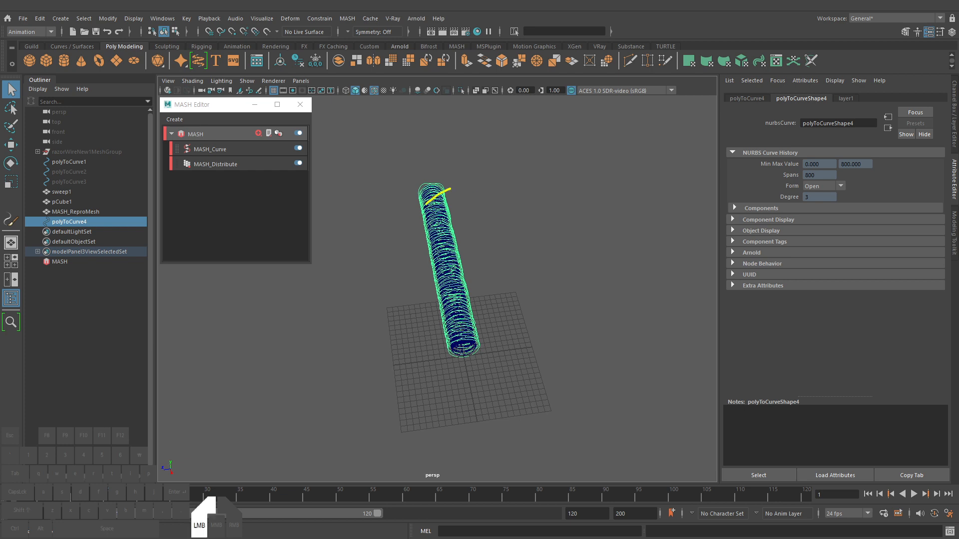
left_click_drag(460, 330, 459, 345)
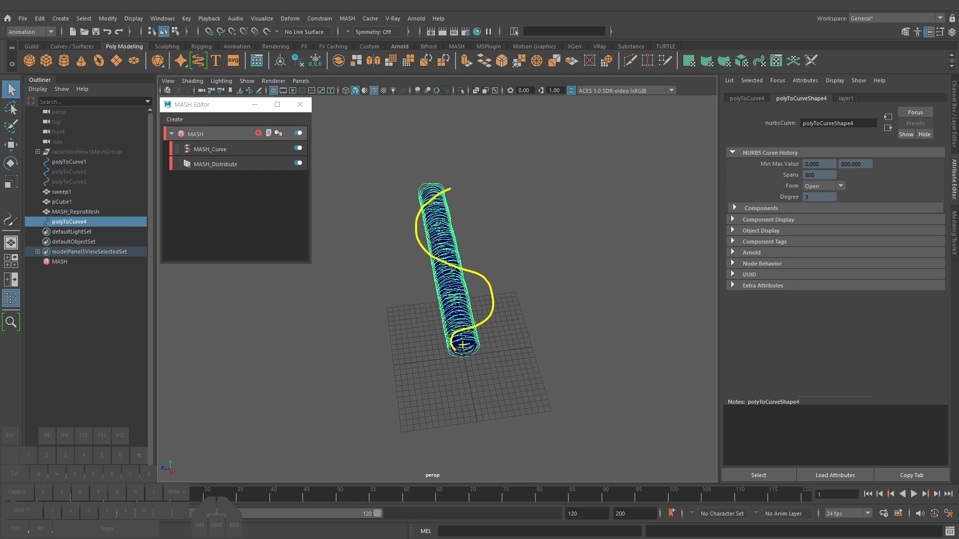
mouse_move(451, 316)
left_mouse_down("alt")
mouse_move(508, 306)
mouse_move(486, 345)
left_mouse_up("alt")
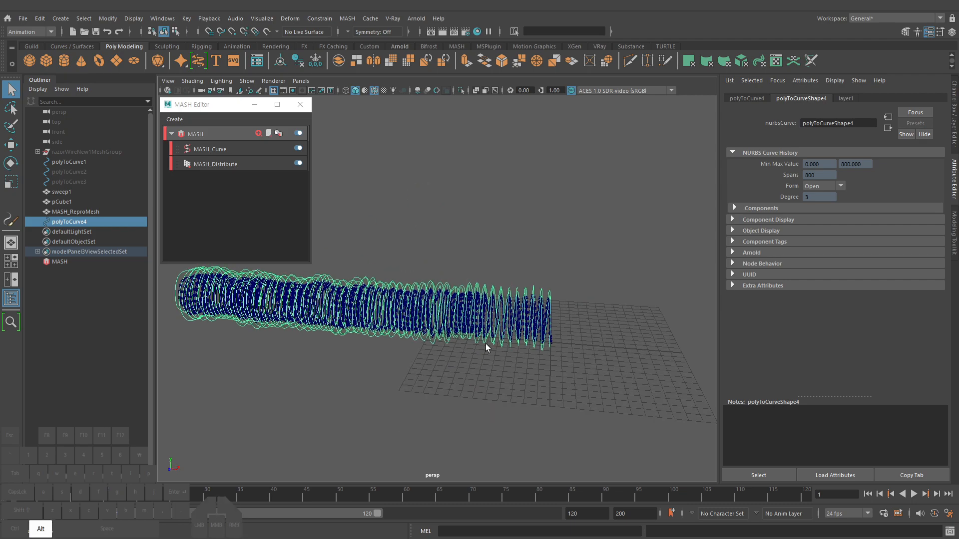
Scale the duplicated curve polyToCurve4 up further around its length so it lies well outside the barbed wire coil
middle_click_drag(486, 344, 562, 352, "alt")
left_click_drag(561, 352, 529, 355, "alt")
middle_click_drag(520, 355, 481, 358, "alt")
right_click_drag(481, 358, 544, 358, "alt")
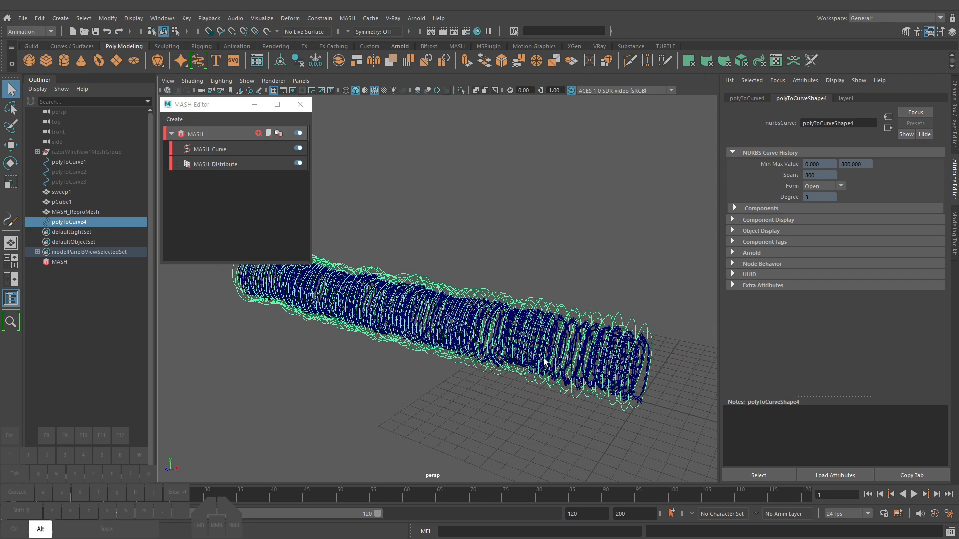
key("r")
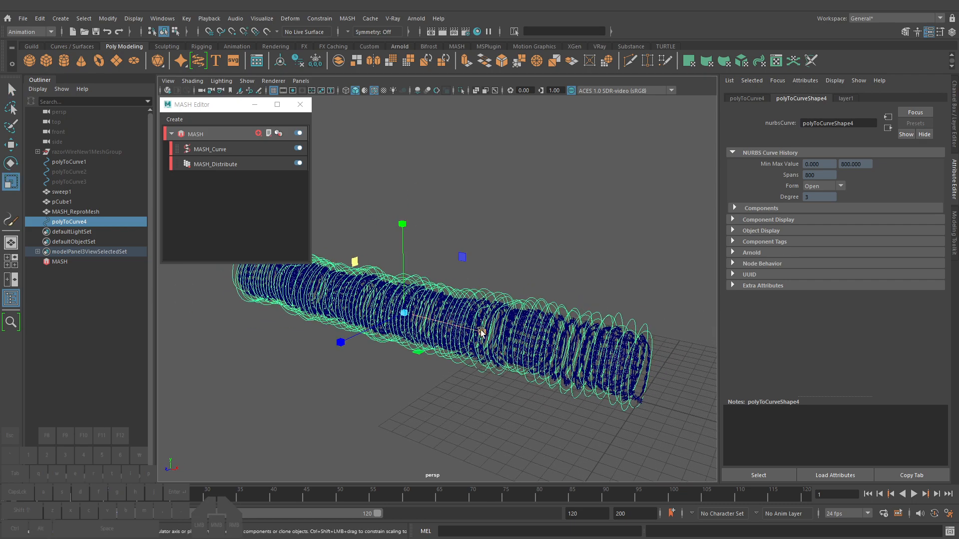
left_click_drag(481, 332, 510, 340)
key("z")
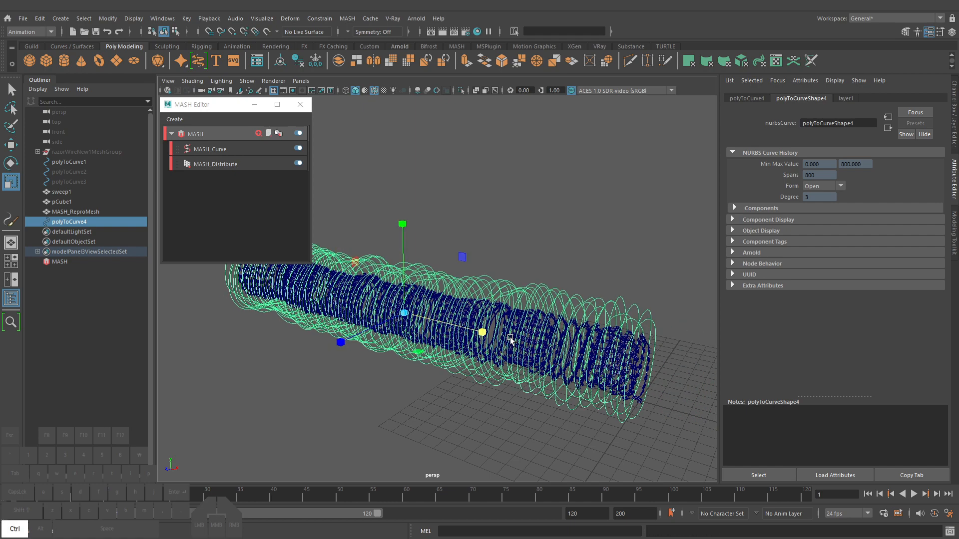
Rename the enlarged duplicate curve as AIM_curve
key("q")
double_click(92, 223)
type("Al")
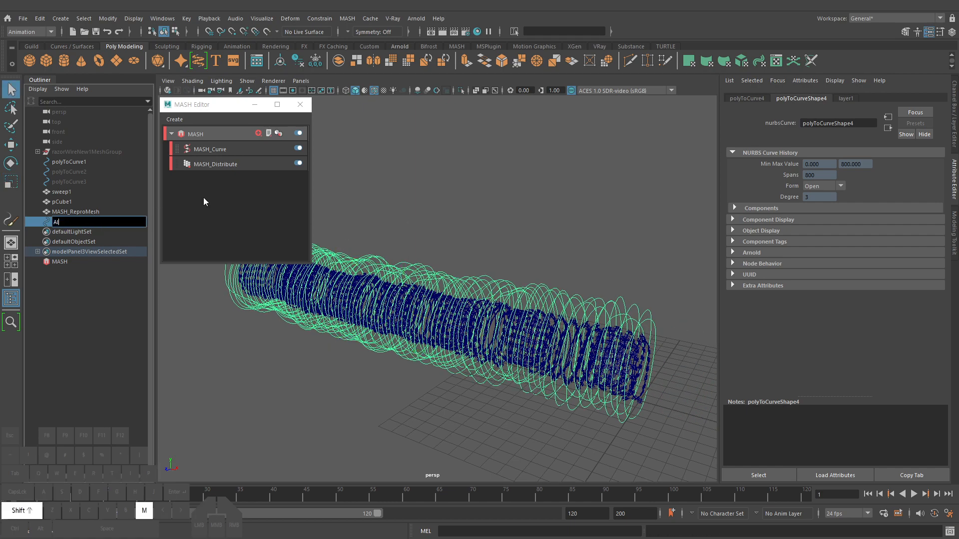
type("M_curve")
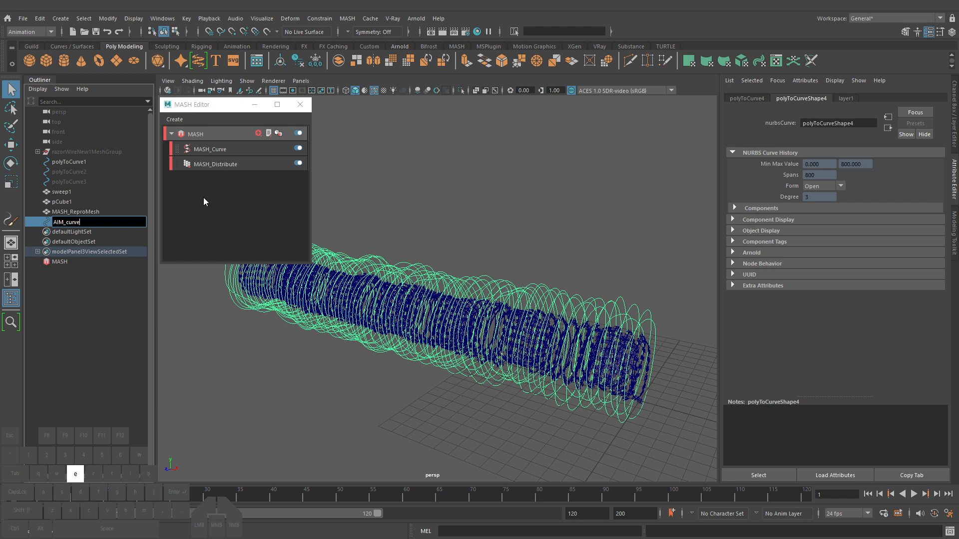
key("Return")
Connect AIM_curve as the Aim Curve of the MASH_Curve node
left_click(216, 150)
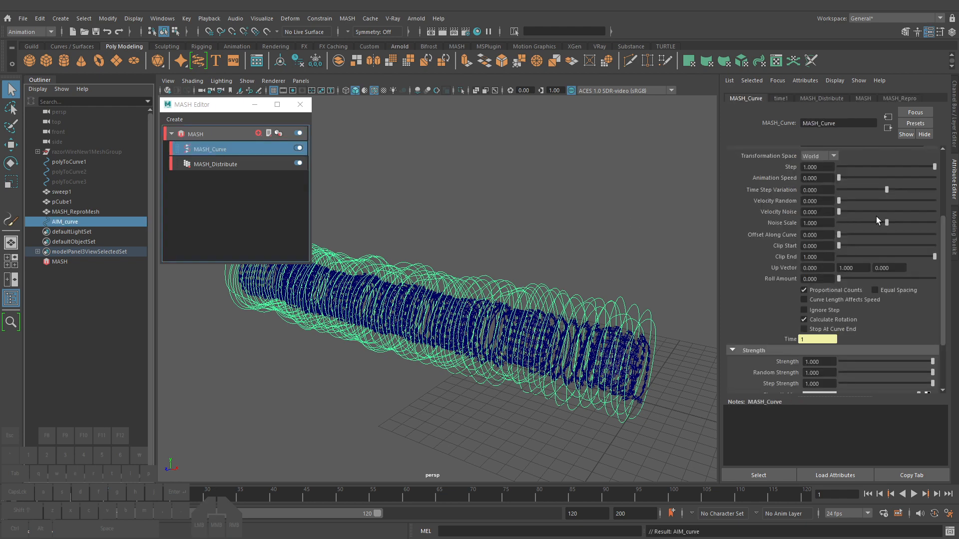
scroll(803, 255, "up", 4)
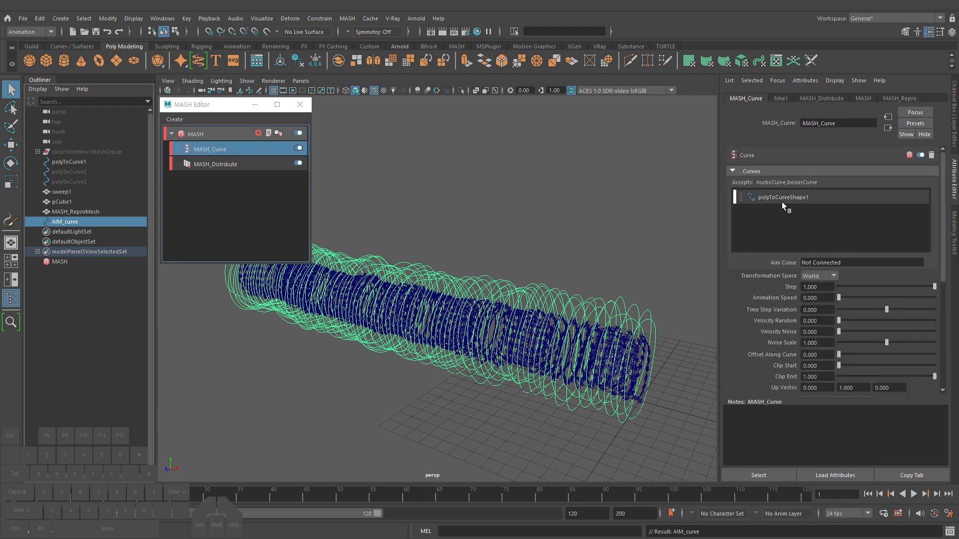
key("ctrl+2")
left_click_drag(740, 198, 817, 206)
left_click_drag(769, 268, 859, 266)
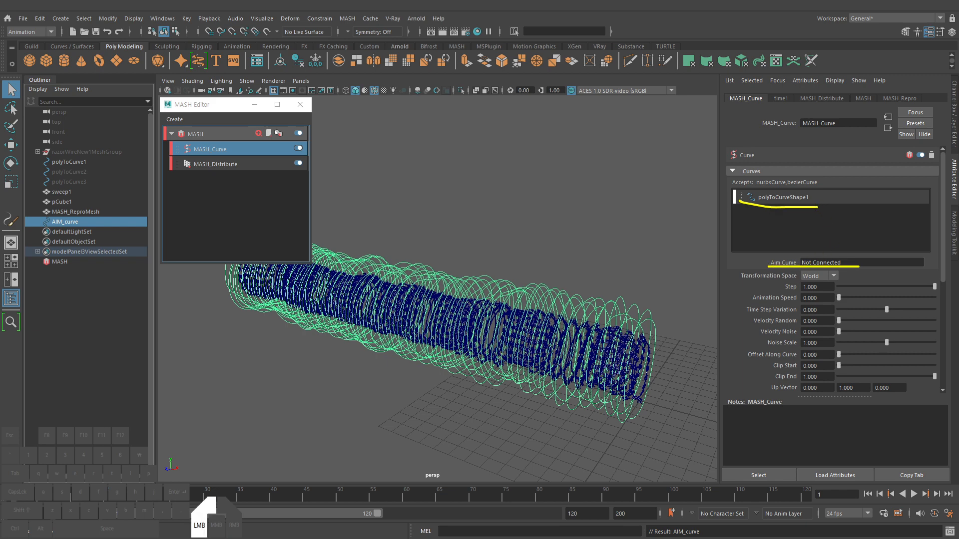
key("Escape")
right_click(823, 262)
left_click(852, 267)
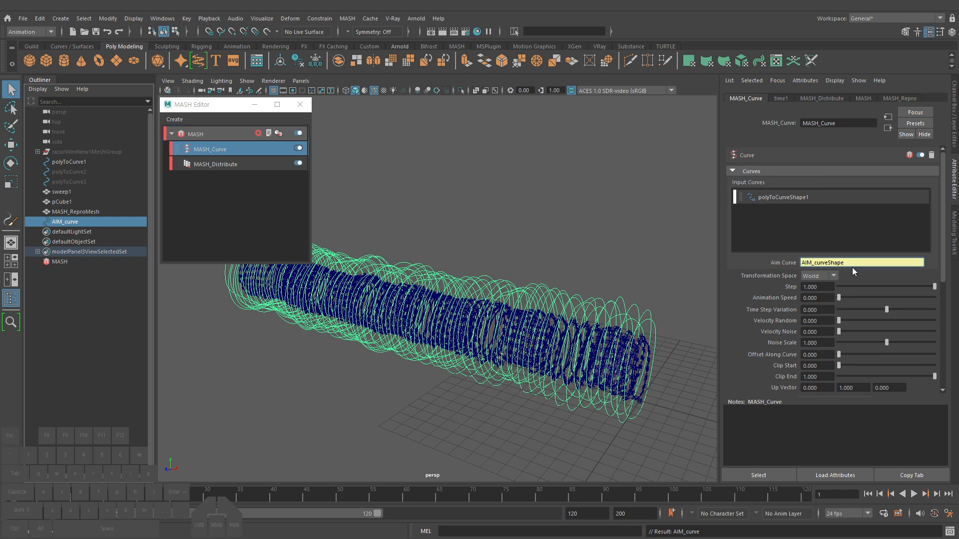
Set the Roll Amount of MASH_Curve to 1.000
mouse_move(554, 335)
left_mouse_down("alt")
mouse_move(619, 344)
mouse_move(591, 259)
left_mouse_up("alt")
left_click_drag(564, 385, 545, 409, "ctrl+shift")
left_click_drag(622, 393, 652, 412, "ctrl+shift")
left_click_drag(642, 323, 648, 328, "ctrl+shift")
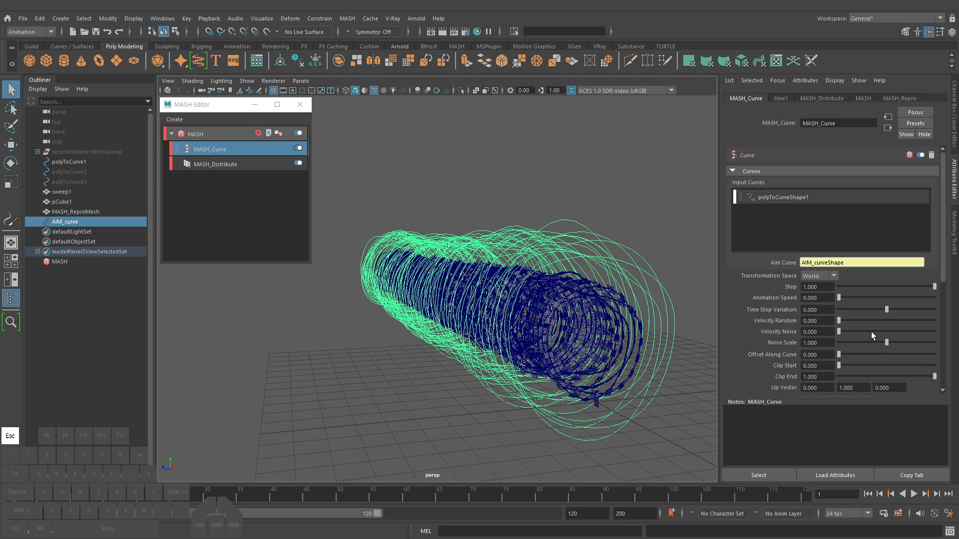
scroll(871, 331, "down", 5)
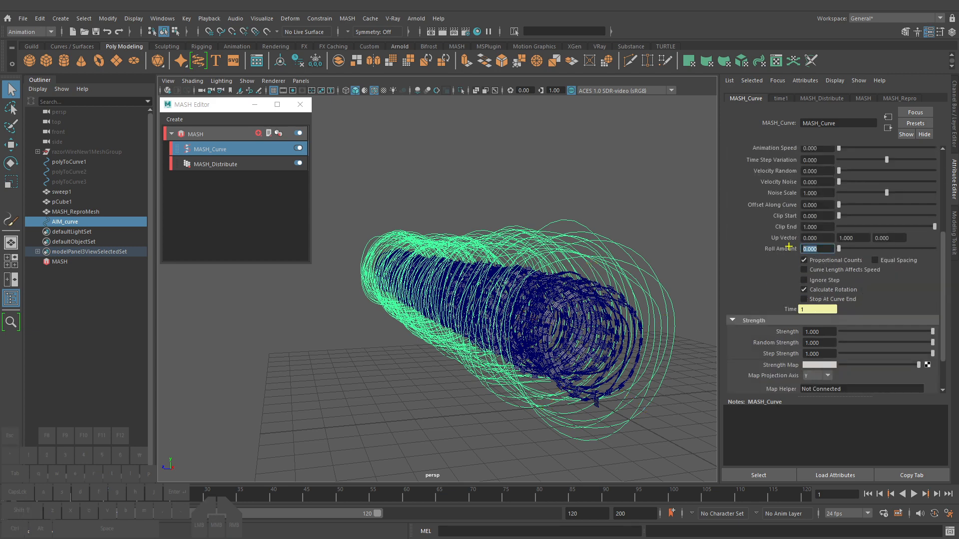
left_click_drag(759, 240, 943, 257, "ctrl")
left_click_drag(841, 247, 936, 248)
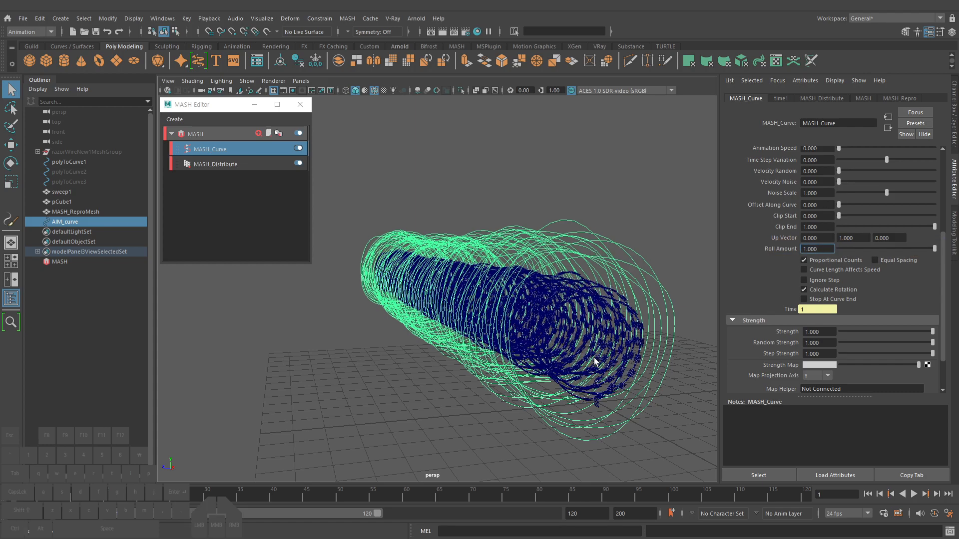
Examine the barb orientation along the coil, temporarily isolating MASH_ReproMesh and looking through it from the end
left_click_drag(555, 347, 586, 332, "alt")
left_click(631, 354)
right_click_drag(631, 353, 609, 370, "alt")
left_click_drag(610, 370, 564, 368, "alt")
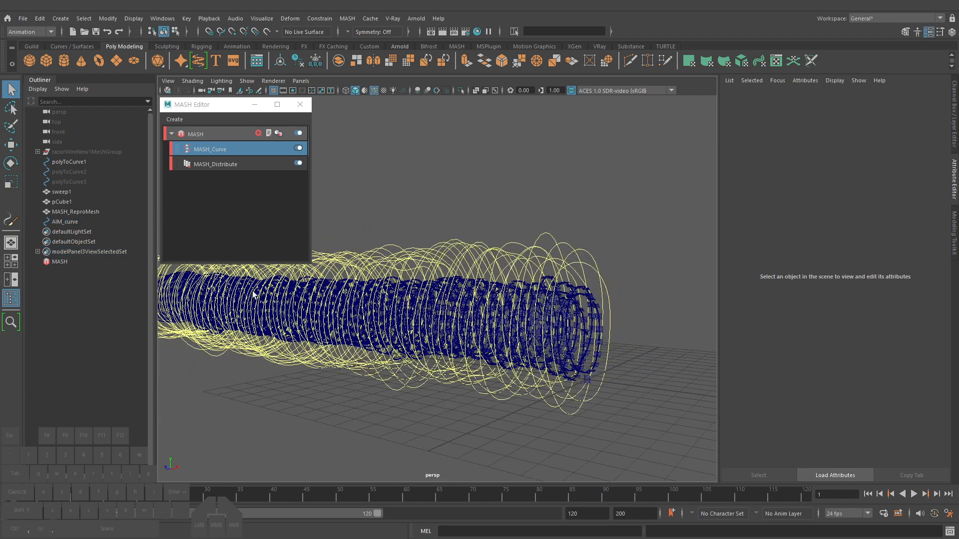
left_click(65, 209)
key("ctrl+1")
left_click(670, 341)
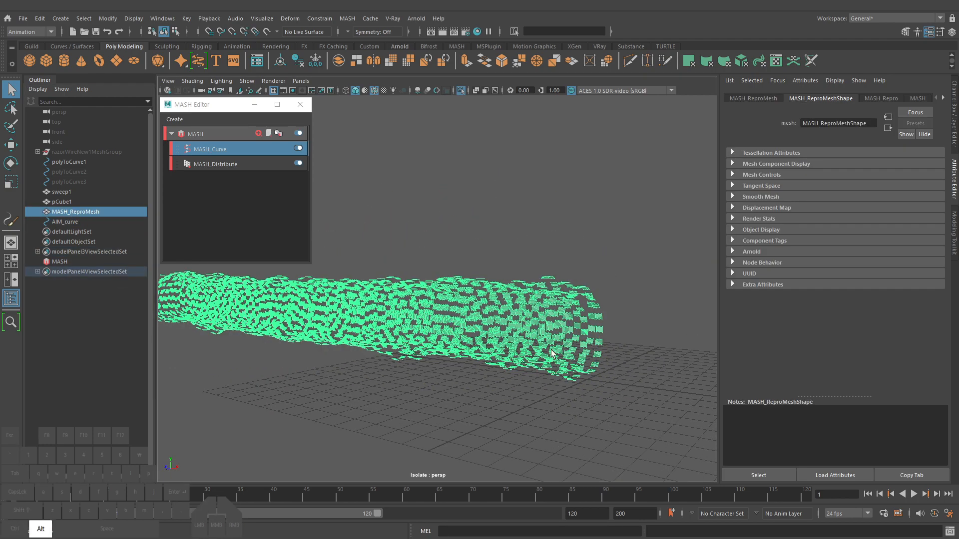
middle_click_drag(671, 341, 615, 339, "alt")
left_click_drag(615, 338, 510, 334, "alt")
right_click_drag(512, 335, 674, 351, "alt")
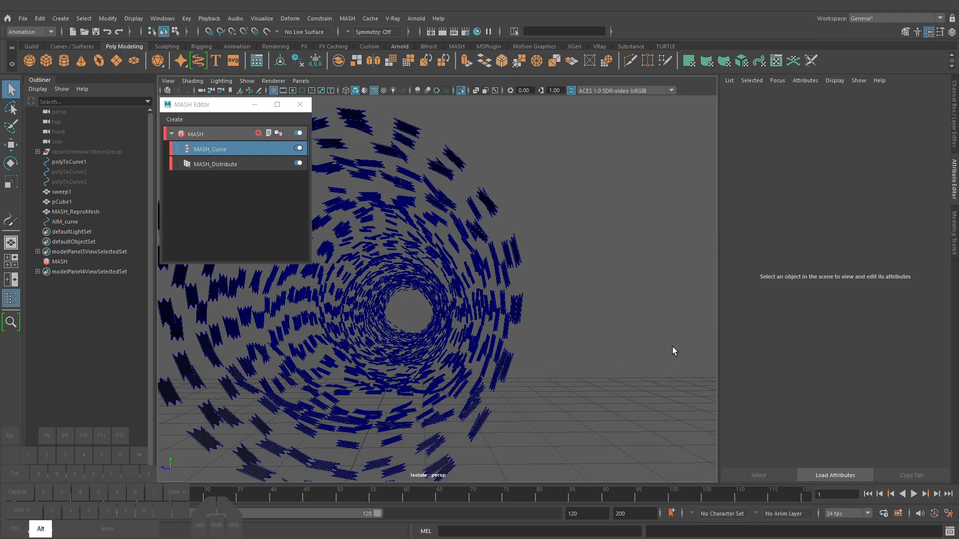
left_click_drag(674, 351, 553, 316, "alt")
key("ctrl+1")
middle_click_drag(538, 340, 485, 331, "alt")
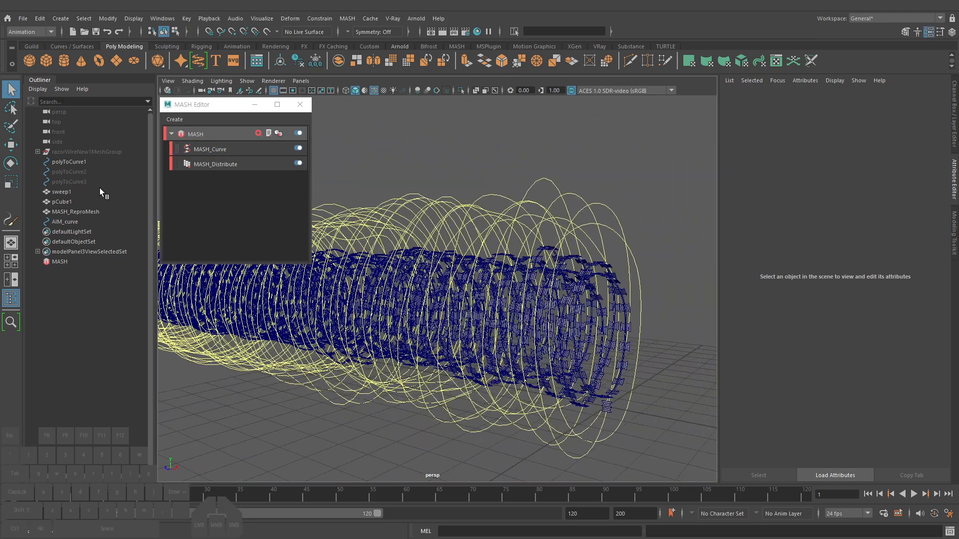
Hide both curves, polyToCurve1 and AIM_curve
left_click(84, 163)
left_click(73, 222, "ctrl")
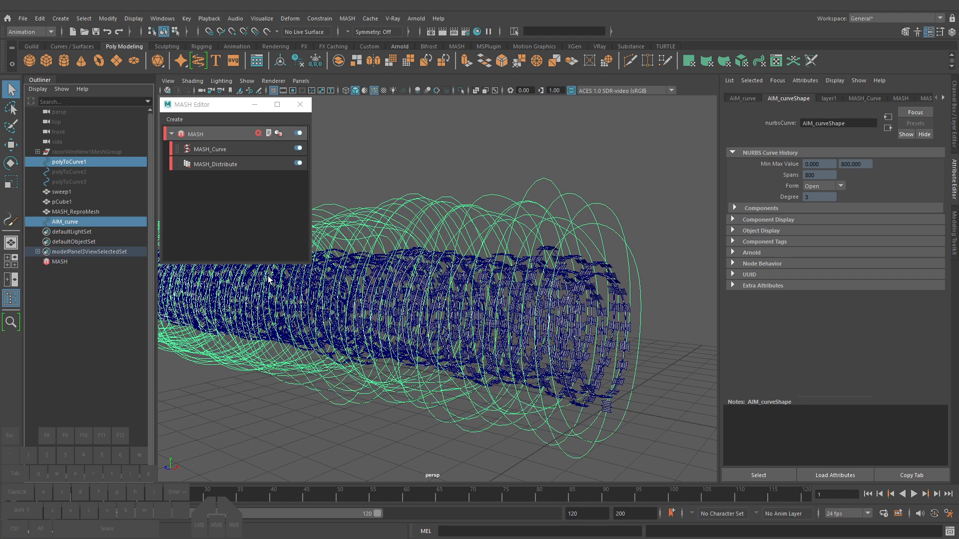
key("ctrl+h")
Frame the source barb pCube1 and examine how the barbs sit on the wire around the coil's end
left_click(94, 212)
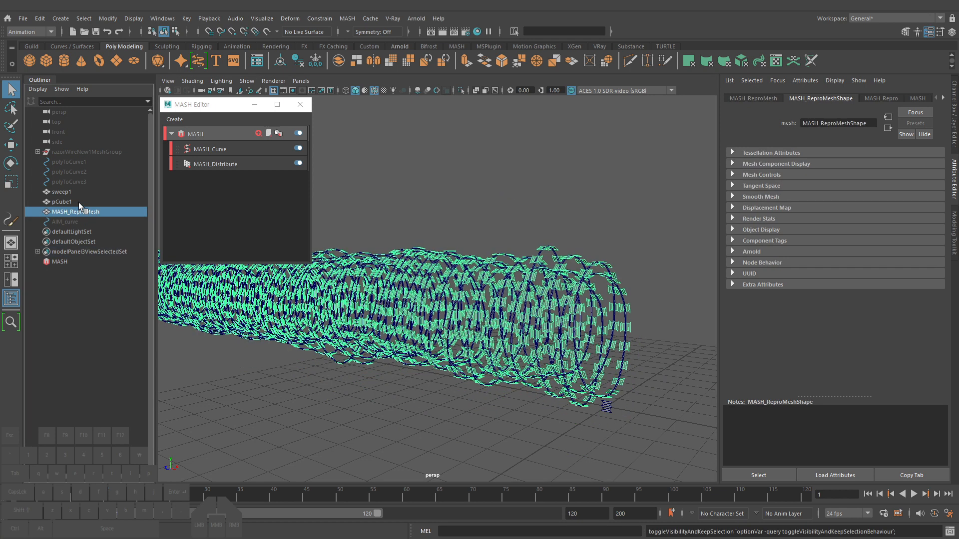
left_click(86, 202)
key("f")
left_click_drag(579, 387, 385, 289, "alt")
key("q")
right_click_drag(498, 282, 472, 283, "alt")
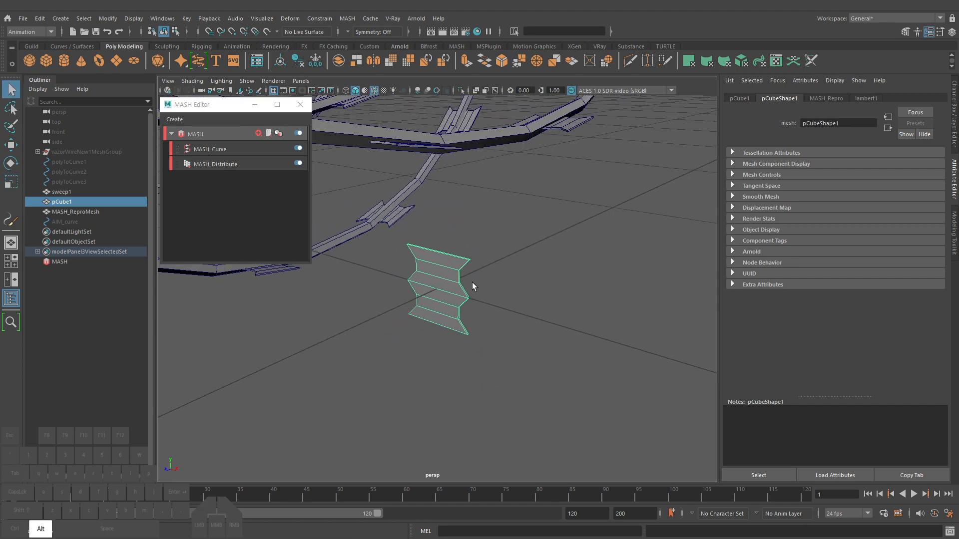
middle_click_drag(472, 283, 539, 386, "alt")
right_click_drag(539, 386, 487, 385, "alt")
right_click_drag(519, 253, 400, 280, "alt")
middle_click_drag(528, 348, 595, 456, "alt")
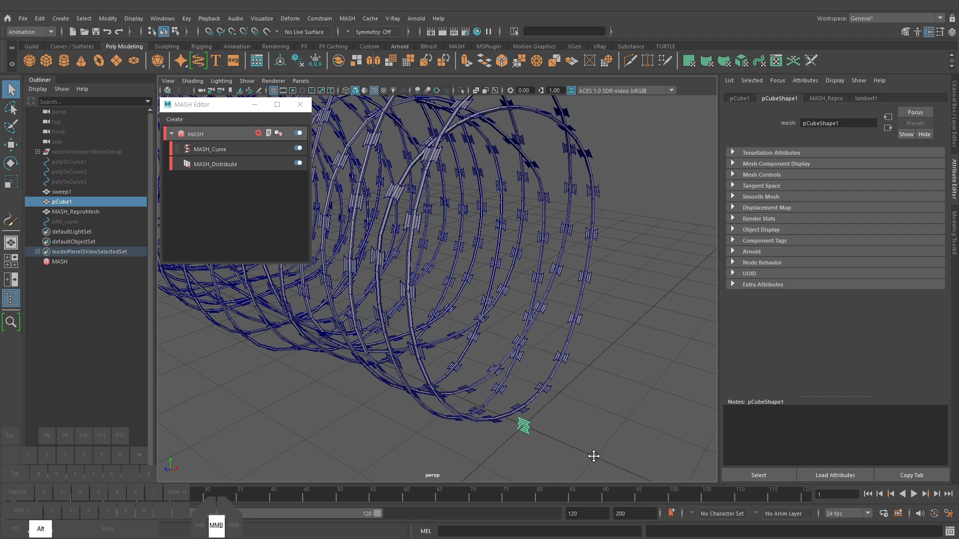
right_click_drag(594, 456, 523, 396, "alt")
left_click_drag(523, 397, 547, 374, "alt")
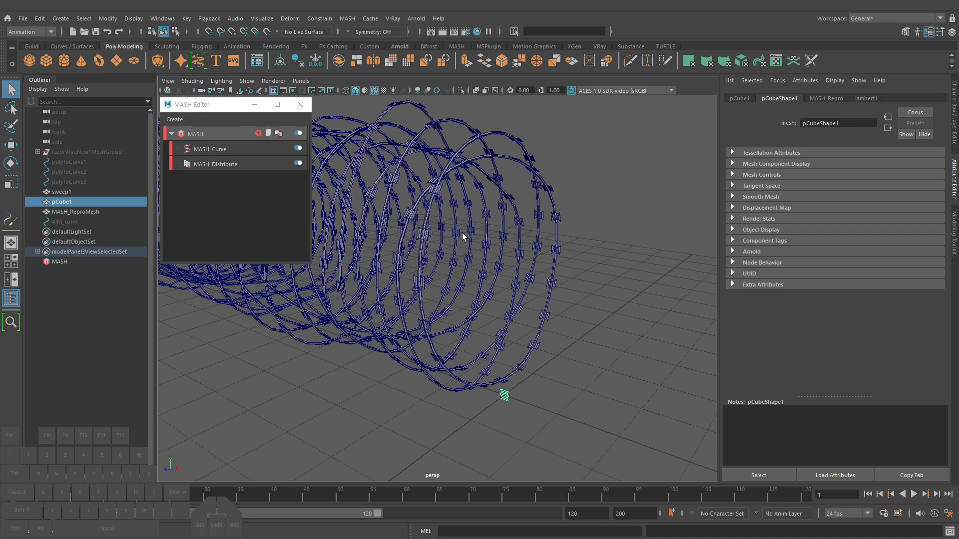
Set the Scale Profile of the wire mesh sweep1 to 0.015
left_click(62, 191)
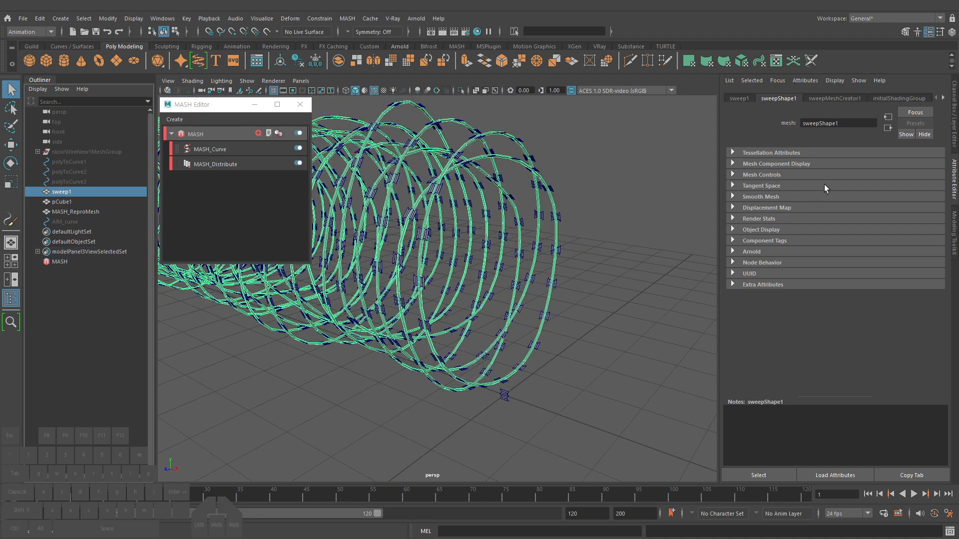
left_click(837, 99)
left_click_drag(813, 278, 841, 275)
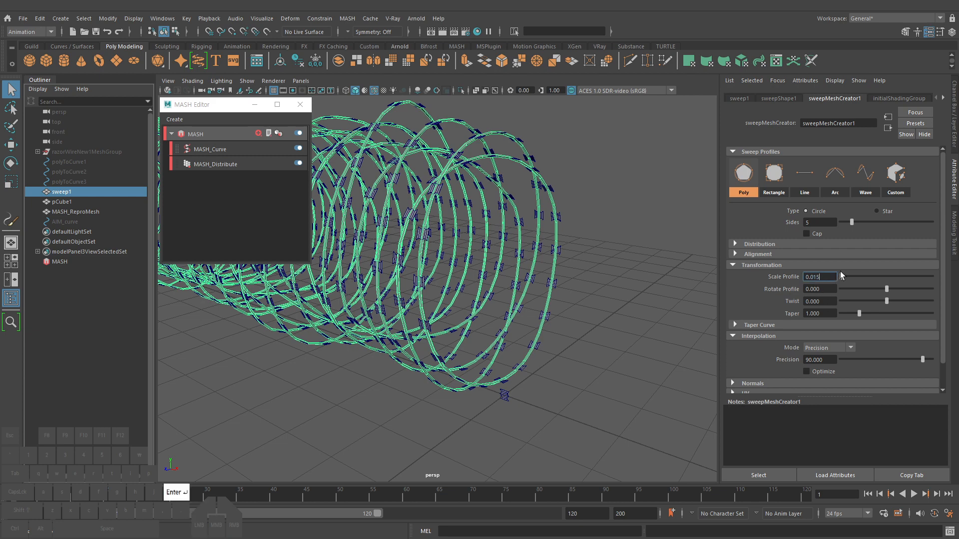
key("Return")
Scale the source barb pCube1 to refine the proportions of the barbs along the wire
left_click(510, 394)
left_click(509, 395)
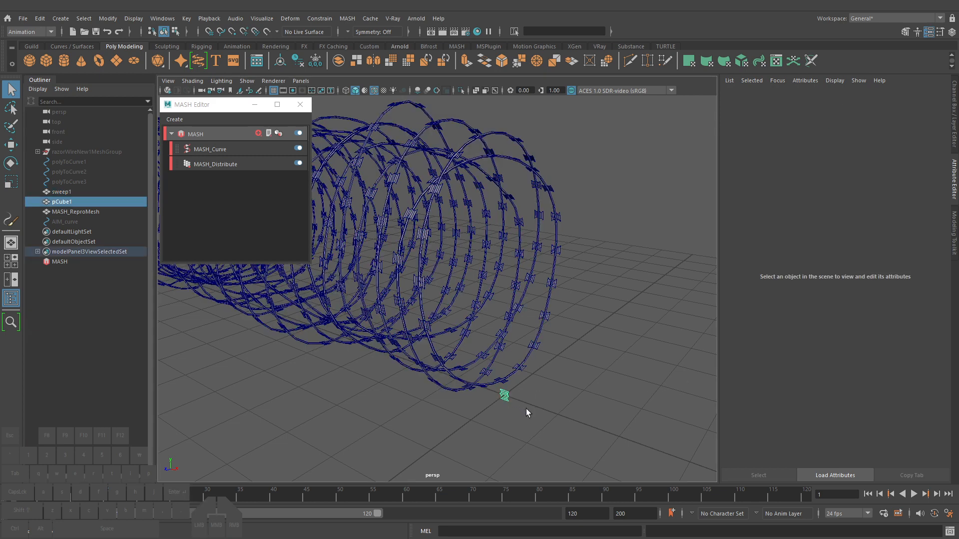
key("r")
left_click(507, 403)
left_click_drag(506, 402, 460, 390)
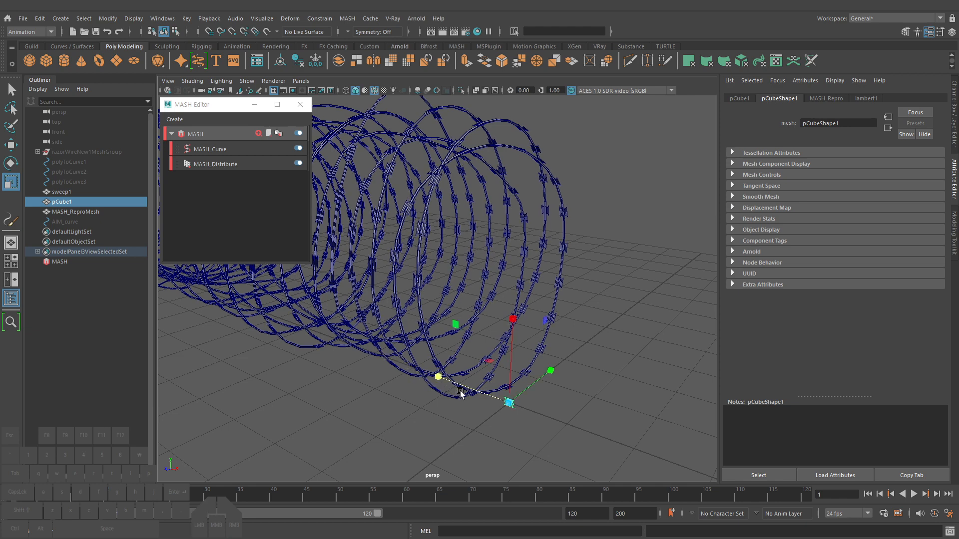
key("q")
Adjust the Number of Points of MASH_Distribute, trying 3000 and 2832 and settling on 3347
left_click(224, 165)
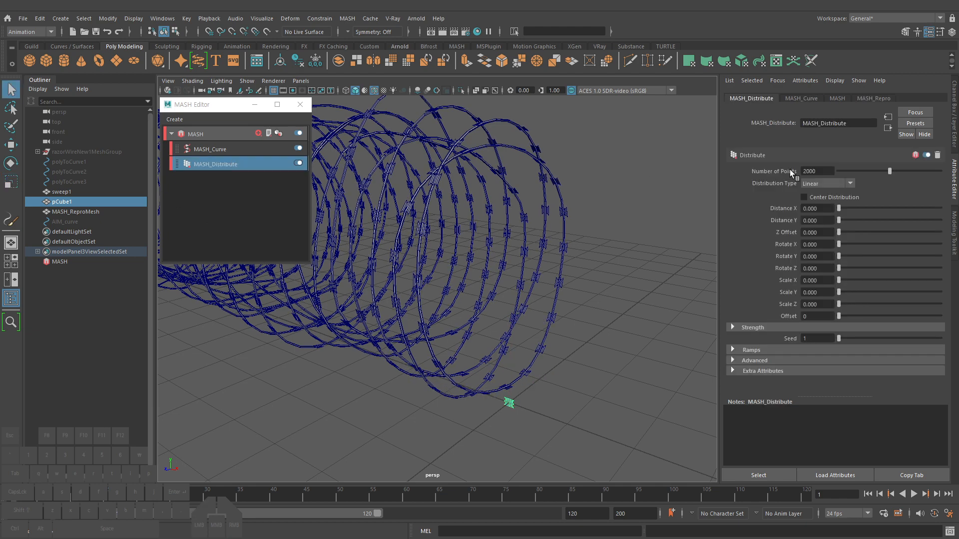
left_click(806, 171)
key("Return")
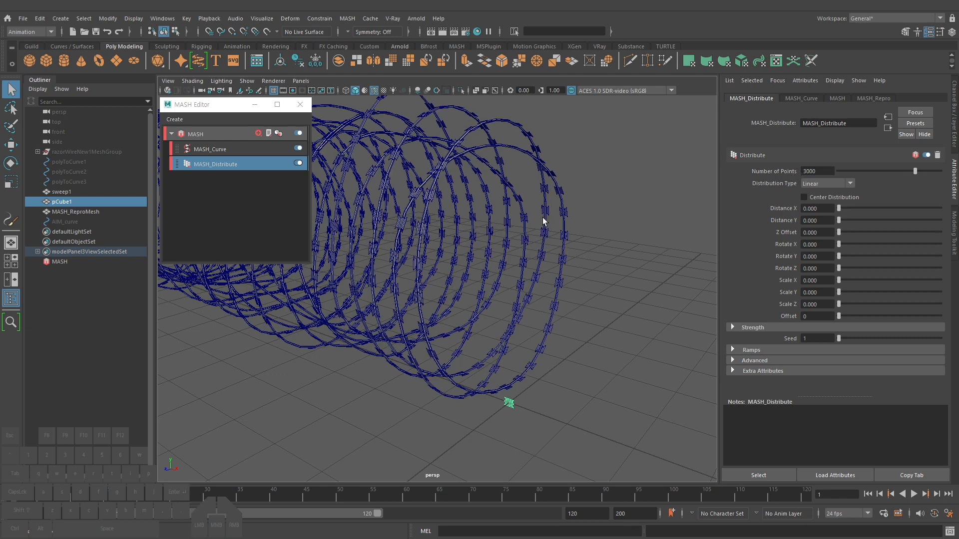
left_click_drag(594, 288, 626, 292, "alt")
right_click_drag(625, 292, 664, 291, "alt")
middle_click_drag(591, 288, 560, 283, "alt")
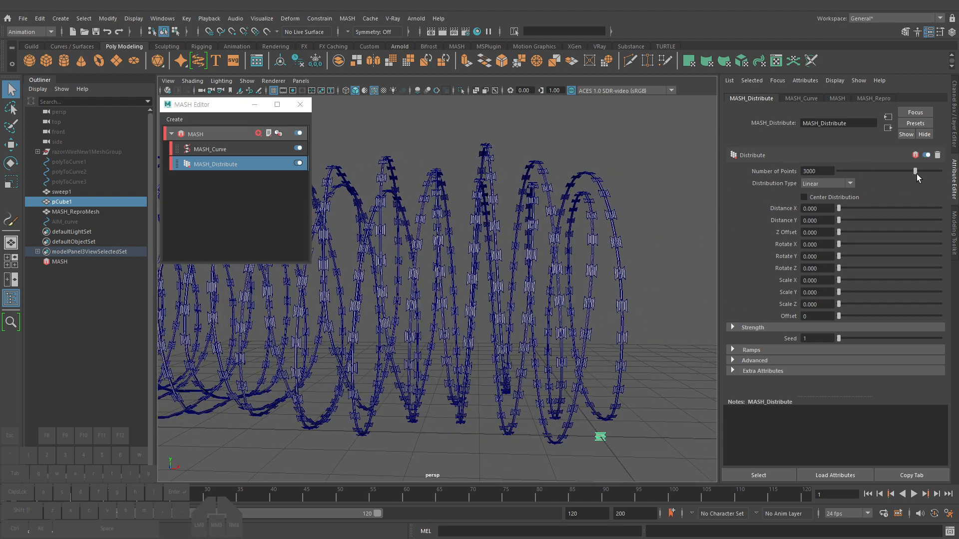
left_click_drag(912, 172, 908, 172)
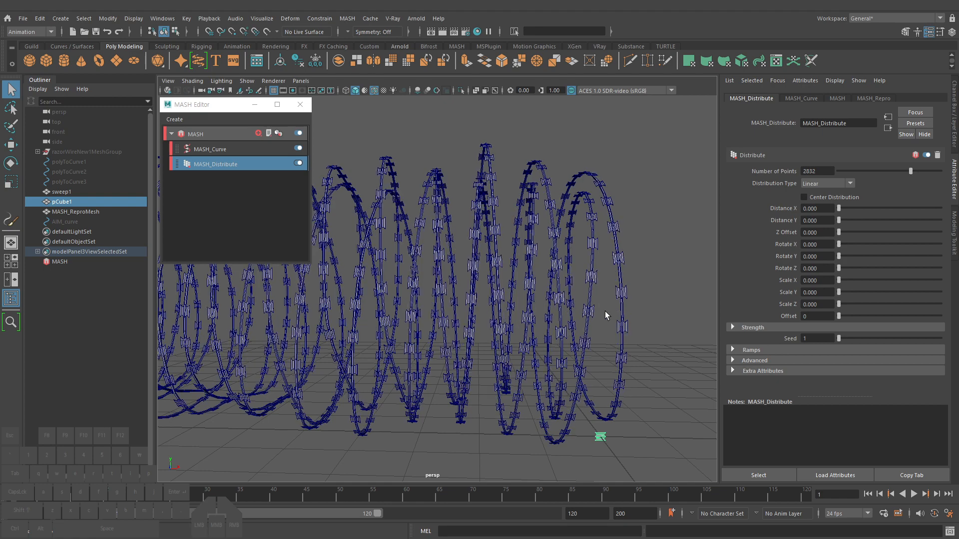
left_click(923, 171)
Turn off the wireframe overlay on shaded objects and inspect the whole razor wire coil
right_click_drag(644, 320, 589, 325, "alt")
left_click_drag(589, 325, 496, 340, "alt")
right_click_drag(497, 340, 425, 312, "alt")
middle_click_drag(425, 312, 399, 317, "alt")
right_click_drag(399, 316, 445, 307, "alt")
left_click(374, 91)
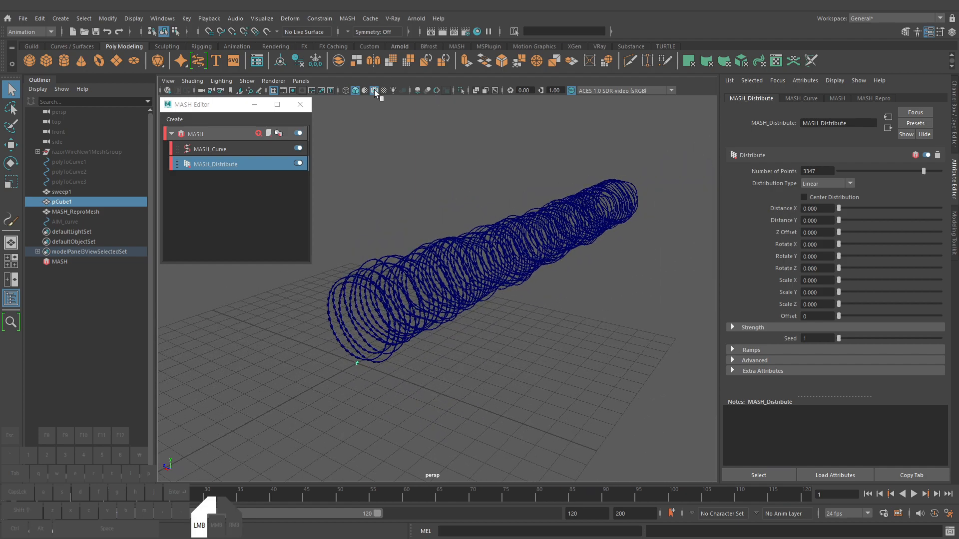
right_click_drag(539, 309, 621, 304, "alt")
middle_click_drag(509, 303, 518, 314, "alt")
left_click_drag(518, 310, 524, 305, "alt")
right_click_drag(525, 305, 524, 295, "alt")
mouse_move(523, 295)
middle_mouse_down("alt")
mouse_move(537, 286)
mouse_move(526, 286)
middle_mouse_up("alt")
right_click_drag(526, 287, 529, 287, "alt")
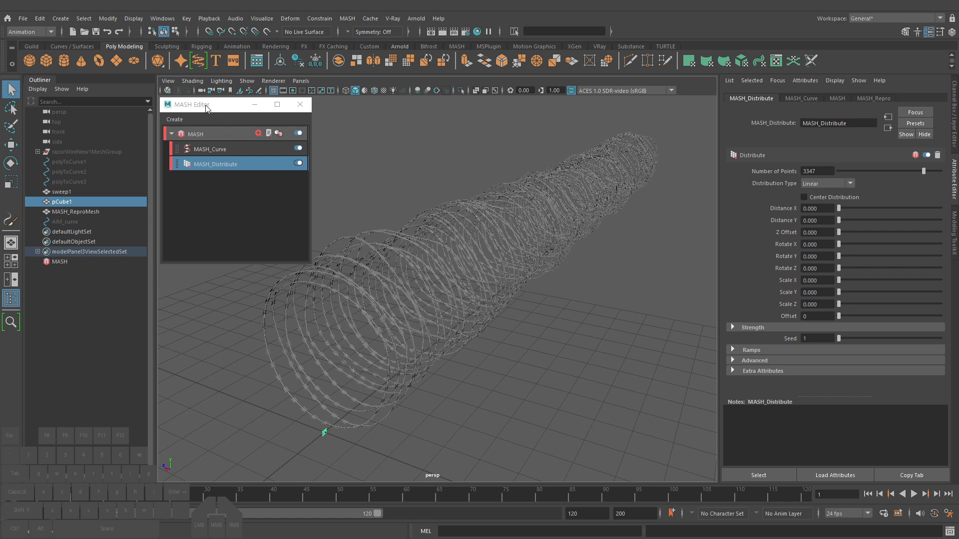
Create a polygon plane at the origin and scale it up until it extends beyond the grid as a ground surface
left_click(122, 64)
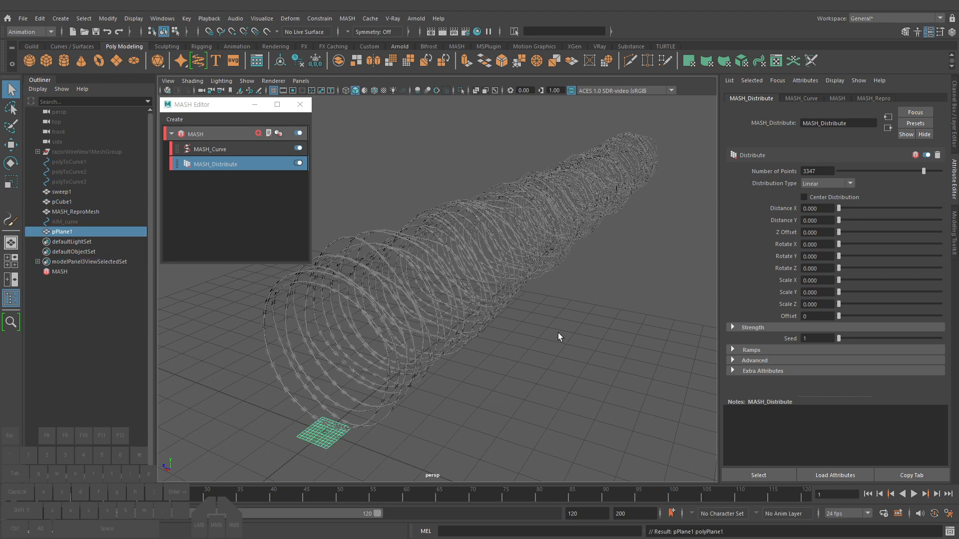
right_click_drag(558, 334, 372, 377, "alt")
key("w")
key("r")
left_click_drag(367, 378, 693, 412)
right_click_drag(693, 413, 439, 350, "alt")
left_click_drag(440, 350, 372, 340, "alt")
left_click_drag(417, 302, 477, 317)
key("q")
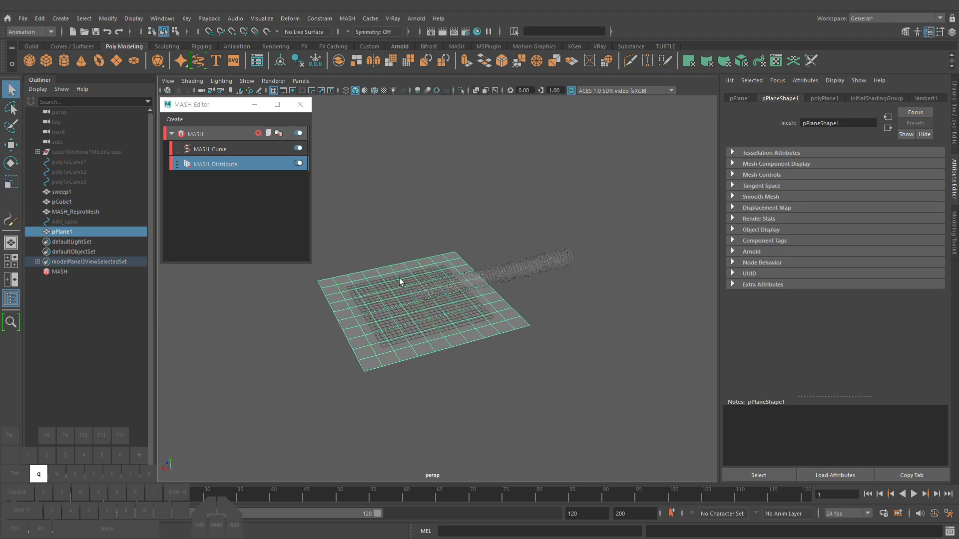
Try moving polyToCurve1 together with AIM_curve relative to the ground plane, and undo the move
left_click(470, 295)
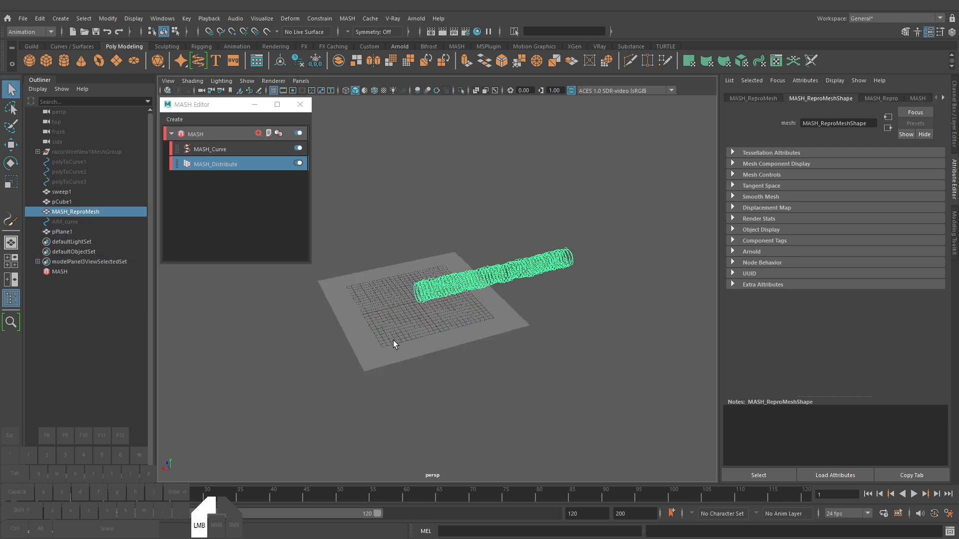
left_click(70, 231)
left_click(79, 161)
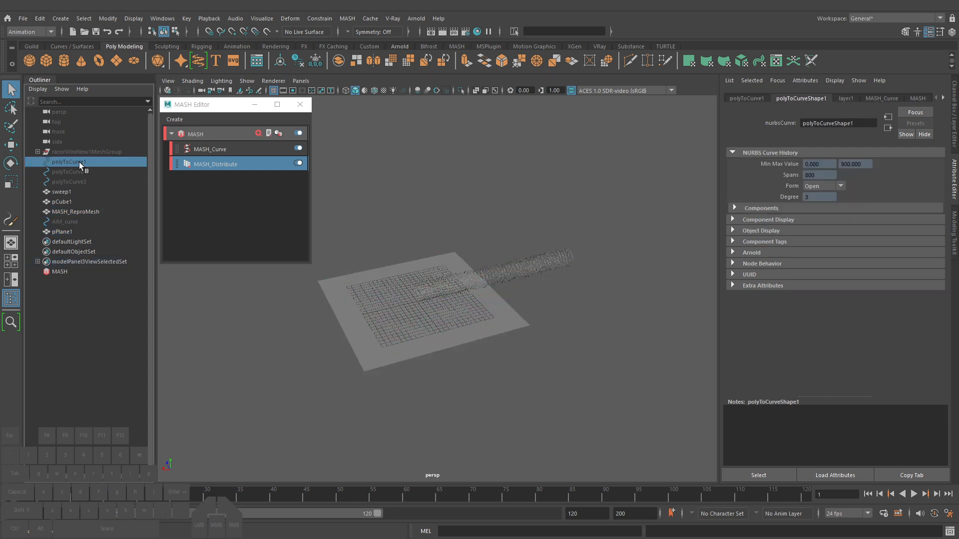
left_click(79, 220, "ctrl")
key("w")
left_click_drag(417, 298, 386, 301)
right_click_drag(494, 322, 600, 329, "alt")
key("z")
right_click_drag(569, 375, 543, 367, "alt")
Reposition and enlarge pPlane1 so that the ground surface extends under the whole razor wire coil
left_click(543, 367)
key("w")
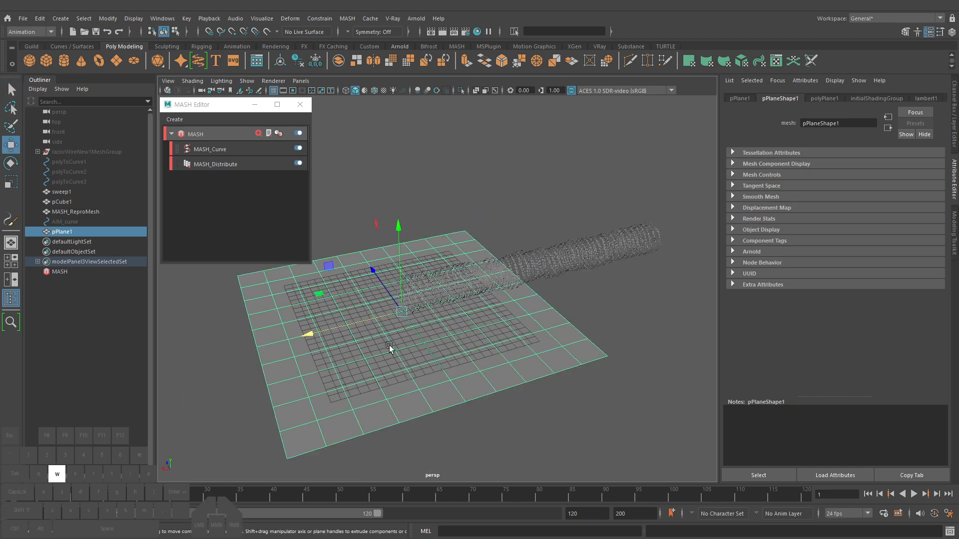
left_click_drag(312, 333, 461, 301)
left_click_drag(575, 315, 538, 316, "alt")
middle_click_drag(537, 316, 395, 314, "alt")
left_click_drag(384, 300, 321, 300)
key("r")
key("q")
Assign a new VRay Mtl to the ground plane and darken its Diffuse Color to dark grey
left_click_drag(443, 321, 519, 326, "alt")
right_click_drag(520, 325, 624, 326, "alt")
key("shift+m")
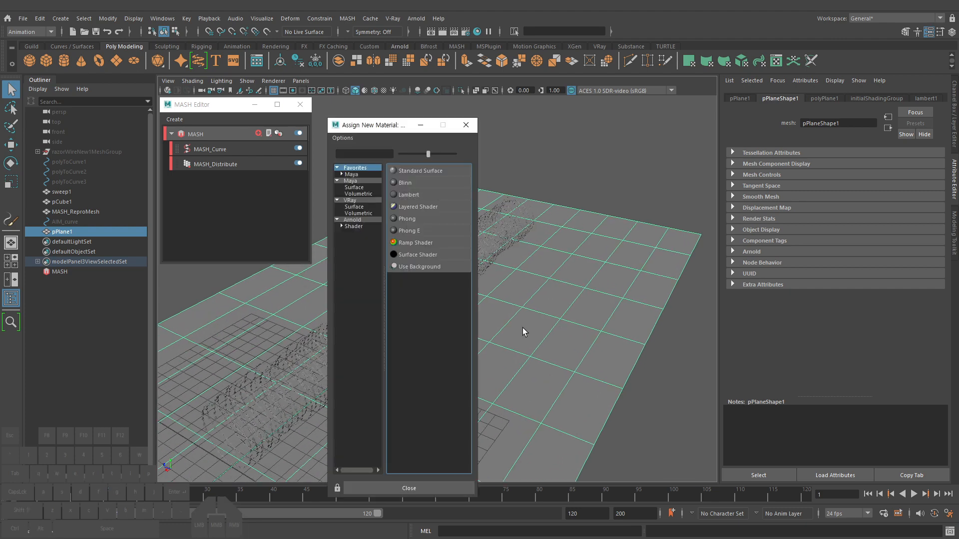
left_click(354, 207)
left_click(416, 302)
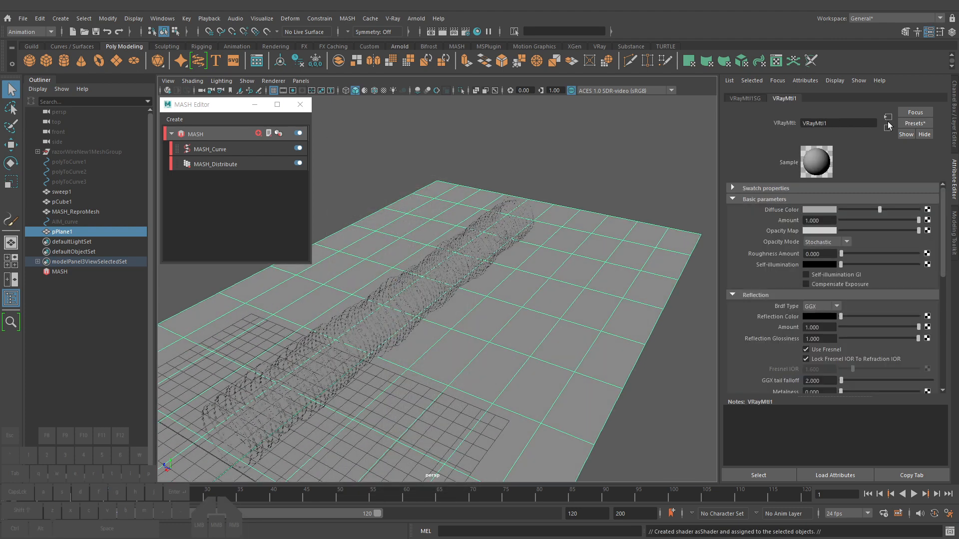
left_click(853, 210)
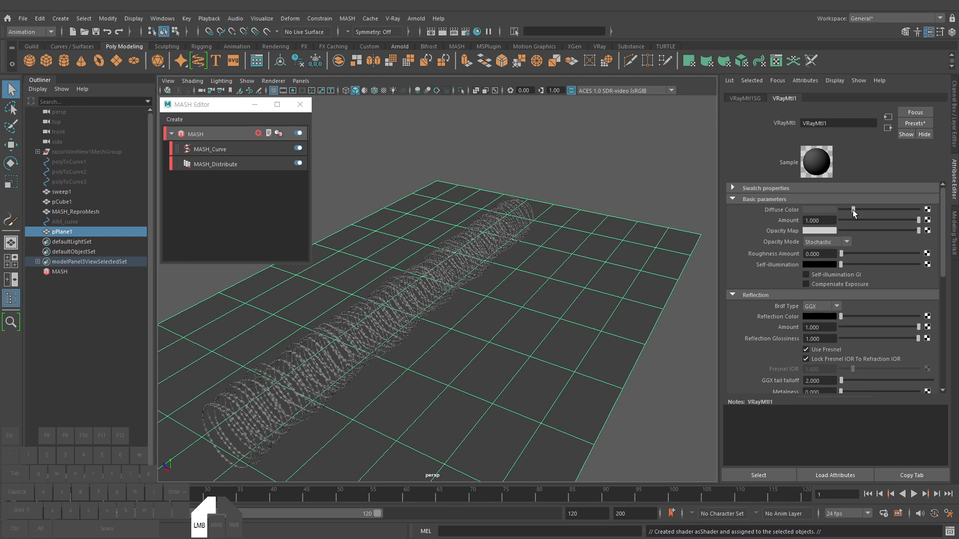
left_click(652, 383)
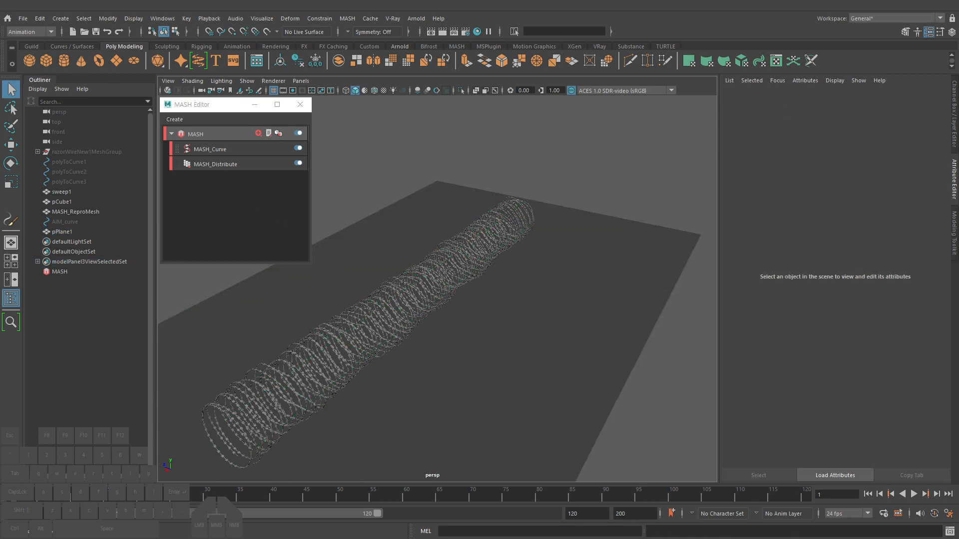
Light the scene with an HDRI panorama from the LOOKDEV tool and start a render in the viewport
left_click(775, 61)
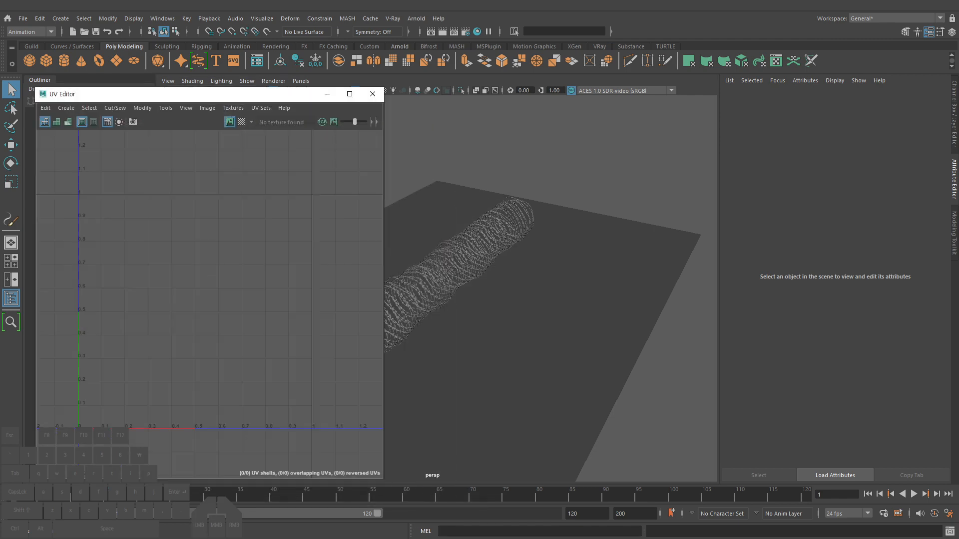
left_click(369, 95)
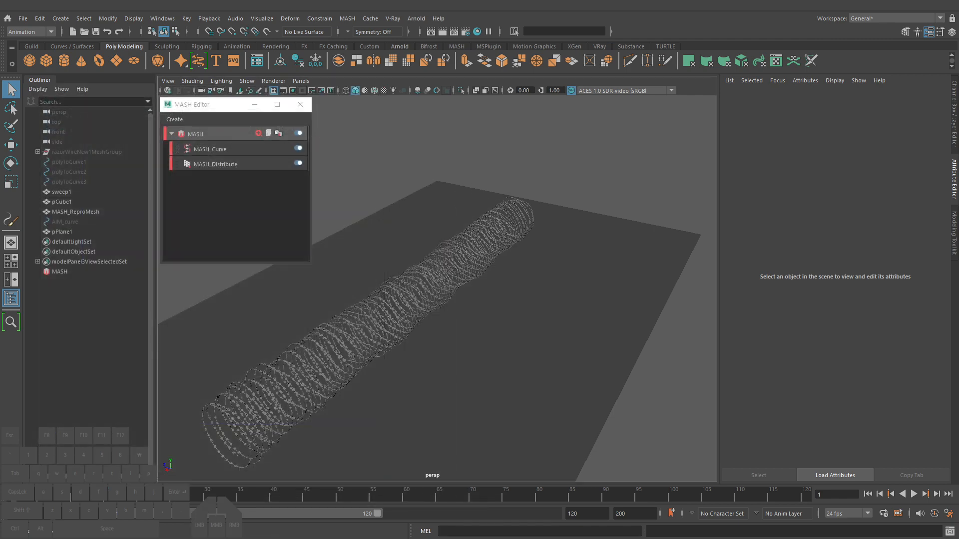
key("l")
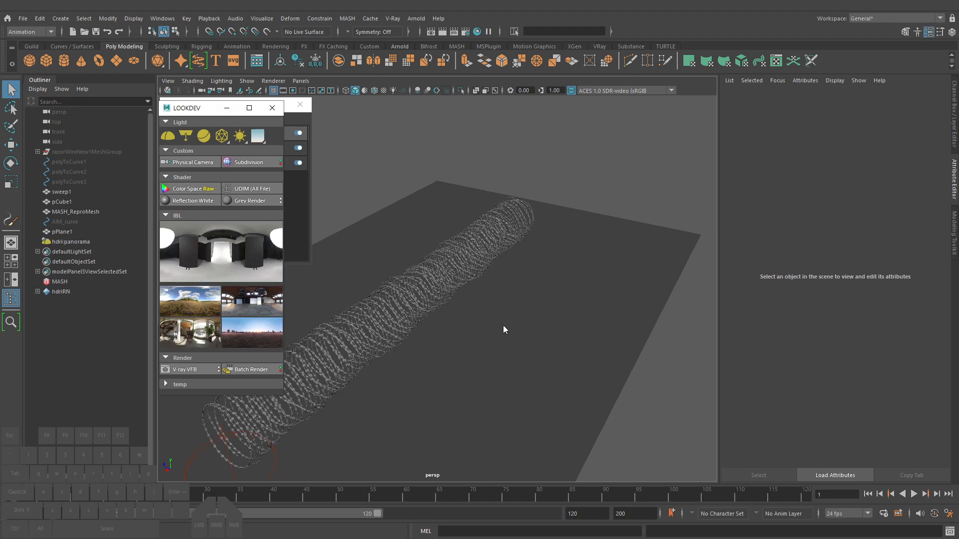
left_click_drag(474, 295, 483, 312, "alt")
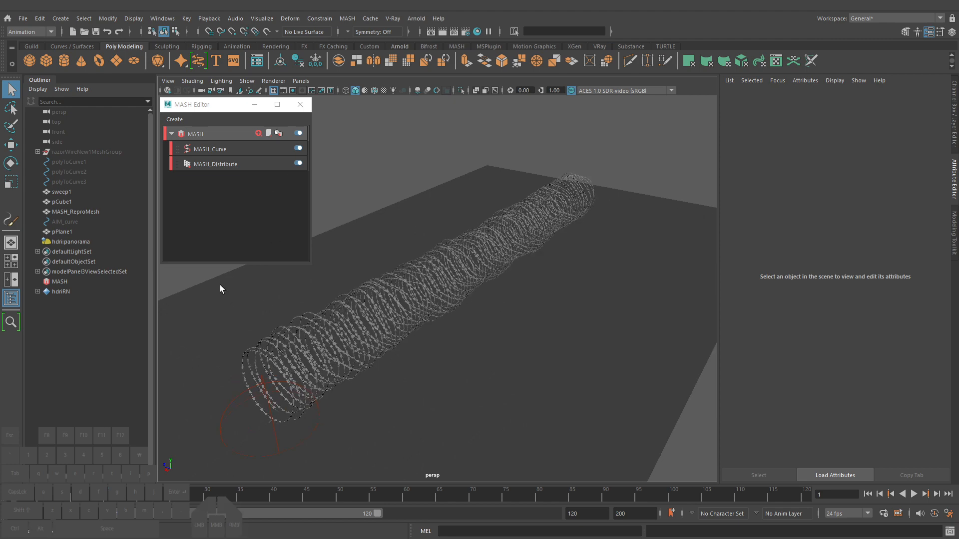
left_click(168, 91)
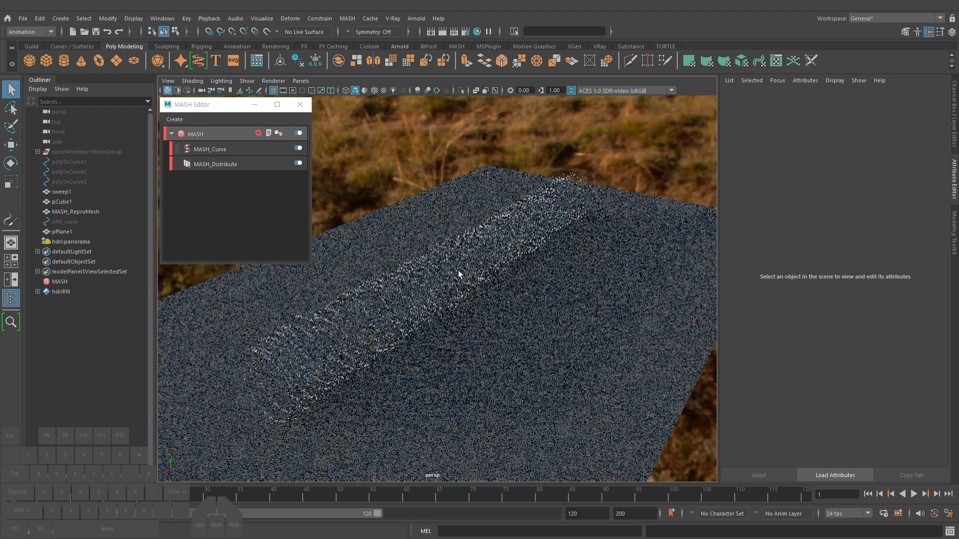
right_click_drag(467, 284, 475, 273, "alt")
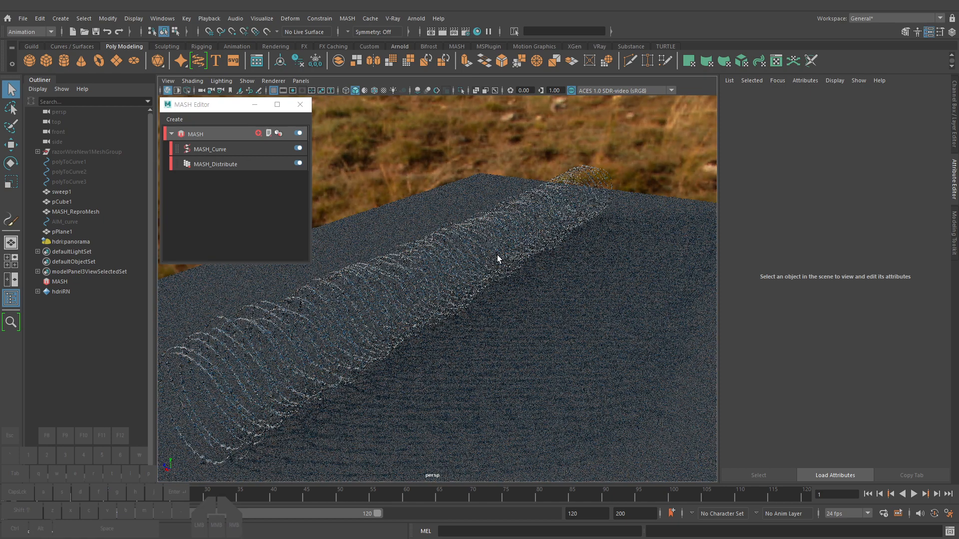
Set the scene's renderer to V-Ray and limit Max render threads to 10 in the render settings
left_click(465, 32)
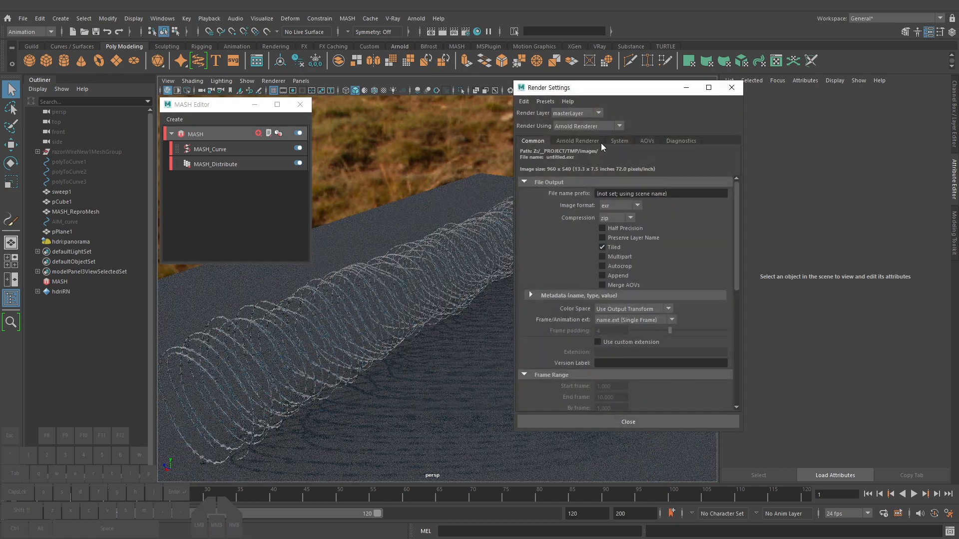
left_click(584, 126)
left_click(570, 158)
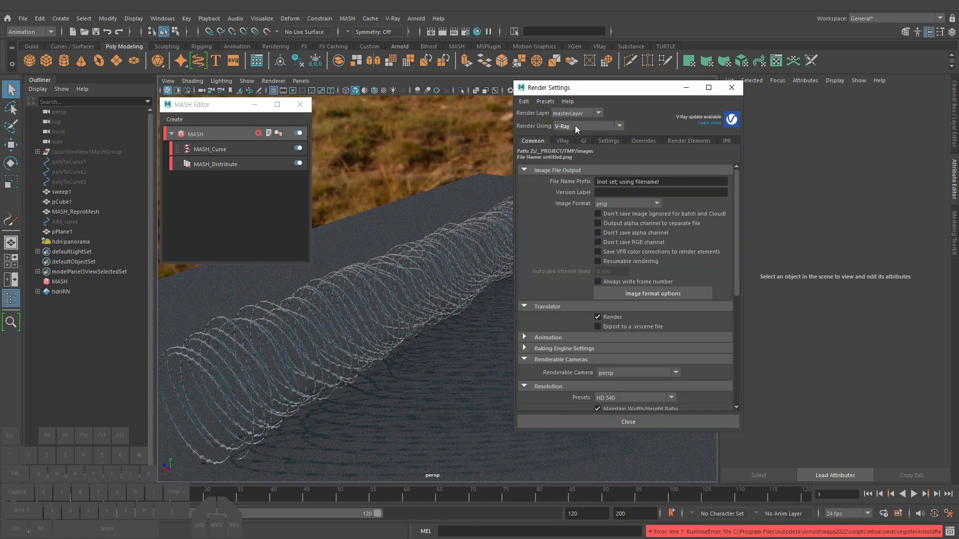
left_click(609, 140)
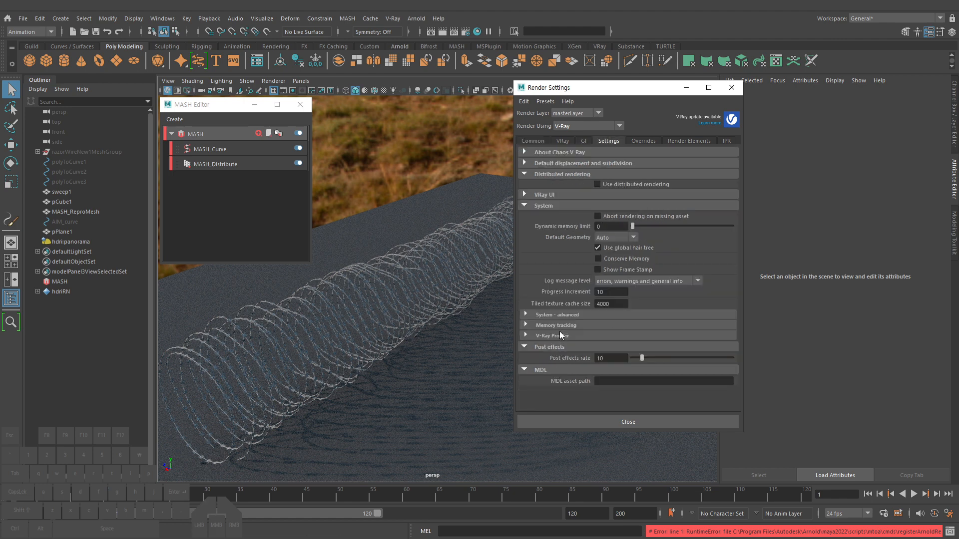
left_click(561, 315)
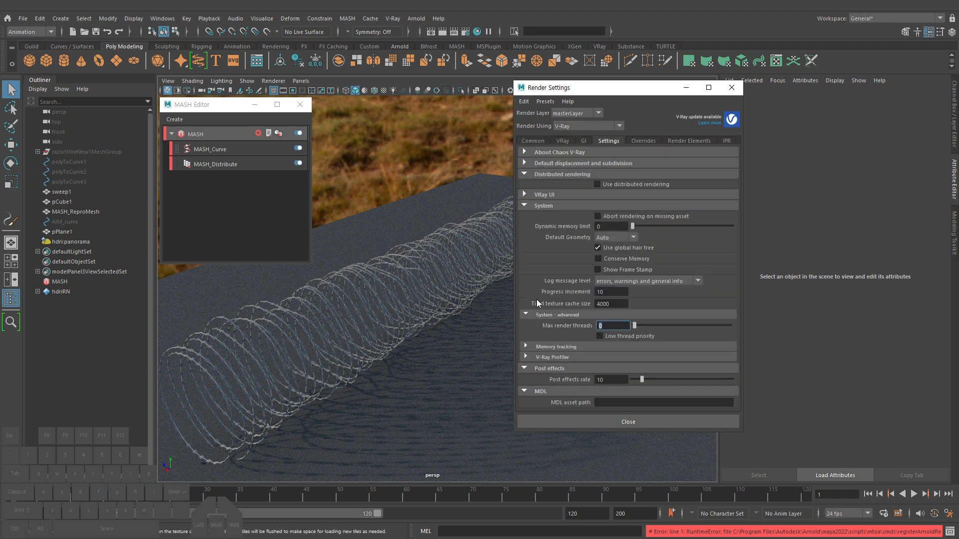
left_click(615, 327)
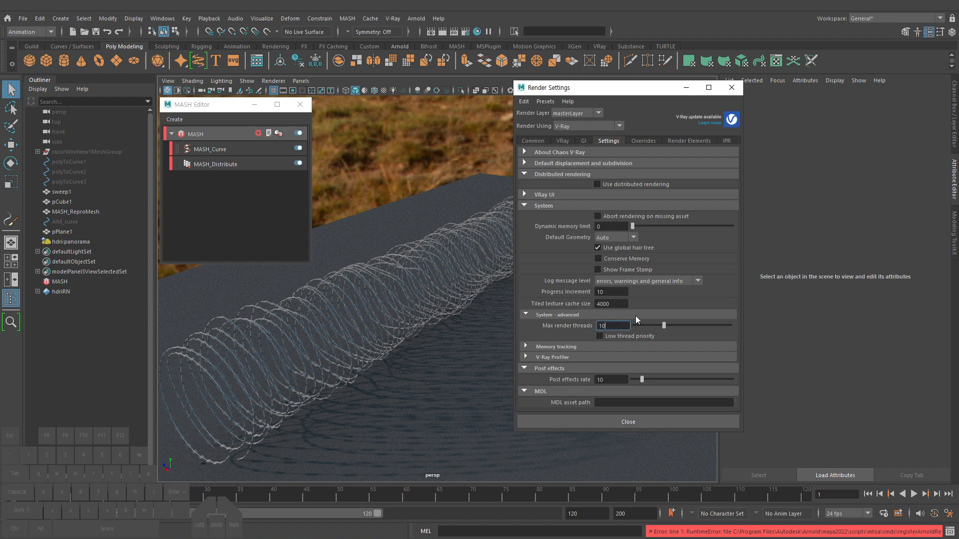
left_click(732, 87)
Restart the viewport render and examine the razor wire coil over the ground plane
left_click(168, 91)
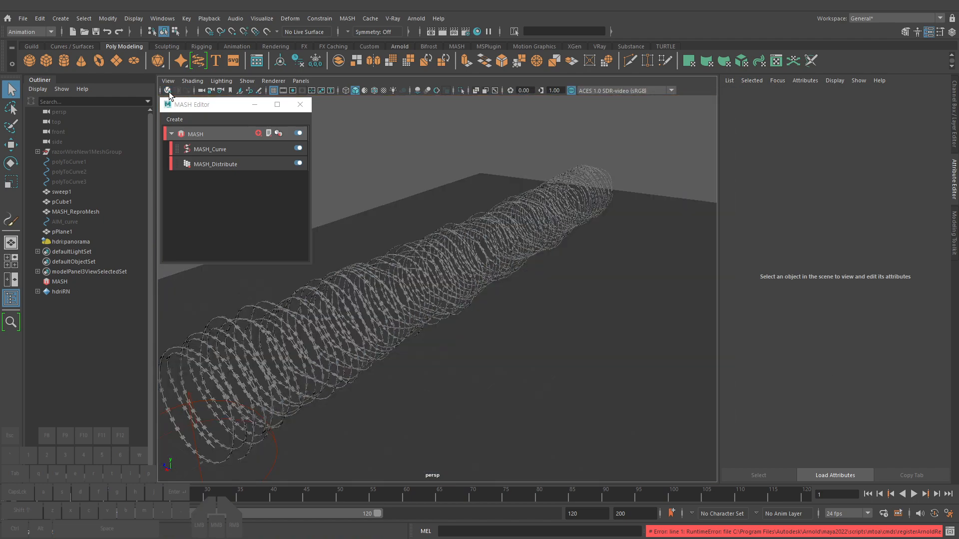
left_click(168, 91)
middle_click_drag(469, 281, 504, 291, "alt")
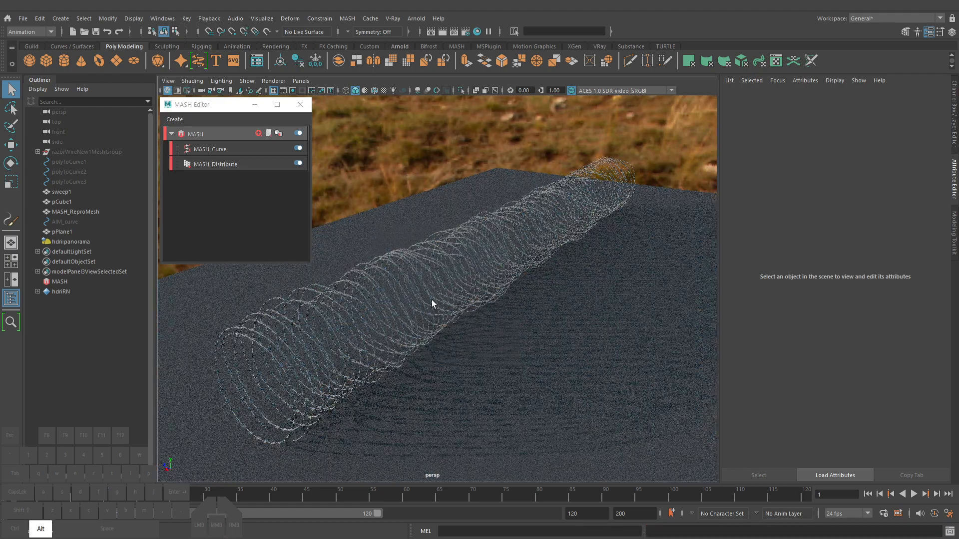
Isolate the razor wire geometry in the viewport, checking MASH_ReproMesh and sweep1 separately from the ground plane
left_click(70, 211)
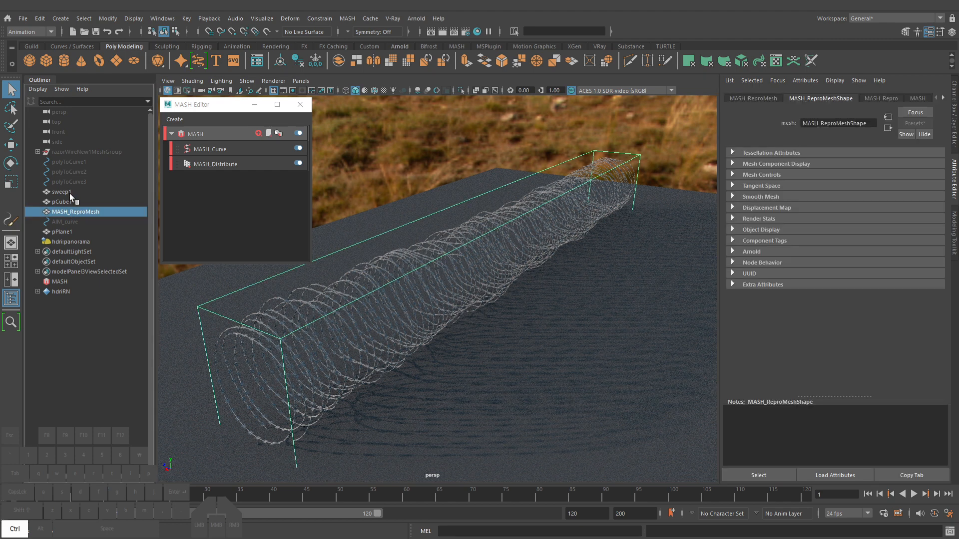
left_click(70, 193, "ctrl")
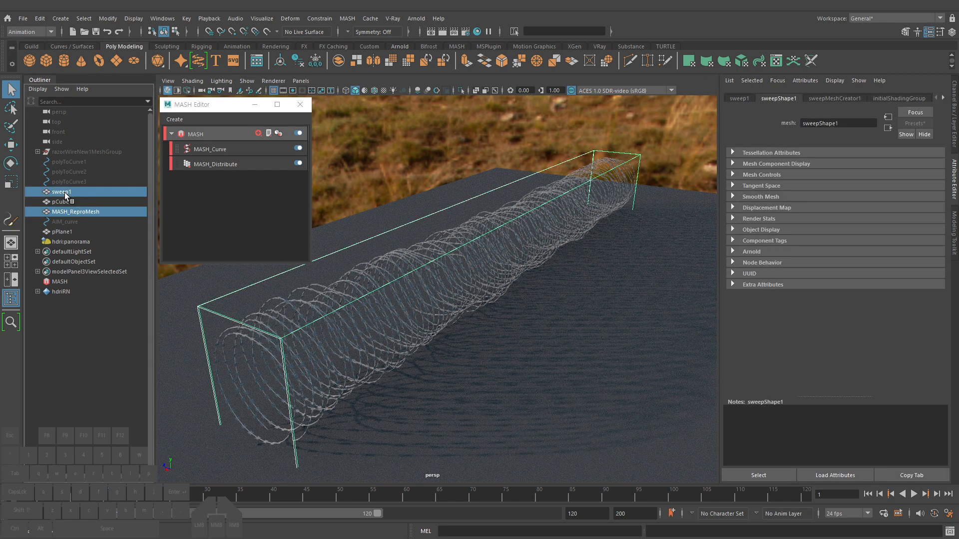
key("ctrl+1")
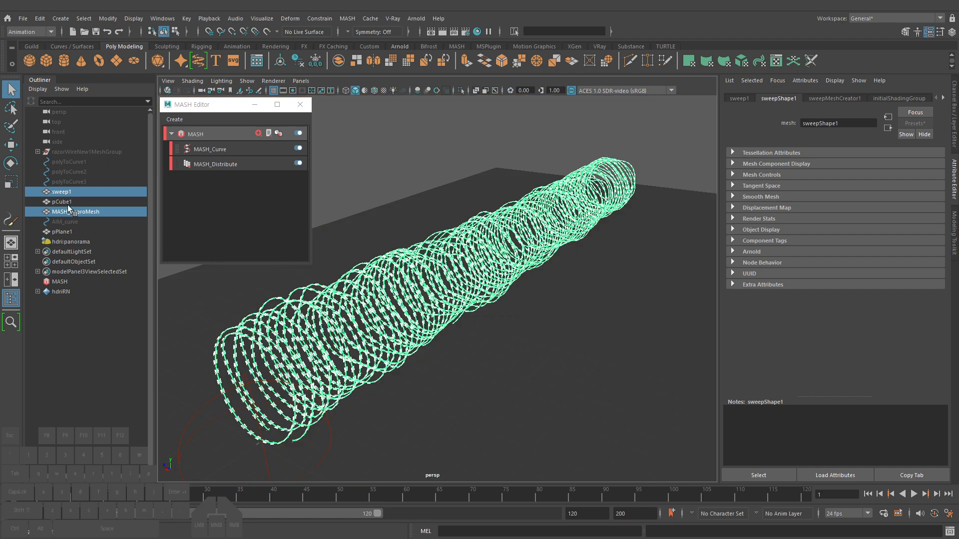
left_click(73, 211)
key("ctrl+1")
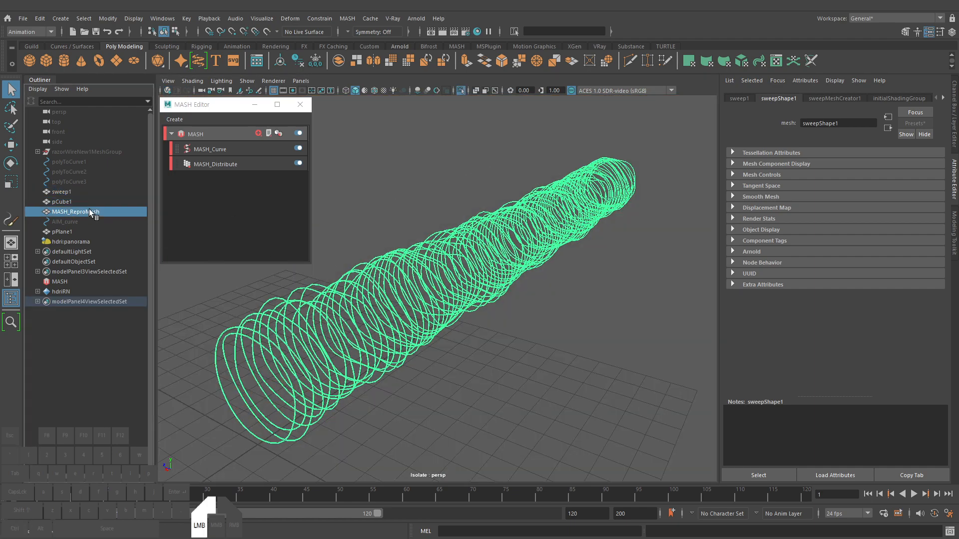
left_click(90, 212)
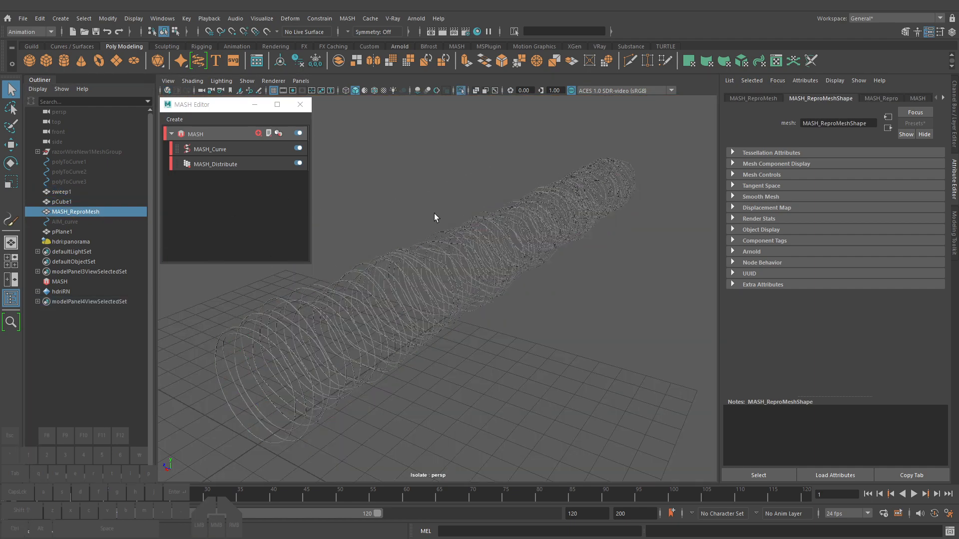
key("ctrl+1")
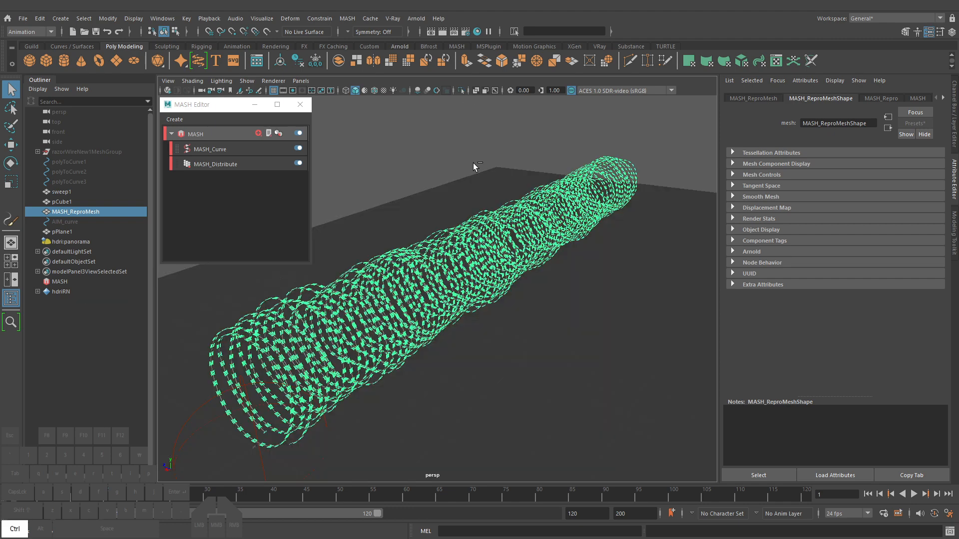
key("ctrl+1")
Group MASH_ReproMesh and sweep1 together and expand the group to show both meshes
left_click(62, 191, "ctrl")
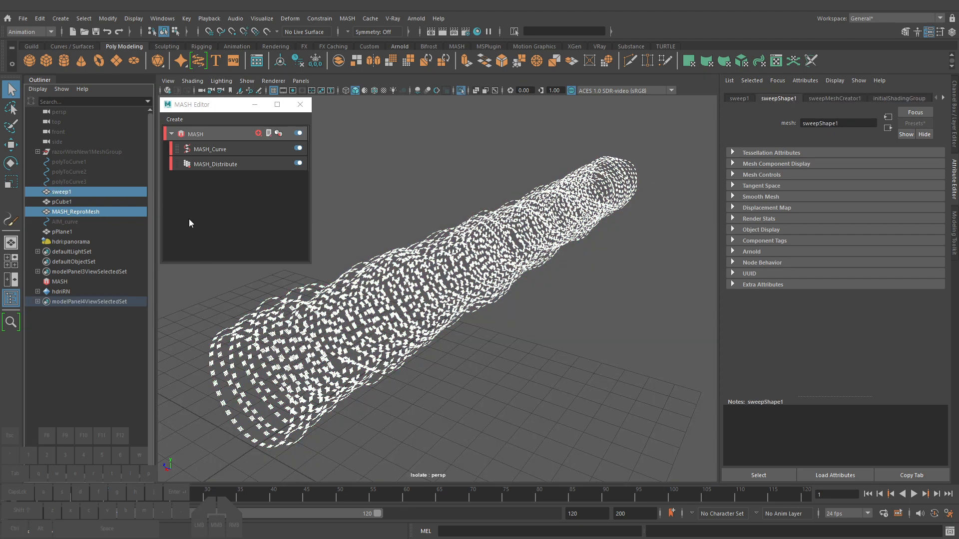
key("ctrl+g")
left_click(37, 232)
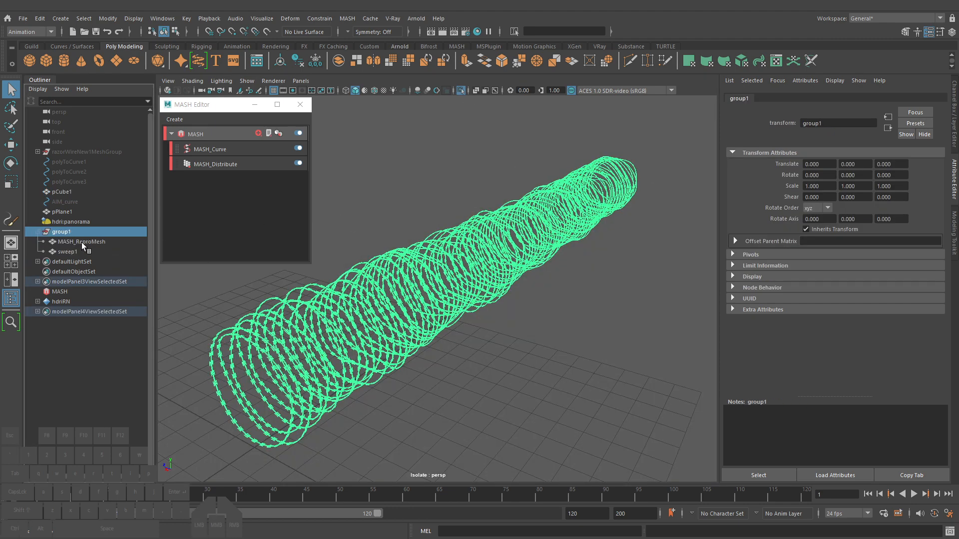
Assign one new VRay Mtl to both MASH_ReproMesh and sweep1 inside group1
left_click(81, 242)
left_click(78, 251, "ctrl")
left_click_drag(500, 306, 489, 307, "alt")
key("shift+t")
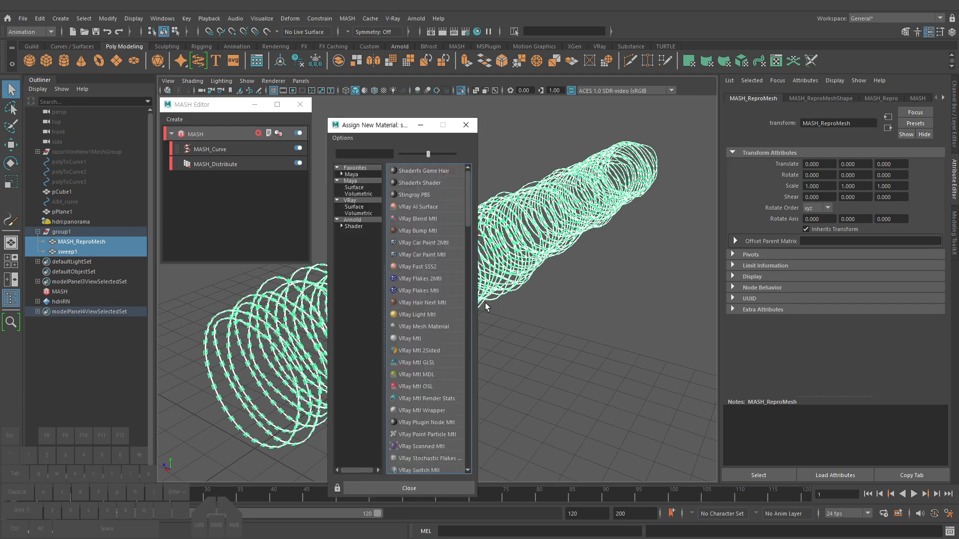
left_click(419, 338)
left_click(916, 124)
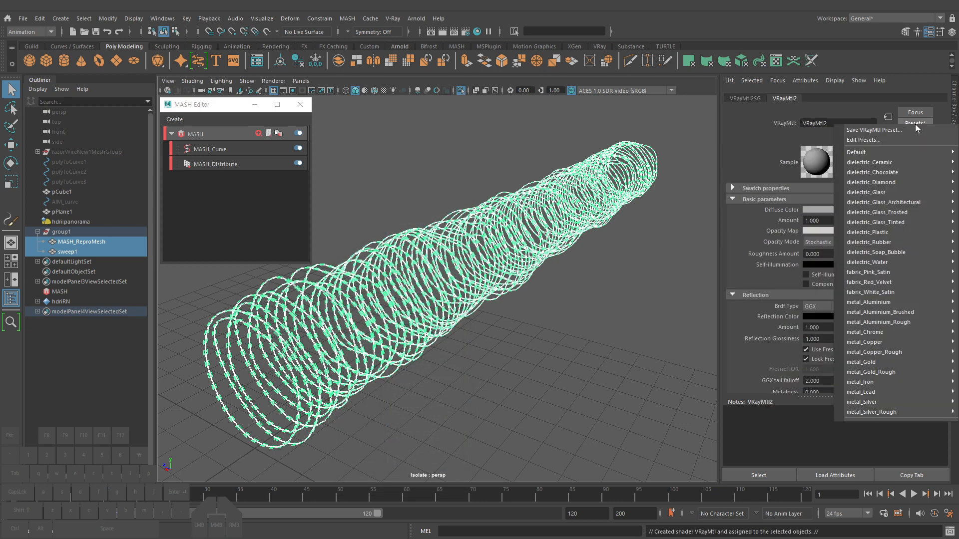
mouse_move(868, 379)
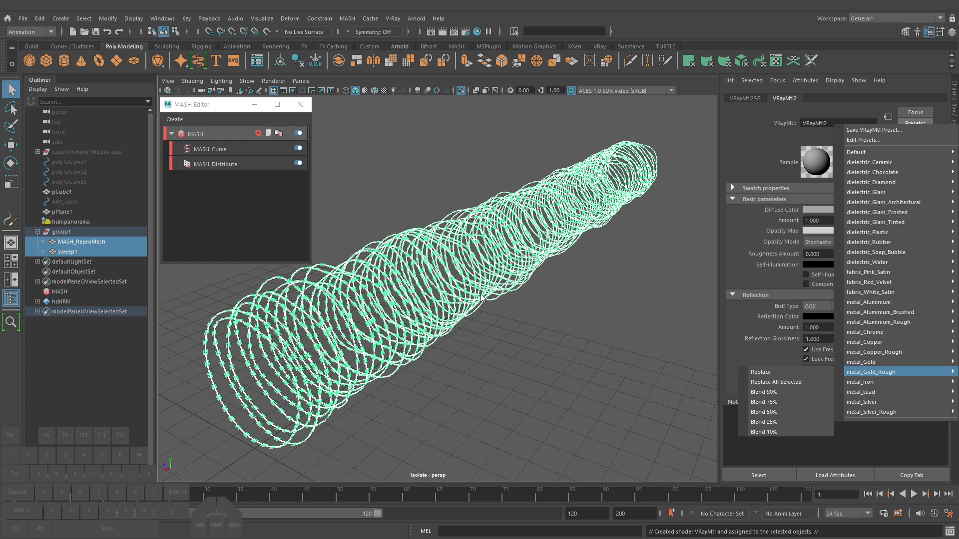
left_click(543, 305)
Select the swept wire sweep1, switch to the Modeling menu set and open the UV Editor
left_click(348, 272)
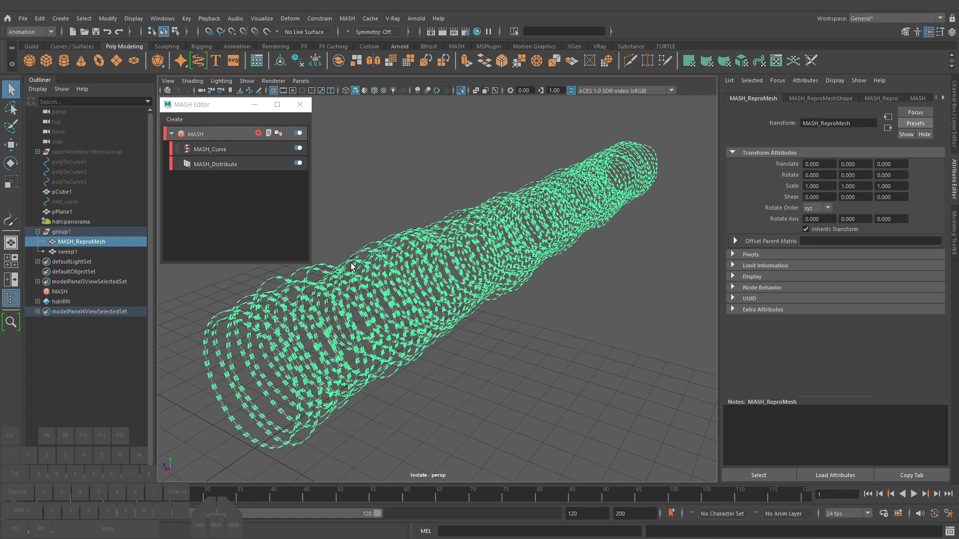
left_click(66, 251)
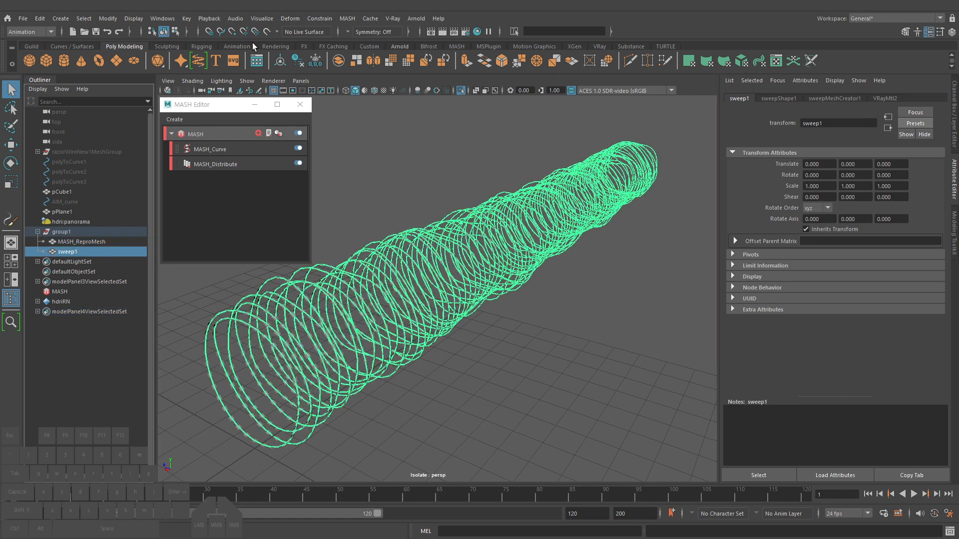
left_click(30, 32)
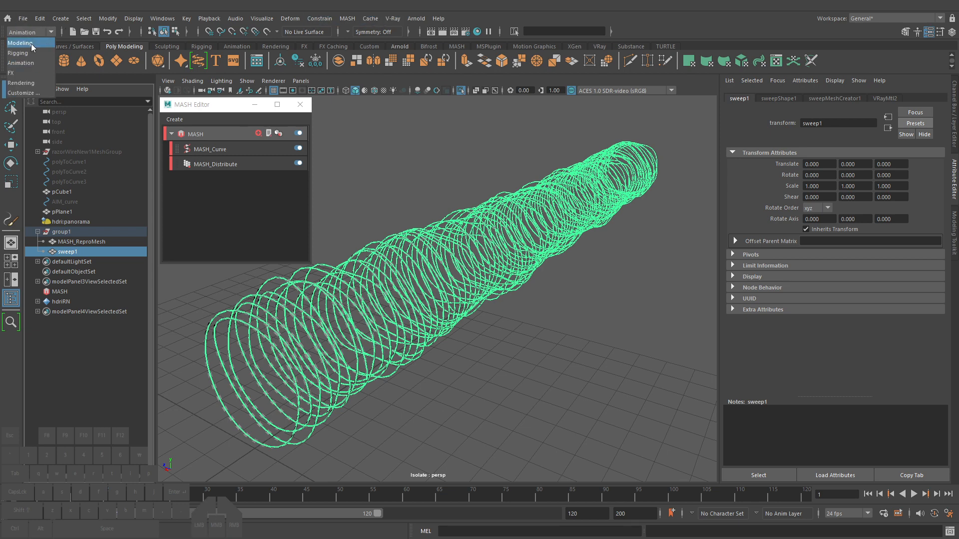
left_click(31, 44)
left_click(398, 19)
left_click(430, 39)
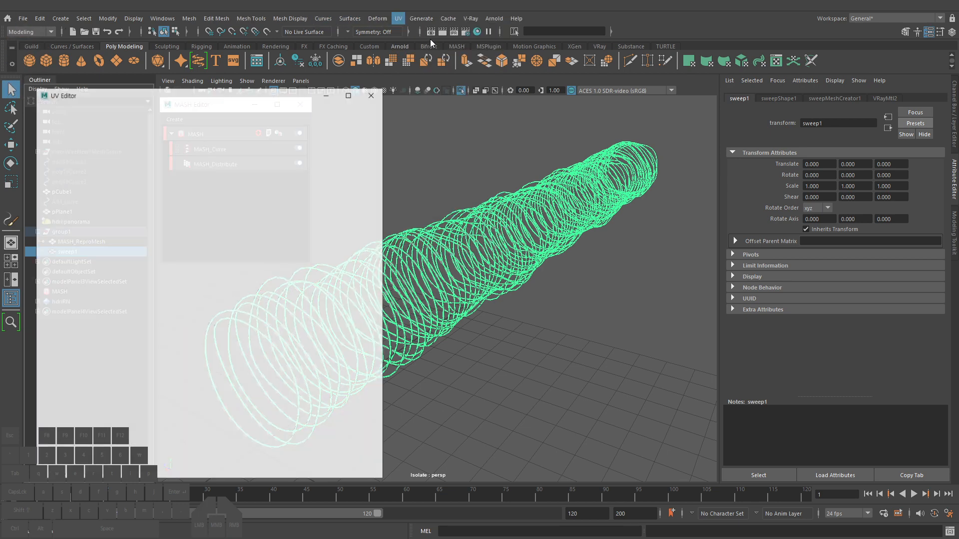
Select sweep1's entire UV shell and scale it along U until the thin strip becomes a wide block
middle_click_drag(265, 268, 305, 305, "alt")
right_click_drag(258, 315, 316, 250, "alt")
left_click_drag(285, 450, 138, 134)
right_click_drag(304, 288, 260, 299, "alt")
middle_click_drag(260, 300, 163, 282, "alt")
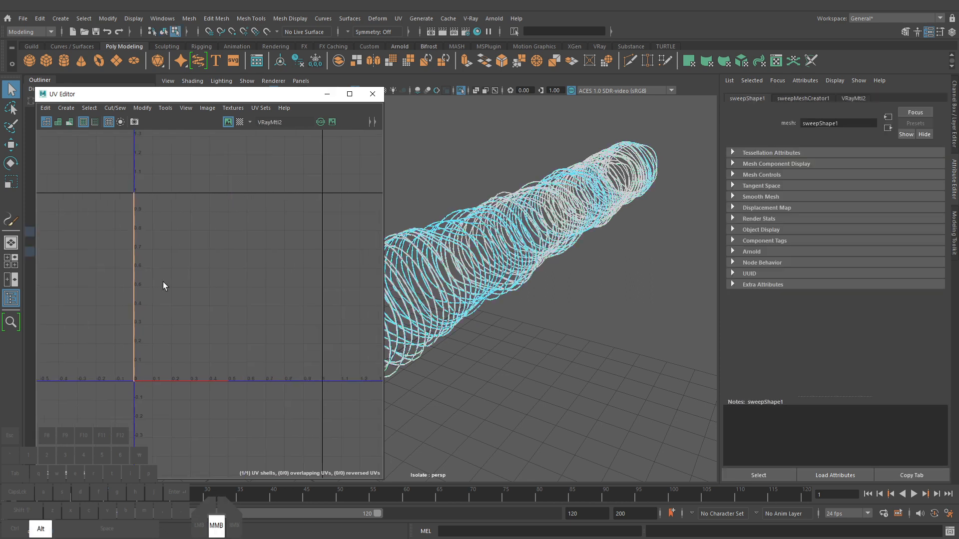
key("w")
key("r")
left_click_drag(197, 289, 334, 275)
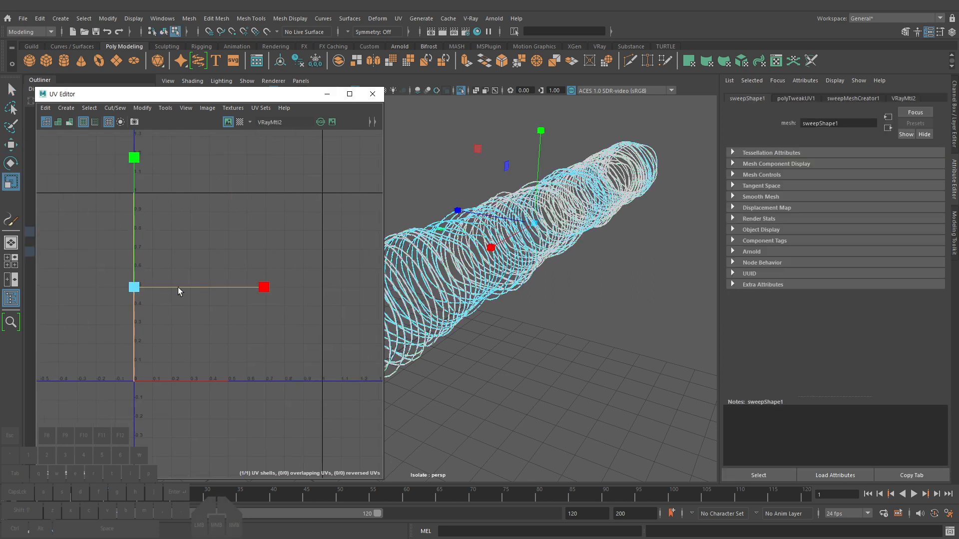
left_click_drag(178, 287, 589, 292)
left_click_drag(161, 287, 784, 282)
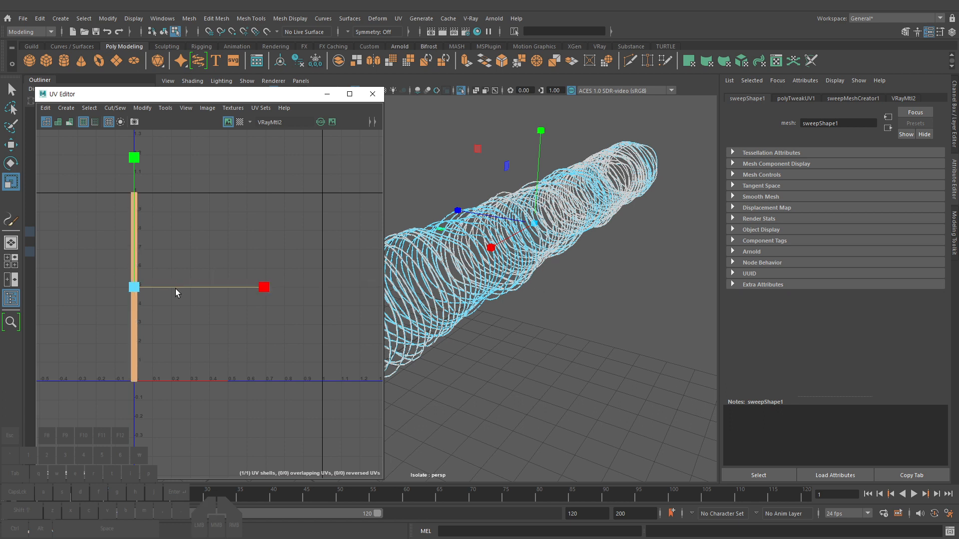
left_click_drag(175, 289, 794, 287)
left_click_drag(173, 289, 316, 288)
key("w")
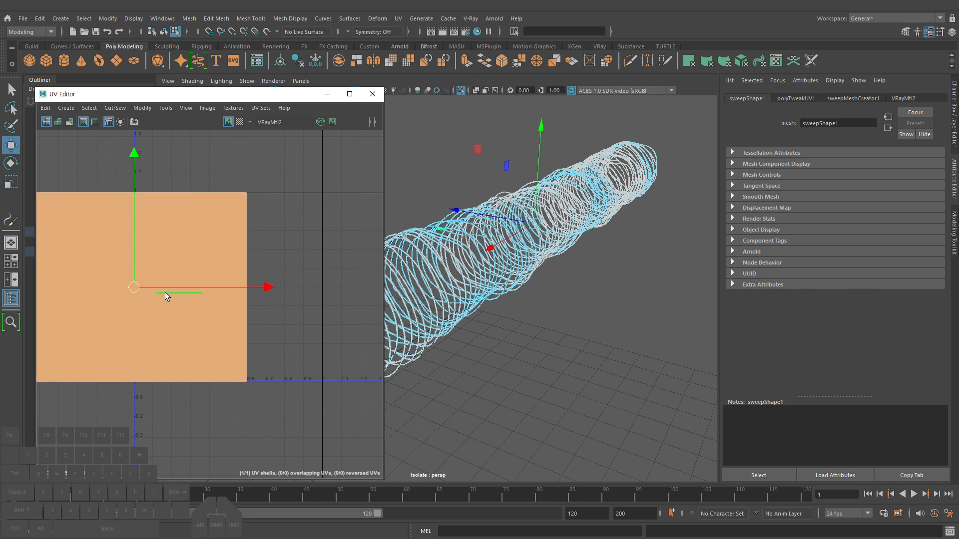
Move the widened sweep1 UV shell along U so that it lies inside the 0 to 1 tile
left_click_drag(165, 292, 222, 288)
key("r")
key("w")
key("r")
key("q")
right_click_drag(265, 240, 422, 289, "alt")
right_click_drag(300, 237, 261, 227, "alt")
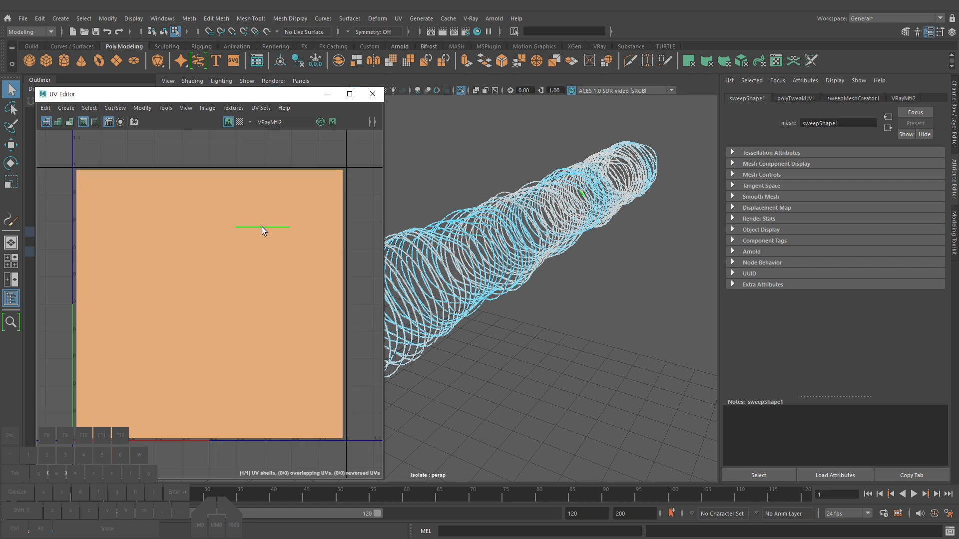
Select bands across the upper part of sweep1's UV shell and check which coils they cover on the wire
right_click_drag(319, 145, 319, 160)
left_click_drag(63, 157, 388, 241)
left_click_drag(520, 260, 533, 294, "alt")
middle_click_drag(534, 294, 422, 266, "alt")
right_click_drag(594, 319, 508, 302, "alt")
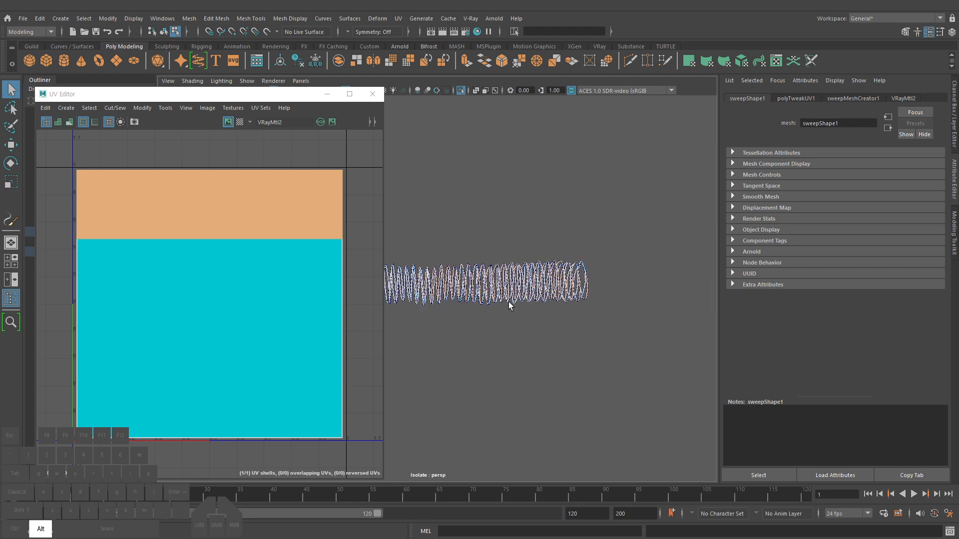
middle_click_drag(508, 301, 568, 303, "alt")
left_click_drag(56, 151, 346, 215)
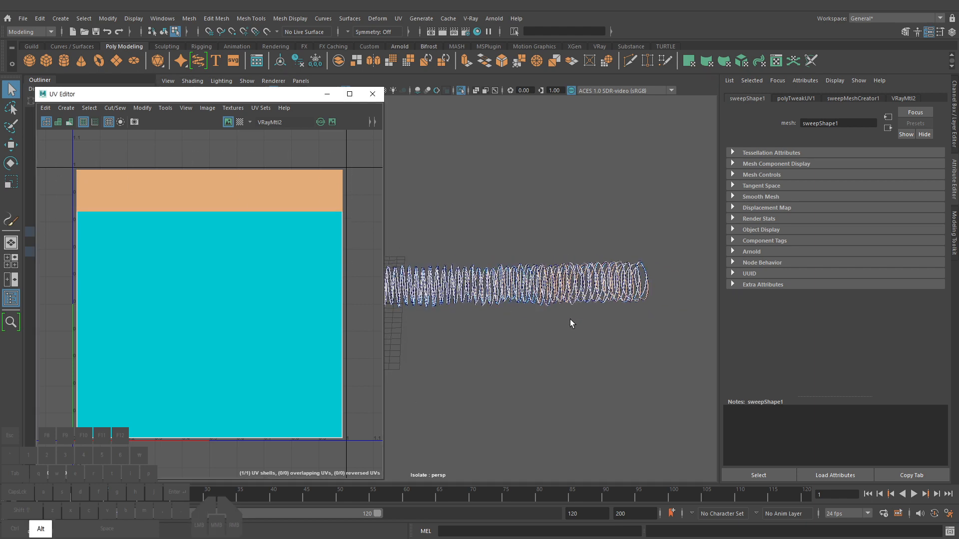
middle_click_drag(570, 319, 580, 324, "alt")
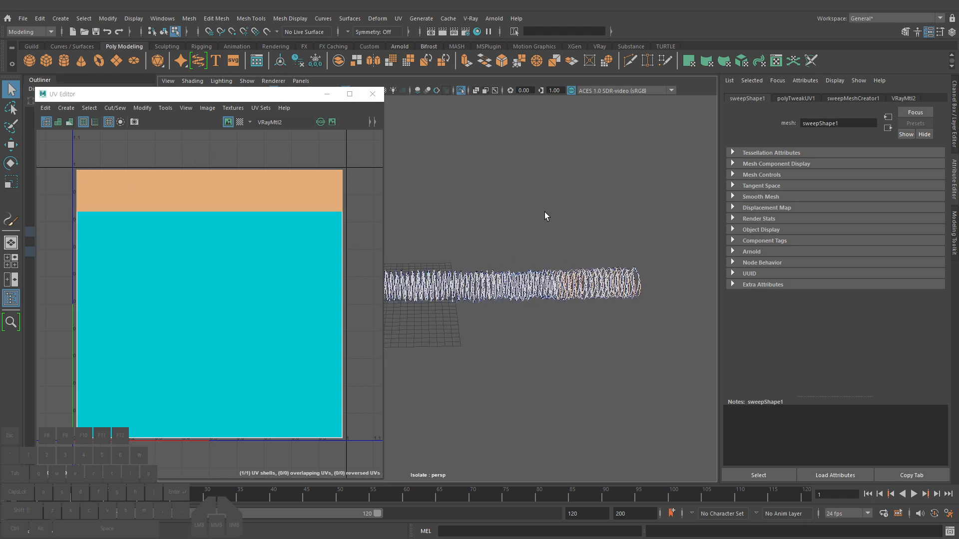
mouse_move(593, 130)
left_mouse_down()
mouse_move(556, 178)
mouse_move(564, 385)
mouse_move(529, 462)
left_mouse_up()
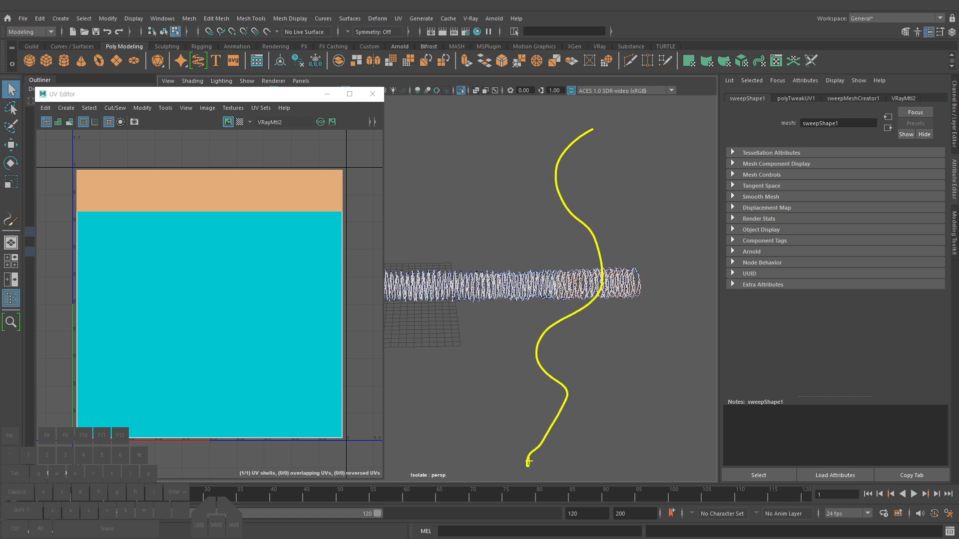
left_click_drag(658, 136, 603, 464)
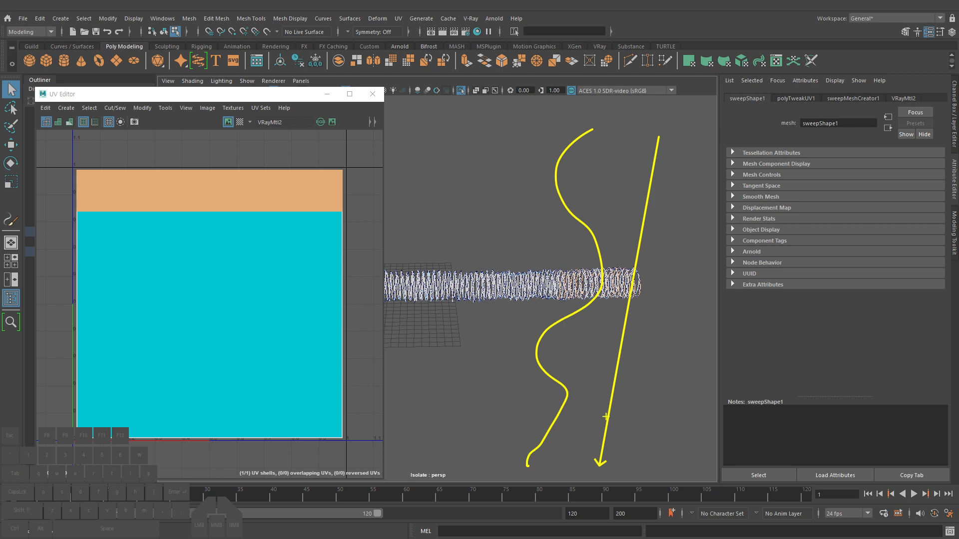
key("Escape")
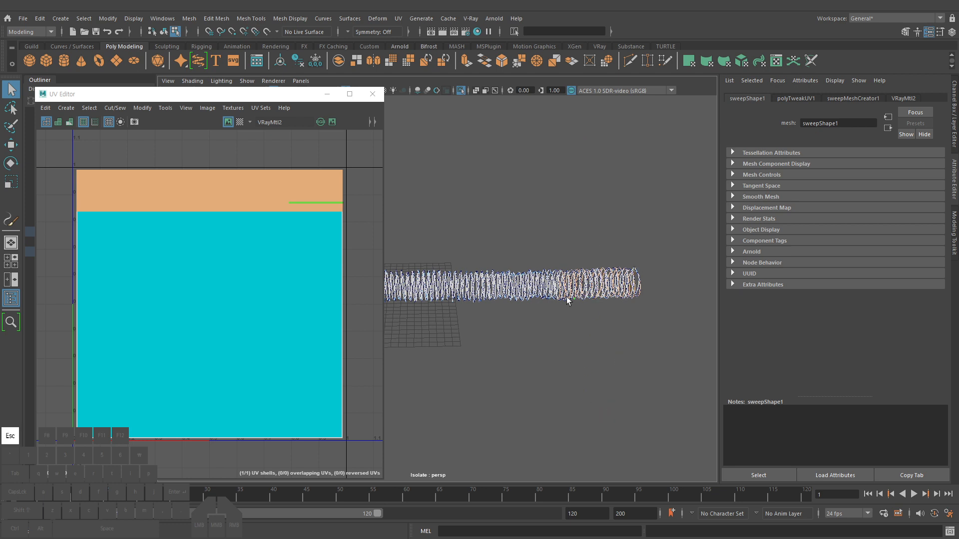
Discard the UV edits on sweep1 by selecting the mesh and removing its polyTweakUV1 history node
left_click(609, 264)
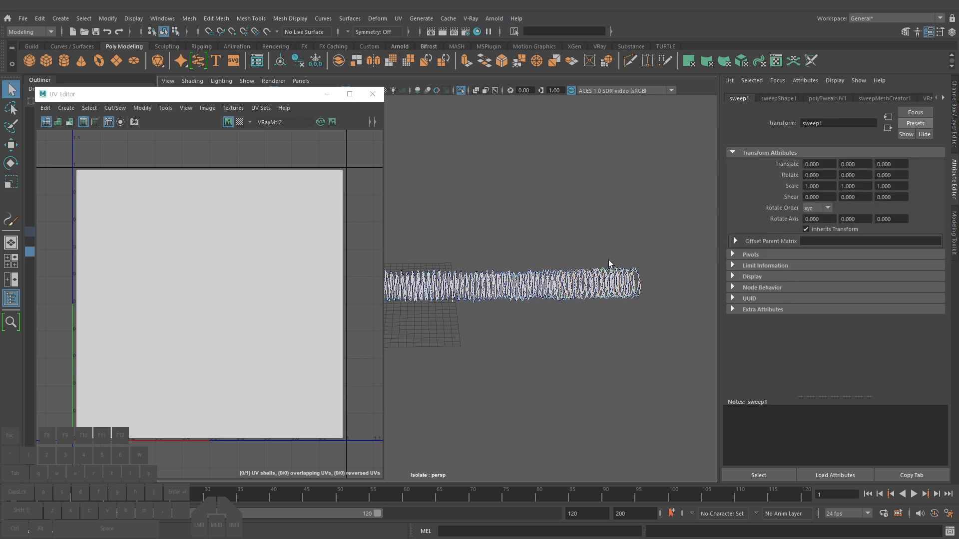
left_click(954, 111)
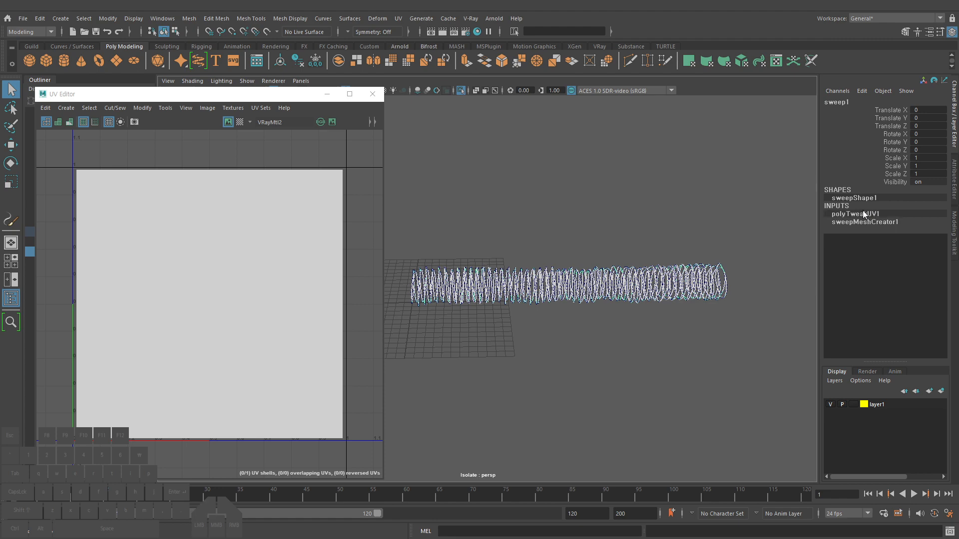
left_click(865, 91)
left_click(869, 265)
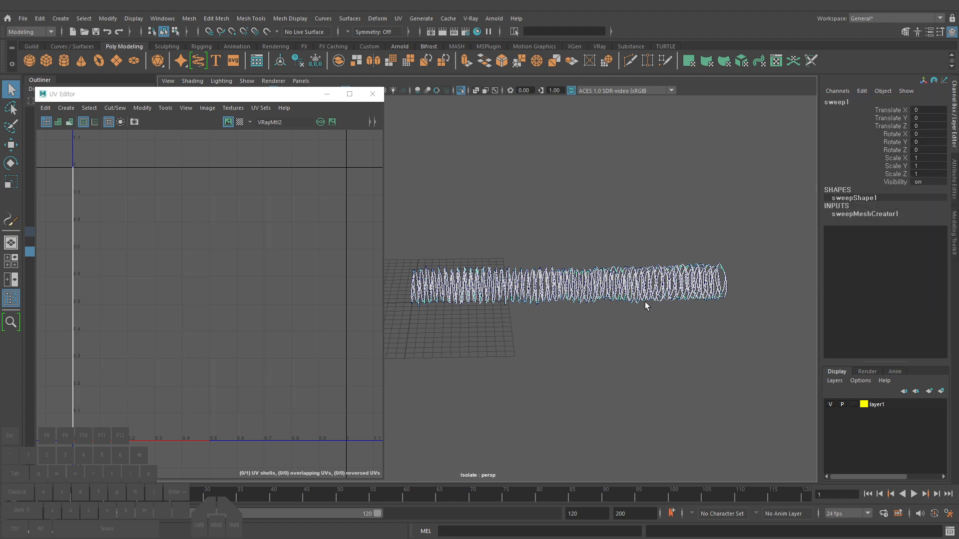
right_click_drag(645, 301, 636, 299, "alt")
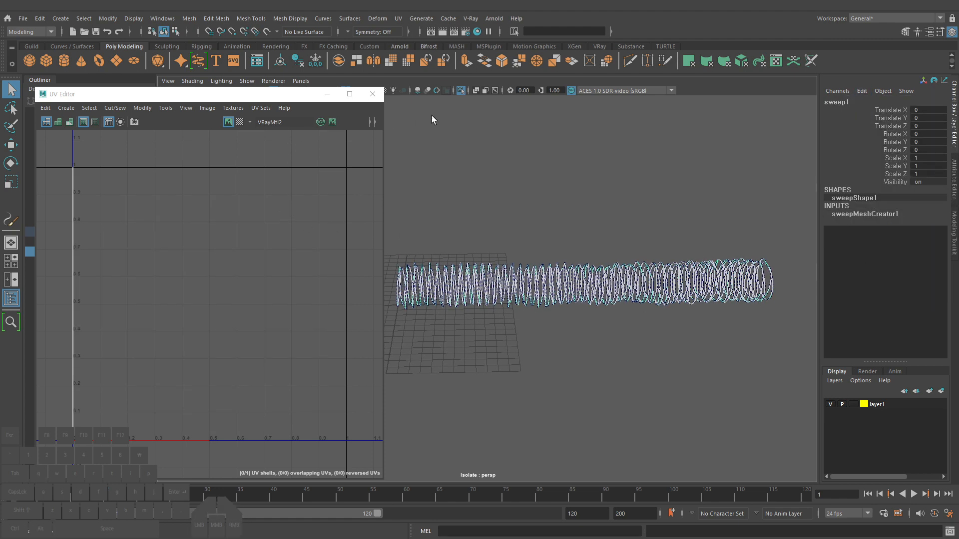
Close the UV Editor and select MASH_ReproMesh and sweep1 together
left_click(372, 94)
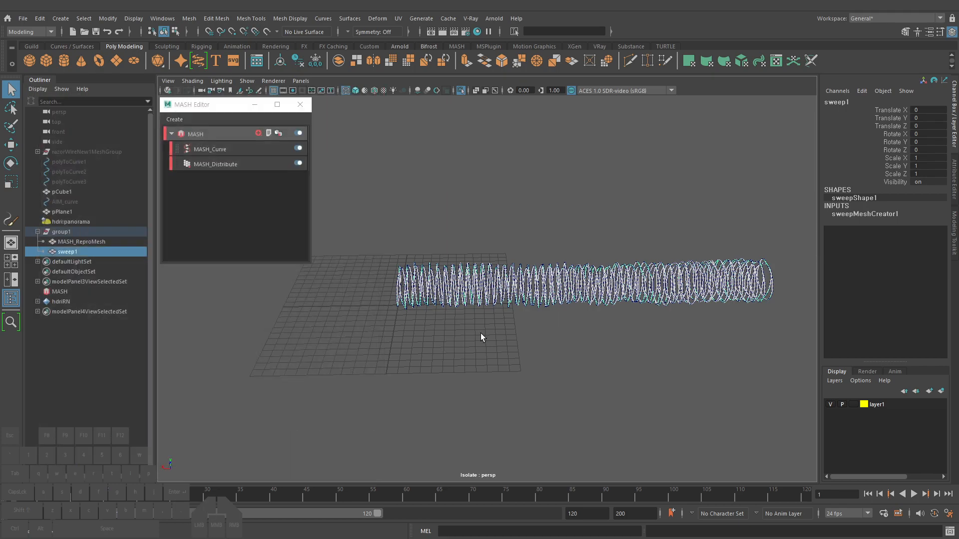
left_click_drag(416, 287, 614, 305, "alt")
right_click_drag(615, 305, 686, 300, "alt")
middle_click_drag(687, 300, 552, 283, "alt")
right_click_drag(552, 282, 645, 285, "alt")
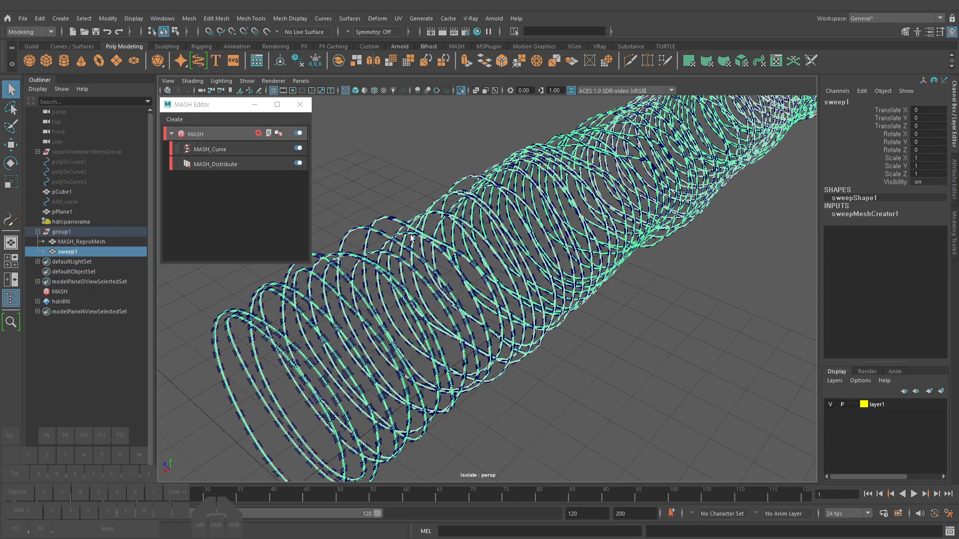
left_click(395, 221)
right_click_drag(432, 260, 482, 278, "alt")
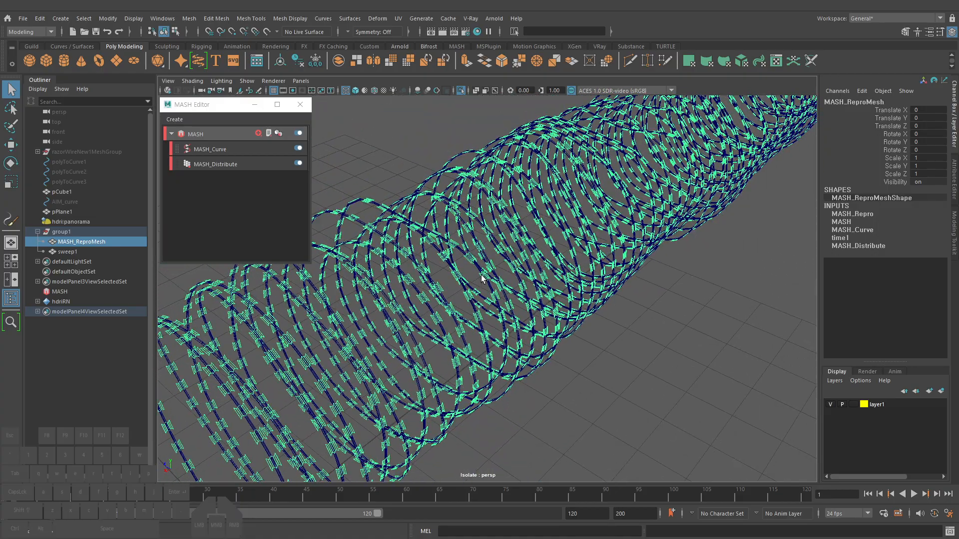
right_click_drag(553, 291, 492, 287, "alt")
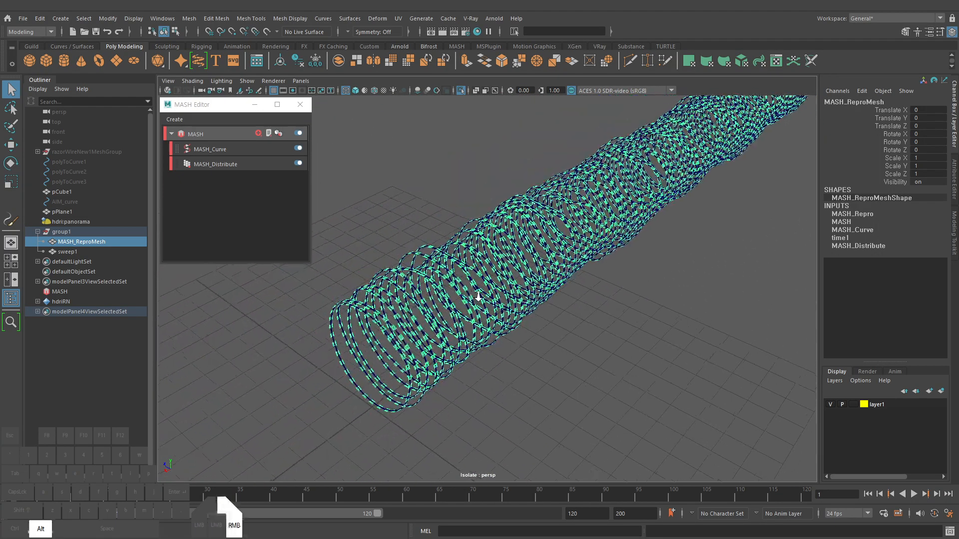
left_click(68, 252, "ctrl")
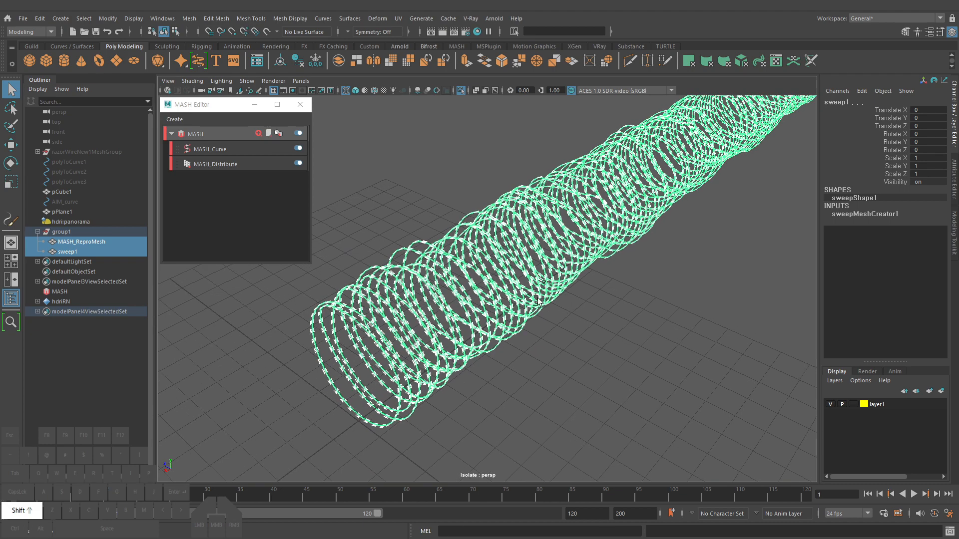
Replace the VRayMtl2 material on both selected meshes by assigning a new VRay Blend Mtl
key("ctrl+a")
left_click(883, 98)
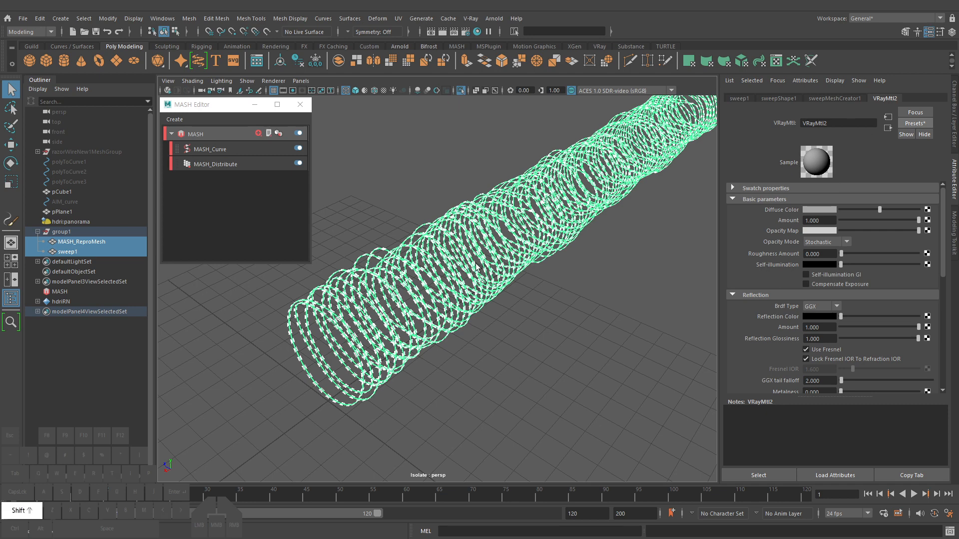
key("shift+m")
left_click_drag(432, 154, 447, 154)
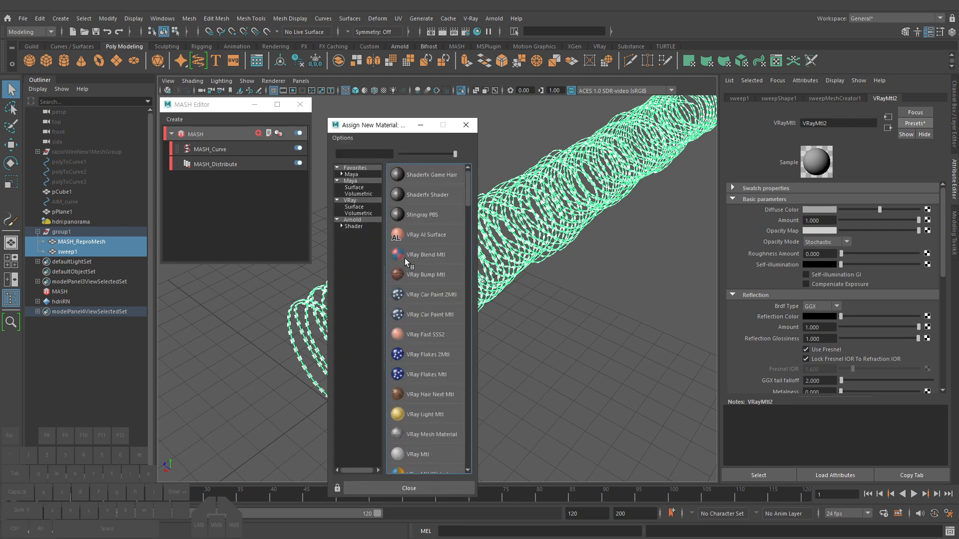
left_click(427, 254)
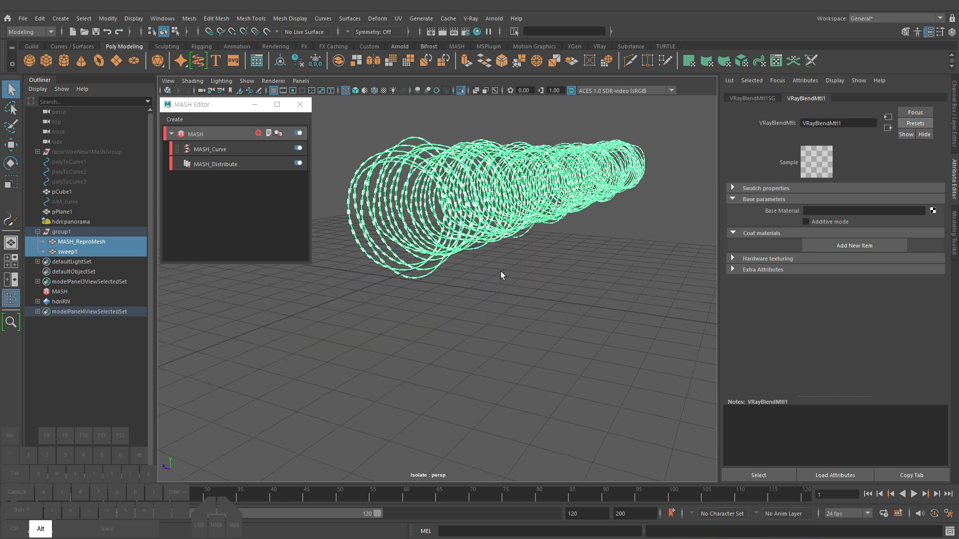
Create a VRay Mtl as the base material of the blend material and name it METAL
middle_click_drag(501, 271, 487, 305, "alt")
left_click_drag(488, 305, 505, 314, "alt")
right_click_drag(505, 313, 542, 317, "alt")
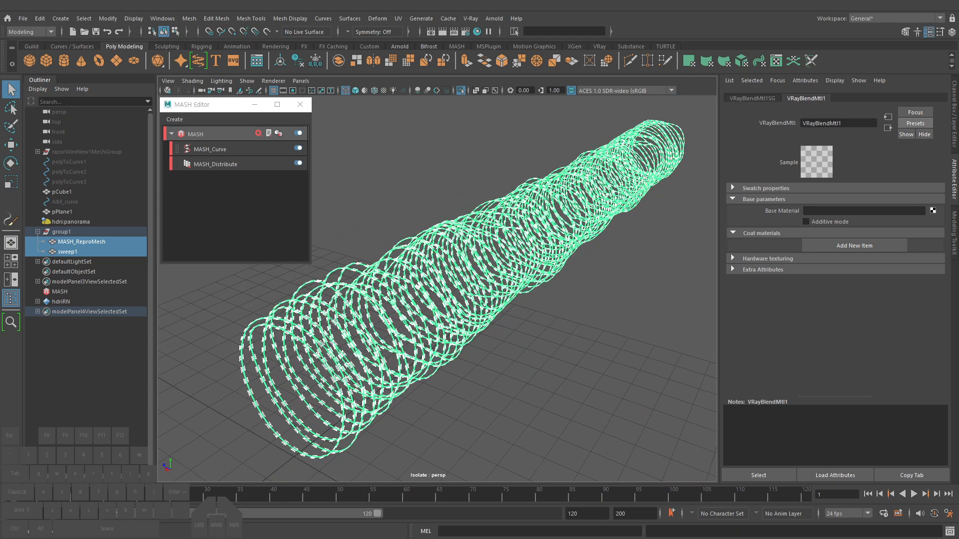
left_click(932, 212)
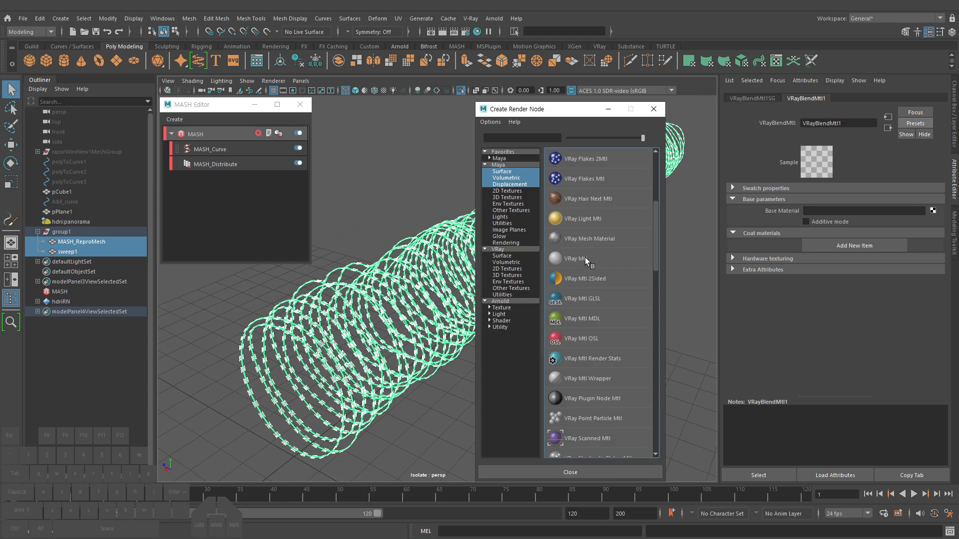
left_click(585, 257)
double_click(839, 123)
type("M")
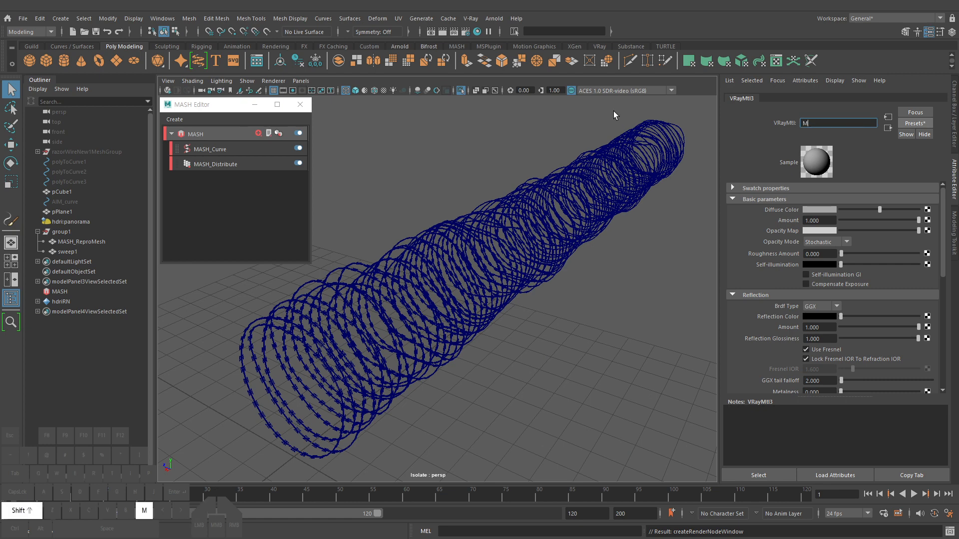
type("ETAL")
key("Return")
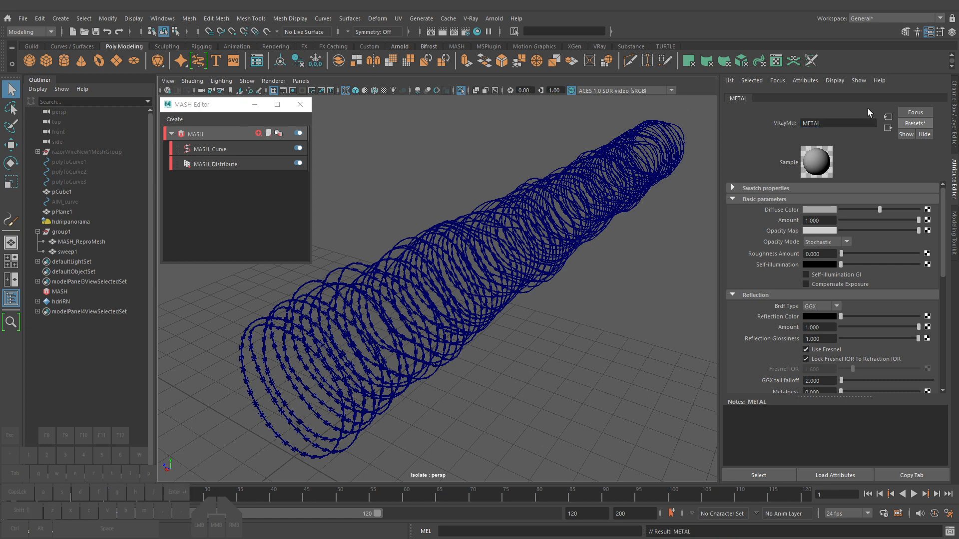
Apply one of the built-in metal presets to the METAL material
left_click(833, 123)
left_click(915, 123)
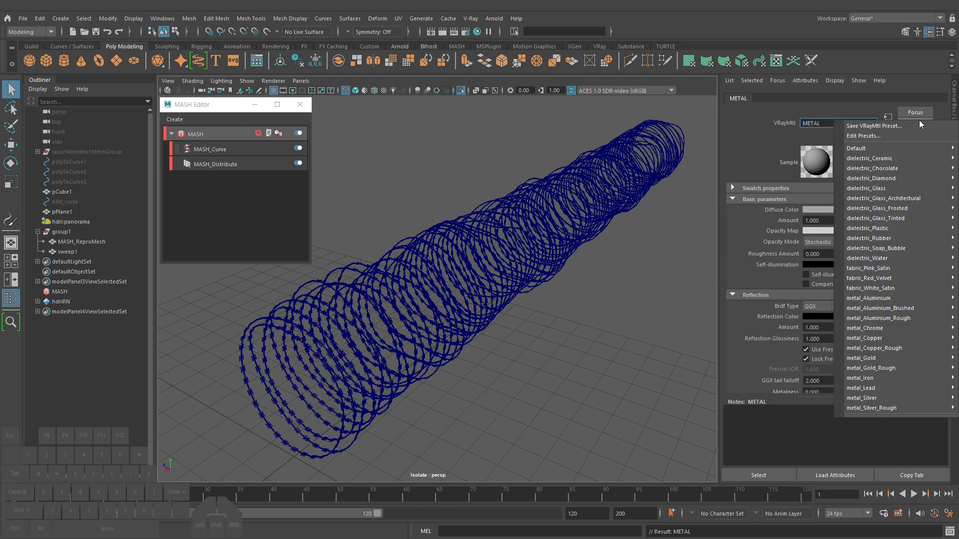
mouse_move(882, 368)
left_click(810, 377)
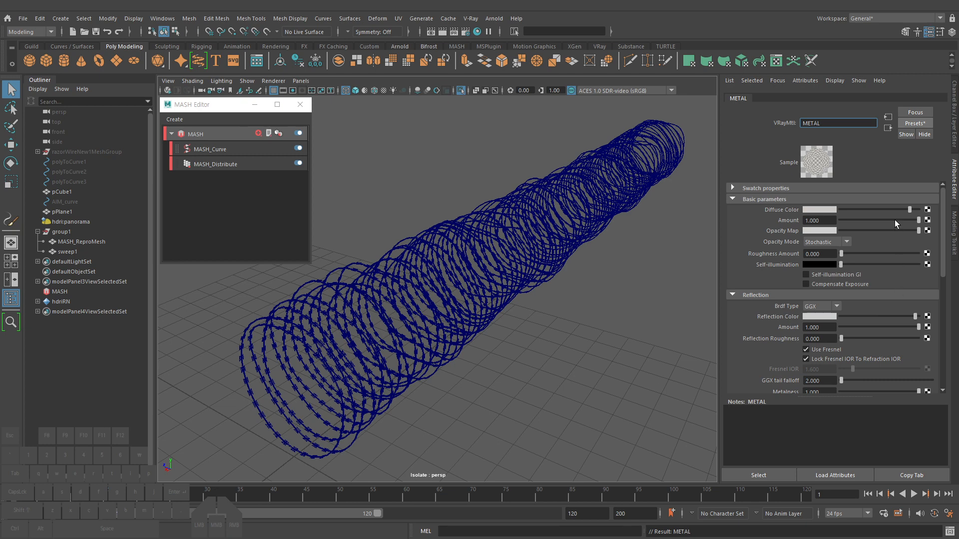
Darken METAL's diffuse color to a mid grey and set its reflection roughness to 0.526
left_click(892, 209)
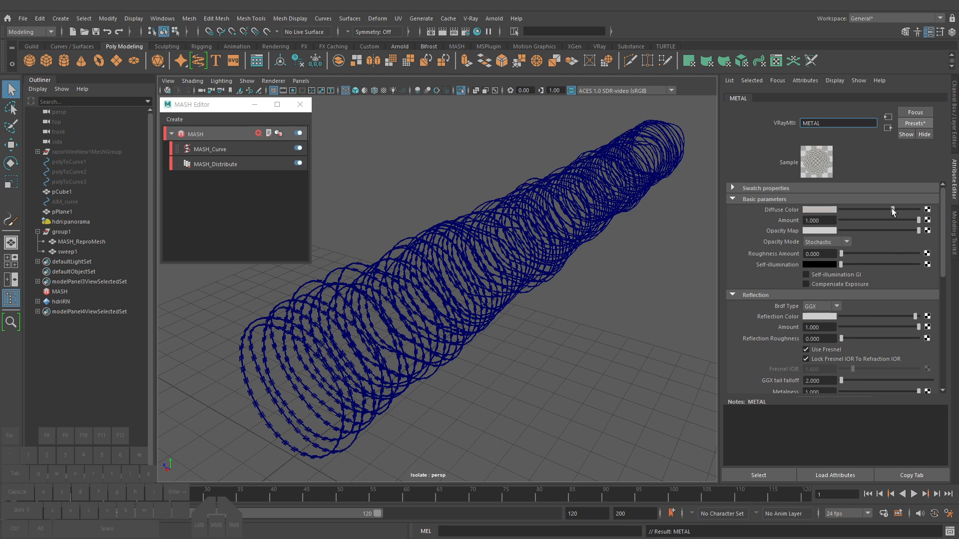
left_click(892, 339)
scroll(880, 338, "down", 3)
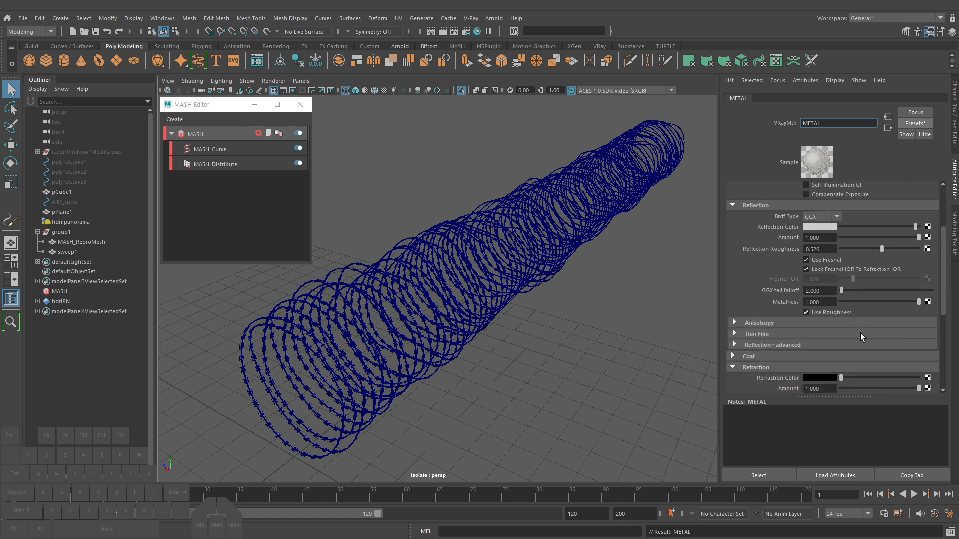
scroll(860, 334, "up", 3)
left_click(872, 209)
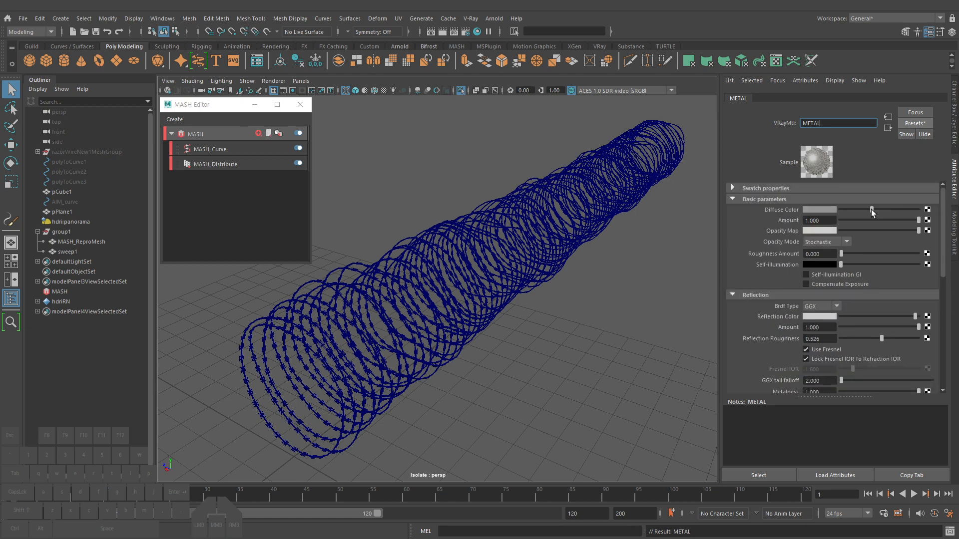
Start the V-Ray render in the viewport to preview METAL on the razor wire
right_click_drag(507, 303, 502, 303, "alt")
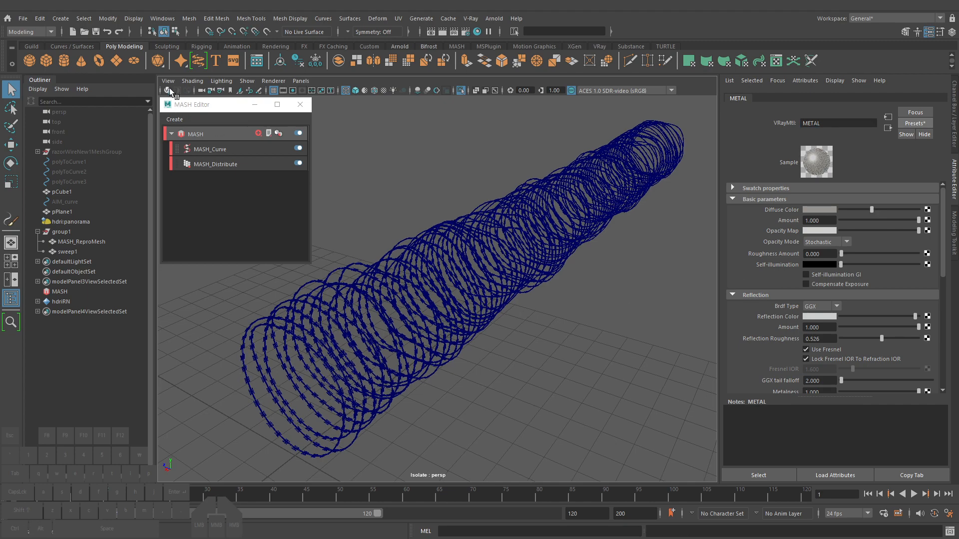
left_click(168, 91)
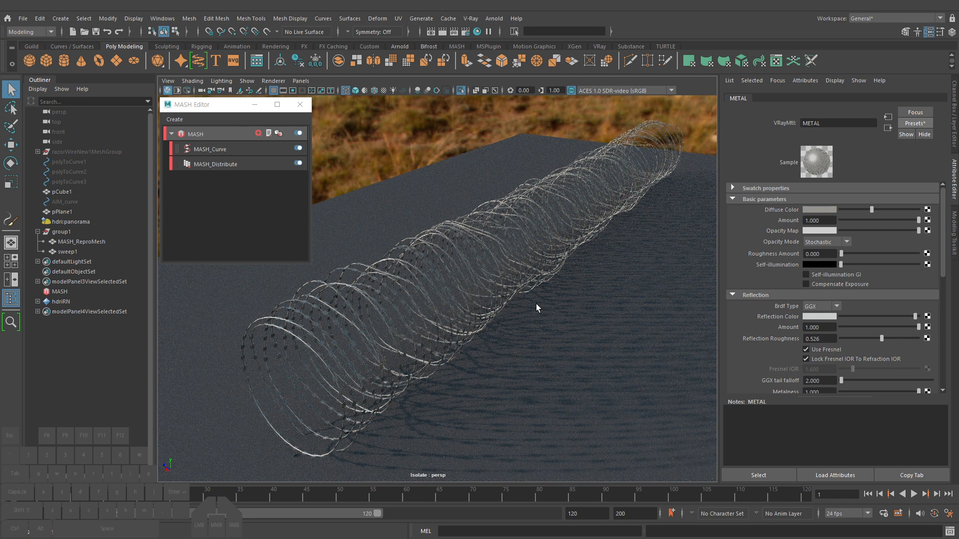
scroll(820, 304, "down", 5)
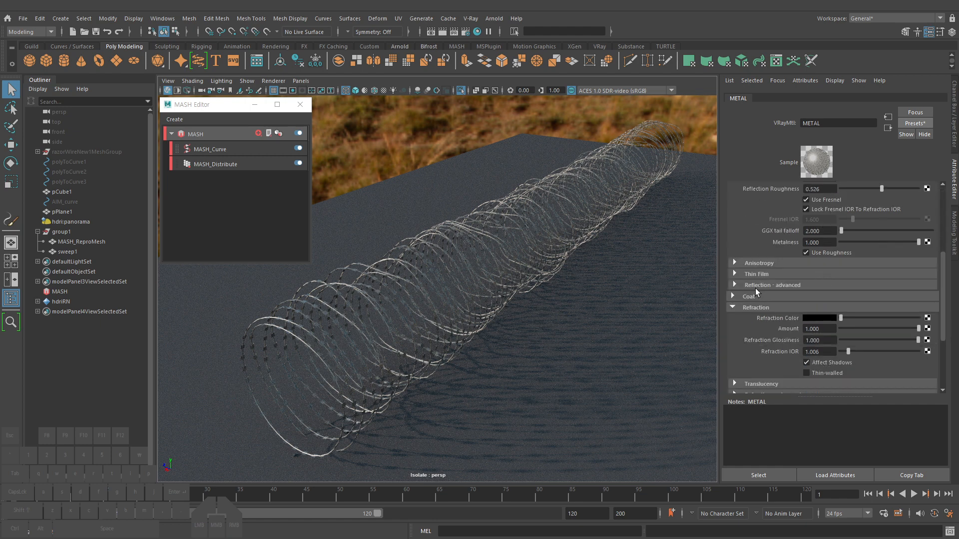
scroll(769, 295, "down", 4)
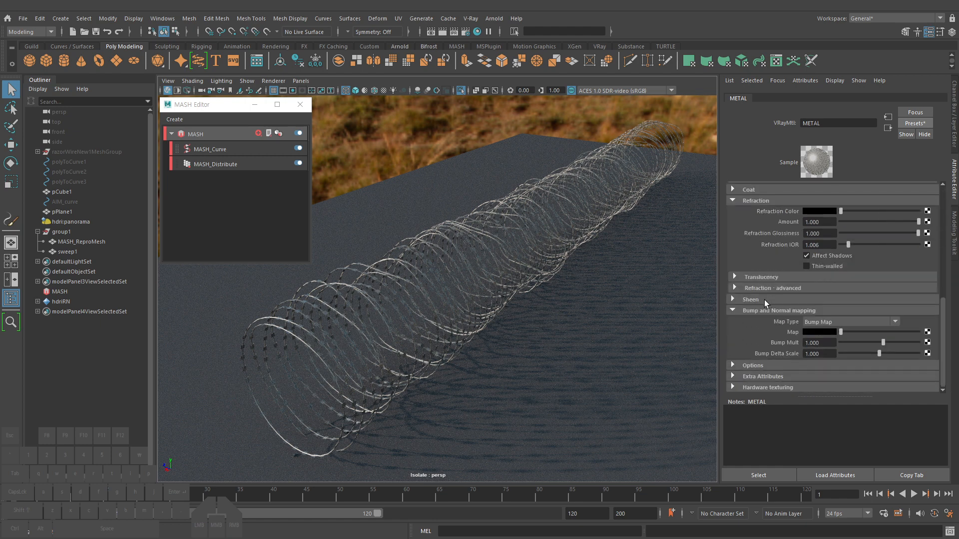
scroll(764, 299, "up", 3)
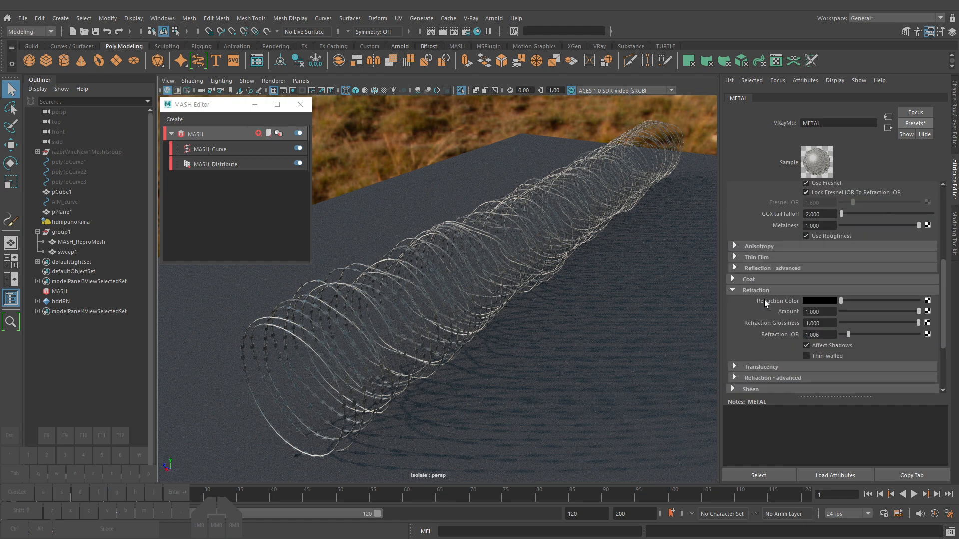
left_click(758, 257)
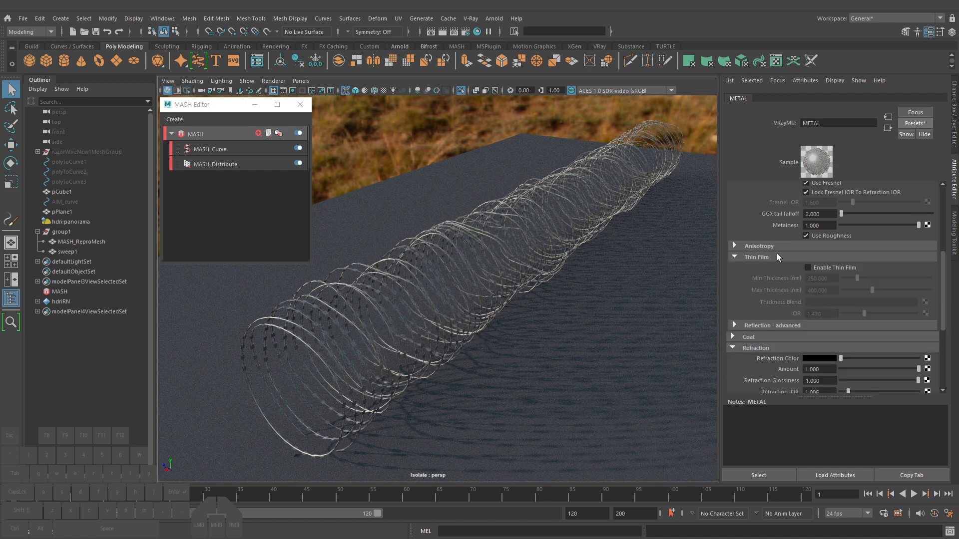
left_click(765, 257)
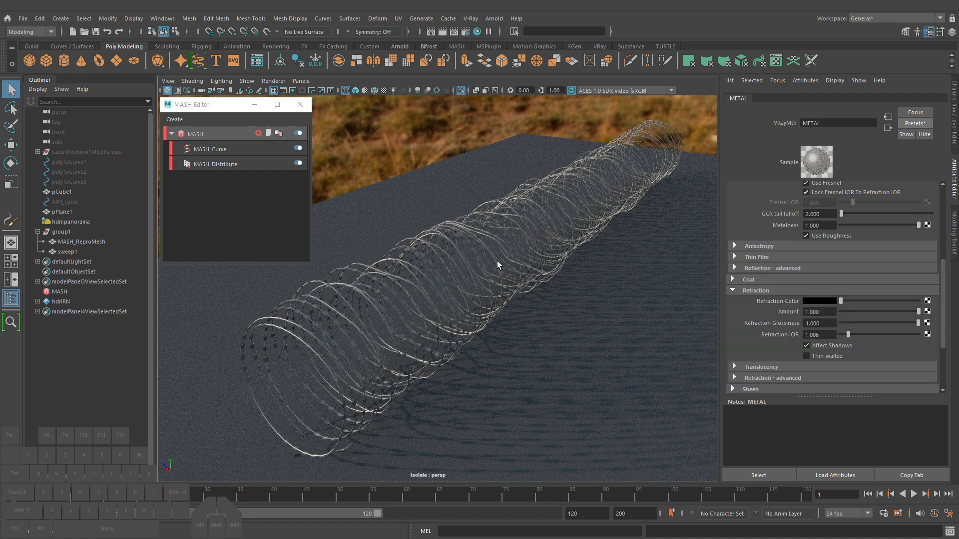
Add a coat layer to the razor wire's blend material and create a VRay Mtl as its coat material, saving the scene
left_click(558, 223)
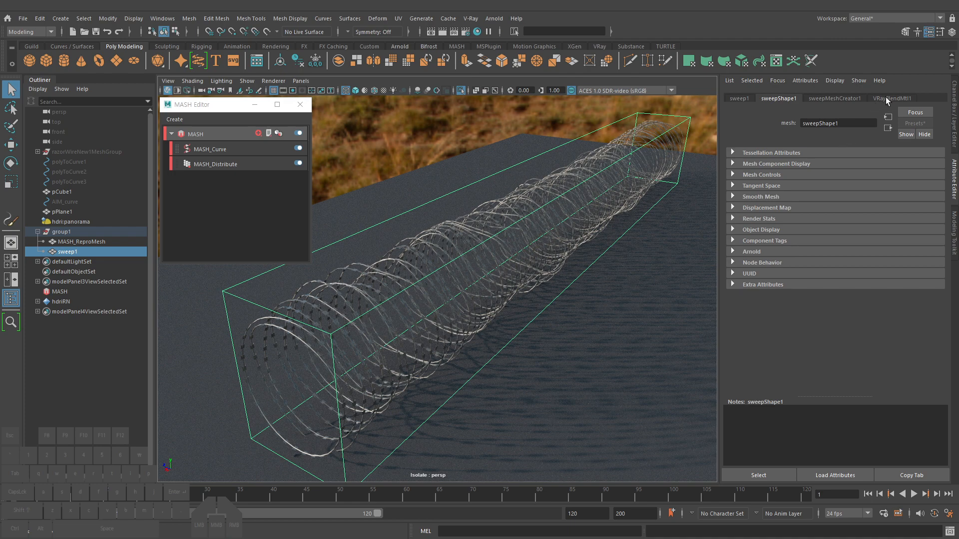
left_click(885, 98)
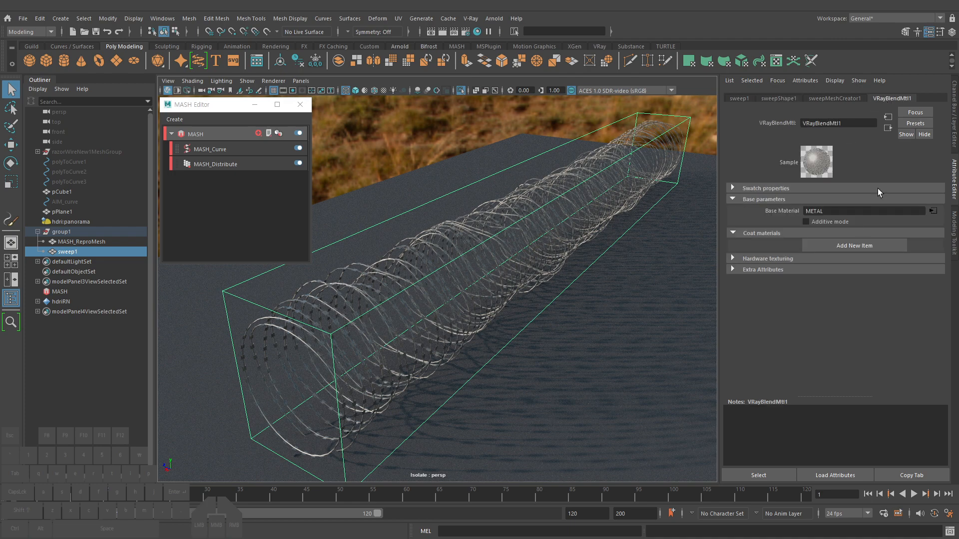
left_click(843, 245)
left_click(898, 273)
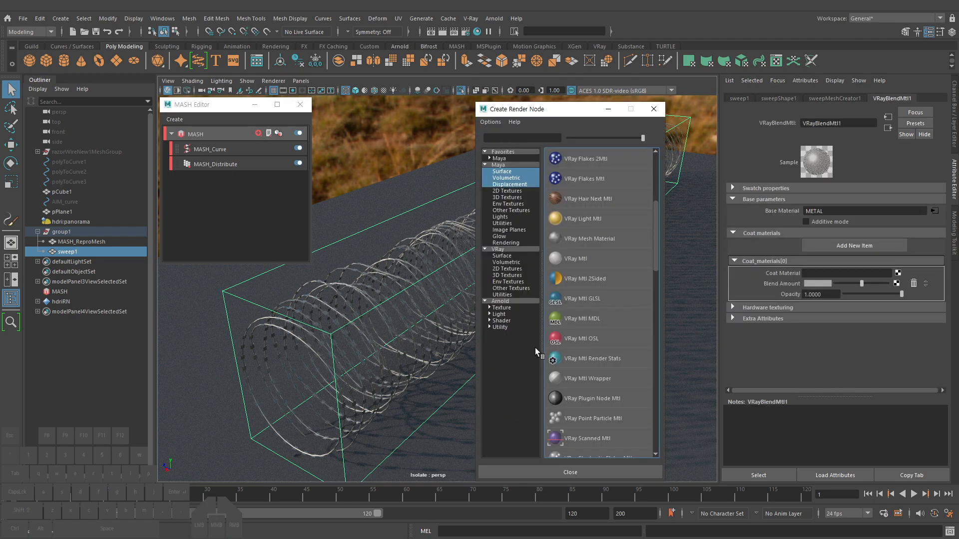
scroll(615, 363, "down", 5)
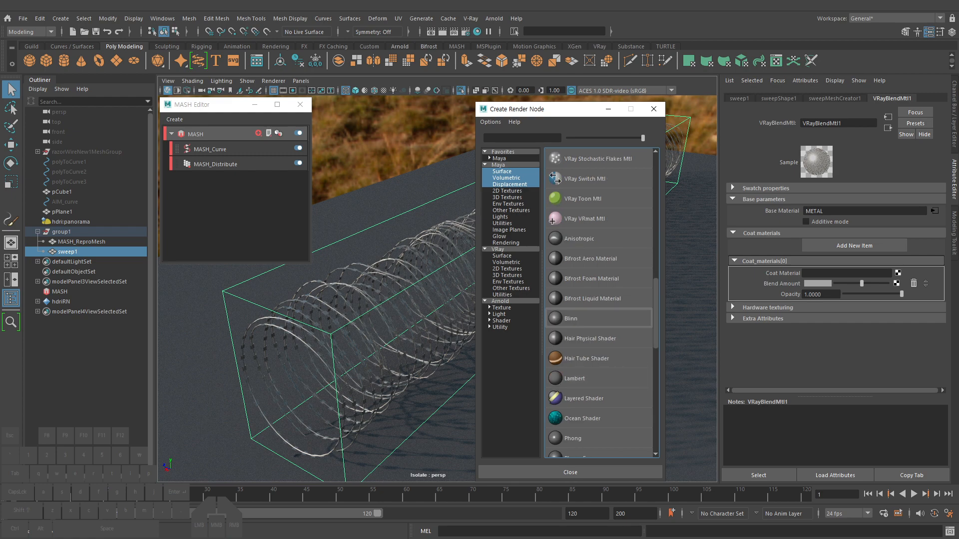
key("ctrl+s")
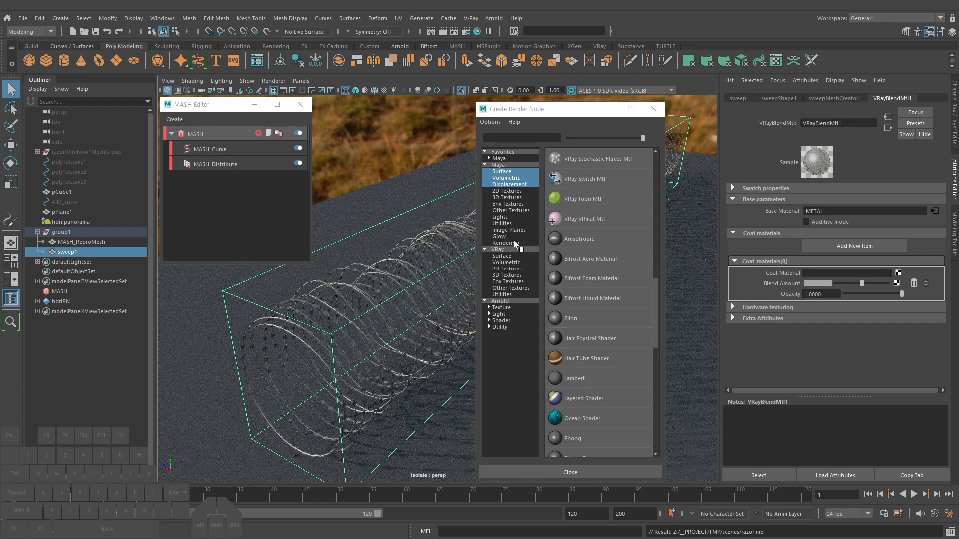
left_click(509, 173)
scroll(580, 271, "up", 5)
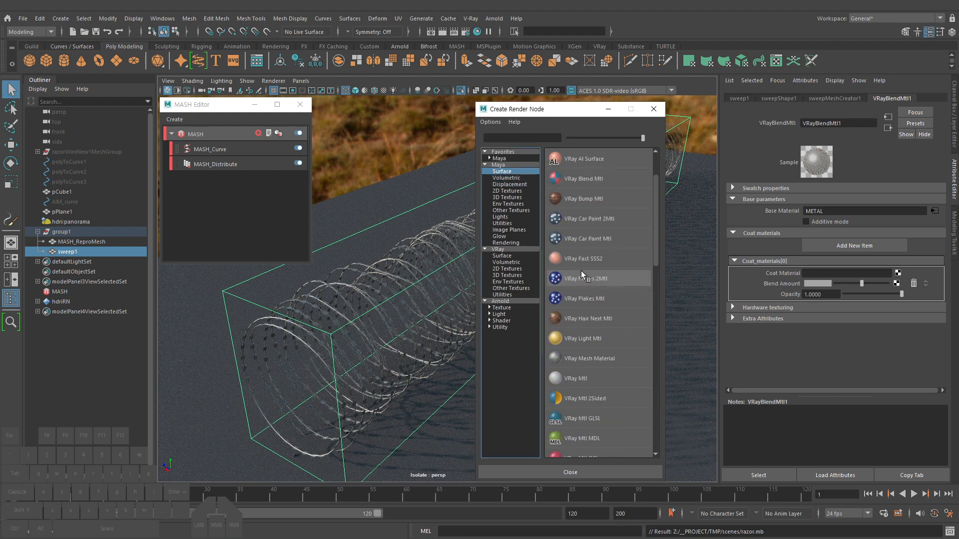
left_click(595, 377)
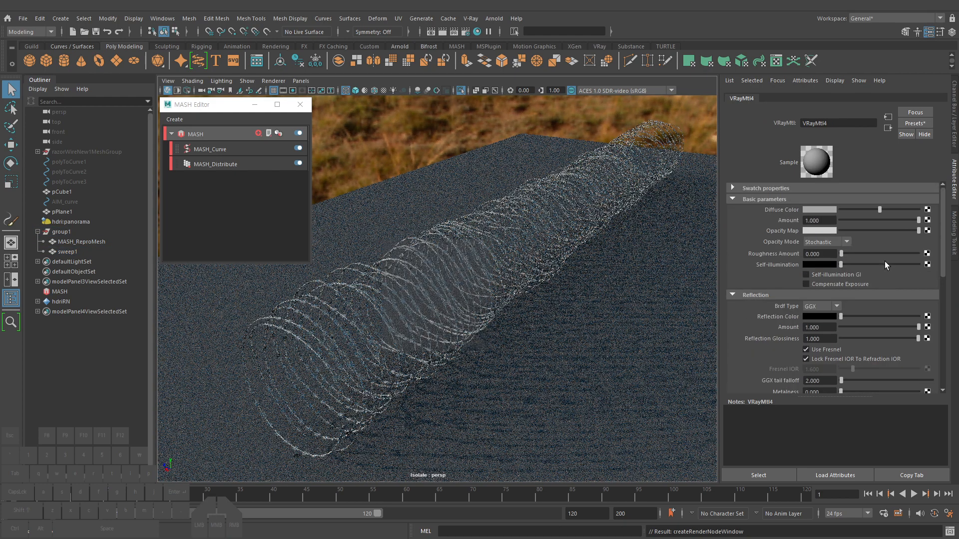
Set the coat material's diffuse color to pure red and return to the blend material
left_click(819, 211)
key("Escape")
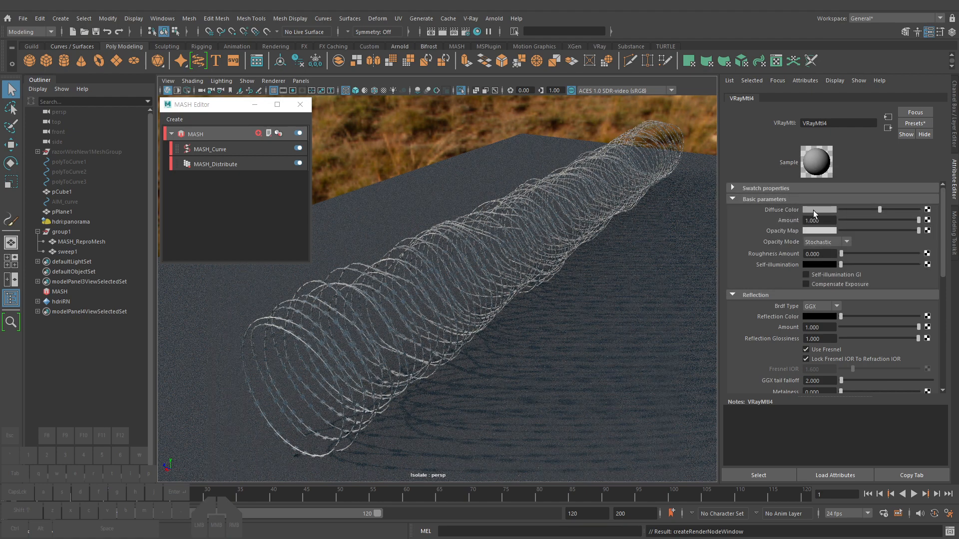
left_click(813, 210)
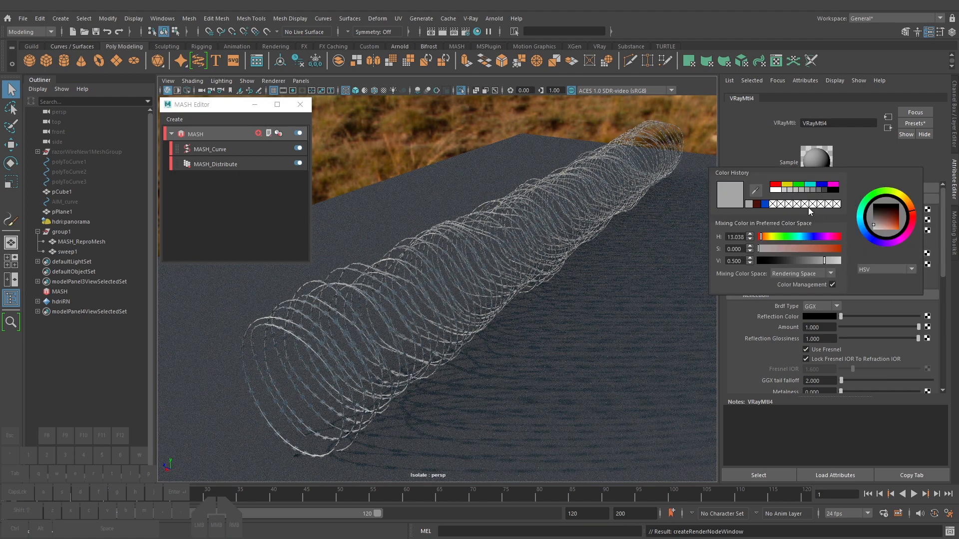
left_click(774, 186)
left_click(887, 128)
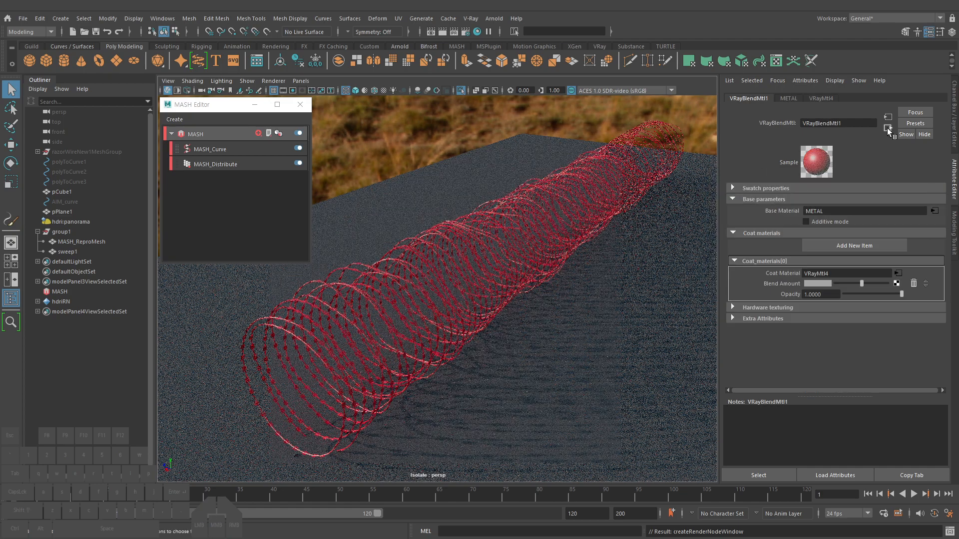
Rename the coat material RUST and raise its blend amount in the blend material to the maximum
left_click(835, 283)
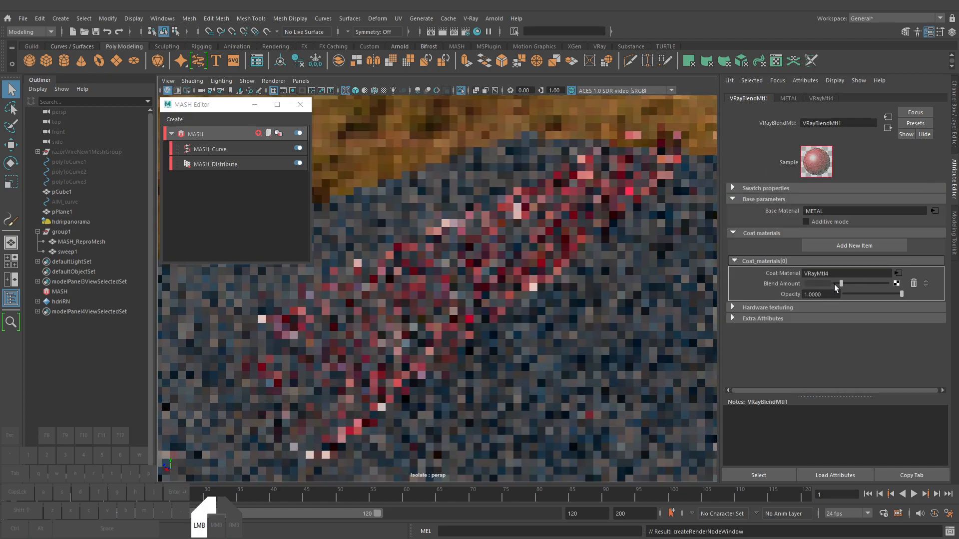
left_click(898, 273)
left_click_drag(830, 124, 682, 120)
type("RUST")
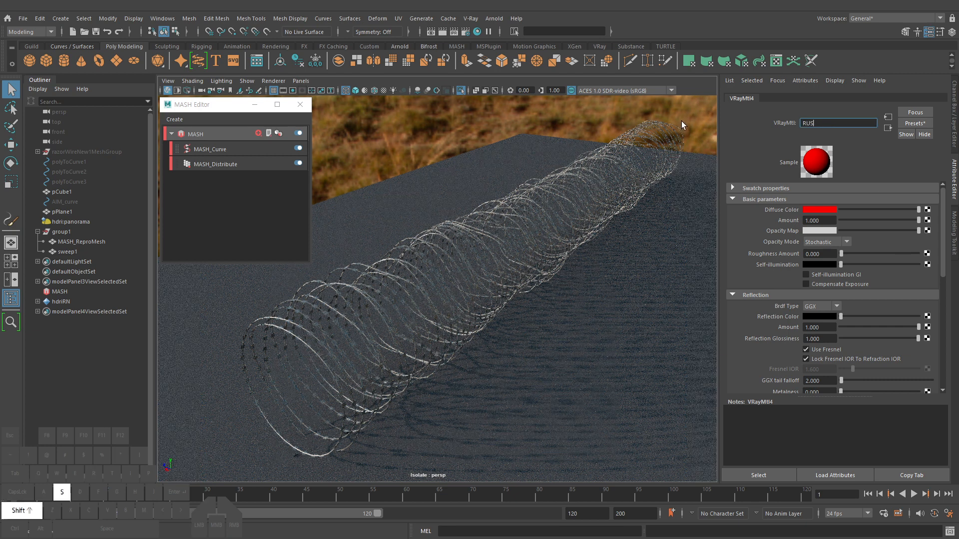
key("Return")
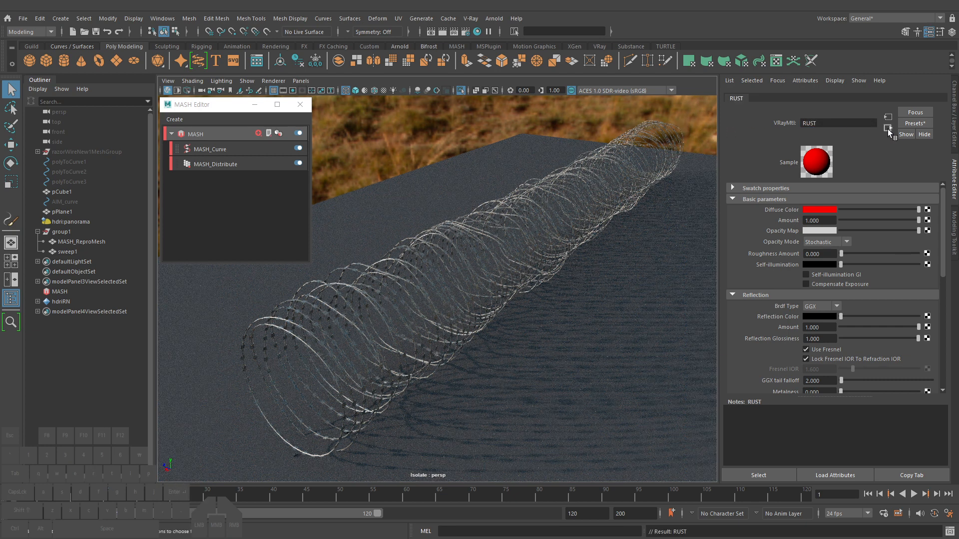
left_click(888, 128)
left_click_drag(837, 282, 898, 285)
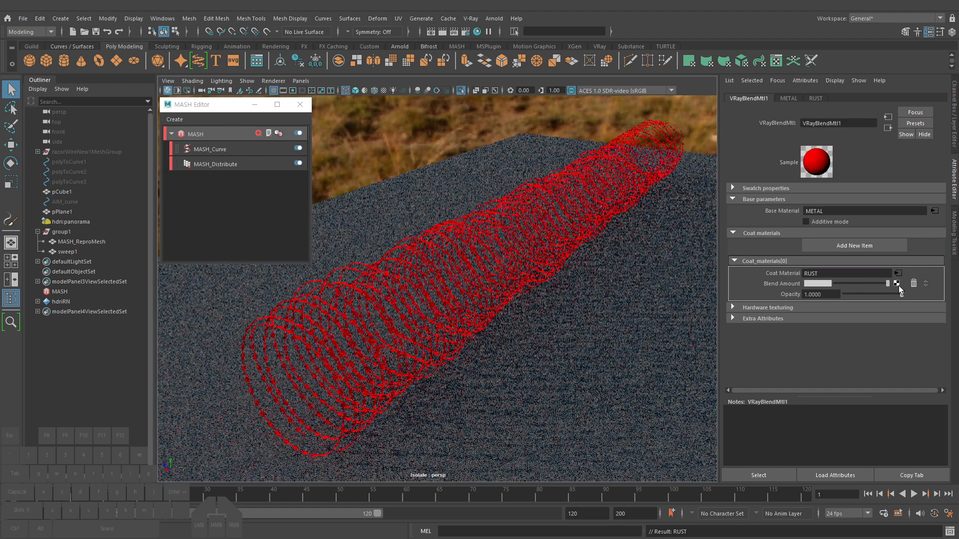
Try a Checker texture as the RUST coat's blend amount and undo it
left_click(895, 283)
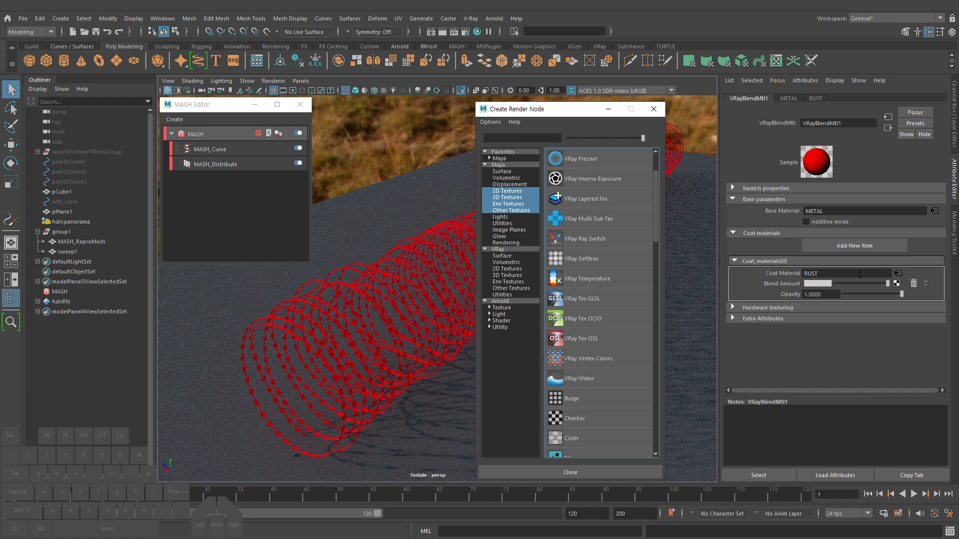
left_click(580, 417)
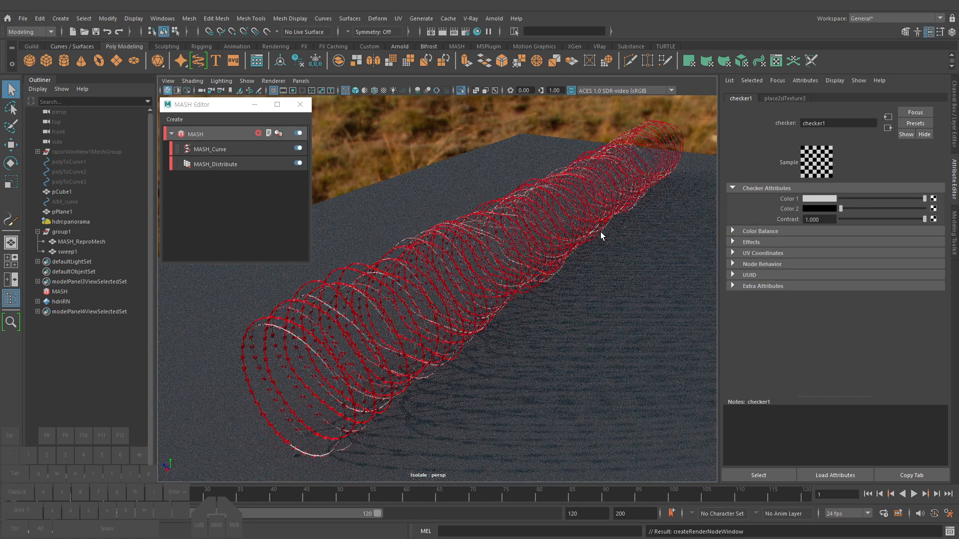
key("z")
key("z")
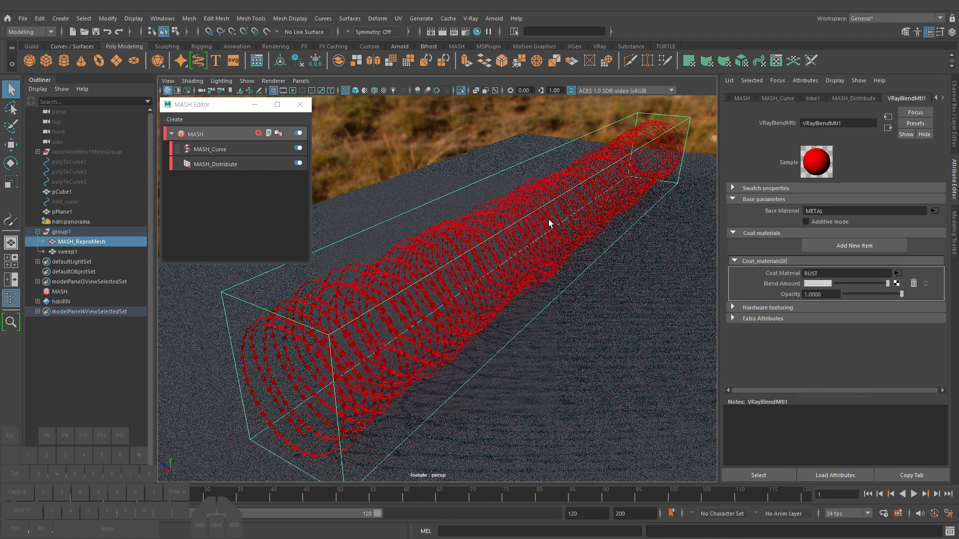
Map a Solid Fractal 3D texture to the RUST coat's blend amount
left_click(896, 284)
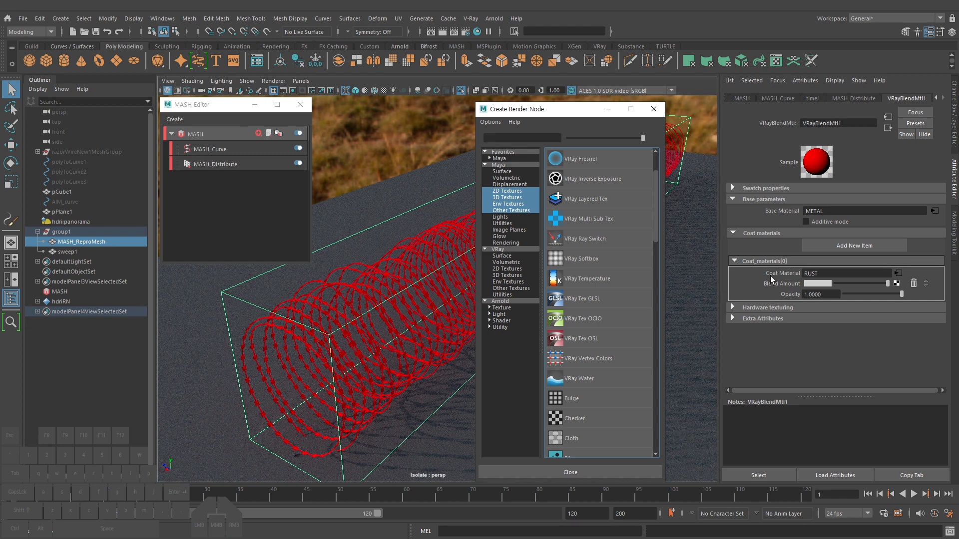
left_click(514, 191)
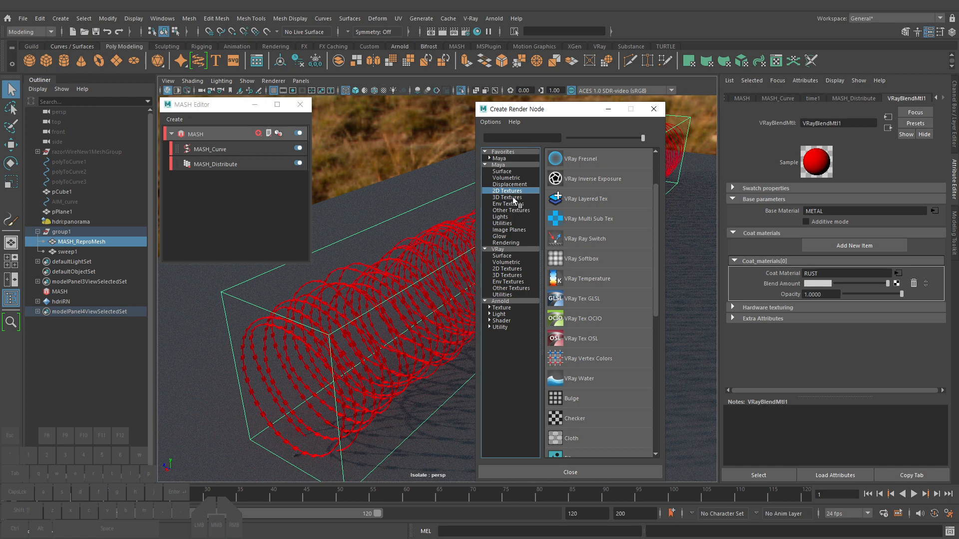
left_click(514, 198)
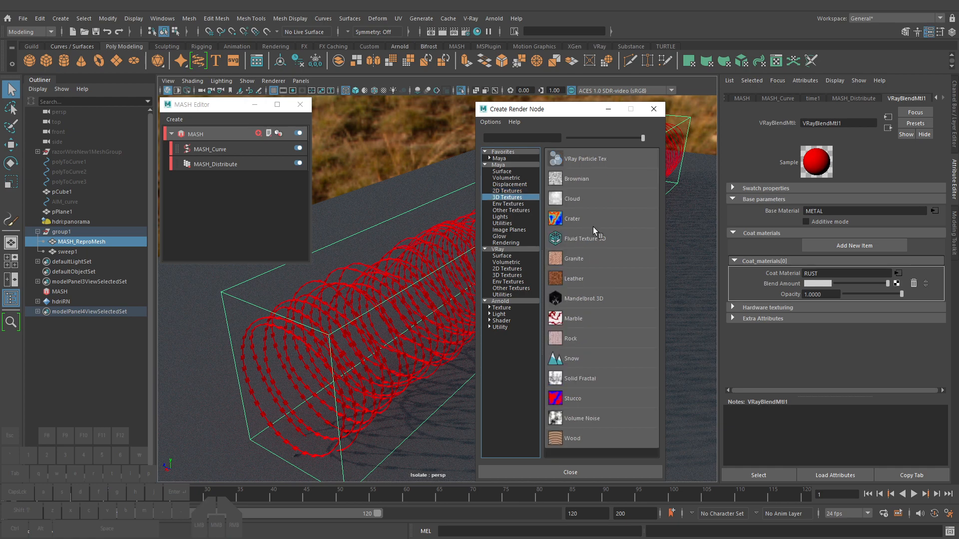
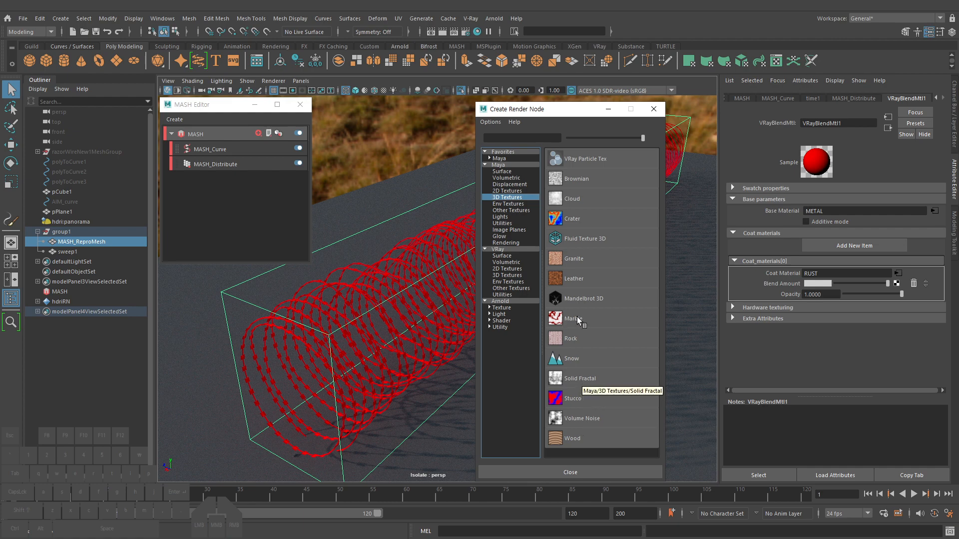
left_click(577, 379)
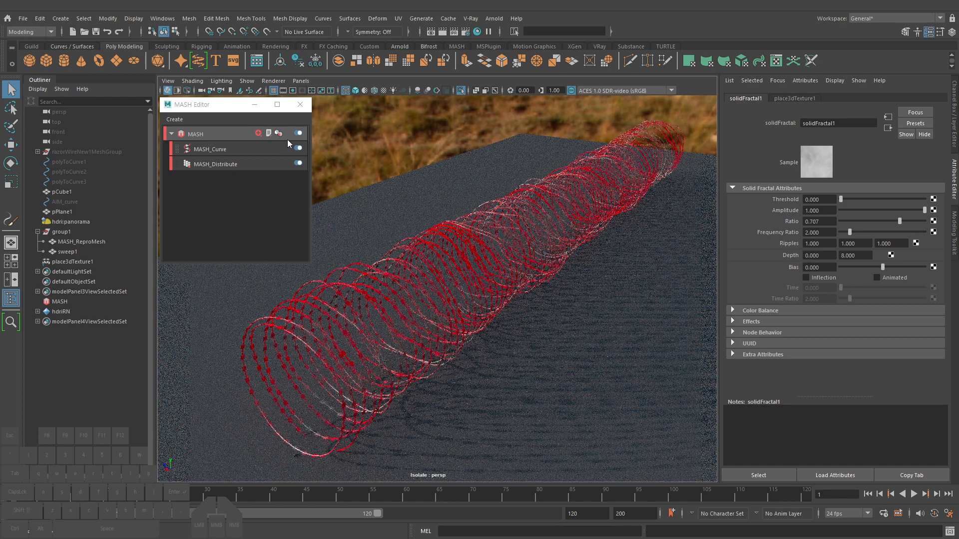
Stop the viewport render and create a polygon sphere, moving it into the razor wire coil
left_click(255, 104)
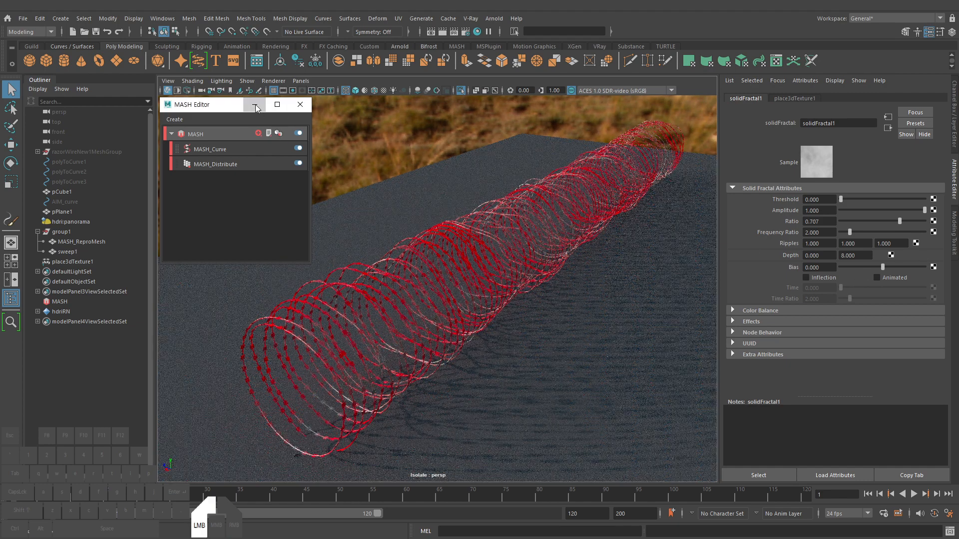
left_click(166, 91)
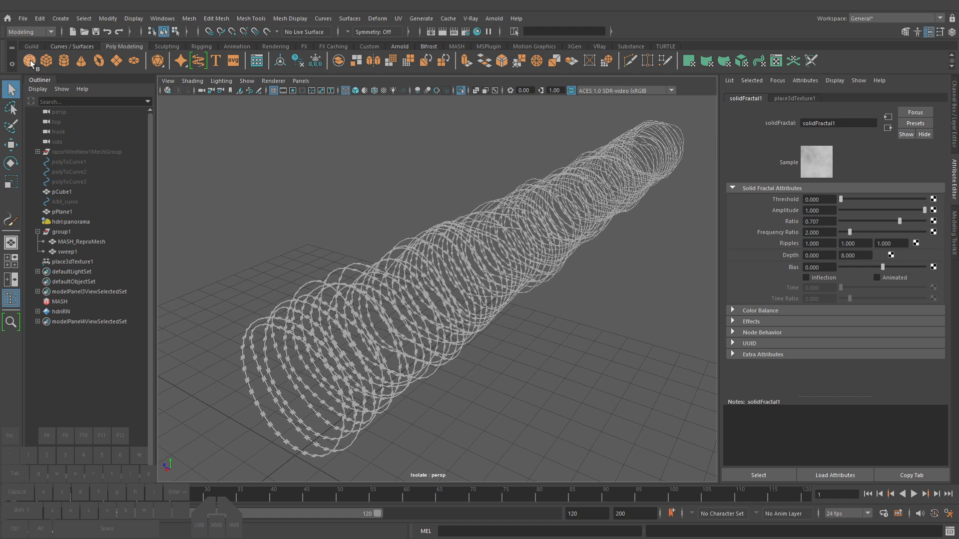
left_click(30, 60)
key("w")
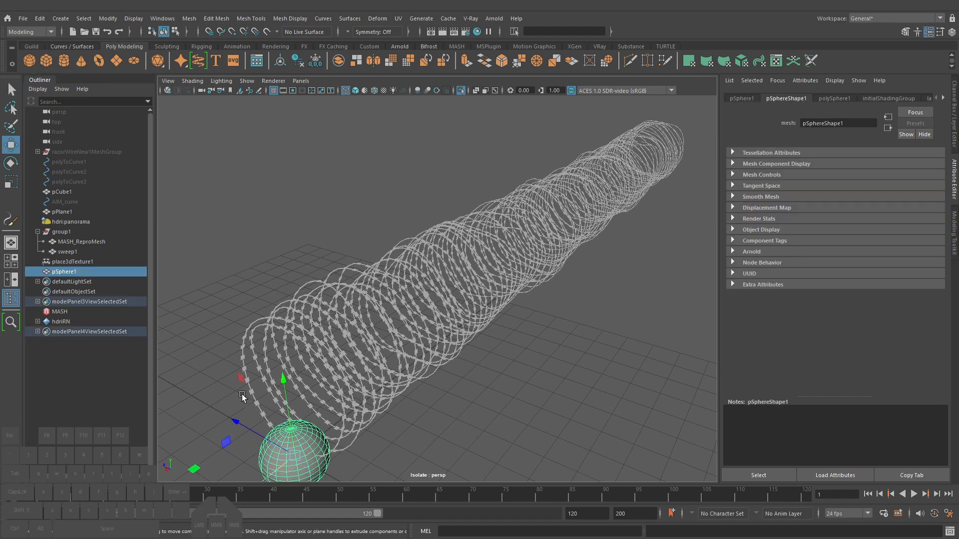
left_click_drag(242, 396, 249, 310)
key("w")
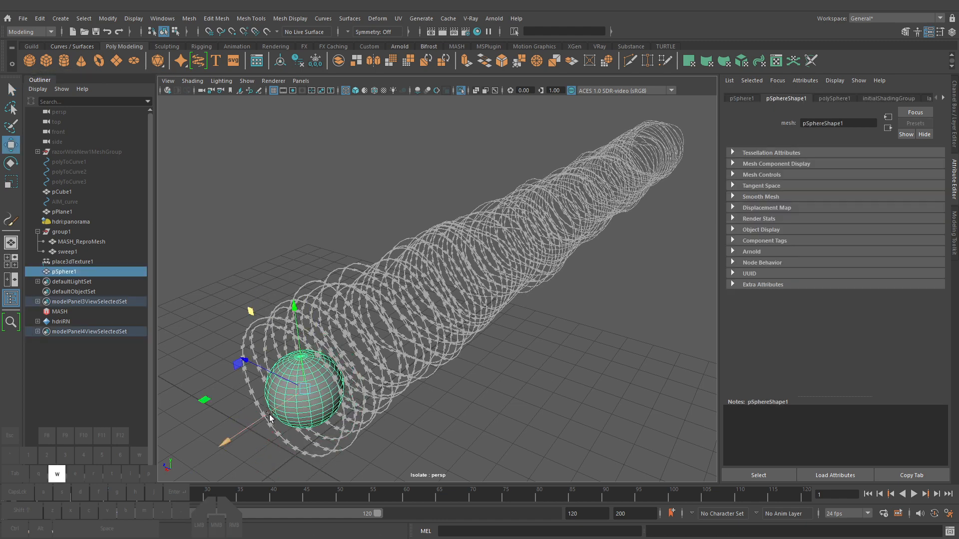
left_click_drag(270, 417, 507, 275)
Enlarge the sphere and move it out of the coil onto the empty area beside it
key("r")
key("w")
left_click_drag(436, 268, 424, 265)
left_click_drag(546, 310, 511, 272, "alt")
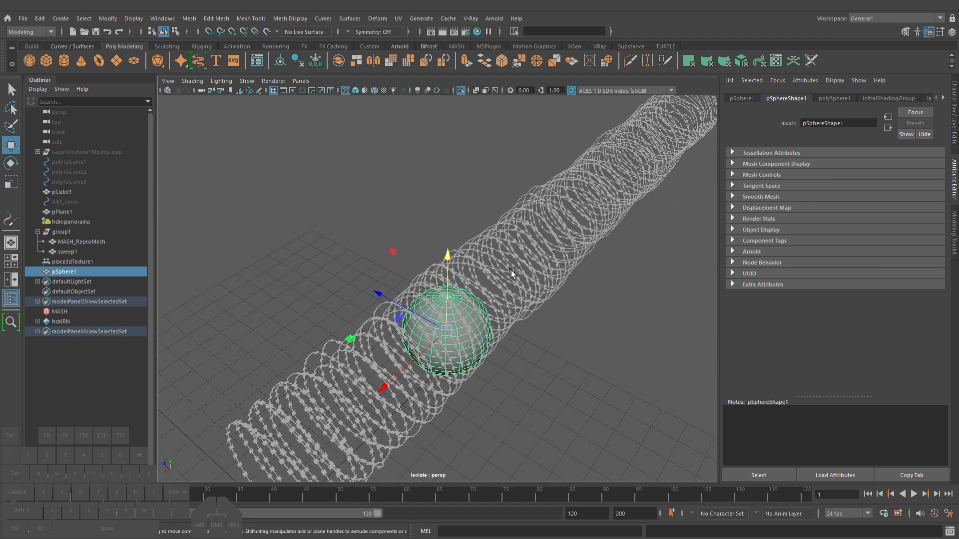
key("r")
left_click_drag(450, 330, 463, 332)
key("w")
left_click_drag(409, 310, 513, 358)
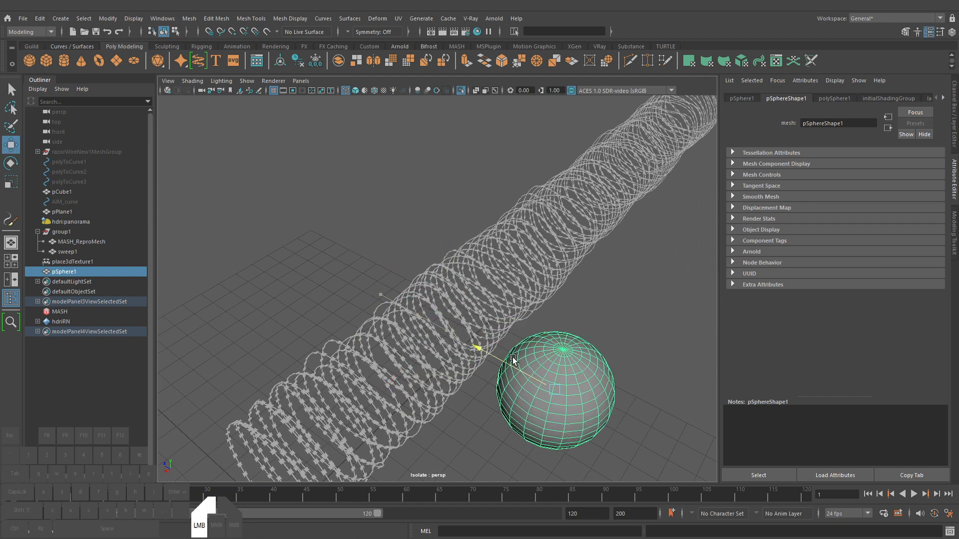
key("q")
Select the barbs mesh and open the Solid Fractal texture that drives its blend material's RUST blend amount
right_click_drag(586, 339, 548, 334, "alt")
middle_click_drag(548, 334, 529, 327, "alt")
right_click_drag(529, 327, 513, 323, "alt")
middle_click_drag(514, 323, 502, 321, "alt")
left_click_drag(502, 322, 487, 314, "alt")
left_click(504, 269)
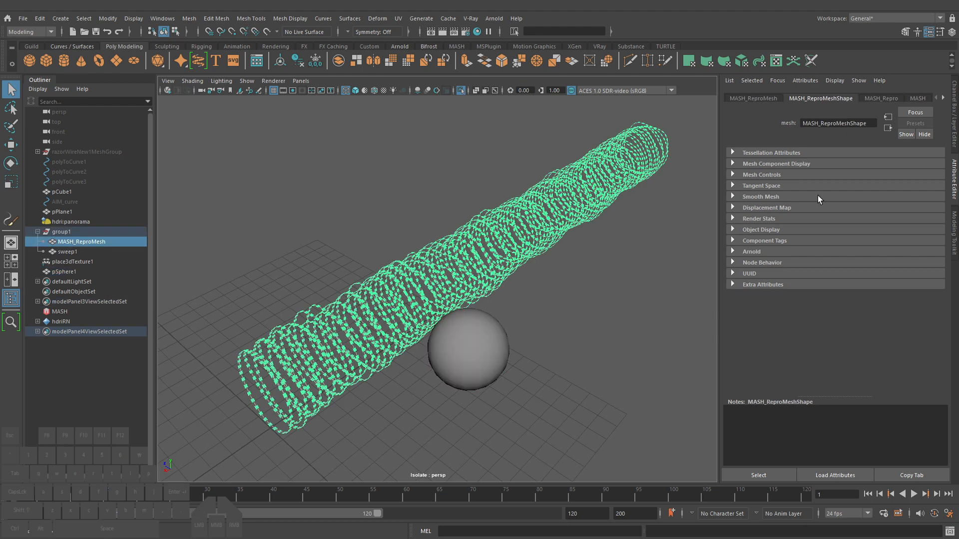
scroll(869, 98, "down", 6)
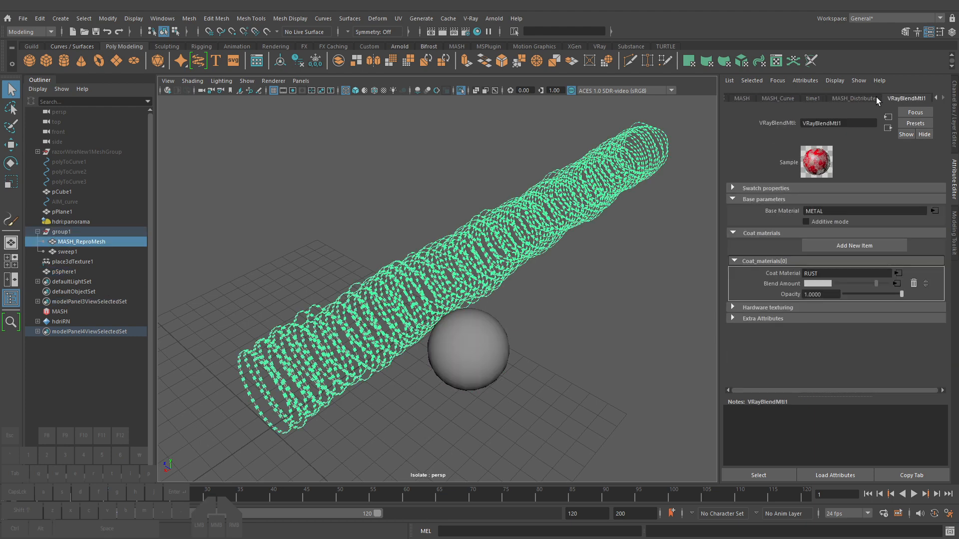
left_click(896, 284)
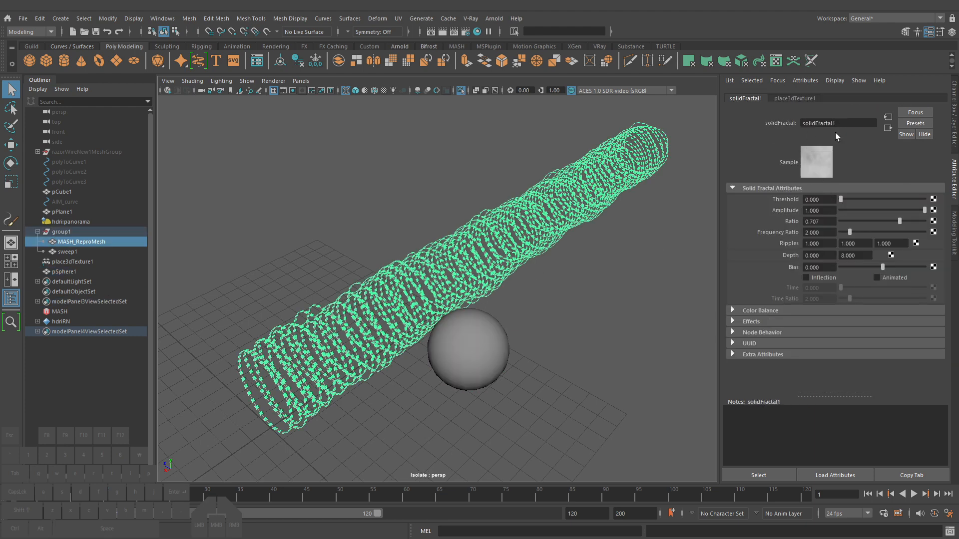
Graph the Solid Fractal texture's connections in the Node Editor, show the nodes with preview swatches and select the fractal node
left_click(758, 475)
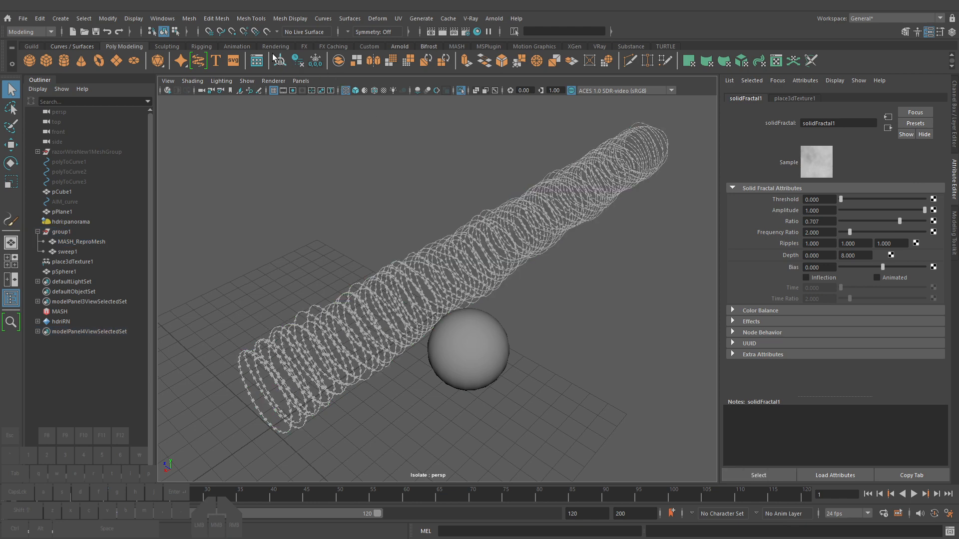
left_click(162, 19)
left_click(186, 151)
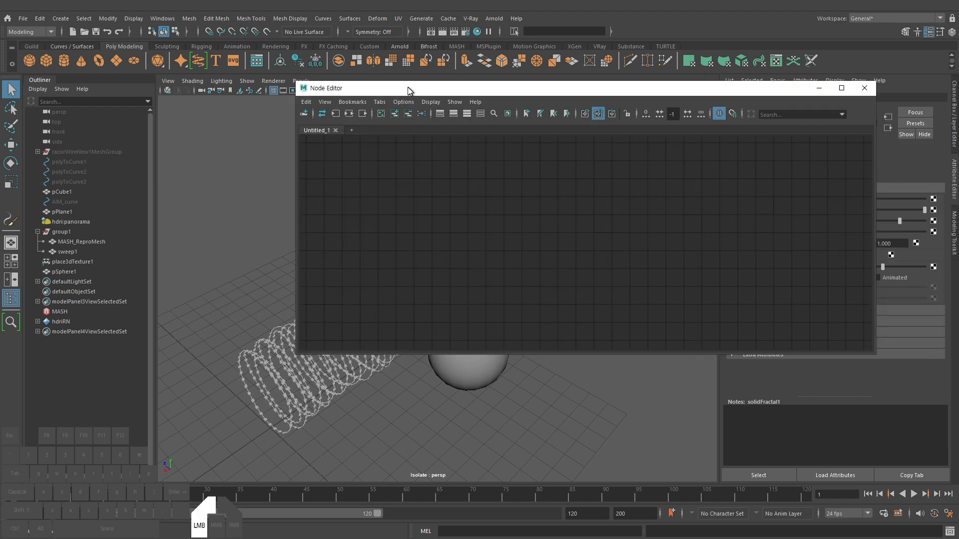
left_click_drag(410, 89, 133, 253)
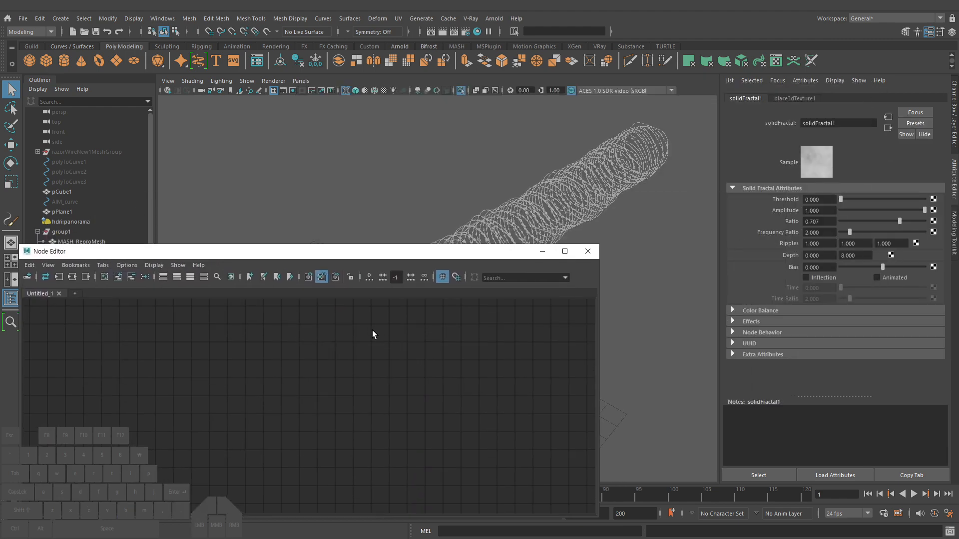
left_click(79, 277)
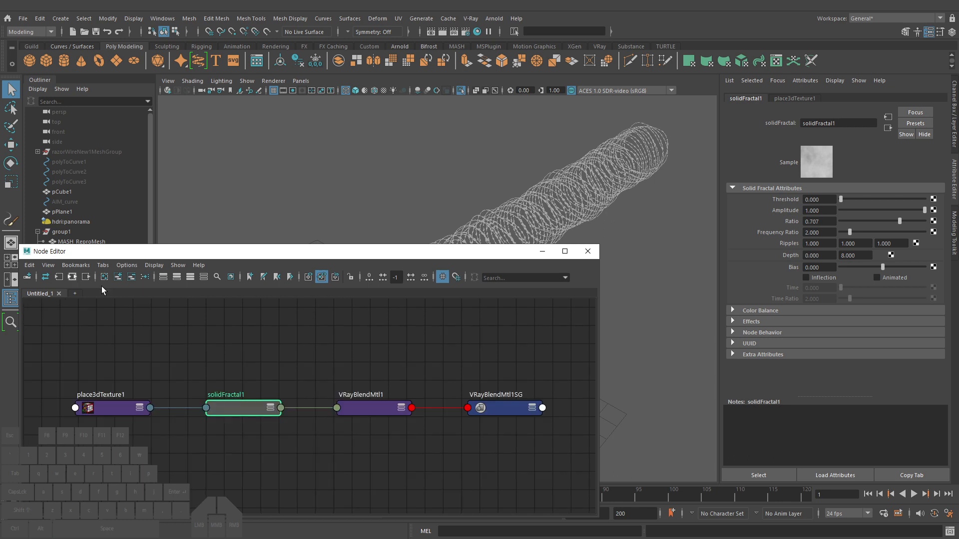
left_click(345, 343)
left_click(230, 278)
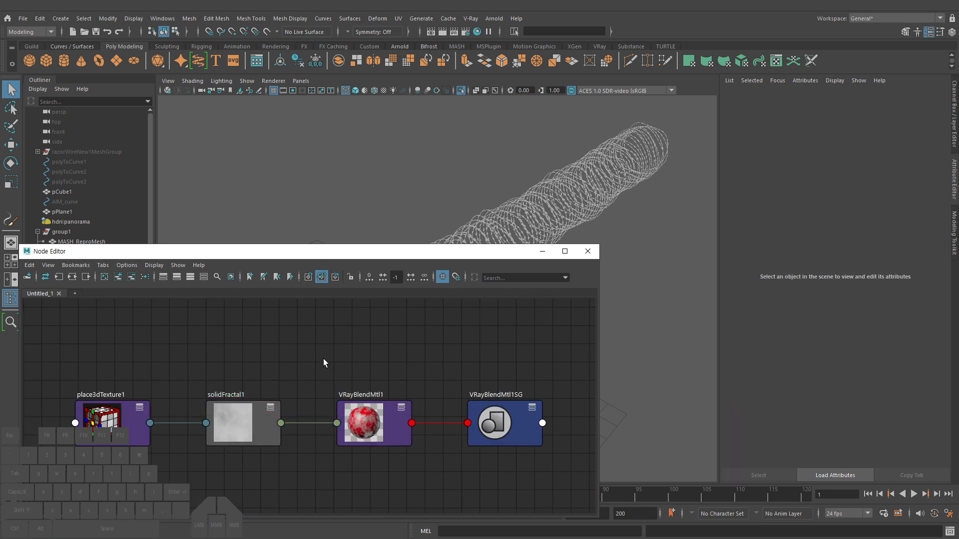
key("f")
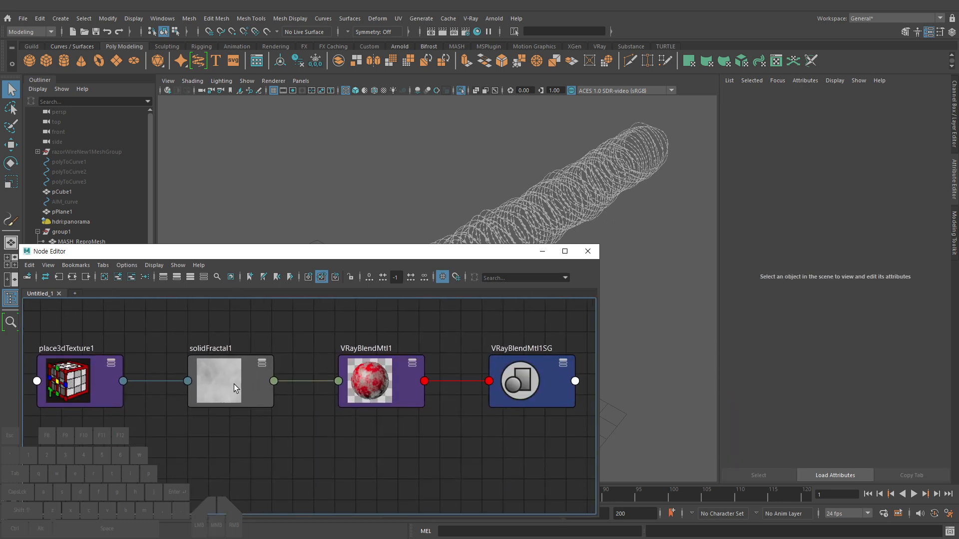
left_click(234, 387)
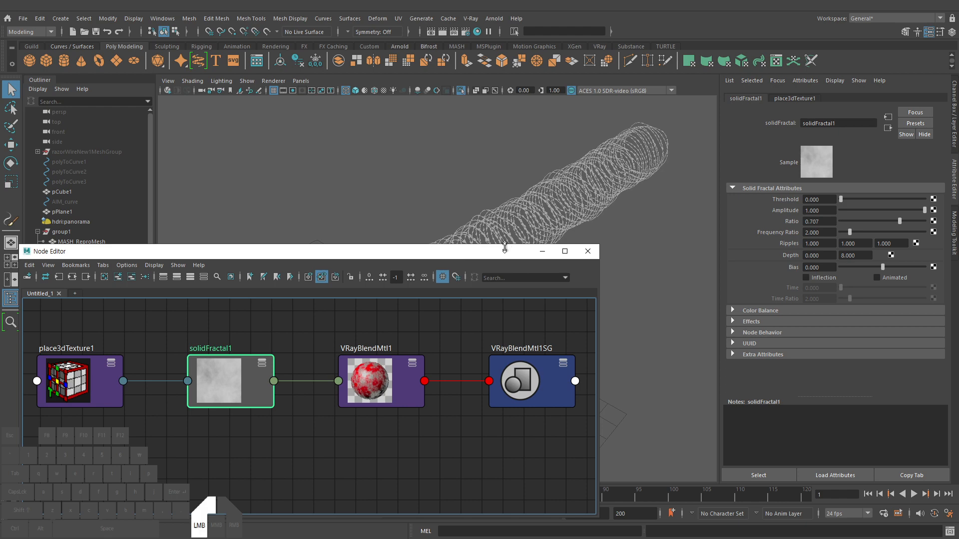
Lower the Node Editor window to uncover the viewport and move the sphere to the opposite side of the coil
left_click_drag(506, 245, 505, 333)
left_click(479, 323)
key("w")
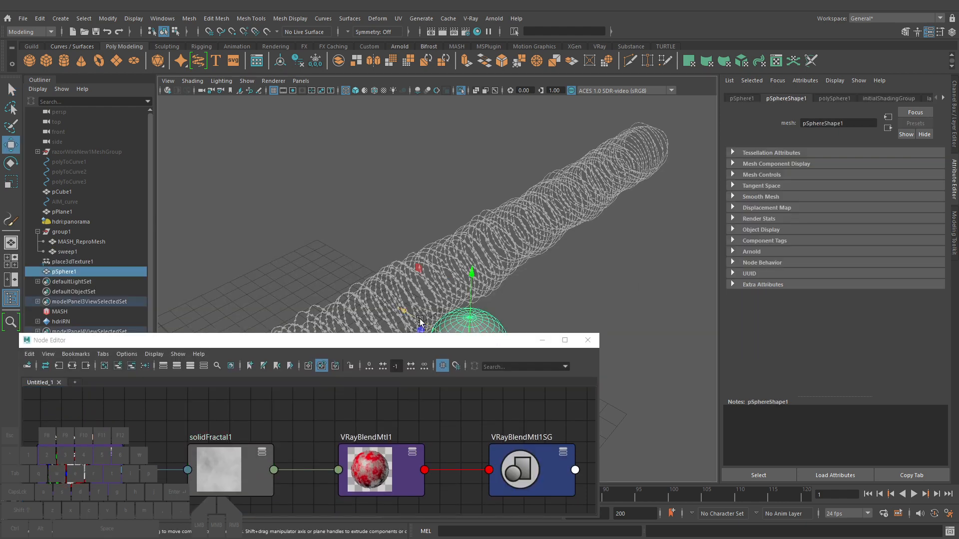
left_click_drag(420, 322, 280, 239)
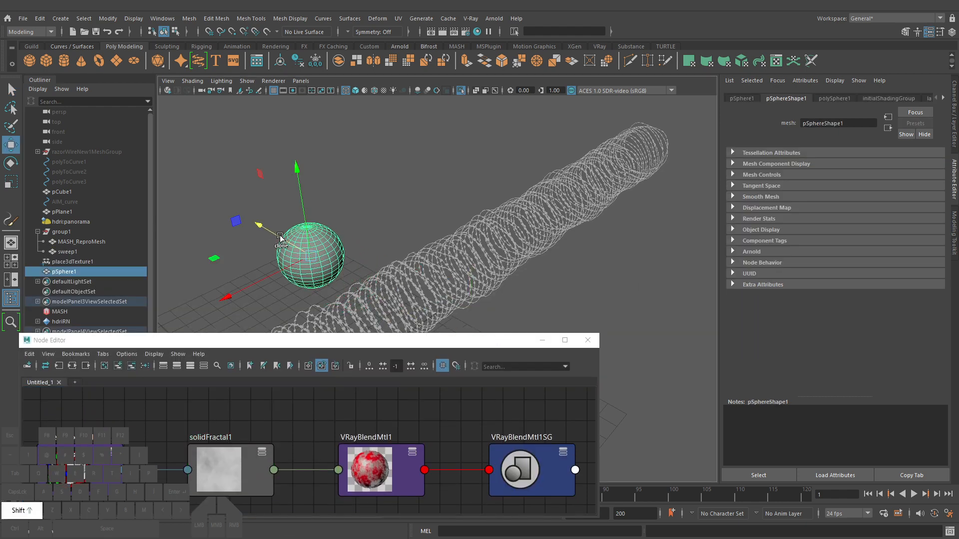
Assign a new Lambert material to the sphere
key("shift+m")
left_click(360, 188)
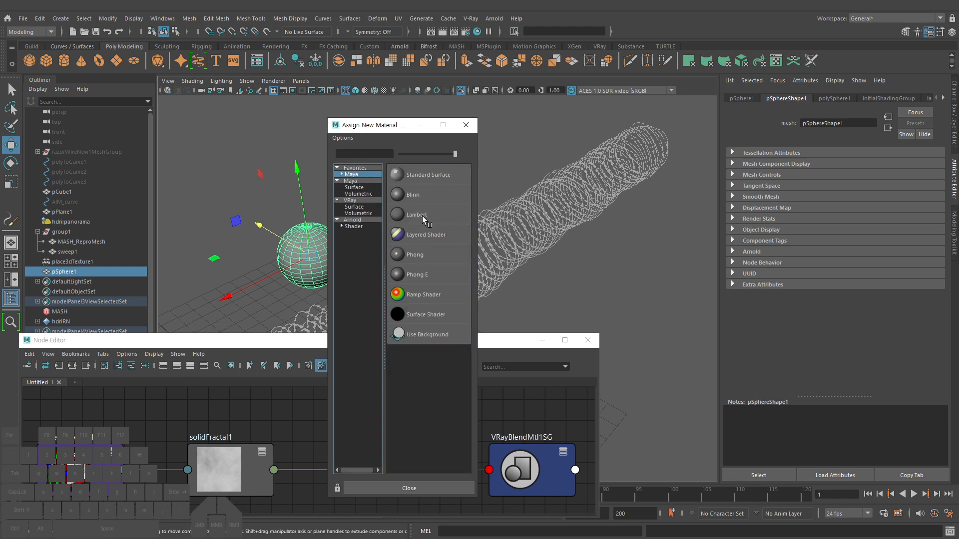
left_click(426, 218)
Shift the sphere horizontally so it sits beside the coil, clear of the wire
middle_click_drag(425, 252, 454, 250, "alt")
left_click_drag(454, 250, 377, 259, "alt")
key("w")
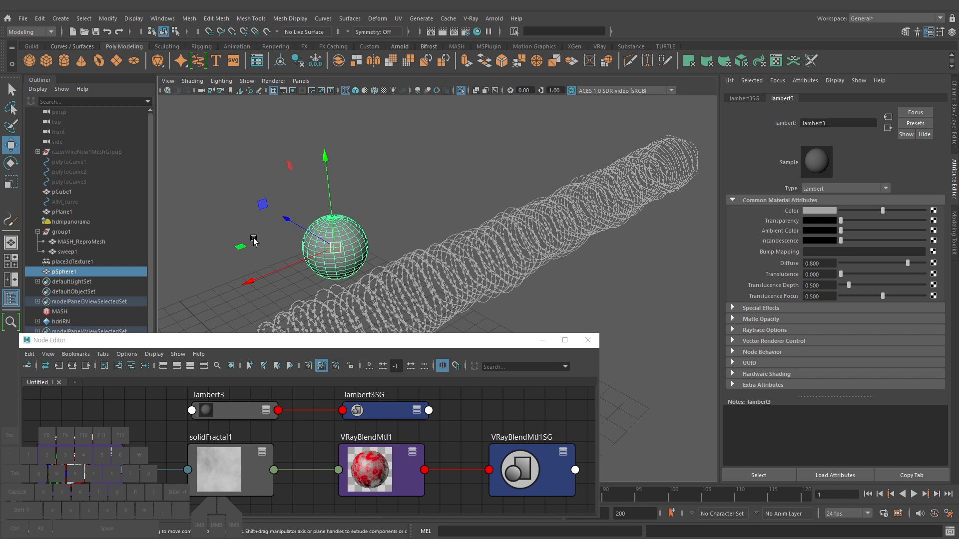
left_click_drag(242, 247, 310, 209)
right_click_drag(440, 223, 504, 232, "alt")
middle_click_drag(504, 232, 508, 242, "alt")
key("q")
Connect the Solid Fractal's output color to the sphere's Lambert color and show the viewport shaded with textures
middle_click_drag(233, 442, 804, 214)
left_click(373, 403)
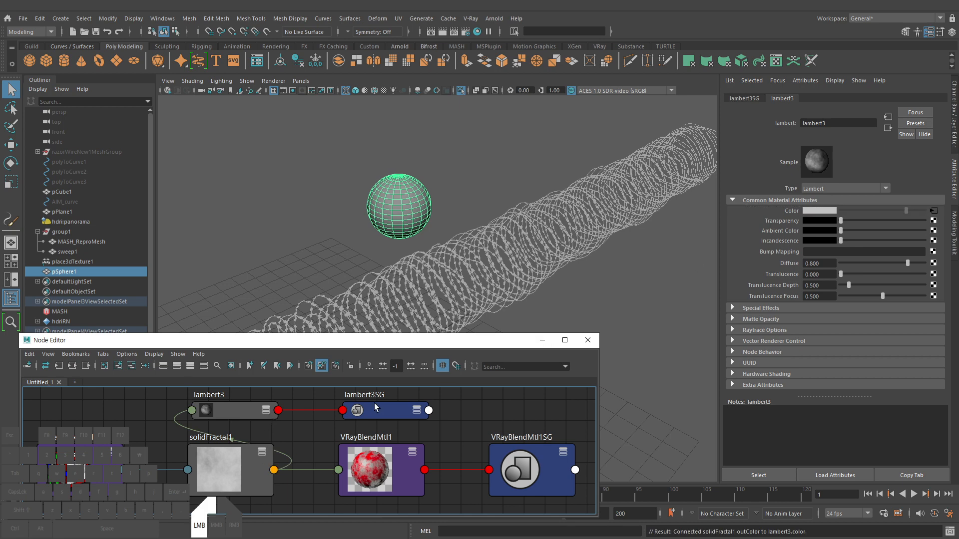
left_click_drag(469, 419, 345, 403)
left_click(325, 228)
key("4")
key("5")
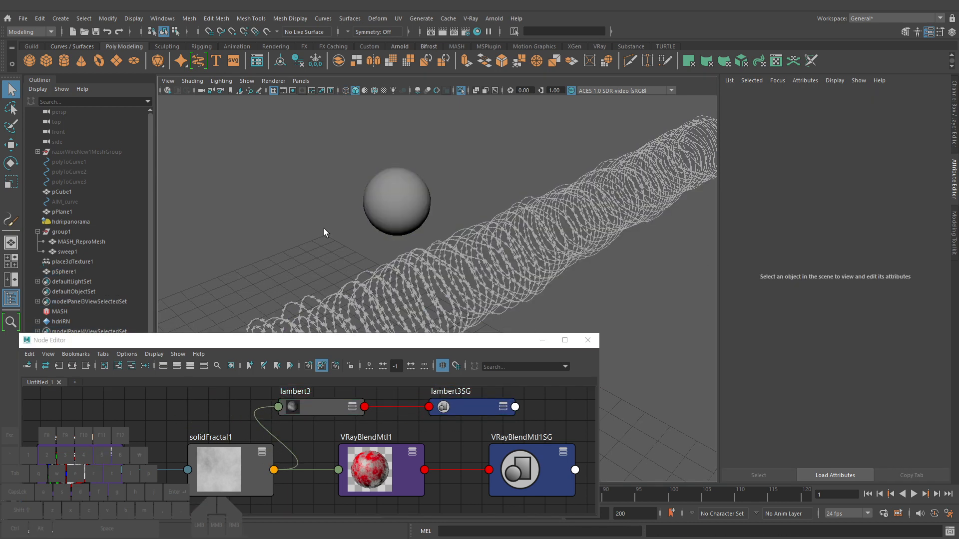
key("6")
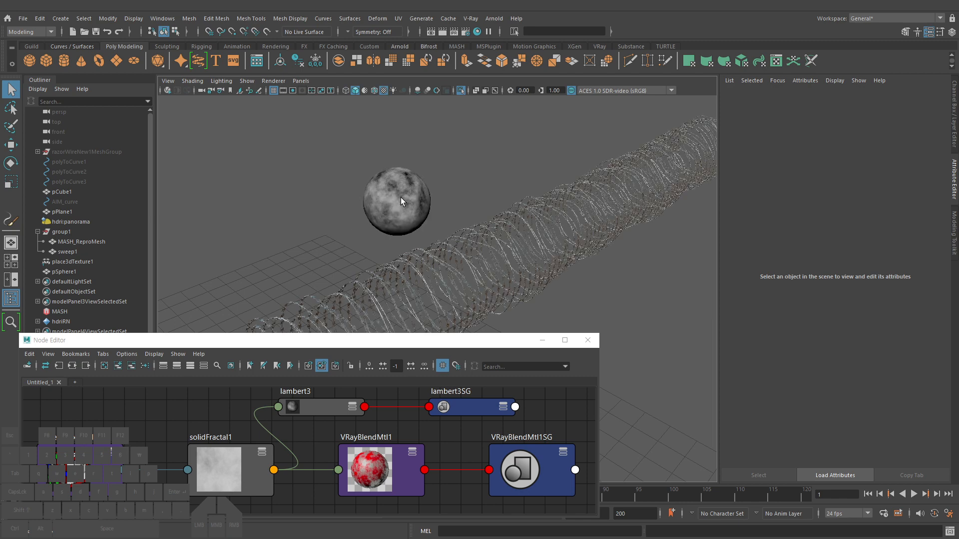
Set the Solid Fractal's Bias to about 0.651 and its Frequency Ratio to about 3.819
left_click(242, 449)
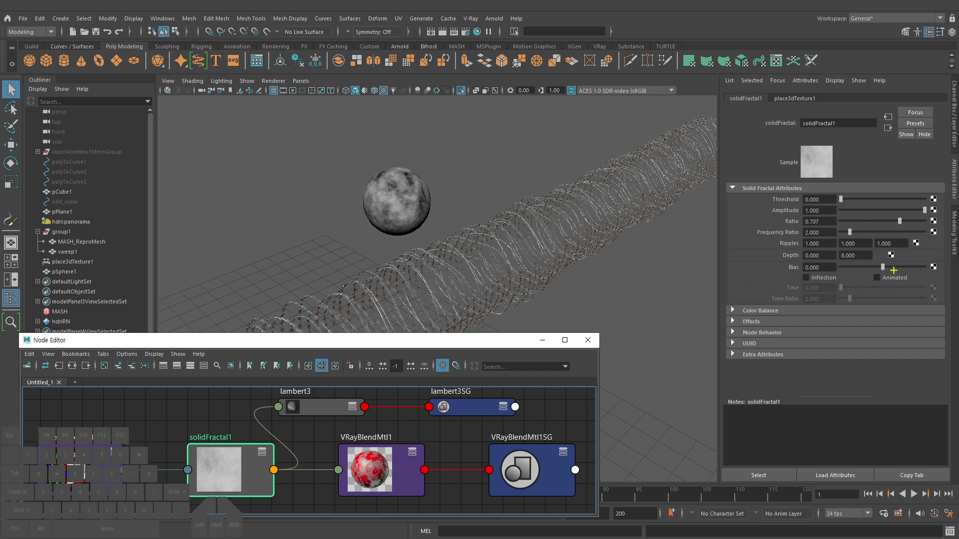
mouse_move(893, 270)
left_mouse_down()
mouse_move(887, 210)
mouse_move(883, 273)
mouse_move(930, 269)
mouse_move(909, 268)
left_mouse_up()
left_click_drag(850, 233, 865, 234)
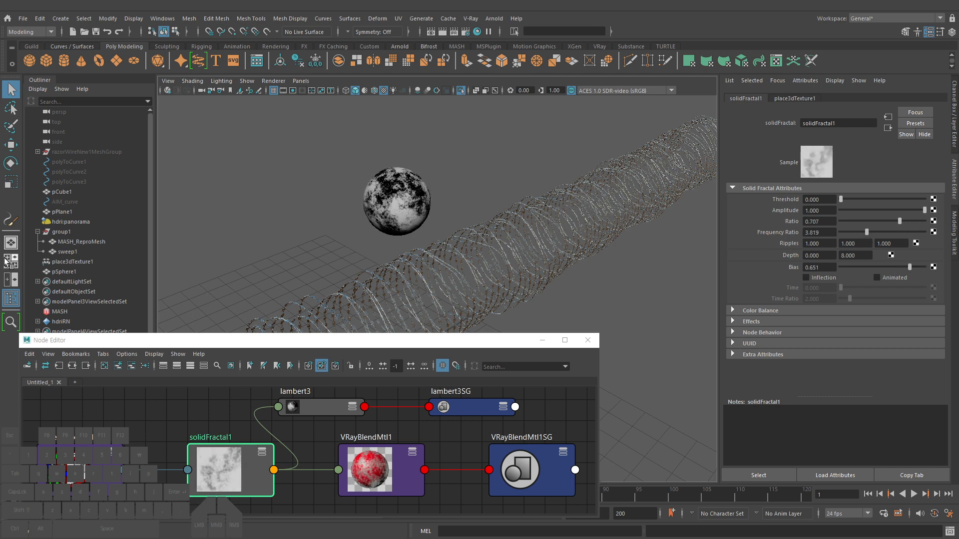
Move the fractal's 3D placement node beside the sphere with point snapping, to translate values -16.078, 2.640, 7.348
left_click(83, 263)
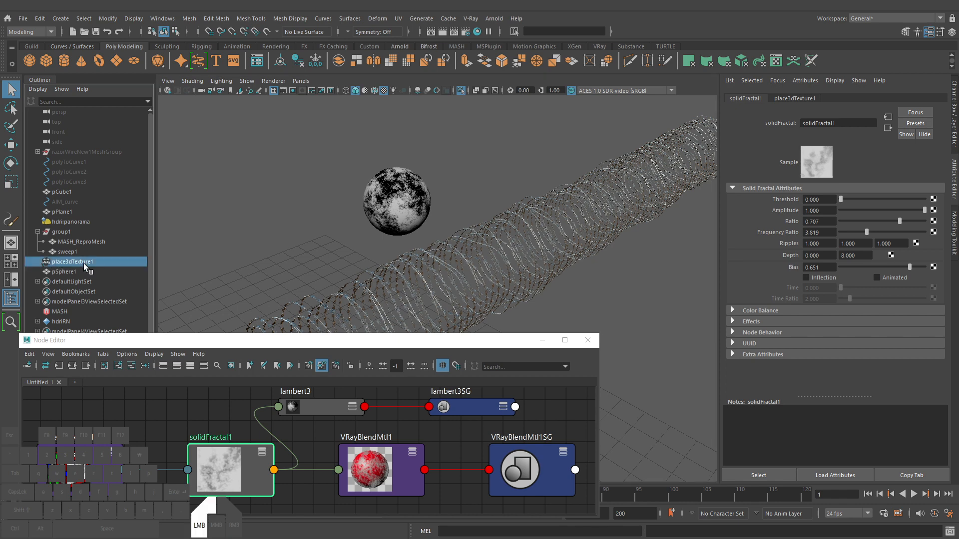
key("w")
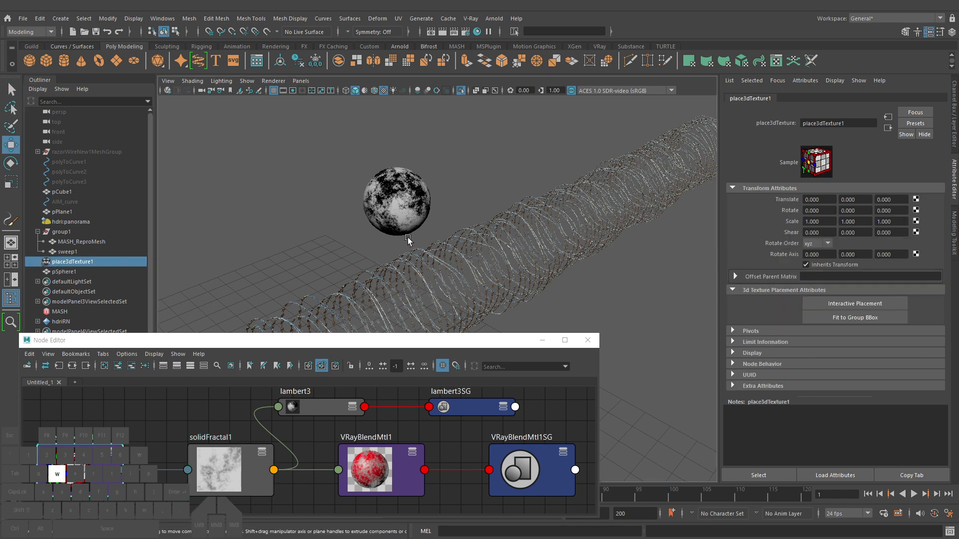
key("r")
right_click_drag(409, 239, 445, 244, "alt")
key("w")
right_click_drag(542, 281, 353, 276, "alt")
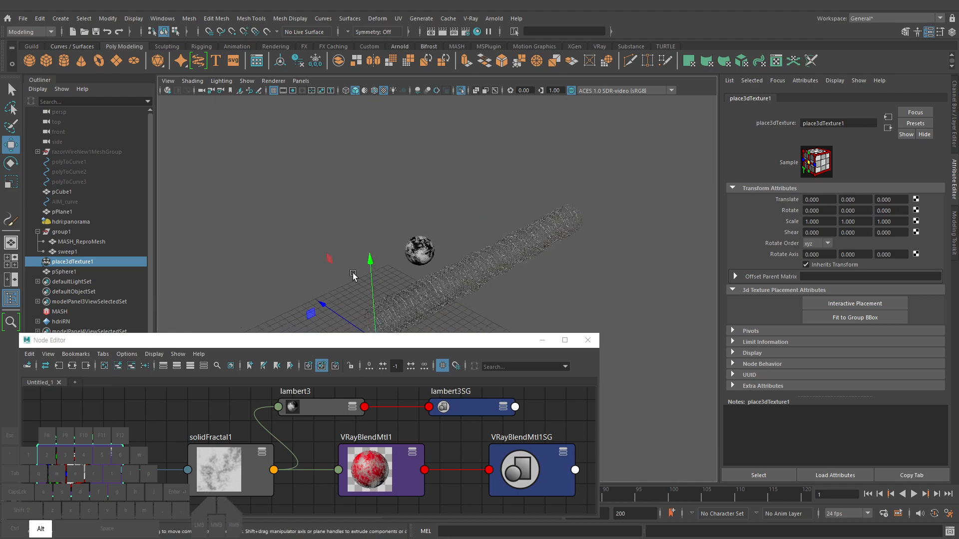
middle_click_drag(353, 276, 377, 237, "alt")
left_click_drag(304, 300, 361, 243)
key("v")
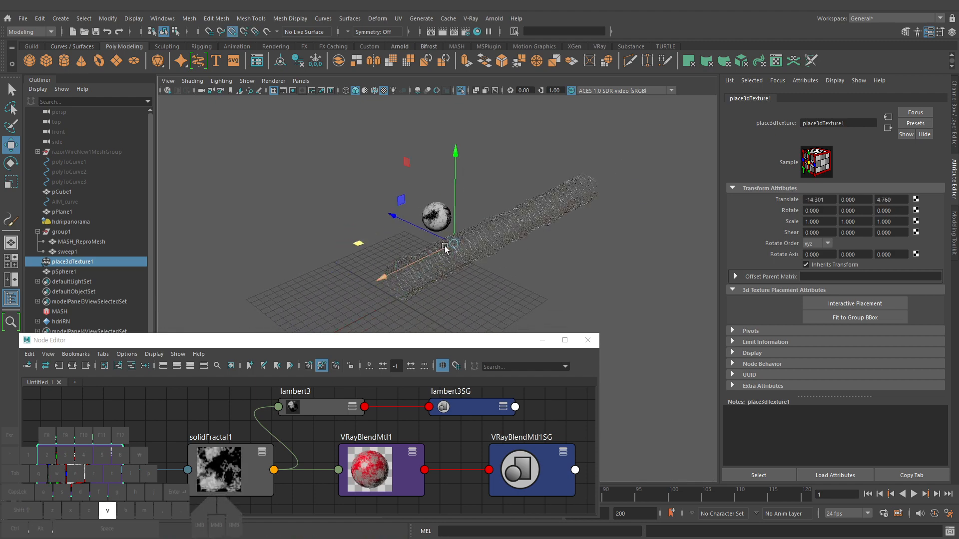
left_click_drag(452, 244, 465, 227)
right_click_drag(449, 246, 499, 231, "alt")
middle_click_drag(499, 231, 472, 294, "alt")
right_click_drag(472, 295, 515, 269, "alt")
key("v")
left_click_drag(515, 269, 456, 199, "alt")
Turn off the viewport's object isolation and scale the fractal's 3D placement node uniformly to about 0.274
key("r")
key("q")
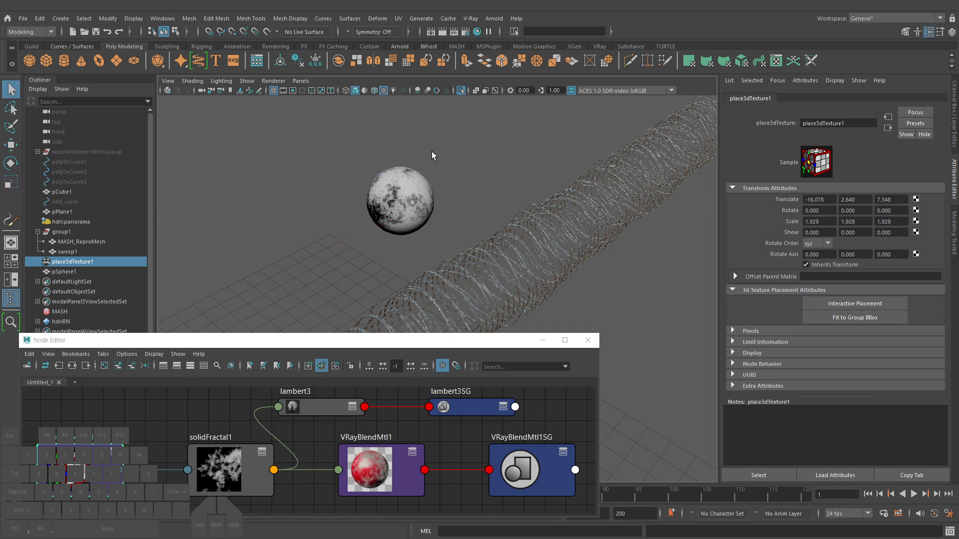
left_click(459, 90)
right_click_drag(471, 158, 440, 212, "alt")
scroll(442, 226, "up", 3)
key("w")
key("r")
left_click_drag(428, 195, 152, 209)
key("q")
left_click_drag(407, 209, 449, 225, "alt")
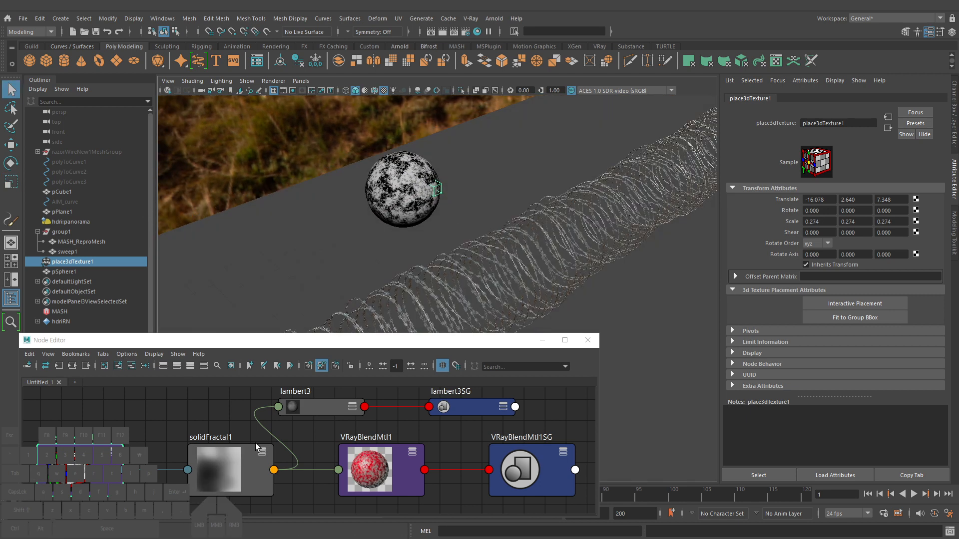
Examine the Solid Fractal's Color Balance settings and try its Color Gain
left_click(256, 446)
left_click(760, 310)
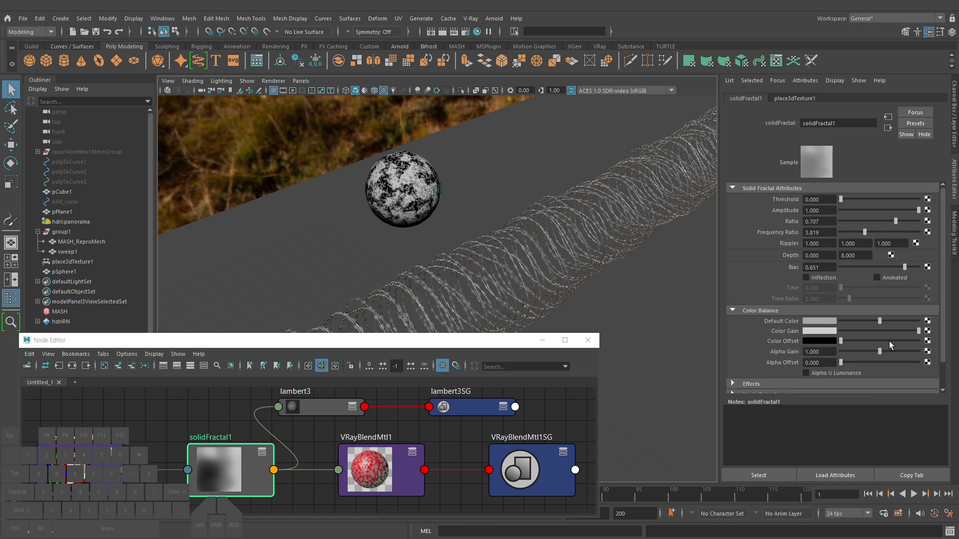
mouse_move(916, 332)
left_mouse_down()
mouse_move(870, 334)
mouse_move(927, 340)
left_mouse_up()
left_click(764, 311)
left_click_drag(502, 241, 505, 238, "alt")
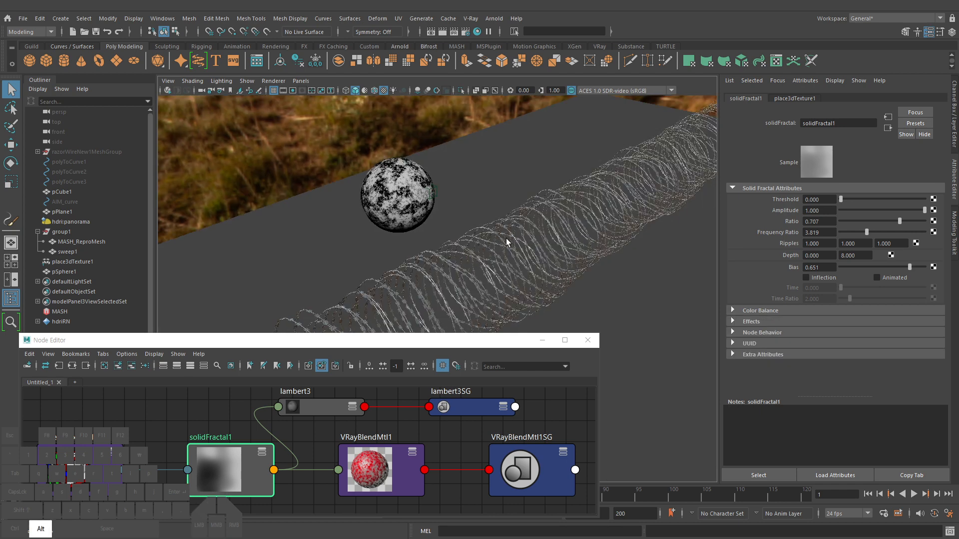
Select the sphere, start the V-Ray render in the viewport and minimize the Node Editor
left_click(400, 177)
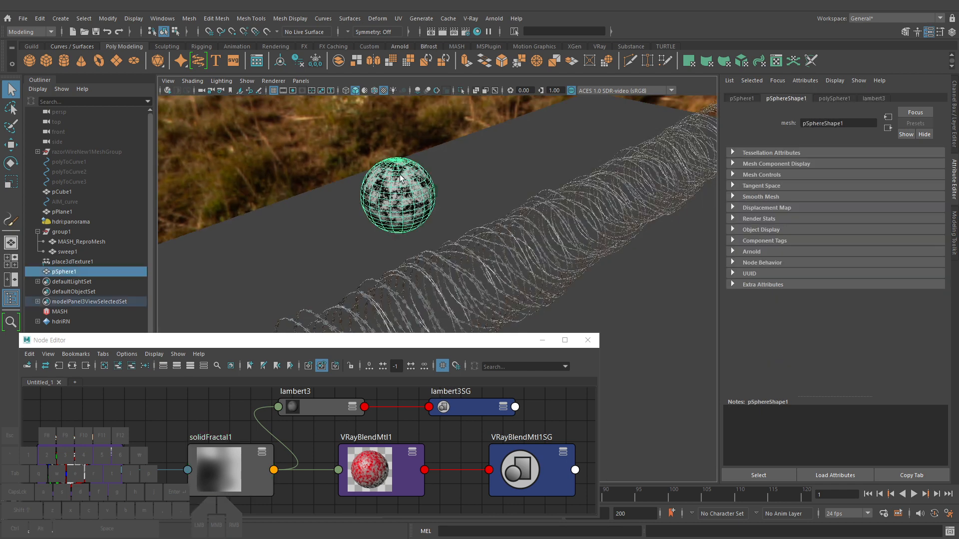
left_click(167, 90)
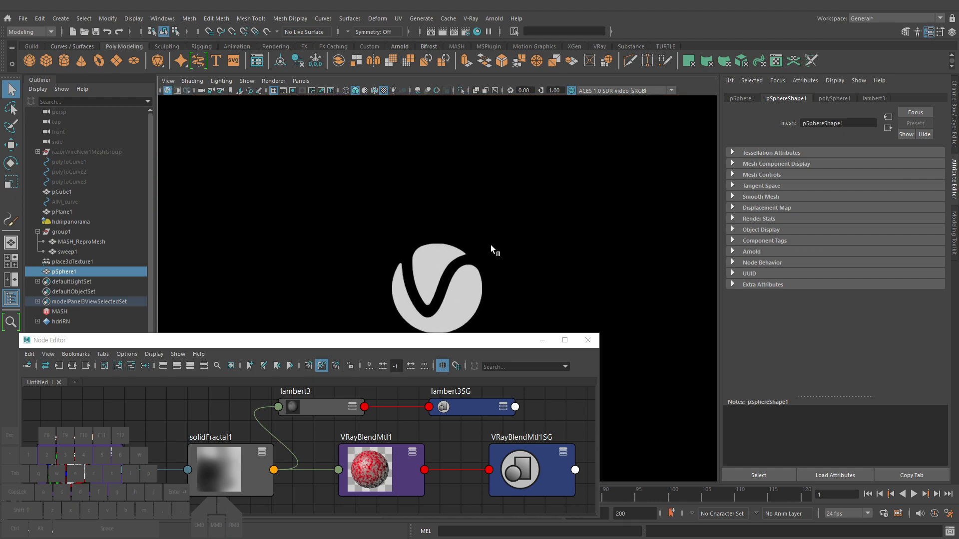
left_click(541, 341)
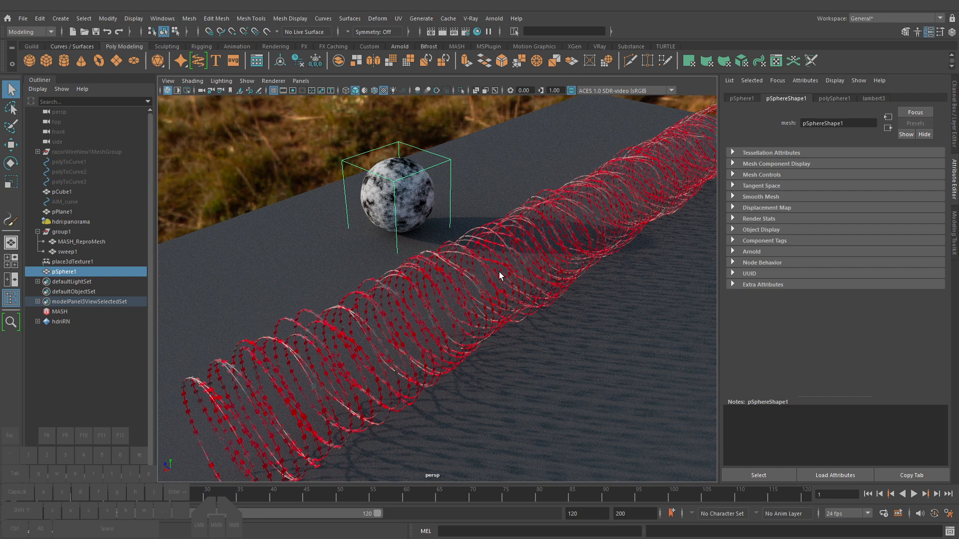
Select the barbs mesh and open the RUST coat material from its blend material
left_click(521, 254)
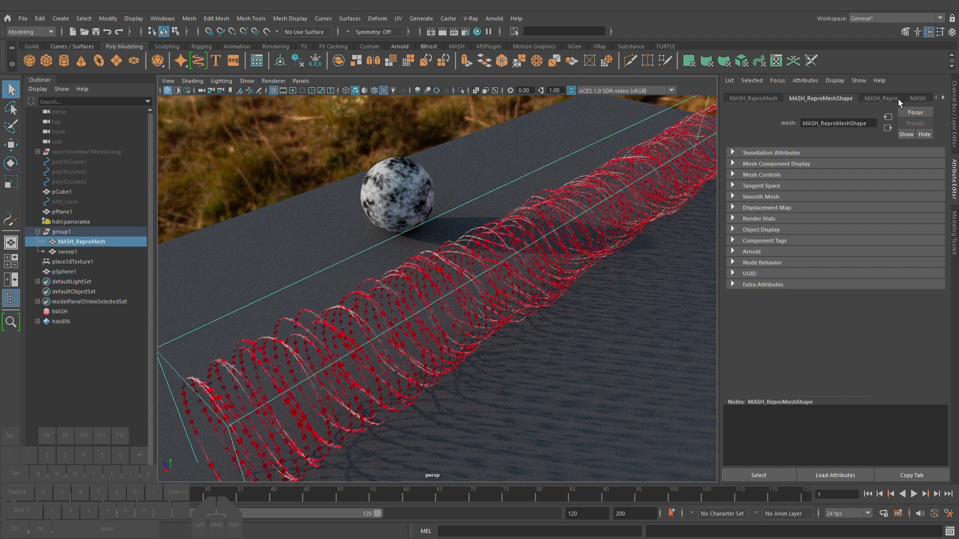
scroll(898, 99, "down", 6)
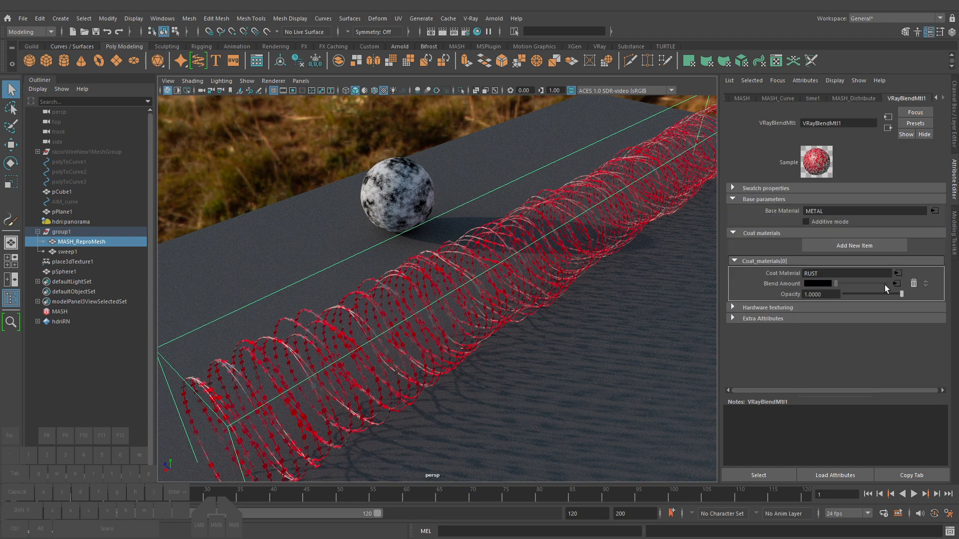
left_click(897, 275)
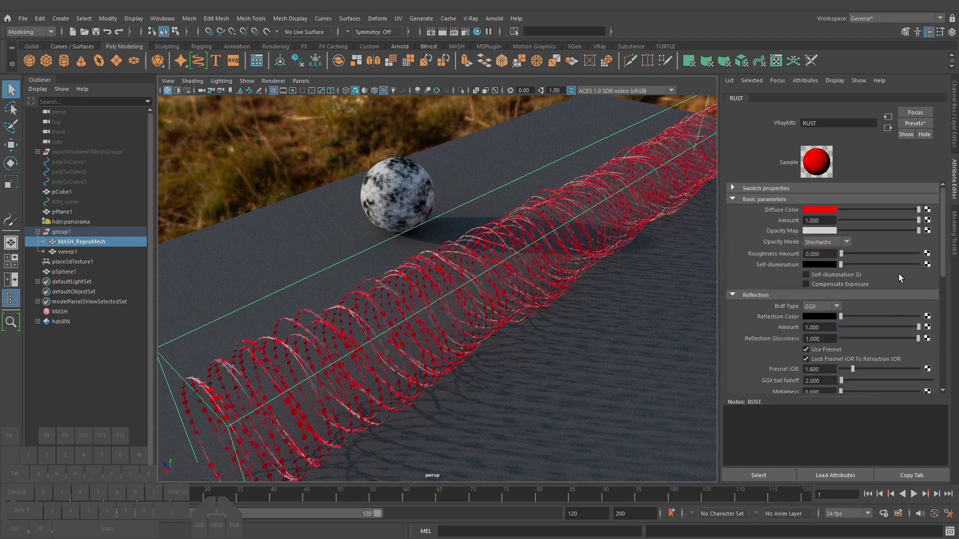
left_click(923, 123)
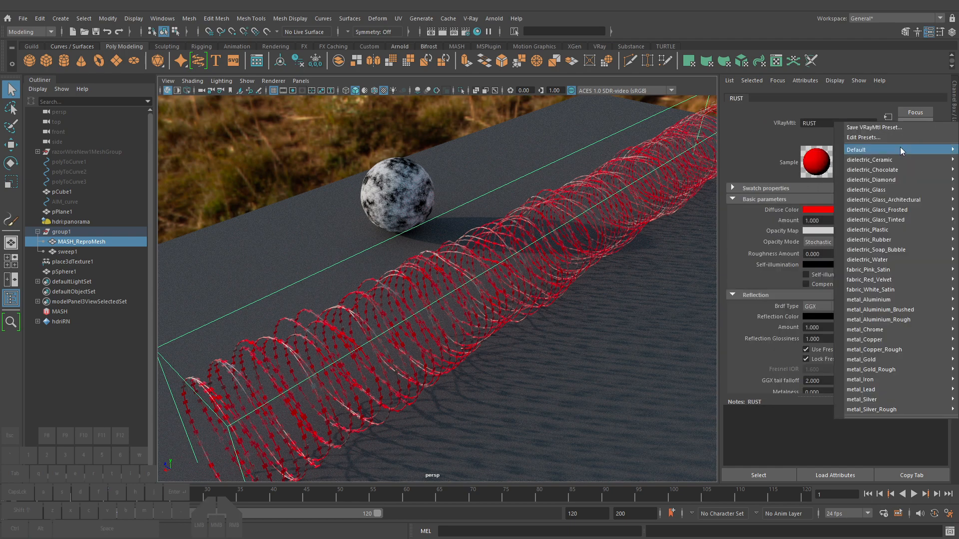
mouse_move(895, 387)
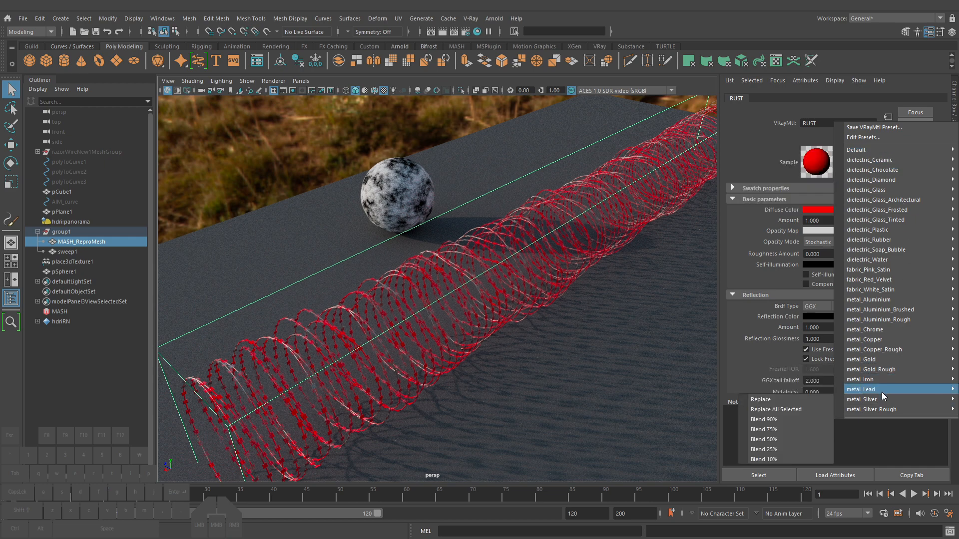
left_click(788, 210)
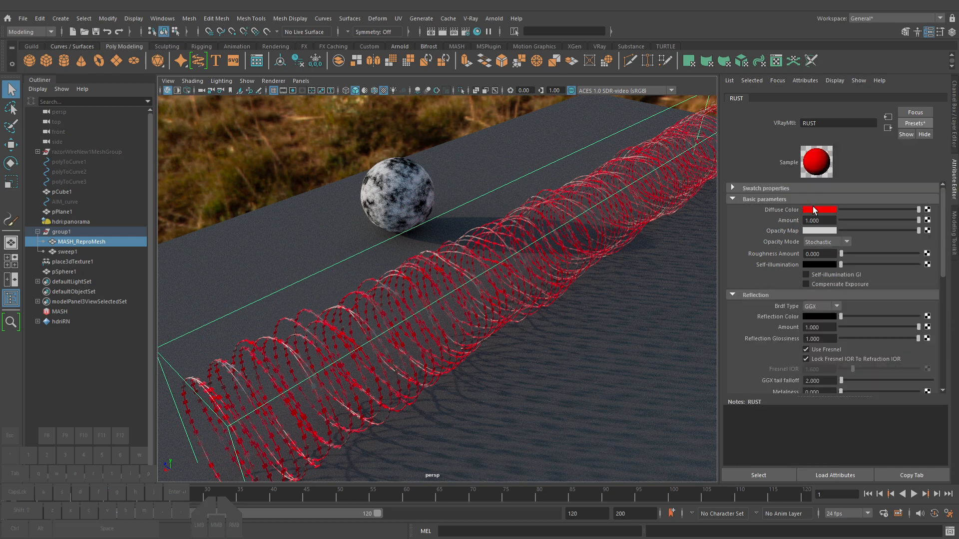
Change the RUST material's diffuse color to a dark reddish brown
left_click(813, 208)
left_click(911, 212)
left_click_drag(911, 213, 895, 218)
left_click(896, 219)
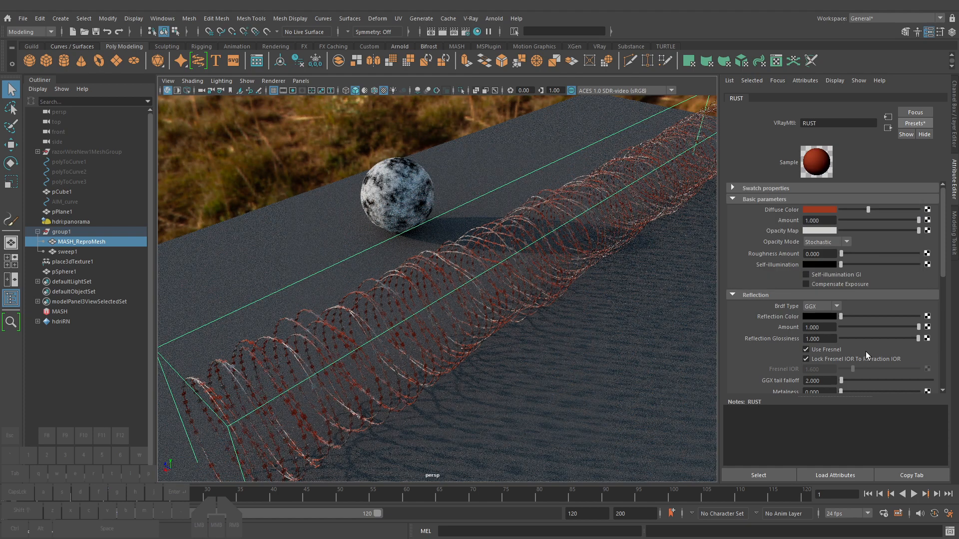
Set the RUST material's reflection color to medium grey and its Reflection Glossiness to about 0.513
left_click(859, 316)
left_click(879, 339)
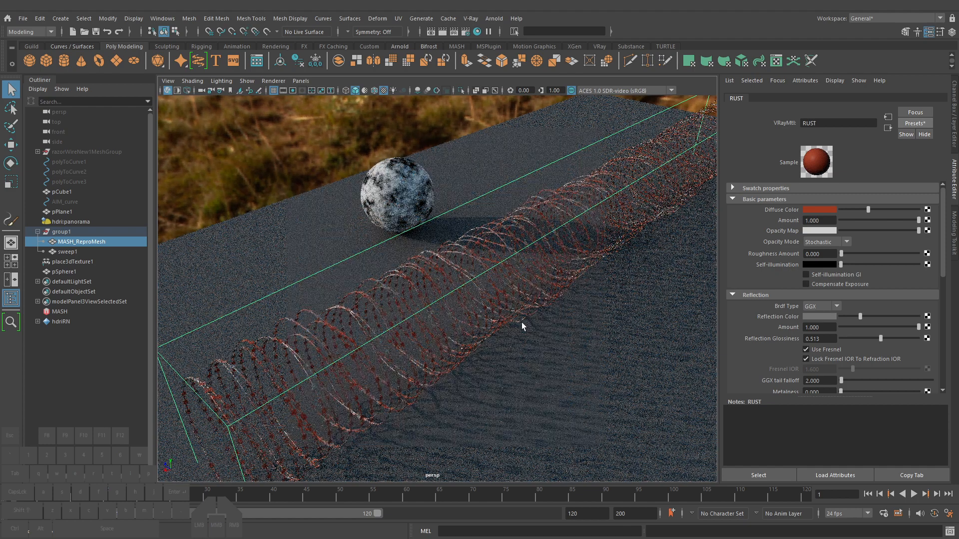
Compare the viewport's Un-tone-mapped (sRGB) view transform against ACES 1.0 SDR-video (sRGB), leaving ACES active
left_click_drag(578, 289, 600, 286, "alt")
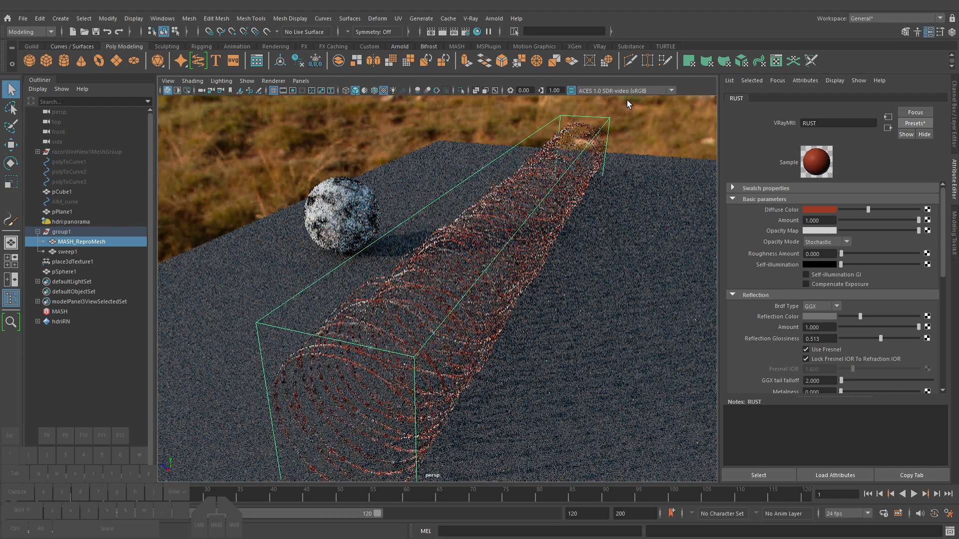
left_click(633, 91)
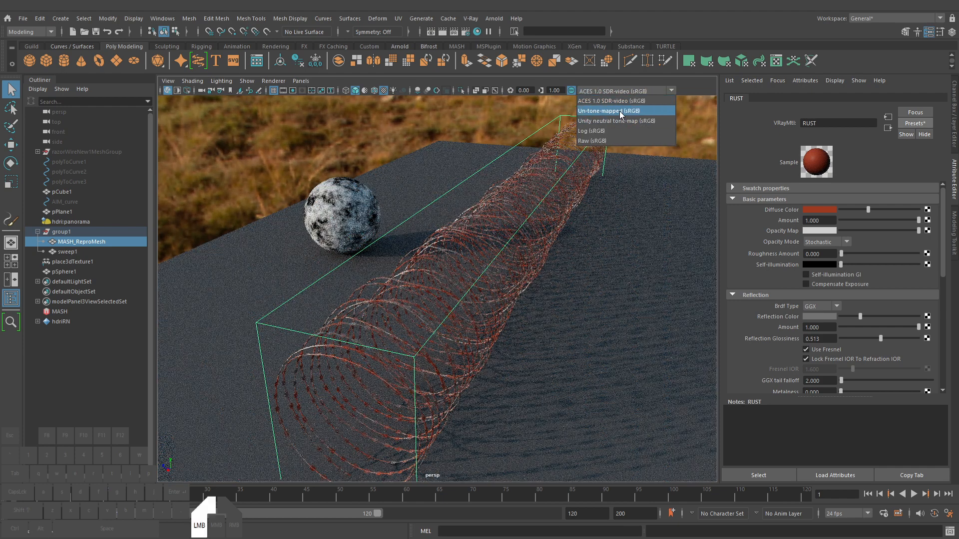
left_click(619, 111)
left_click(631, 90)
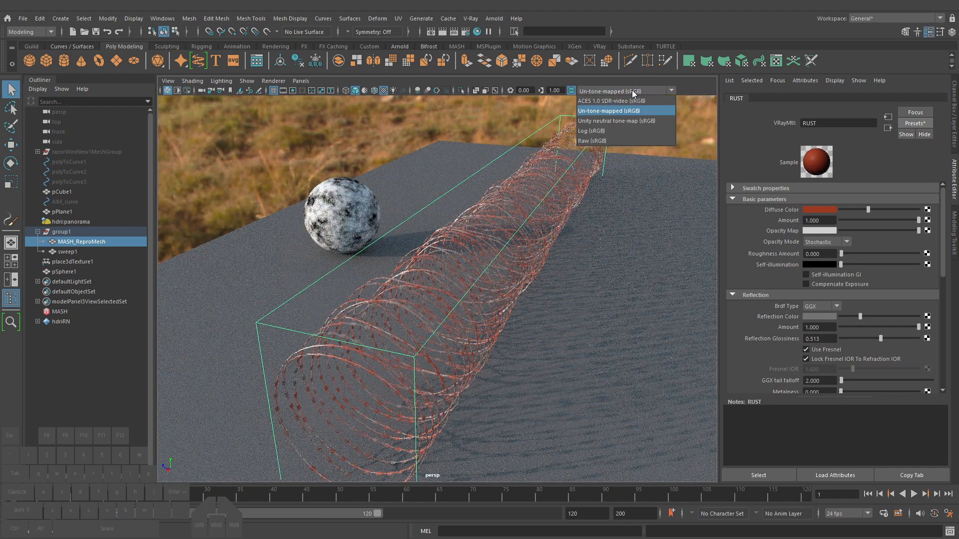
left_click(631, 98)
Stop the V-Ray render in the viewport and select the MASH_ReproMesh barbs mesh
left_click_drag(580, 262, 504, 335, "alt")
left_click(167, 92)
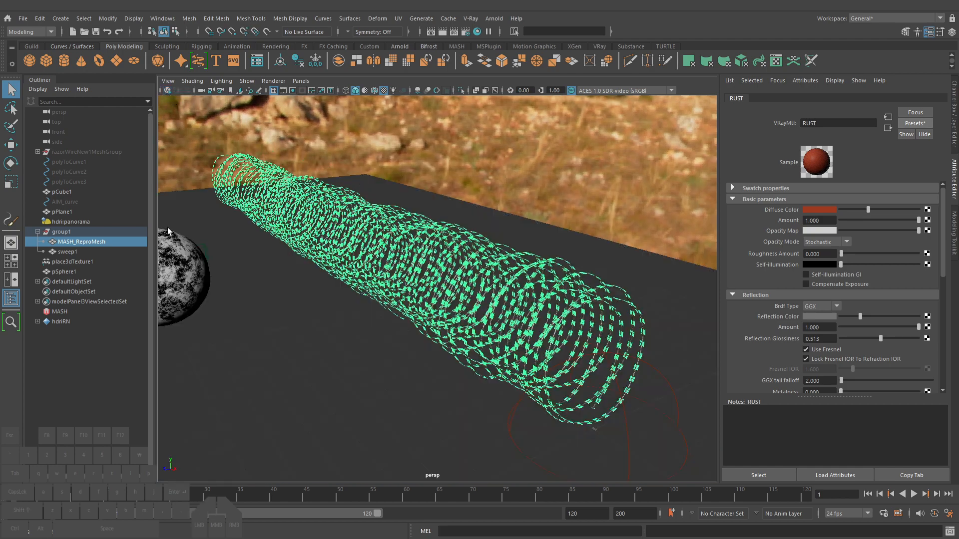
left_click(70, 252)
left_click(103, 242)
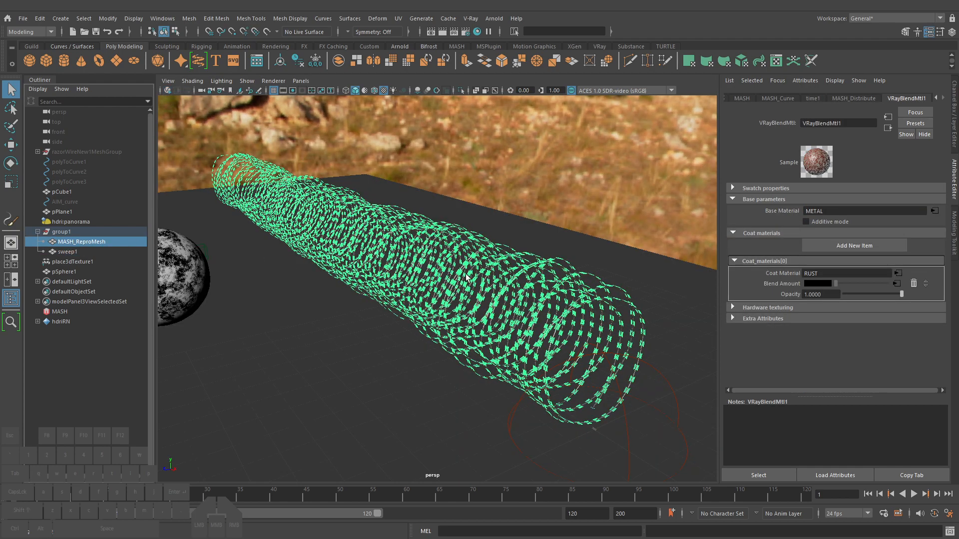
left_click_drag(466, 274, 460, 297, "alt")
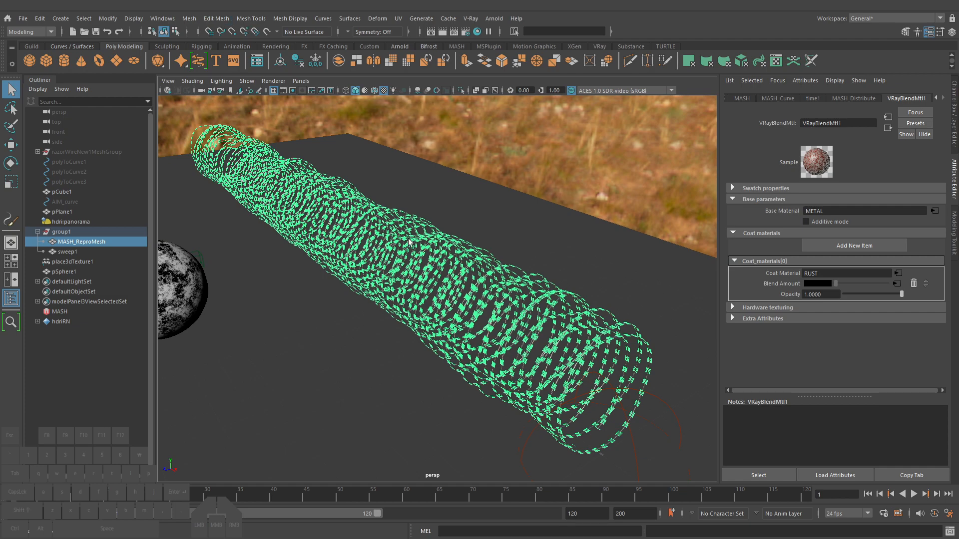
scroll(433, 246, "up", 5)
scroll(433, 247, "down", 5)
scroll(436, 252, "up", 2)
left_click_drag(407, 184, 436, 185, "alt")
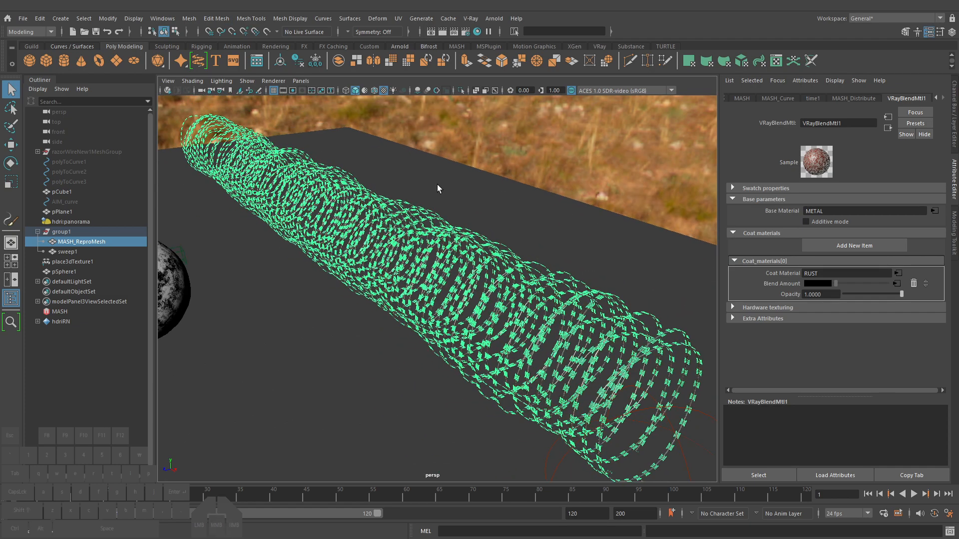
Delete the test sphere, along with the lambert3 material and its lambert3SG shading group in the Node Editor
left_click(162, 18)
left_click(191, 152)
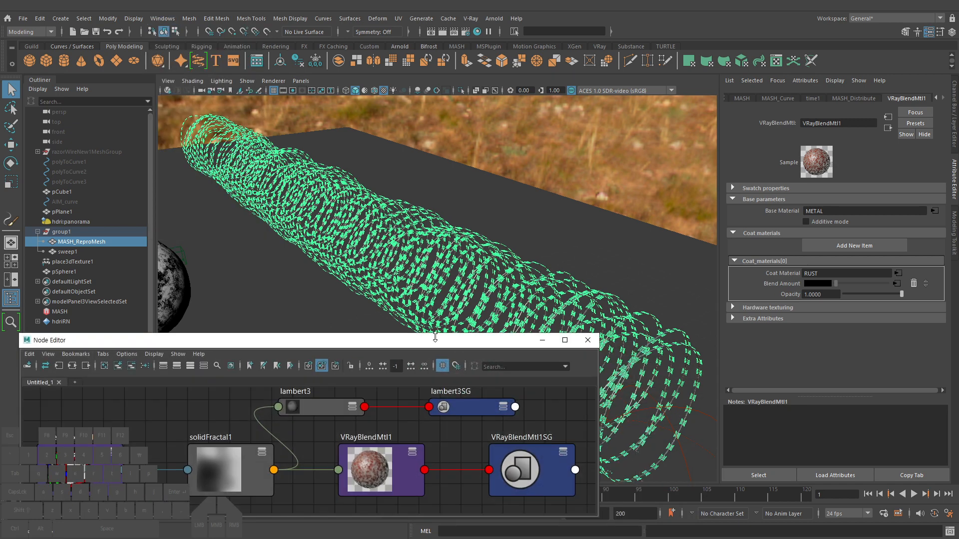
left_click_drag(235, 339, 234, 298)
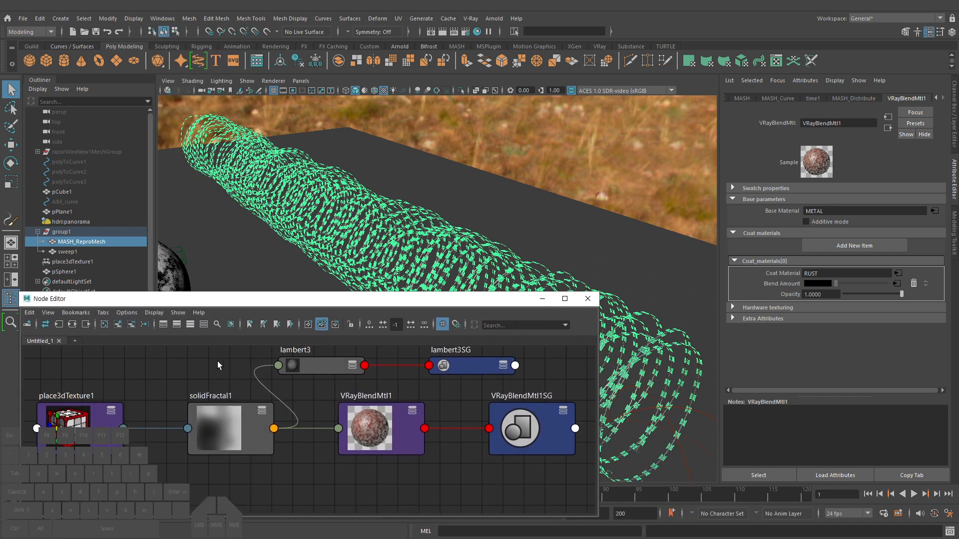
left_click(174, 278)
key("Delete")
left_click_drag(475, 391, 300, 355)
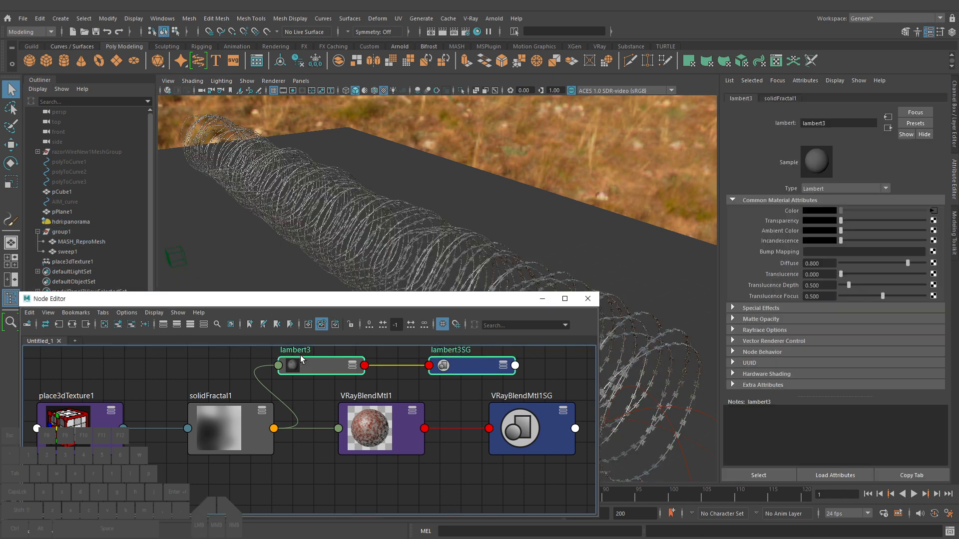
key("Delete")
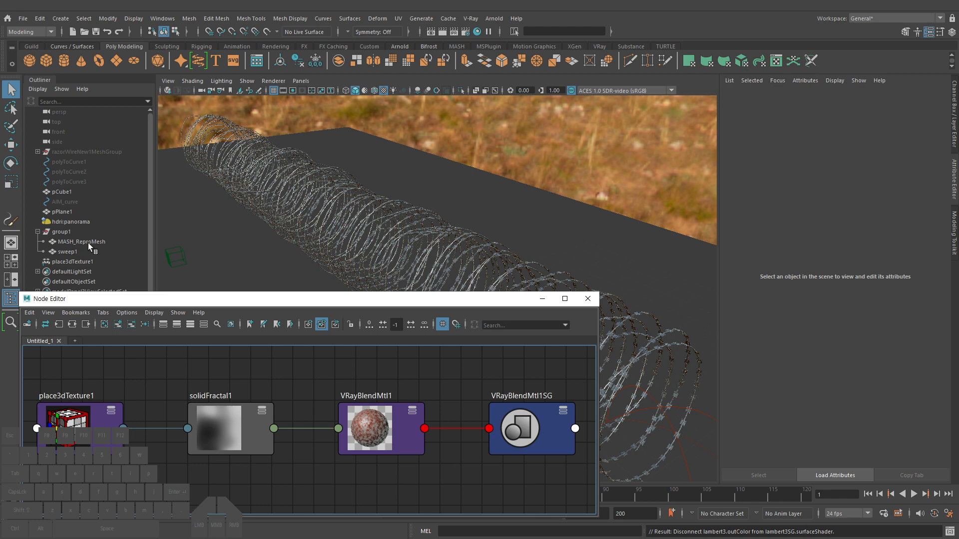
Select the barbs mesh and graph its material network in an enlarged Node Editor
right_click_drag(535, 226, 537, 223, "alt")
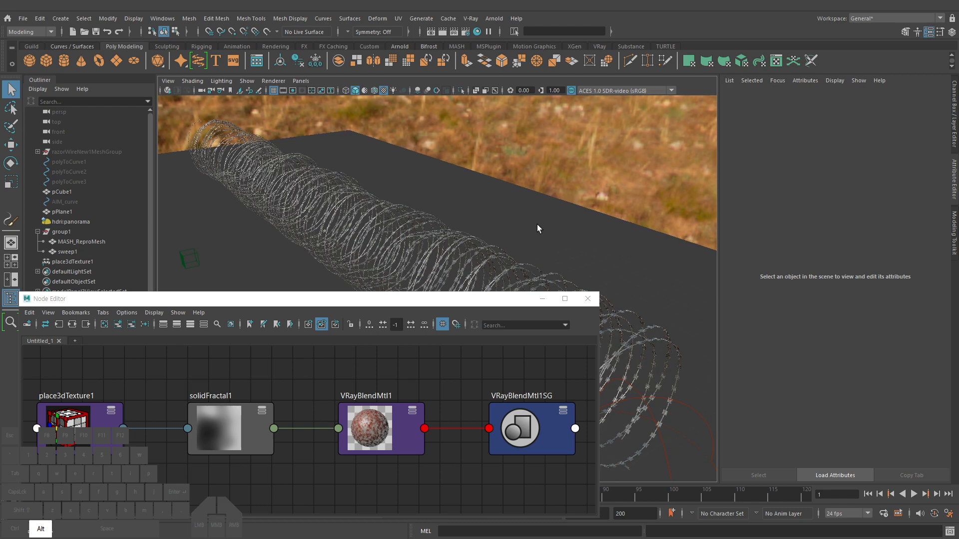
left_click(384, 220)
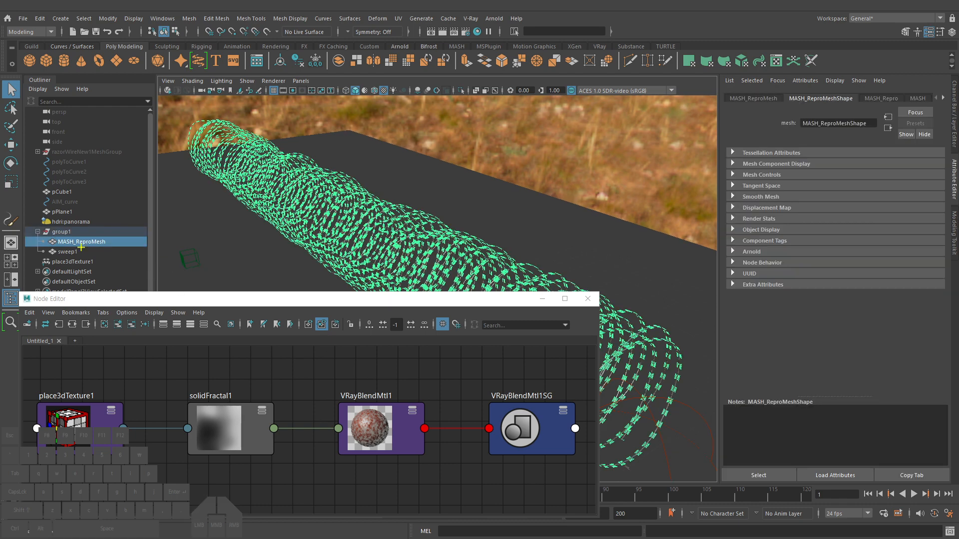
mouse_move(81, 246)
left_mouse_down()
mouse_move(60, 245)
mouse_move(96, 244)
left_mouse_up()
key("Escape")
left_click_drag(481, 295, 481, 264)
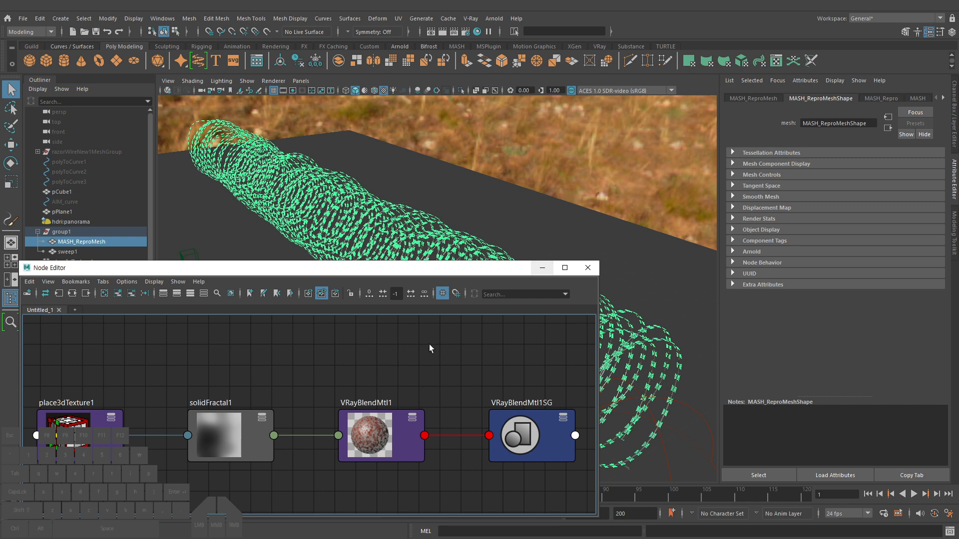
right_click_drag(411, 336, 410, 364)
middle_click_drag(338, 460, 398, 448, "alt")
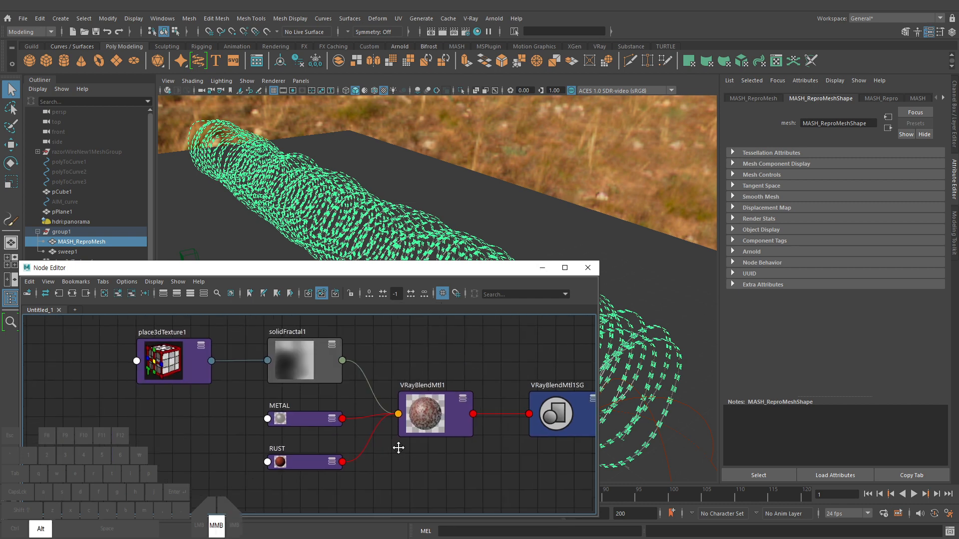
scroll(344, 440, "up", 2)
Inspect the METAL and RUST material nodes and close the Node Editor
left_click(291, 416)
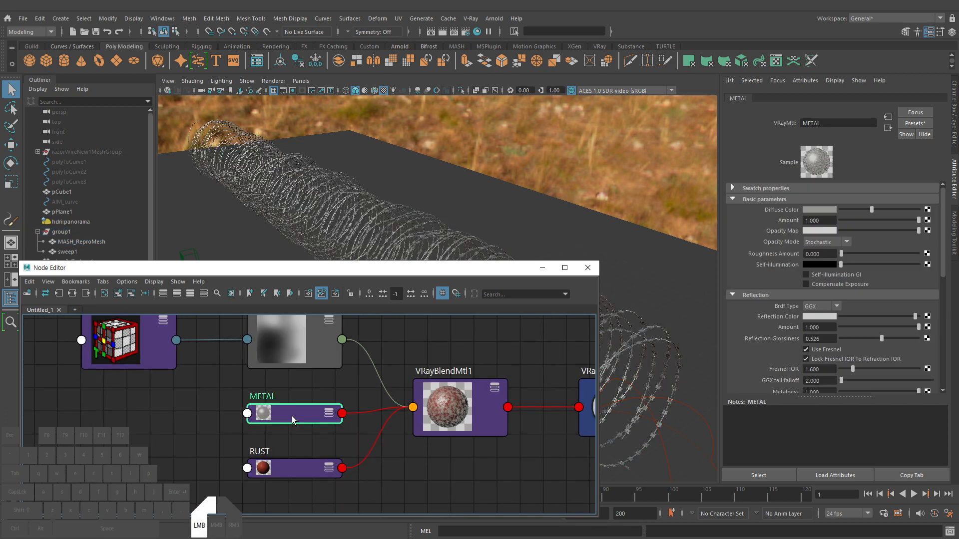
left_click(291, 469)
right_click_drag(292, 470, 394, 448, "alt")
left_click(587, 268)
Select the MASH_ReproMesh barbs mesh again and reopen the Node Editor with its shading network
left_click(75, 252)
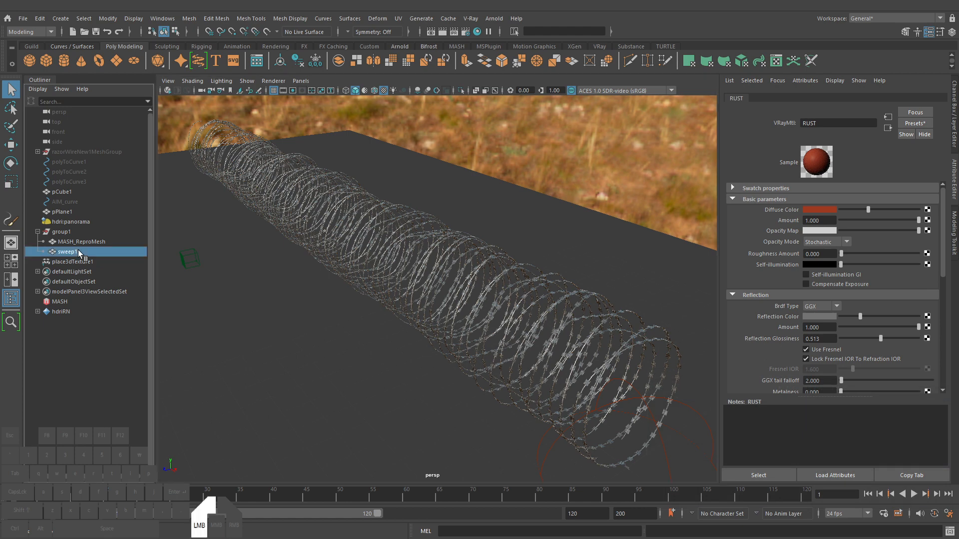
left_click(83, 242)
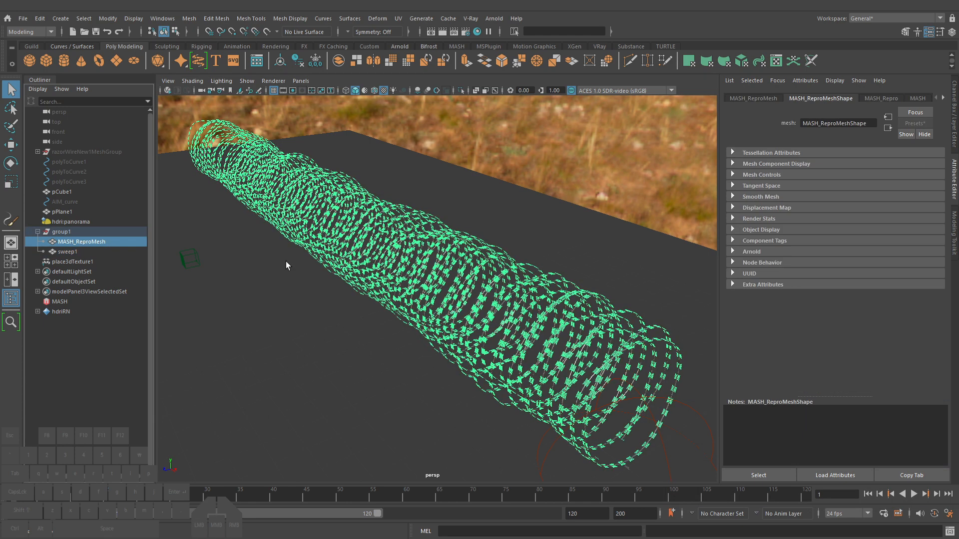
left_click(163, 19)
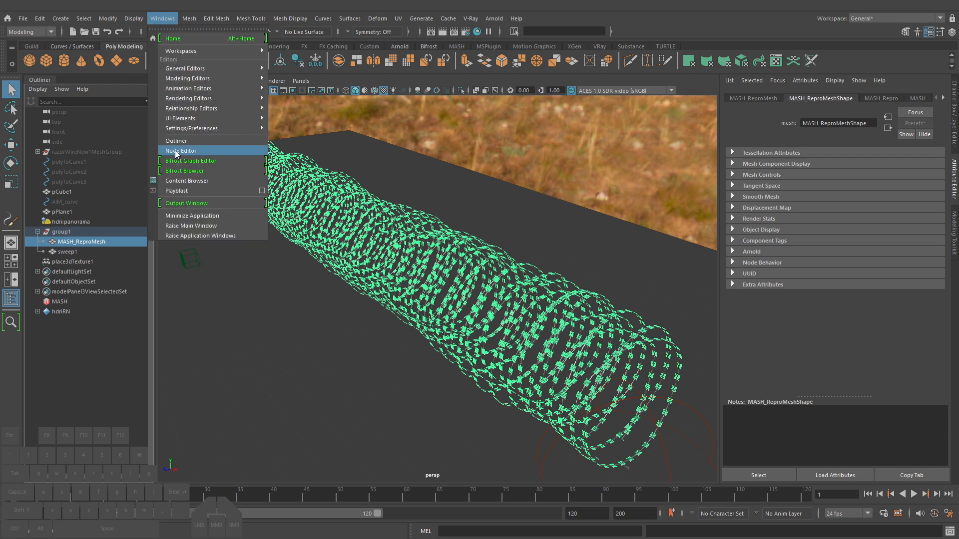
left_click(181, 152)
middle_click_drag(411, 379, 297, 361, "alt")
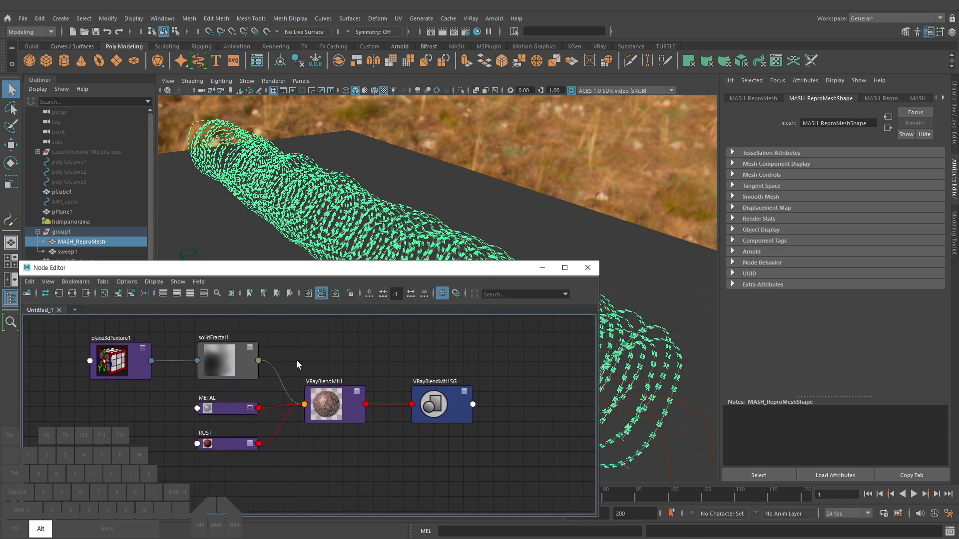
scroll(332, 337, "up", 1)
Switch the nodes of the blend material network to small swatches for a compact graph
left_click(331, 337)
left_click(163, 294)
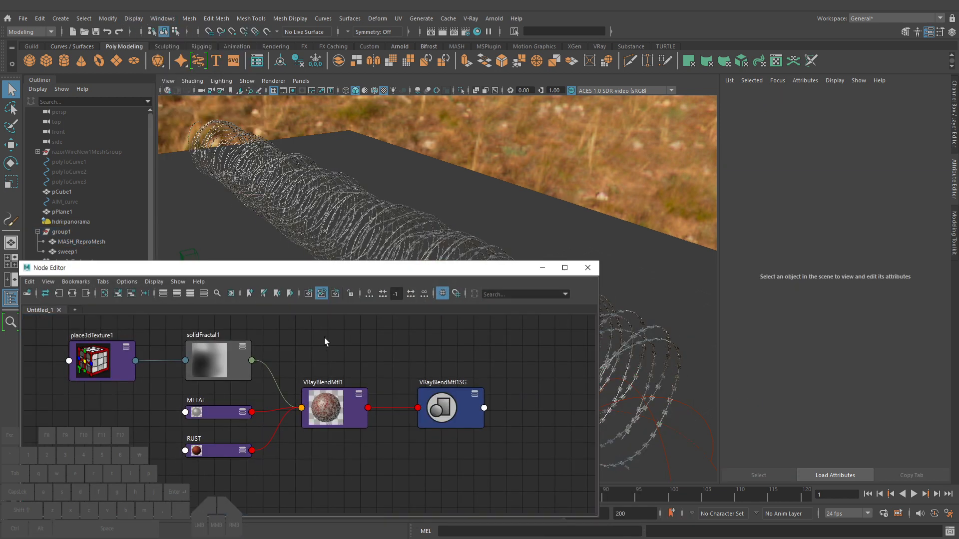
left_click(325, 343)
left_click(163, 294)
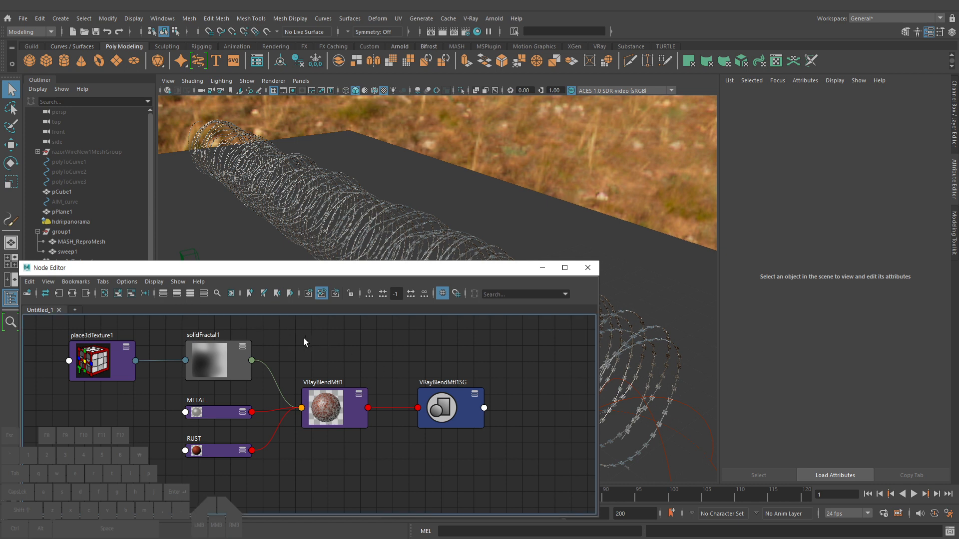
left_click(230, 293)
left_click(231, 294)
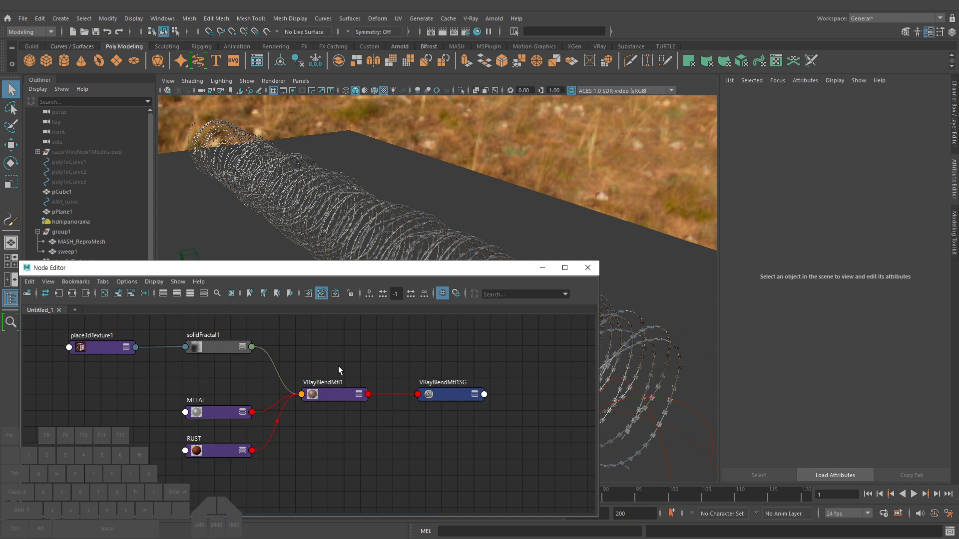
left_click(316, 370)
left_click(145, 294)
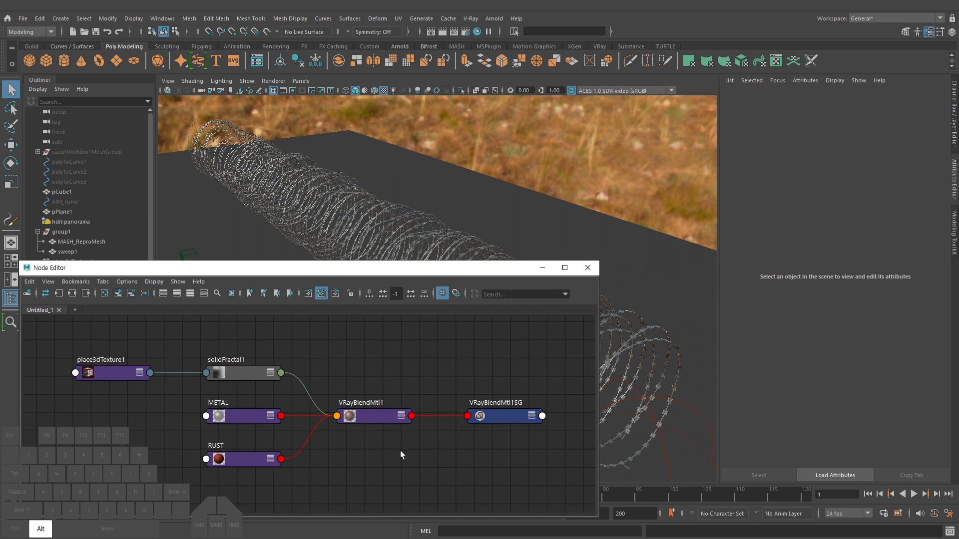
middle_click_drag(400, 441, 400, 410, "alt")
Try a plain duplicate of the VRayBlendMtl1 node and delete the copy
left_click(373, 385)
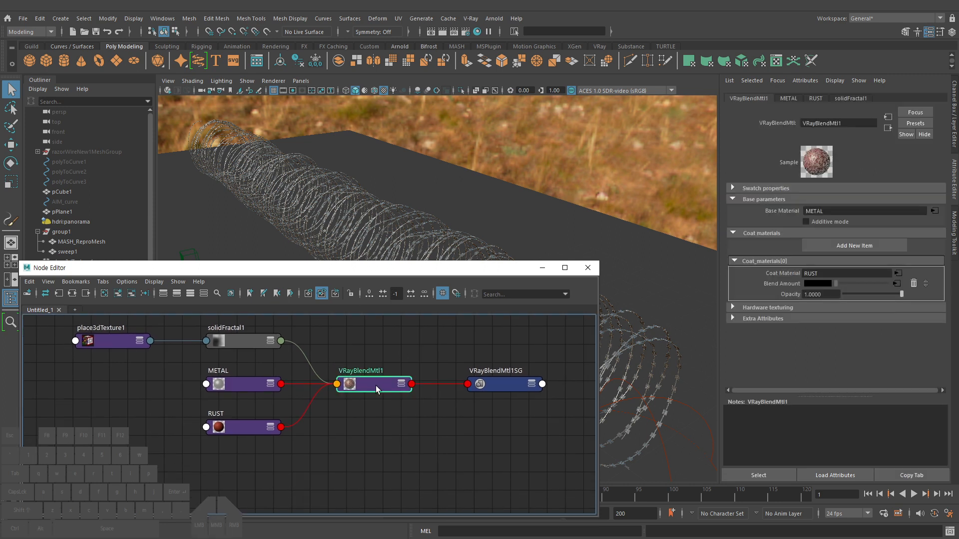
key("ctrl+d")
left_click_drag(316, 474, 396, 454)
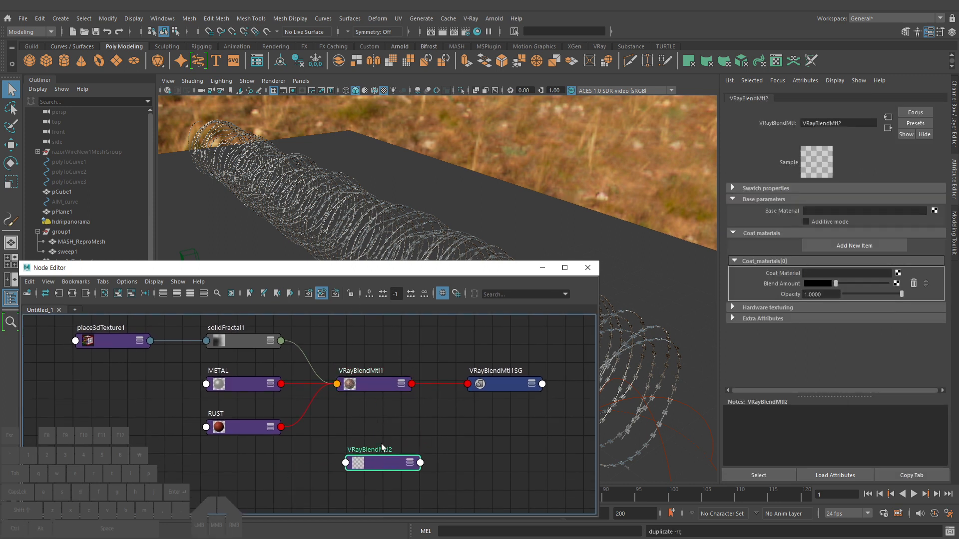
key("Delete")
Open the Duplicate Special options for the VRayBlendMtl1 node and reset them to their defaults
left_click(367, 382)
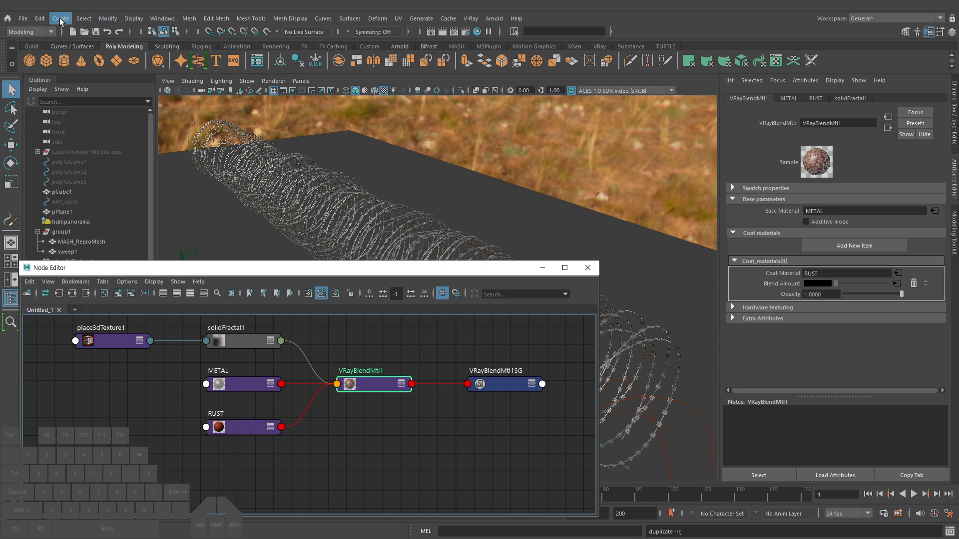
left_click(40, 18)
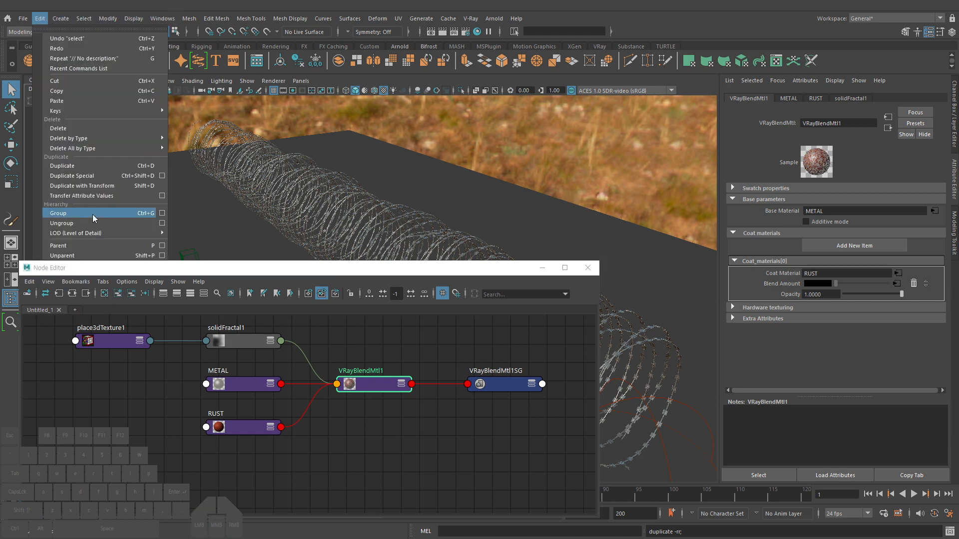
left_click(163, 176)
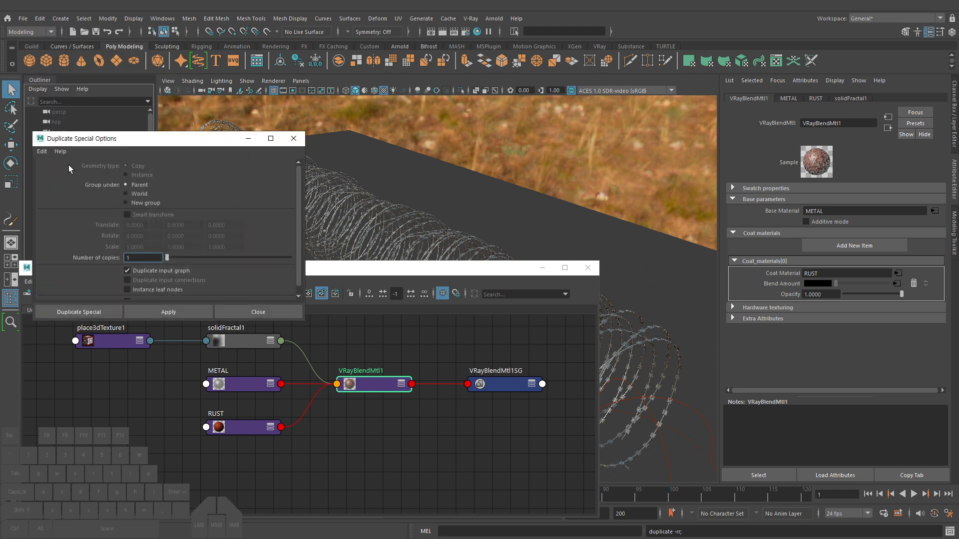
left_click(43, 152)
left_click(55, 173)
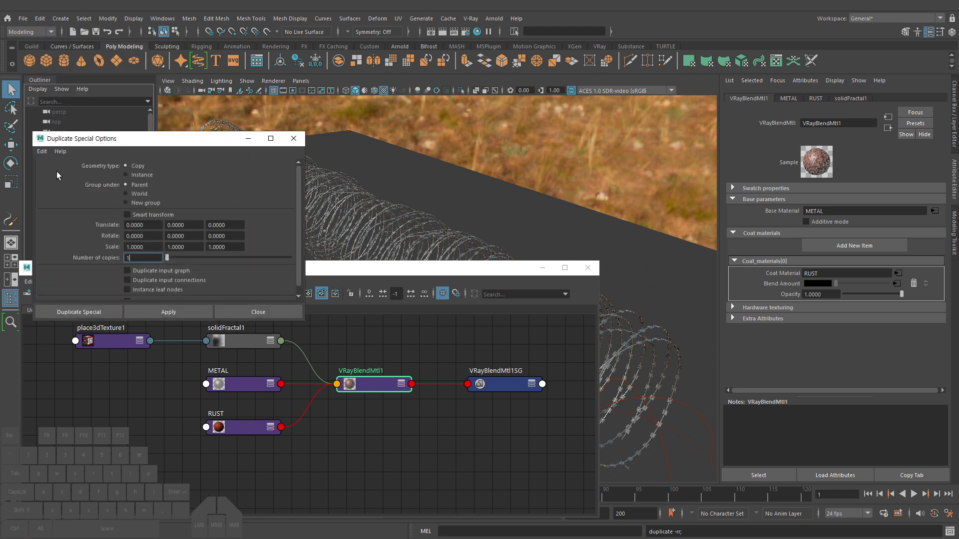
Try to duplicate VRayBlendMtl1 with Duplicate input graph enabled, and undo the duplication
left_click(160, 272)
scroll(403, 432, "down", 2)
middle_click_drag(402, 432, 434, 435, "alt")
left_click_drag(182, 139, 184, 58)
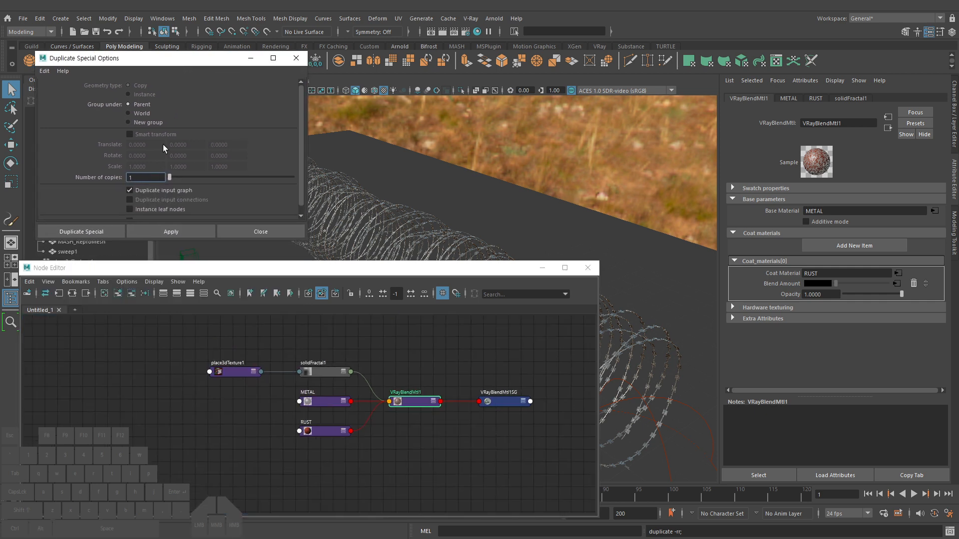
left_click(162, 230)
middle_click_drag(361, 424, 374, 410, "alt")
scroll(374, 410, "up", 1)
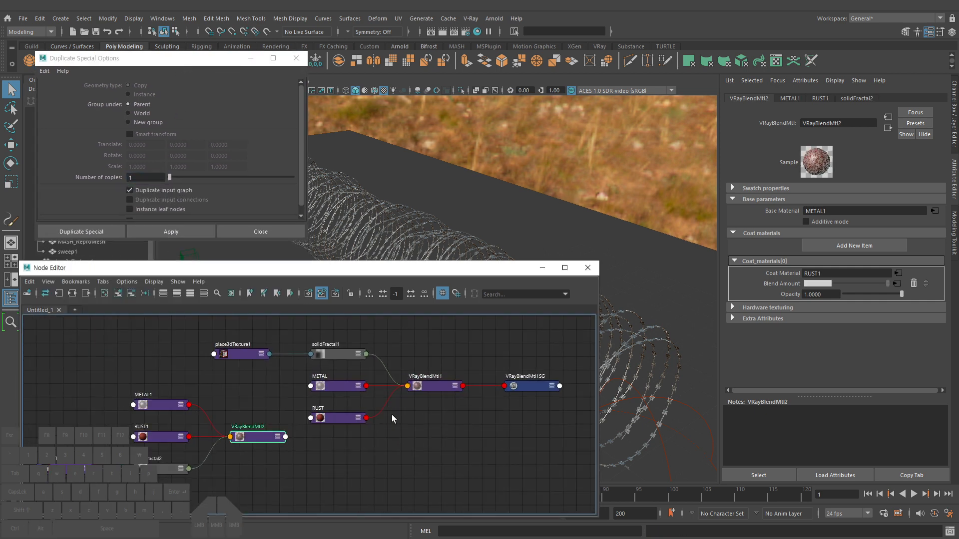
key("z")
key("ctrl+z")
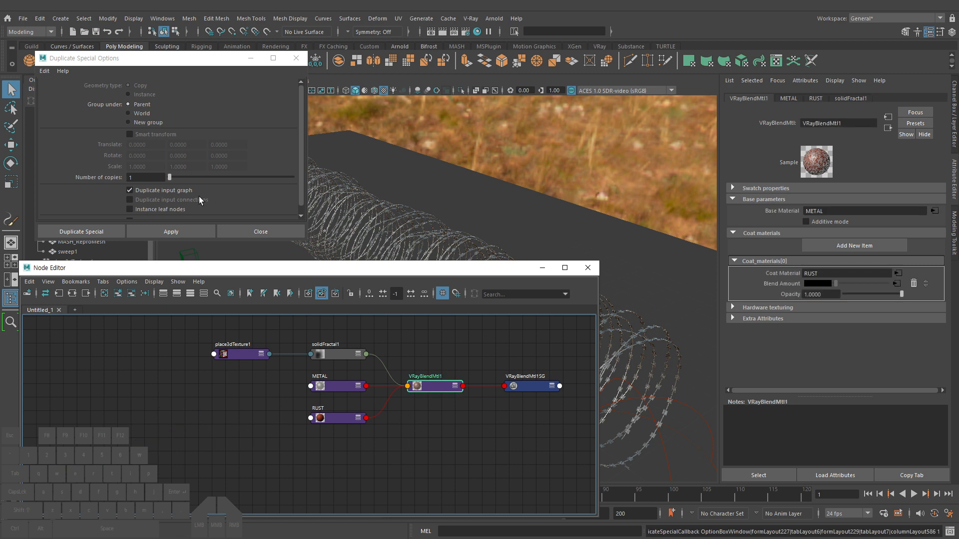
Duplicate VRayBlendMtl1 with Duplicate input connections enabled and place the copy below the original node
left_click(165, 199)
left_click(172, 231)
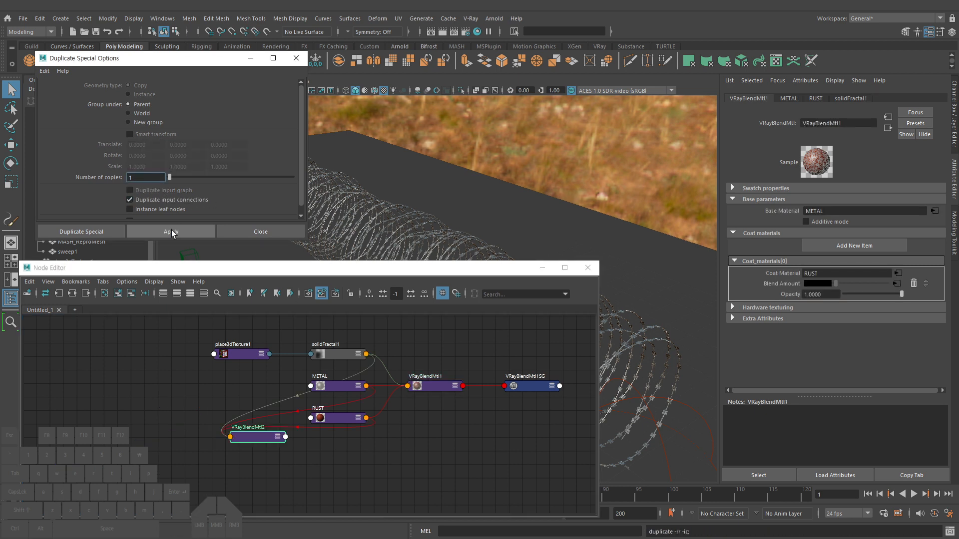
left_click_drag(261, 436, 431, 453)
scroll(452, 451, "up", 3)
middle_click_drag(452, 452, 430, 471, "alt")
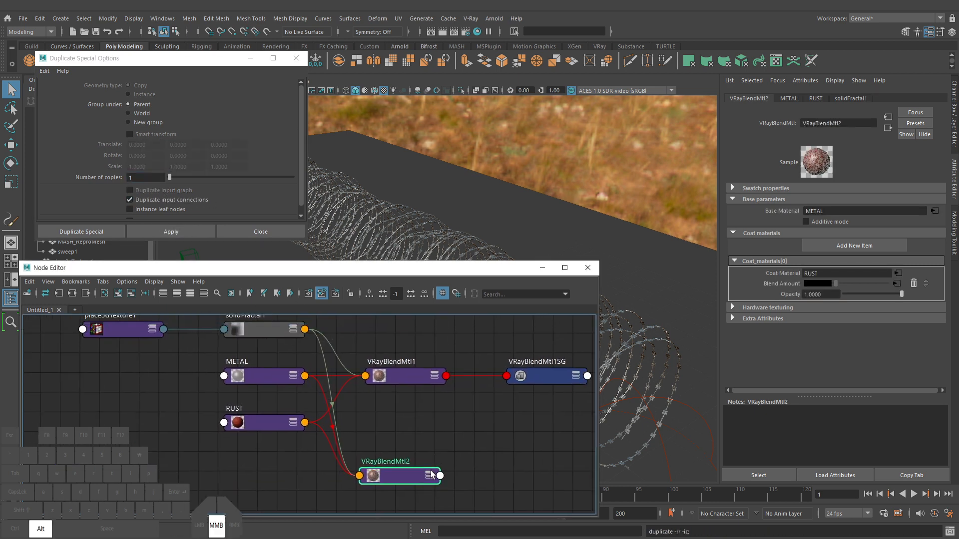
Duplicate the RUST material and place the copy below the original, next to VRayBlendMtl2
mouse_move(401, 474)
left_mouse_down()
mouse_move(426, 463)
mouse_move(412, 469)
left_mouse_up()
scroll(463, 444, "down", 1)
middle_click_drag(439, 432, 457, 425, "alt")
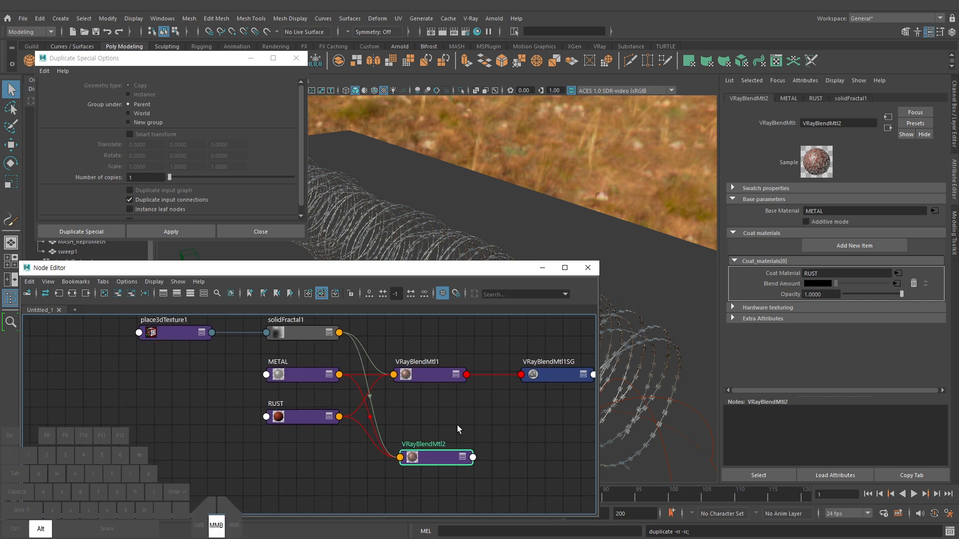
left_click_drag(304, 419, 299, 410)
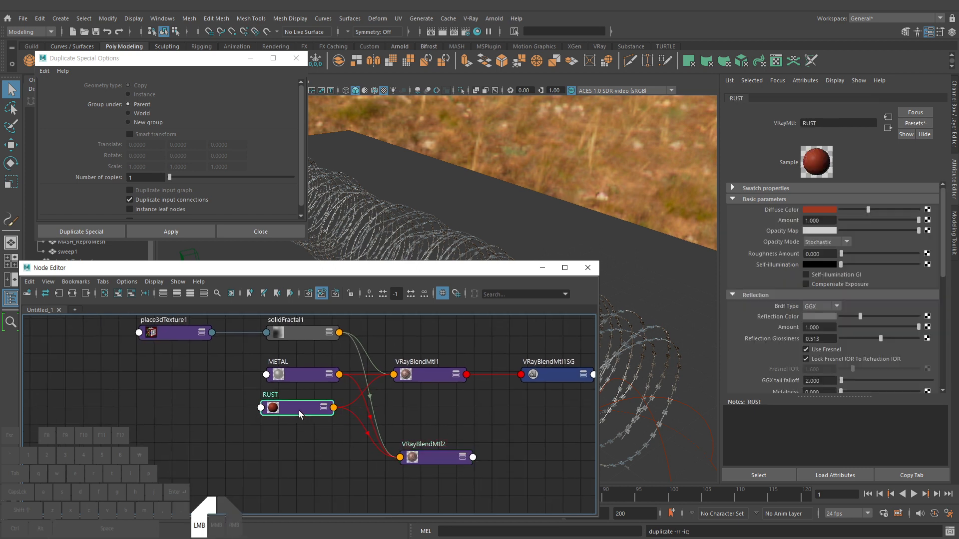
key("ctrl+d")
left_click(308, 464)
left_click_drag(308, 461, 297, 458)
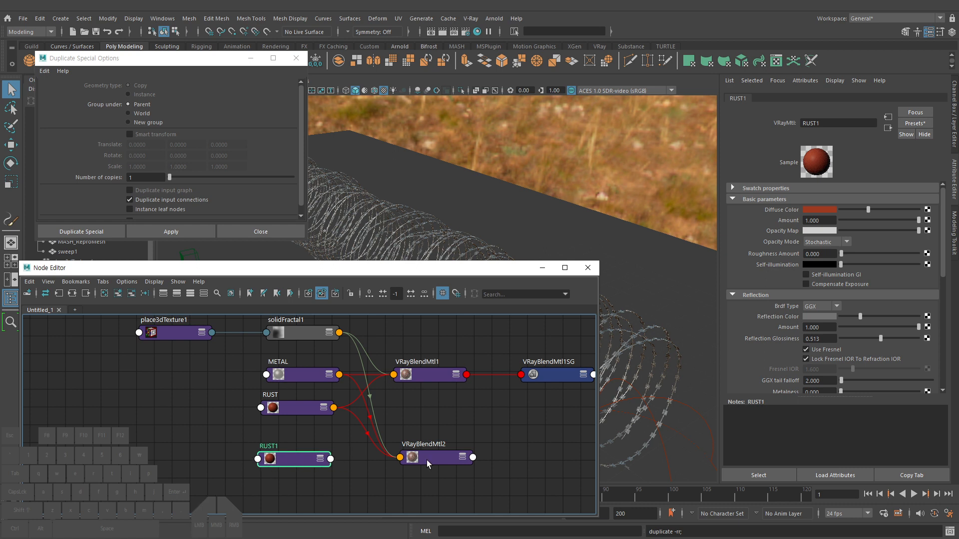
Connect RUST1 to VRayBlendMtl2 as its coat material in place of RUST
left_click_drag(440, 460, 437, 464)
middle_click_drag(283, 463, 763, 284)
left_click(298, 442)
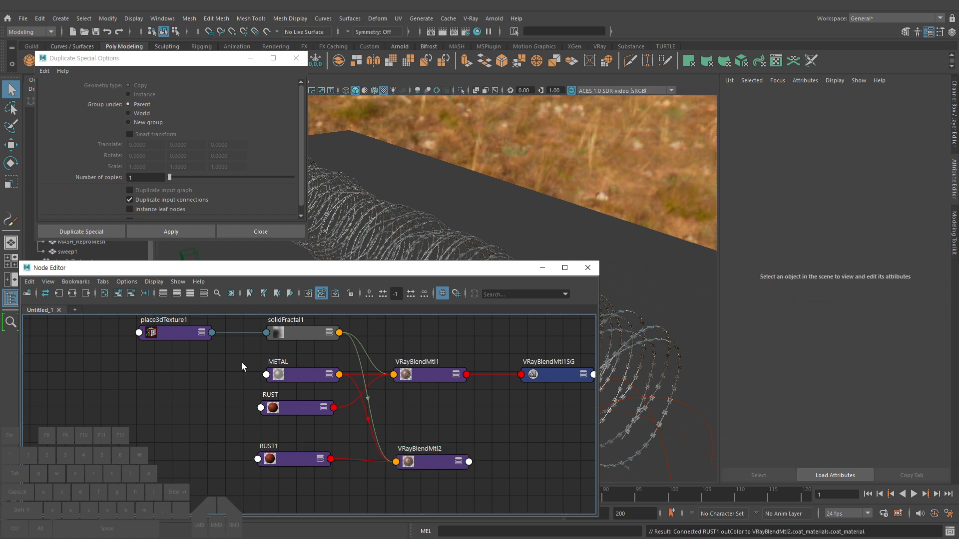
Space out the METAL, RUST and RUST1 nodes in the graph and close the Duplicate Special options
left_click_drag(242, 362, 316, 426)
left_click_drag(305, 376, 280, 376)
left_click(271, 391)
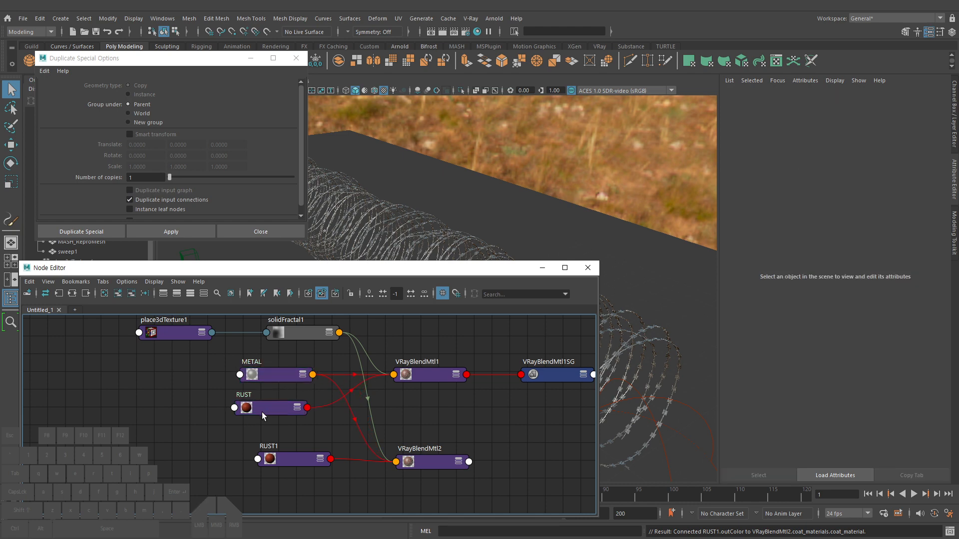
left_click_drag(267, 411, 270, 421)
left_click(436, 465)
left_click_drag(296, 465, 296, 478)
left_click_drag(290, 348, 150, 318)
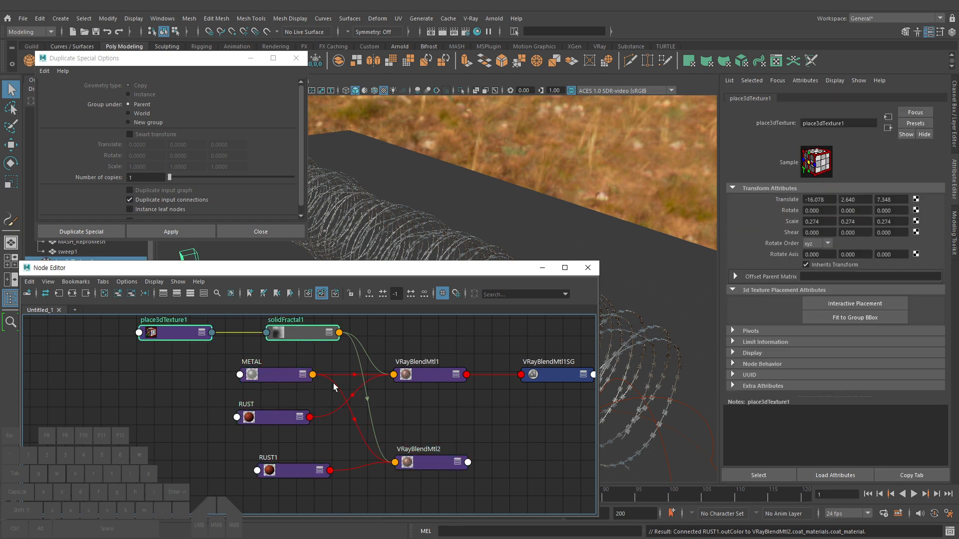
right_click_drag(355, 392, 378, 403, "alt")
left_click_drag(423, 458, 423, 464)
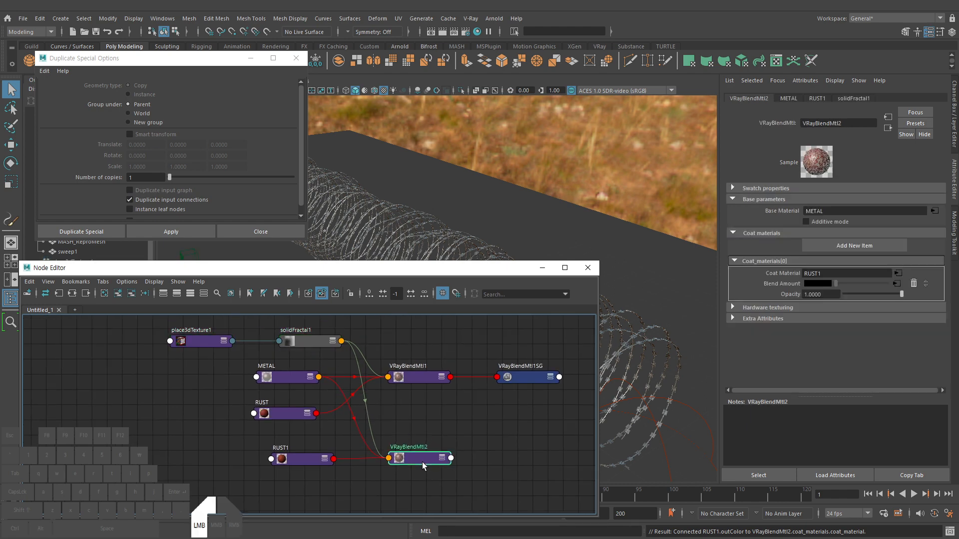
left_click(262, 230)
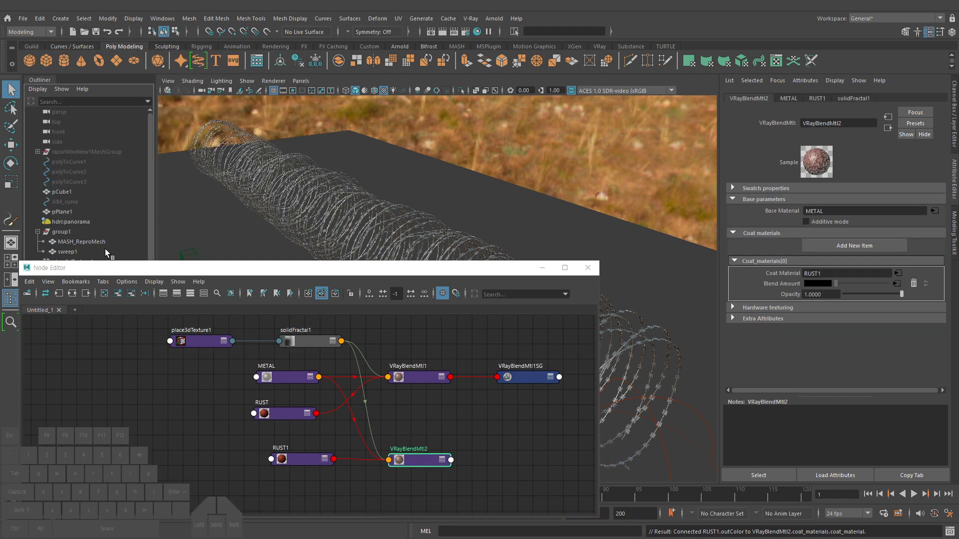
Assign the VRayBlendMtl2 material to MASH_ReproMesh
left_click(93, 243)
right_click_drag(389, 461, 509, 483, "alt")
middle_click_drag(460, 443, 436, 434, "alt")
right_click_drag(437, 439, 438, 329)
left_click(438, 439)
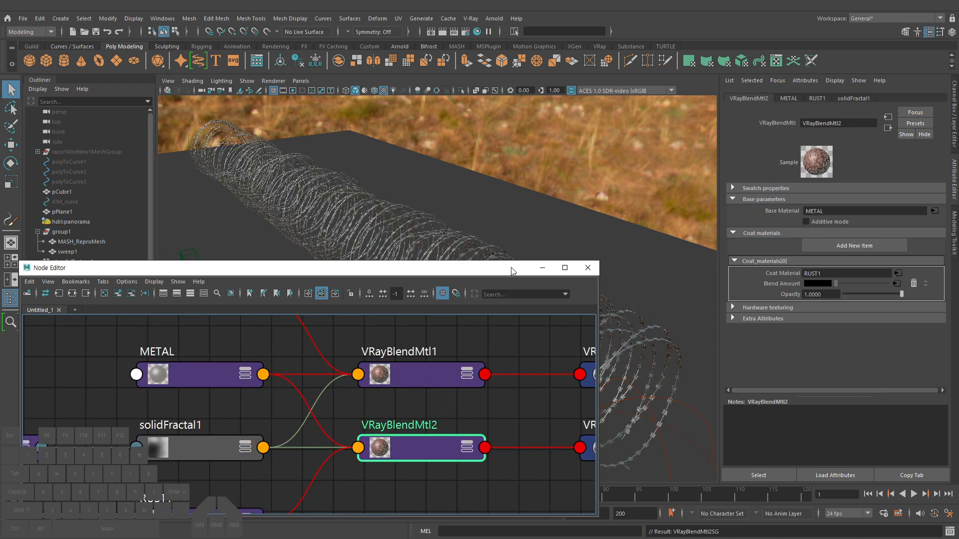
Map a VRay Multi Sub Tex texture to the Diffuse Color of RUST1
right_click_drag(413, 464, 350, 452, "alt")
left_click(305, 430)
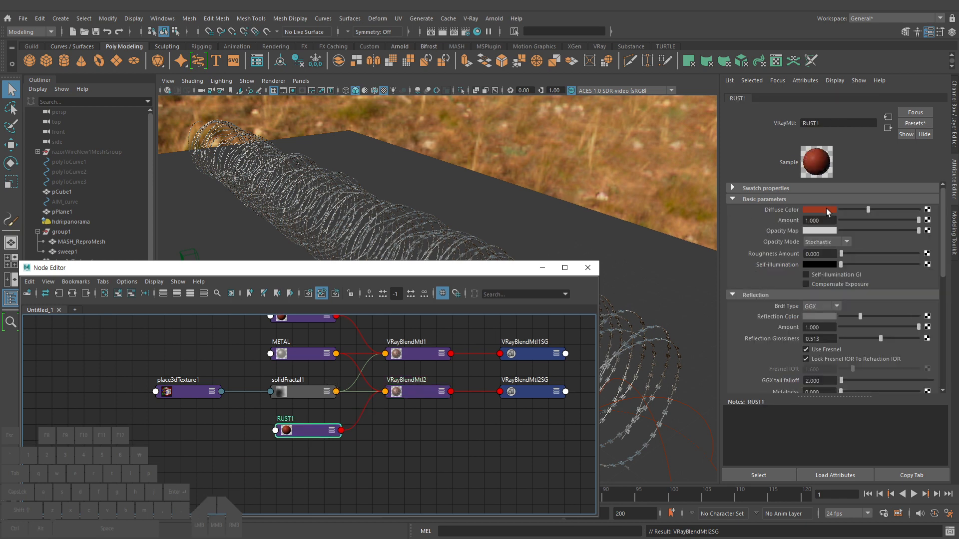
left_click(928, 210)
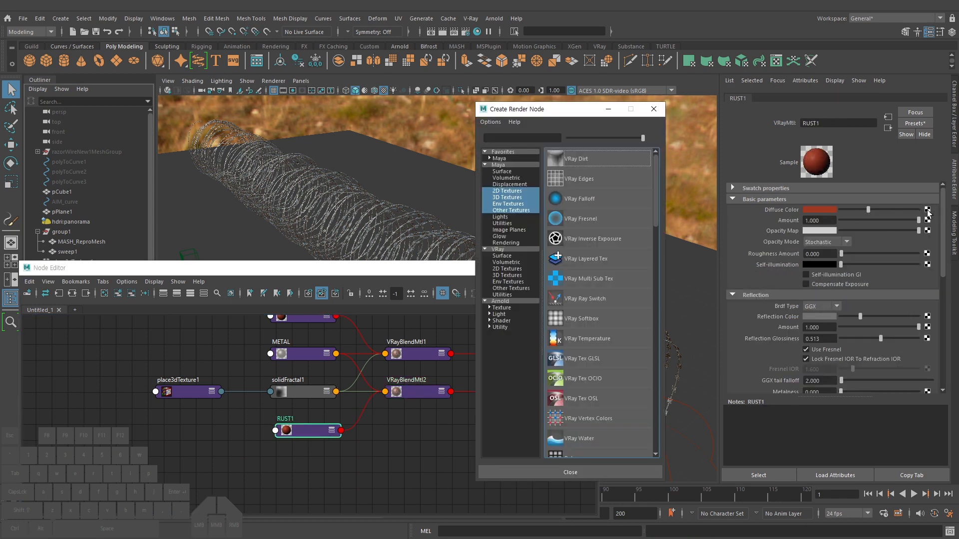
left_click(589, 280, "ctrl")
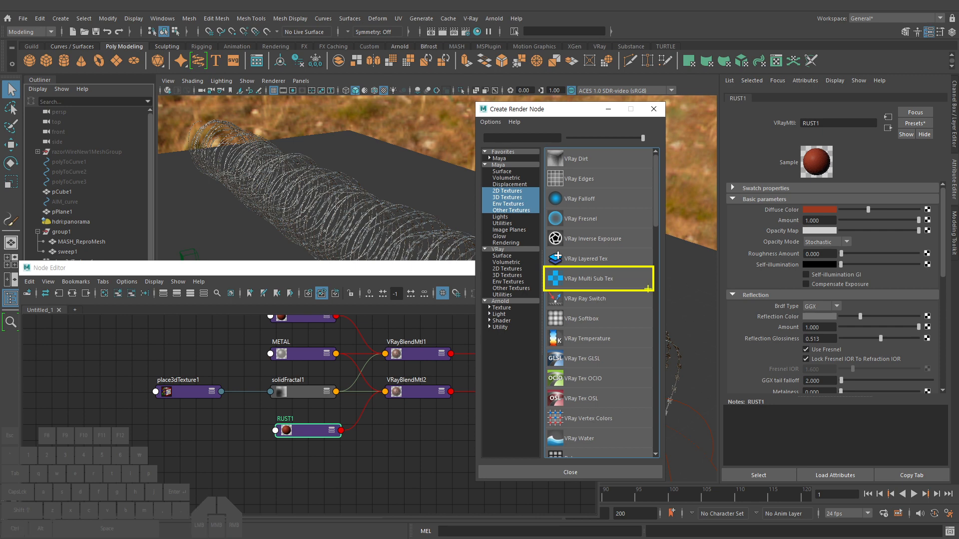
key("Escape")
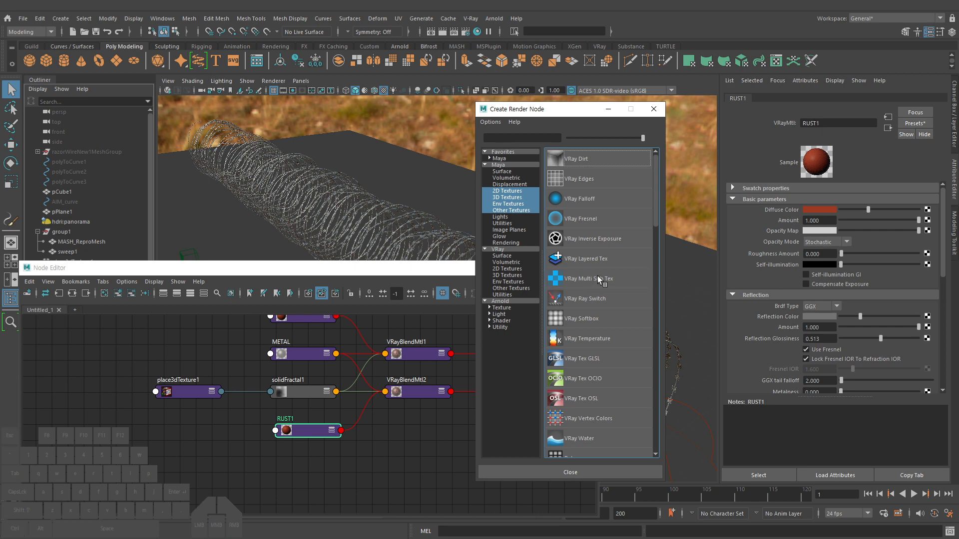
left_click(596, 278)
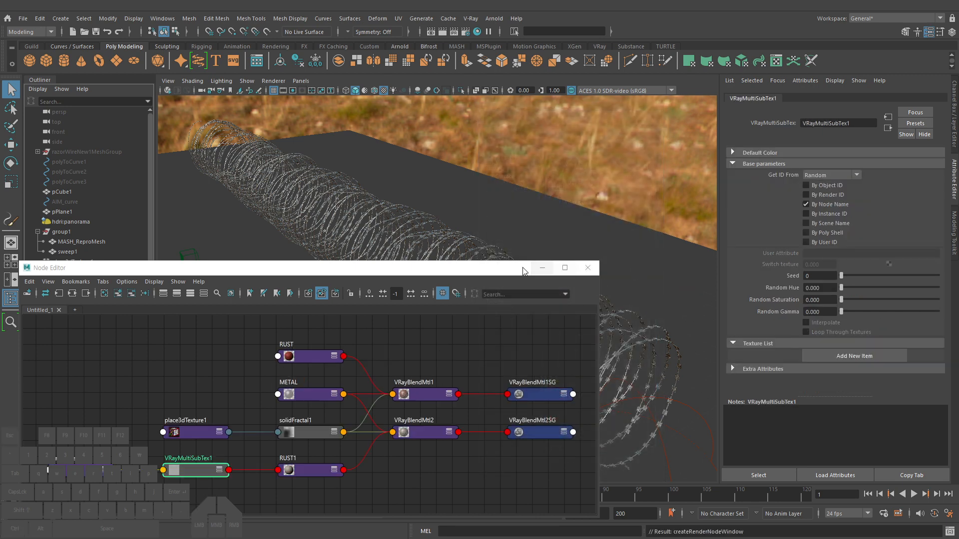
Start the V-Ray render in the viewport on a close-up of the barbs and keep Get ID From on Random
left_click(542, 268)
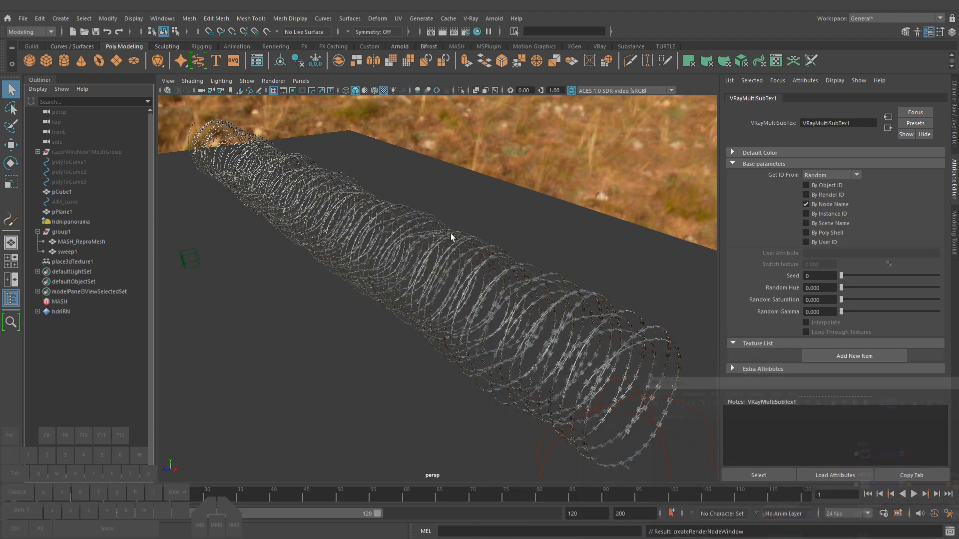
left_click(167, 90)
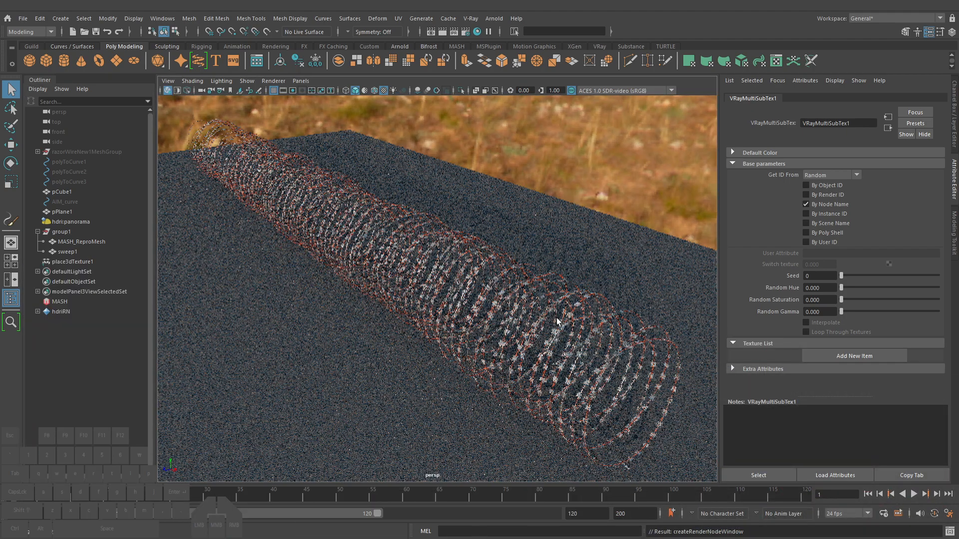
scroll(518, 302, "up", 5)
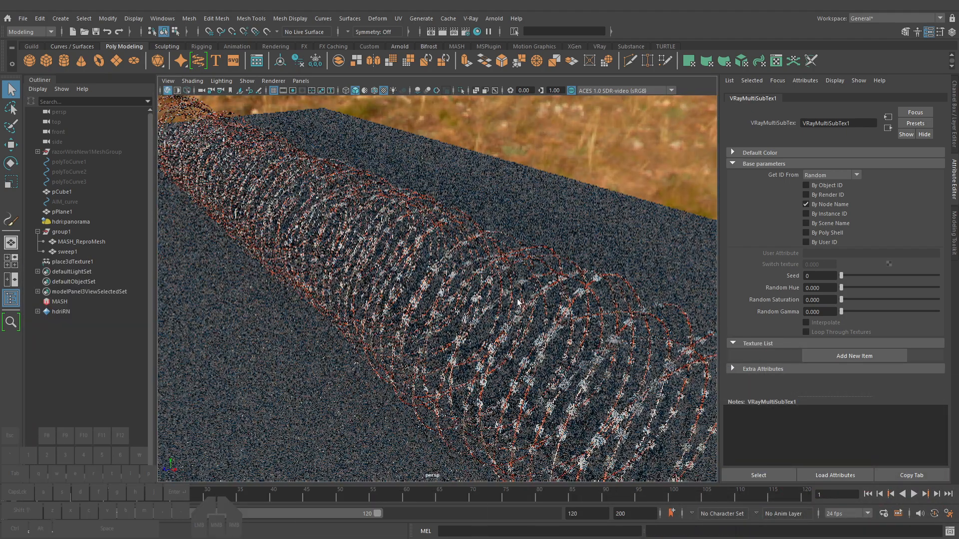
scroll(517, 302, "up", 5)
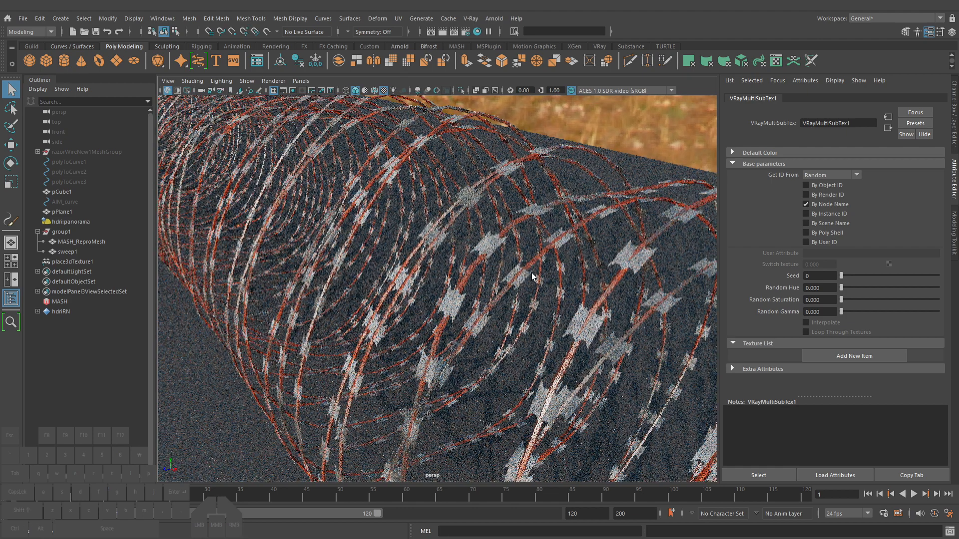
left_click(828, 176)
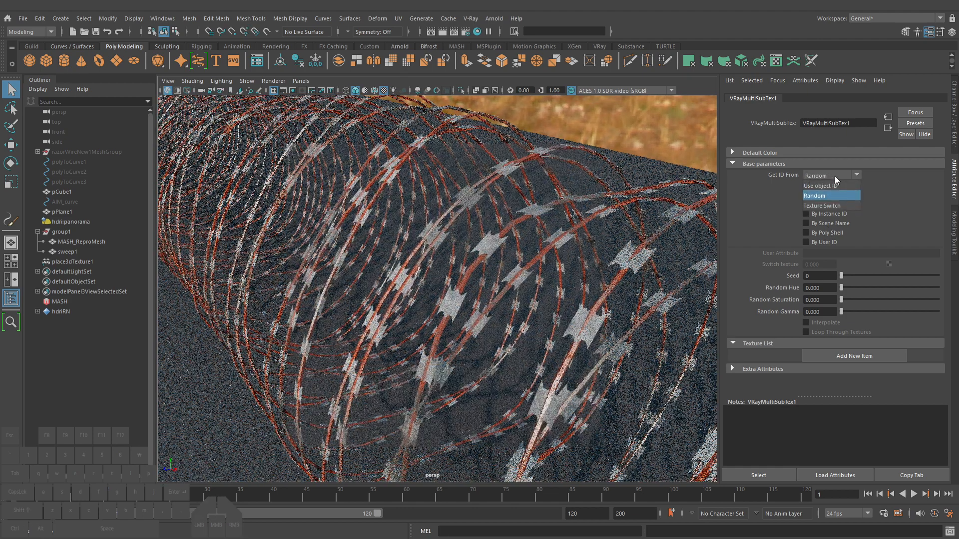
left_click(823, 196)
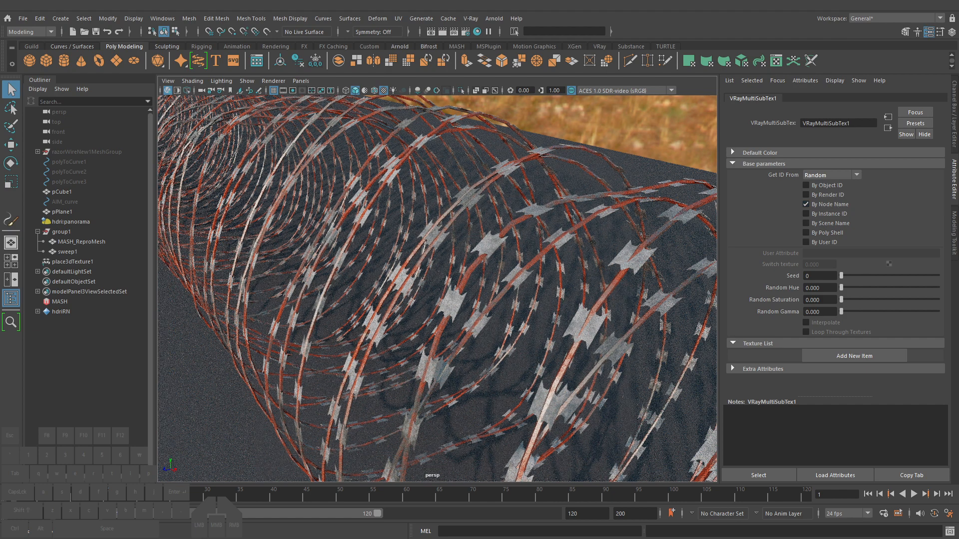
Try to graph the connections of MASH_ReproMesh in a new Node Editor tab, then minimize the editor
left_click(639, 430)
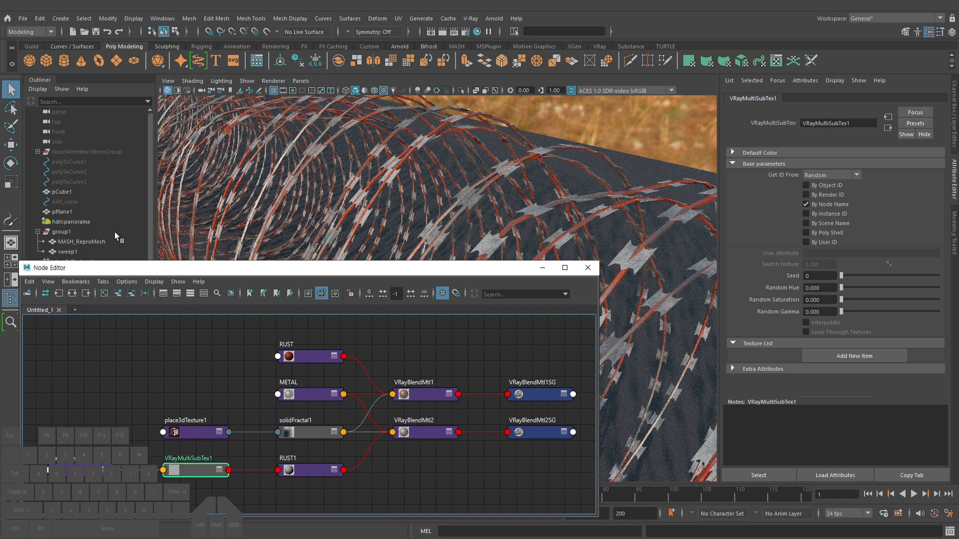
left_click(83, 242)
left_click(75, 309)
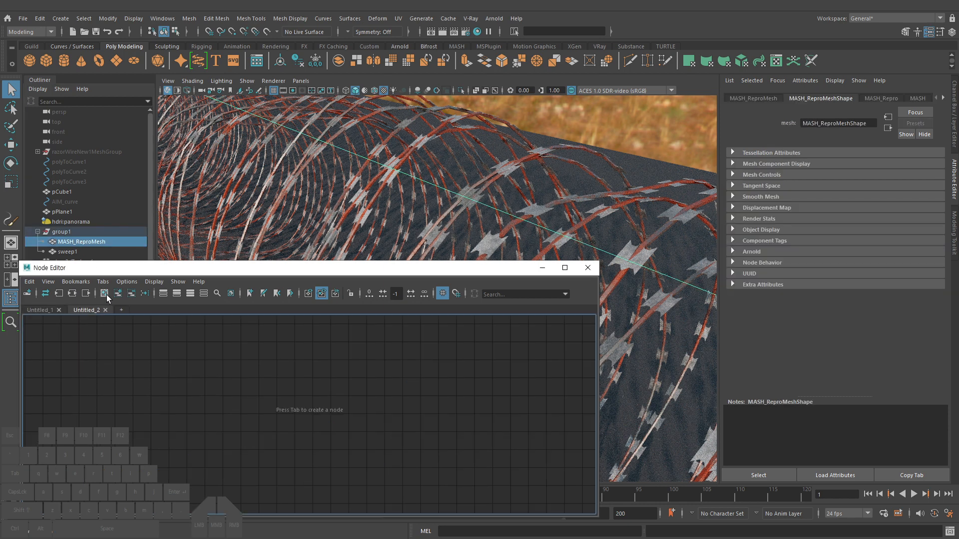
left_click(118, 293)
left_click(303, 390)
left_click_drag(303, 390, 331, 375)
left_click_drag(305, 454, 245, 423)
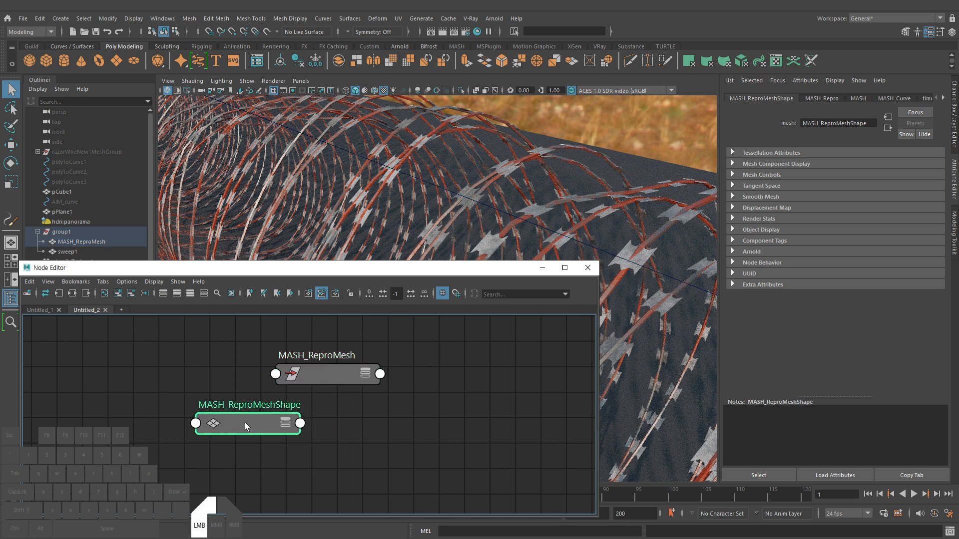
left_click_drag(319, 376, 322, 376)
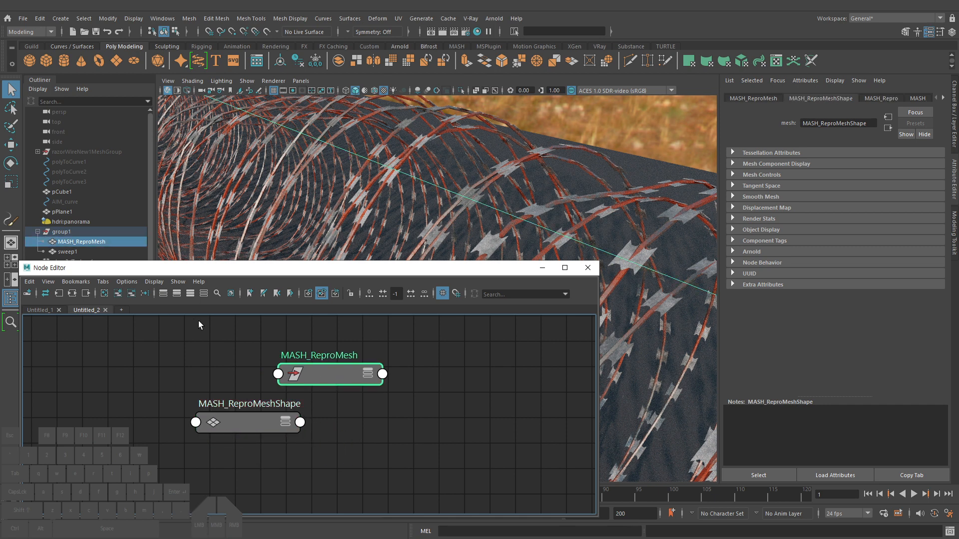
left_click(132, 295)
left_click_drag(235, 420, 314, 401)
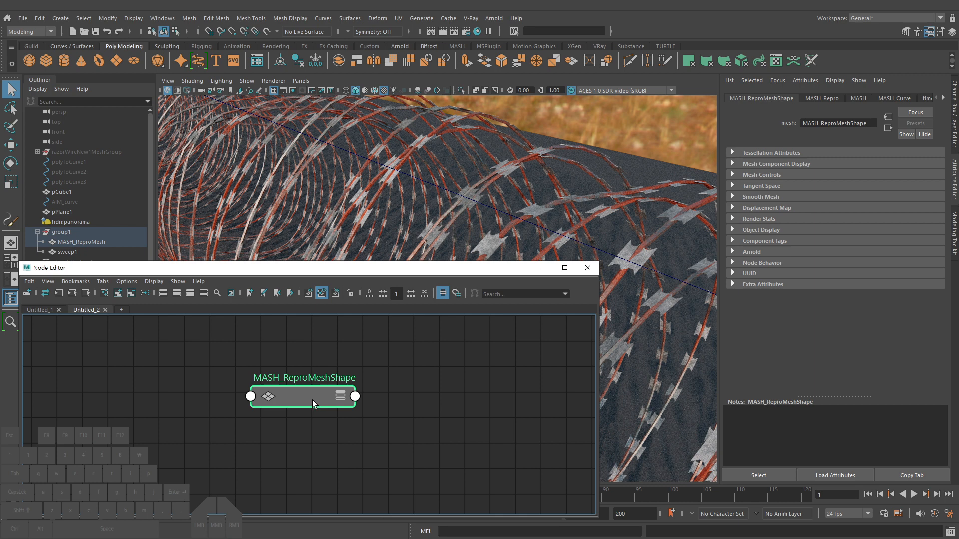
left_click(543, 270)
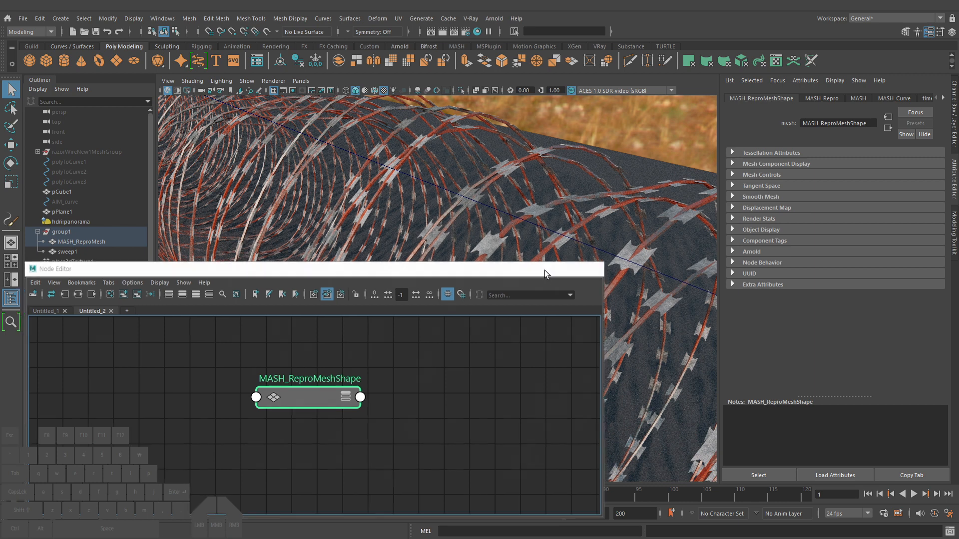
Open VRayMultiSubTex1 through the material of MASH_ReproMesh and switch its randomization to By Poly Shell
left_click(92, 244)
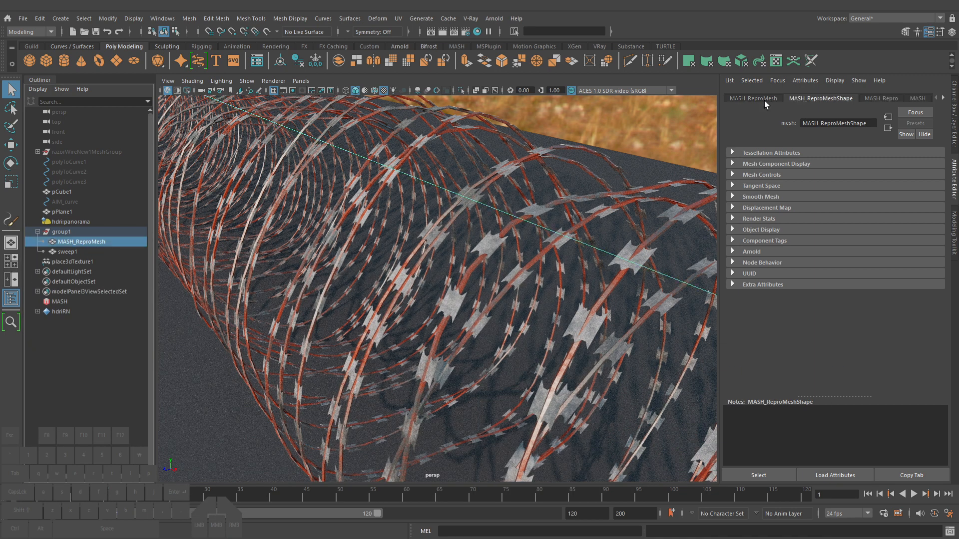
left_click(915, 98)
left_click(915, 98)
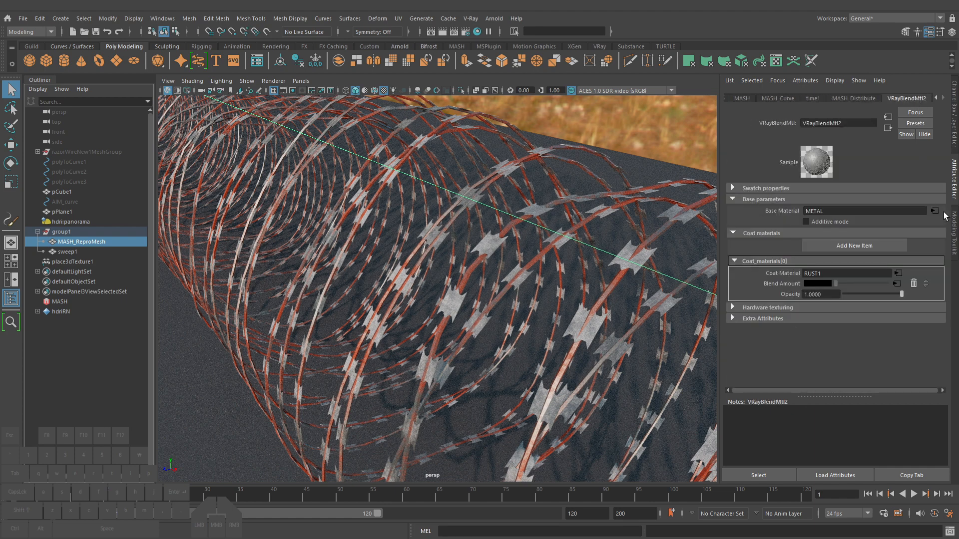
left_click(896, 283)
left_click(898, 276)
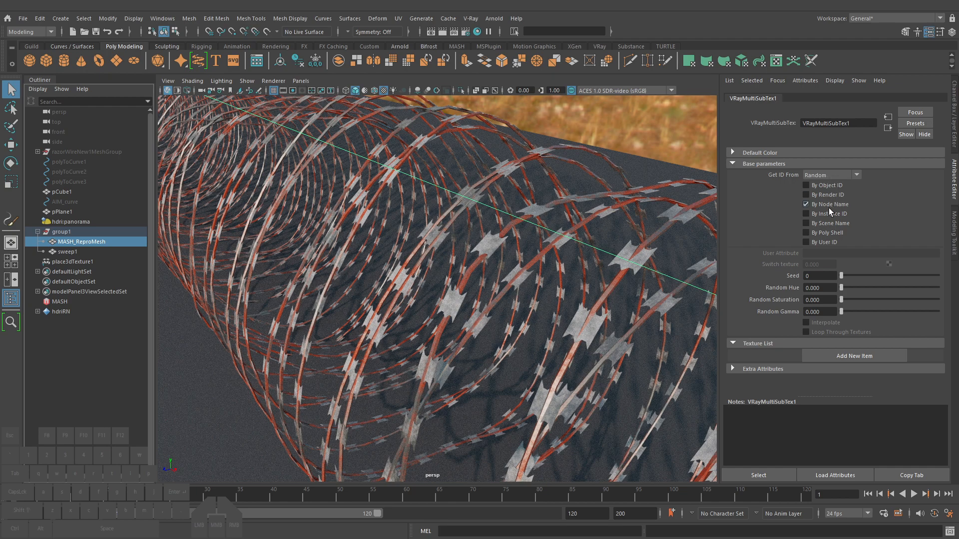
left_click(827, 233)
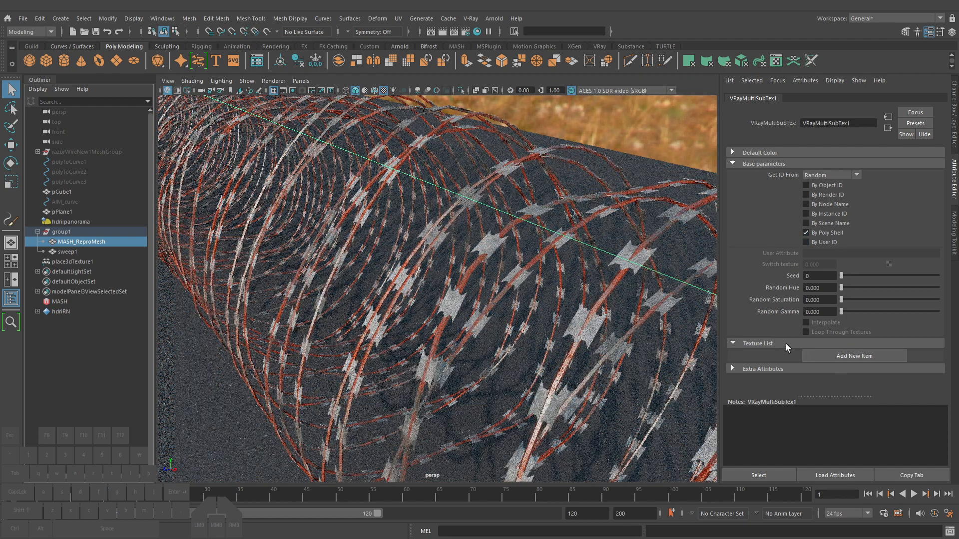
Add an item to the Texture List of VRayMultiSubTex1, try a rust red on it and set its colour to blue
left_click(850, 356)
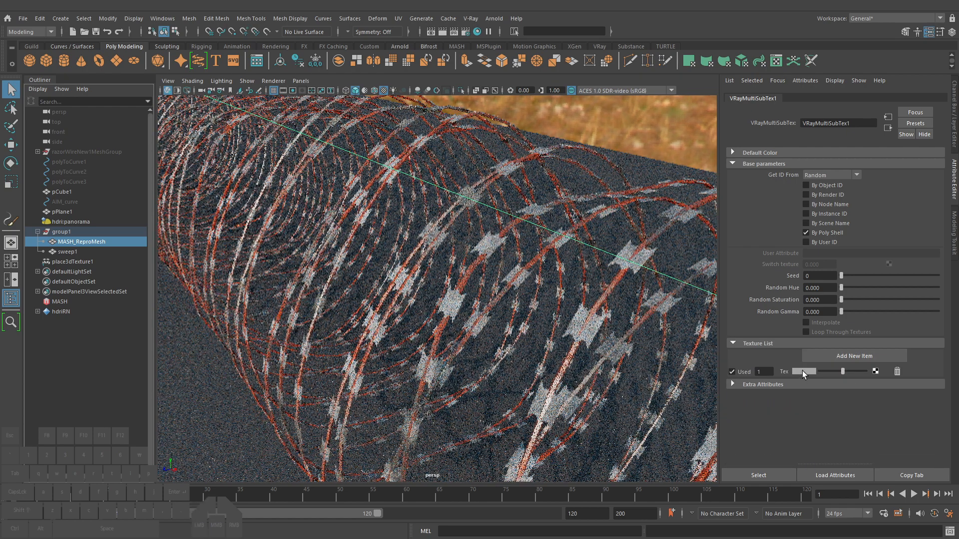
left_click(802, 372)
left_click(764, 346)
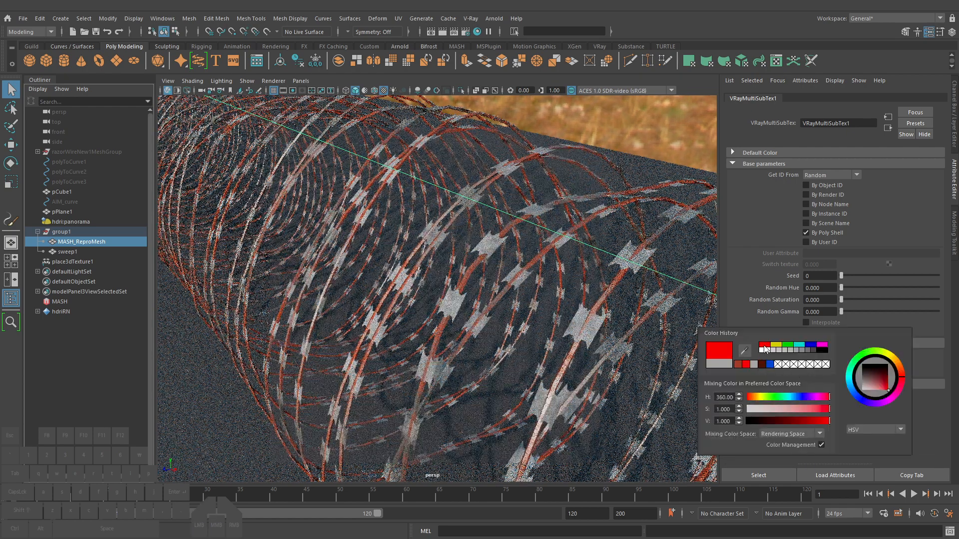
left_click(736, 364)
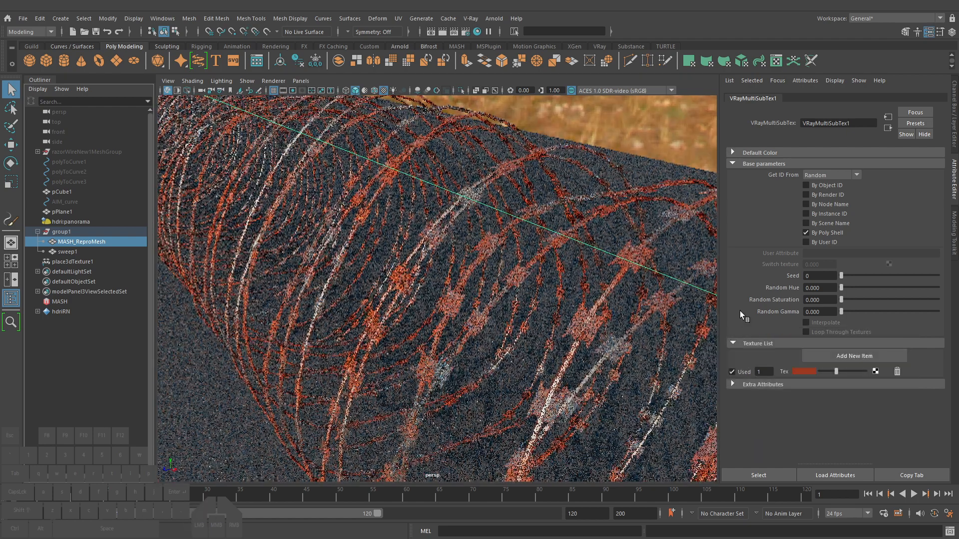
left_click(801, 370)
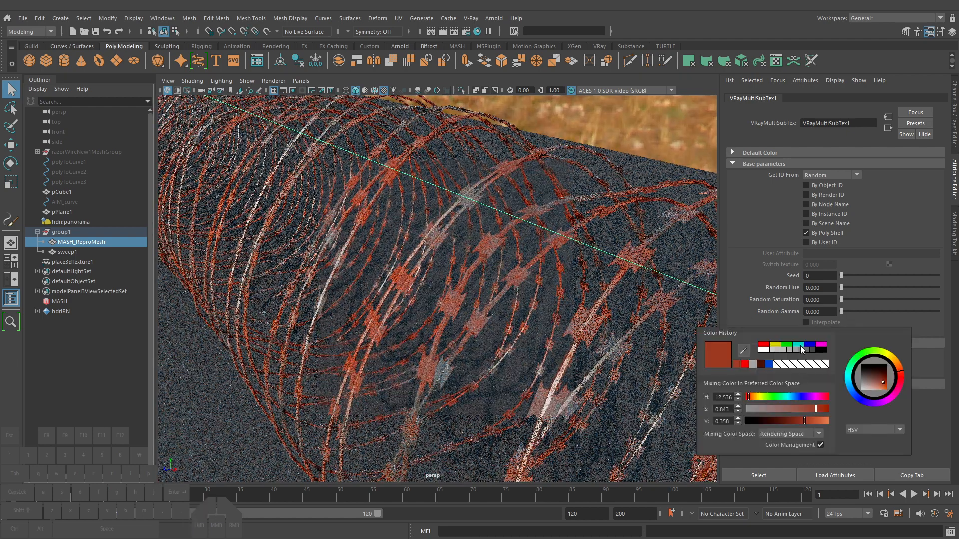
left_click(810, 344)
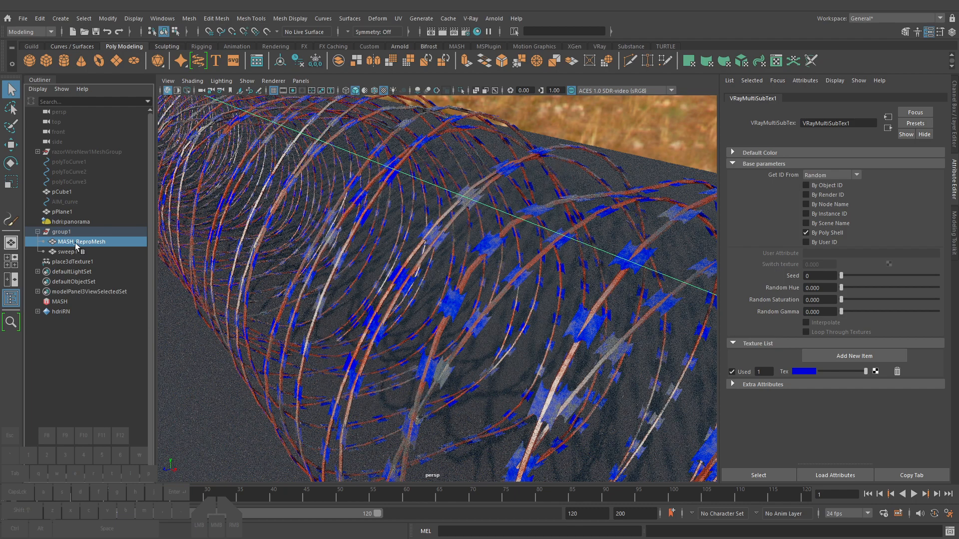
Restart the V-Ray render in the viewport and open the VRayBlendMtl2 material of MASH_ReproMesh
left_click(168, 90)
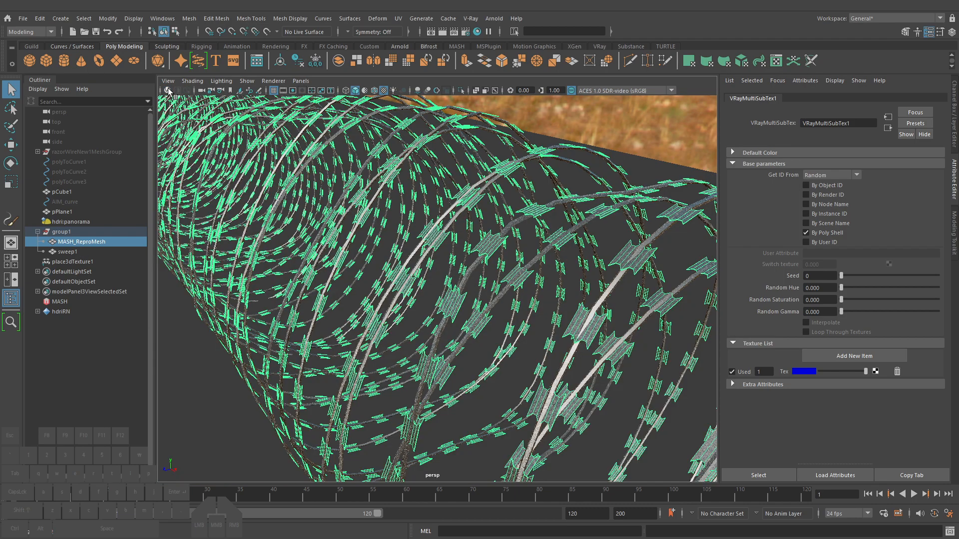
left_click(168, 90)
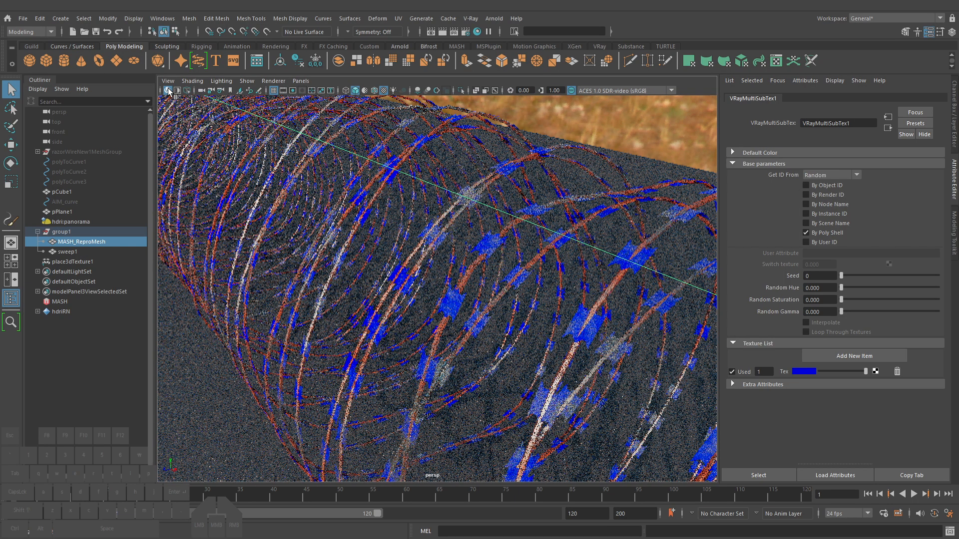
left_click(888, 128)
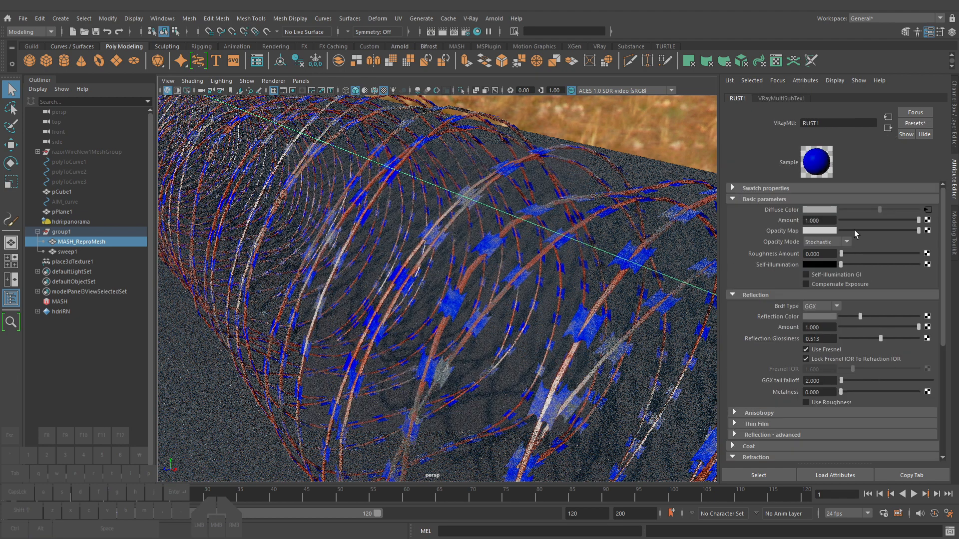
left_click(70, 251)
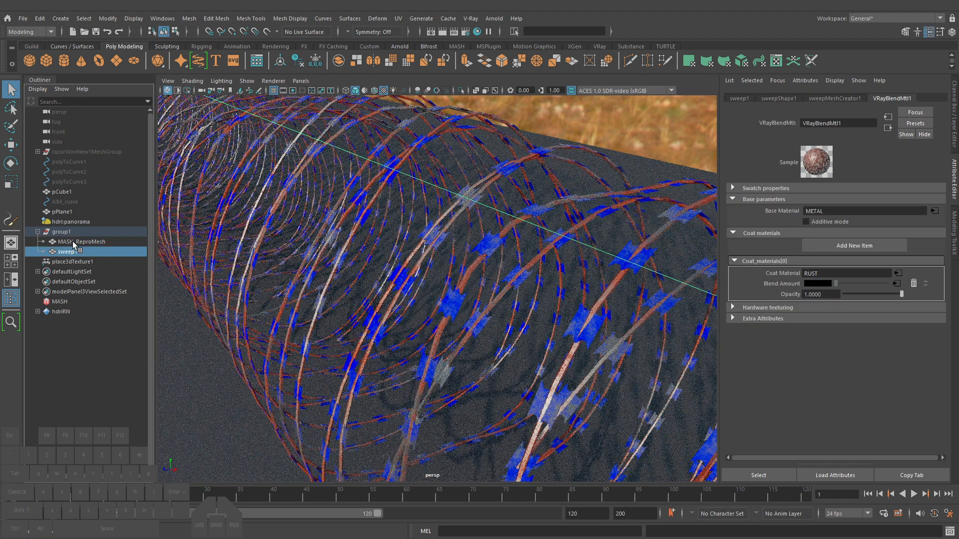
left_click(73, 241)
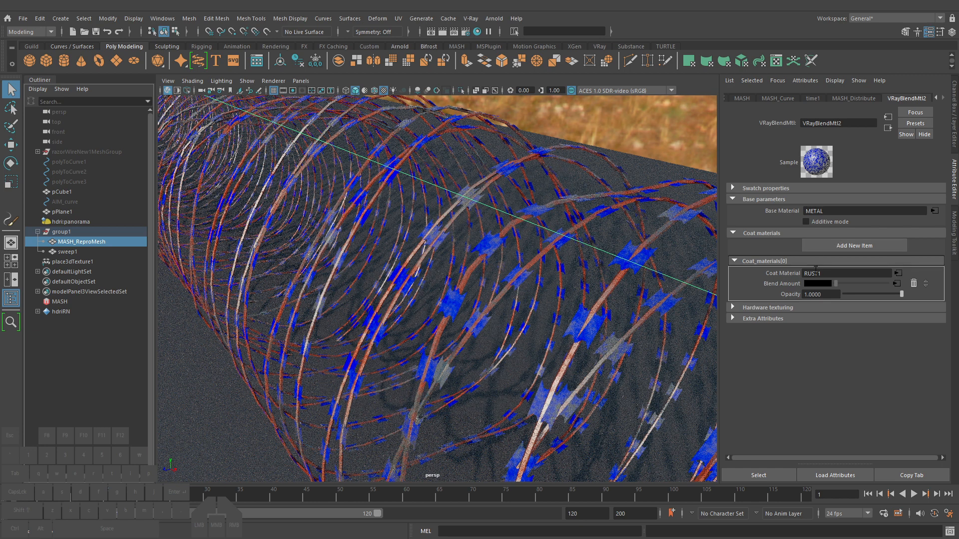
Disconnect the map from the Blend Amount of the RUST1 coat, raise the amount to full white and reopen VRayMultiSubTex1
mouse_move(845, 225)
left_mouse_down()
mouse_move(838, 216)
mouse_move(826, 226)
left_mouse_up()
mouse_move(824, 298)
left_mouse_down()
mouse_move(810, 274)
mouse_move(836, 279)
left_mouse_up()
key("Escape")
right_click(783, 282)
left_click(797, 300)
left_click_drag(837, 284, 938, 287)
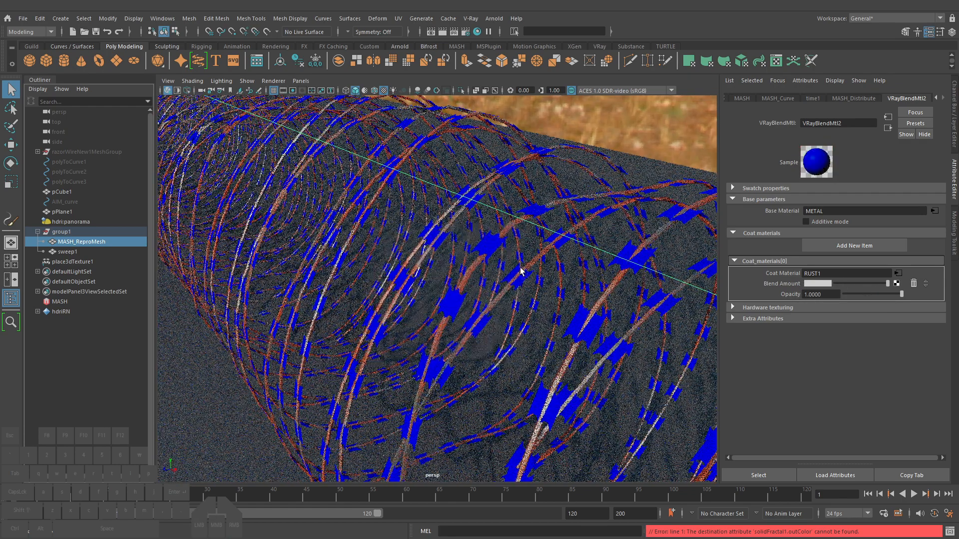
left_click(898, 274)
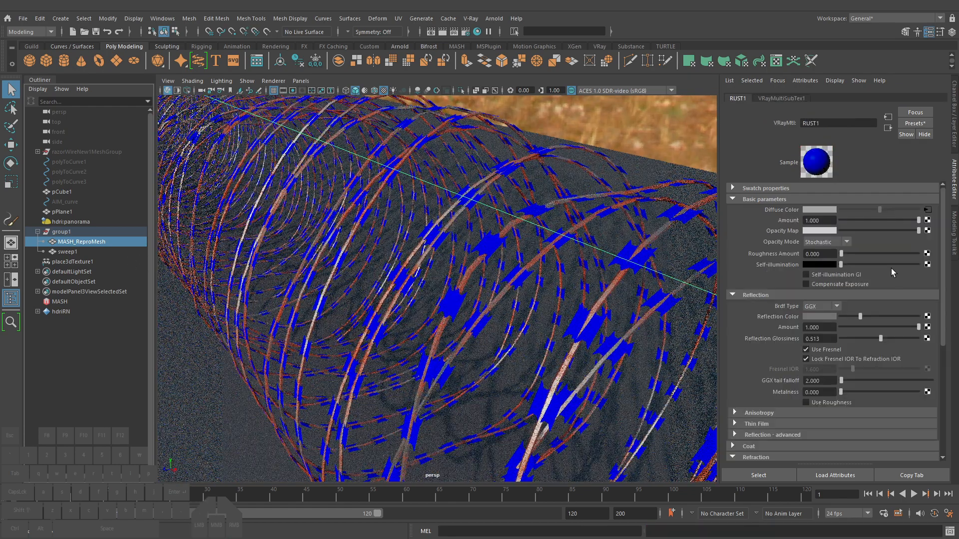
left_click(927, 210)
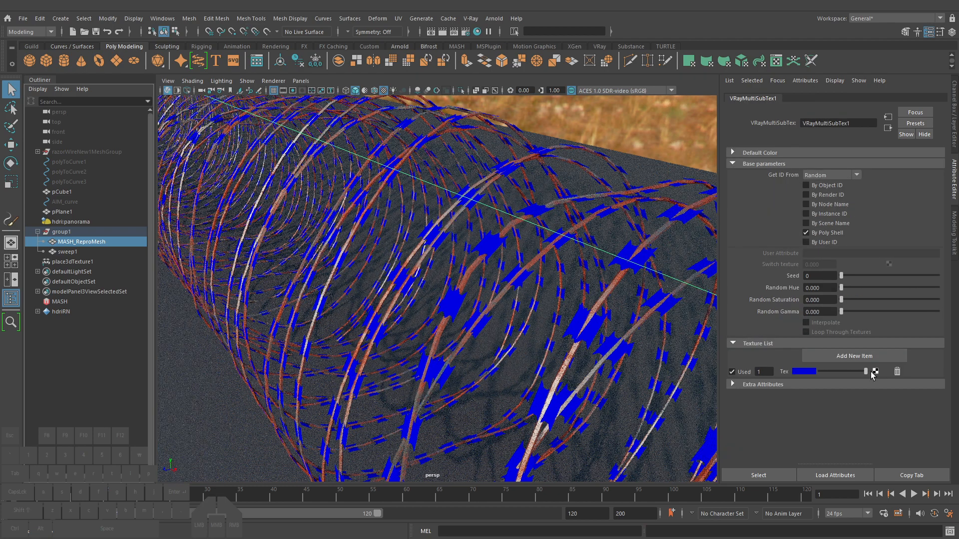
Add two more items to the Texture List of VRayMultiSubTex1 and colour them yellow and magenta
left_click(848, 356)
left_click(810, 386)
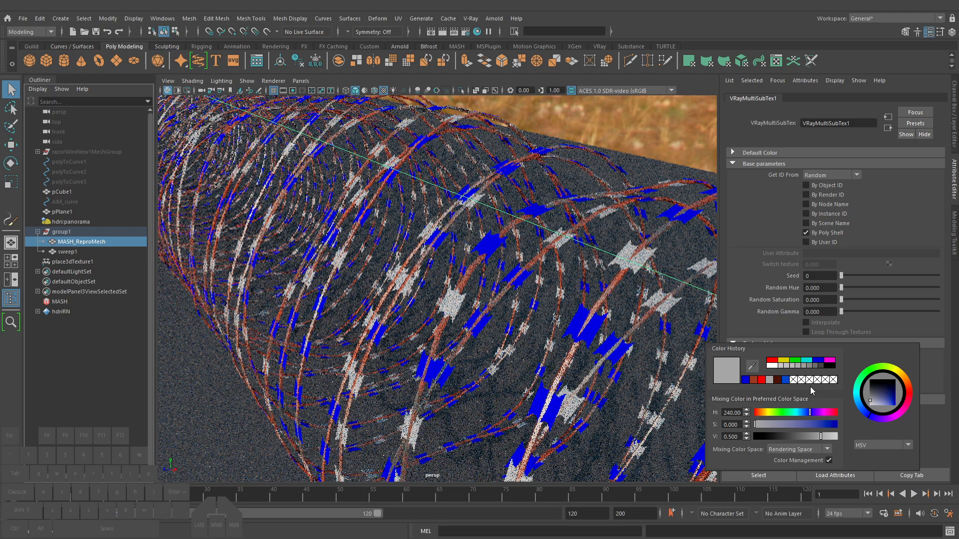
left_click(791, 360)
left_click(829, 356)
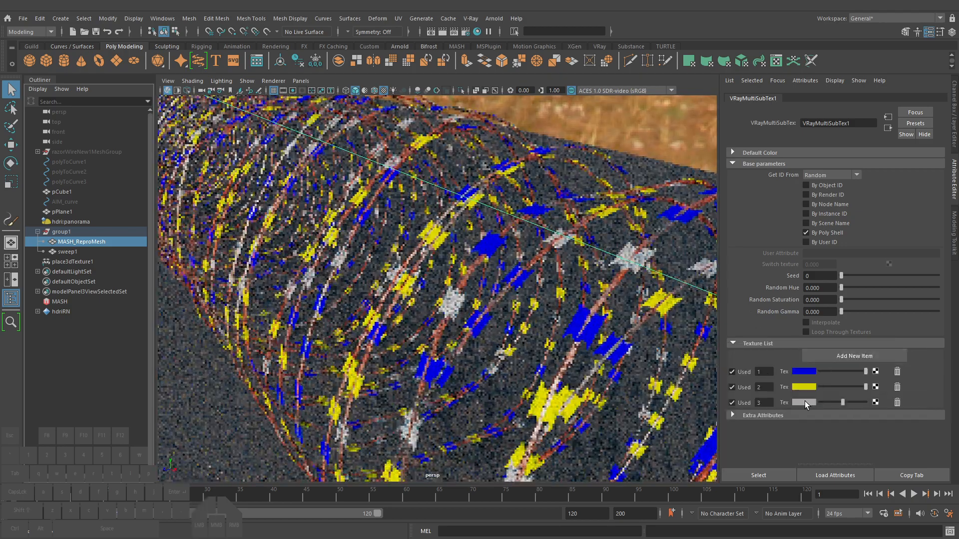
left_click(804, 403)
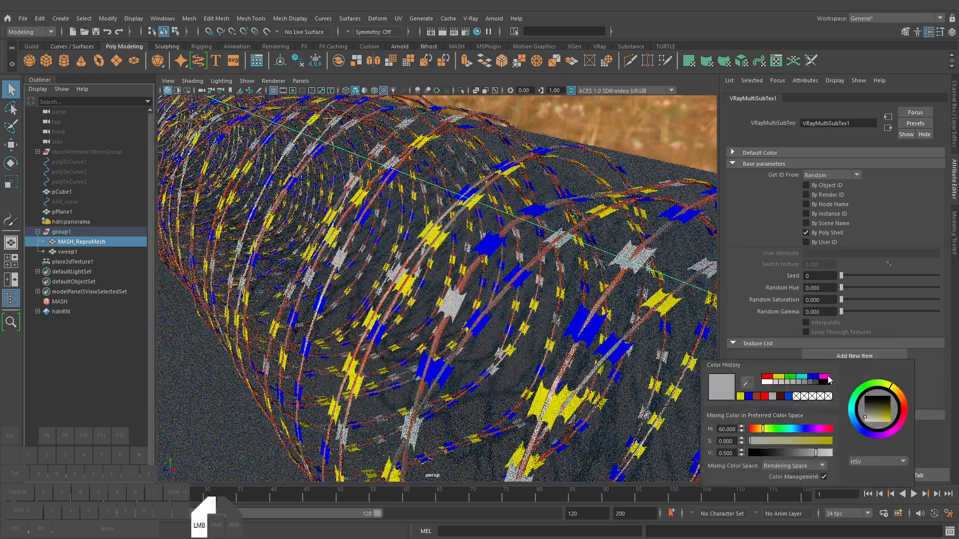
left_click(827, 377)
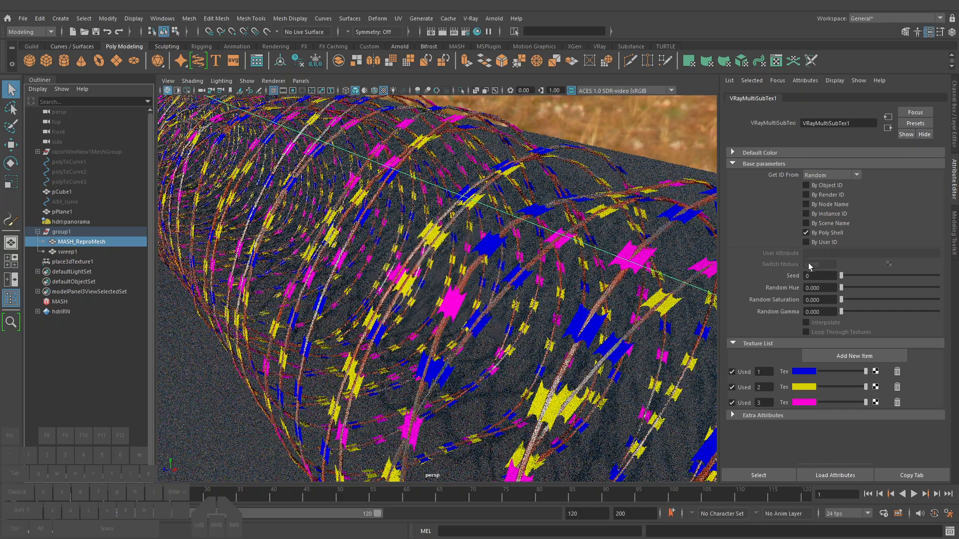
Set the Seed of VRayMultiSubTex1 to 370, Random Hue to 0.932 and Random Saturation to 1.000
left_click_drag(844, 276, 876, 277)
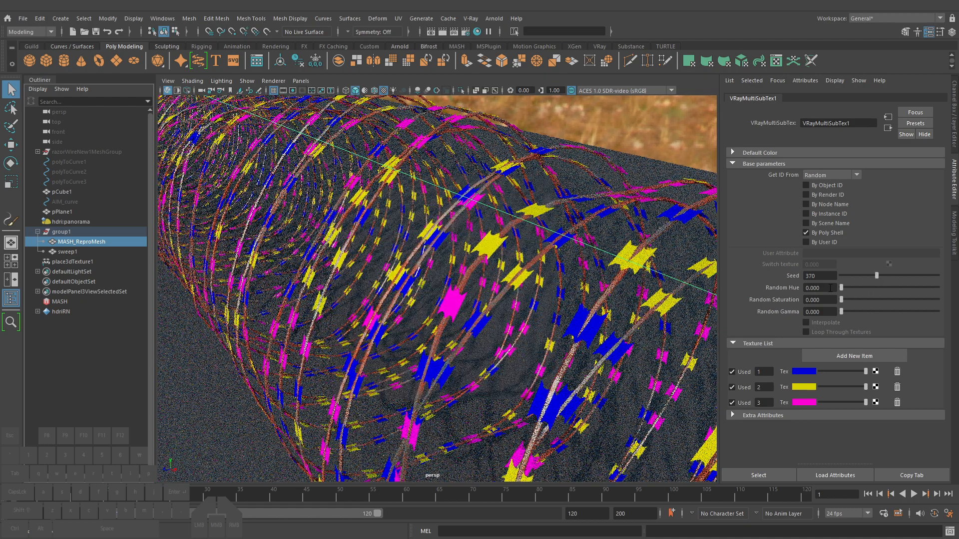
left_click_drag(842, 287, 930, 287)
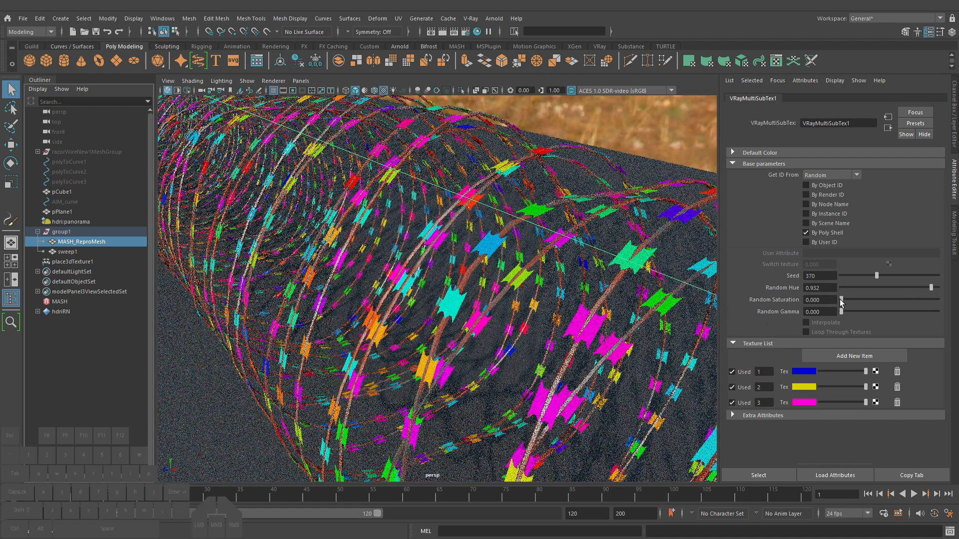
left_click_drag(842, 300, 935, 299)
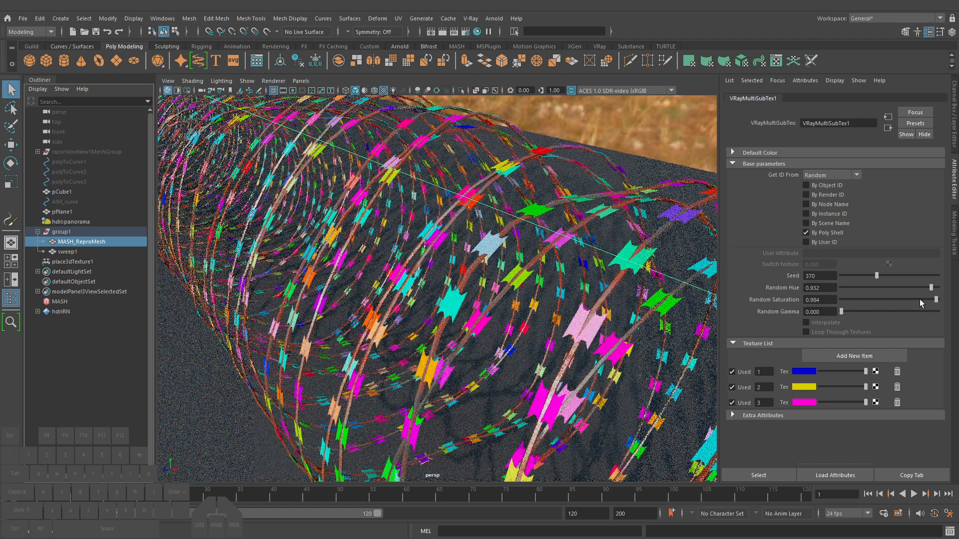
left_click_drag(919, 299, 768, 300)
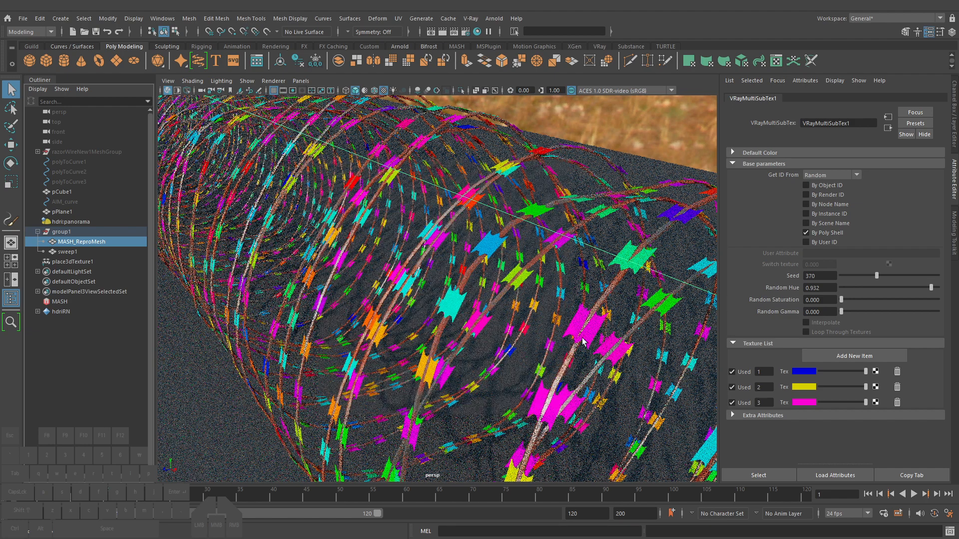
left_click_drag(853, 301, 944, 300)
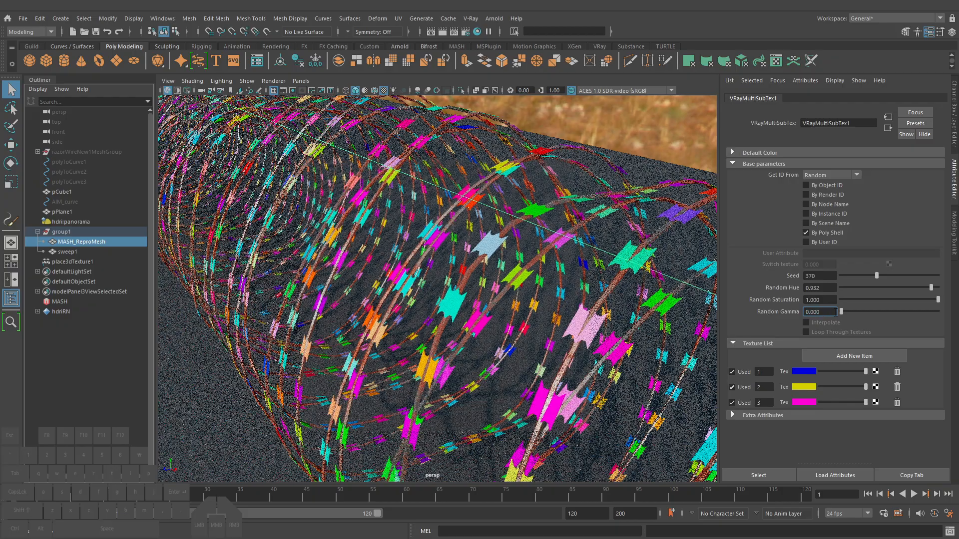
Raise Random Hue to 1.000, trying Random Saturation at 0.240 before setting it to 1.000
left_click_drag(842, 314, 941, 287)
left_click(864, 299)
left_click(861, 288)
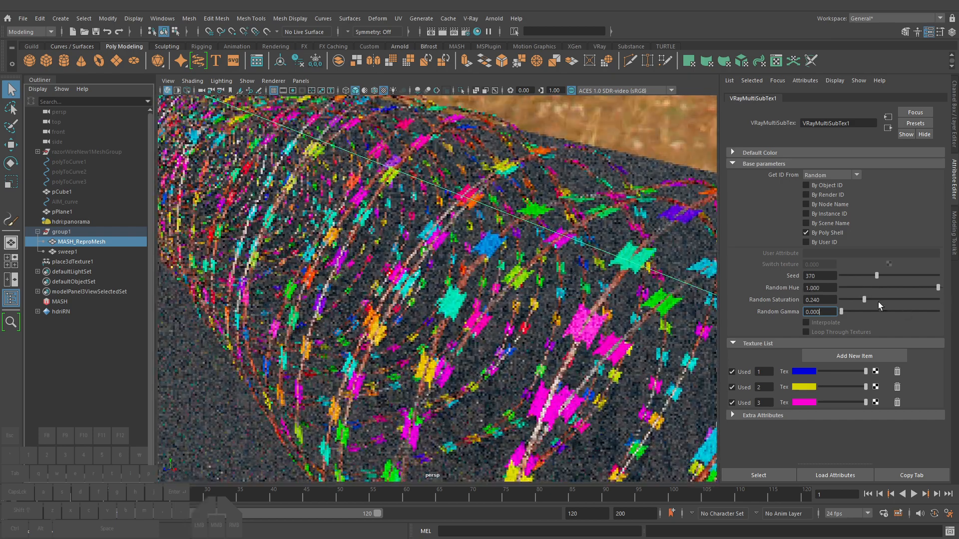
left_click_drag(869, 299, 941, 300)
mouse_move(815, 388)
left_mouse_down()
mouse_move(812, 415)
mouse_move(813, 406)
left_mouse_up()
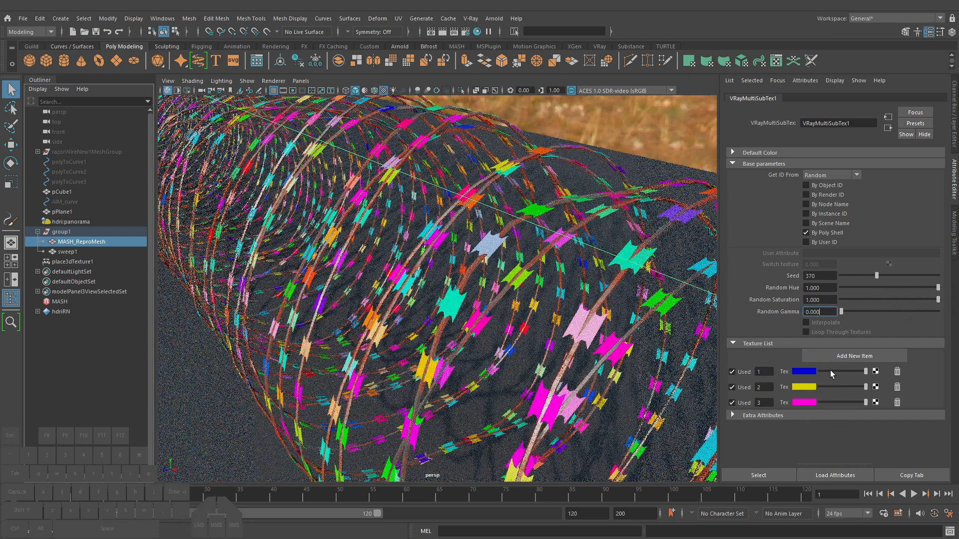
Darken the blue, yellow and magenta textures and set Random Gamma to 0.422
left_click(844, 371)
left_click(842, 387)
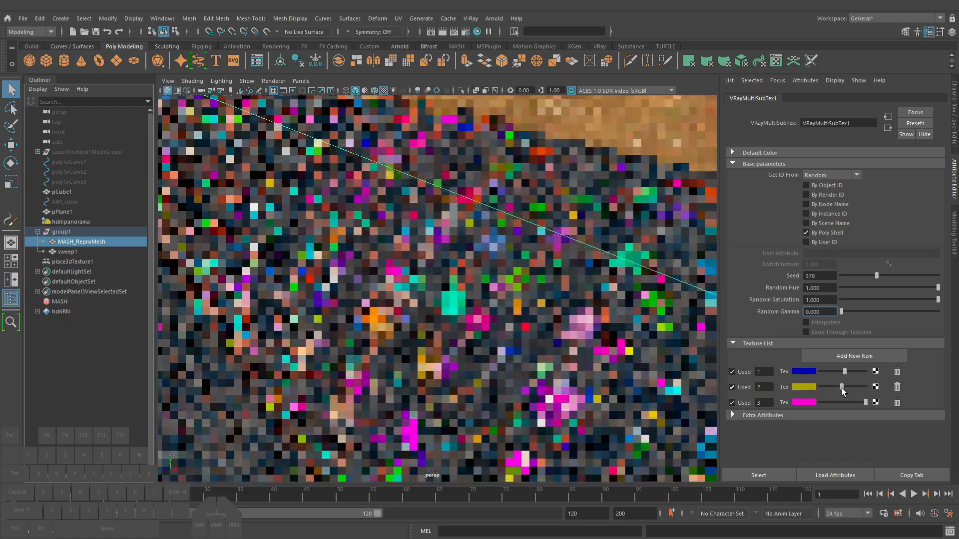
left_click(844, 402)
left_click_drag(841, 311, 881, 310)
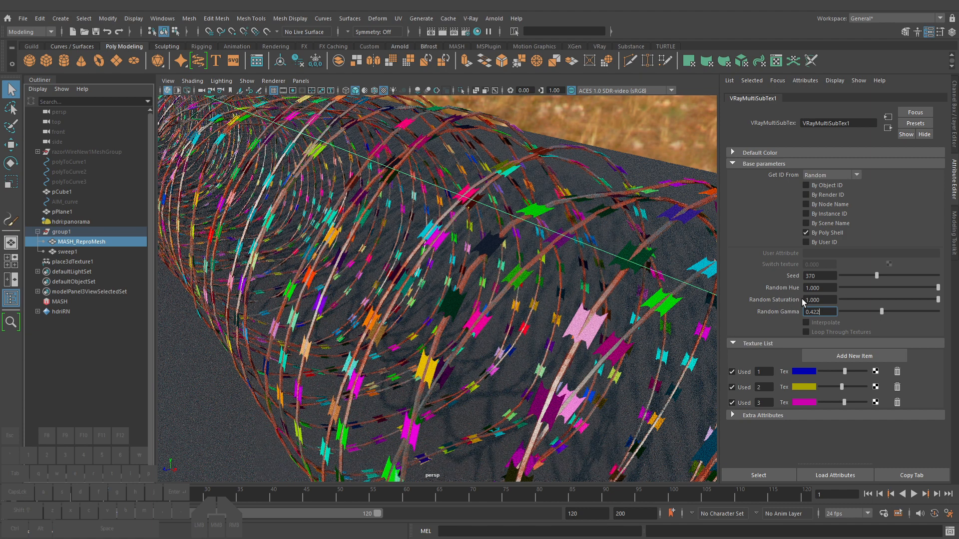
Reset Seed, Random Hue, Random Saturation and Random Gamma to 0 and delete the yellow and magenta textures
left_click_drag(874, 310, 828, 288)
left_click(841, 275)
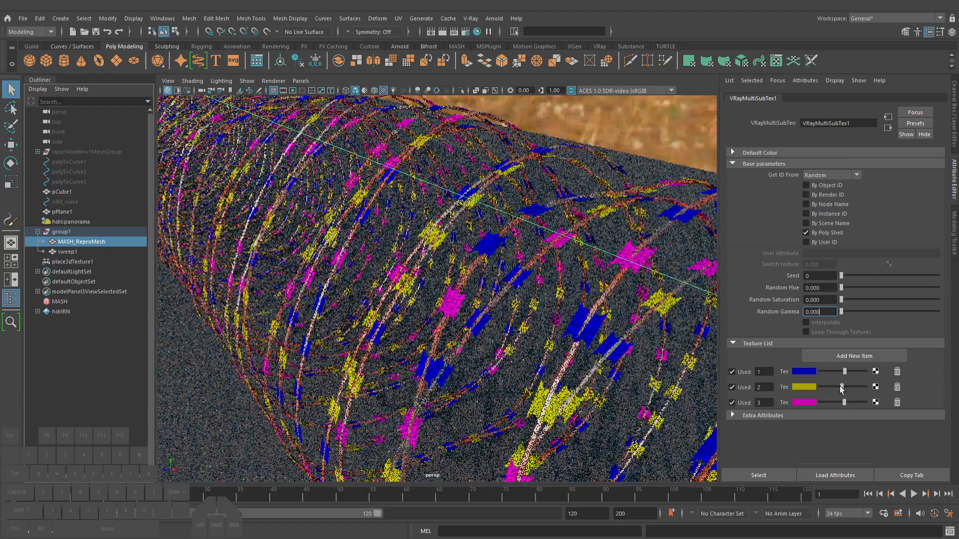
left_click(897, 387)
left_click(897, 387)
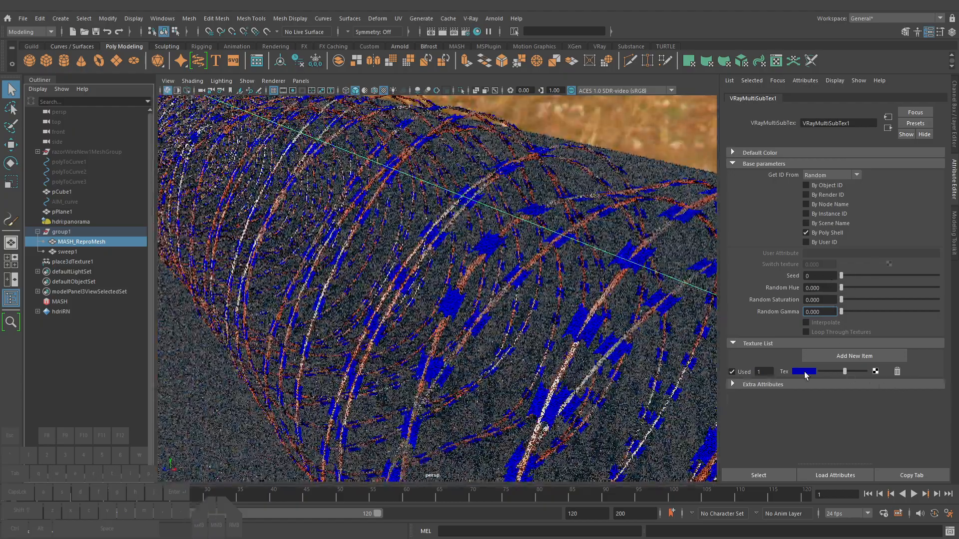
Change the blue texture in the Texture List to the rust red from the colour history, keeping Random Gamma at 0
left_click(805, 372)
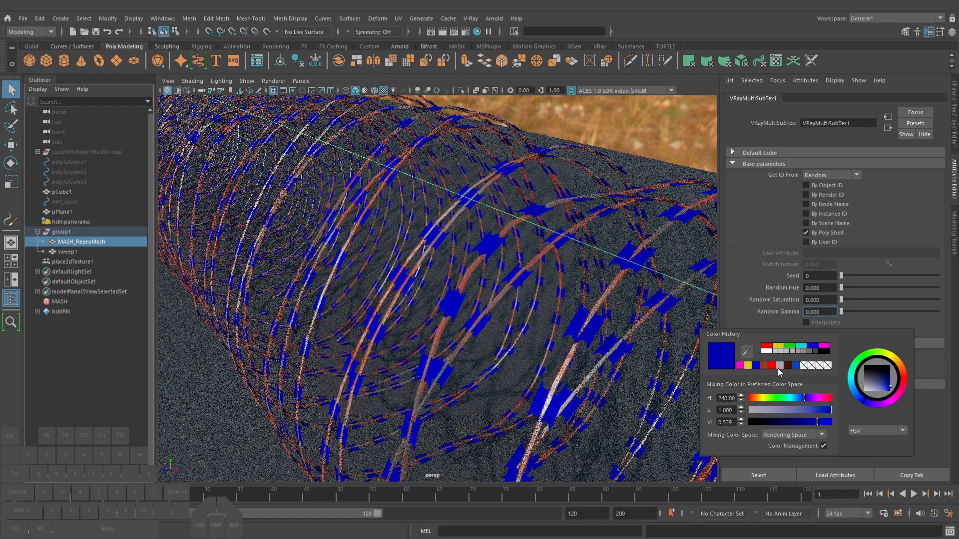
left_click(763, 365)
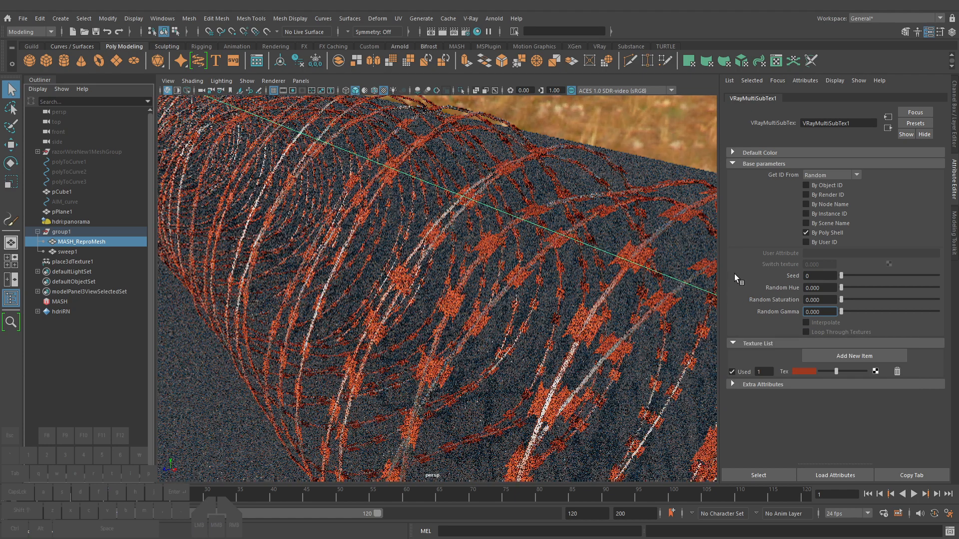
mouse_move(841, 312)
left_mouse_down()
mouse_move(855, 311)
mouse_move(824, 313)
left_mouse_up()
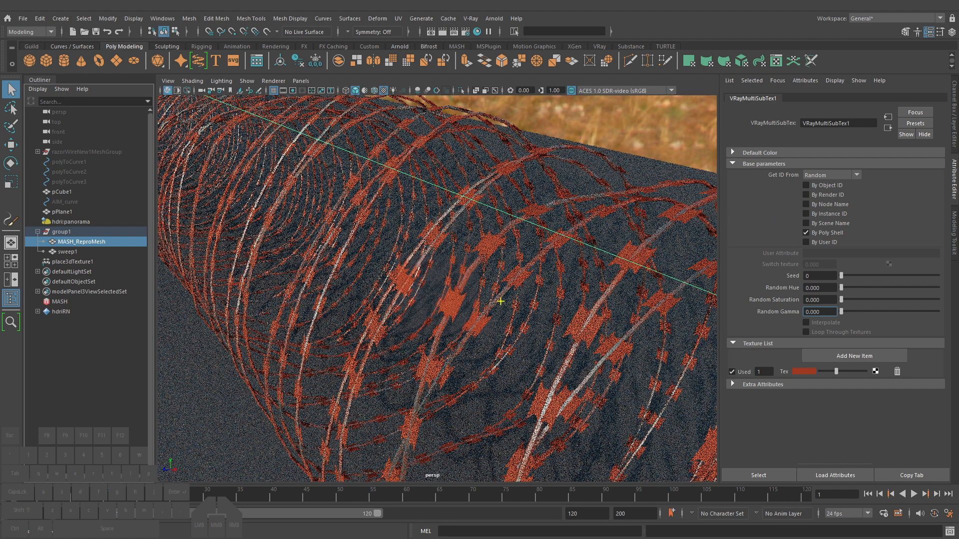
mouse_move(374, 237)
left_mouse_down("shift")
mouse_move(367, 374)
mouse_move(546, 370)
mouse_move(526, 367)
left_mouse_up("shift")
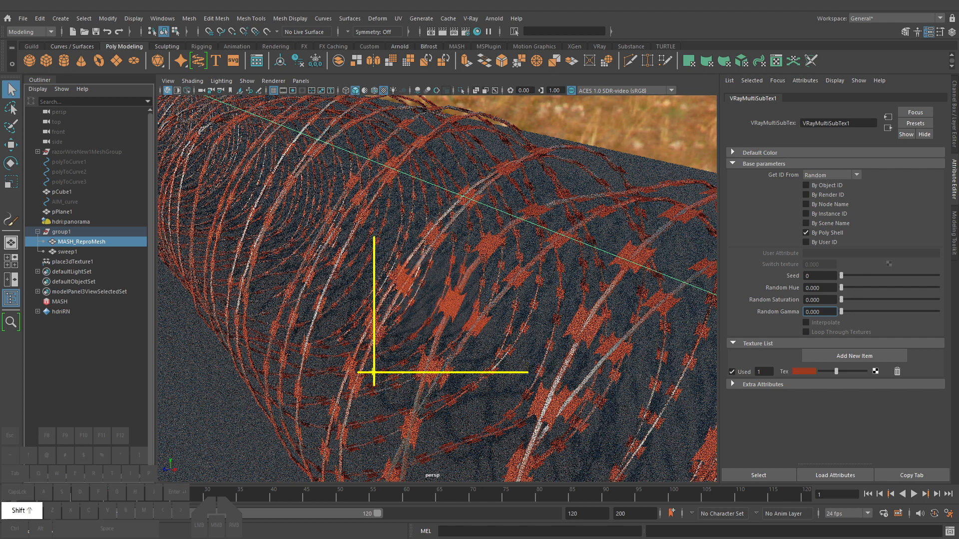
left_click_drag(374, 372, 516, 237, "shift")
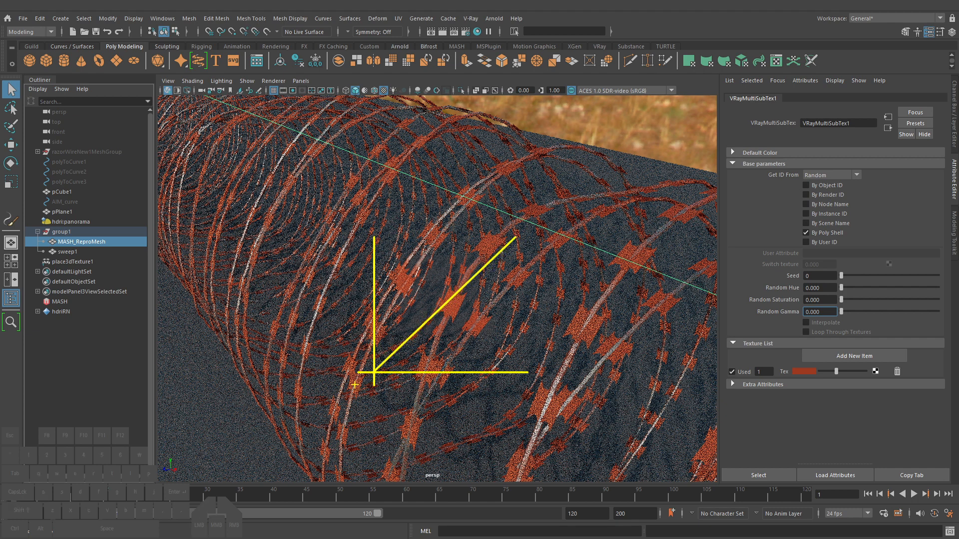
left_click_drag(363, 390, 358, 384)
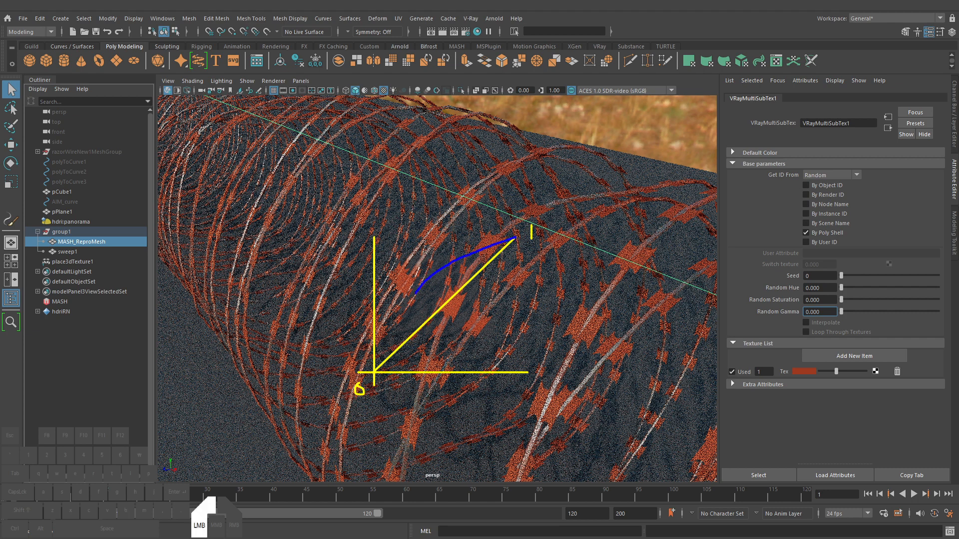
left_click_drag(379, 368, 380, 367)
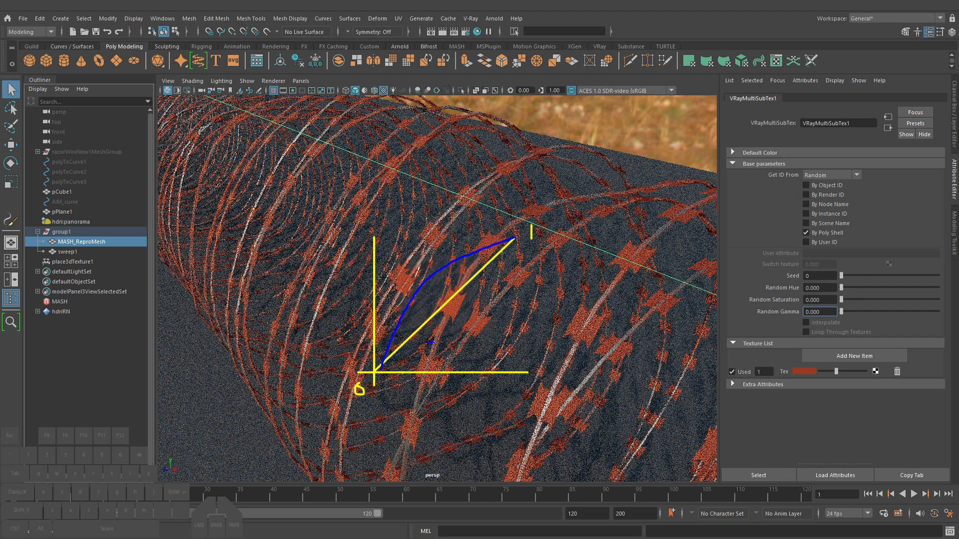
left_click_drag(514, 238, 515, 238)
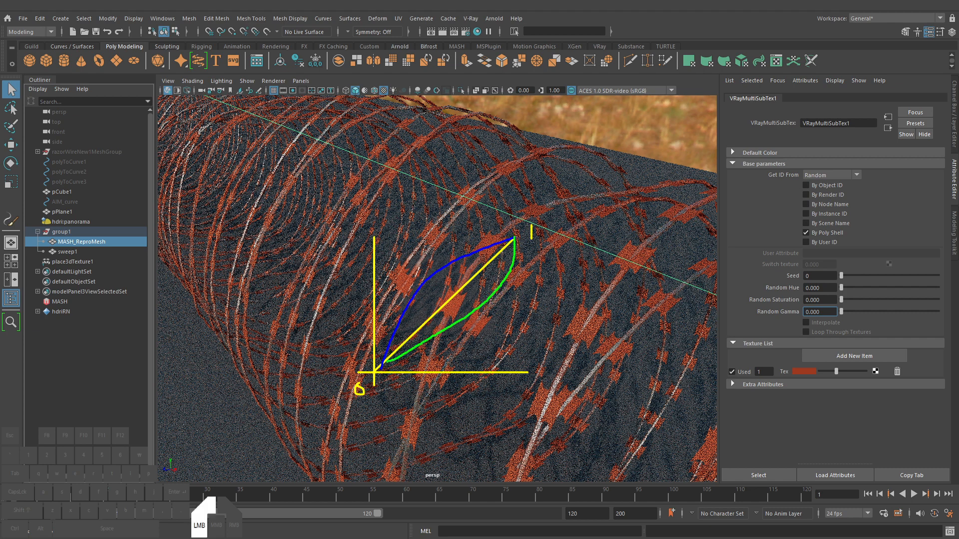
left_click_drag(395, 357, 396, 358)
key("ctrl+z")
left_click_drag(514, 239, 481, 314)
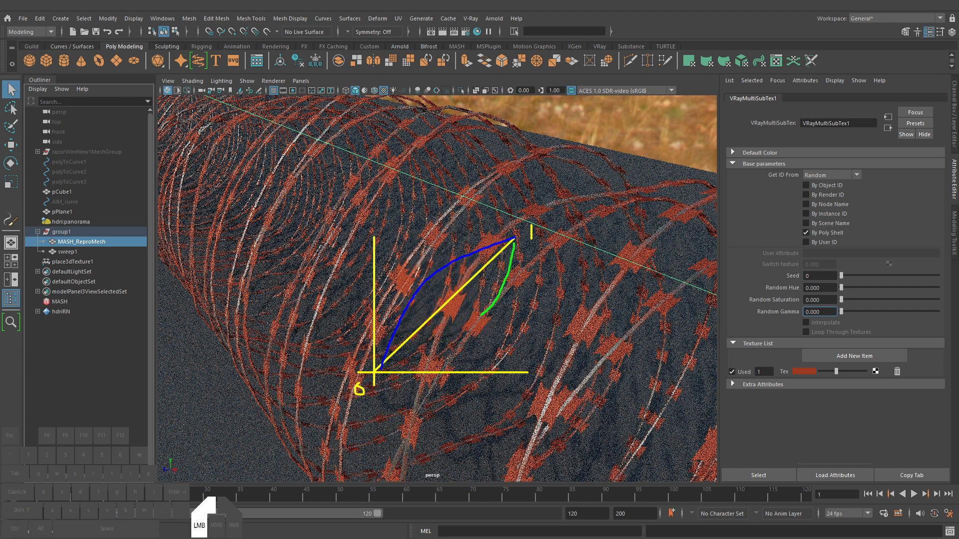
left_click_drag(398, 363, 379, 369)
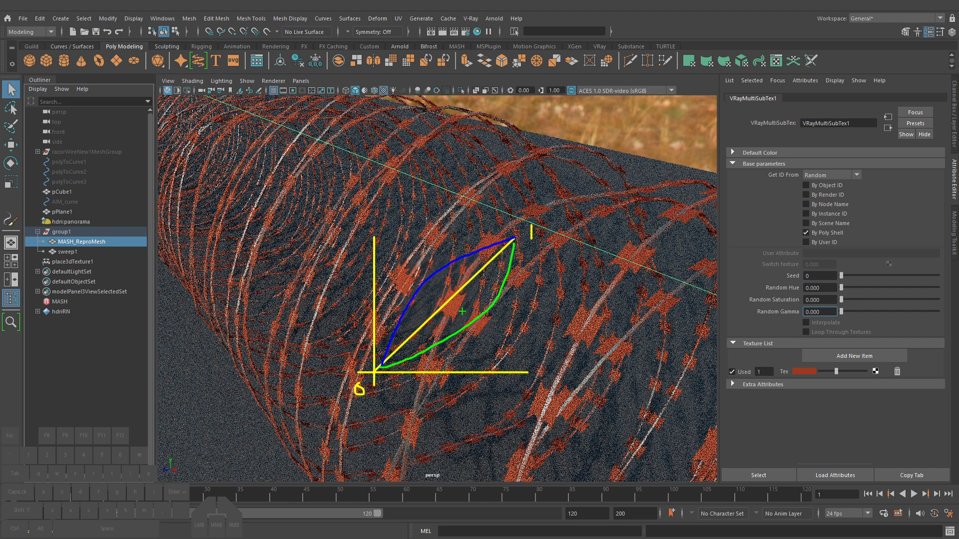
left_click_drag(521, 244, 520, 244)
left_click_drag(384, 368, 383, 368)
key("Escape")
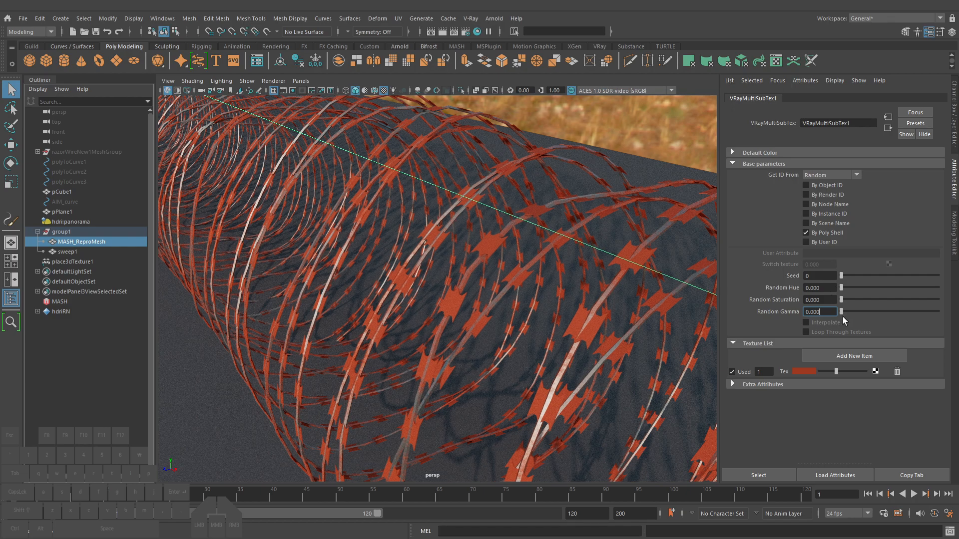
Set Random Gamma to 0.040 and Random Saturation to 0.161, and lower the saturation of the rust-red texture colour
mouse_move(830, 313)
left_mouse_down("ctrl")
mouse_move(860, 305)
mouse_move(844, 301)
left_mouse_up("ctrl")
left_click(805, 372)
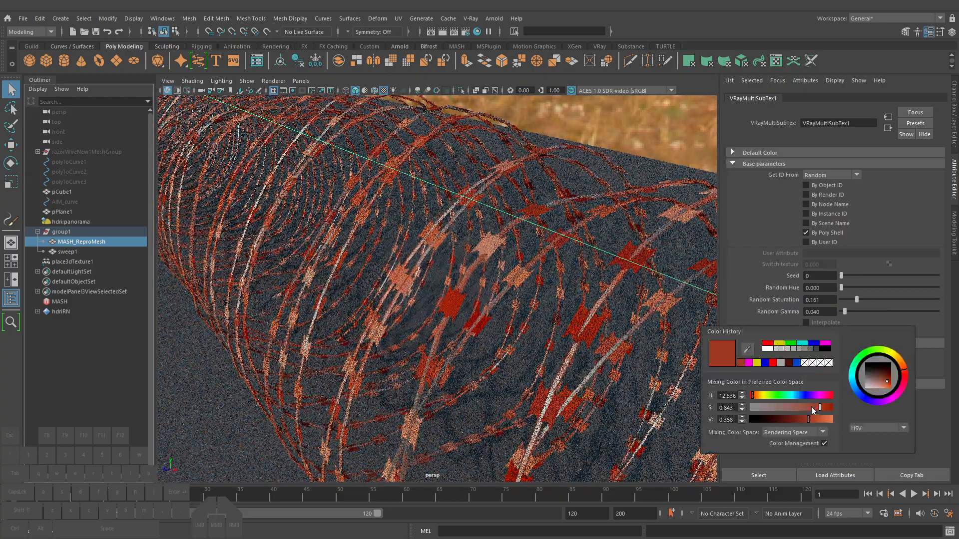
left_click_drag(811, 406, 800, 406)
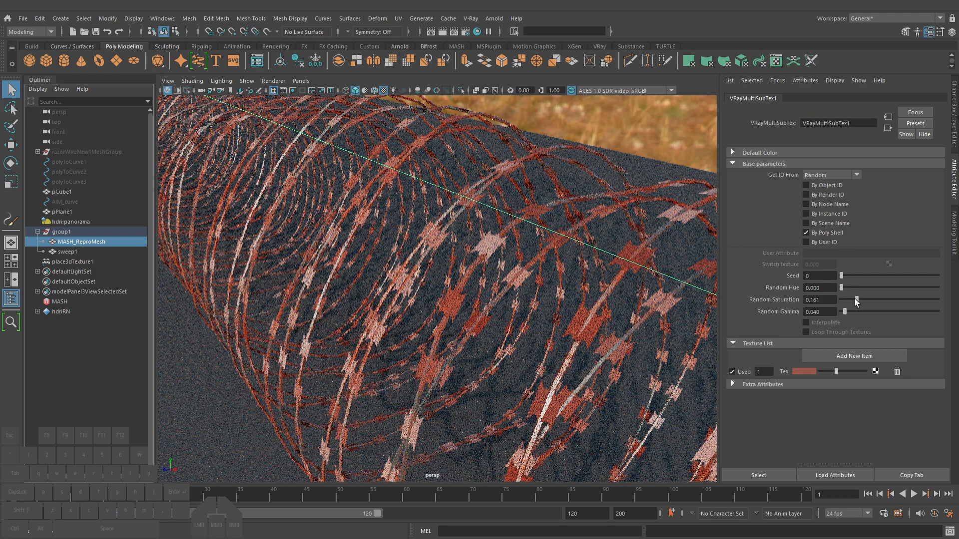
Raise Random Saturation to 0.422 and set Random Hue to 0.073 for the barb rust colours
mouse_move(855, 299)
left_mouse_down()
mouse_move(943, 299)
mouse_move(829, 298)
mouse_move(881, 307)
mouse_move(845, 289)
mouse_move(931, 289)
mouse_move(849, 289)
left_mouse_up()
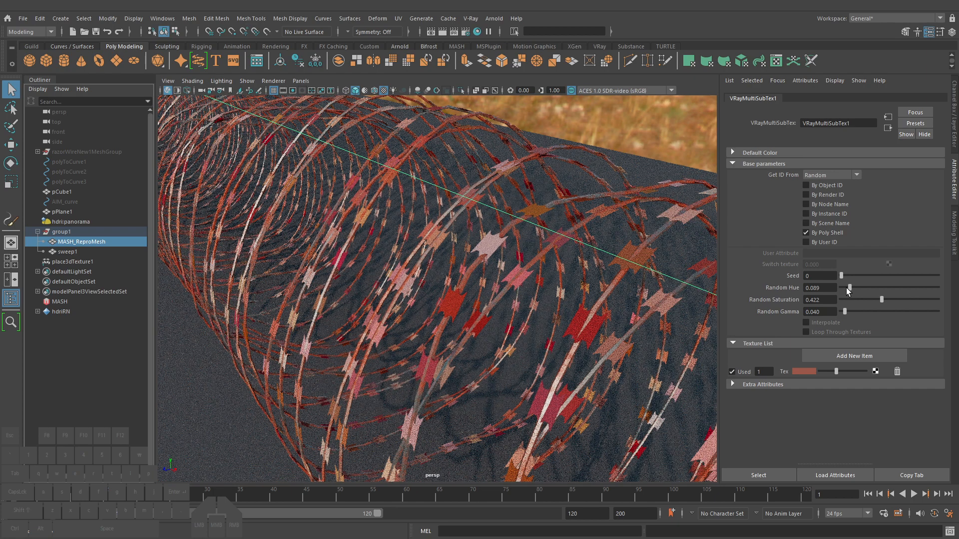
left_click_drag(846, 288, 847, 288)
right_click_drag(622, 327, 519, 335, "alt")
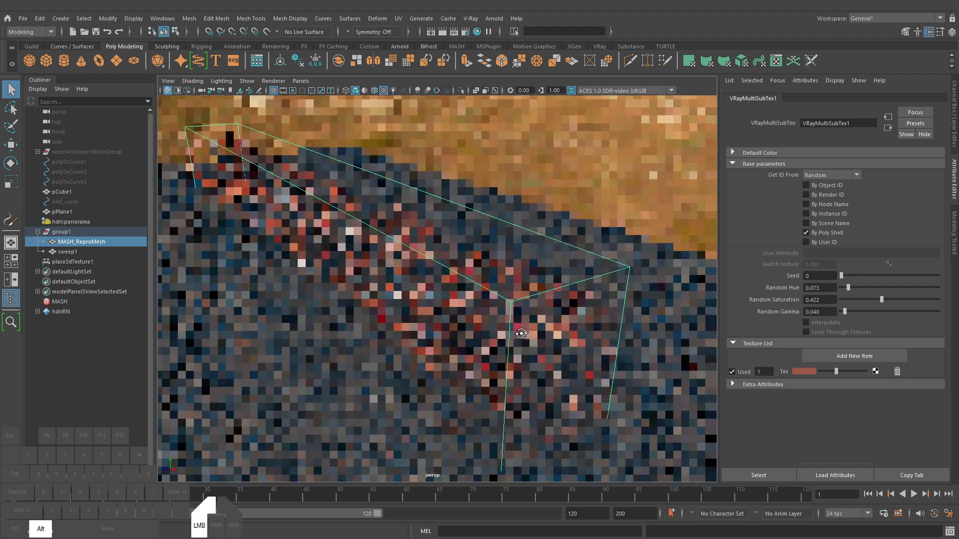
left_click_drag(520, 335, 581, 349, "alt")
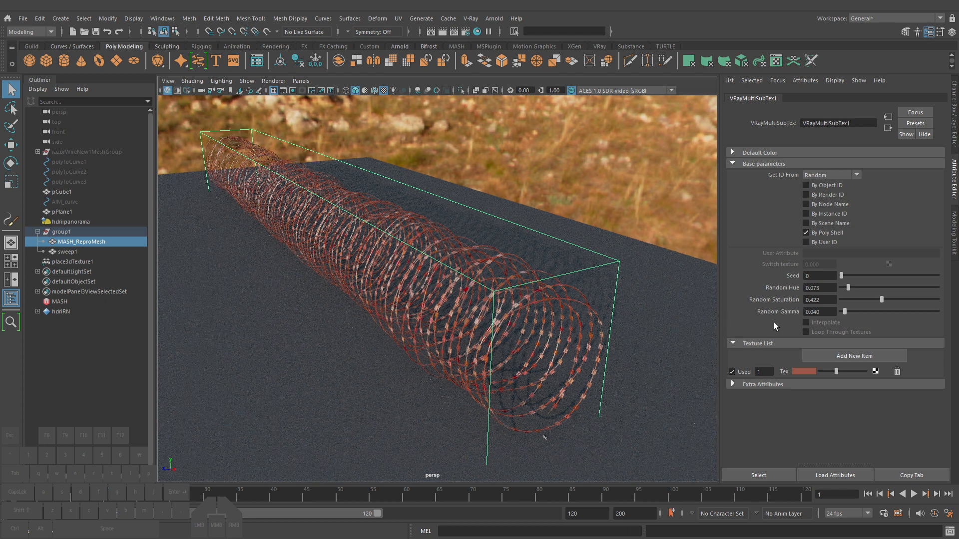
Connect solidFractal1 to the Blend Amount of the RUST1 coat in VRayBlendMtl2
left_click(887, 128)
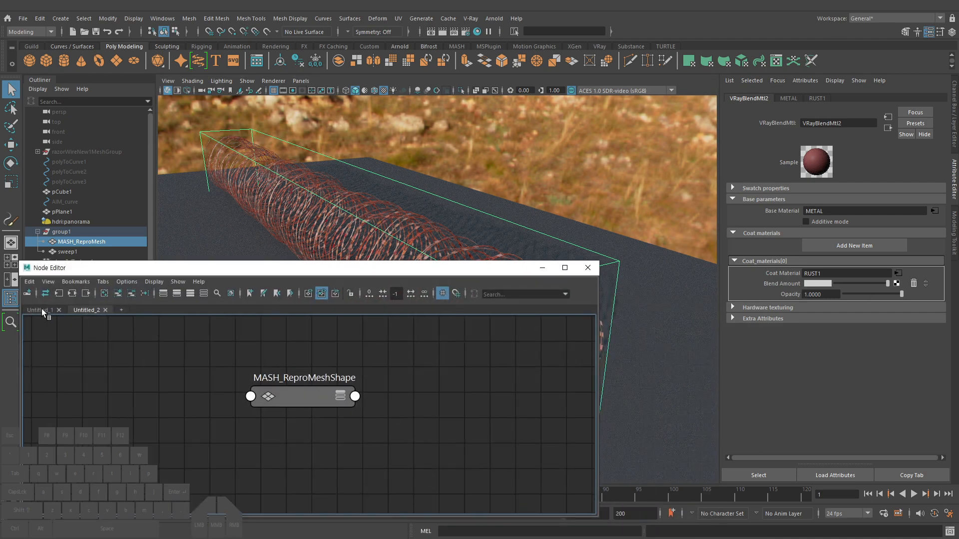
left_click(43, 311)
right_click_drag(372, 434, 395, 436, "alt")
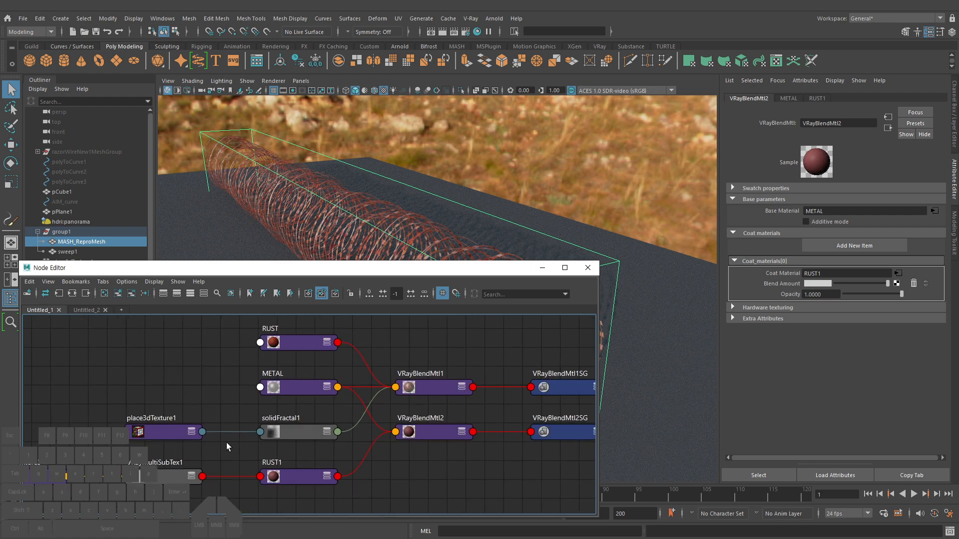
middle_click_drag(292, 438, 778, 287)
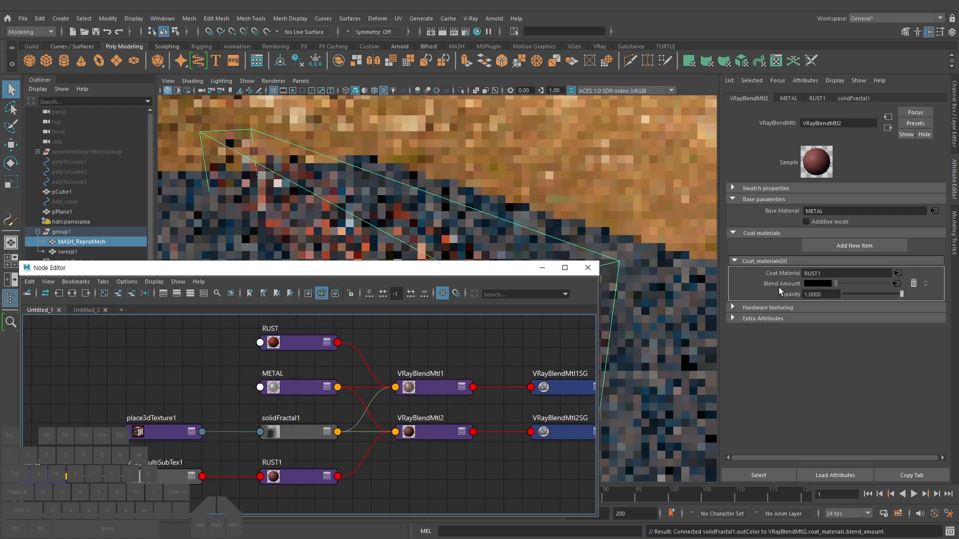
left_click(542, 268)
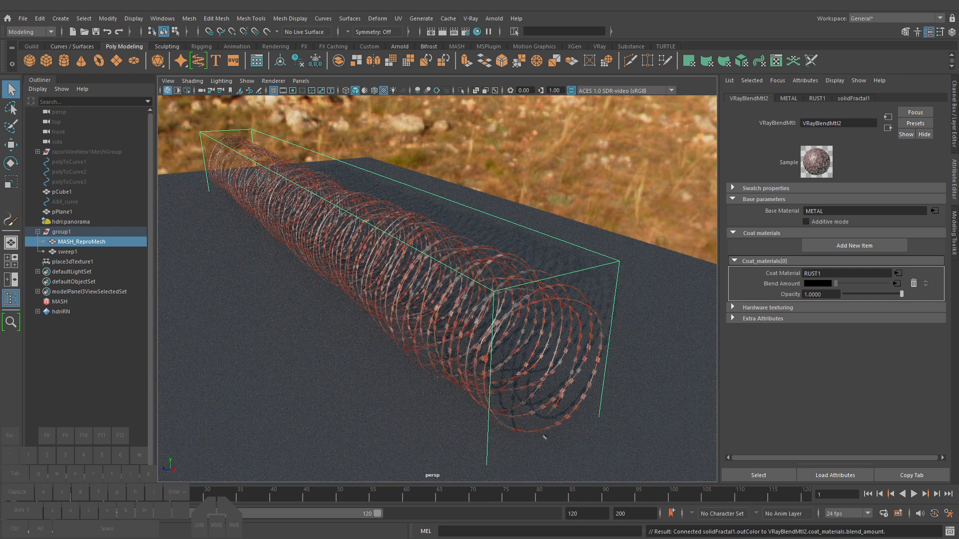
Create a remapHsv node in the shading graph near solidFractal1
left_click(545, 437)
right_click_drag(223, 431, 344, 433, "alt")
right_click_drag(400, 456, 337, 454, "alt")
left_click(199, 438)
middle_click_drag(395, 451, 222, 428, "alt")
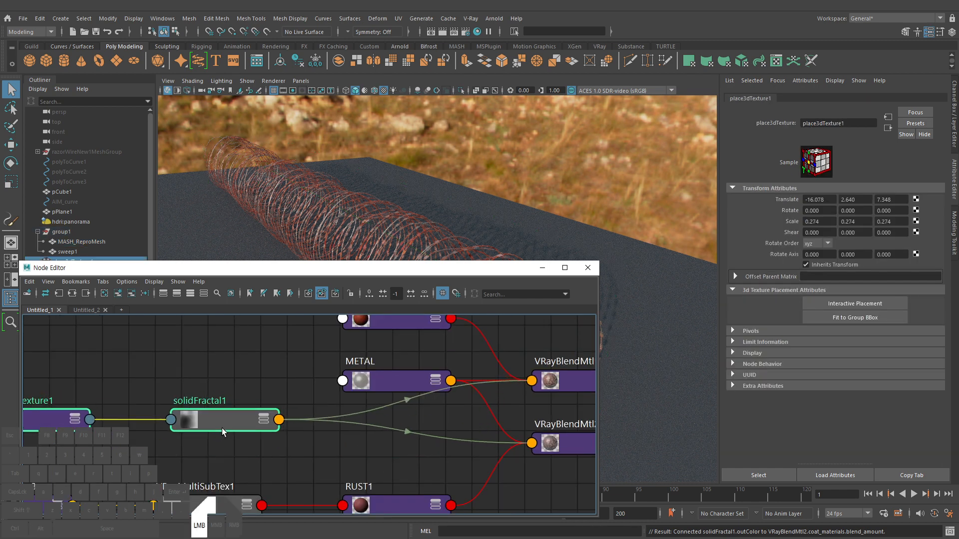
left_click(325, 450)
key("Tab")
type("reap")
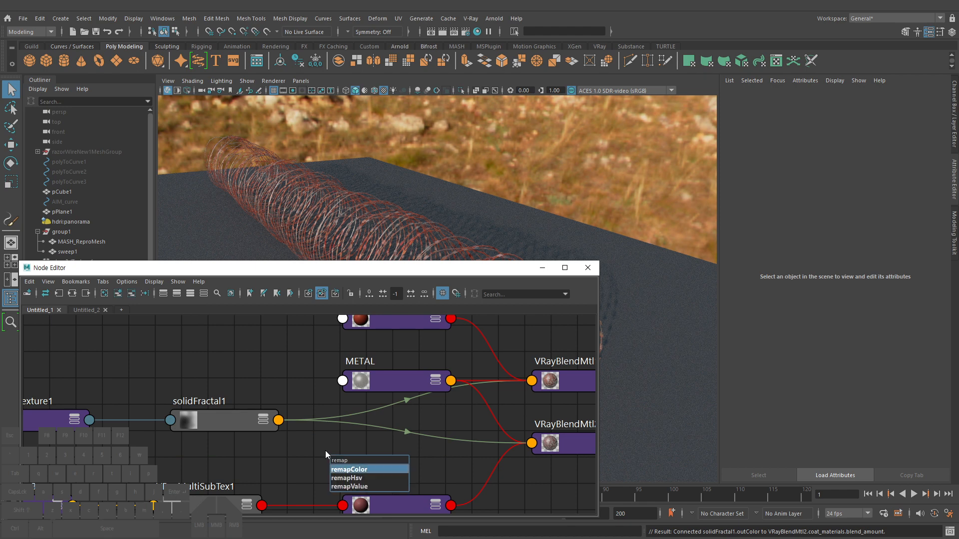
key("Down")
key("Down")
key("Down")
key("Down")
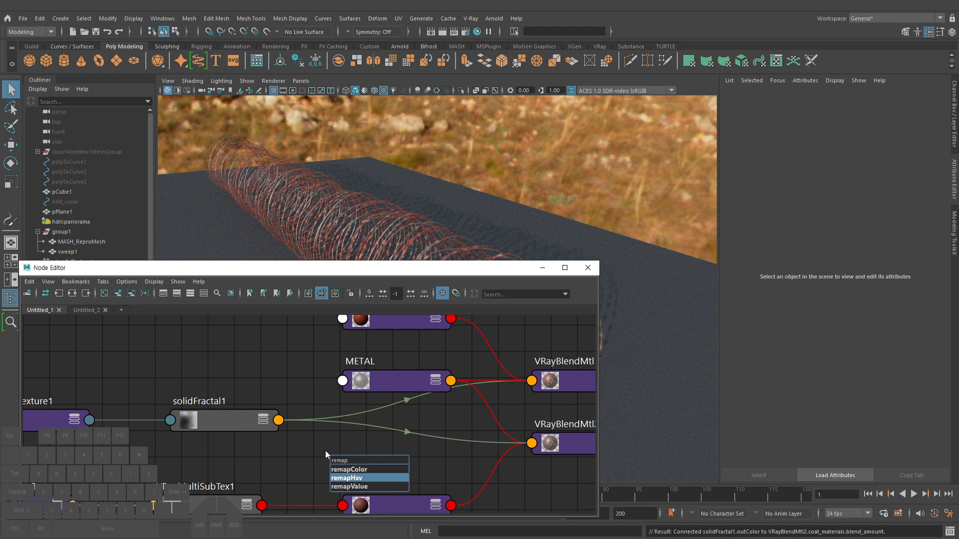
key("Return")
Move remapHsv1 next to solidFractal1 and connect solidFractal1 to its Color input
right_click_drag(419, 442, 240, 399, "alt")
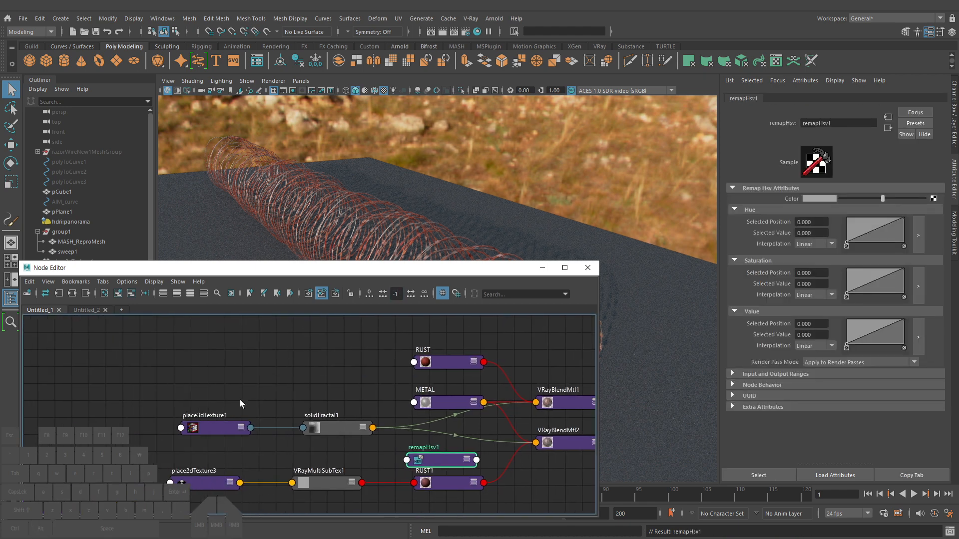
left_click_drag(240, 399, 268, 405)
left_click_drag(430, 461, 345, 381)
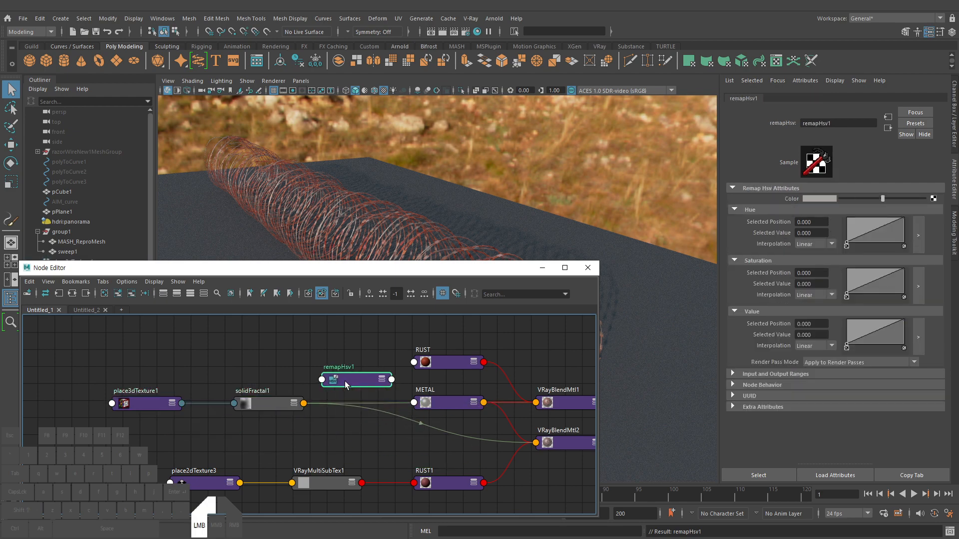
right_click_drag(345, 385, 427, 400, "alt")
middle_click_drag(205, 418, 777, 199)
scroll(475, 426, "down", 3)
middle_click_drag(478, 428, 283, 390, "alt")
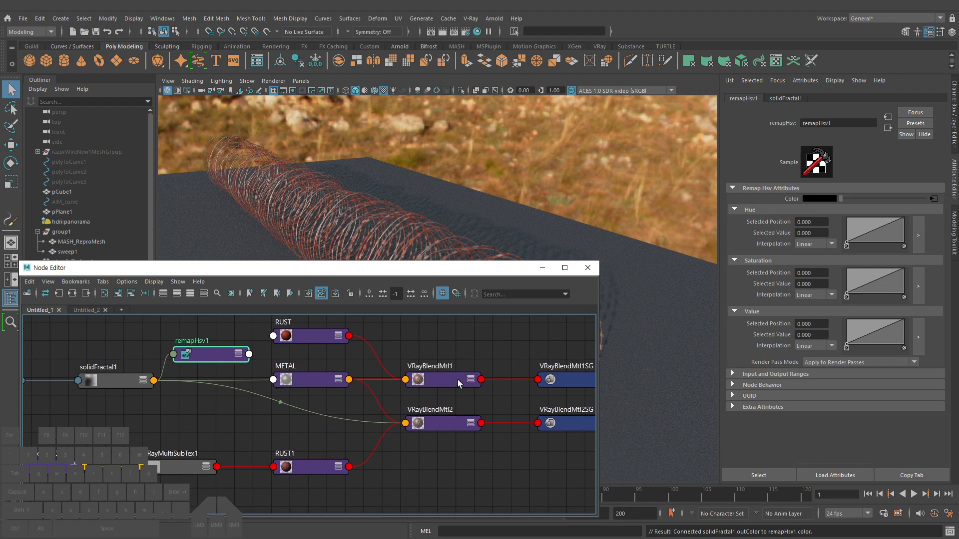
Connect remapHsv1 to the coat Blend Amount of both VRayBlendMtl1 and VRayBlendMtl2, and place it between the fractal and the blends
left_click(458, 385)
middle_click_drag(210, 356, 793, 283)
left_click(440, 423)
middle_click_drag(210, 355, 798, 283)
middle_click_drag(316, 420, 394, 446, "alt")
left_click_drag(291, 385, 334, 434)
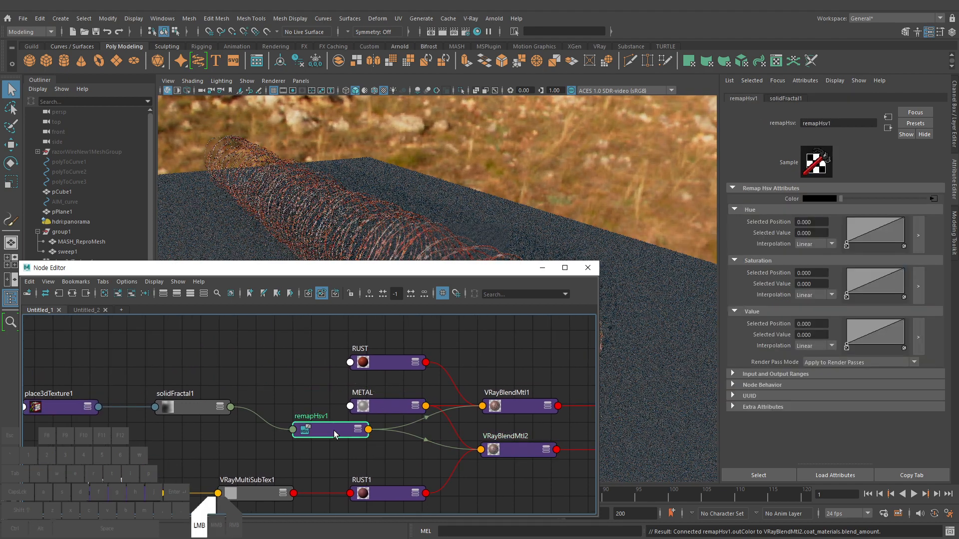
right_click_drag(334, 434, 405, 451, "alt")
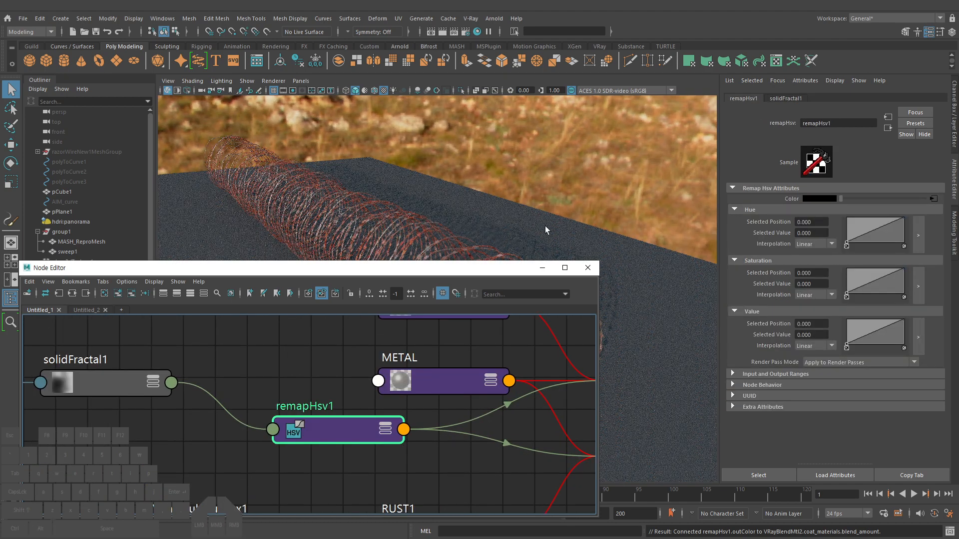
right_click_drag(462, 223, 549, 210, "alt")
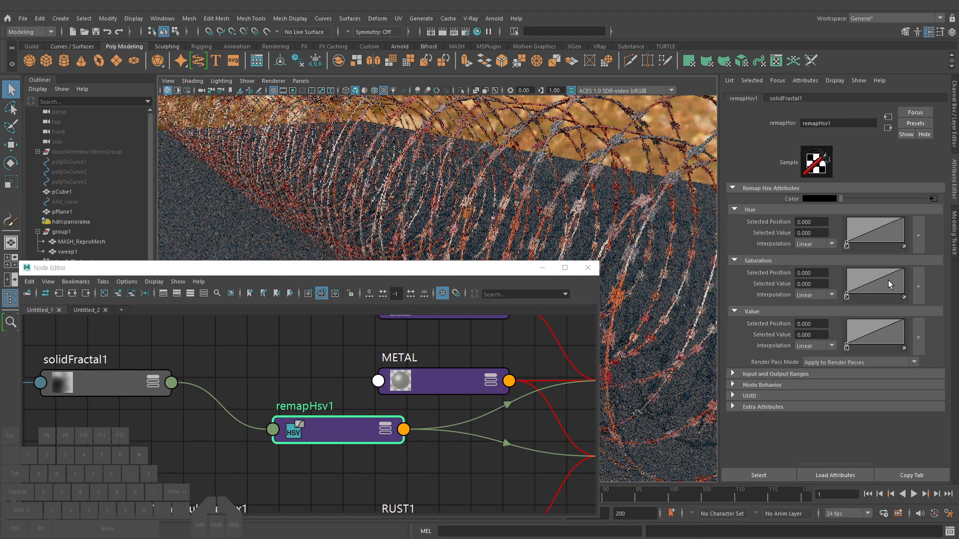
left_click(859, 271)
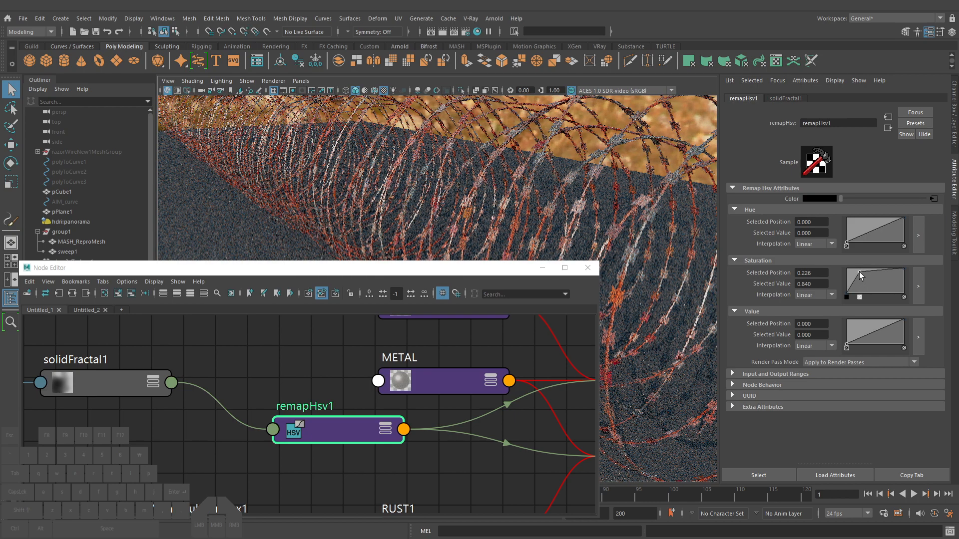
left_click(860, 297)
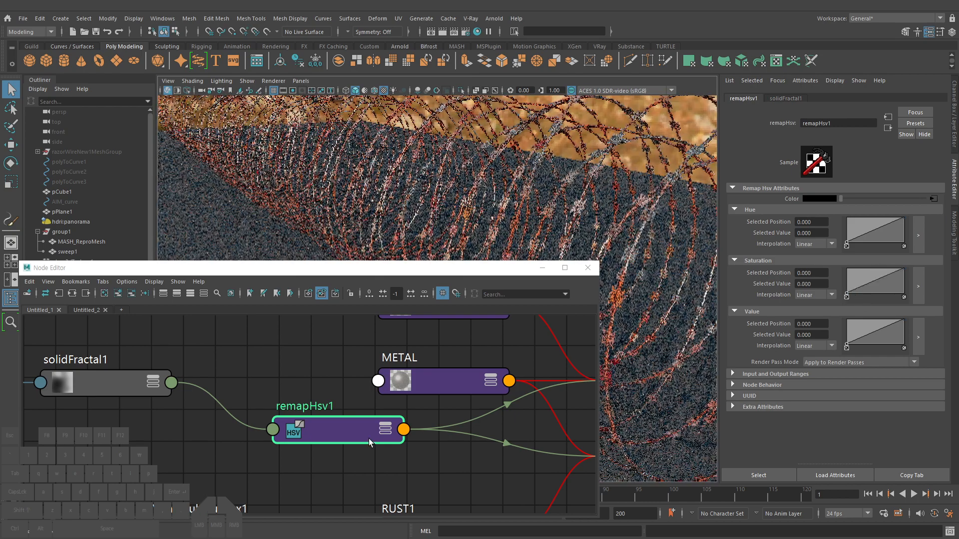
Add a point to the remapHsv1 Value curve at position 0.800 with value 0.240, and move the Node Editor clear of the wire
left_click_drag(91, 378, 102, 389)
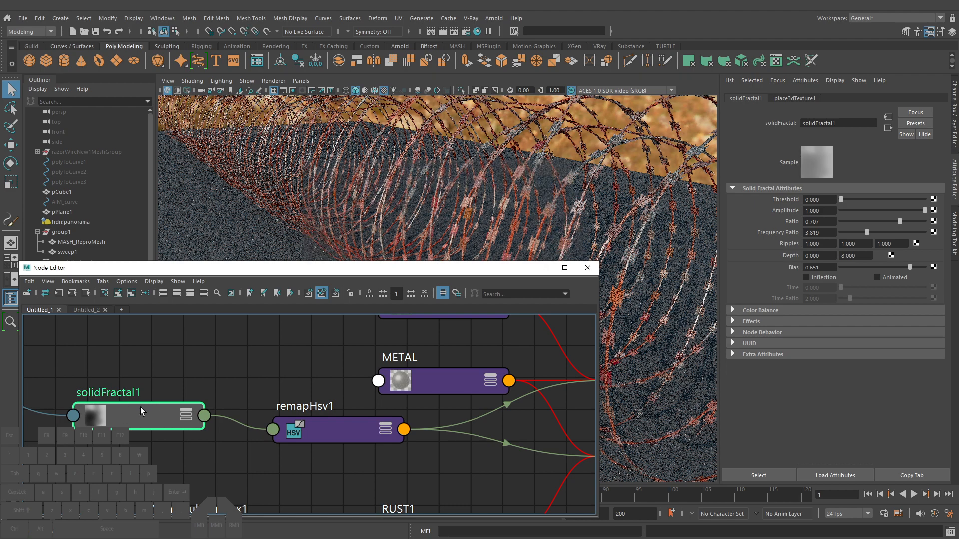
left_click(316, 430)
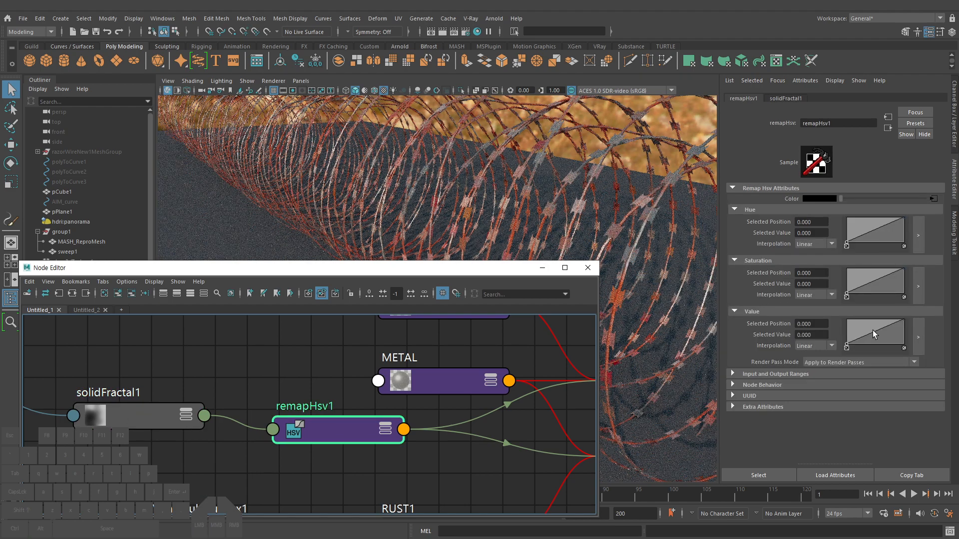
left_click_drag(873, 333, 891, 338)
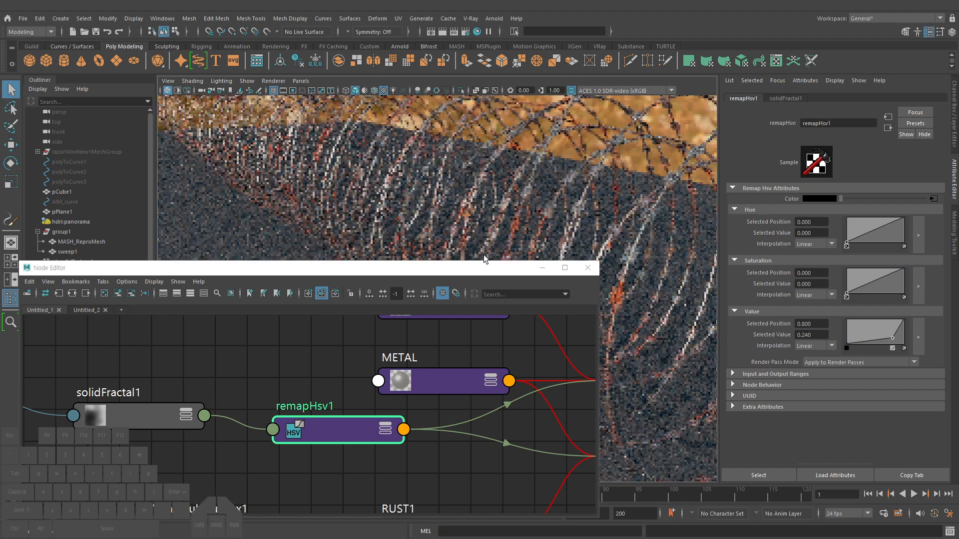
left_click_drag(484, 269, 552, 428)
right_click_drag(579, 280, 532, 295, "alt")
left_click_drag(530, 296, 562, 300, "alt")
right_click_drag(562, 299, 621, 304, "alt")
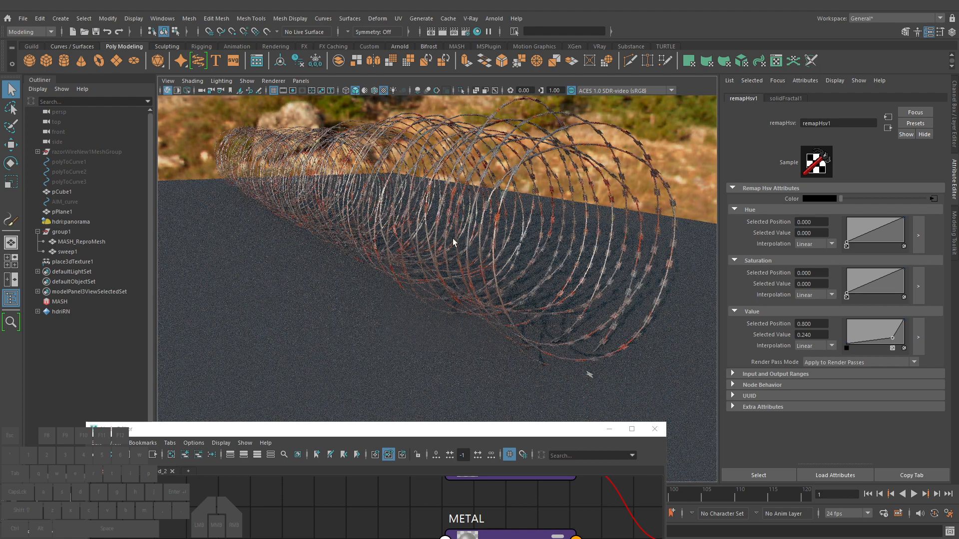
Make the hdri:panorama dome light invisible in its light options
left_click(65, 223)
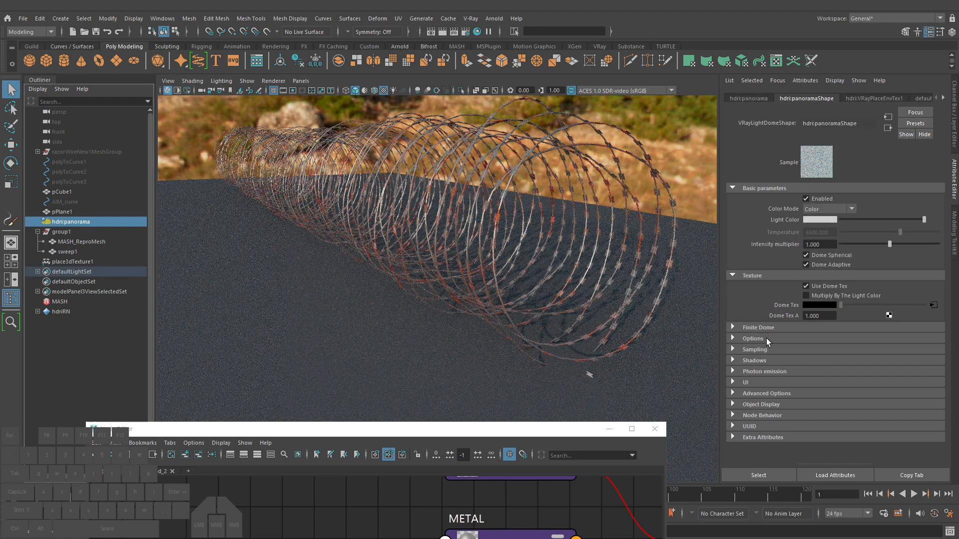
left_click(754, 339)
left_click(810, 348)
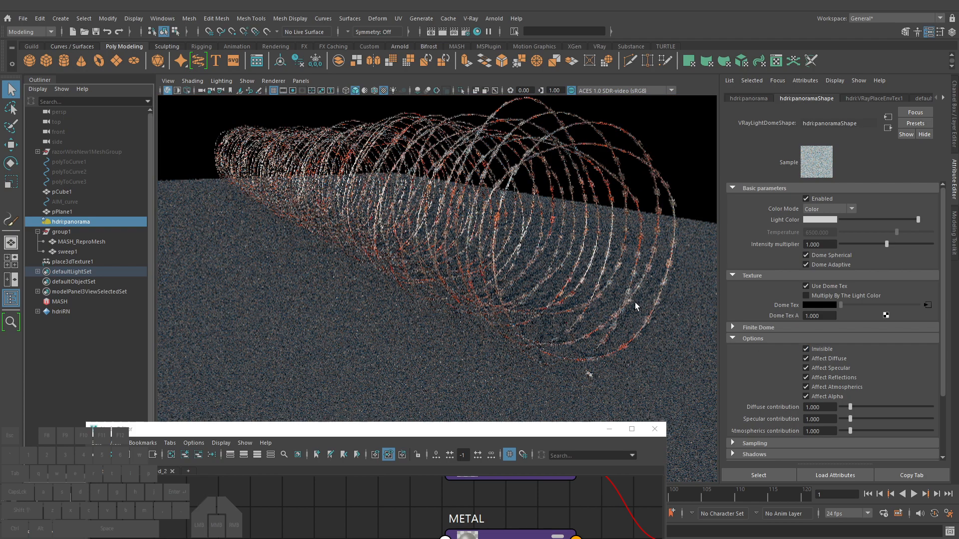
Hide the ground plane pPlane1 so only the razor wire renders
left_click(302, 318)
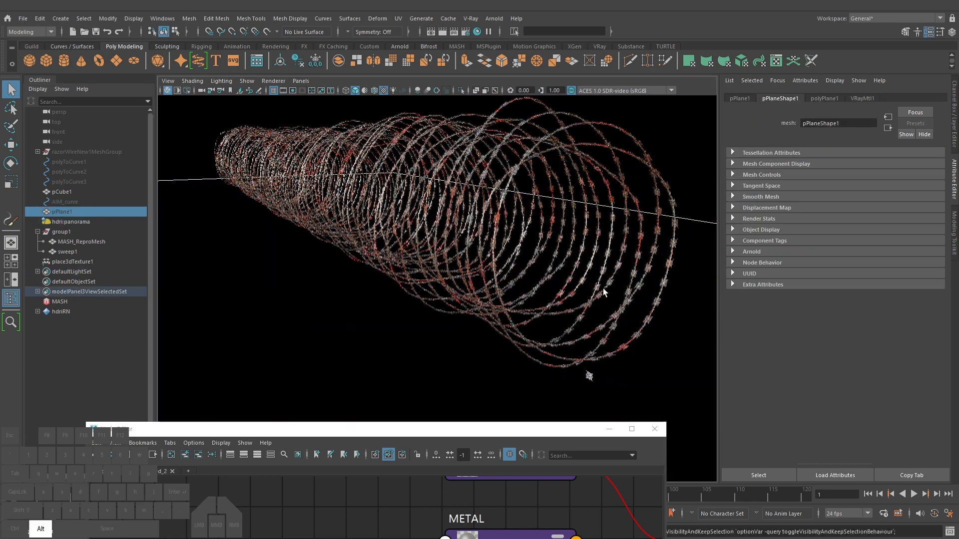
left_click_drag(601, 293, 601, 312, "alt")
right_click_drag(601, 312, 742, 325, "alt")
middle_click_drag(529, 195, 503, 247, "alt")
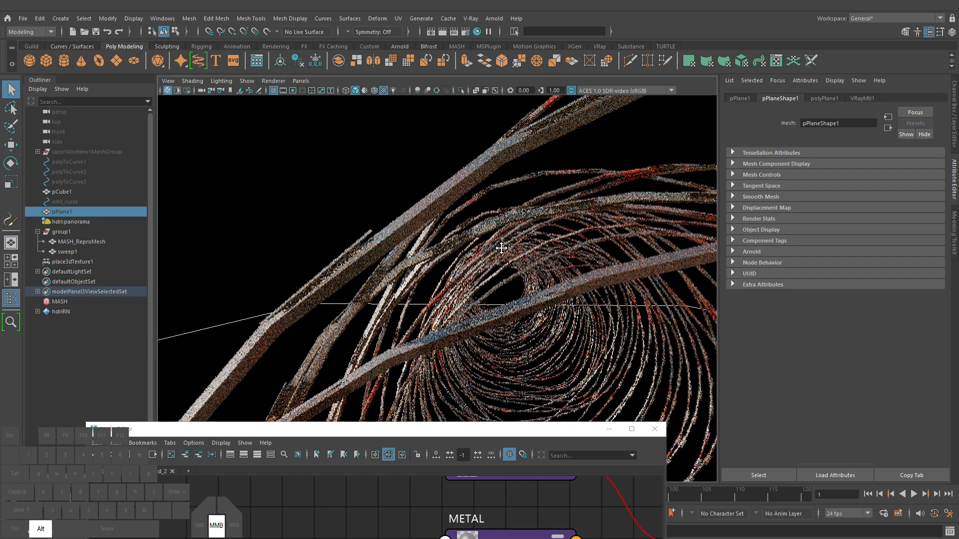
right_click_drag(503, 247, 372, 234, "alt")
left_click_drag(458, 278, 458, 266, "alt")
right_click_drag(458, 265, 520, 299, "alt")
key("ctrl+h")
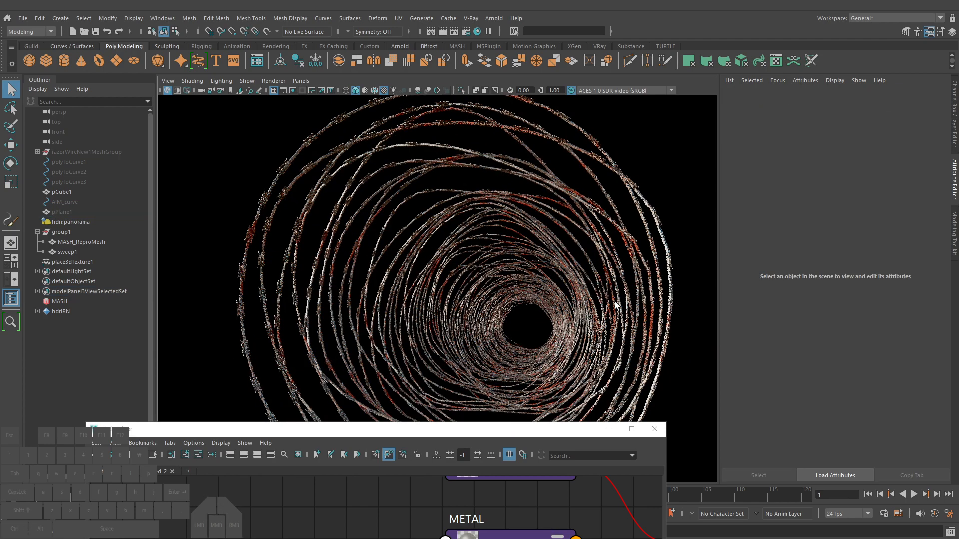
Set the barb source mesh pCube1 to a scale of 0.3 on X, Y and Z
left_click_drag(617, 276, 520, 268, "alt")
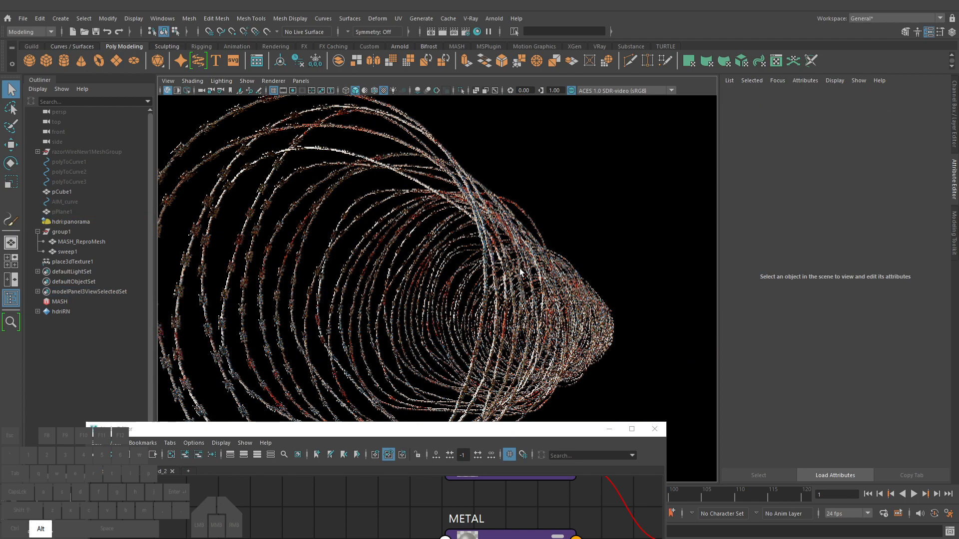
middle_click_drag(519, 269, 568, 282, "alt")
right_click_drag(524, 275, 554, 277, "alt")
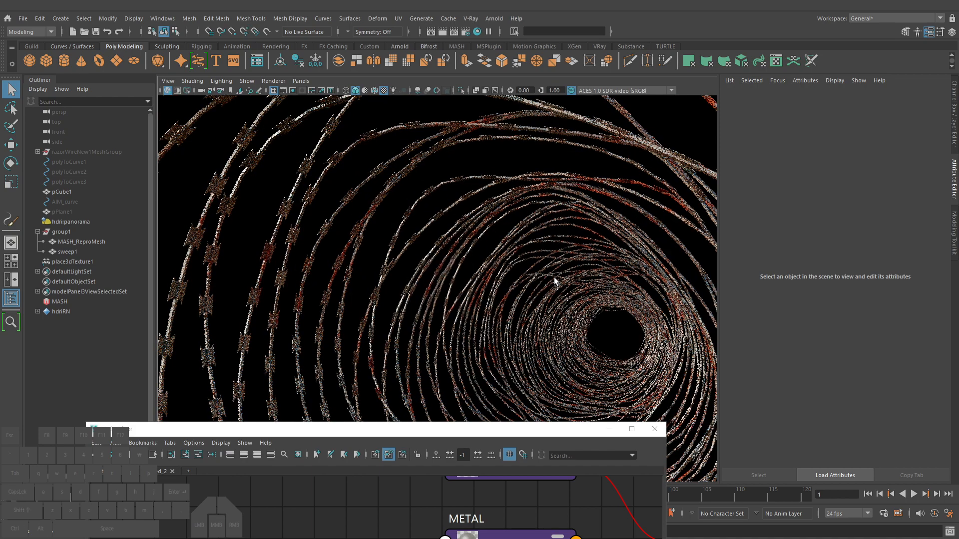
left_click_drag(633, 292, 543, 299, "alt")
right_click_drag(542, 303, 494, 301, "alt")
left_click_drag(495, 302, 618, 321, "alt")
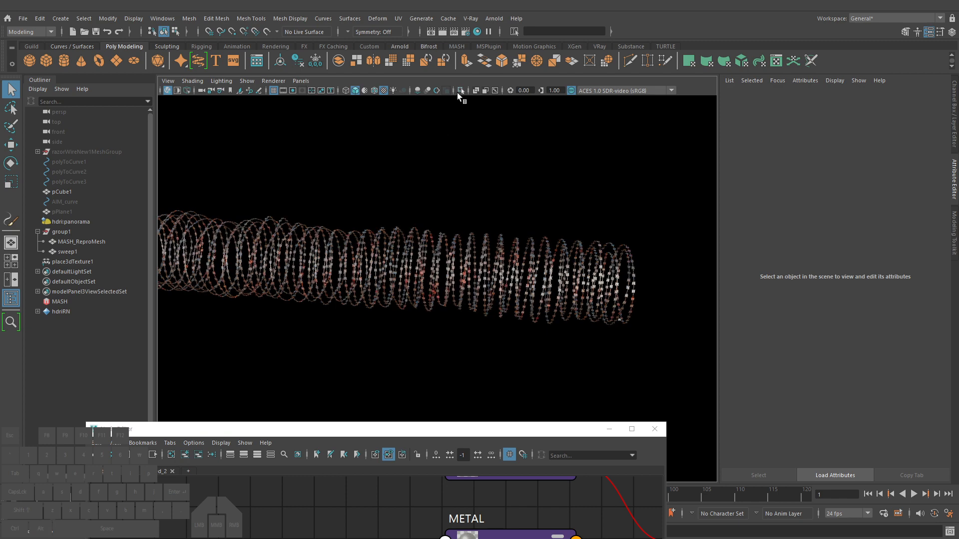
left_click(69, 191)
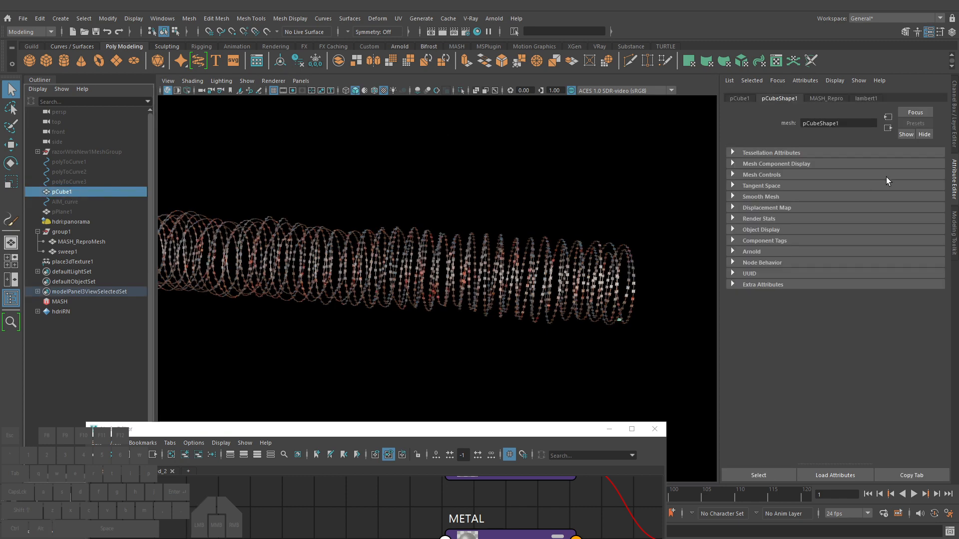
left_click(953, 143)
left_click_drag(928, 157, 939, 171)
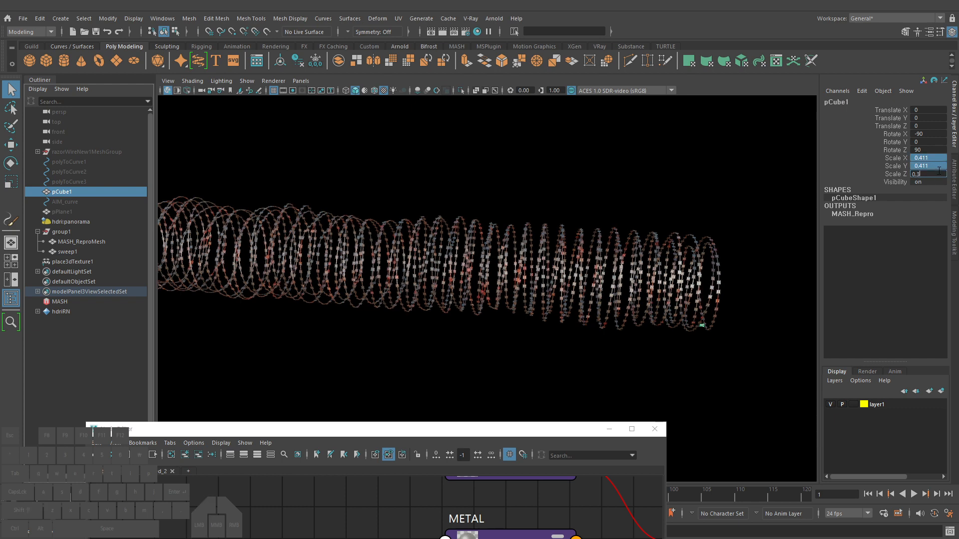
key("Return")
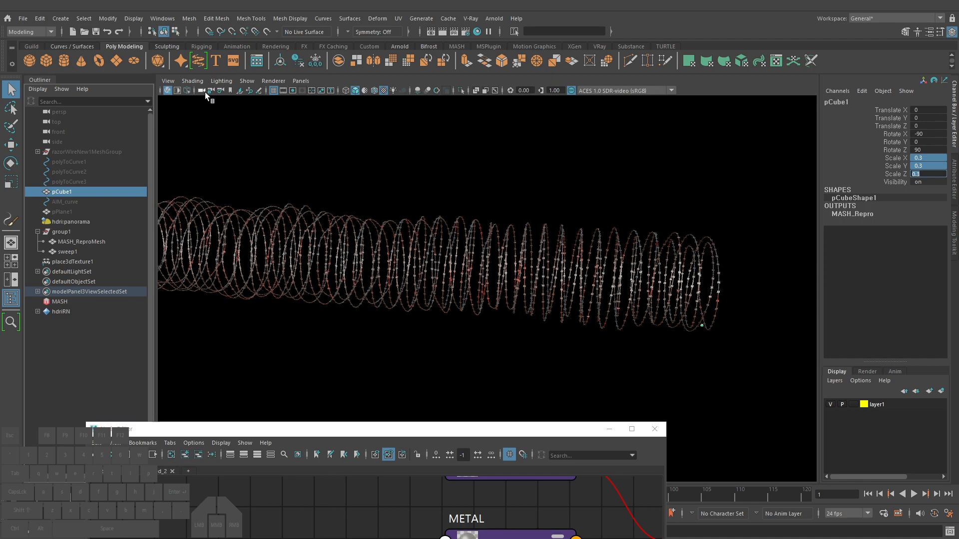
Stop the V-Ray viewport render and show the ground plane pPlane1 again
left_click(168, 91)
left_click_drag(471, 284, 433, 274, "alt")
right_click_drag(433, 274, 607, 300, "alt")
left_click_drag(607, 300, 579, 306, "alt")
left_click(63, 210)
key("shift+h")
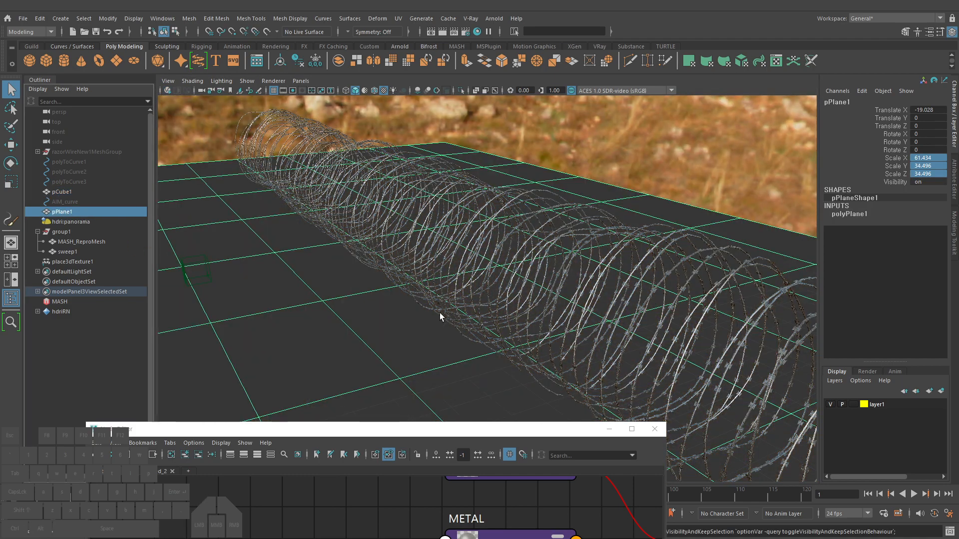
Remove the modelPanel3ViewSelectedSet node from the Node Editor graph
left_click_drag(497, 322, 519, 325, "alt")
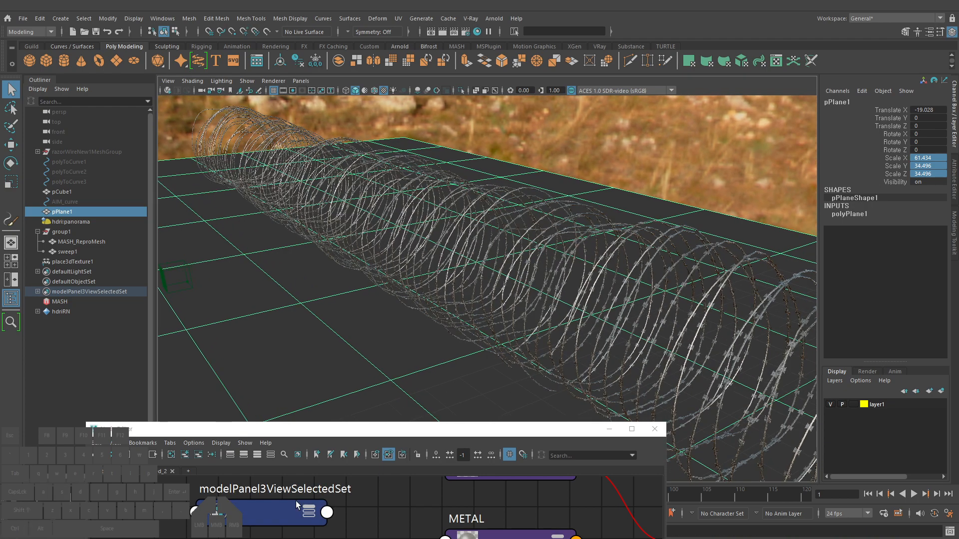
left_click(296, 502)
left_click(198, 454)
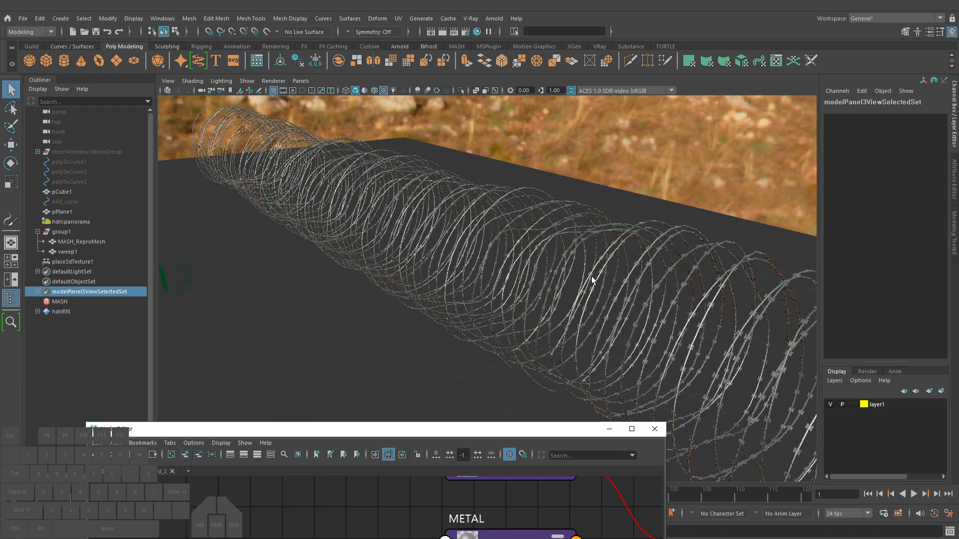
right_click_drag(635, 280, 540, 280, "alt")
left_click_drag(539, 280, 644, 290, "alt")
right_click_drag(644, 290, 501, 272, "alt")
left_click_drag(500, 272, 468, 267, "alt")
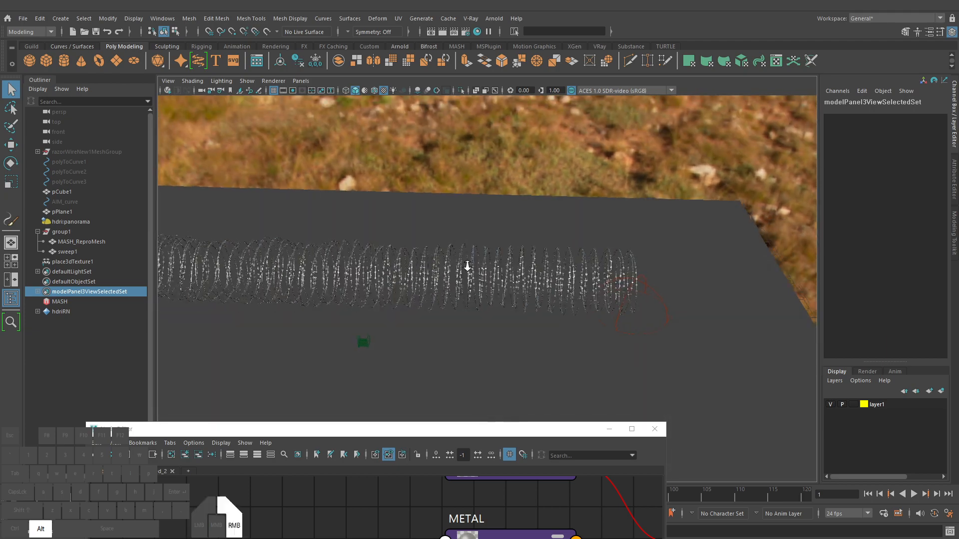
Examine the barbed wire coil from several angles, picking sweep1 together with MASH_ReproMesh
middle_click_drag(468, 266, 565, 268, "alt")
left_click_drag(511, 262, 510, 275, "alt")
right_click_drag(510, 274, 503, 274, "alt")
middle_click_drag(503, 274, 608, 275, "alt")
left_click_drag(542, 263, 507, 245, "alt")
left_click(464, 257)
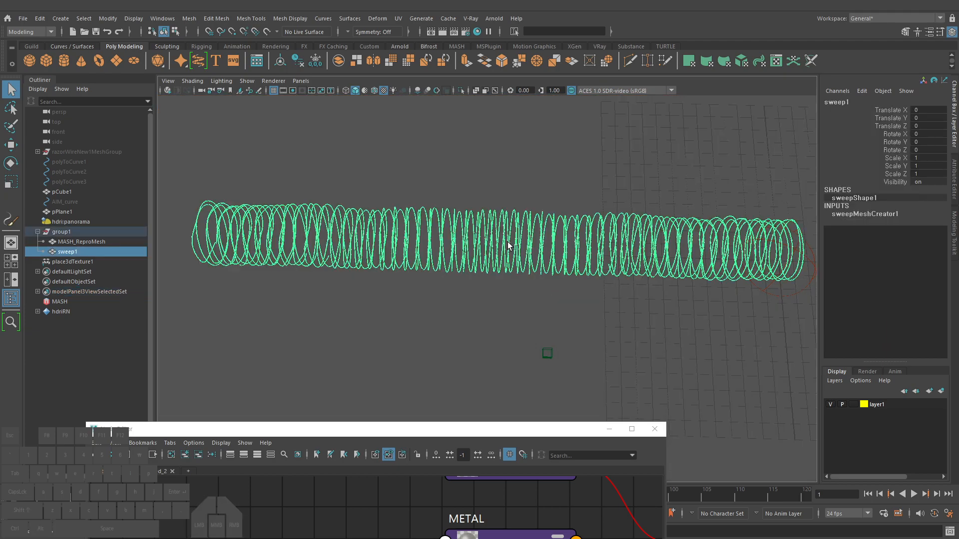
left_click(85, 245, "ctrl")
left_click_drag(551, 251, 545, 255, "alt")
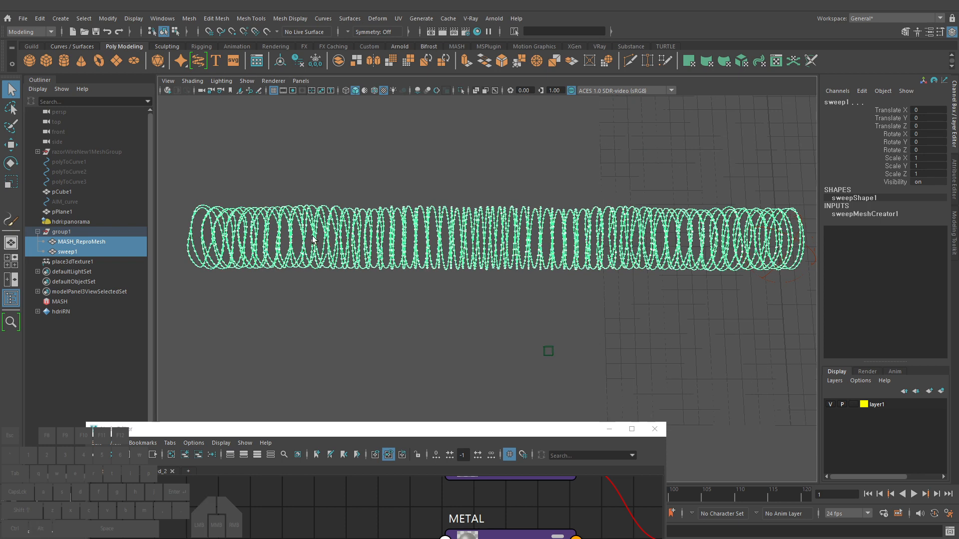
left_click(324, 174)
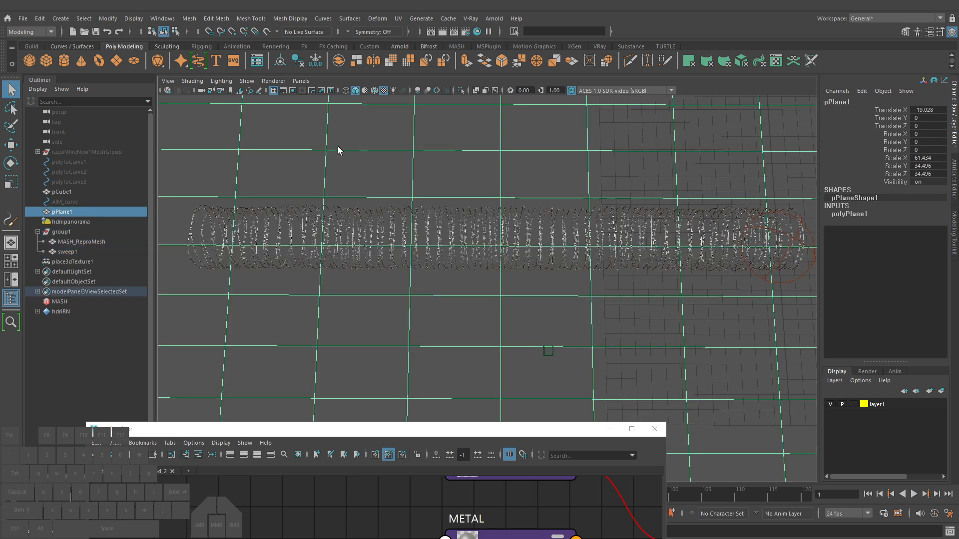
Show all four views with the coil framed in the top view, and start the CV Curve Tool with its settings reset
key("space")
scroll(345, 170, "down", 2, "alt")
middle_click_drag(294, 174, 435, 195, "alt")
middle_click_drag(371, 190, 337, 174, "alt")
left_click(60, 19)
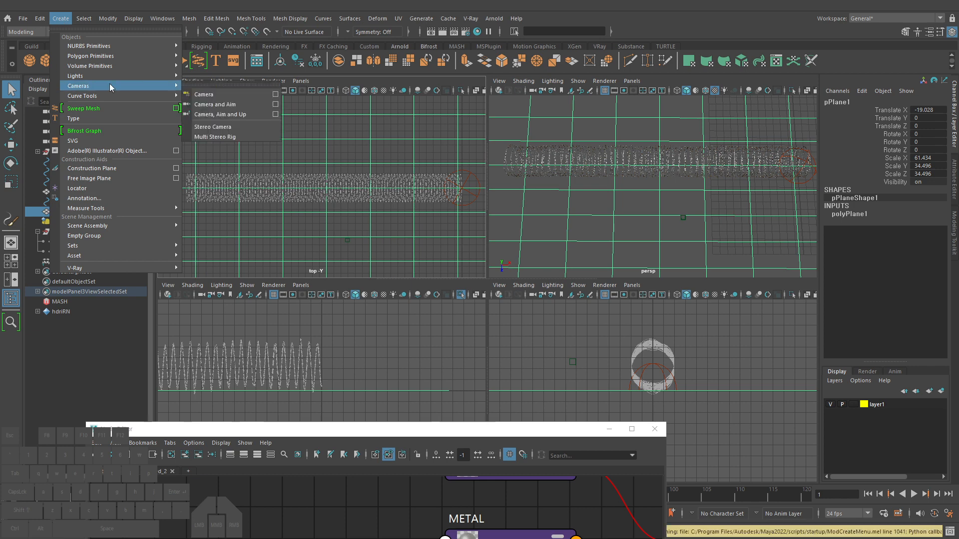
mouse_move(181, 98)
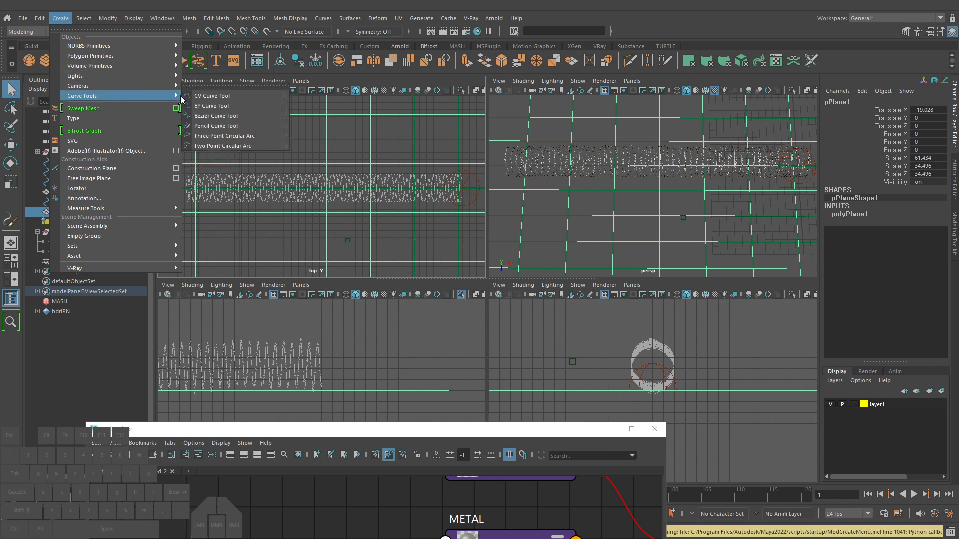
left_click(284, 96)
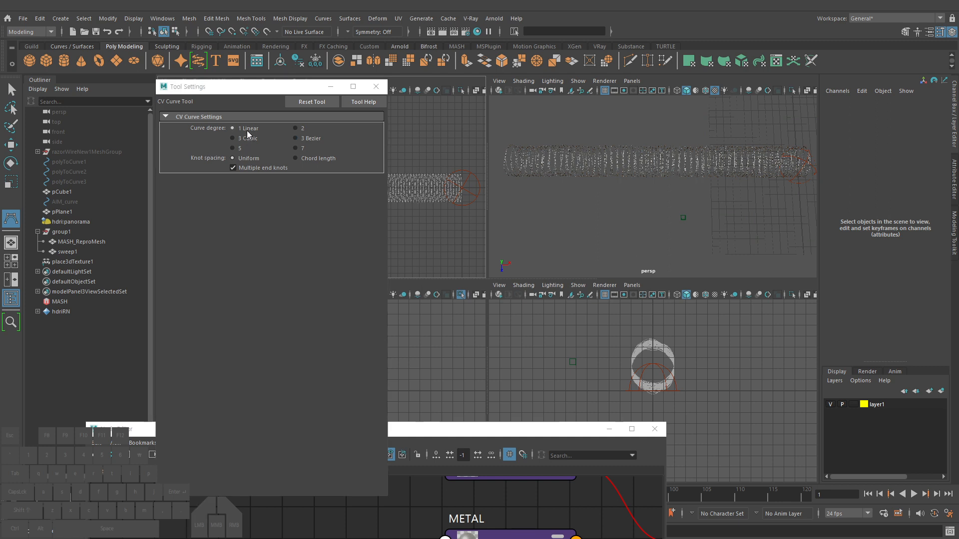
left_click(311, 102)
left_click(376, 86)
Draw a straight CV curve lengthwise through the middle of the coil in the top view, from one end to the other
left_click(468, 188)
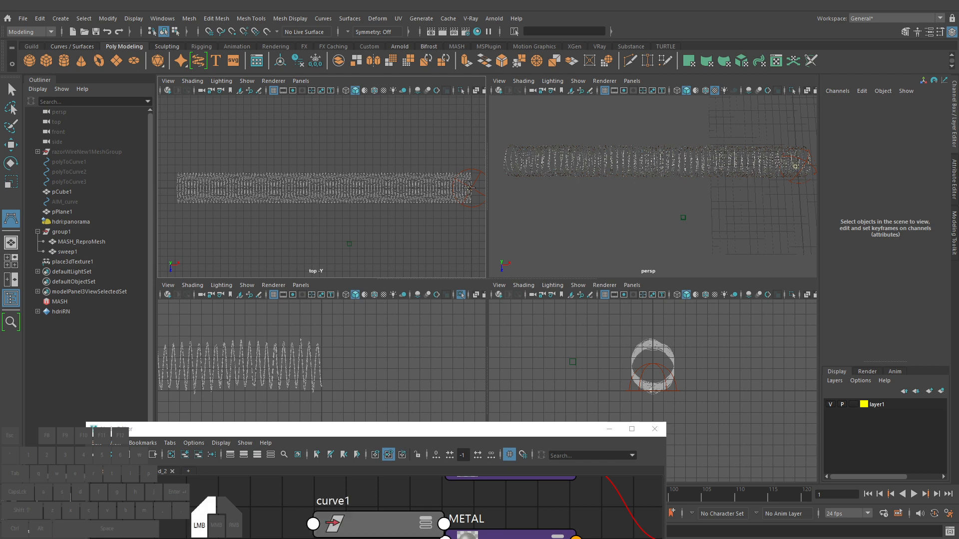
left_click(346, 190)
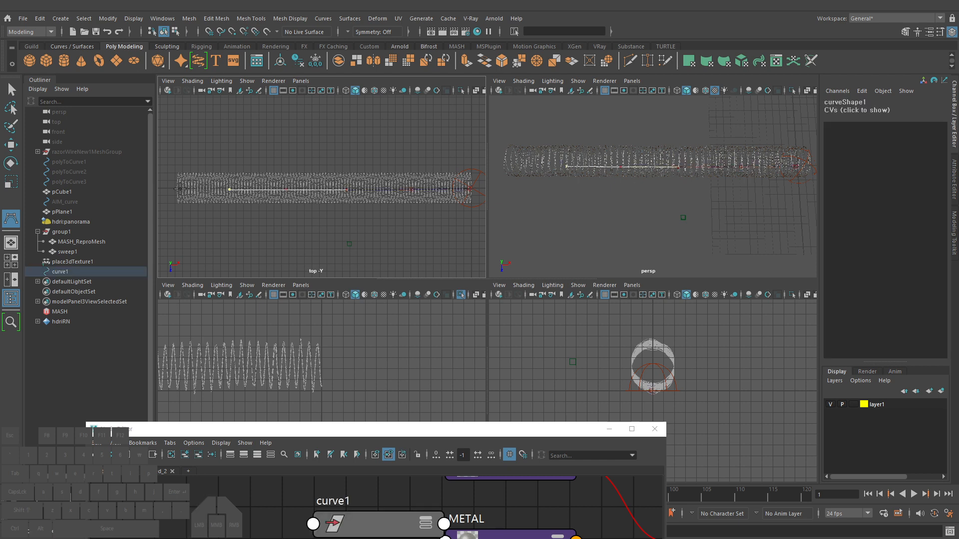
key("q")
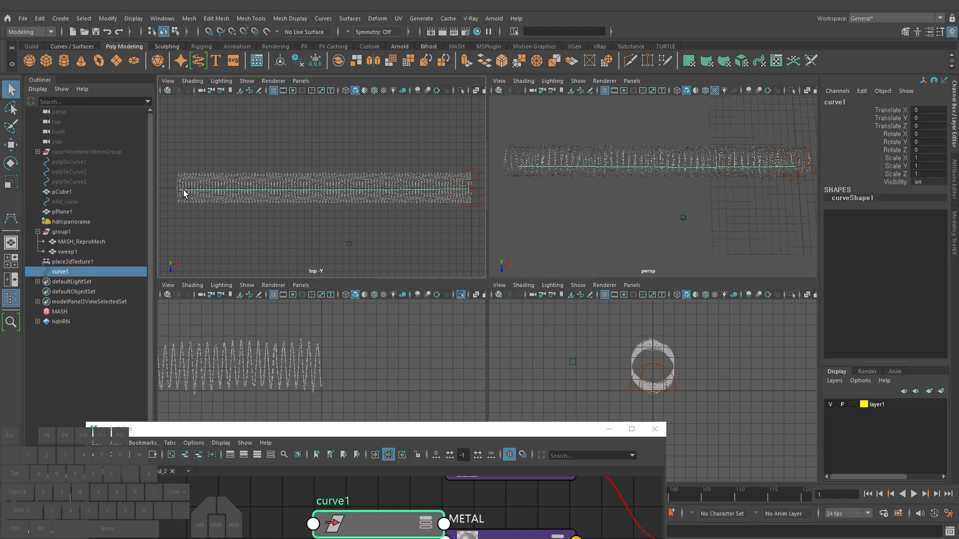
Move the new curve onto the coil's central axis, at about 2.207 in Translate Y and -0.131 in Translate Z
key("f")
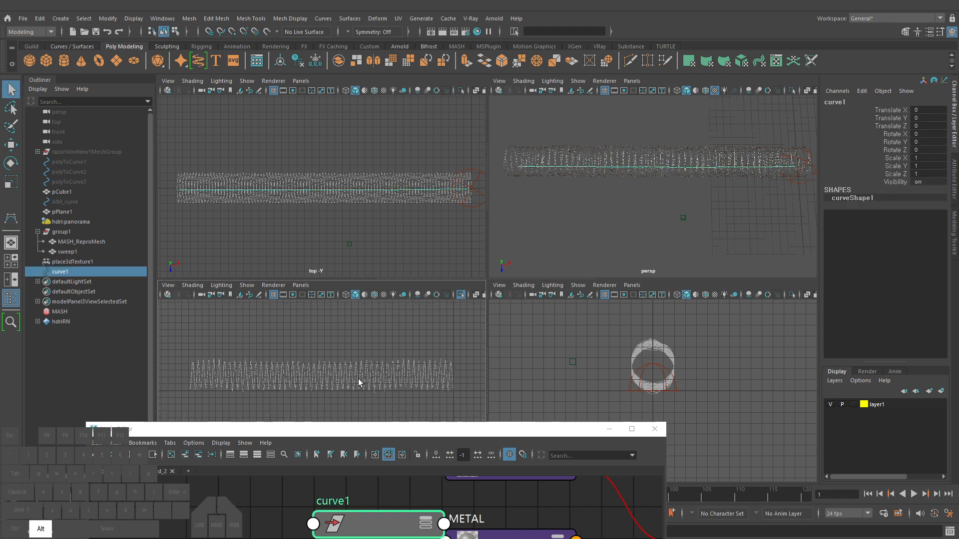
key("w")
key("ctrl+1")
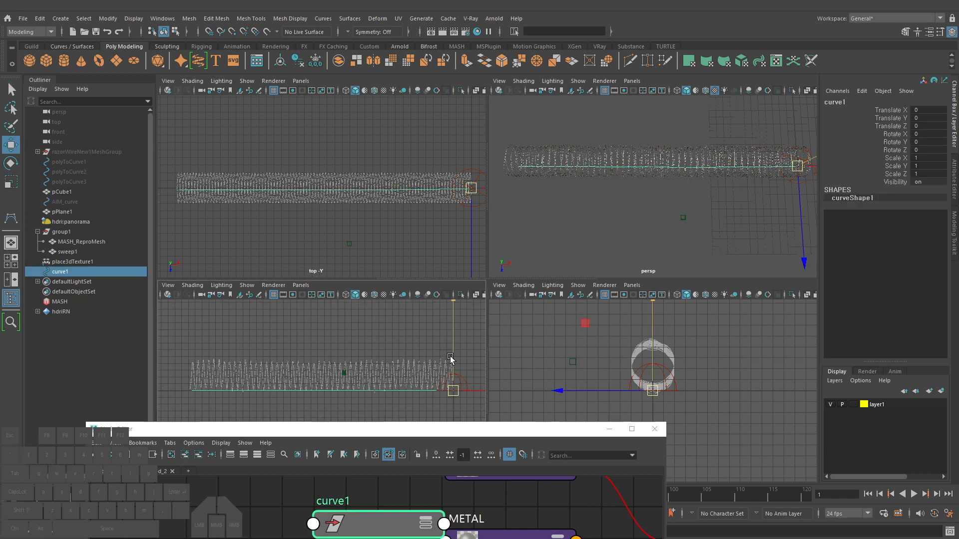
left_click_drag(450, 358, 453, 341)
key("q")
key("w")
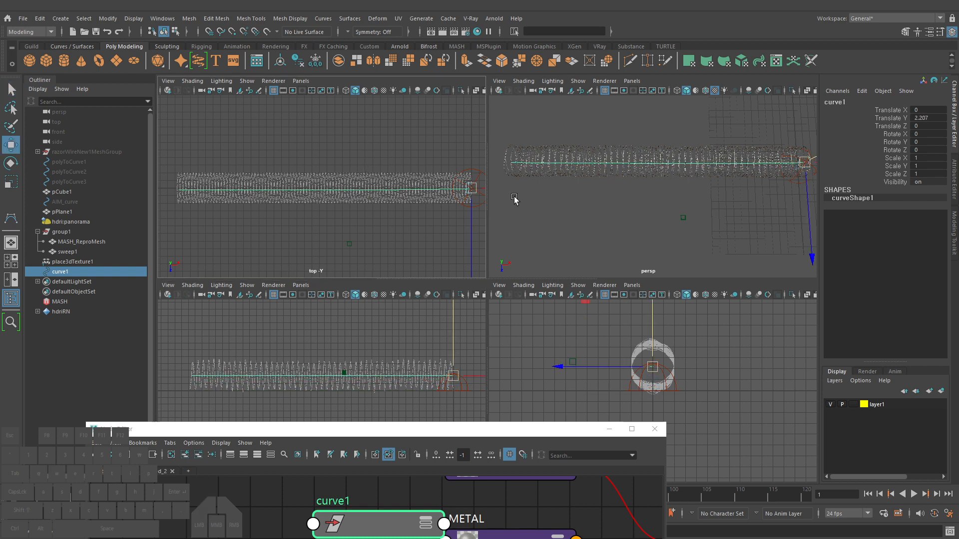
left_click_drag(472, 224, 473, 222)
key("q")
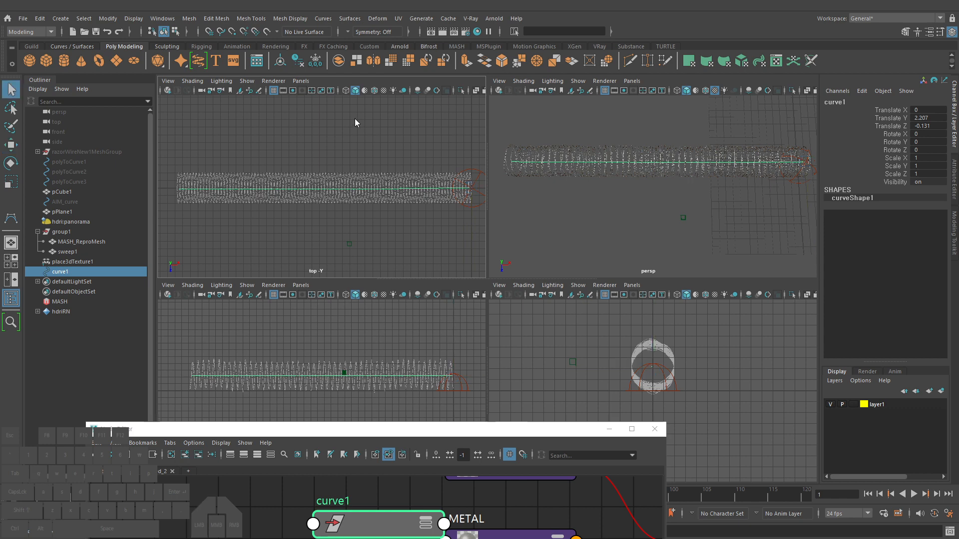
right_click_drag(354, 118, 320, 121)
key("ctrl+z")
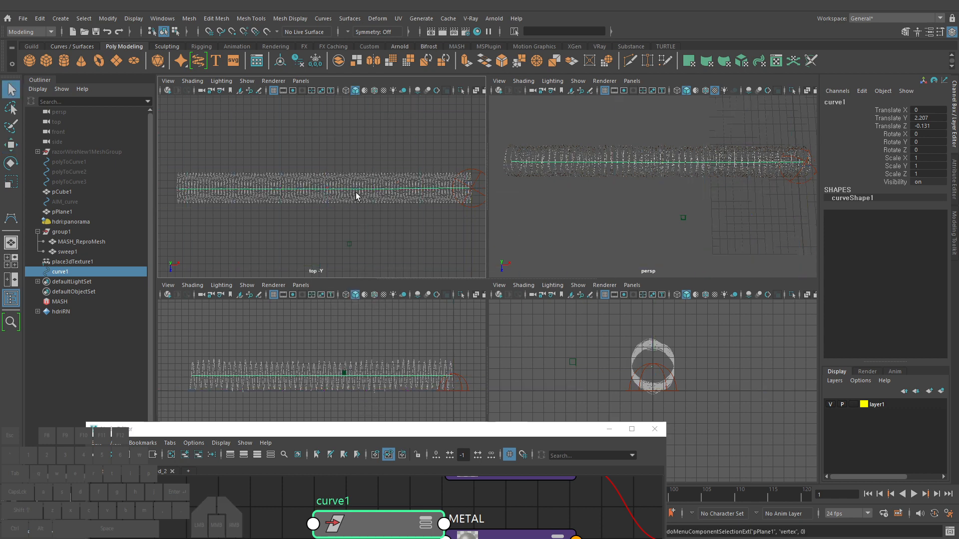
key("F8")
key("F8")
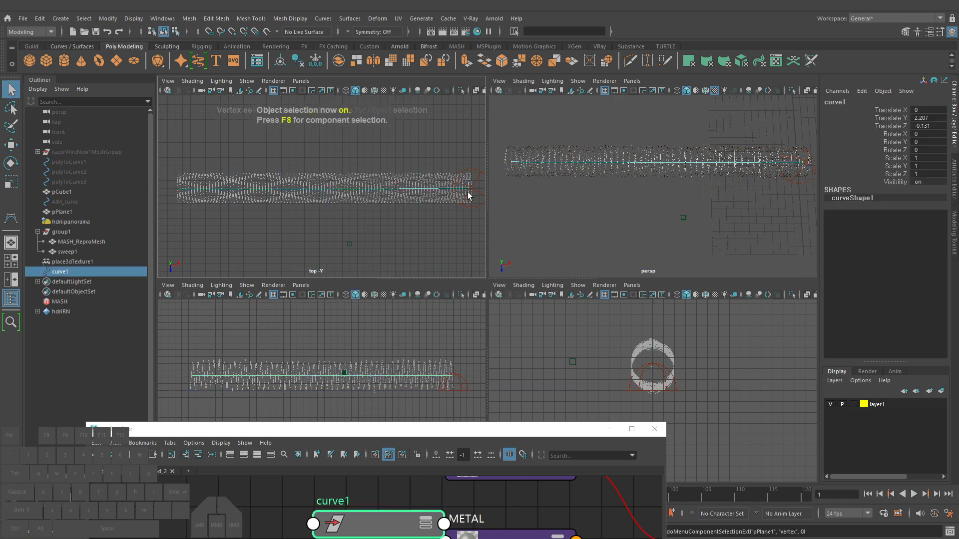
right_click(569, 197)
right_click_drag(569, 197, 538, 204)
key("F8")
left_click_drag(581, 202, 519, 157, "alt")
right_click_drag(520, 156, 494, 151)
left_click_drag(600, 187, 669, 232)
key("w")
key("q")
key("F8")
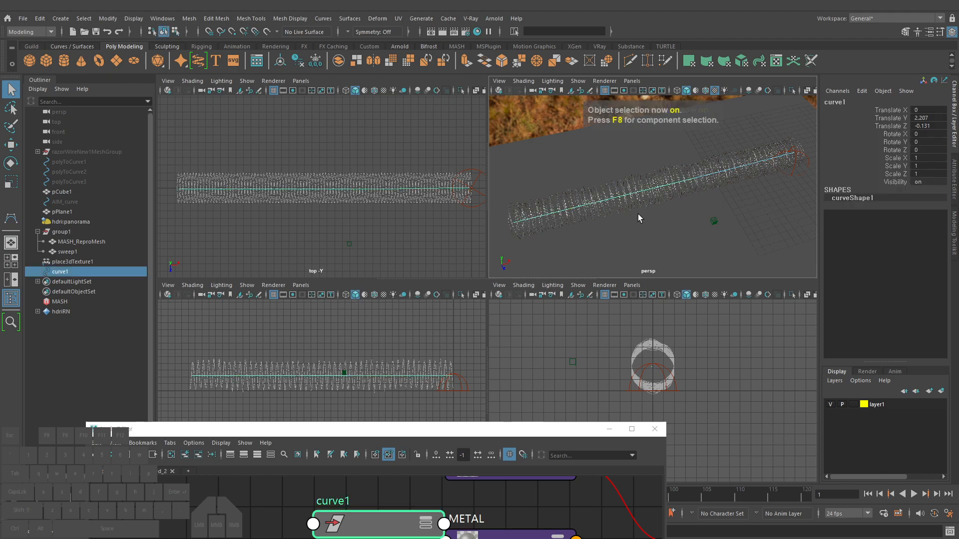
Isolate curve1, MASH_ReproMesh and sweep1 in the full perspective view and clear the selection
key("space")
mouse_move(501, 276)
left_mouse_down("alt")
mouse_move(535, 275)
mouse_move(533, 230)
mouse_move(493, 261)
left_mouse_up("alt")
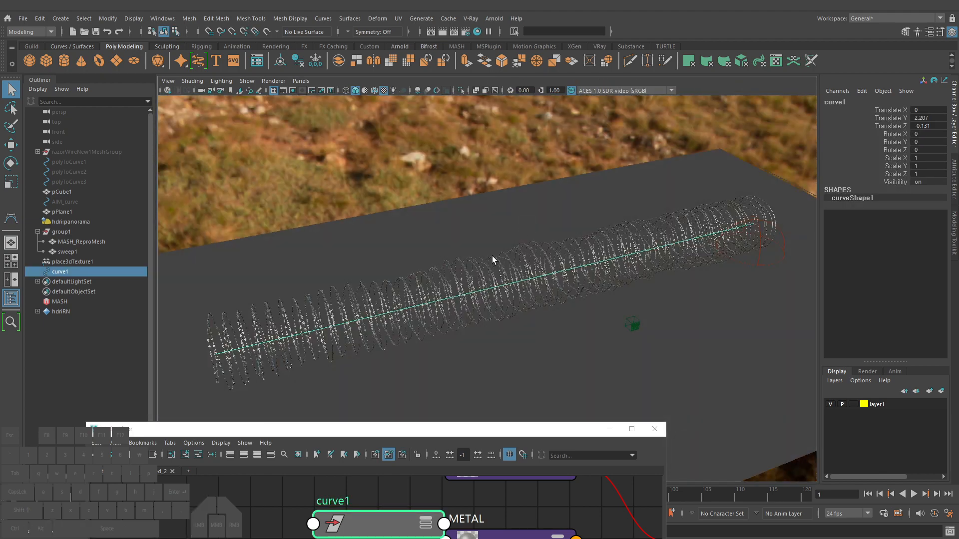
left_click(501, 263, "ctrl+shift")
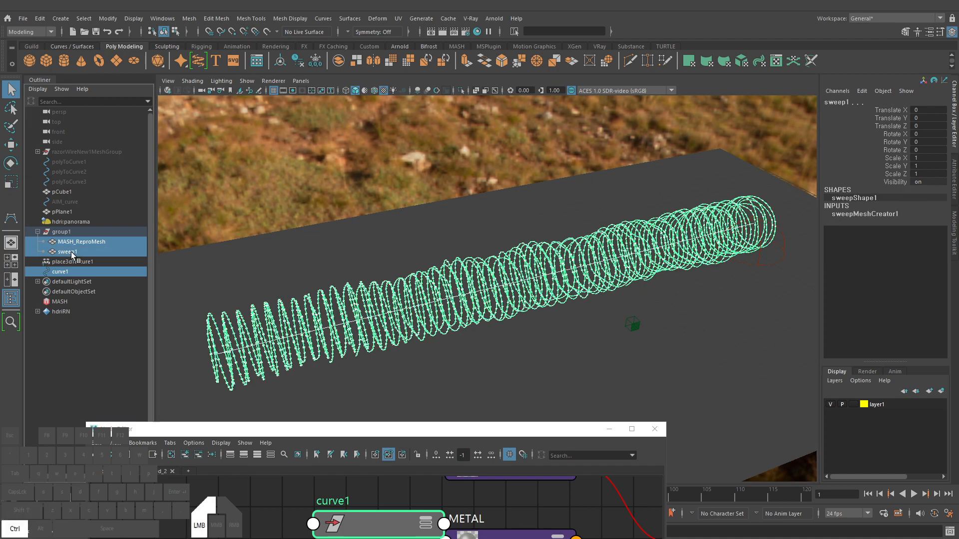
key("ctrl+1")
left_click_drag(545, 256, 574, 232, "alt")
middle_click_drag(473, 292, 509, 267, "alt")
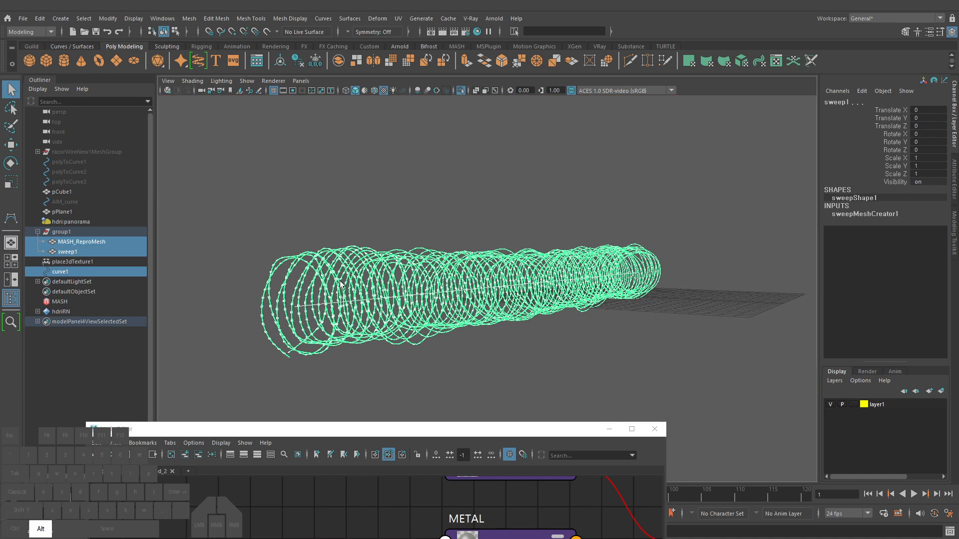
right_click_drag(439, 277, 485, 273, "alt")
middle_click_drag(452, 272, 542, 249, "alt")
right_click_drag(287, 204, 315, 204, "alt")
left_click(242, 163)
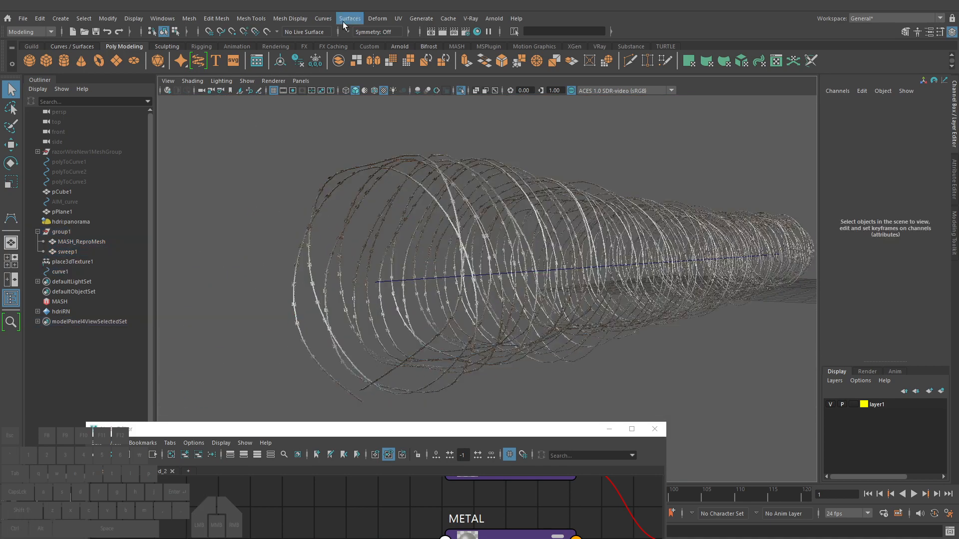
Apply a Wire deformer to the sweep1 mesh using the central curve1 as the wire
left_click(376, 19)
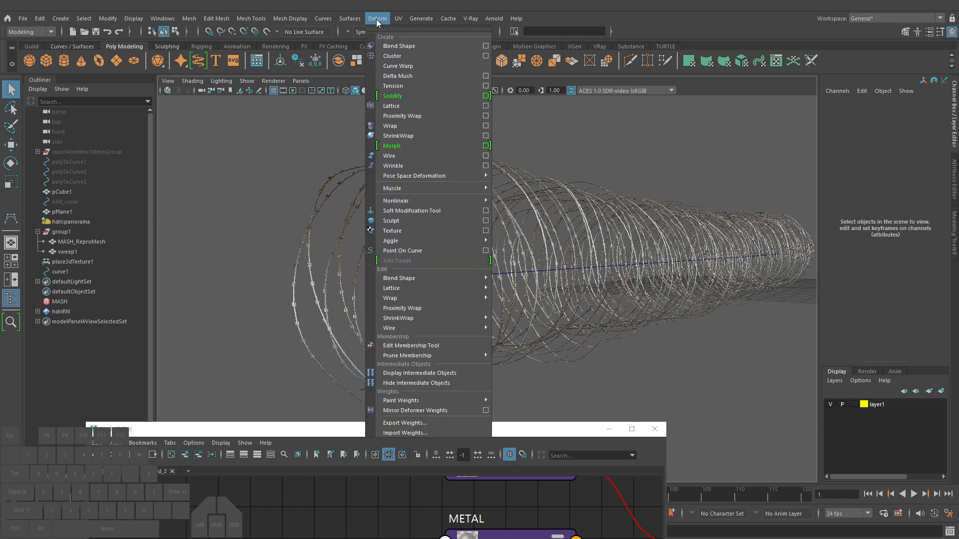
left_click(397, 156)
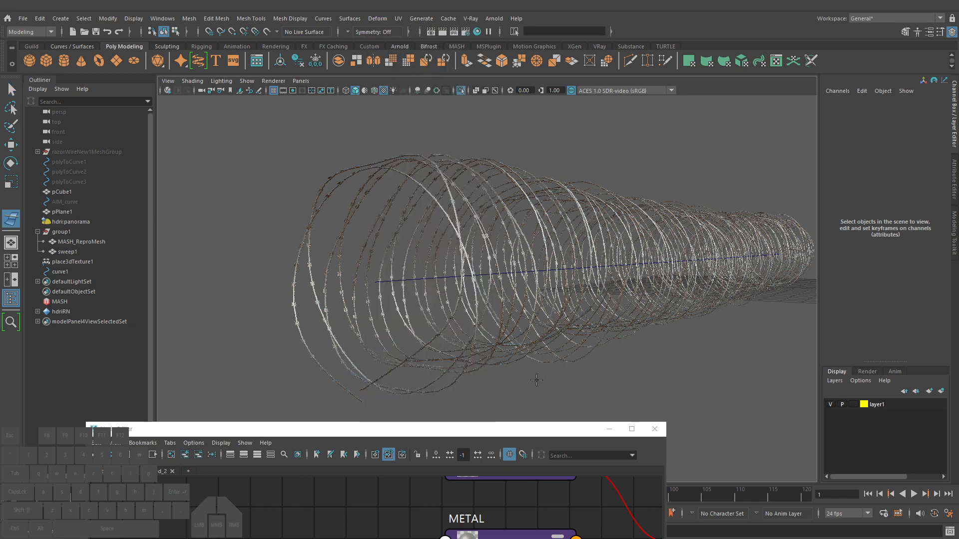
left_click(606, 429)
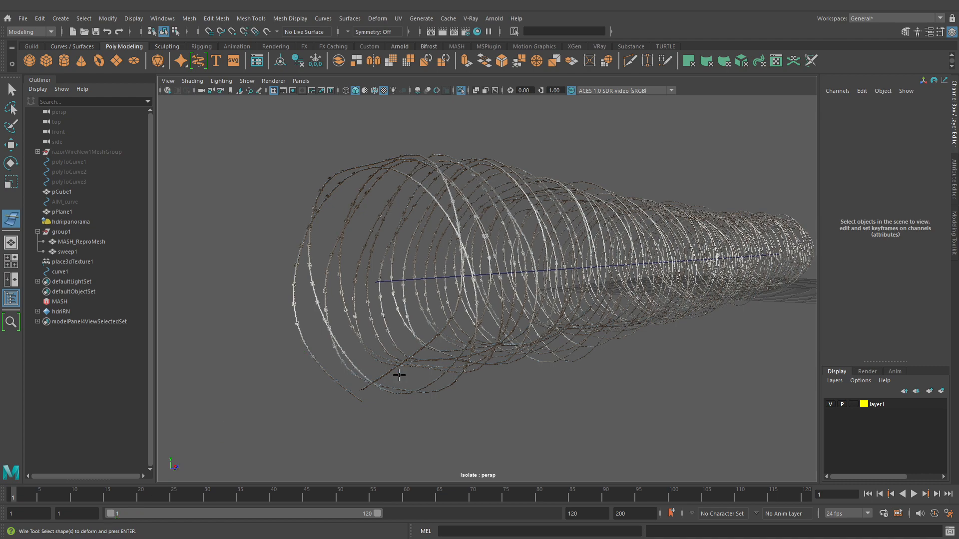
right_click_drag(439, 313, 574, 314, "alt")
left_click(190, 268)
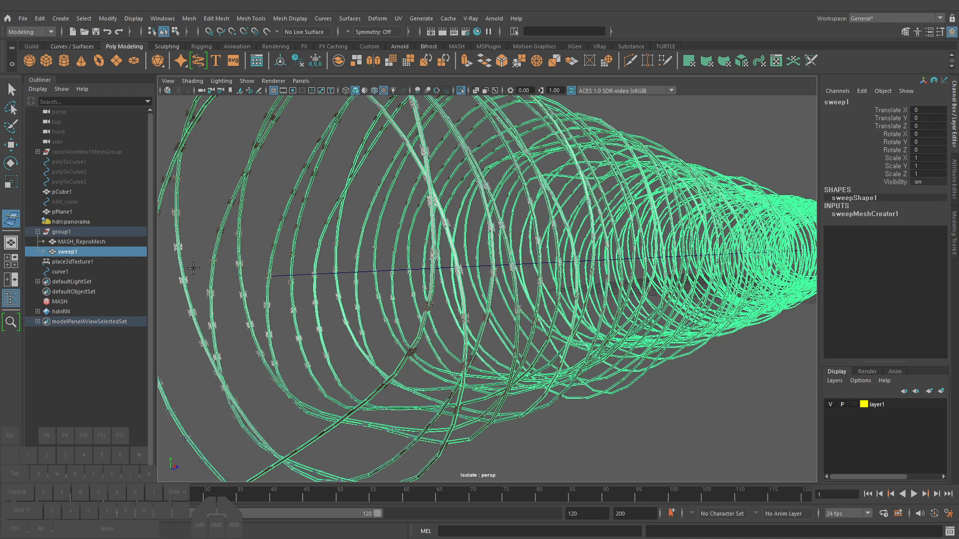
left_click(285, 274)
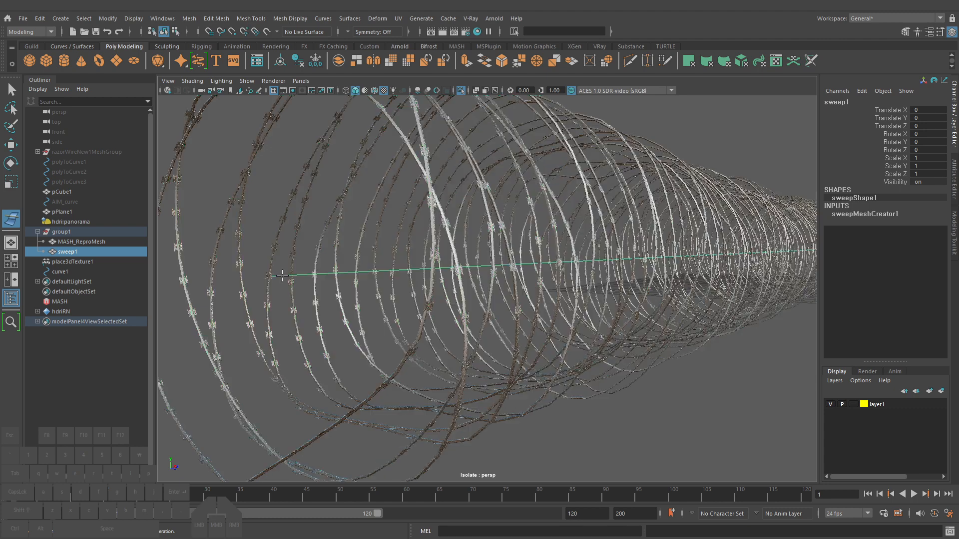
key("Return")
Apply a second Wire deformer to the MASH_ReproMesh barbs, again with curve1 as the wire
middle_click_drag(496, 286, 569, 271, "alt")
left_click(14, 220)
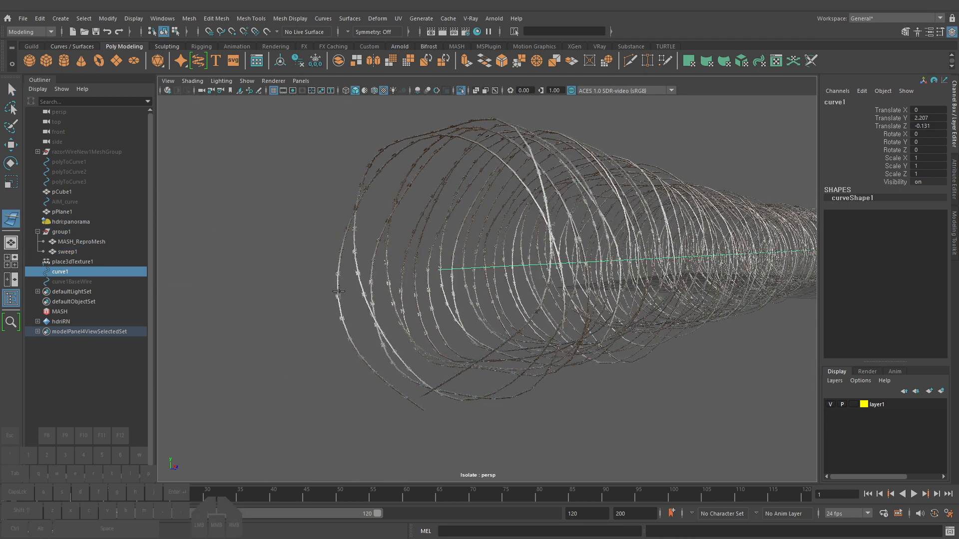
left_click(355, 274)
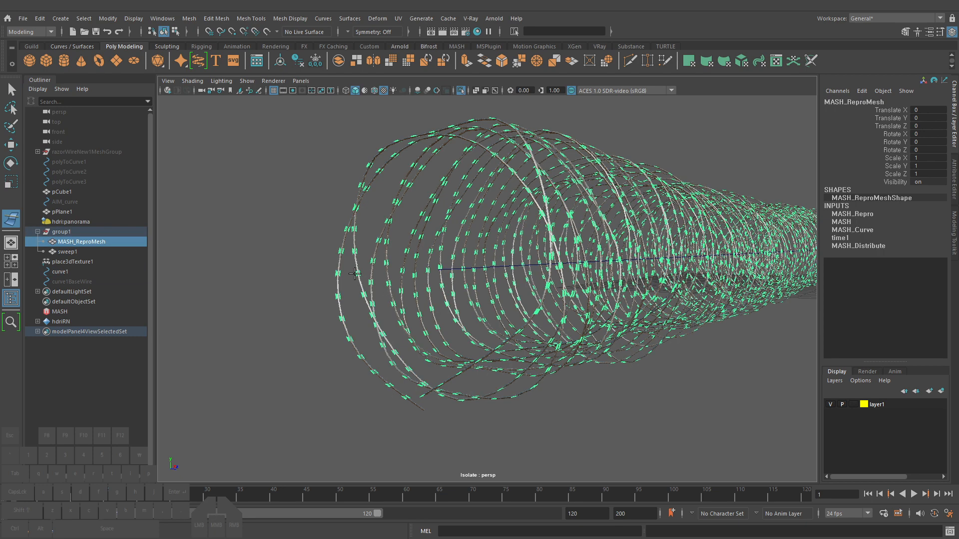
key("Return")
left_click(443, 270)
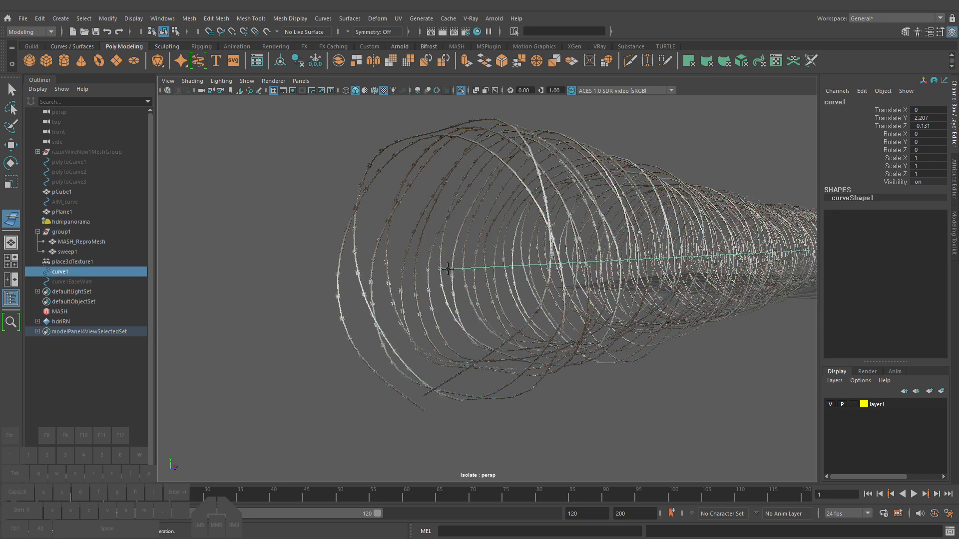
key("Return")
Pick out curve1BaseWire and curve1BaseWire1 to review the base curves of the two wire deformers
left_click(92, 282)
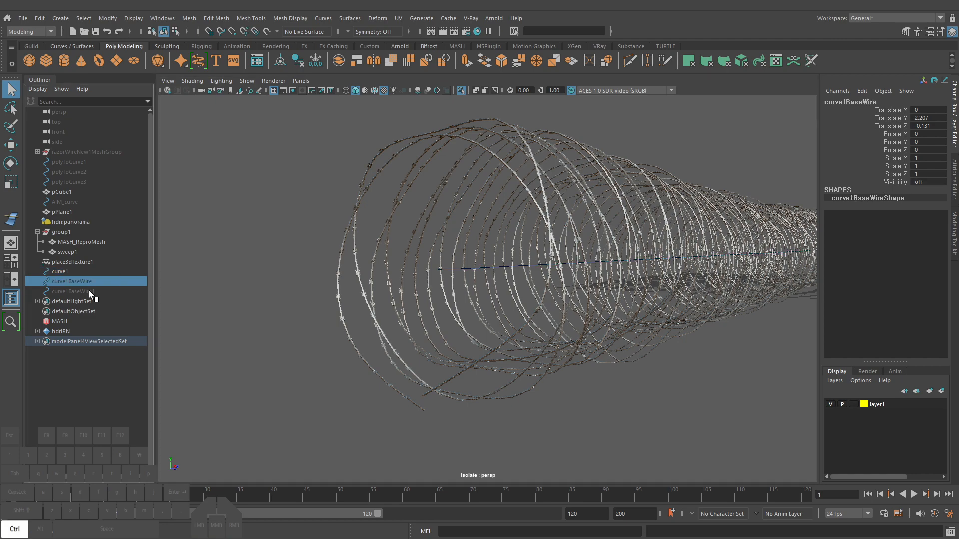
left_click(92, 291, "ctrl")
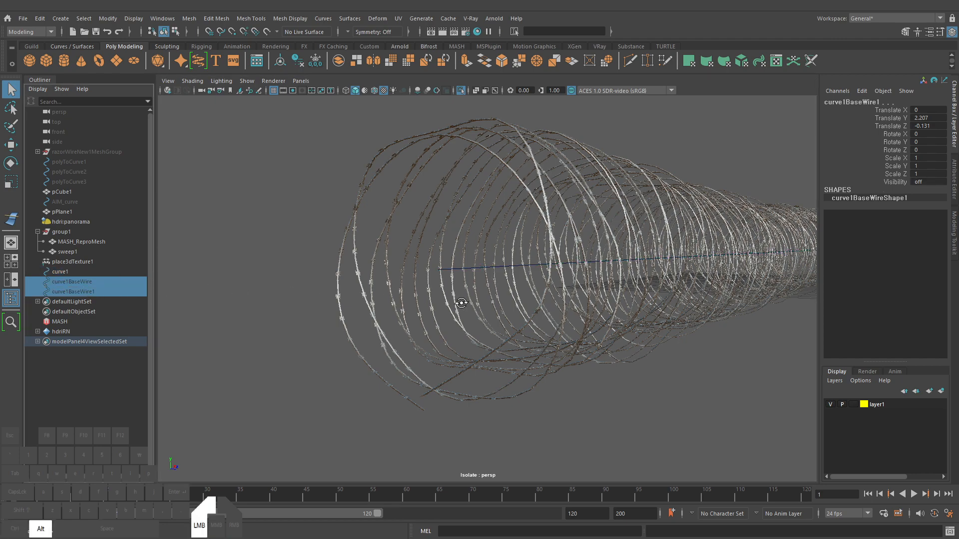
left_click_drag(399, 298, 518, 336, "alt")
Test the wire deformation by moving a control vertex of the central curve near the coil's end, and undo the move
left_click(529, 323)
right_click_drag(330, 249, 281, 249)
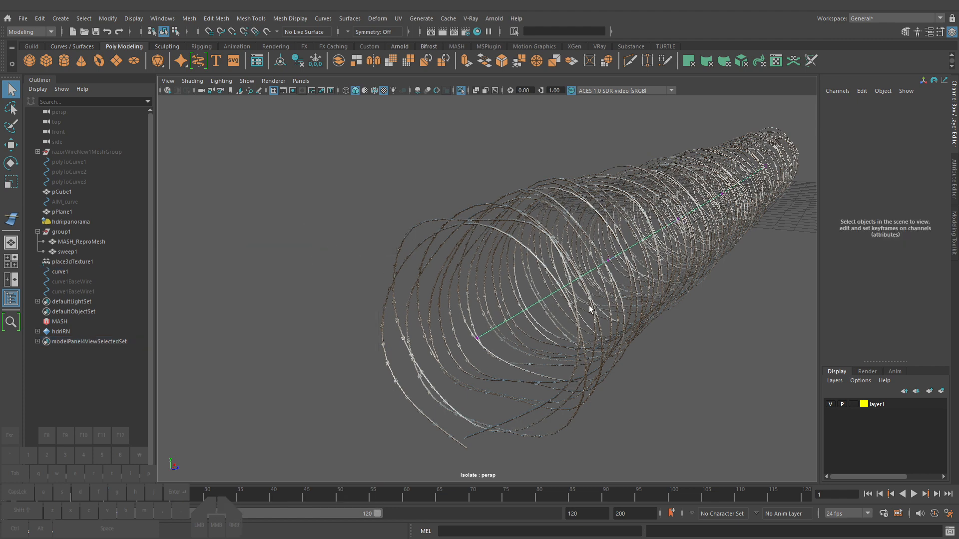
left_click_drag(588, 305, 624, 250)
left_click_drag(612, 277, 611, 346, "alt")
key("w")
right_click_drag(610, 347, 554, 364, "alt")
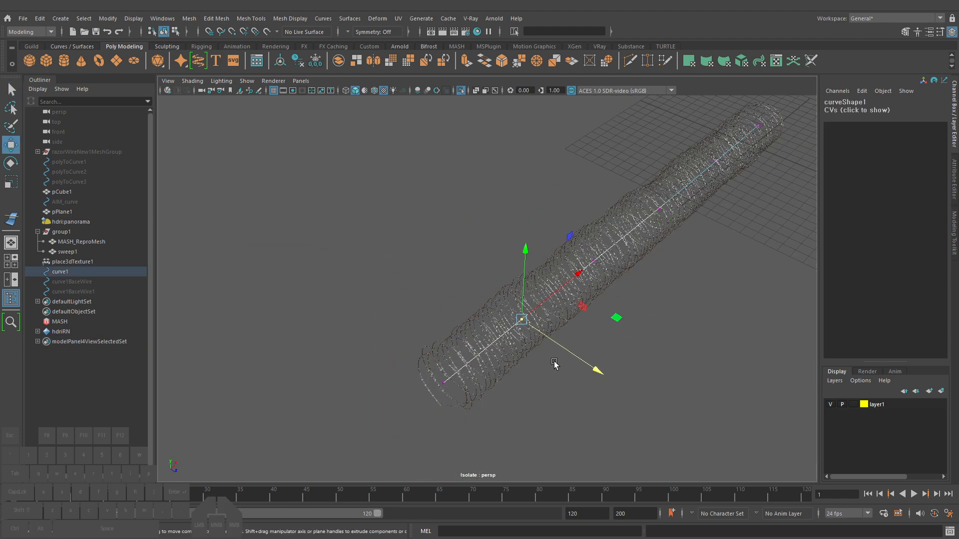
left_click_drag(594, 369, 520, 305)
key("ctrl+z")
right_click_drag(519, 305, 649, 338, "alt")
key("q")
key("F8")
key("F8")
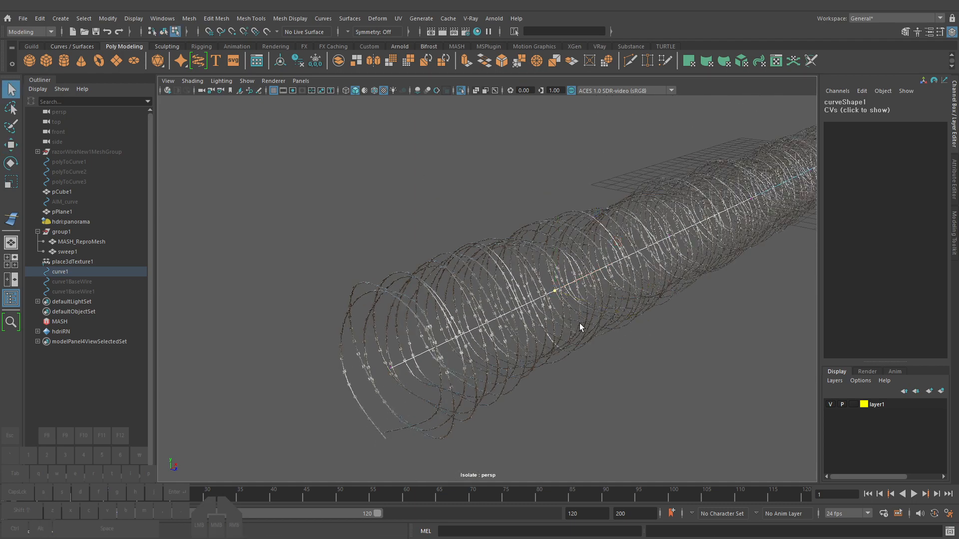
Review the wire deformer inputs of the sweep1 mesh and show the wire2 settings of the MASH_ReproMesh barbs
left_click_drag(411, 312, 215, 317, "alt")
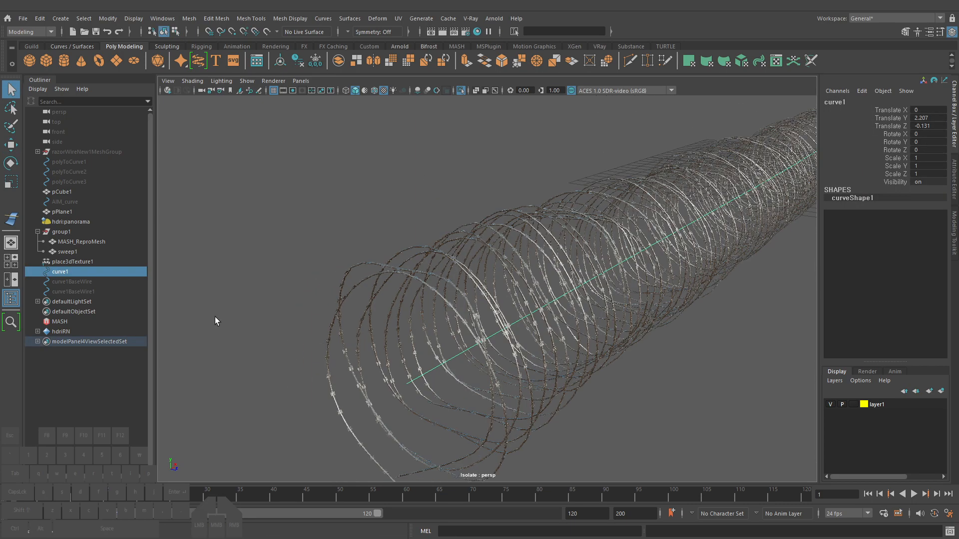
left_click(368, 319)
right_click_drag(368, 319, 534, 335, "alt")
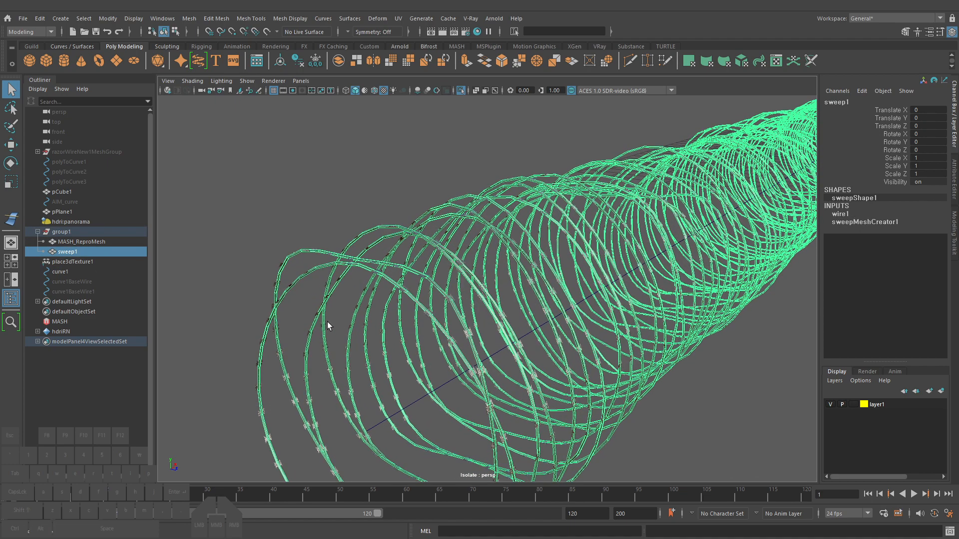
left_click(82, 242)
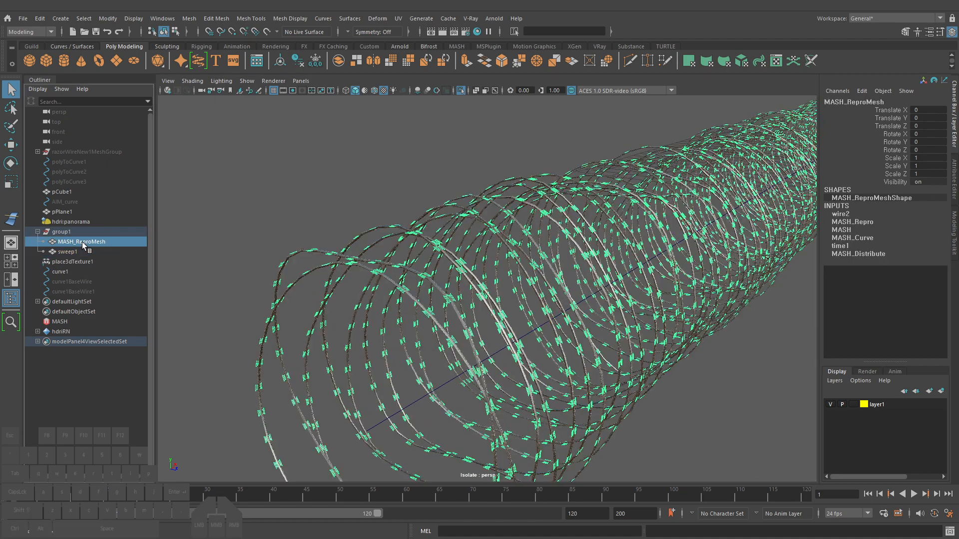
left_click(841, 215)
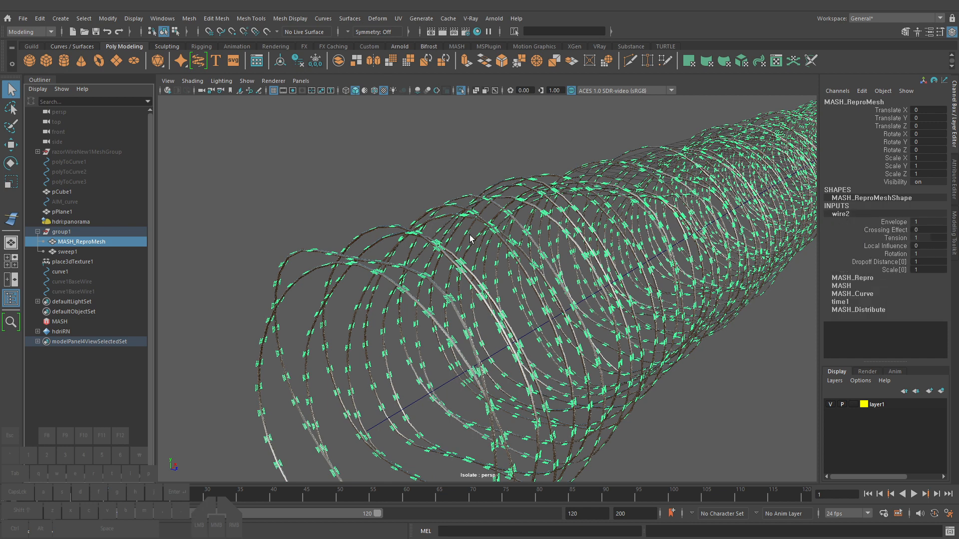
Set the wire deformers' Dropoff Distance to 10 with both MASH_ReproMesh and sweep1 selected
left_click(64, 251, "ctrl")
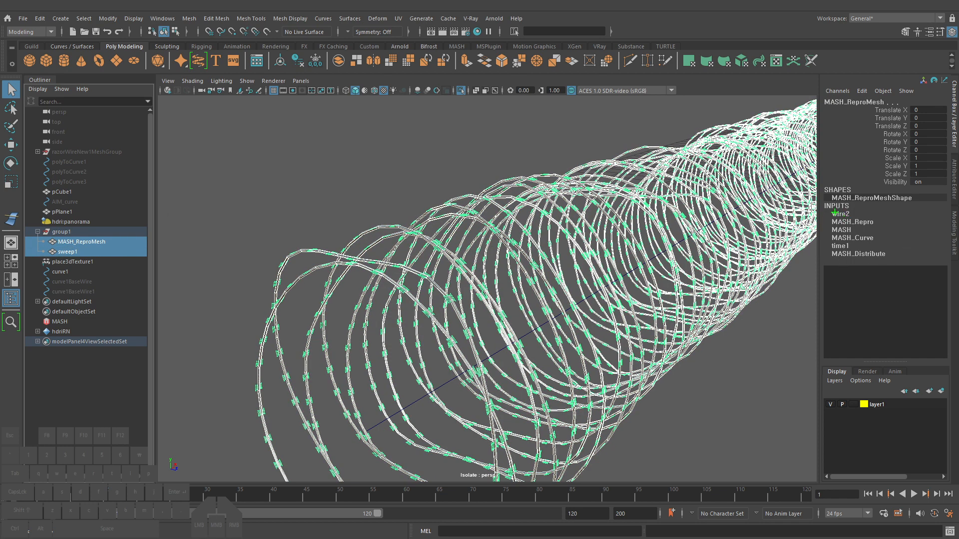
left_click_drag(828, 209, 862, 219, "ctrl")
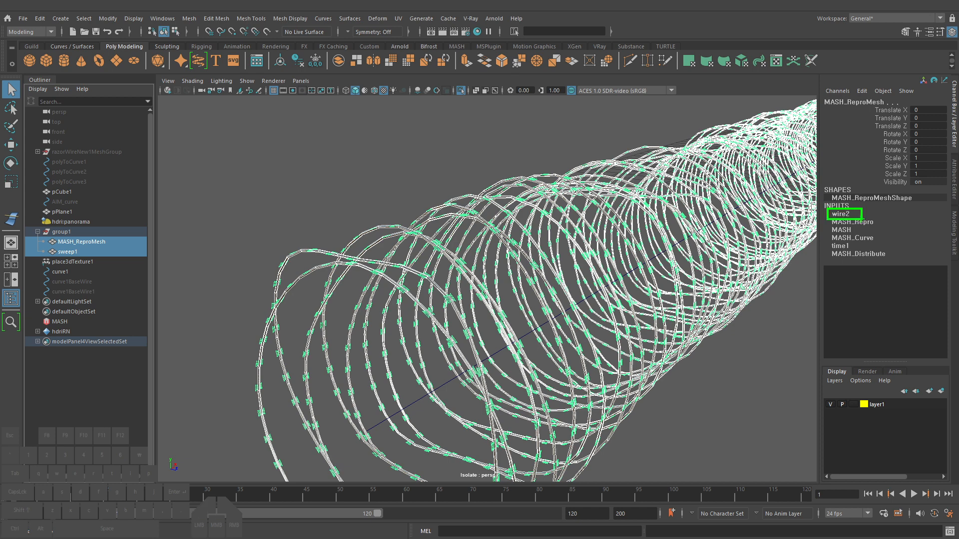
left_click(847, 214)
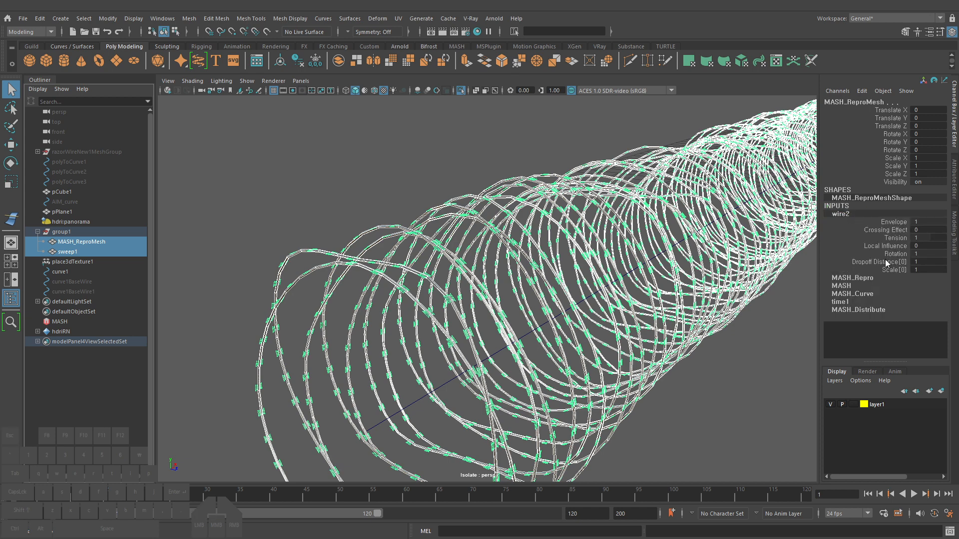
left_click(866, 263)
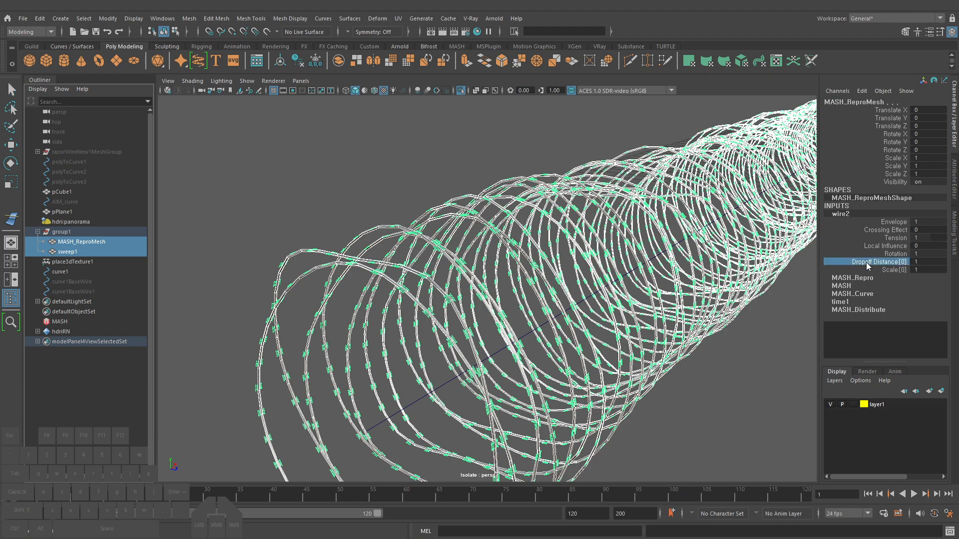
right_click_drag(582, 310, 480, 307, "alt")
left_click_drag(480, 307, 524, 297, "alt")
middle_click_drag(524, 297, 535, 237, "alt")
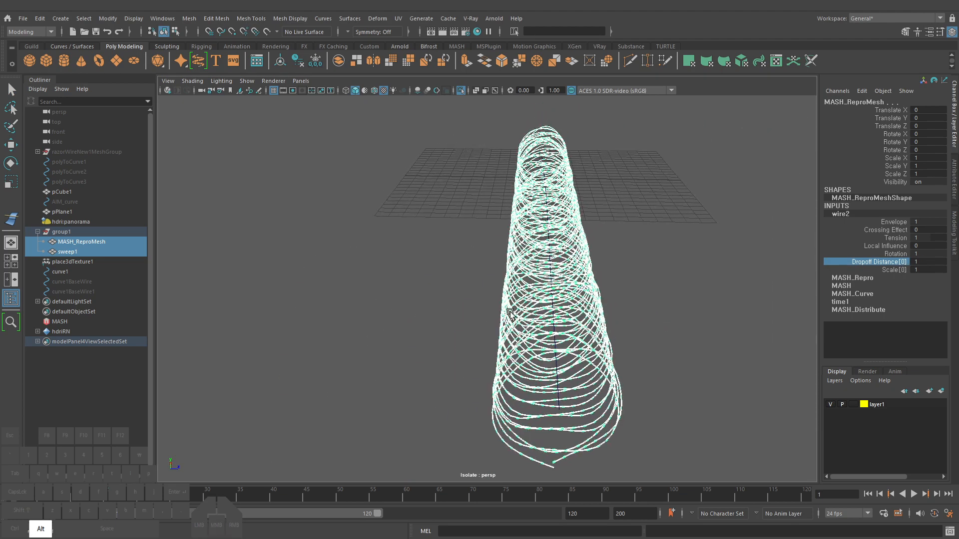
left_click(544, 217)
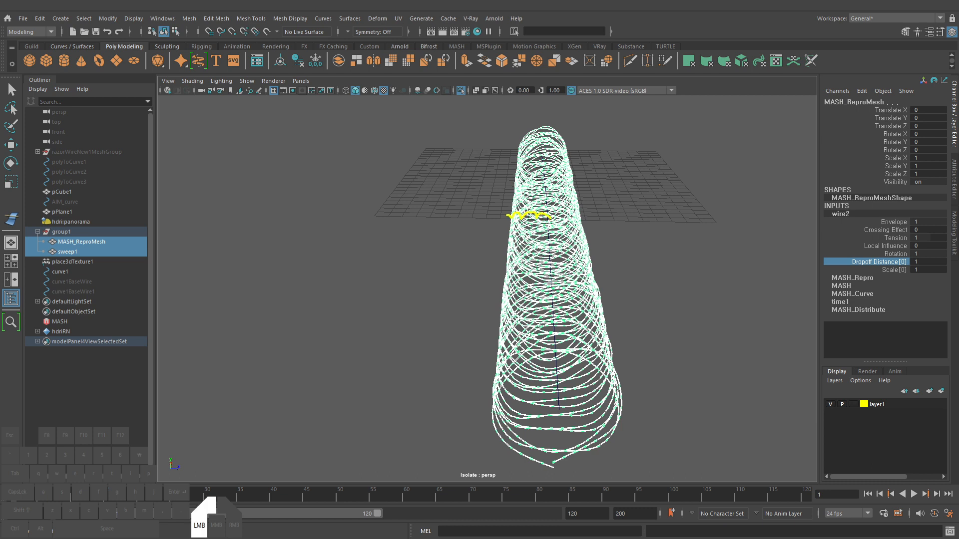
double_click(929, 261)
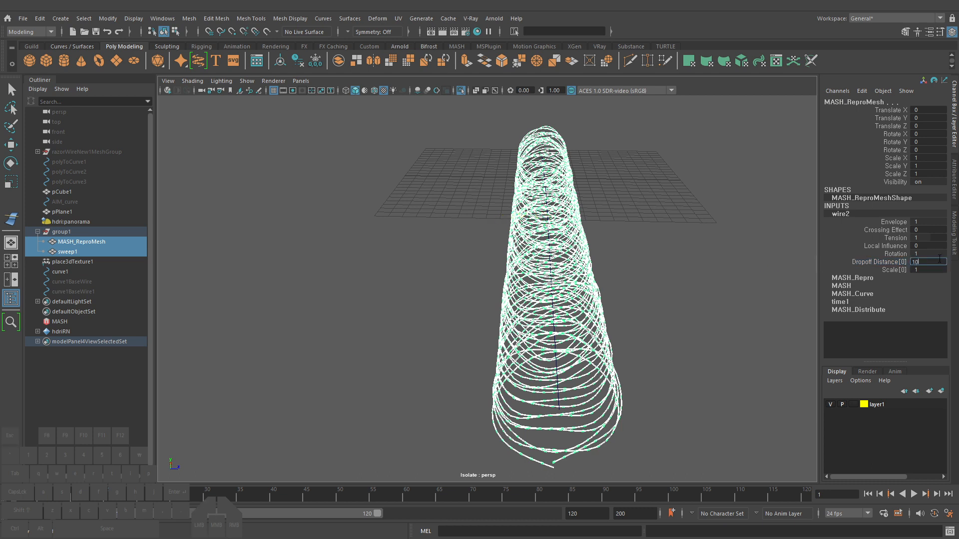
key("Return")
Move the second control vertex from the near end of curve1 sideways to test how the coil bends
left_click_drag(621, 284, 439, 265, "alt")
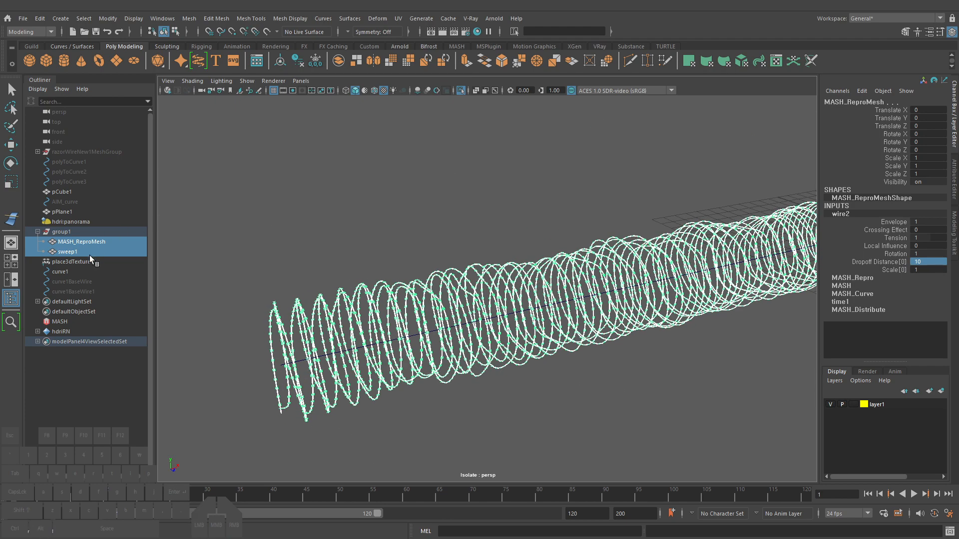
left_click(69, 271)
right_click_drag(424, 250, 381, 244)
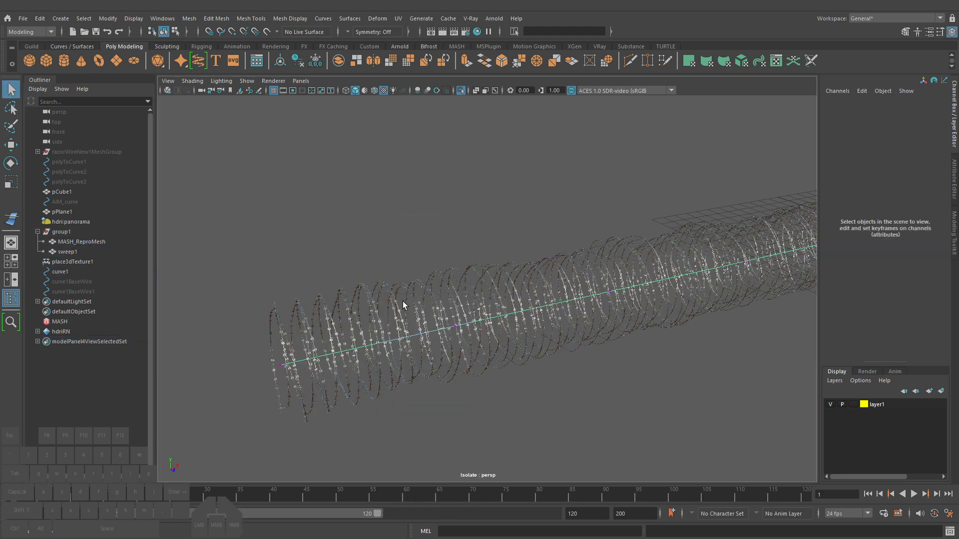
left_click_drag(429, 305, 457, 325)
scroll(507, 355, "down", 3)
key("w")
left_click_drag(532, 334, 531, 347, "alt")
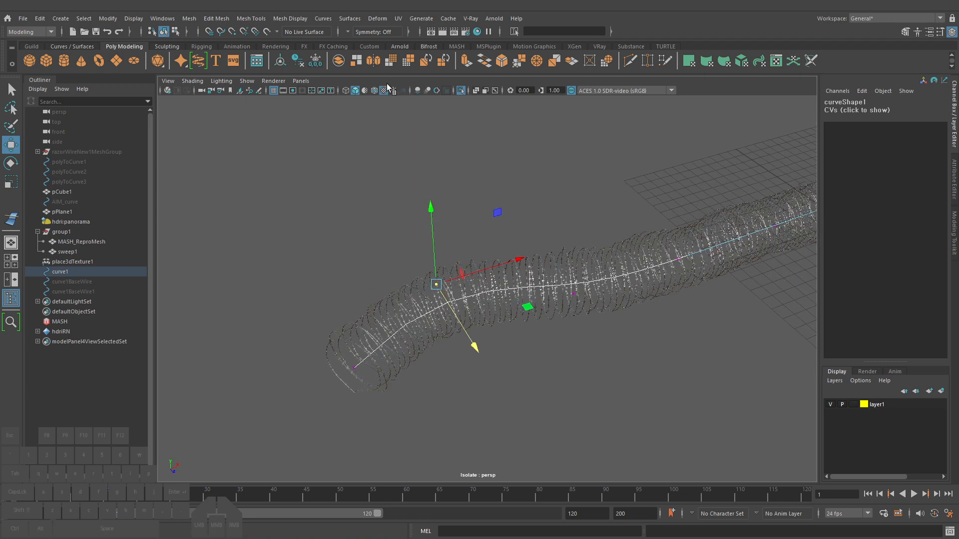
Turn on wireframe on shaded in the viewport and undo the control vertex move
left_click(374, 91)
mouse_move(732, 325)
left_mouse_down("alt")
mouse_move(574, 313)
mouse_move(466, 343)
left_mouse_up("alt")
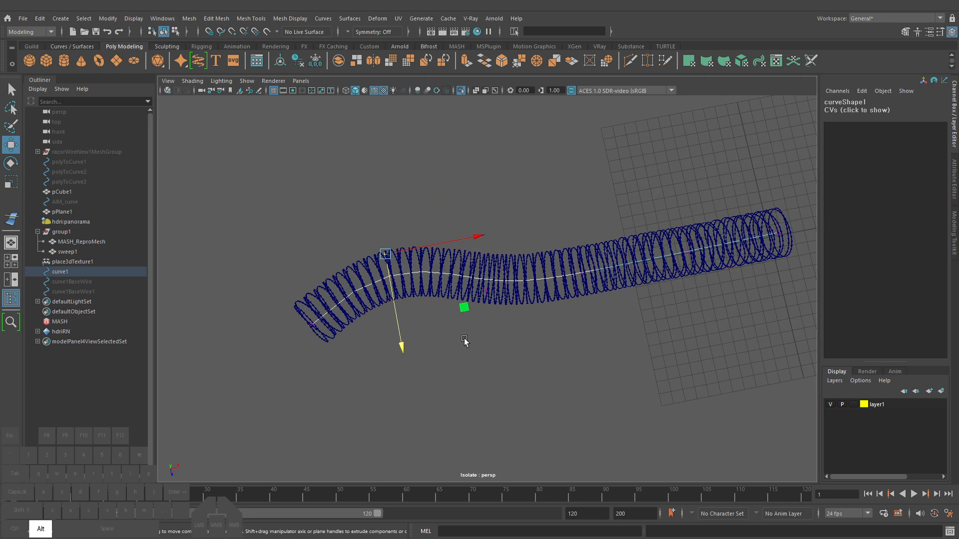
mouse_move(403, 347)
left_mouse_down()
mouse_move(420, 475)
mouse_move(392, 280)
mouse_move(417, 435)
mouse_move(391, 282)
mouse_move(405, 428)
mouse_move(402, 352)
left_mouse_up()
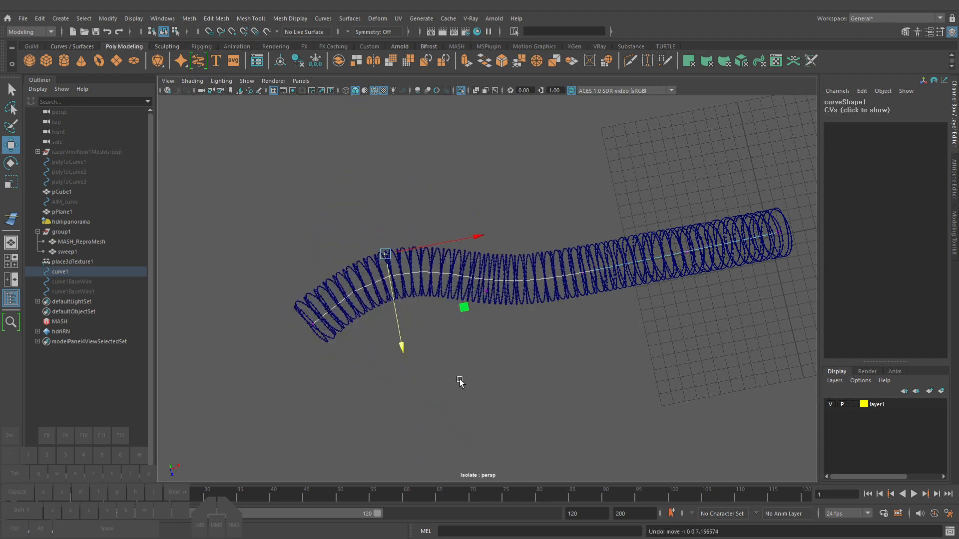
key("ctrl+z")
Repeat the bend test by moving the same control vertex of curve1 sideways, and undo the move
key("q")
left_click_drag(460, 381, 512, 353, "alt")
key("w")
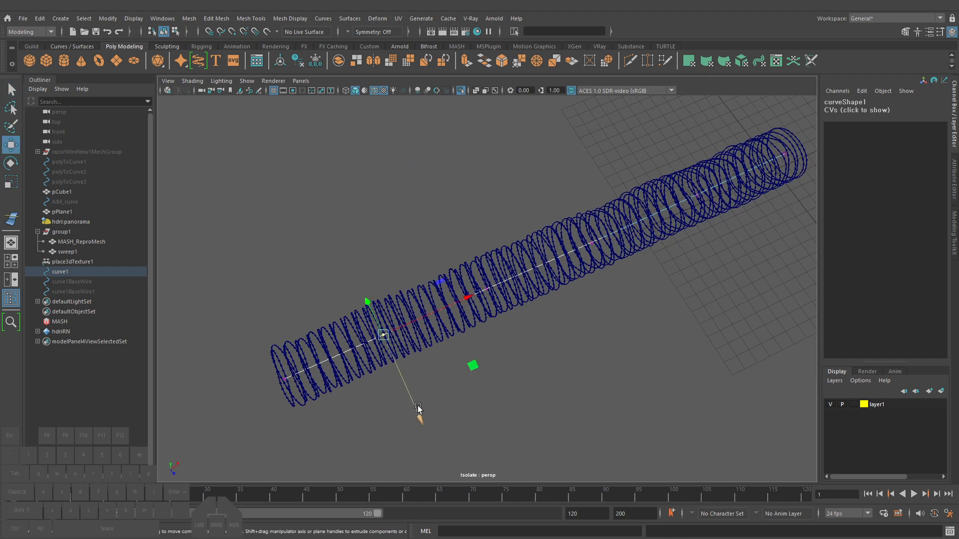
left_click_drag(421, 417, 391, 347)
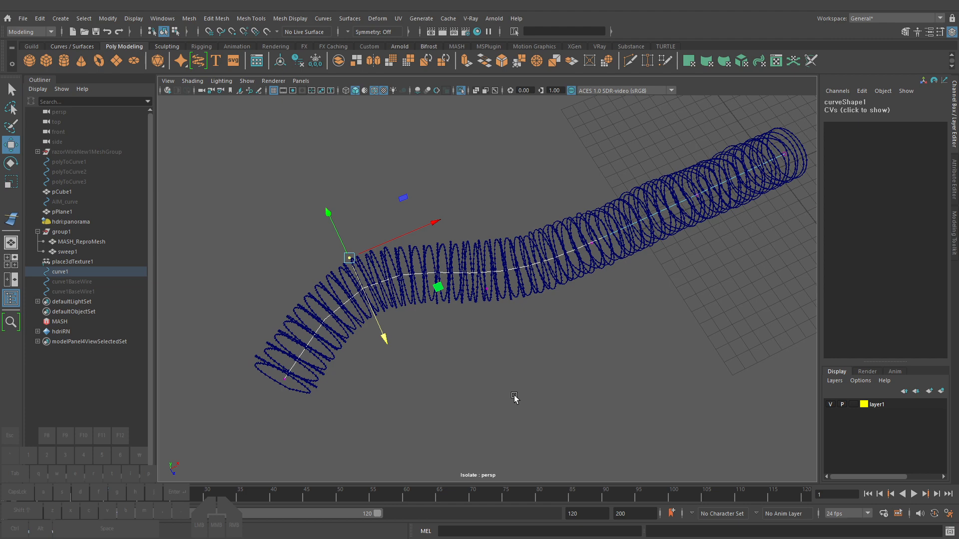
key("ctrl+z")
key("q")
left_click_drag(514, 398, 554, 351, "alt")
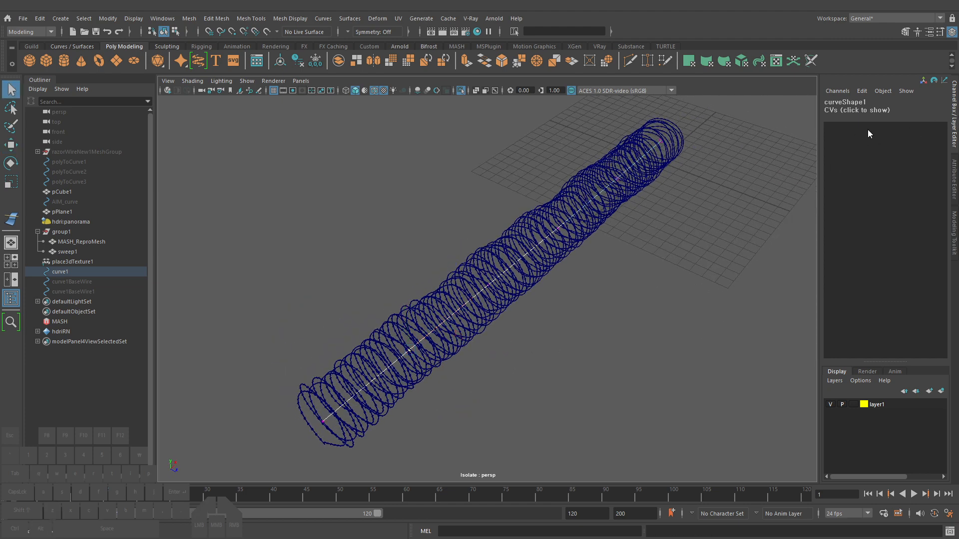
Isolate curve1 in the viewport and display its control vertices for selection
key("F8")
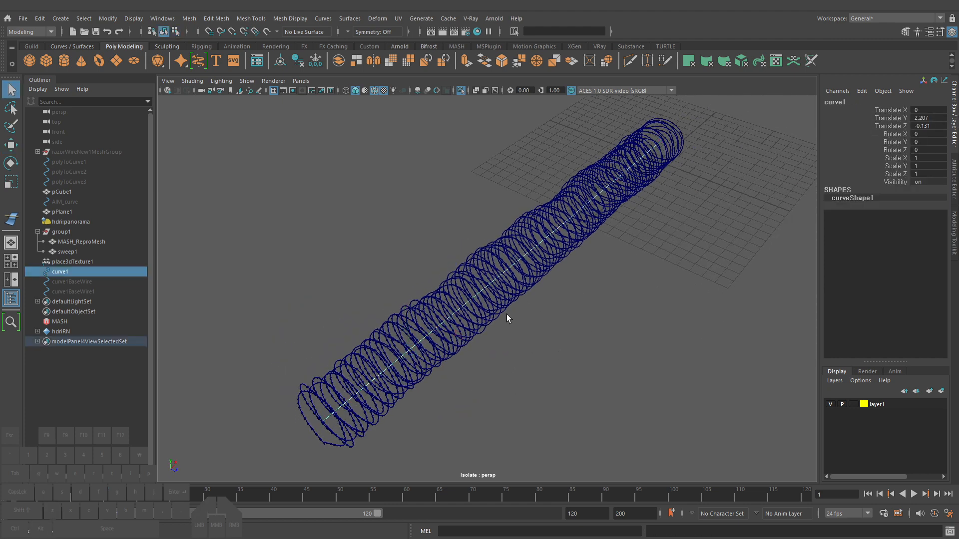
key("ctrl+1")
key("ctrl+1")
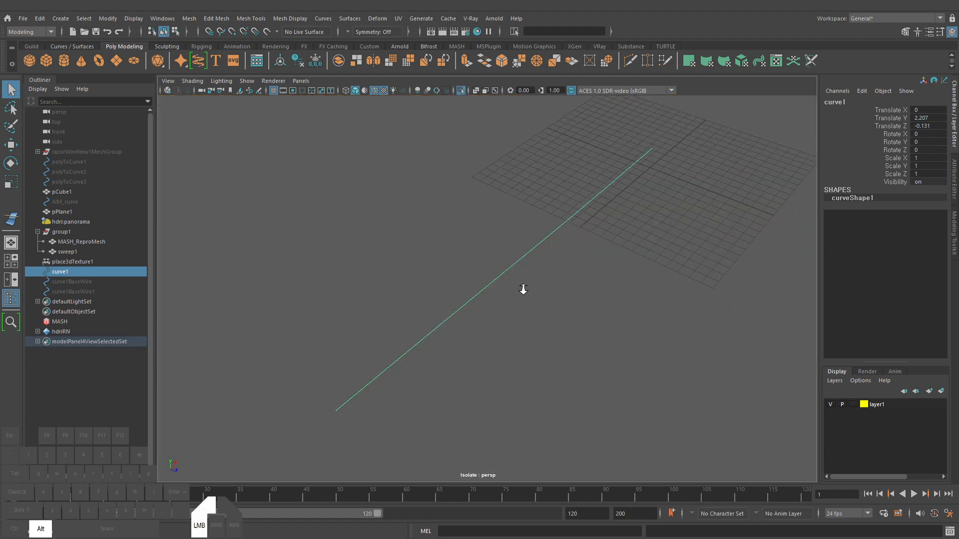
left_click_drag(523, 290, 512, 307, "alt")
right_click_drag(519, 269, 470, 263)
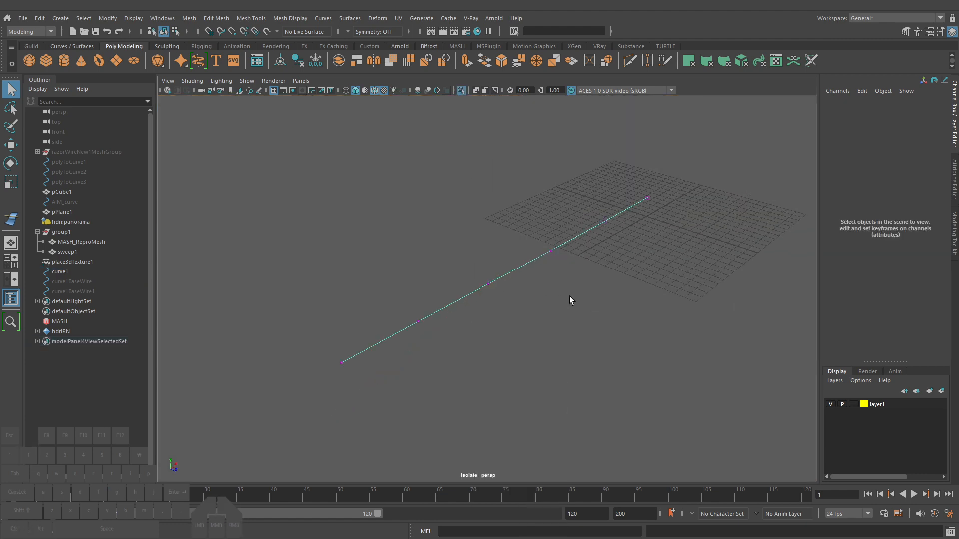
left_click_drag(569, 297, 525, 314, "alt")
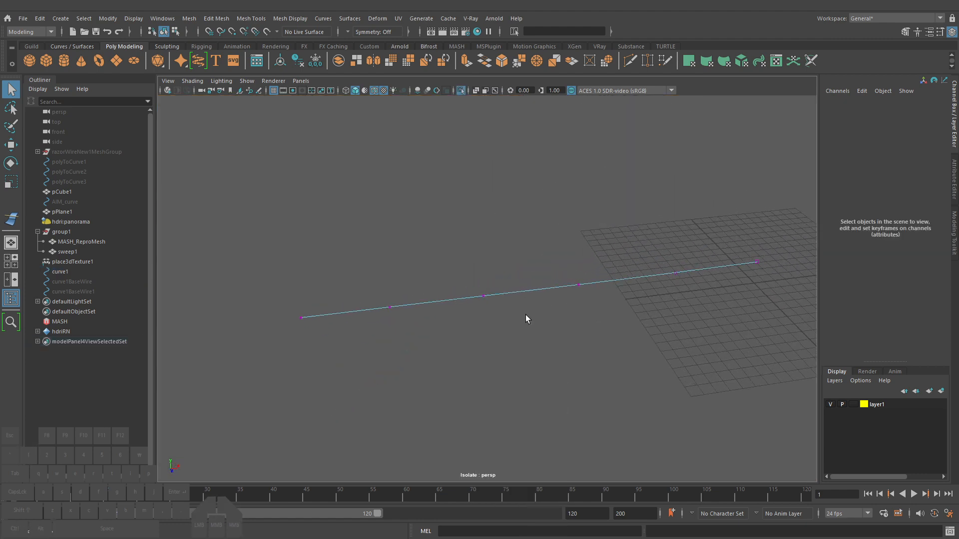
Create a Cluster deformer on the end control vertex of curve1, at the end farthest from the grid
left_click(378, 19)
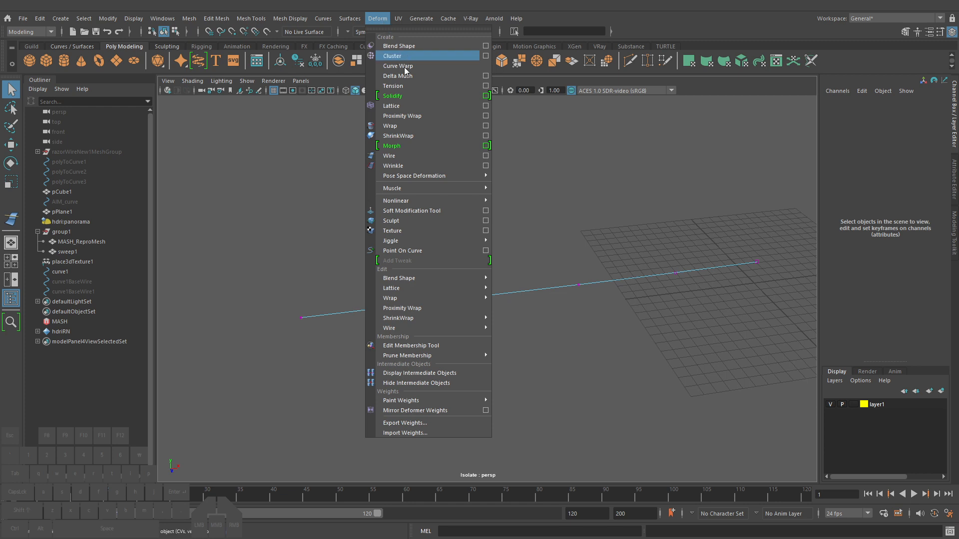
left_click_drag(275, 299, 303, 324)
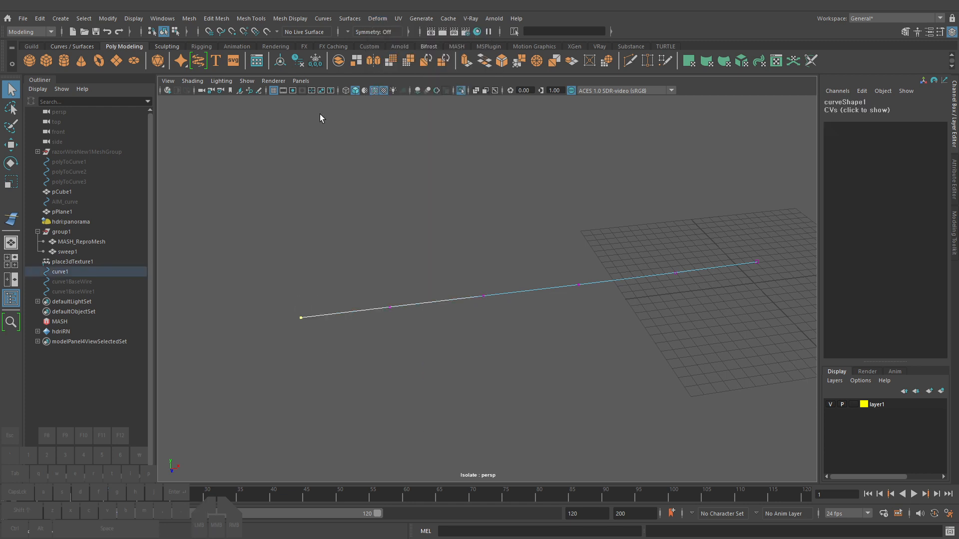
left_click(353, 20)
mouse_move(378, 19)
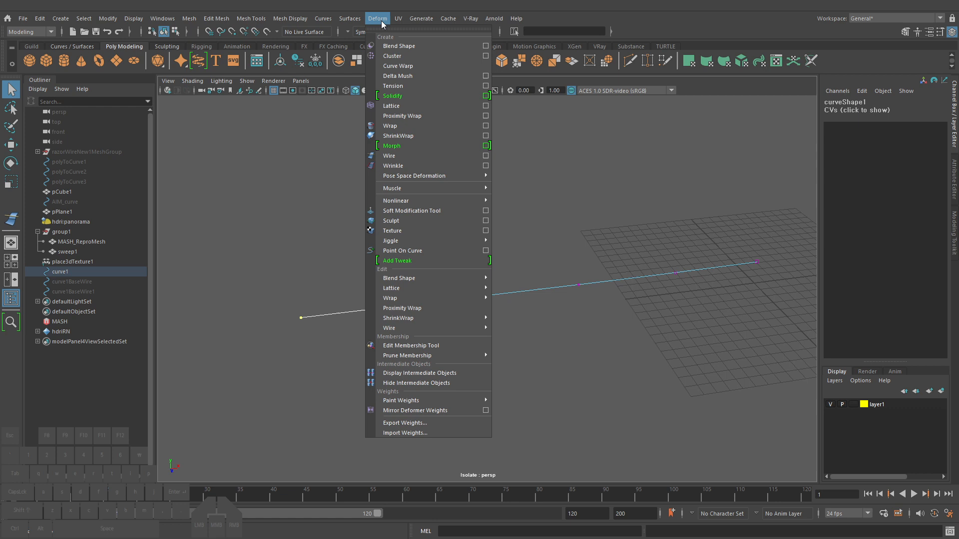
left_click(398, 56)
Create a Cluster deformer on the second control vertex of curve1, next to the clustered end point
left_click(369, 310)
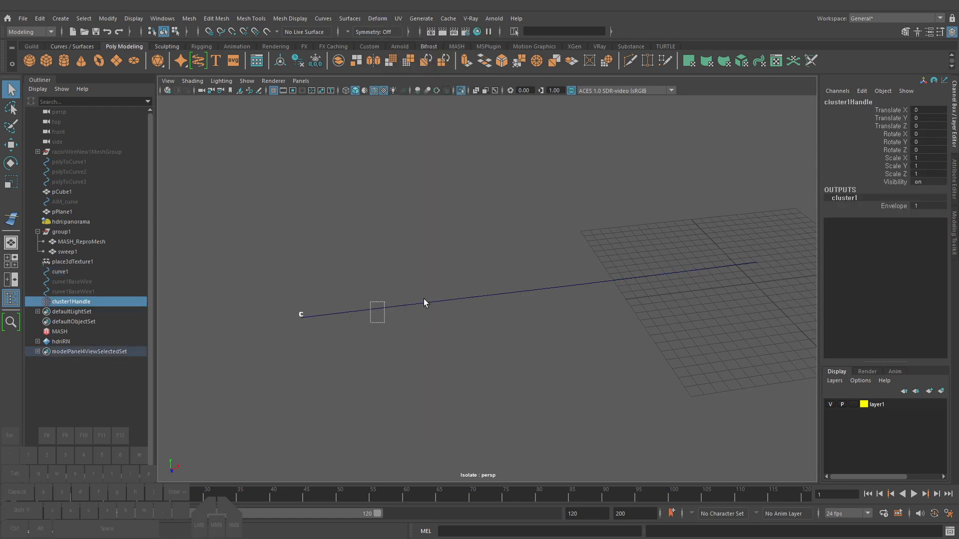
right_click_drag(424, 302, 367, 270)
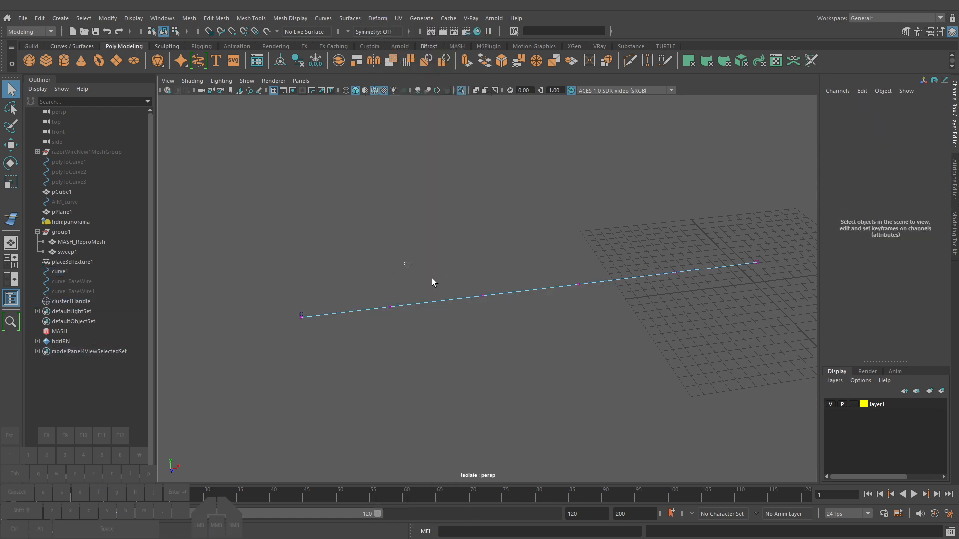
left_click(390, 307)
key("g")
Put curve1 back in component mode with NURBS CVs enabled in the point selection mask
left_click_drag(459, 289, 472, 303)
mouse_move(477, 296)
right_mouse_down()
mouse_move(433, 280)
mouse_move(476, 273)
mouse_move(477, 302)
right_mouse_up()
key("F8")
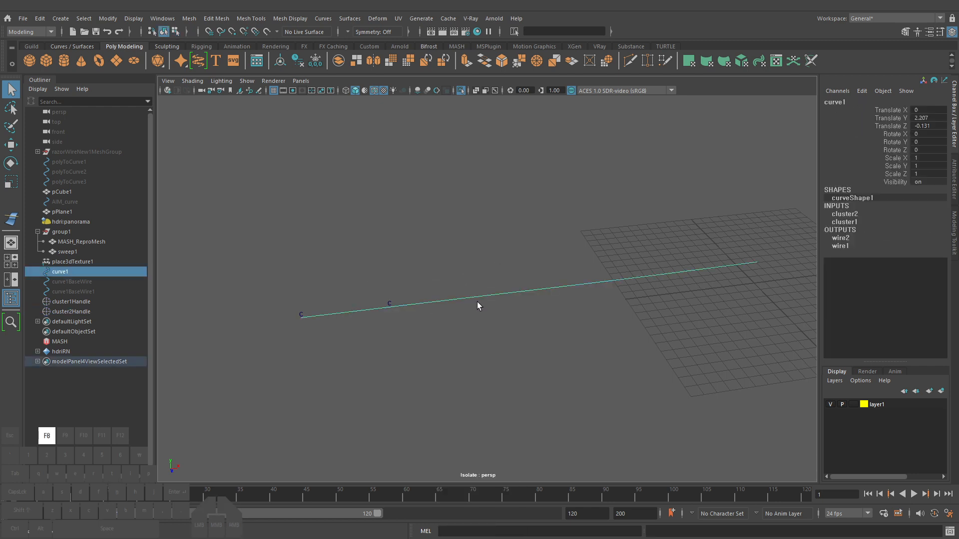
key("F8")
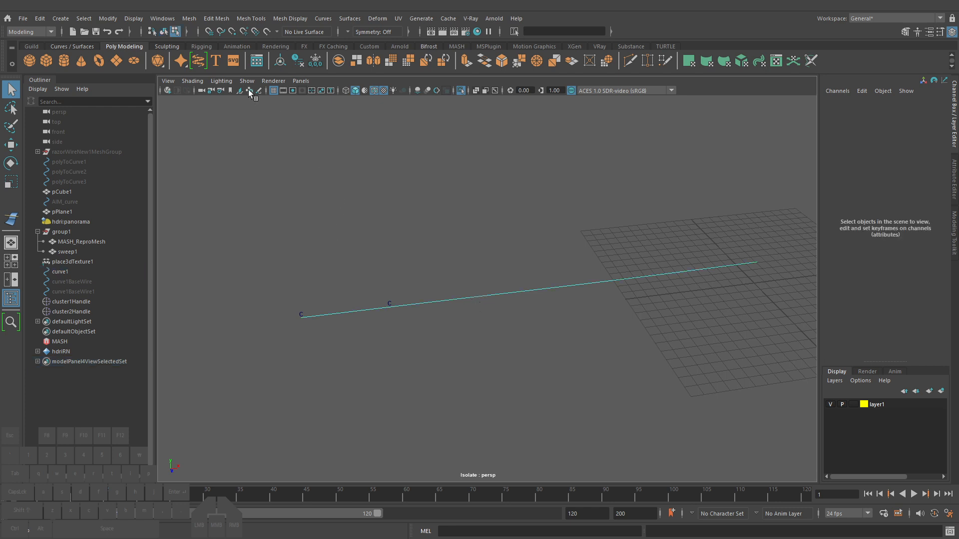
left_click(188, 31)
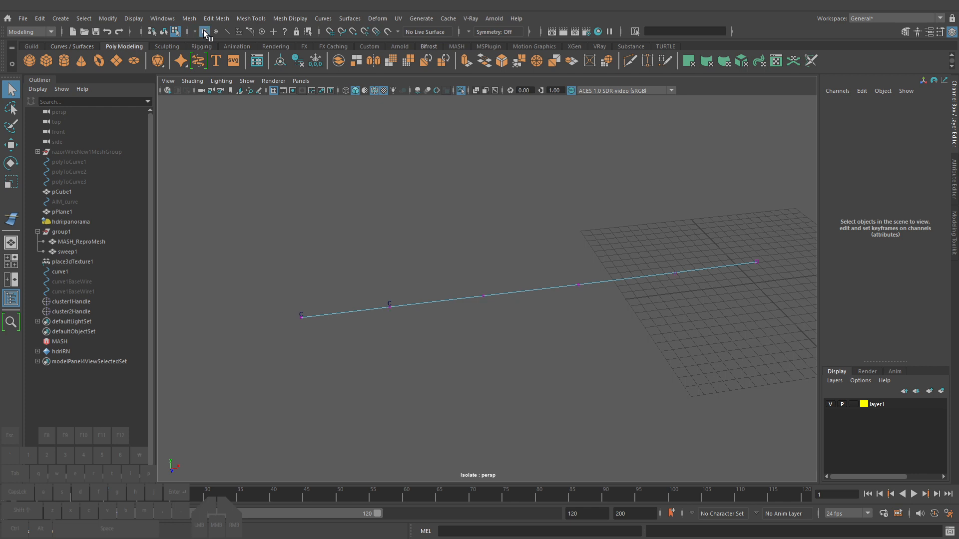
right_click(203, 30)
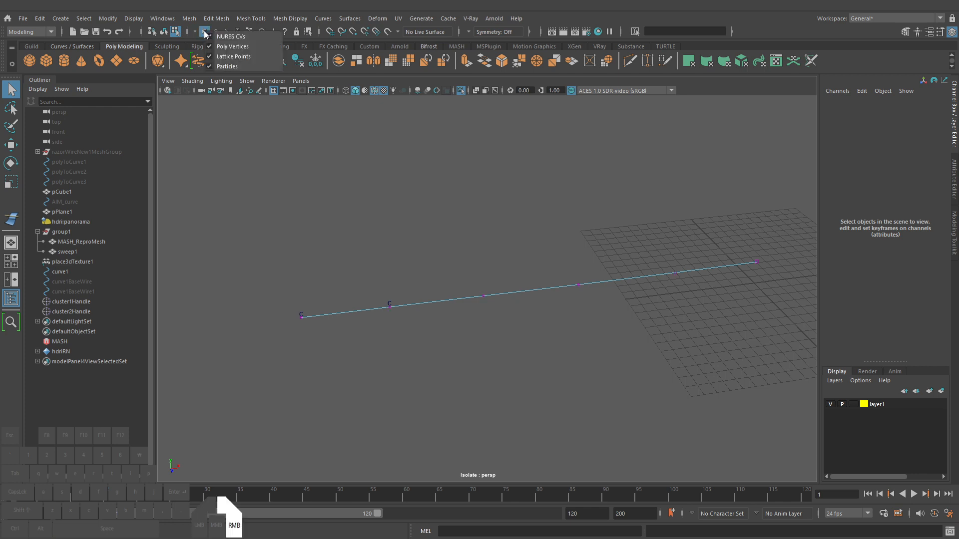
left_click(245, 37)
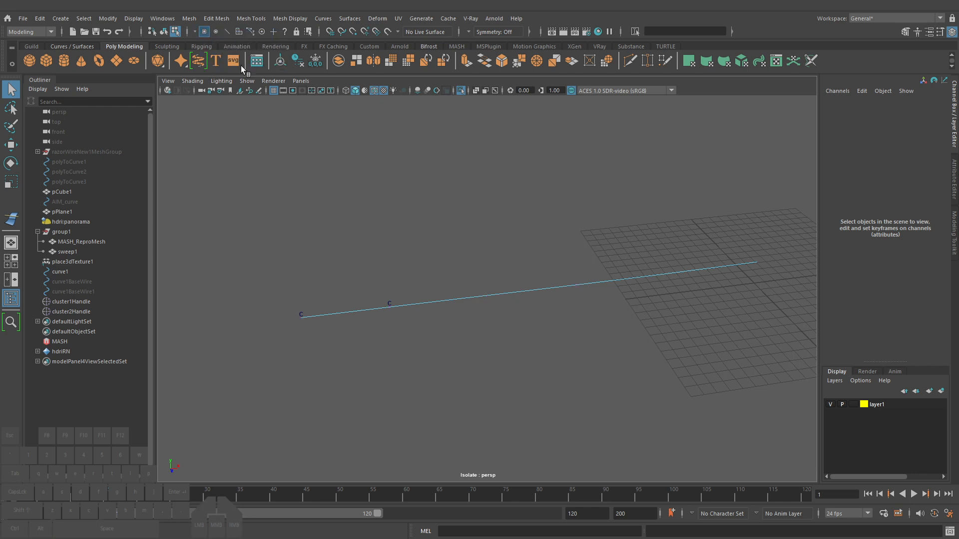
right_click(205, 33)
left_click(229, 38)
Create a Cluster deformer on the third control vertex of curve1
left_click_drag(535, 323, 457, 271)
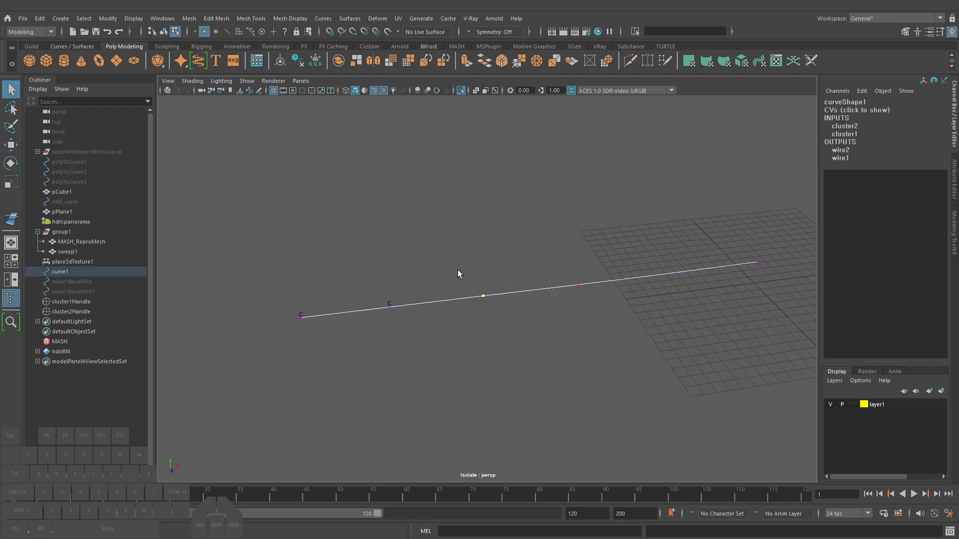
left_click(377, 19)
left_click(408, 57)
Create a Cluster deformer on the fourth control vertex of curve1
left_click_drag(534, 276, 554, 256)
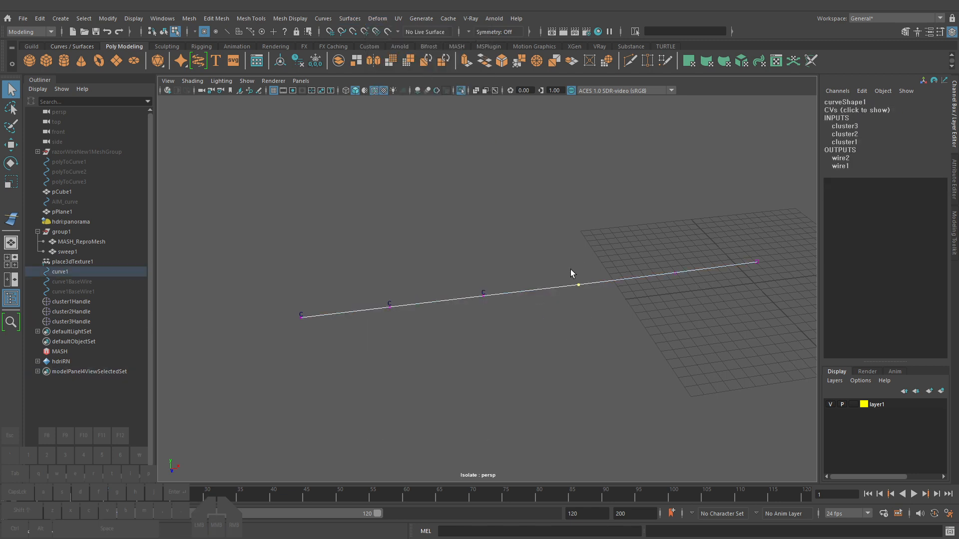
left_click_drag(559, 205, 528, 261)
key("Escape")
key("g")
Create separate Cluster deformers on the fifth and last control vertices of curve1, and select all six cluster handles
left_click_drag(630, 272, 679, 299)
key("g")
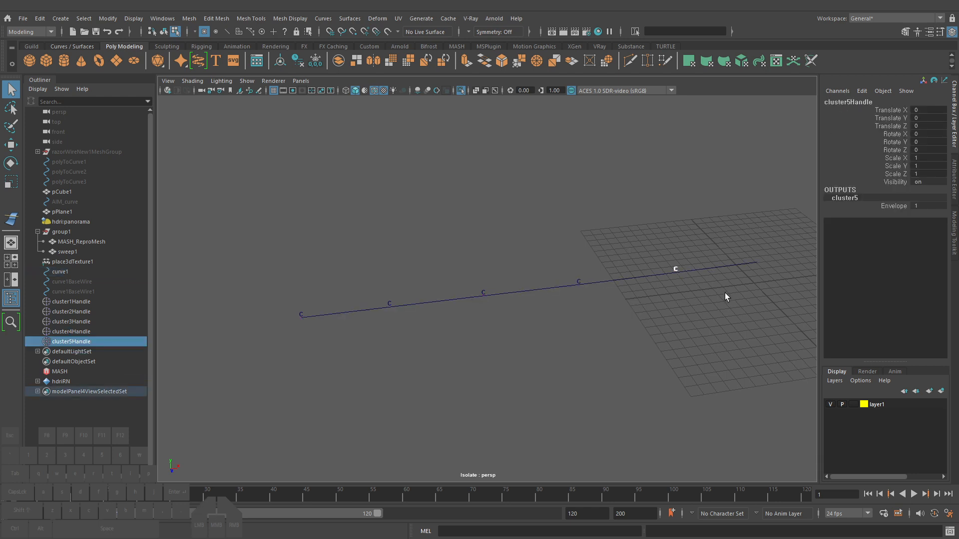
left_click_drag(721, 257, 782, 296)
key("g")
right_click_drag(675, 320, 642, 315, "alt")
left_click_drag(642, 315, 644, 330, "alt")
left_click(82, 301, "shift")
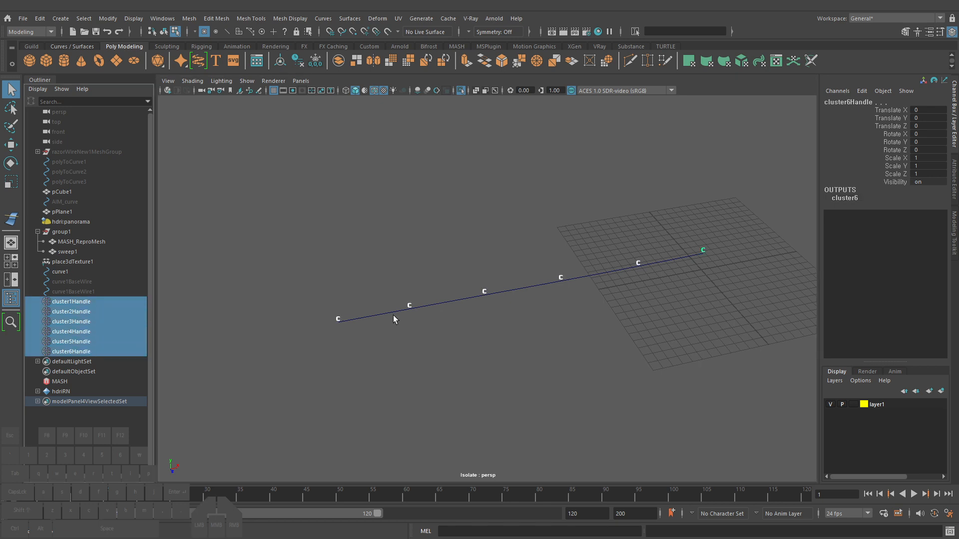
left_click_drag(475, 287, 481, 283, "alt")
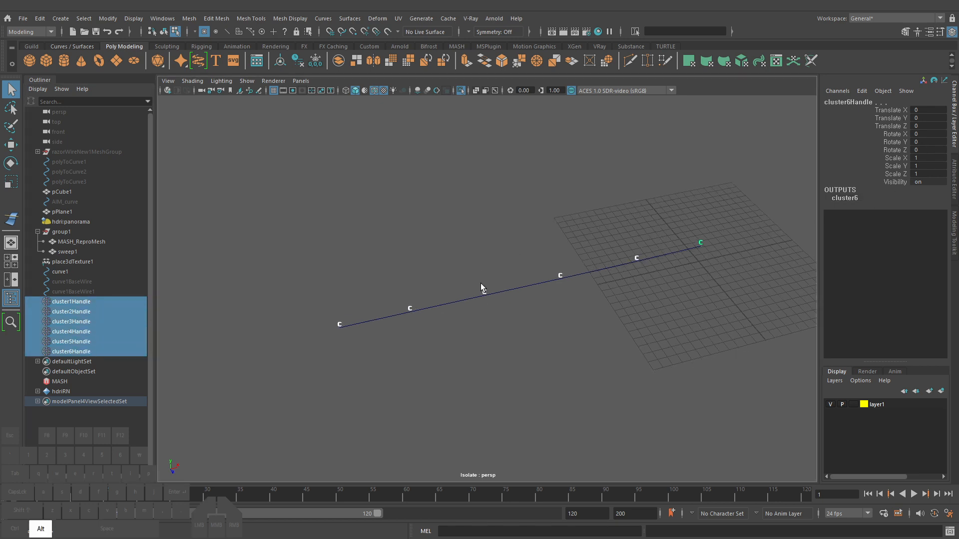
Try bending curve1 by moving cluster3Handle to about -5.443 in Translate Z
left_click(95, 322)
key("w")
left_click_drag(503, 342, 478, 385)
key("q")
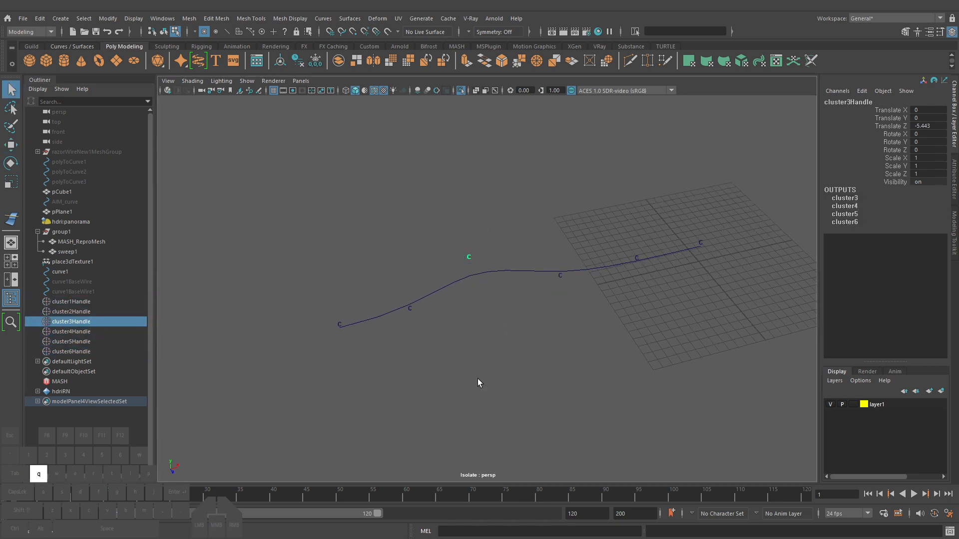
left_click(468, 255)
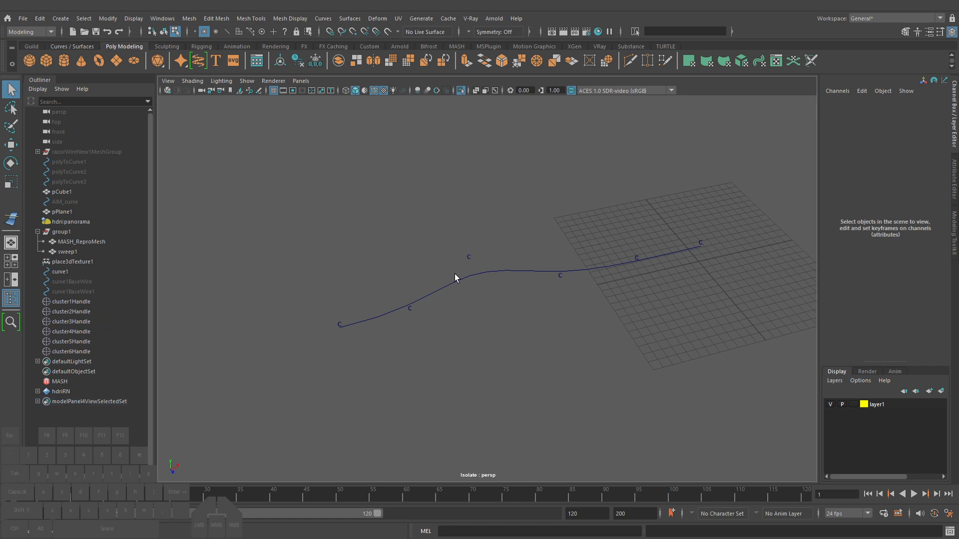
Return to object mode and reset cluster3Handle's Translate Z to 0
key("F8")
left_click_drag(482, 278, 413, 222)
double_click(929, 128)
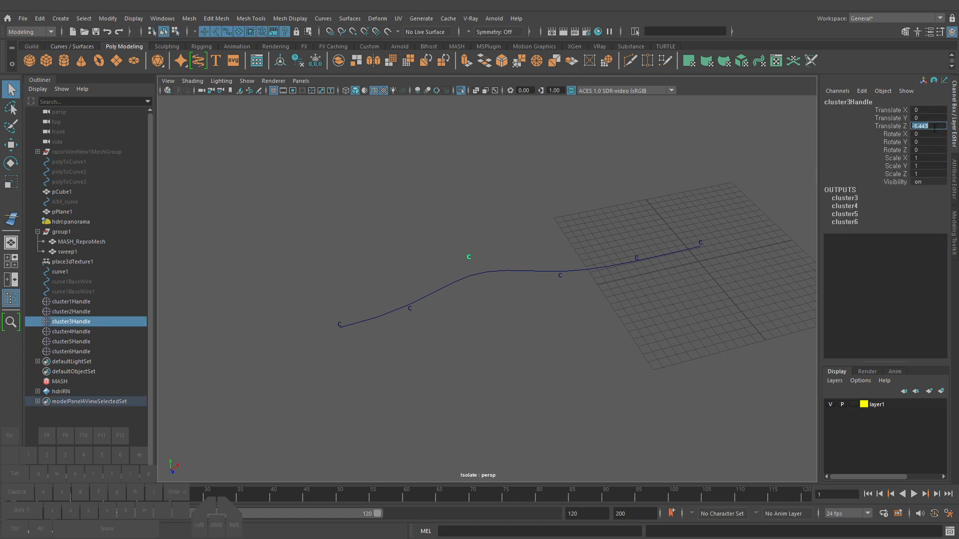
key("Return")
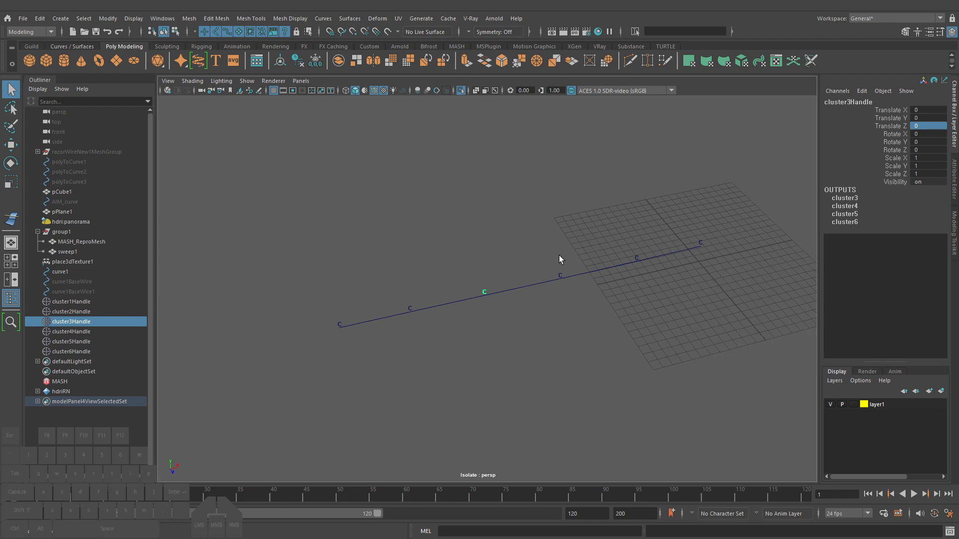
Turn off viewport isolation and raise cluster2Handle to about 3.155 in Translate Y
left_click(461, 90)
left_click_drag(524, 310, 522, 265, "alt")
right_click_drag(579, 308, 669, 312, "alt")
left_click_drag(80, 308, 85, 349)
left_click(71, 311)
left_click_drag(550, 346, 488, 324, "alt")
key("w")
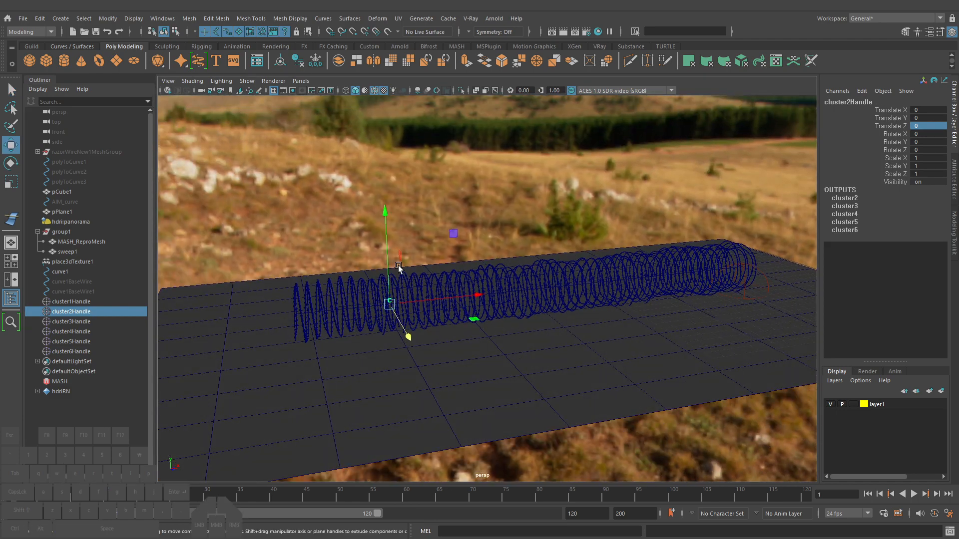
left_click_drag(388, 259, 385, 220)
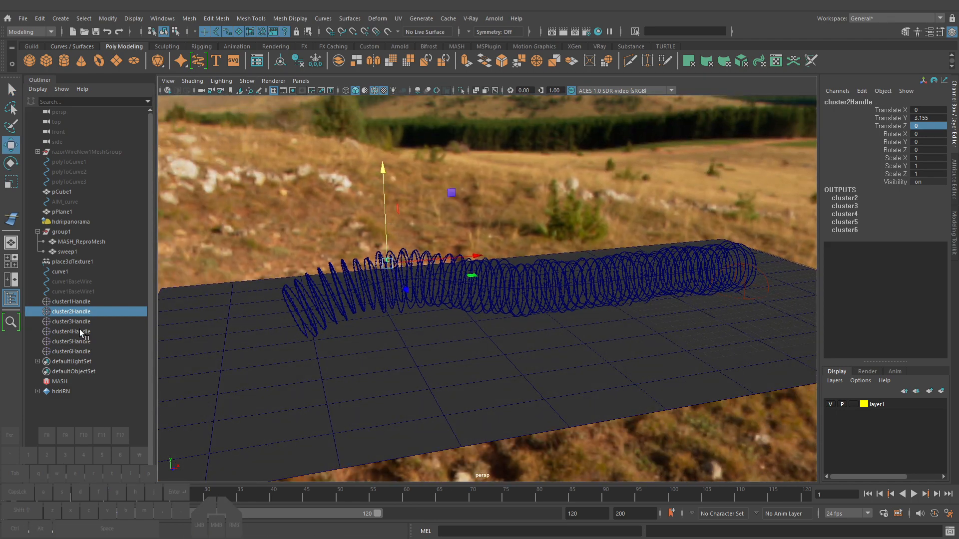
Bend the middle of the coil by moving cluster4Handle to about 1.221 in Y and 19.336 in Z
left_click(79, 329)
key("w")
left_click_drag(575, 270, 508, 363)
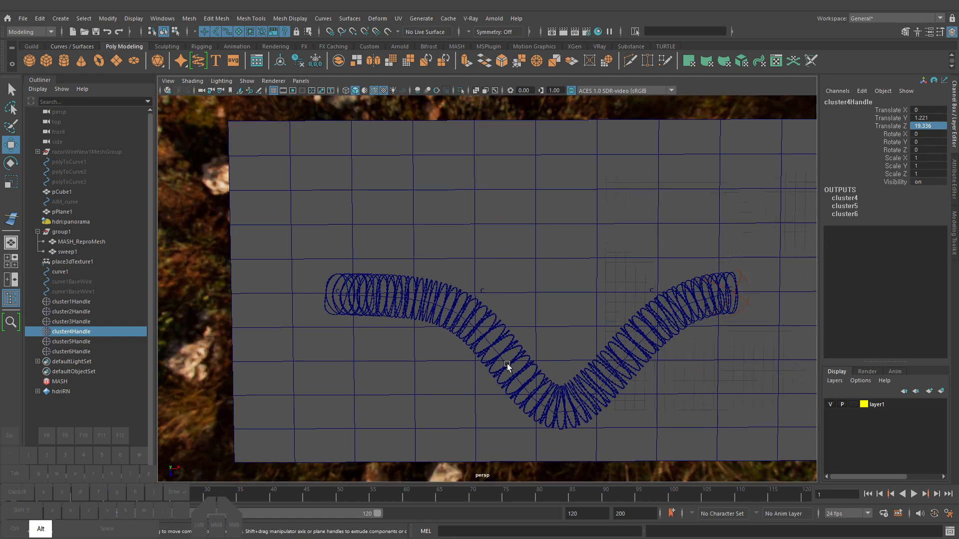
Shift cluster3Handle slightly in the XZ plane
left_click(85, 322)
left_click_drag(550, 363, 535, 381)
key("q")
Soften the bend by moving cluster4Handle in the XZ plane to about -1.179 in X and 13.051 in Z
left_click(106, 332)
middle_click_drag(541, 328, 578, 293, "alt")
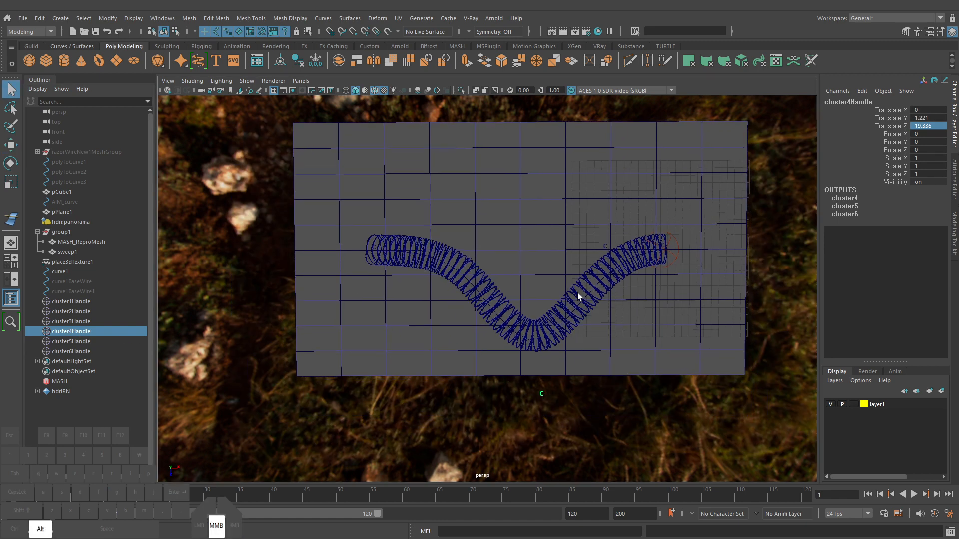
key("w")
left_click_drag(614, 466, 609, 425)
scroll(627, 395, "up", 3)
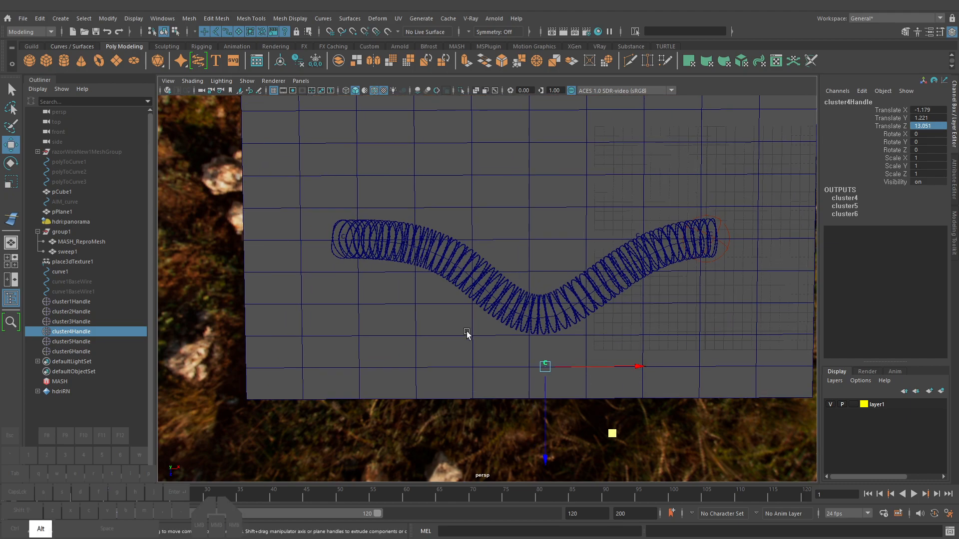
Select the sweep1 wire and the MASH_ReproMesh barbs in turn to examine how both follow the bend up close
left_click_drag(466, 332, 544, 285, "alt")
right_click_drag(624, 325, 734, 349, "alt")
key("q")
left_click(336, 306)
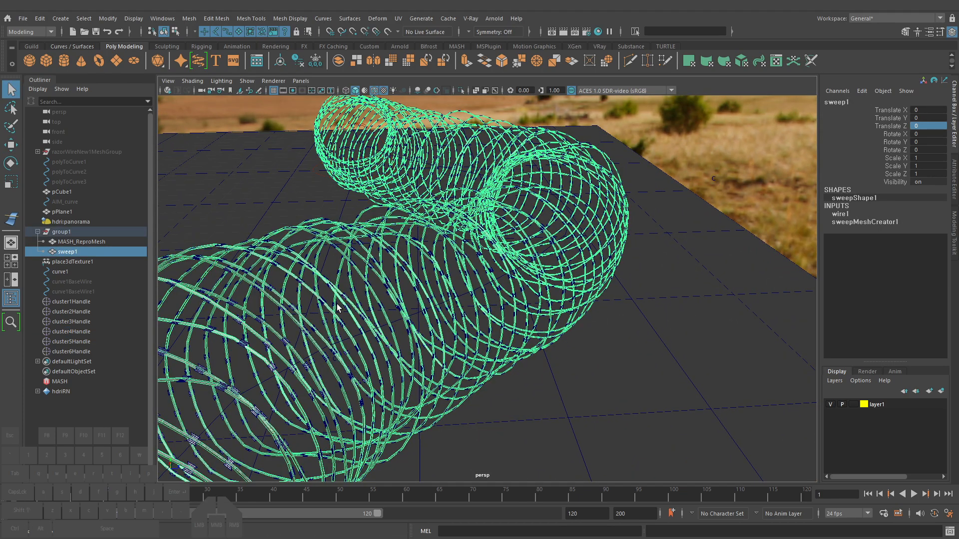
left_click(339, 308)
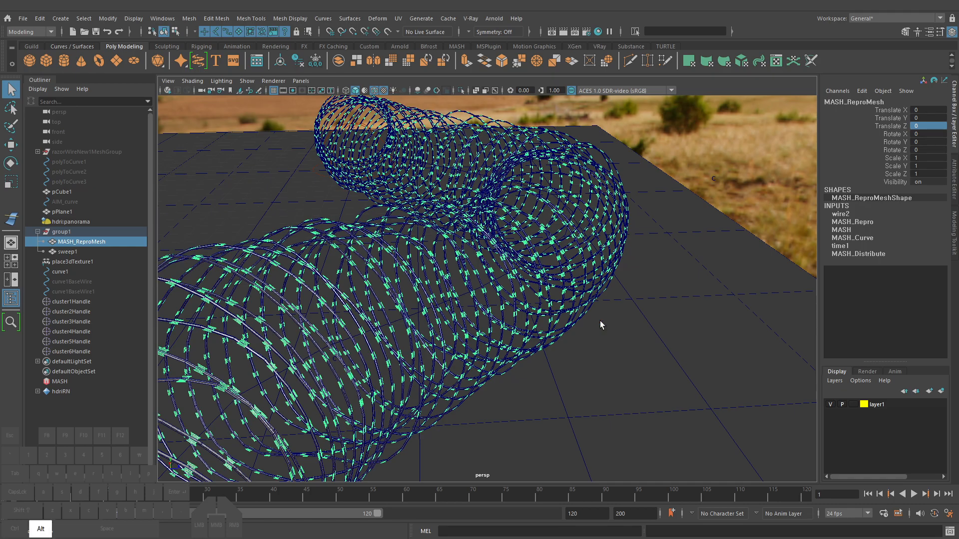
right_click_drag(601, 321, 520, 274, "alt")
left_click_drag(521, 274, 487, 285, "alt")
scroll(571, 310, "down", 3, "alt")
Flatten the bend further by moving cluster4Handle to about 5.559 in Translate Z
left_click(91, 332)
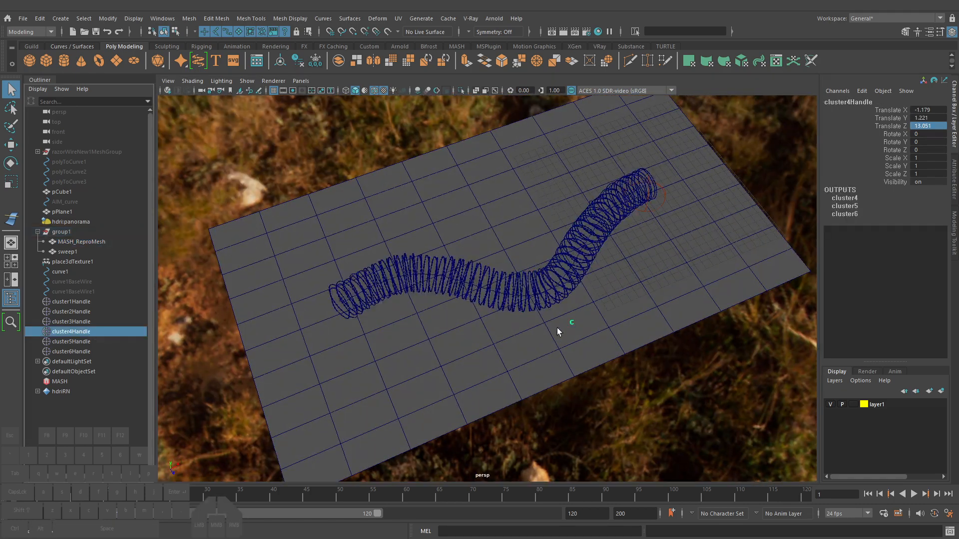
key("w")
left_click_drag(584, 347, 544, 299)
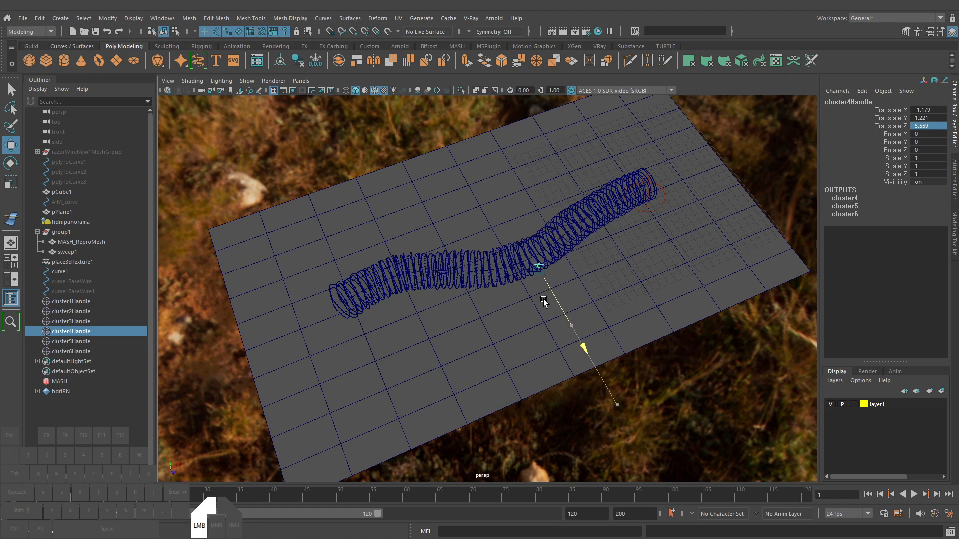
Examine the deformed barbed wire coil from several angles, both along its length and close up
left_click_drag(494, 319, 514, 273, "alt")
right_click_drag(515, 273, 670, 320, "alt")
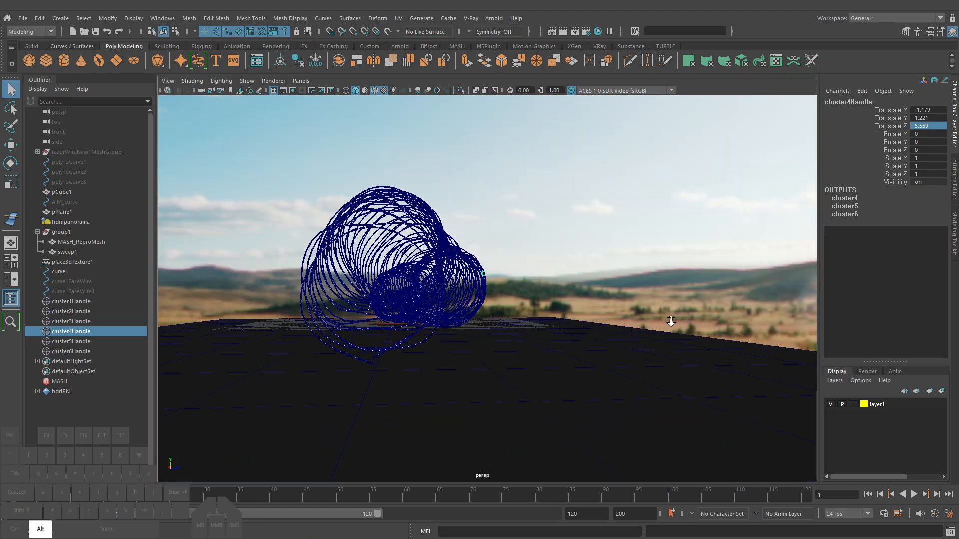
middle_click_drag(522, 297, 552, 320, "alt")
right_click_drag(552, 319, 660, 324, "alt")
middle_click_drag(589, 305, 607, 307, "alt")
right_click_drag(607, 308, 494, 300, "alt")
left_click_drag(494, 300, 580, 337, "alt")
middle_click_drag(580, 337, 518, 265, "alt")
left_click_drag(517, 264, 539, 271, "alt")
right_click_drag(539, 270, 563, 279, "alt")
middle_click_drag(563, 278, 591, 300, "alt")
right_click_drag(590, 300, 589, 300, "alt")
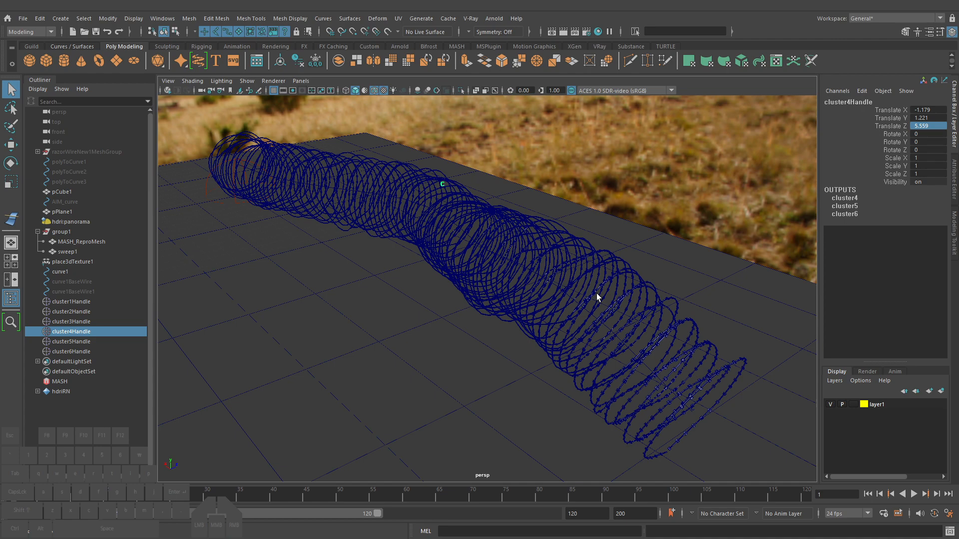
middle_click_drag(596, 292, 600, 290, "alt")
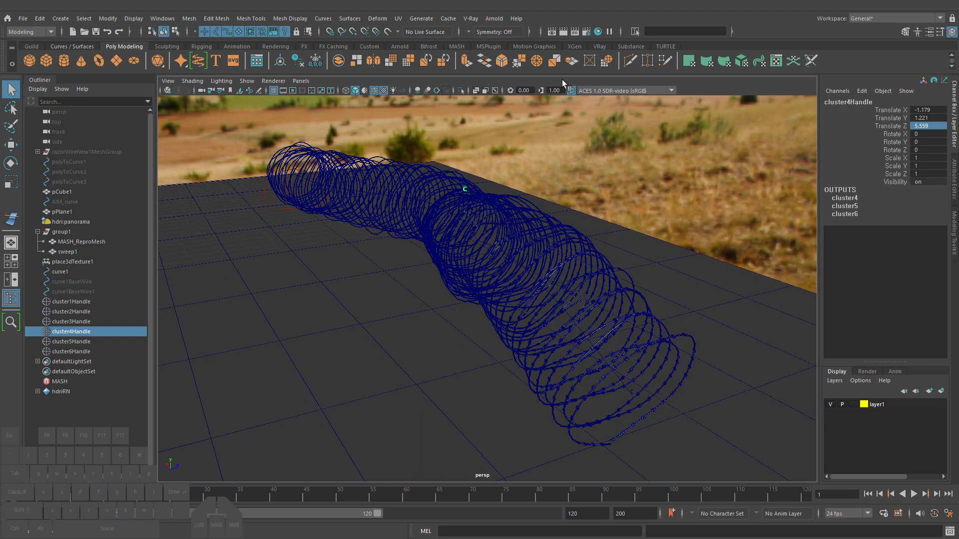
left_click(421, 18)
mouse_move(377, 18)
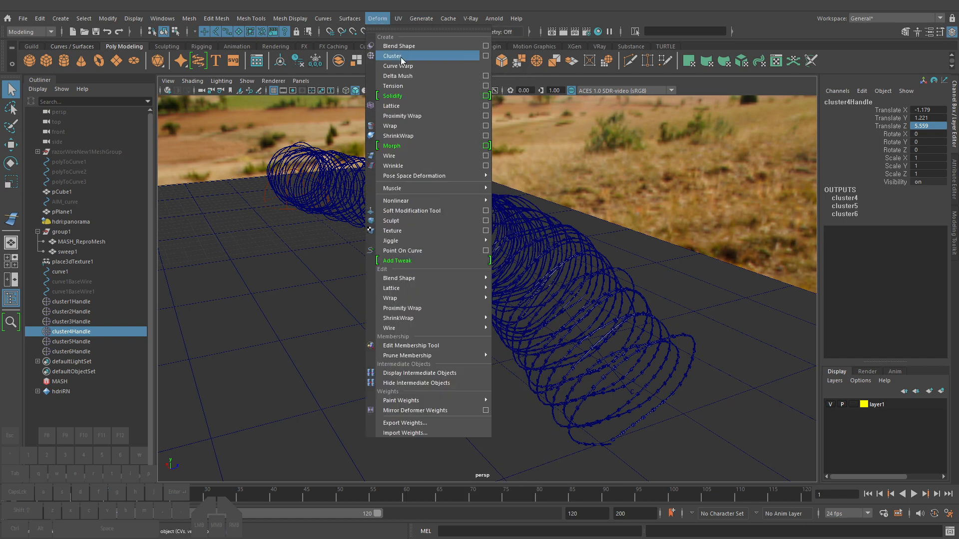
left_click(384, 20)
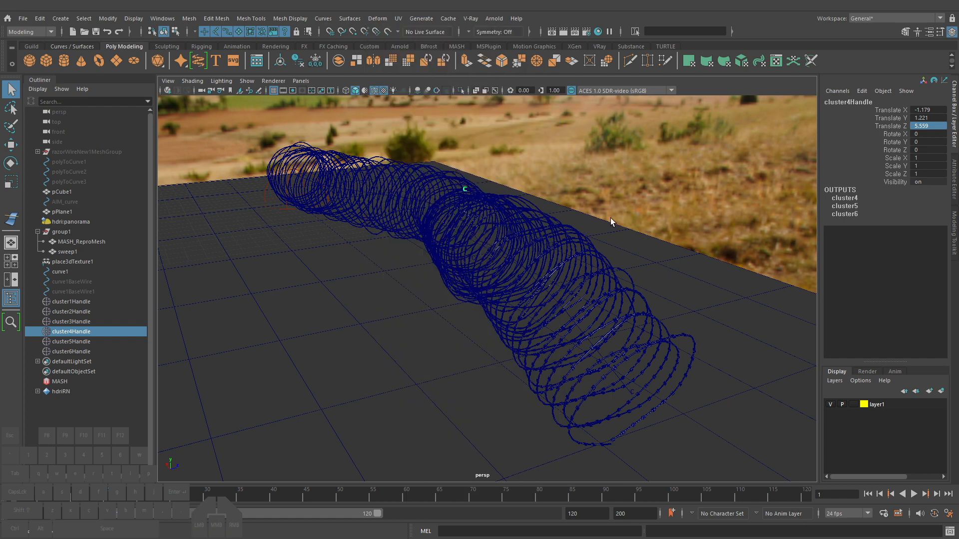
Start the interactive viewport render and examine the barbed wire from inside the coil
left_click(168, 90)
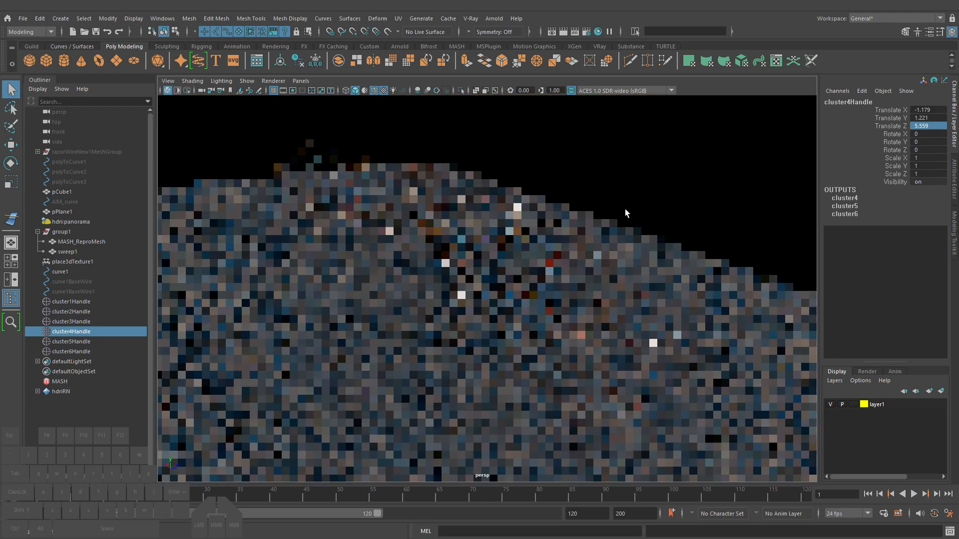
left_click_drag(594, 241, 454, 283, "alt")
middle_click_drag(444, 277, 610, 299, "alt")
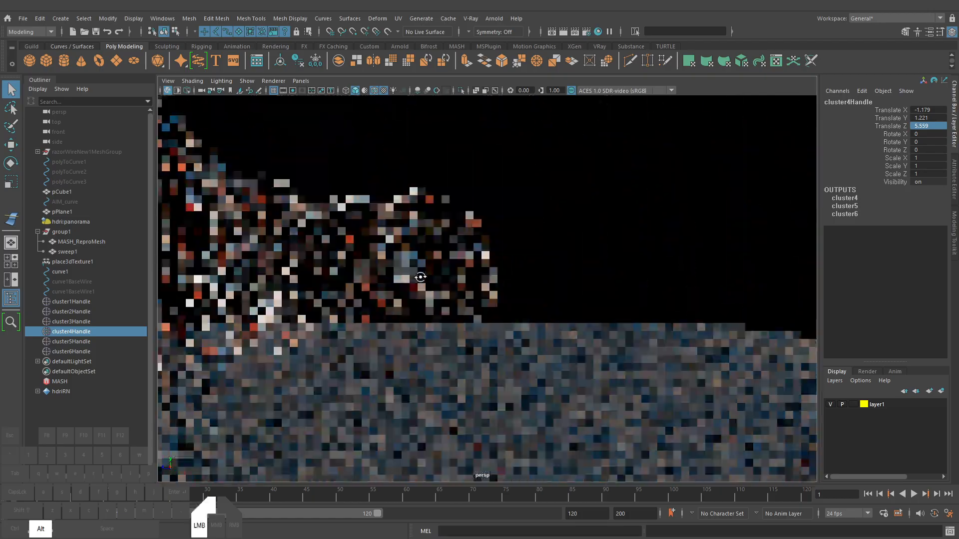
left_click_drag(610, 299, 630, 279, "alt")
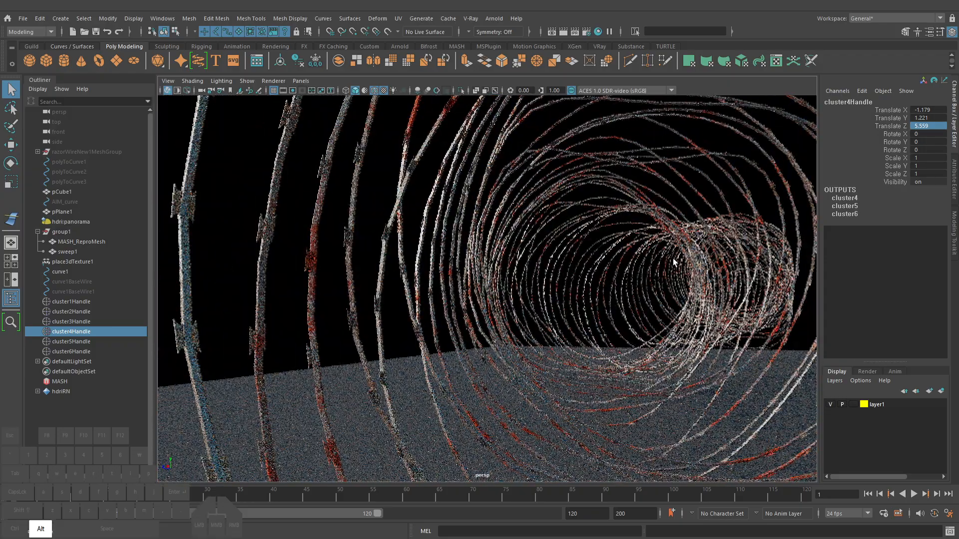
middle_click_drag(673, 259, 655, 289, "alt")
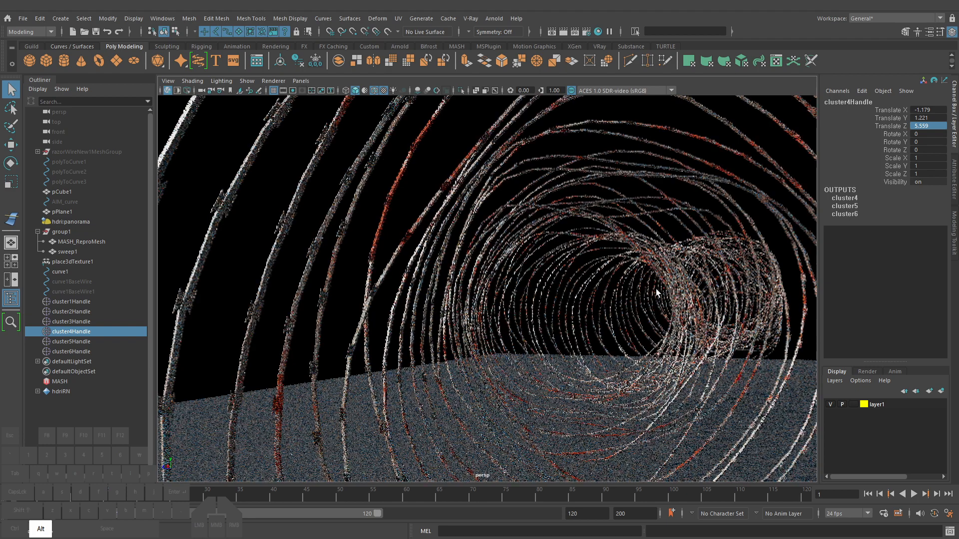
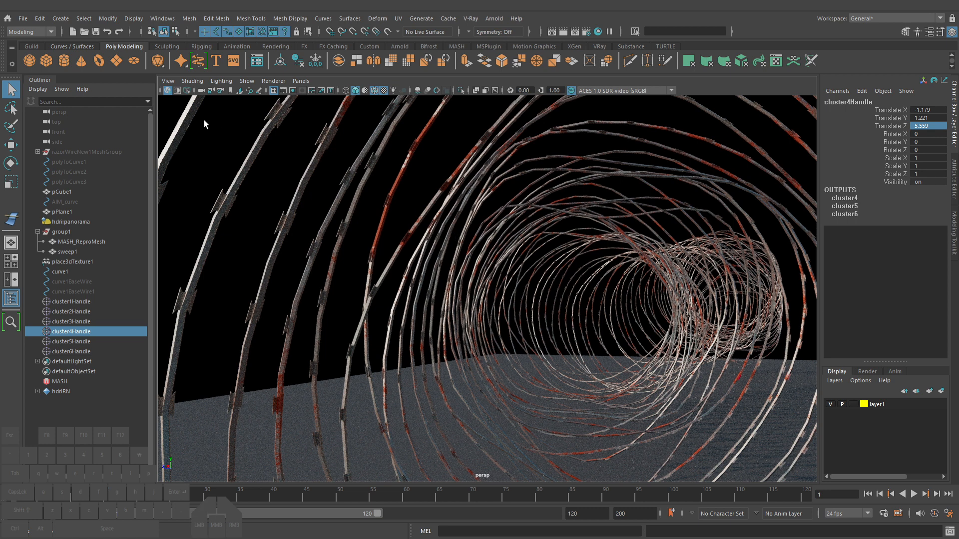
Save the scene and clear the selection
key("ctrl+s")
left_click(223, 131)
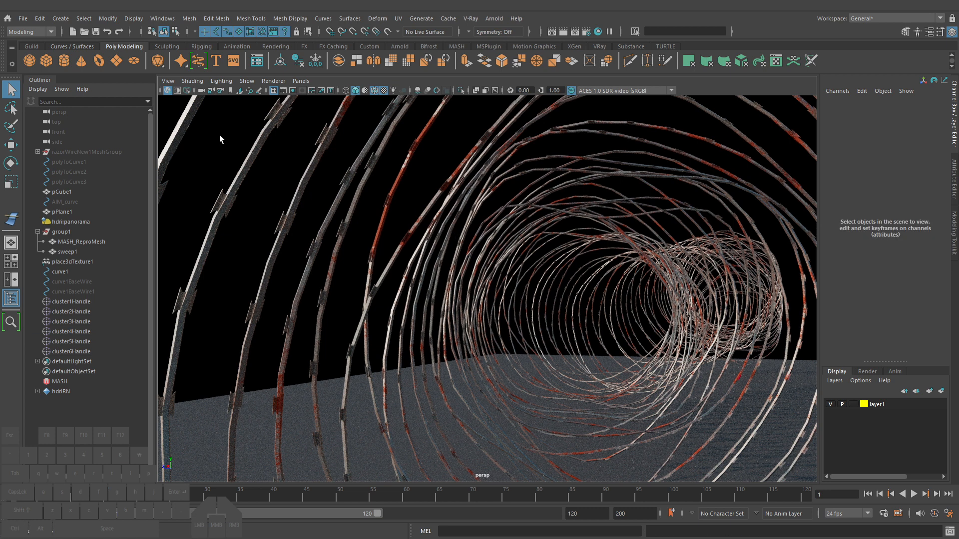
Select the six cluster handles together with group1, place3dTexture1, curve1 and its two base wires
left_click(76, 301)
left_click(76, 351, "shift")
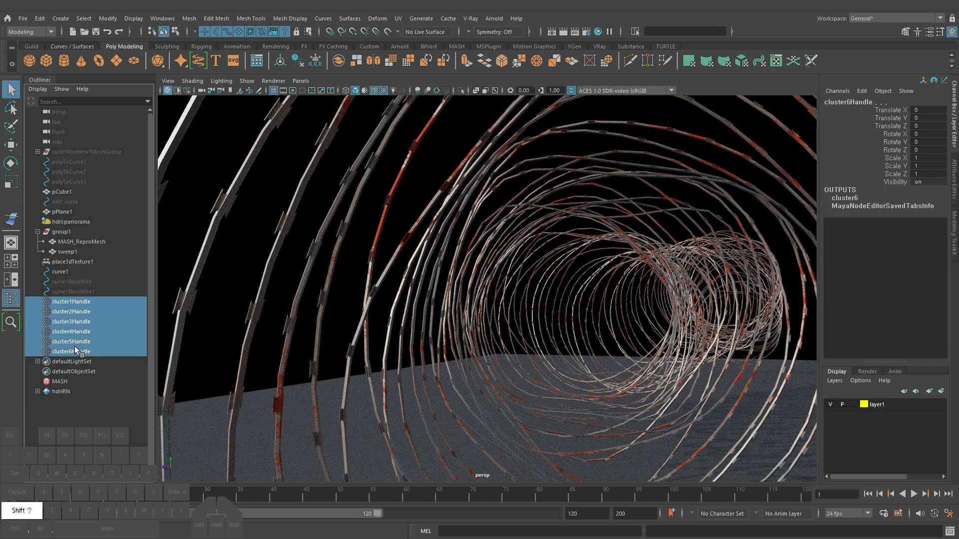
left_click(61, 232, "ctrl")
left_click(37, 231, "ctrl")
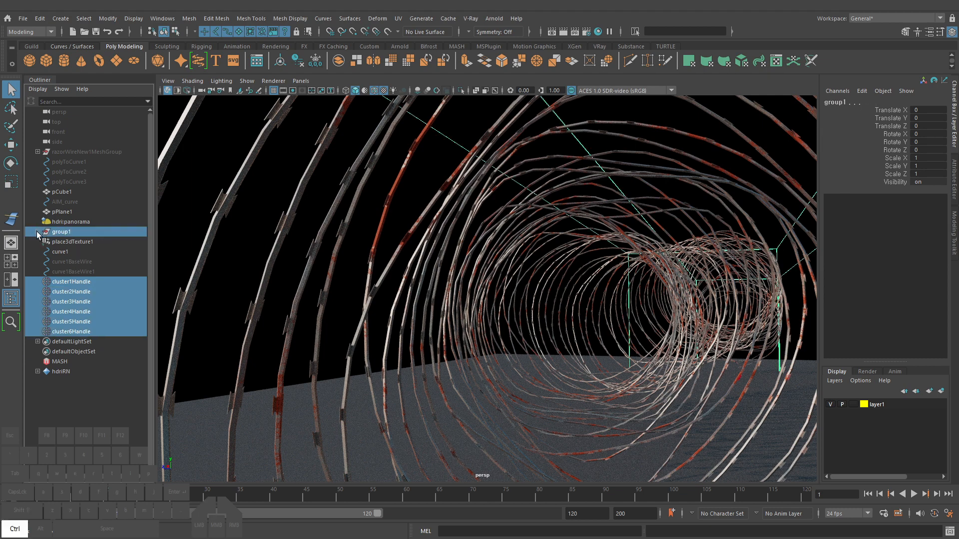
left_click(65, 241, "ctrl")
left_click(65, 252, "ctrl")
left_click(67, 262, "ctrl")
left_click(68, 272, "ctrl")
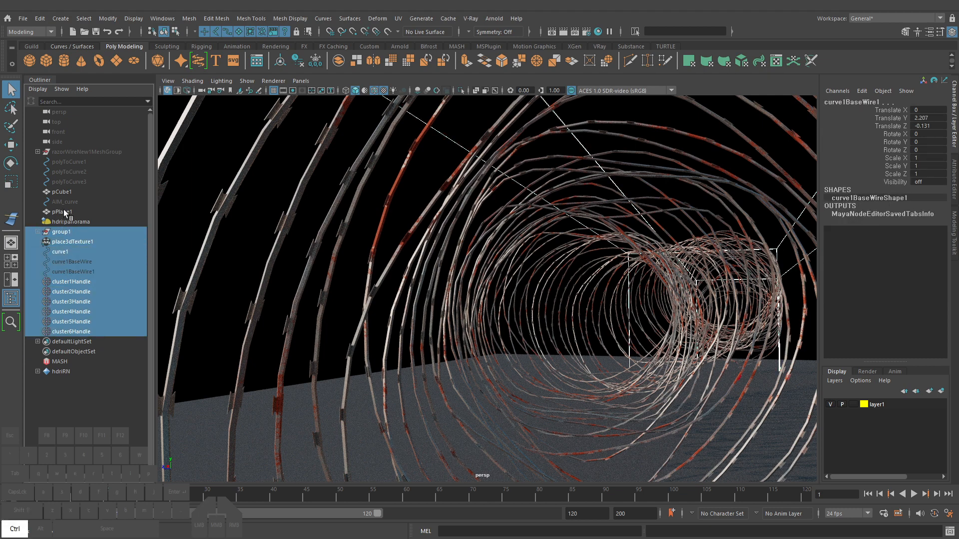
Add pPlane1, AIM_curve, pCube1 and the three polyToCurve curves to the selection
left_click(64, 212, "ctrl")
left_click(65, 202, "ctrl")
left_click(67, 191, "ctrl")
left_click(68, 181, "ctrl")
left_click(69, 172, "ctrl")
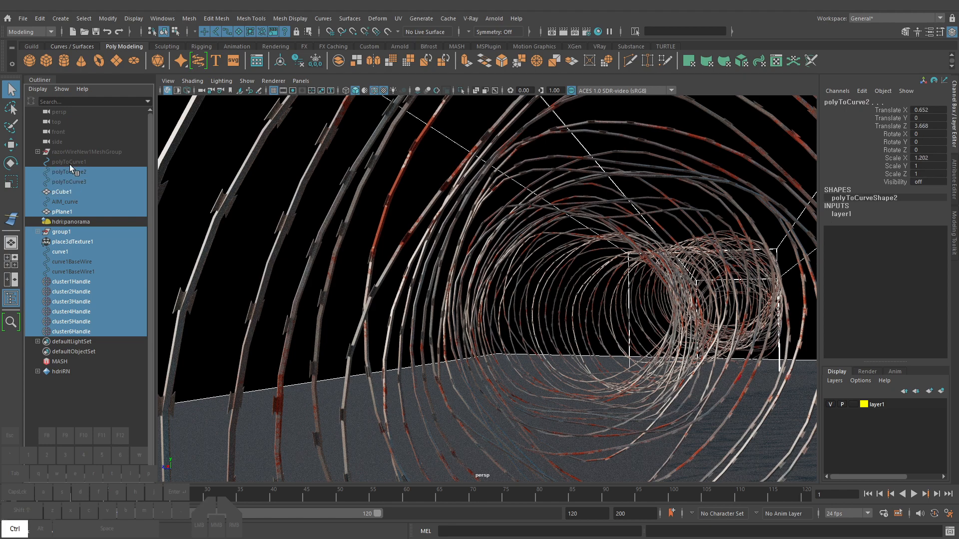
left_click(70, 163, "ctrl")
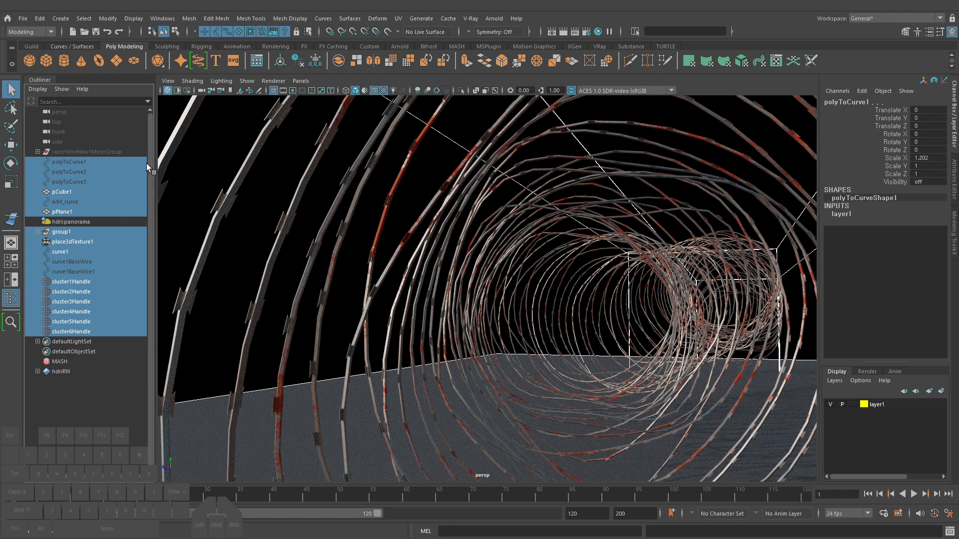
Stop the viewport render and reduce the selection to polyToCurve1 alone
left_click(169, 90)
right_click_drag(620, 313, 359, 271, "alt")
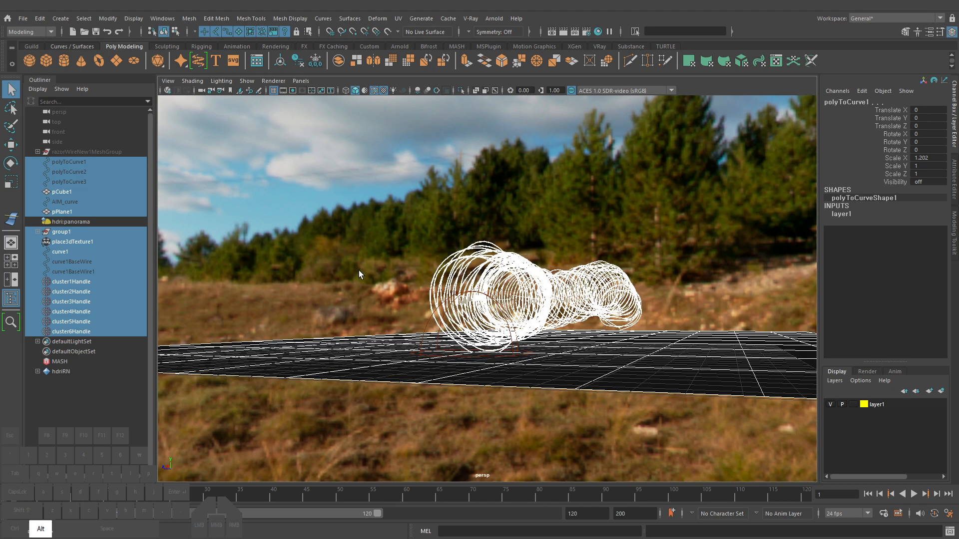
left_click_drag(359, 271, 590, 326, "alt")
middle_click_drag(590, 327, 480, 340, "alt")
right_click_drag(479, 341, 649, 349, "alt")
left_click_drag(650, 350, 644, 325, "alt")
right_click_drag(590, 329, 634, 332, "alt")
middle_click_drag(549, 340, 636, 340, "alt")
left_click(68, 162)
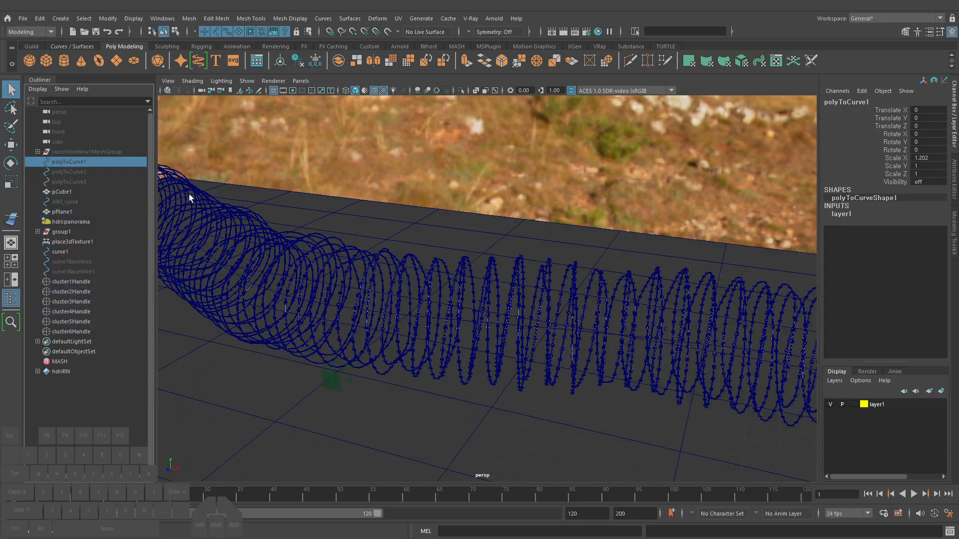
Show polyToCurve1, compare it with the bent coil in isolation and in the full scene, and hide it again
key("shift+h")
right_click_drag(604, 340, 550, 338, "alt")
mouse_move(551, 339)
left_mouse_down("alt")
mouse_move(524, 336)
mouse_move(546, 338)
left_mouse_up("alt")
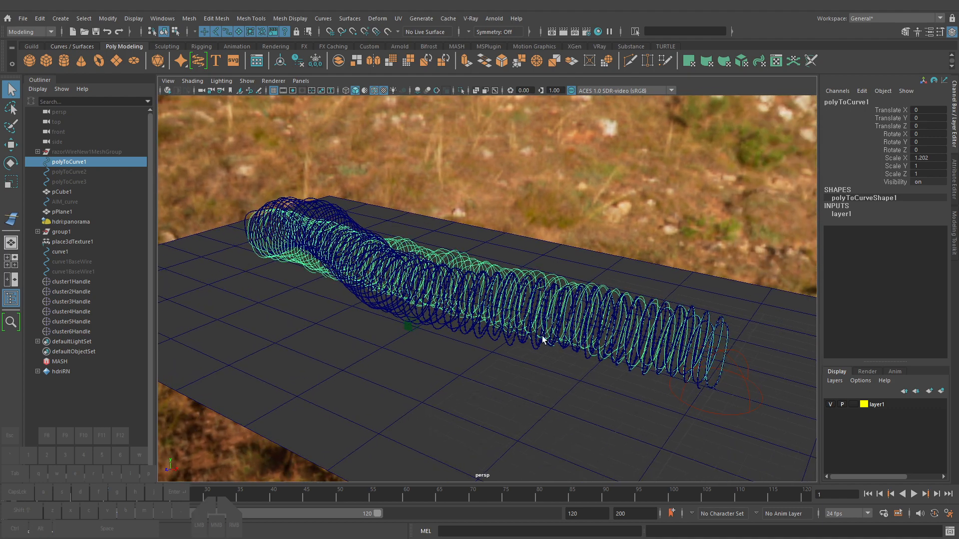
key("ctrl+1")
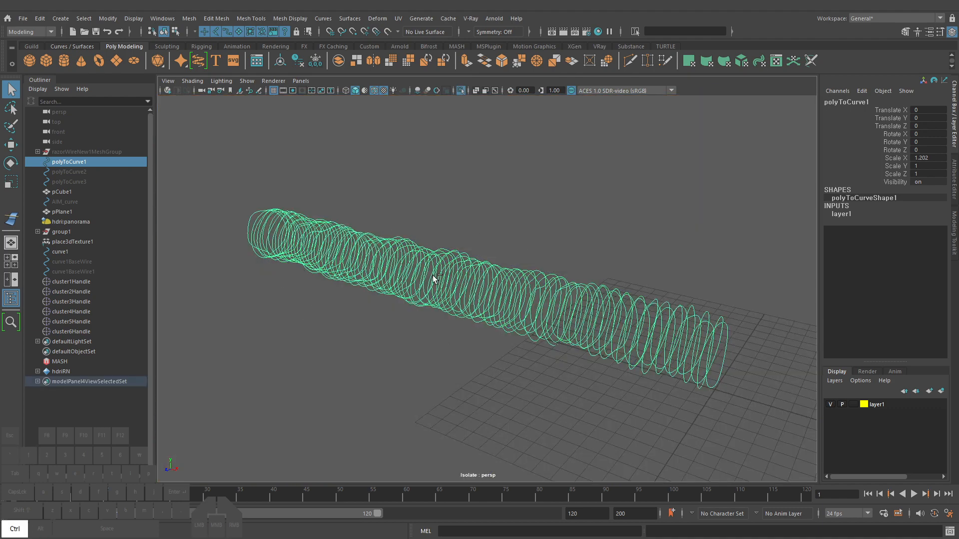
key("ctrl+1")
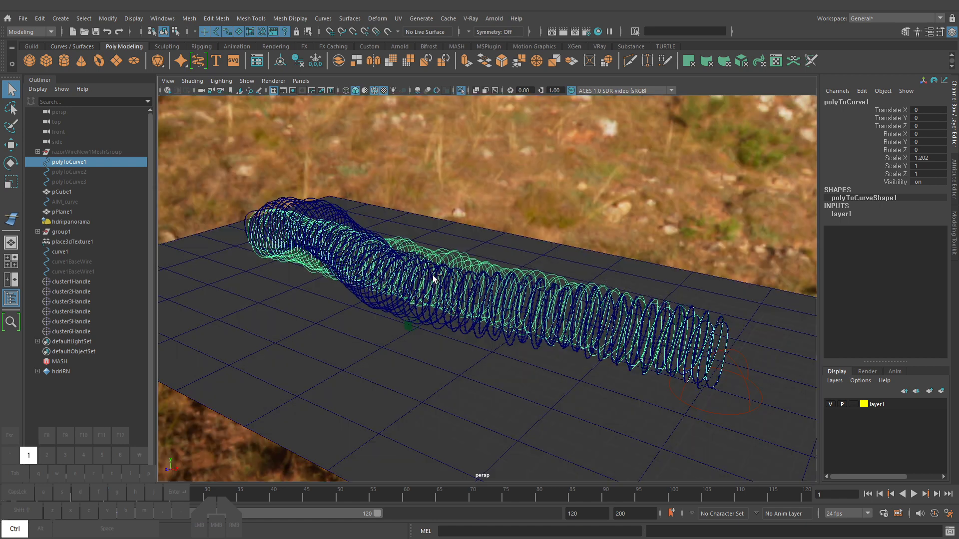
right_click_drag(478, 299, 495, 299, "alt")
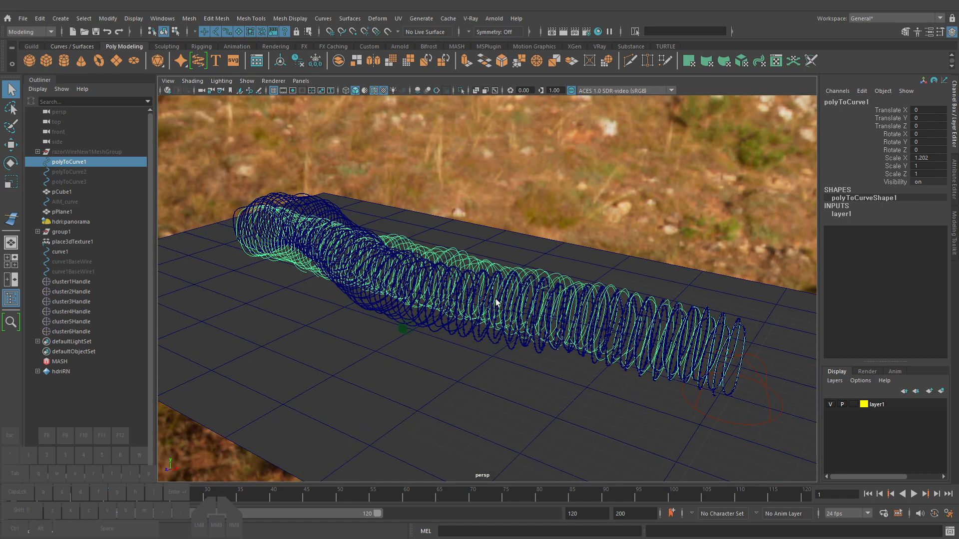
key("h")
key("h")
key("h")
key("h")
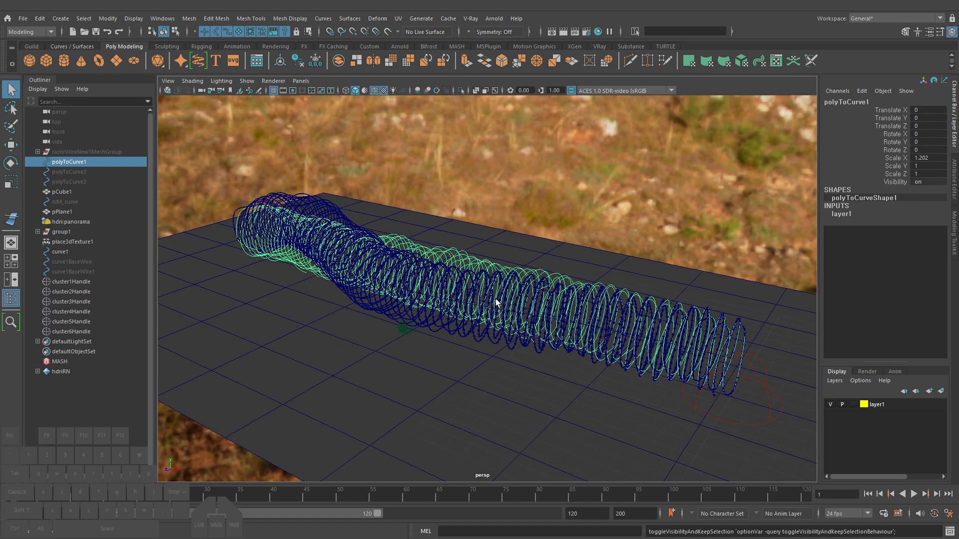
key("h")
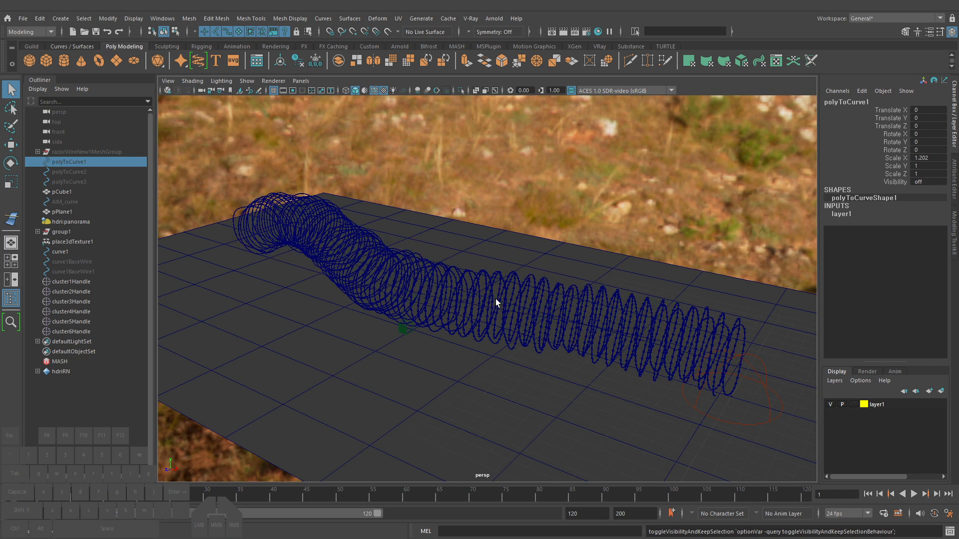
Group everything from polyToCurve1 through cluster6Handle, leaving hdri:panorama out of the group
left_click(88, 164)
left_click(81, 332, "shift")
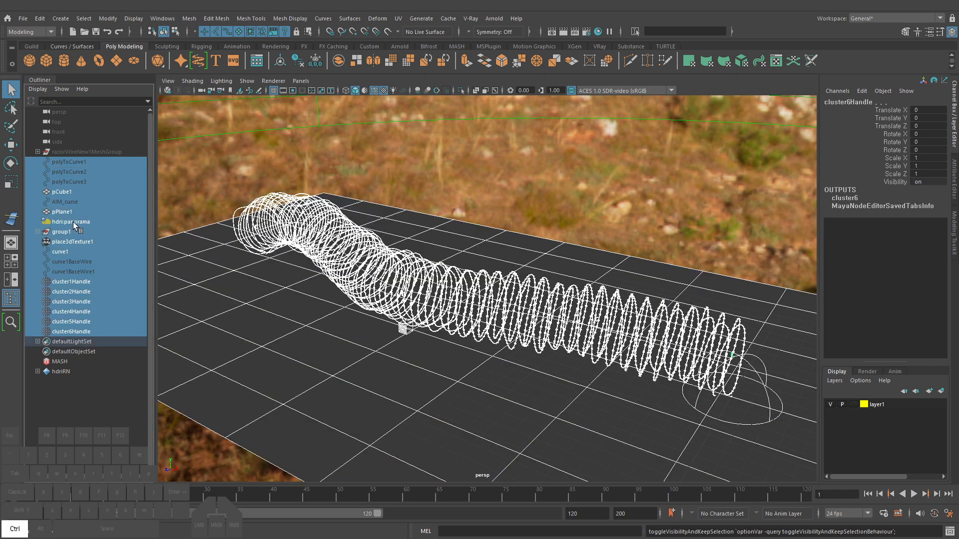
left_click(88, 222, "ctrl")
key("ctrl+g")
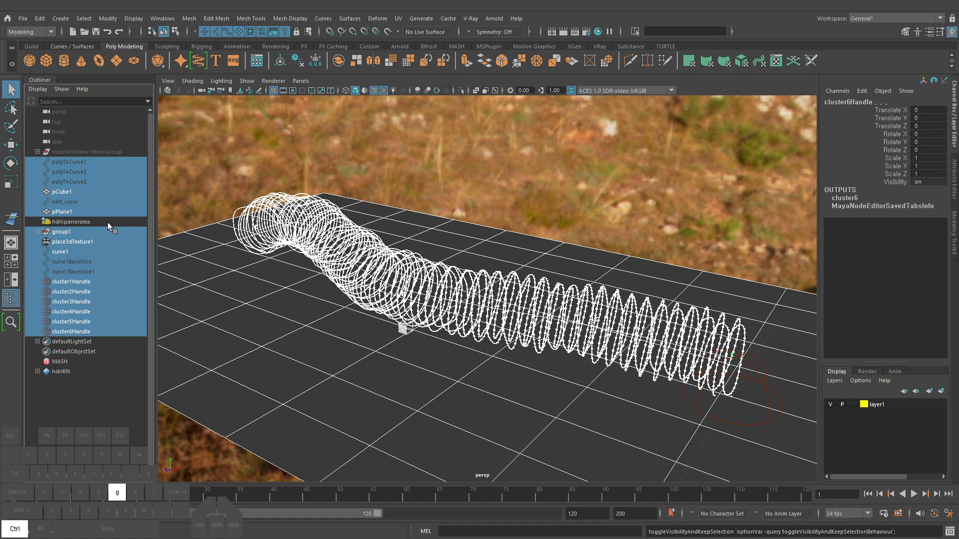
mouse_move(436, 292)
right_mouse_down("alt")
mouse_move(501, 295)
mouse_move(434, 281)
right_mouse_up("alt")
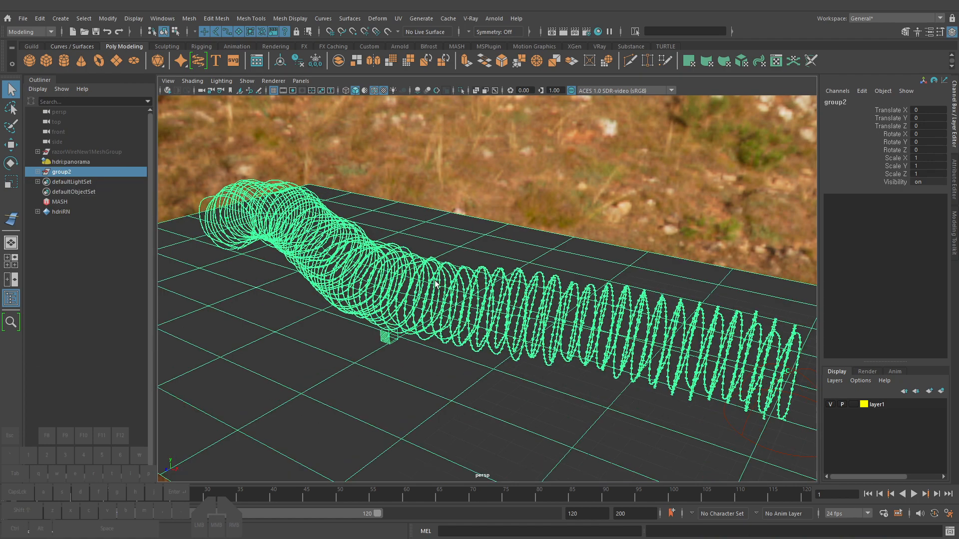
Select an edge loop running along the coil's sweep mesh
right_click_drag(289, 218, 516, 247, "alt")
key("q")
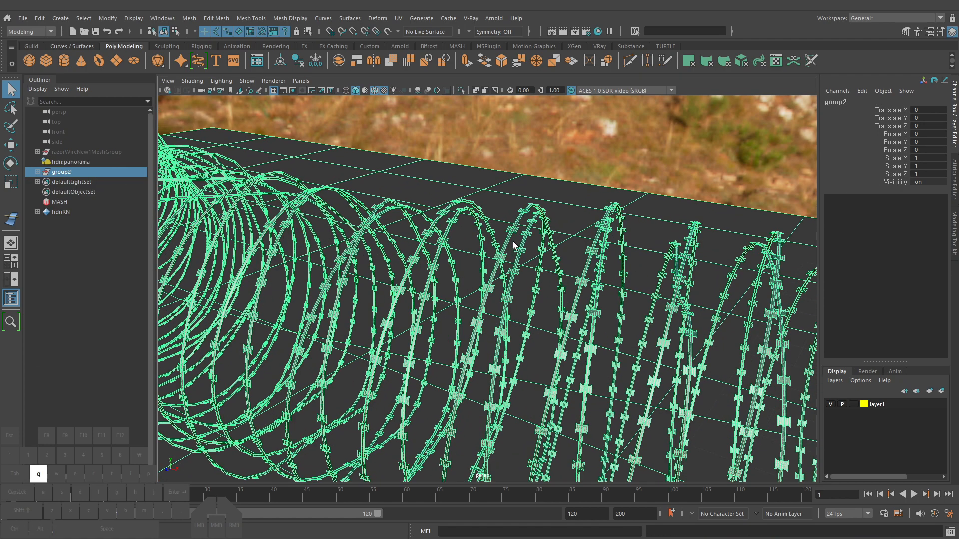
left_click(436, 226)
right_click_drag(437, 226, 375, 272, "alt")
key("F10")
left_click(368, 272)
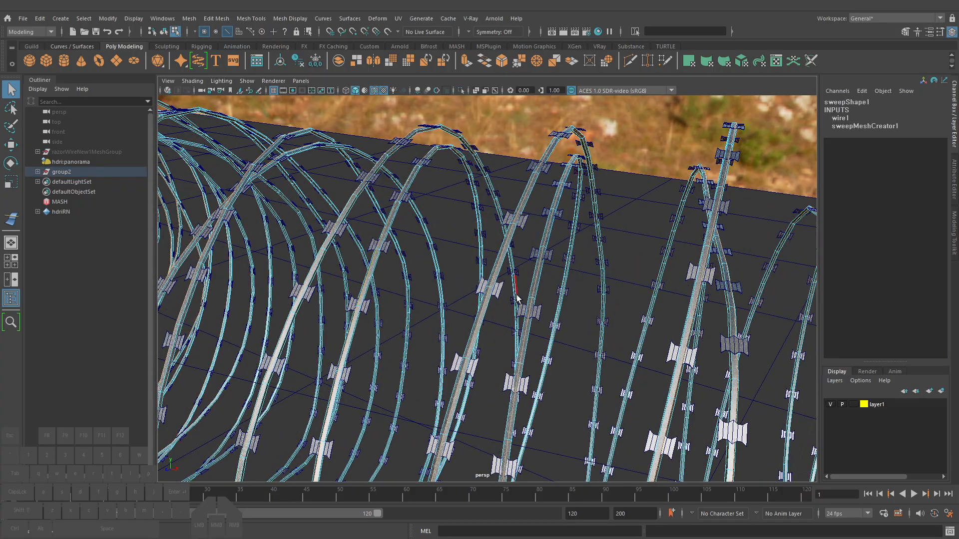
Convert the selected polygon edges of the bent coil to a curve
key("f")
left_click_drag(487, 292, 595, 323, "alt")
right_click_drag(595, 323, 619, 323, "alt")
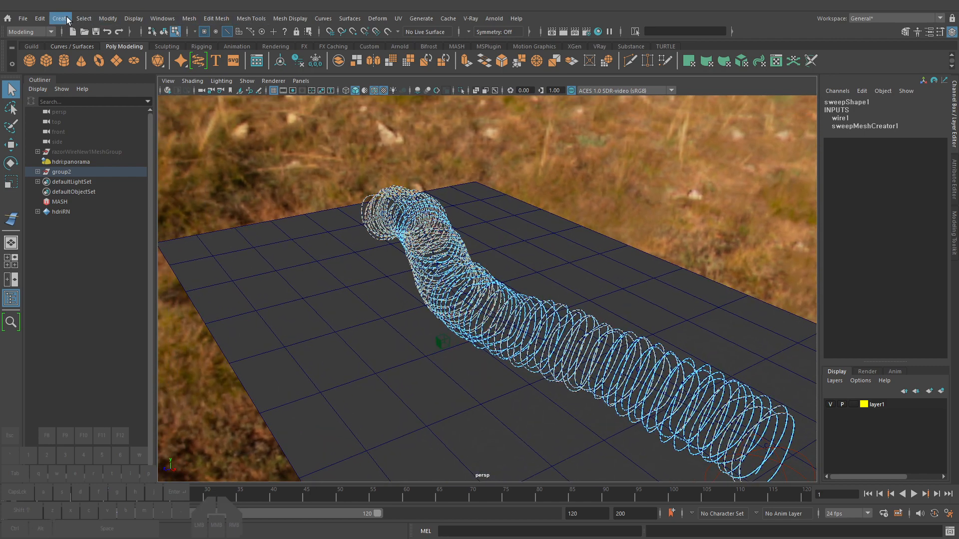
left_click(68, 19)
mouse_move(107, 19)
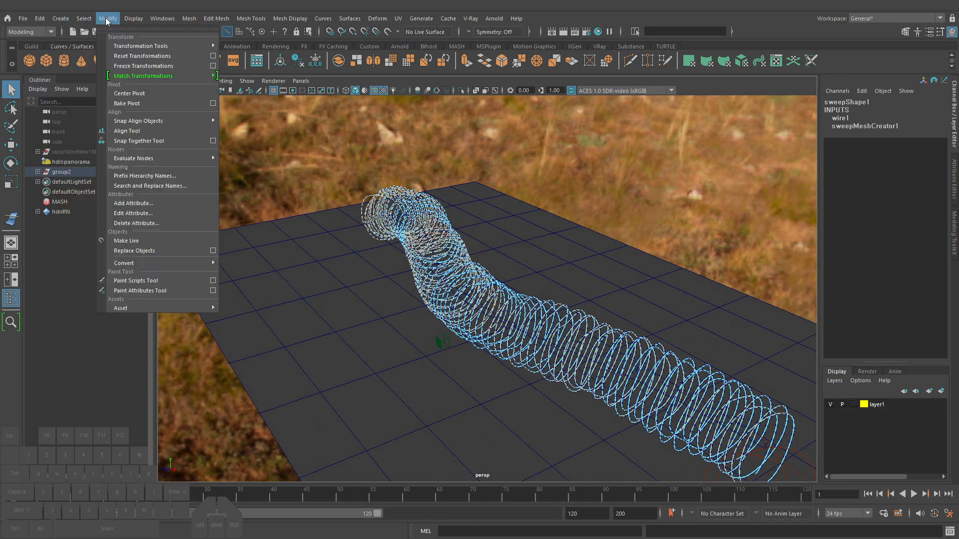
mouse_move(178, 261)
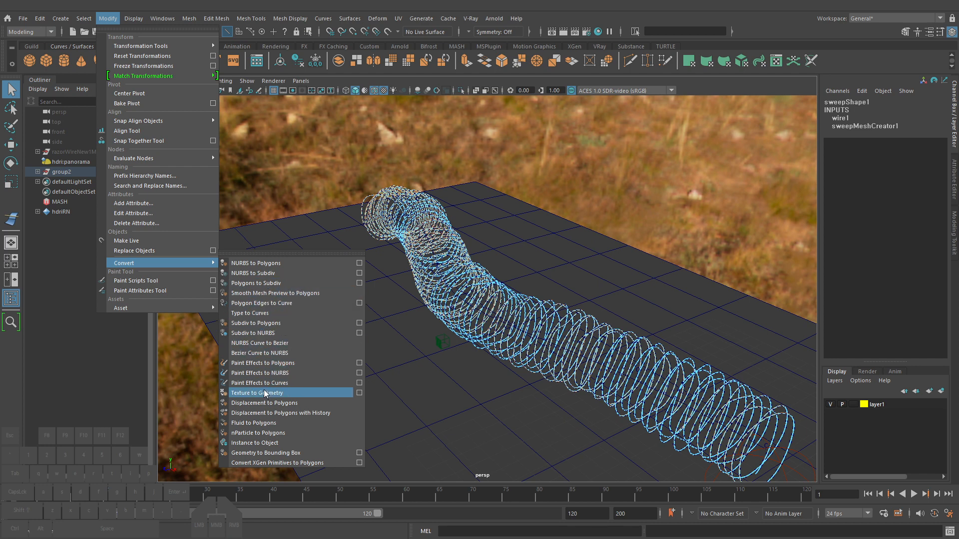
left_click(267, 303)
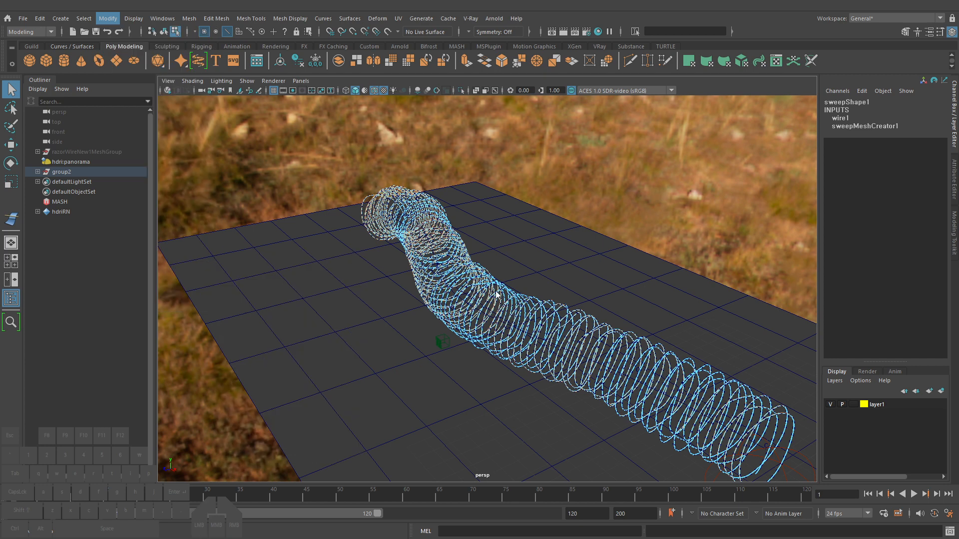
Examine the control vertices of the converted curve in isolation and delete the curve
right_click(522, 295, "alt")
middle_click(530, 306, "alt")
middle_click_drag(653, 327, 600, 313, "alt")
left_click_drag(599, 313, 619, 325, "alt")
right_click_drag(619, 325, 749, 315, "alt")
key("ctrl+1")
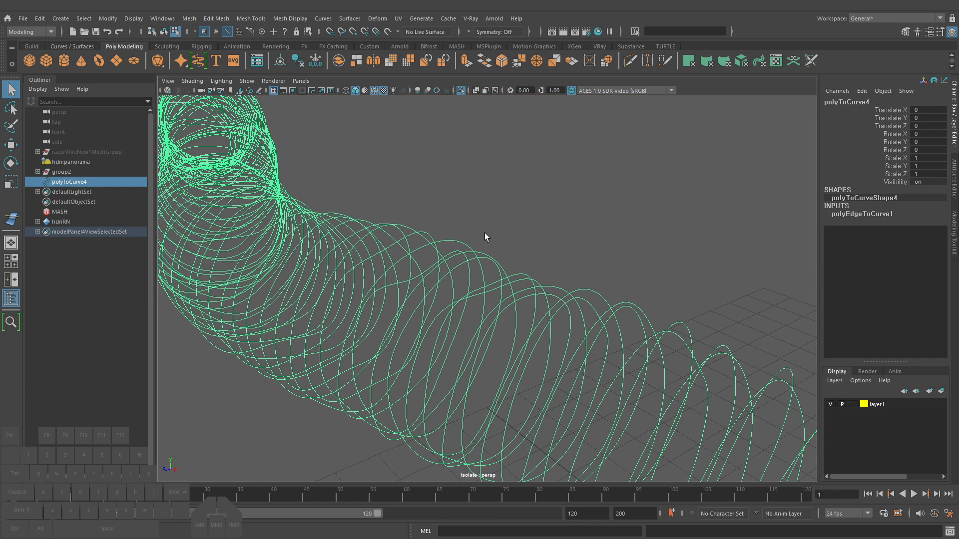
right_click_drag(484, 233, 463, 229)
left_click_drag(344, 225, 485, 332)
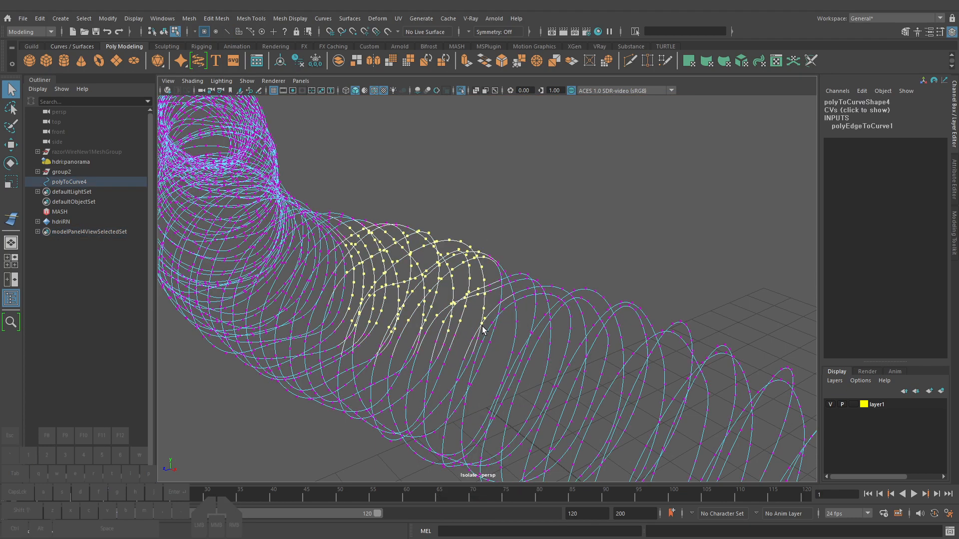
key("F8")
key("Delete")
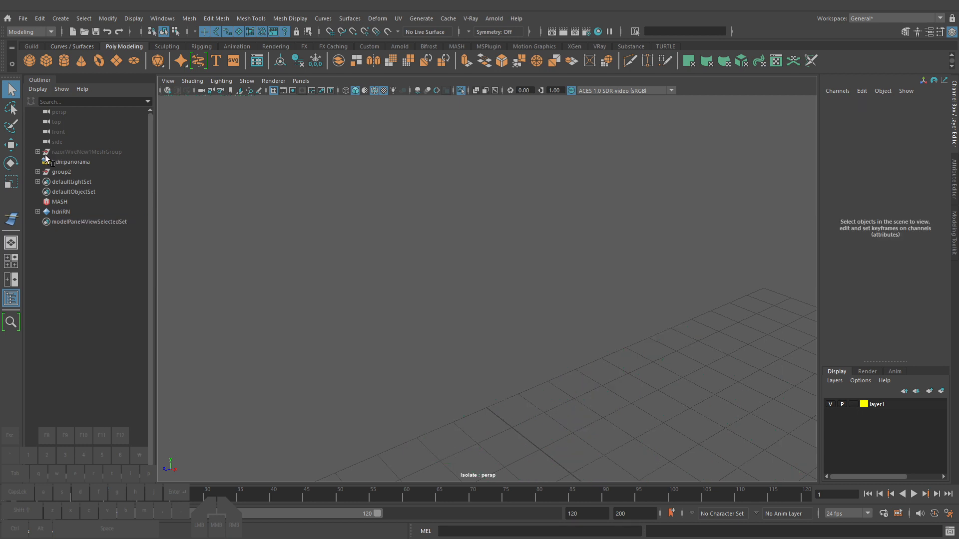
Unhide polyToCurve1 inside group2, leave isolation, and duplicate the curve outside the group
left_click(38, 172)
left_click(76, 181)
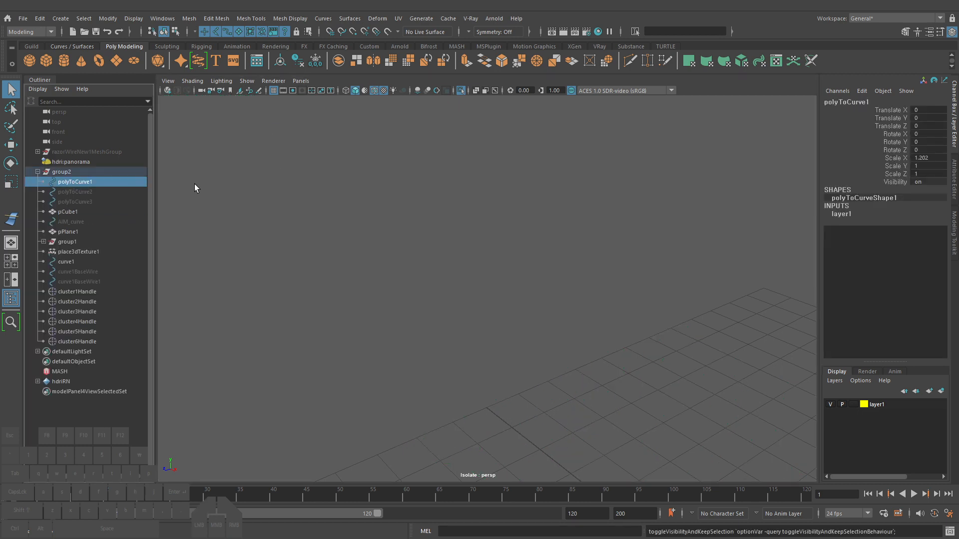
key("ctrl+1")
right_click_drag(532, 247, 456, 243, "alt")
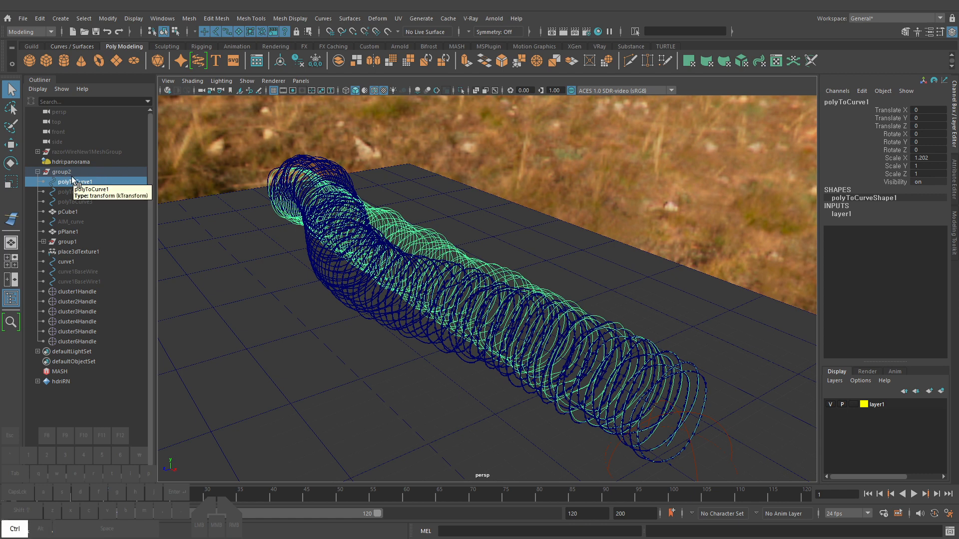
key("ctrl+d")
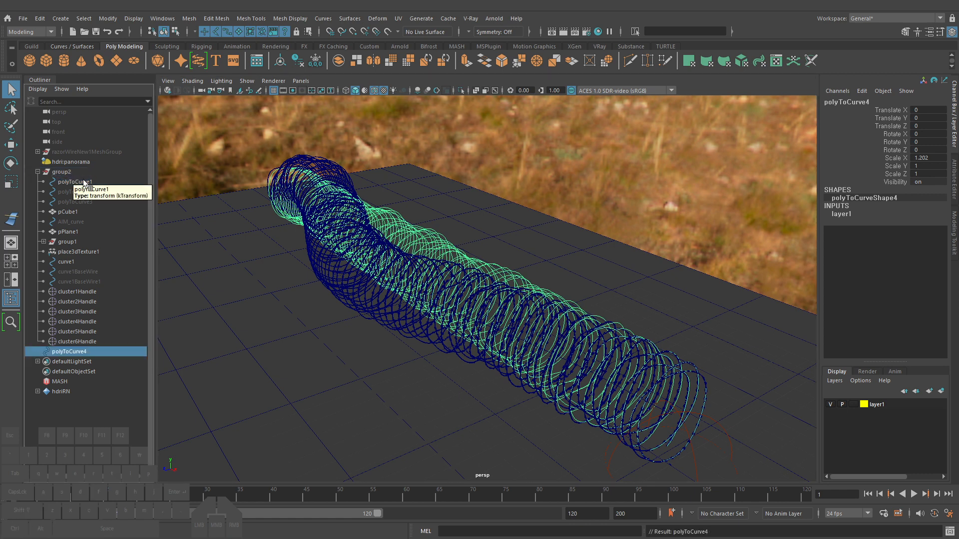
Hide group2 and select the duplicated straight coil curve
left_click(66, 173)
key("ctrl+h")
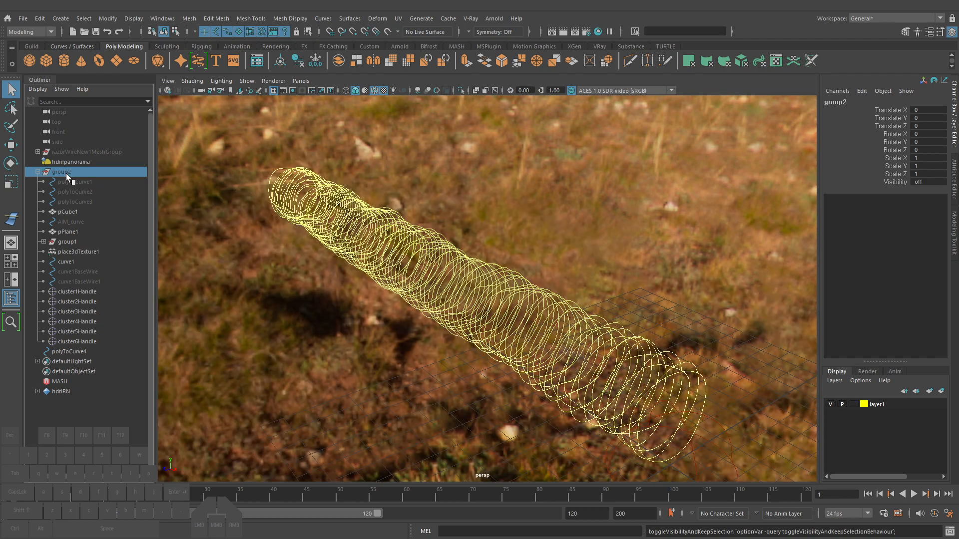
left_click(474, 305)
left_click_drag(475, 305, 489, 298, "alt")
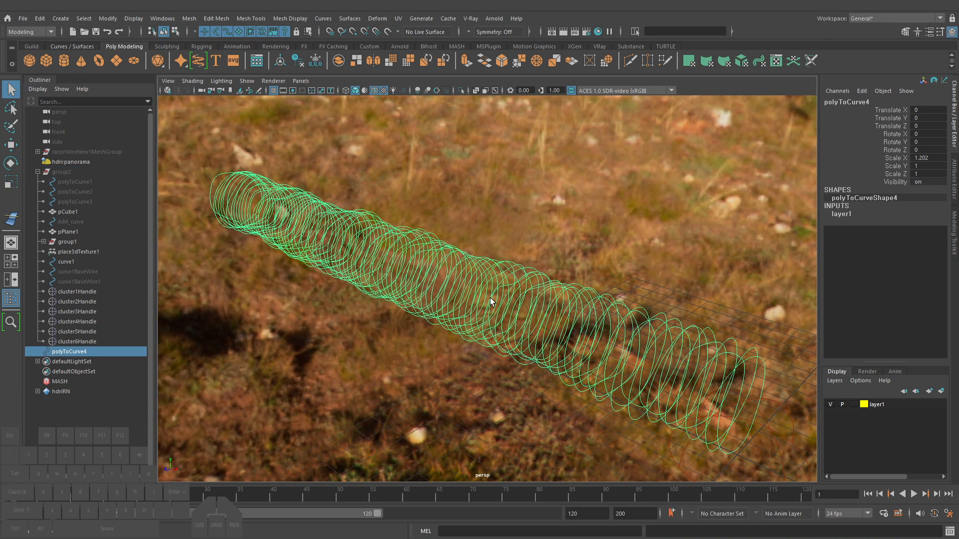
Examine the duplicated curve's control vertices and overall shape in wireframe display
key("4")
right_click_drag(492, 242, 656, 306)
left_click_drag(417, 193, 507, 268)
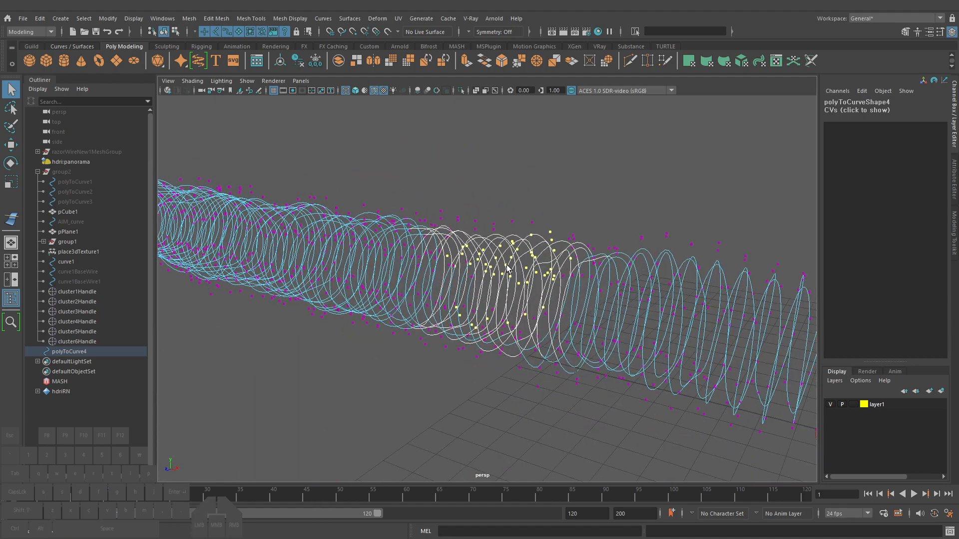
key("F8")
key("1")
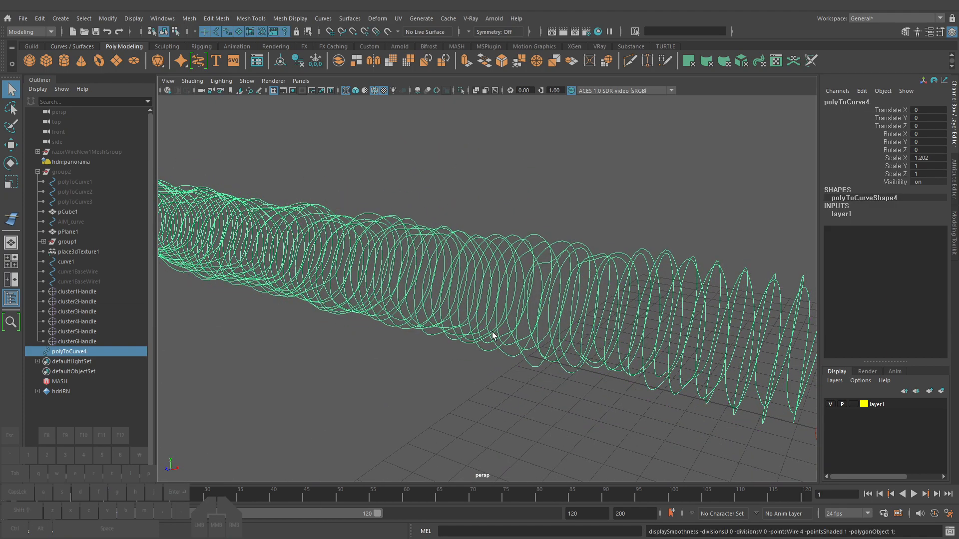
left_click_drag(518, 338, 430, 320, "alt")
right_click_drag(430, 320, 456, 325, "alt")
middle_click_drag(456, 325, 450, 321, "alt")
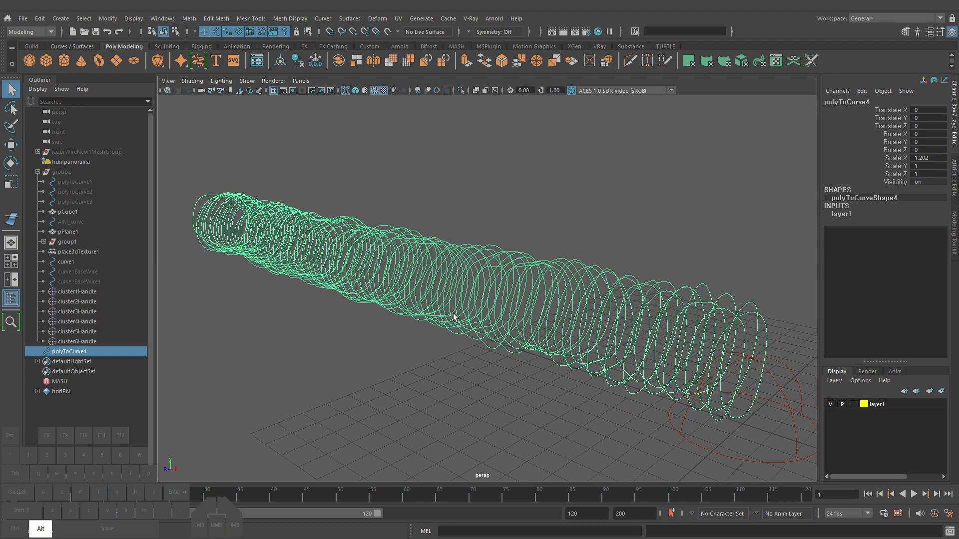
left_click_drag(454, 315, 473, 308, "alt")
middle_click_drag(473, 309, 494, 297, "alt")
left_click_drag(494, 297, 440, 275, "alt")
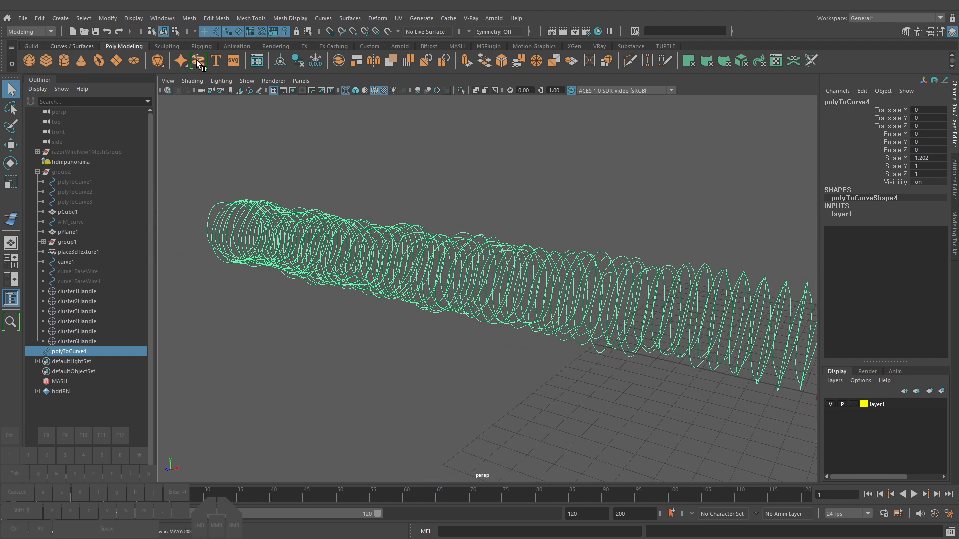
Collapse group2, create a sweep mesh from the duplicated curve, and display it shaded
left_click(38, 172)
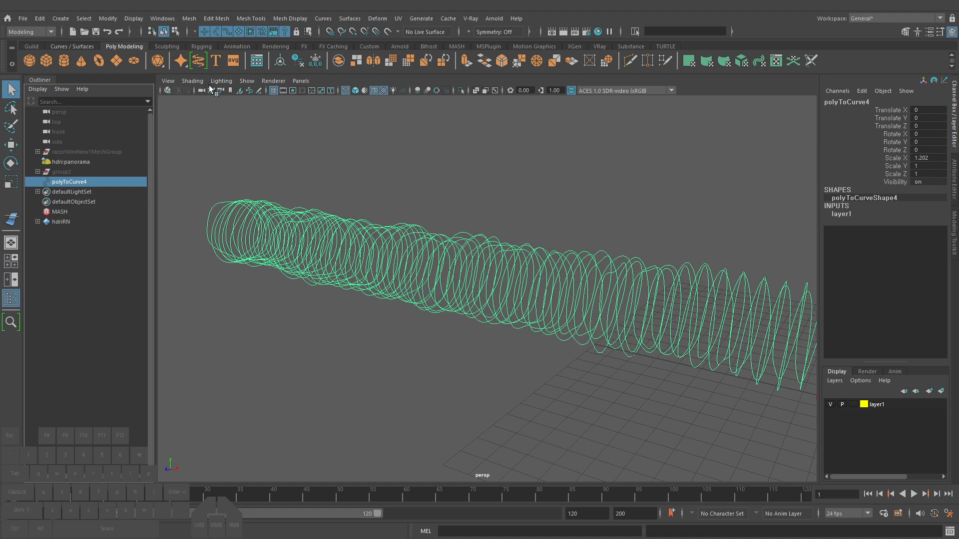
left_click(198, 61)
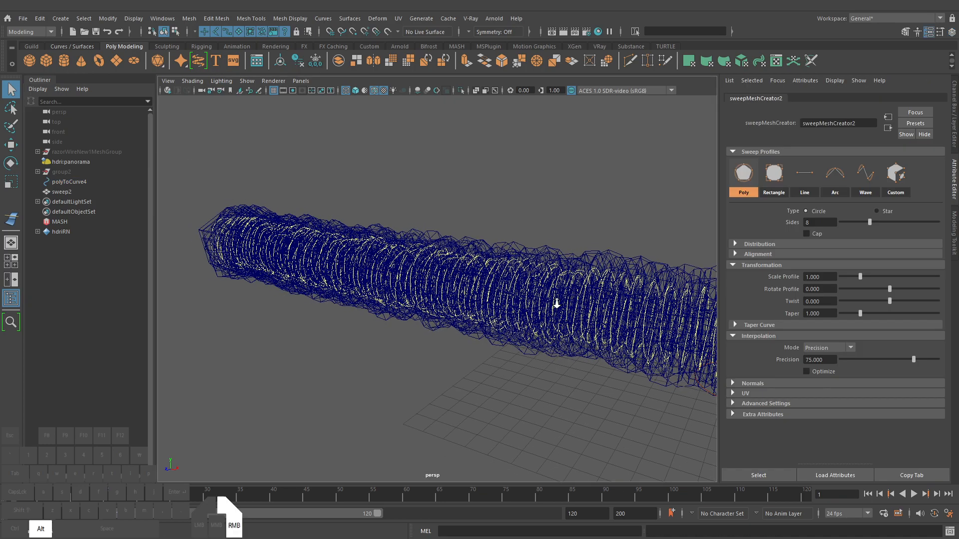
mouse_move(553, 304)
left_mouse_down("alt")
mouse_move(529, 310)
mouse_move(471, 278)
left_mouse_up("alt")
key("5")
mouse_move(503, 285)
right_mouse_down("alt")
mouse_move(606, 294)
mouse_move(580, 297)
right_mouse_up("alt")
middle_click_drag(580, 297, 527, 296, "alt")
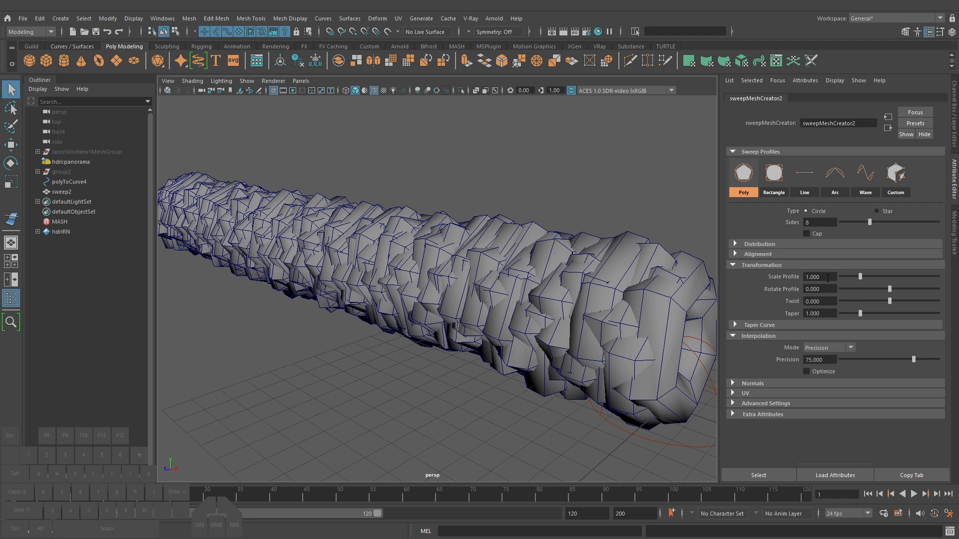
Set the sweep mesh profile to 3 sides and its interpolation precision to 80
double_click(827, 223)
type("3")
key("Return")
right_click_drag(615, 294, 684, 305, "alt")
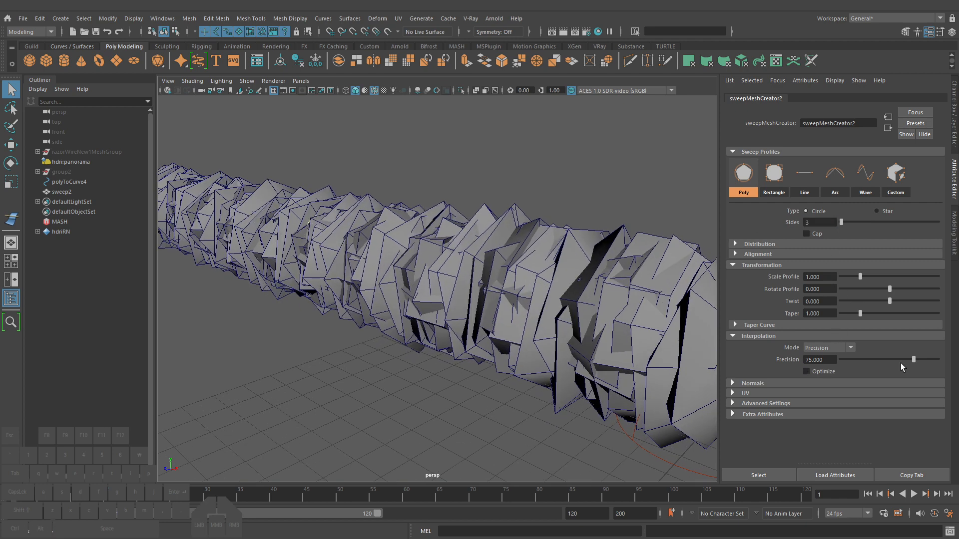
double_click(819, 360)
type("80")
key("Return")
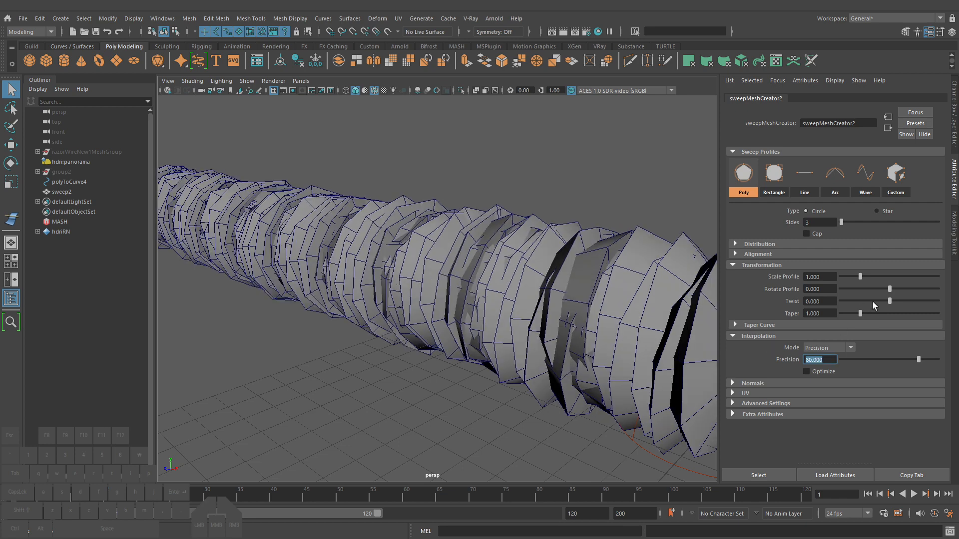
Set the sweep mesh's scale profile to 0.01 and its interpolation precision to 90
left_click_drag(825, 277, 772, 278)
type("0.01")
key("Return")
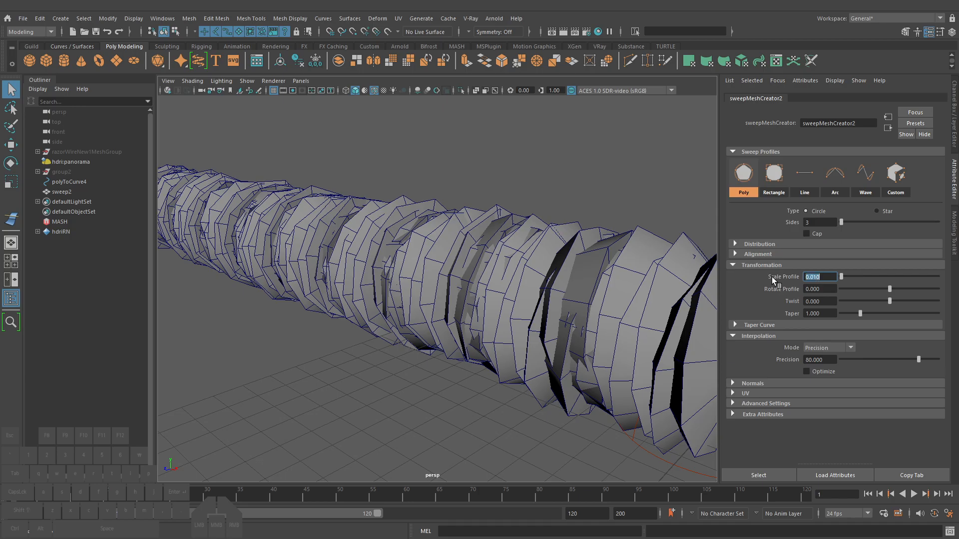
right_click_drag(673, 257, 738, 250, "alt")
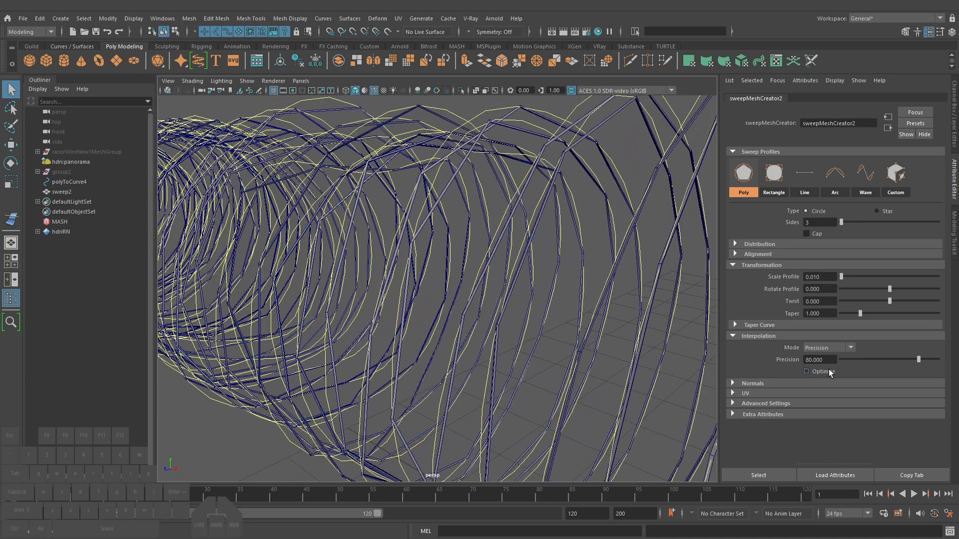
left_click_drag(828, 360, 714, 335)
type("90")
key("Return")
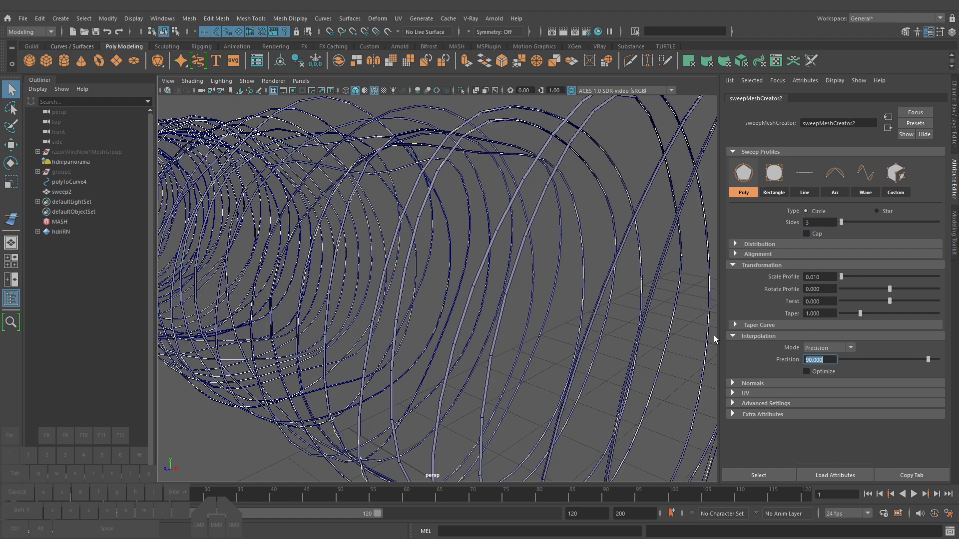
Enable radial distribution on the sweep mesh and set its number of instances to 3
mouse_move(561, 325)
right_mouse_down("alt")
mouse_move(496, 310)
mouse_move(563, 313)
mouse_move(554, 312)
right_mouse_up("alt")
left_click(761, 244)
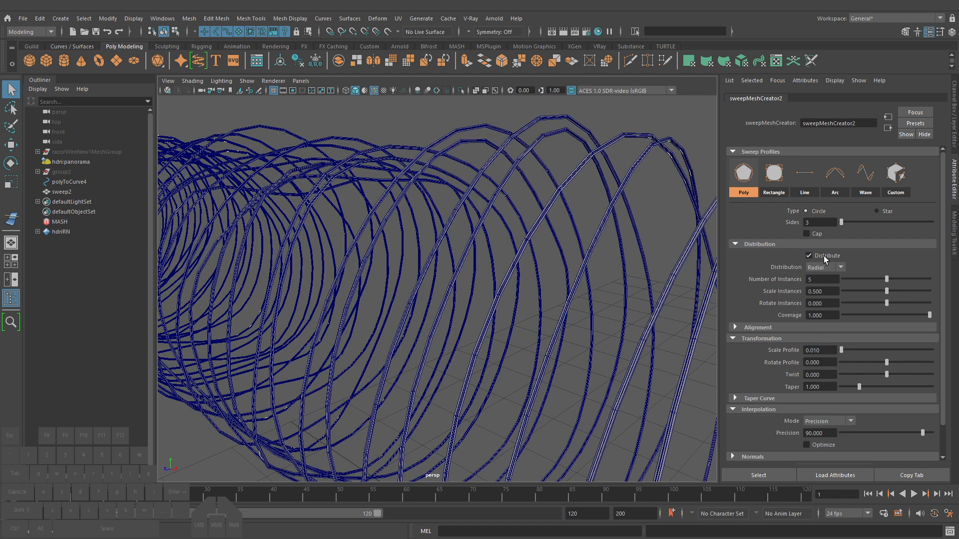
left_click_drag(816, 279, 778, 274)
type("3")
key("Return")
Switch to the browser, study how the strands twist in the barbed wire reference photo with temporary sketched marks, and return to Maya
key("alt+Tab")
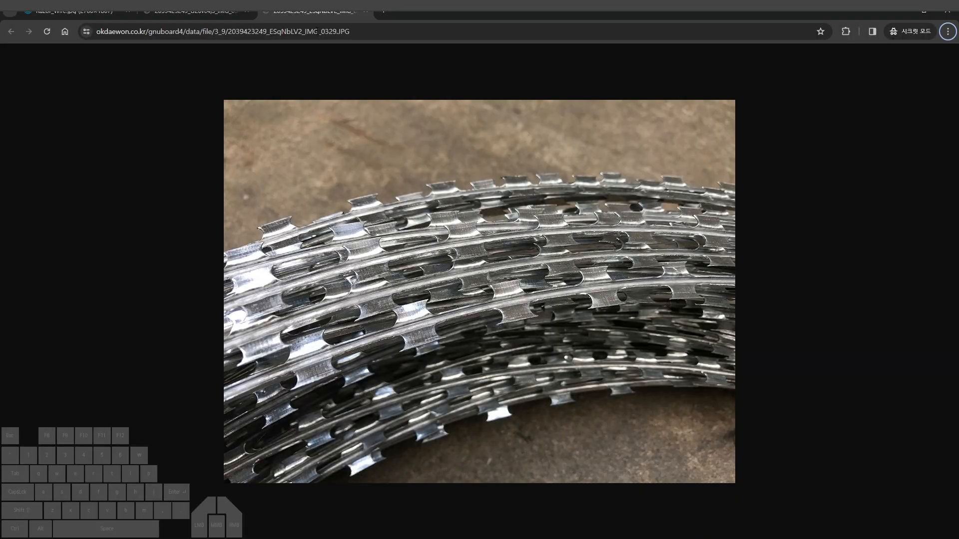
left_click(212, 13)
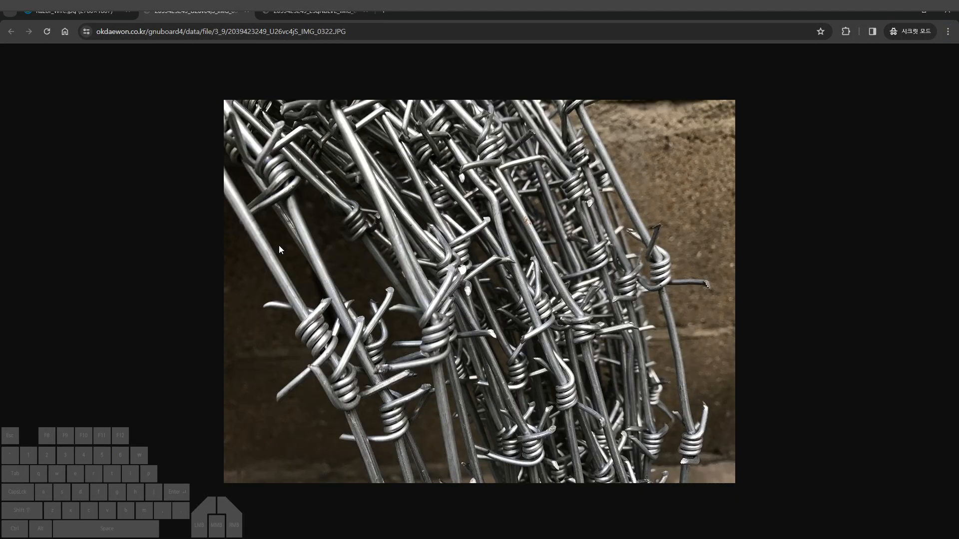
mouse_move(306, 239)
left_mouse_down()
mouse_move(275, 265)
mouse_move(289, 266)
left_mouse_up()
mouse_move(232, 254)
left_mouse_down()
mouse_move(291, 422)
mouse_move(239, 279)
mouse_move(261, 351)
left_mouse_up()
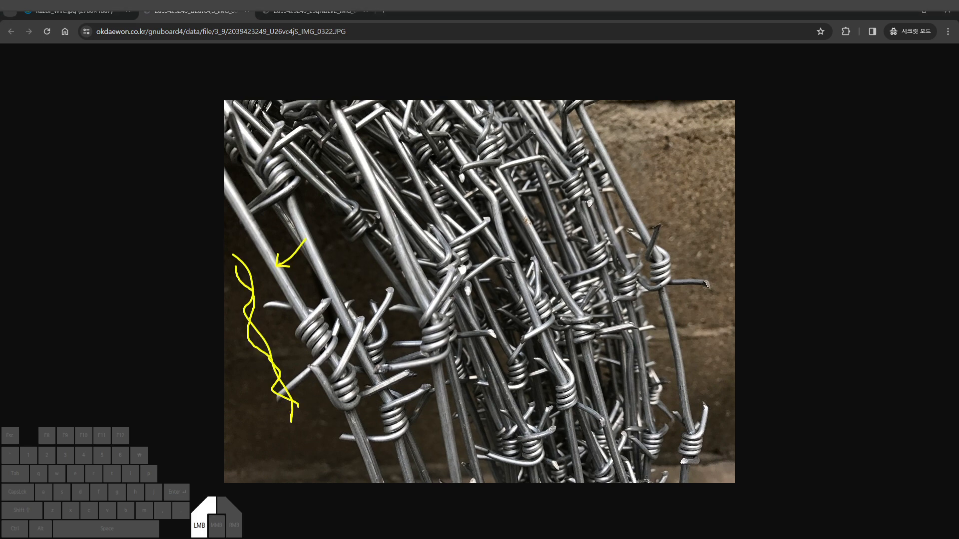
left_click_drag(298, 407, 292, 400)
left_click_drag(239, 279, 293, 428)
key("Escape")
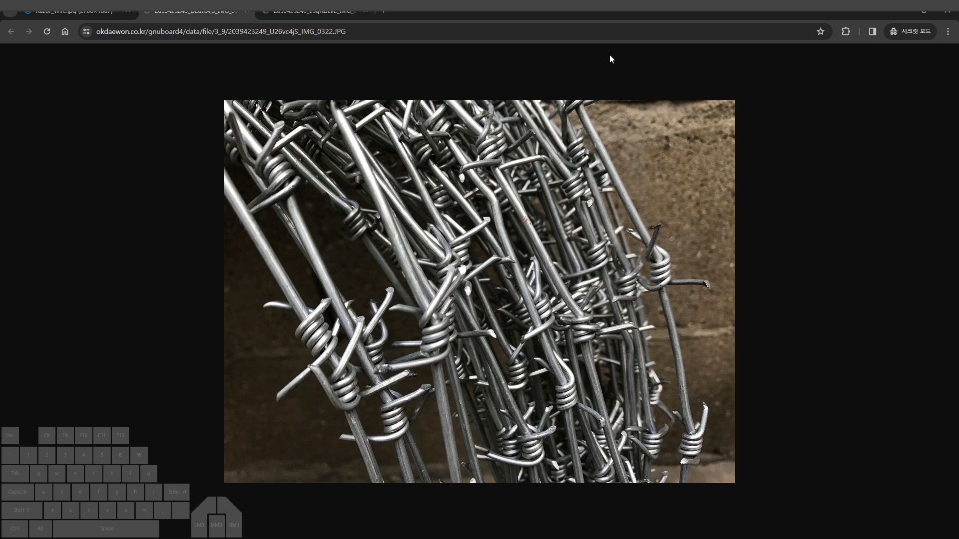
key("alt")
key("alt+Tab")
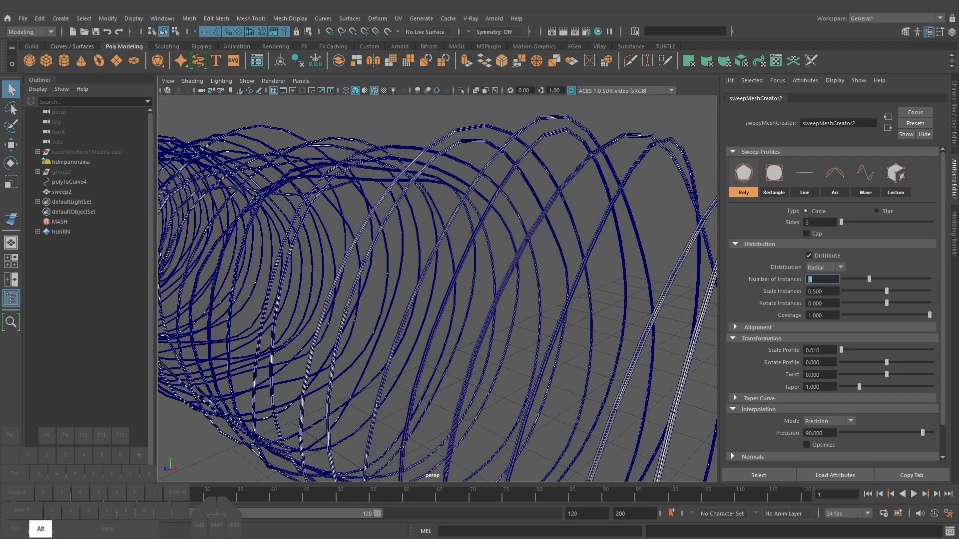
Set the sweep mesh's interpolation precision to 95
left_click_drag(584, 261, 545, 299, "alt")
right_click_drag(545, 300, 416, 311, "alt")
middle_click_drag(416, 311, 428, 302, "alt")
right_click_drag(427, 301, 560, 322, "alt")
double_click(825, 433)
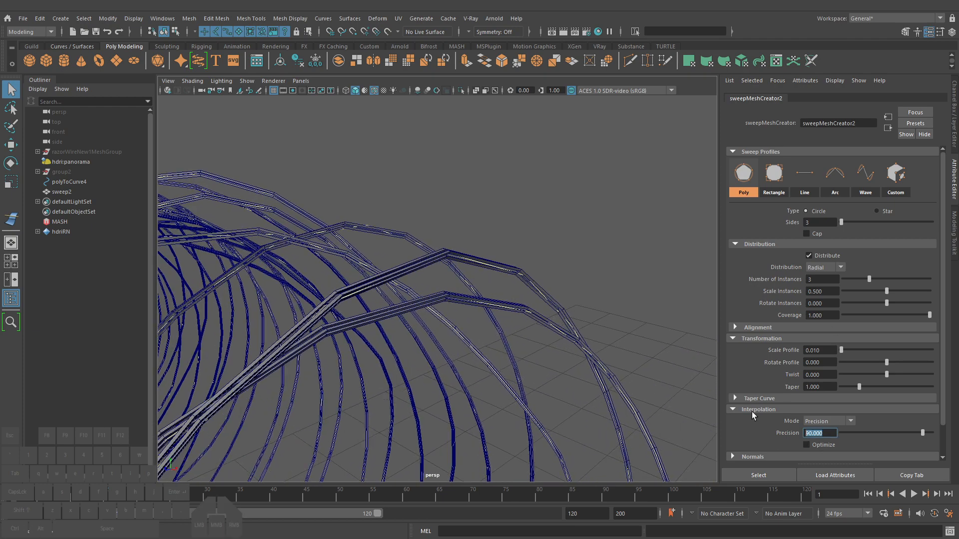
type("95")
key("Return")
Set the sweep mesh profile to 4 sides and inspect the strands up close
right_click_drag(594, 340, 575, 334, "alt")
right_click_drag(490, 274, 517, 284, "alt")
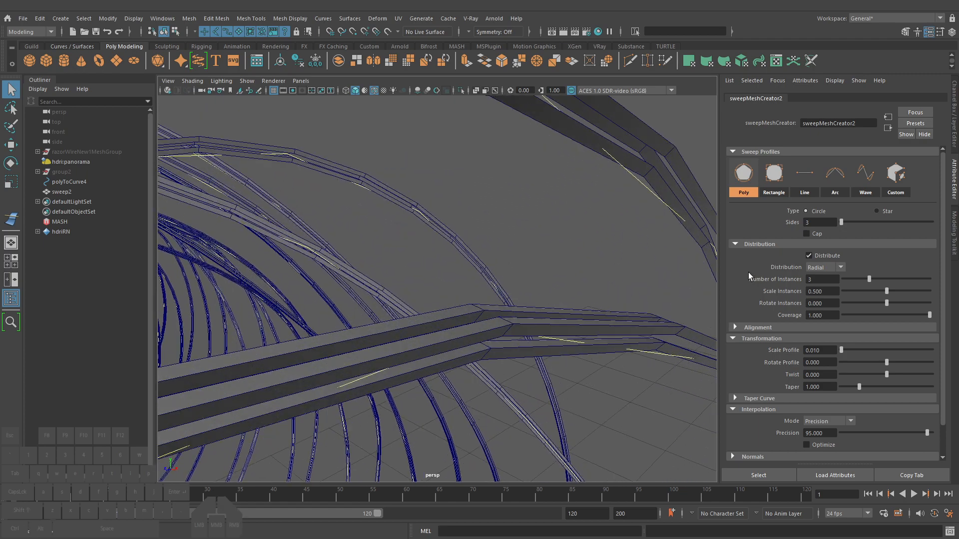
double_click(819, 222)
type("4")
key("Return")
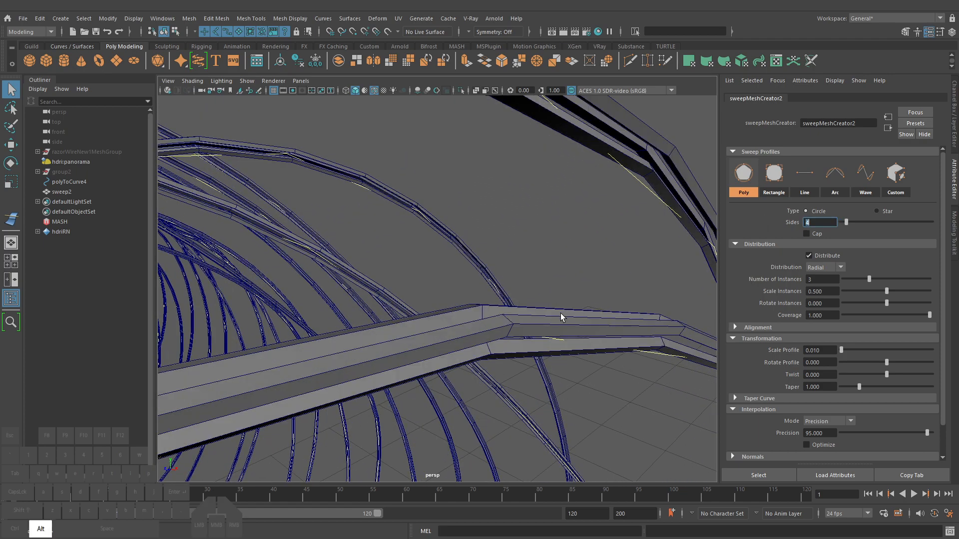
mouse_move(561, 317)
right_mouse_down("alt")
mouse_move(520, 314)
mouse_move(544, 317)
right_mouse_up("alt")
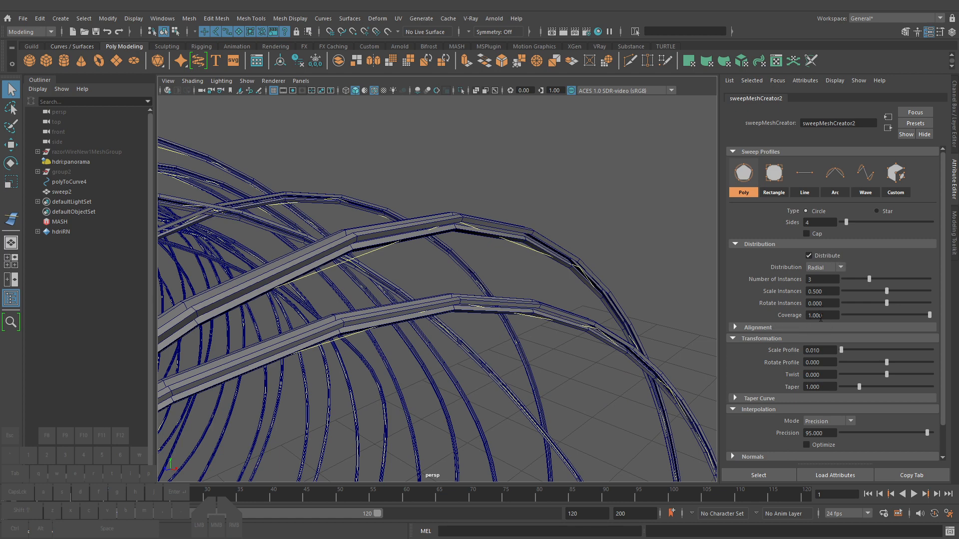
Try twist values of 200 and 2000 on the sweep mesh's strands
double_click(819, 375)
type("200")
key("Return")
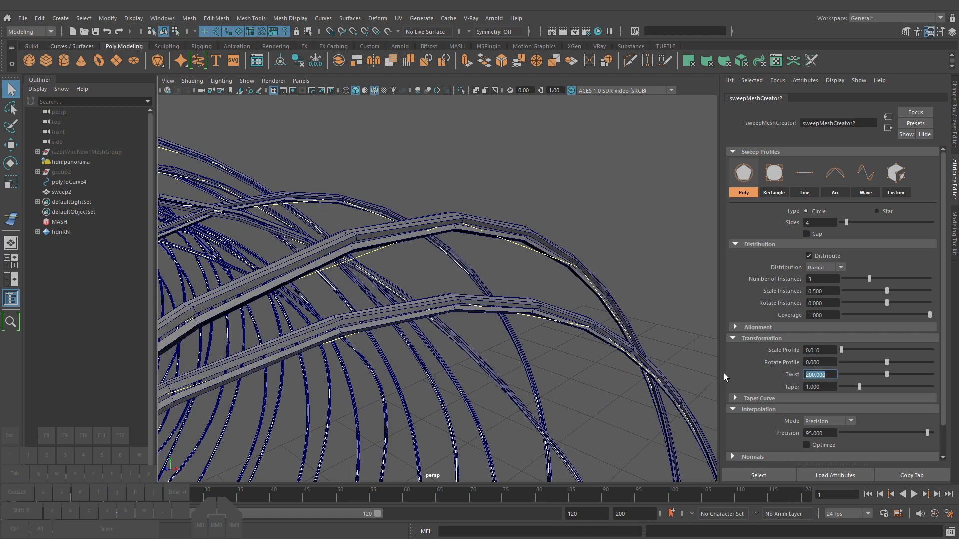
type("2000")
key("Return")
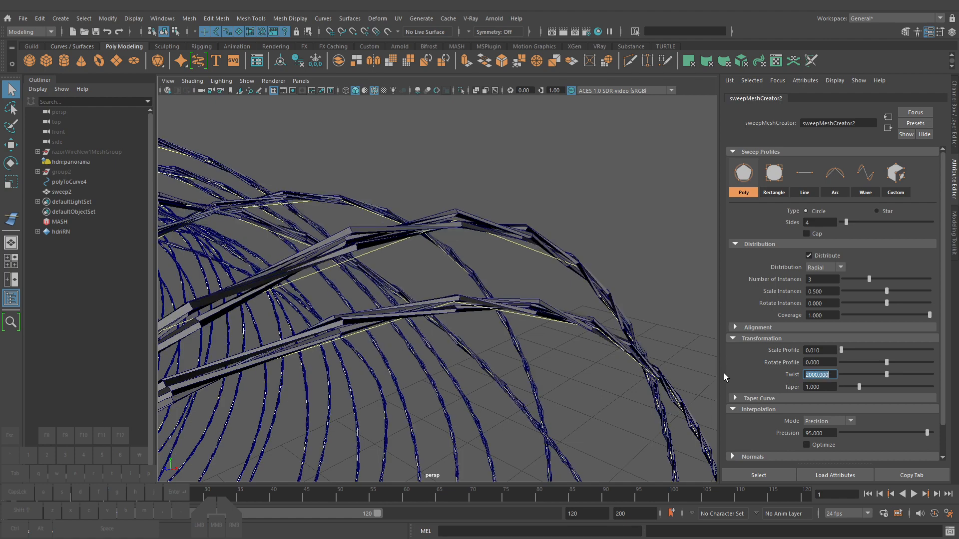
right_click_drag(393, 316, 709, 344, "alt")
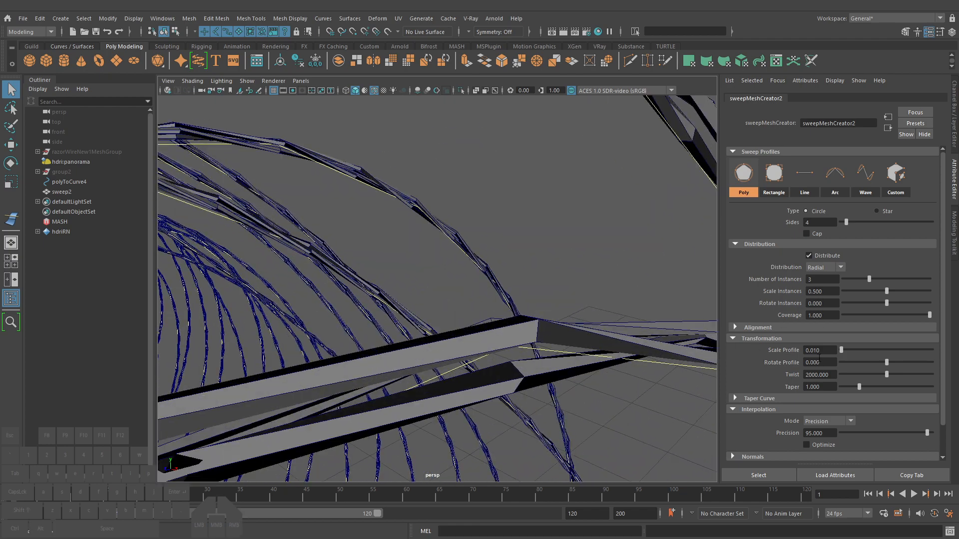
Set the sweep mesh's scale profile to 0.02 and its profile to 6 sides
left_click_drag(814, 350, 841, 356)
type("2")
key("Tab")
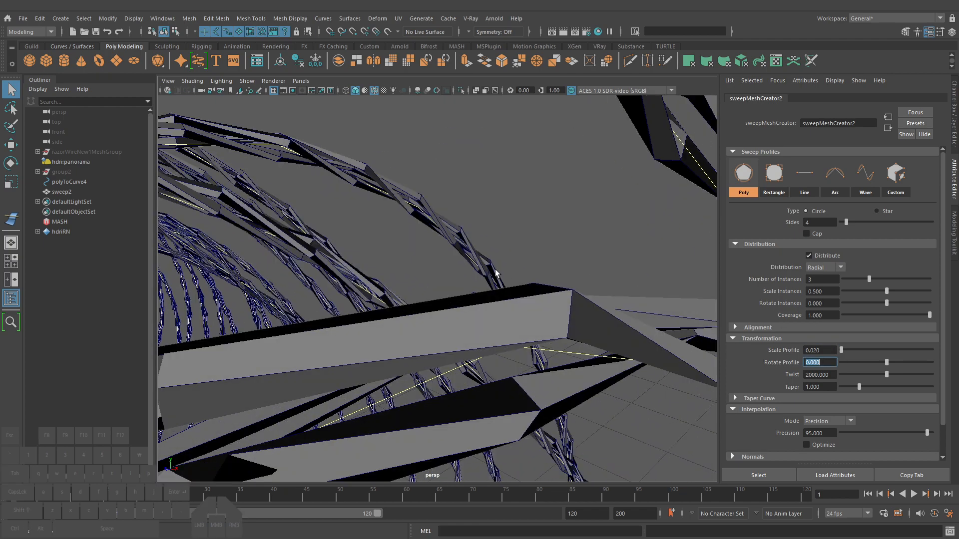
right_click_drag(543, 277, 550, 278, "alt")
left_click(821, 223)
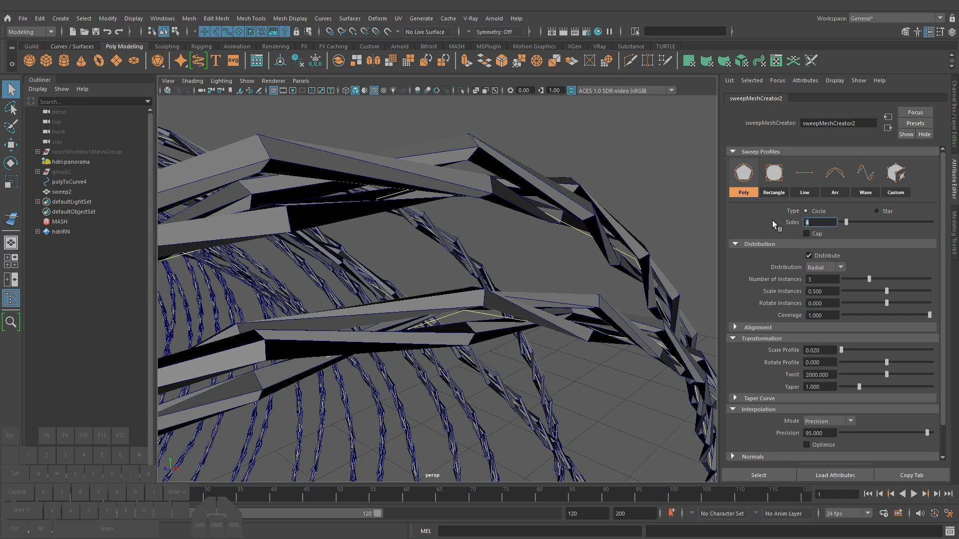
type("6")
key("Return")
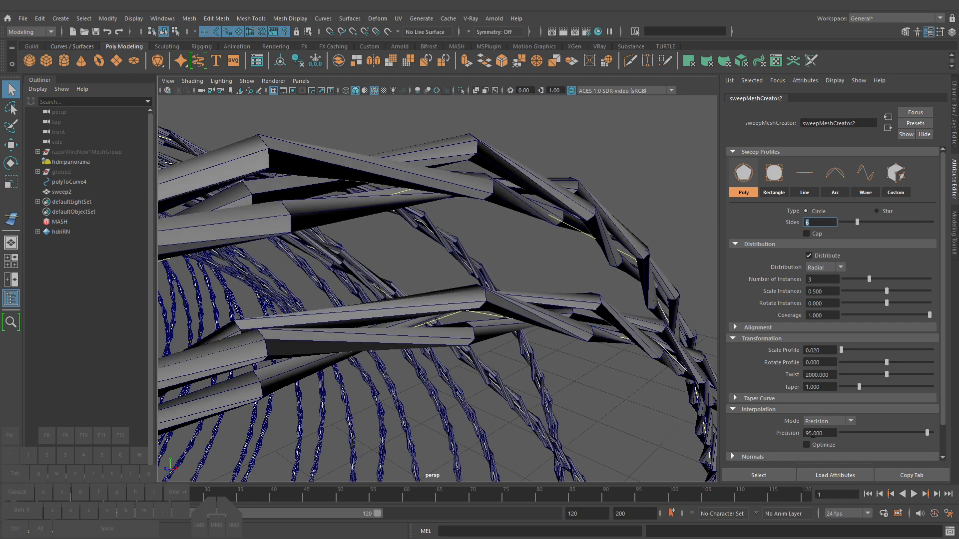
Set the sweep mesh's interpolation precision to 97 and its twist to 1300
left_click_drag(812, 434, 800, 428)
type("97")
key("Return")
right_click_drag(602, 389, 614, 362, "alt")
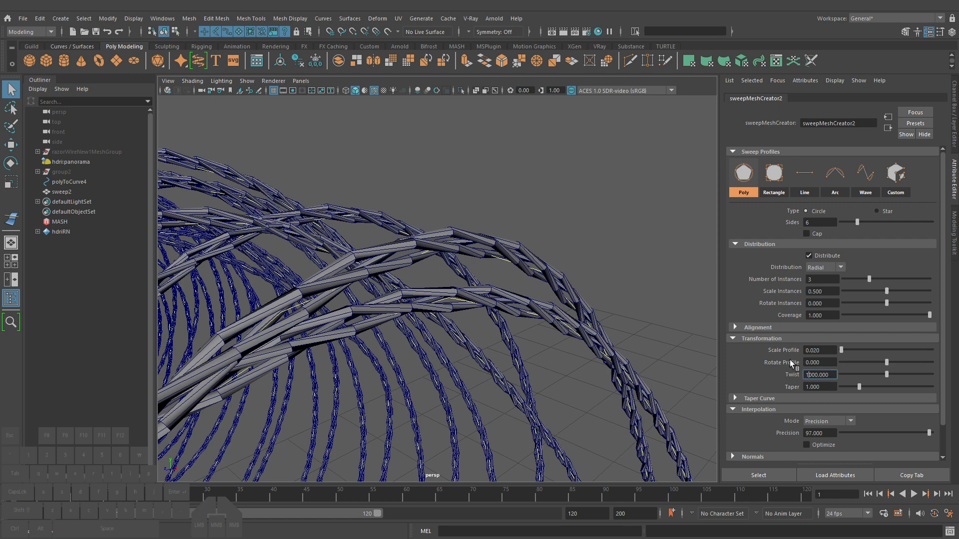
key("Return")
right_click_drag(464, 293, 342, 300, "alt")
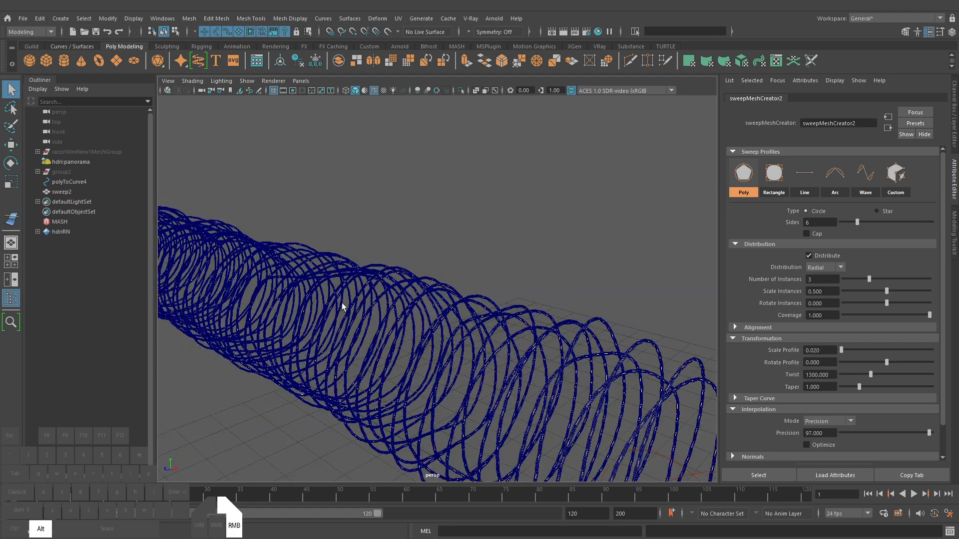
Turn off the wireframe overlay on the shaded display and inspect the twisted wire strands up close
mouse_move(450, 300)
right_mouse_down("alt")
mouse_move(574, 317)
mouse_move(469, 328)
right_mouse_up("alt")
left_click(374, 91)
left_click_drag(469, 327, 520, 330, "alt")
mouse_move(520, 331)
right_mouse_down("alt")
mouse_move(492, 332)
mouse_move(564, 339)
right_mouse_up("alt")
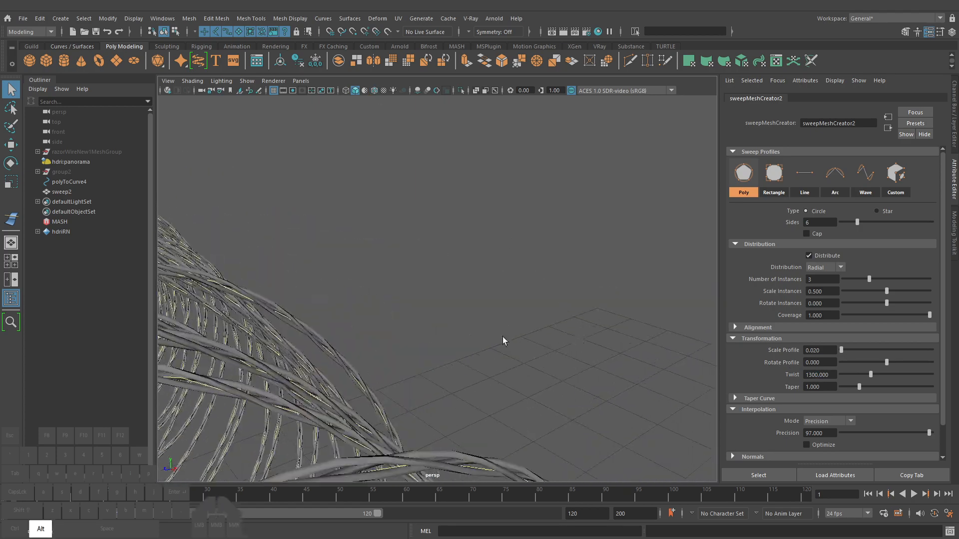
middle_click_drag(467, 344, 492, 328, "alt")
right_click_drag(492, 327, 520, 331, "alt")
middle_click_drag(502, 333, 520, 313, "alt")
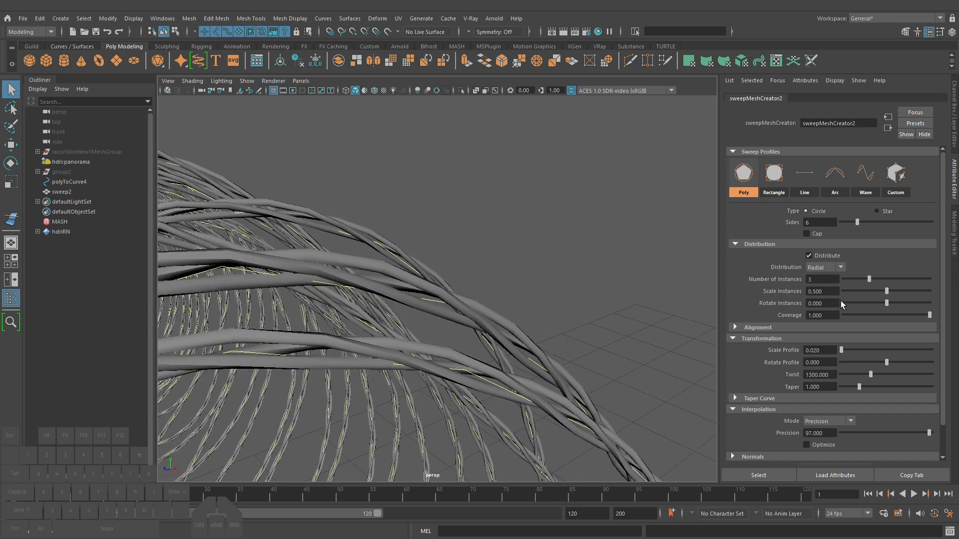
Set the sweep mesh's instance scale to 0.494, and try a lower coverage before restoring it to 1
left_click(879, 290)
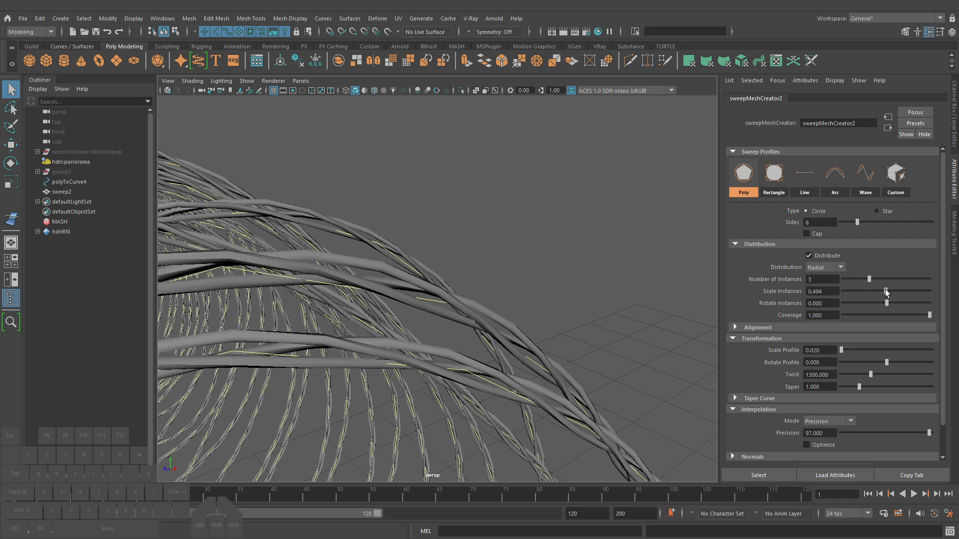
left_click(885, 291)
left_click(904, 314)
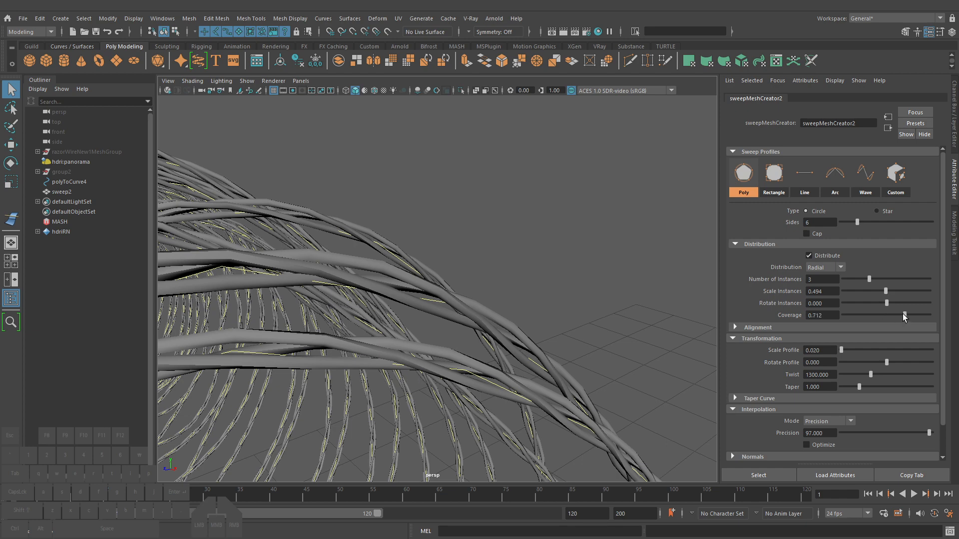
left_click_drag(889, 313, 928, 313)
left_click(810, 328)
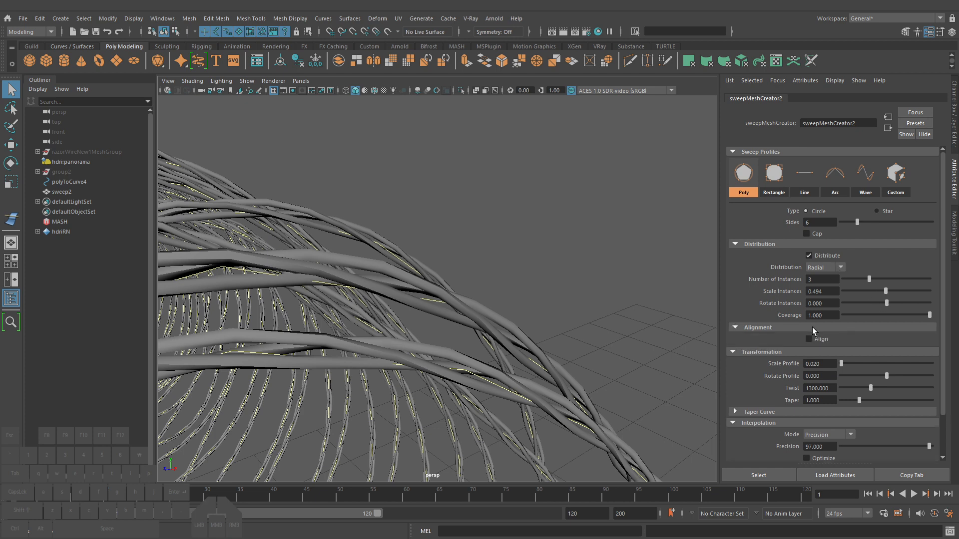
left_click(812, 327)
Reduce the distribution coverage of the sweep mesh to about 0.65 and deselect the mesh
left_click_drag(520, 353, 577, 368, "alt")
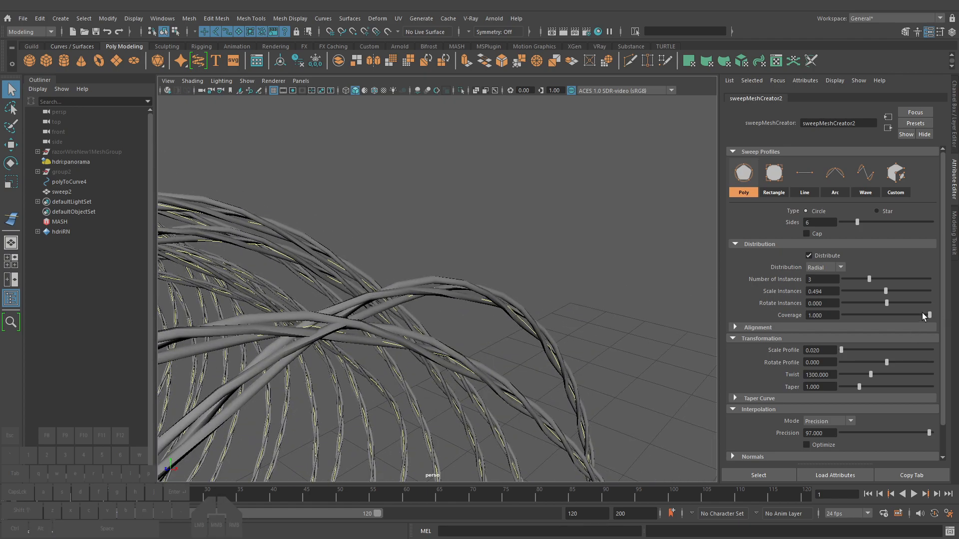
left_click(875, 315)
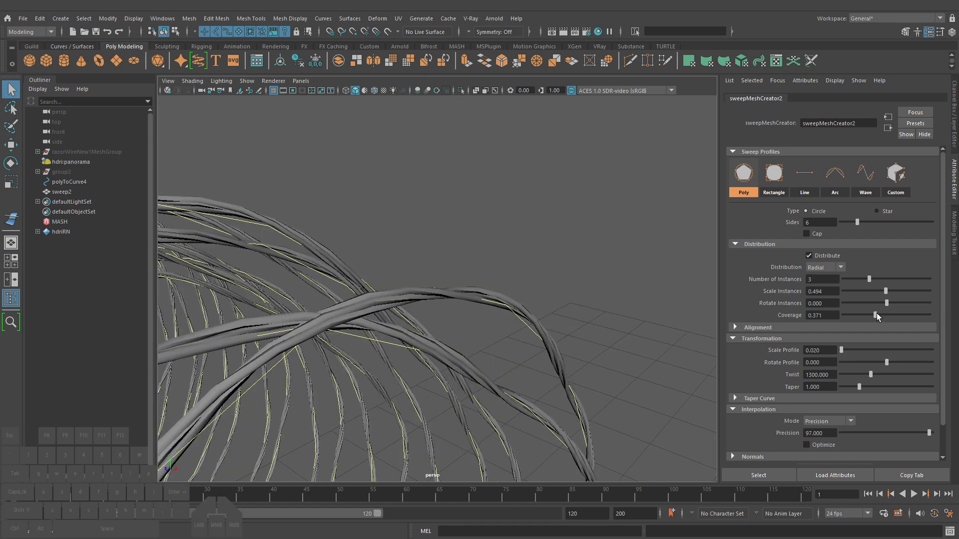
left_click(855, 315)
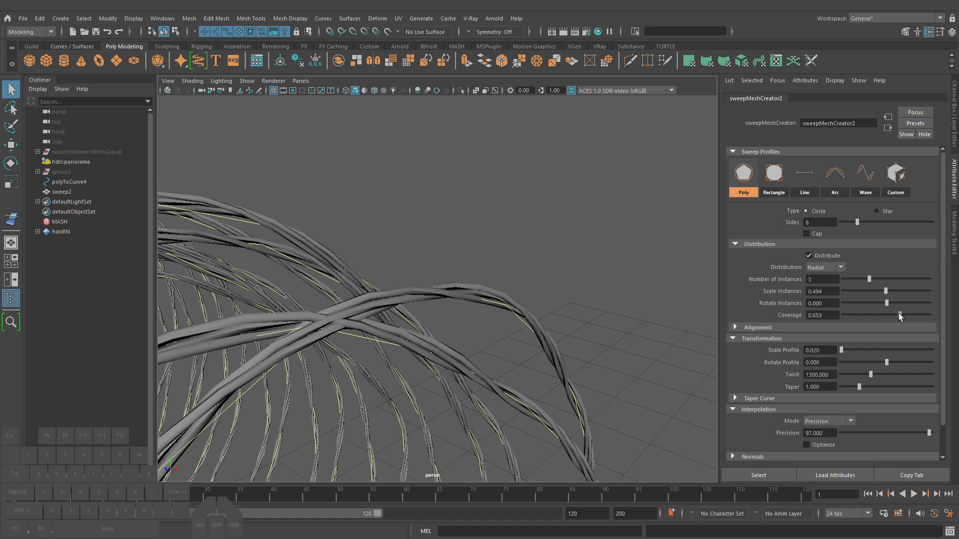
left_click(589, 344)
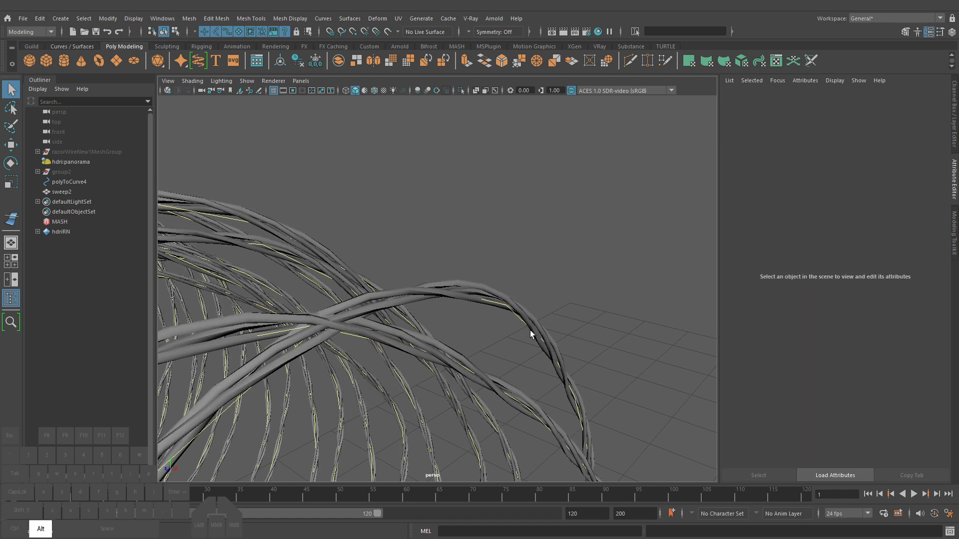
Change the viewport background to the blue gradient and hide polyToCurve4, leaving only the coil mesh in view
right_click_drag(529, 331, 519, 363, "alt")
key("alt+b")
key("alt+b")
left_click(67, 182)
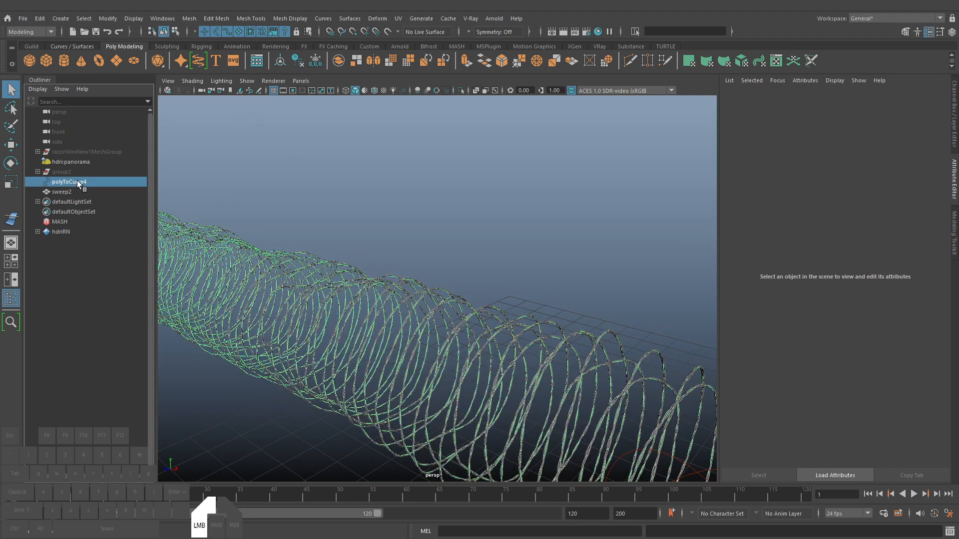
left_click(439, 276)
right_click_drag(467, 311, 518, 314, "alt")
middle_click_drag(504, 310, 506, 273, "alt")
right_click_drag(507, 274, 483, 329, "alt")
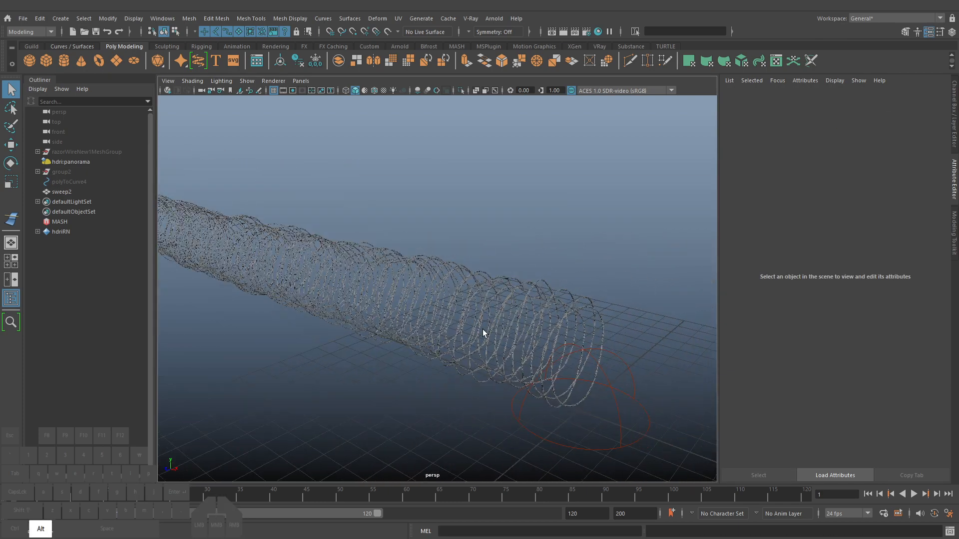
mouse_move(482, 328)
middle_mouse_down("alt")
mouse_move(466, 306)
mouse_move(487, 313)
middle_mouse_up("alt")
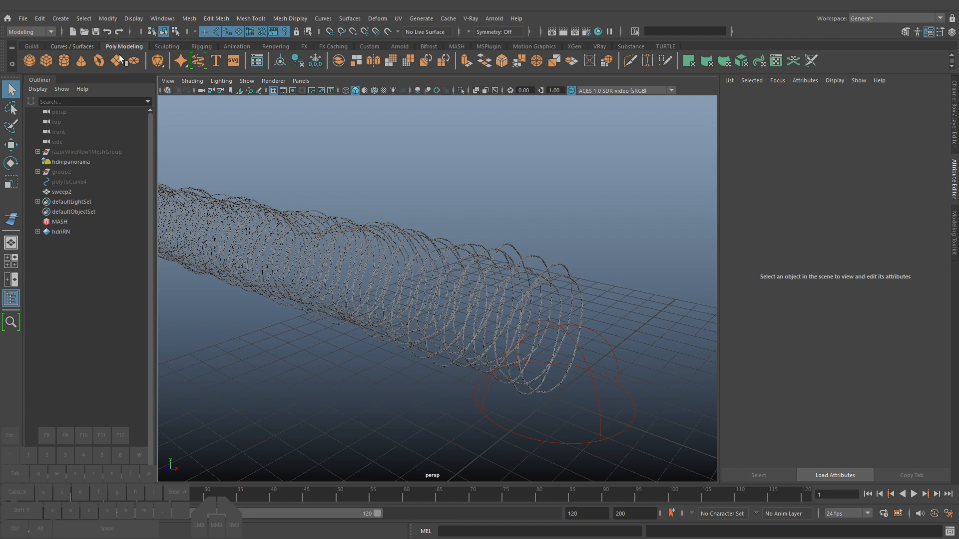
Create a polygon cylinder and set its axis subdivisions to 8
left_click(63, 61)
key("f")
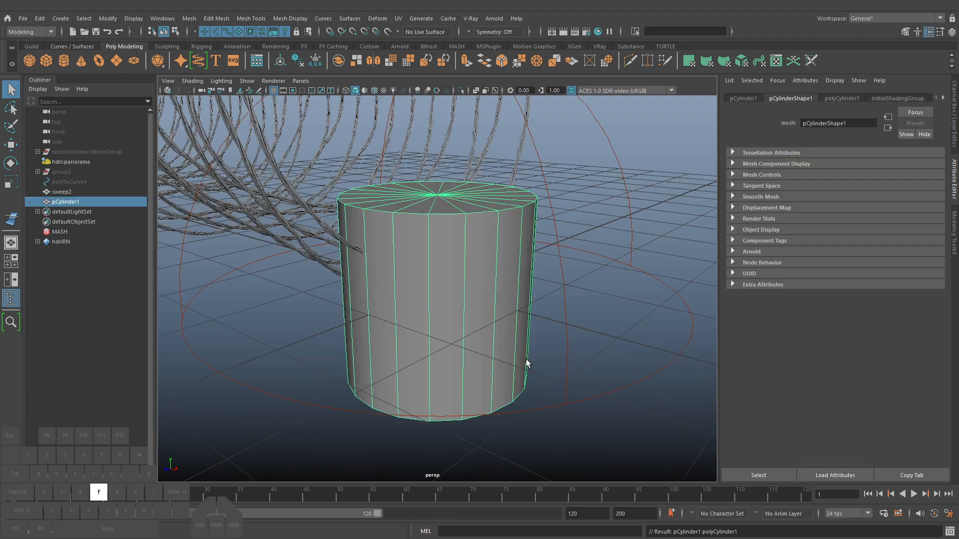
key("ctrl+a")
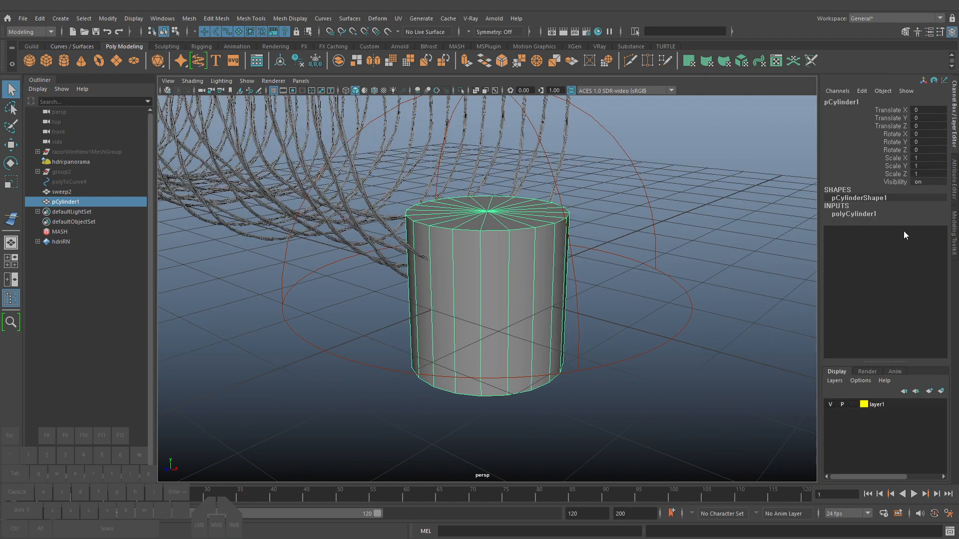
left_click(854, 214)
double_click(932, 238)
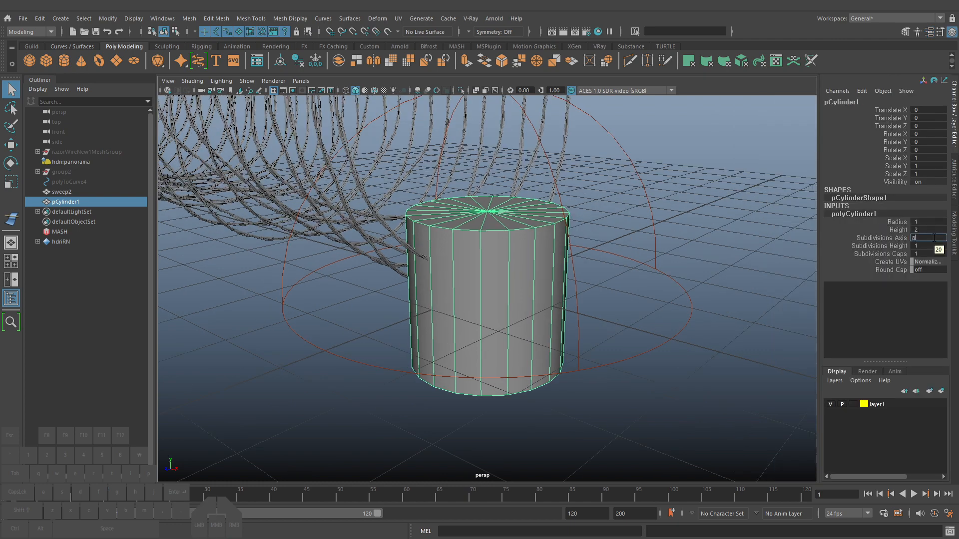
key("Return")
right_click_drag(584, 340, 514, 341, "alt")
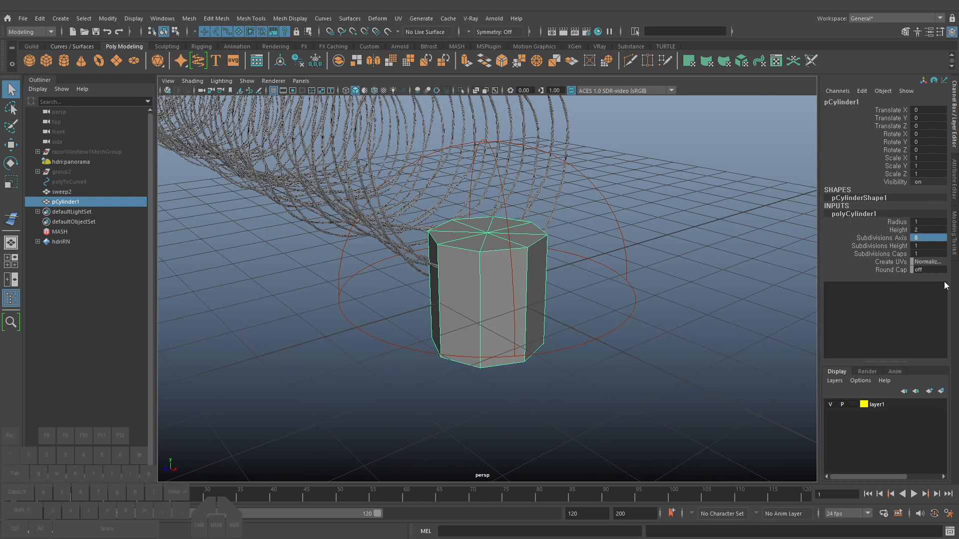
Set the cylinder's height subdivisions to 45 and activate the Rotate tool
left_click(890, 246)
middle_click_drag(439, 279, 462, 277)
key("w")
key("e")
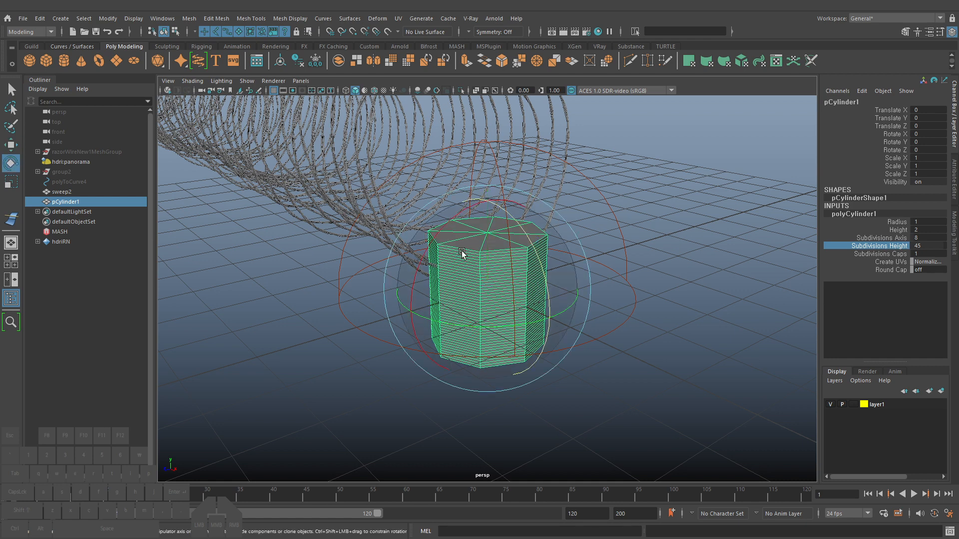
Rotate the cylinder 90 degrees in X and scale it to 0.01 in X and Z to form a thin rod
left_click_drag(445, 231, 685, 325)
key("r")
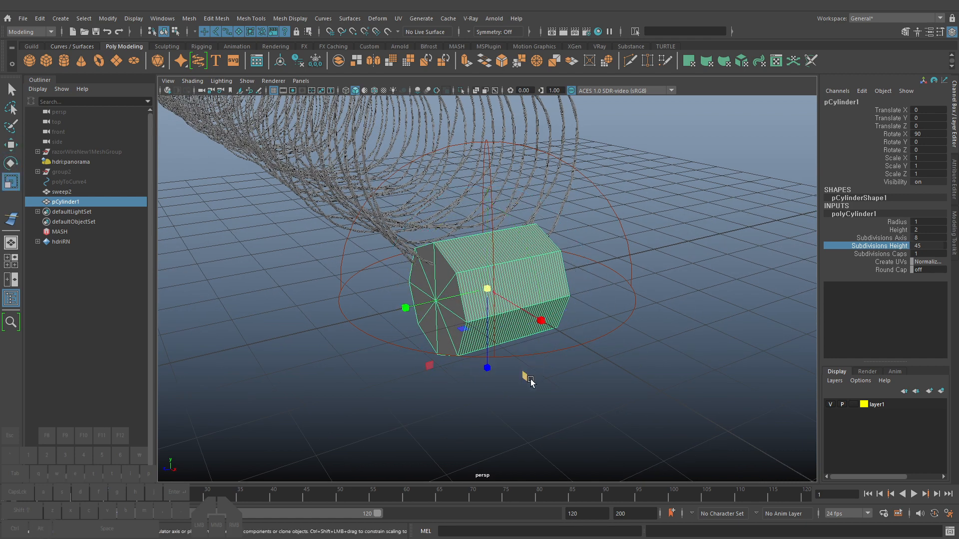
mouse_move(525, 374)
left_mouse_down()
mouse_move(502, 343)
mouse_move(507, 332)
mouse_move(531, 368)
mouse_move(515, 360)
left_mouse_up()
key("f")
key("q")
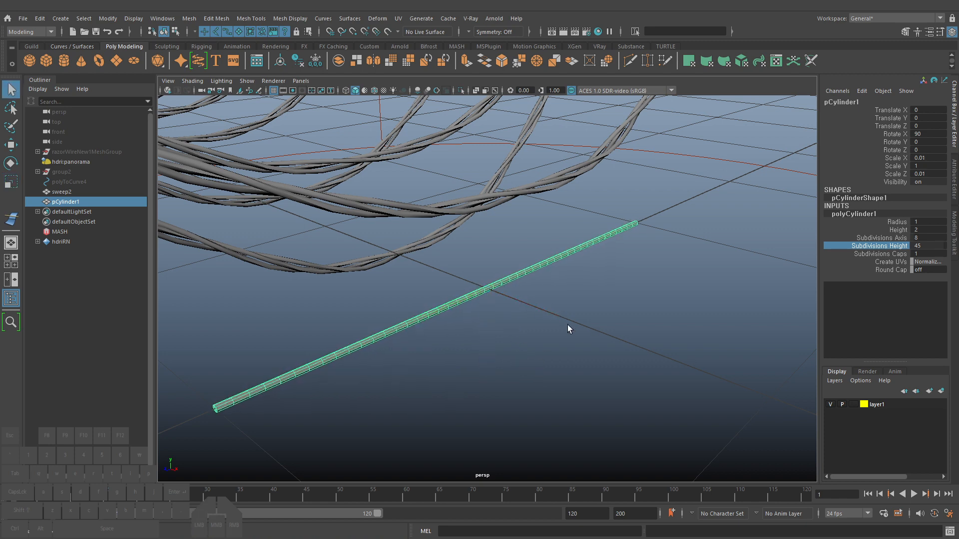
left_click_drag(567, 327, 519, 309, "alt")
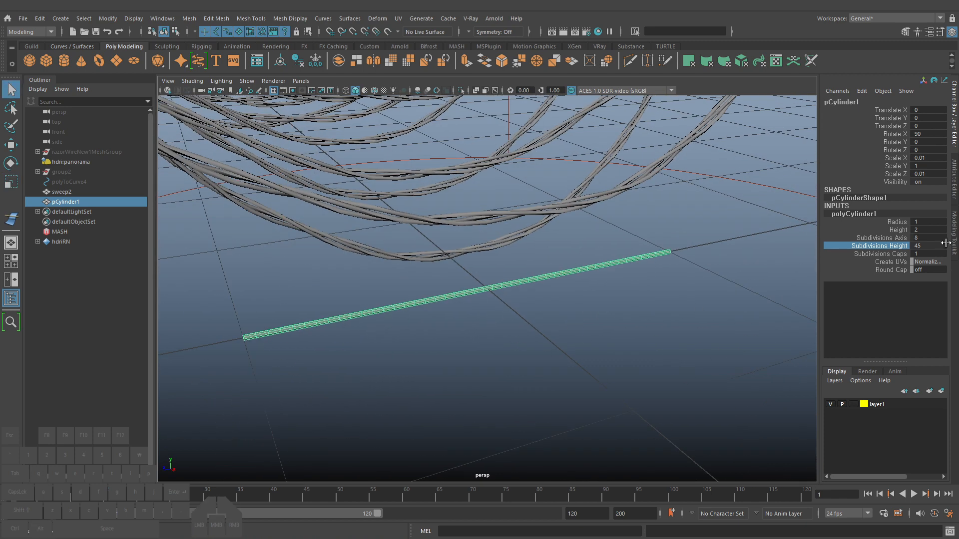
Raise the rod's height subdivisions to 50
left_click(889, 246)
middle_click_drag(571, 281, 571, 281)
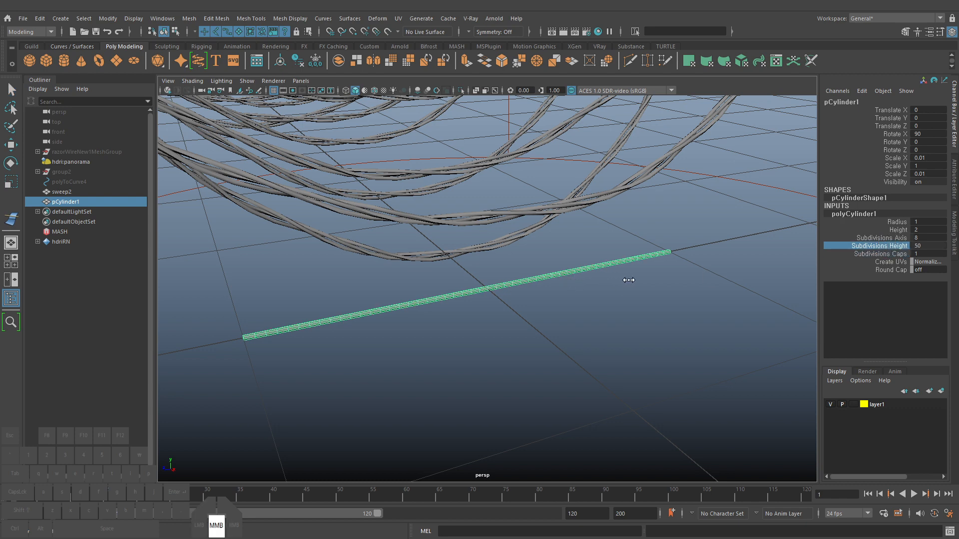
middle_click_drag(628, 280, 629, 270)
left_click_drag(630, 270, 520, 210, "alt")
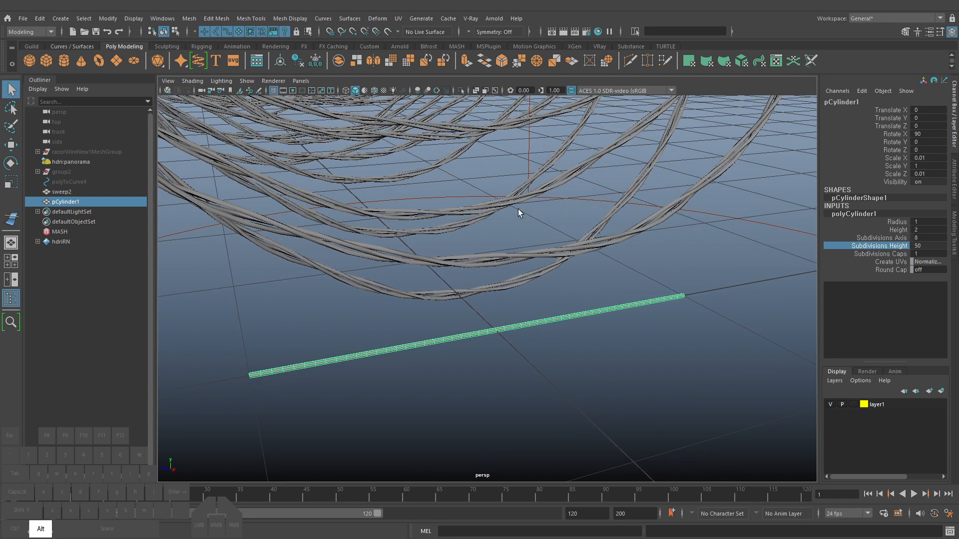
Apply a nonlinear Bend deformer to the rod and activate the Move tool on its handle
left_click(378, 21)
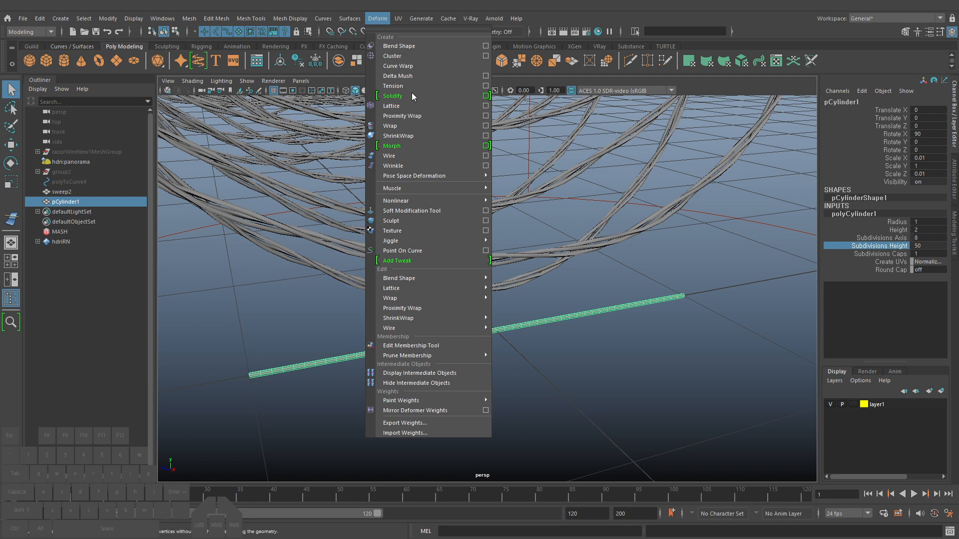
left_click(547, 326)
scroll(544, 331, "up", 1)
left_click(378, 21)
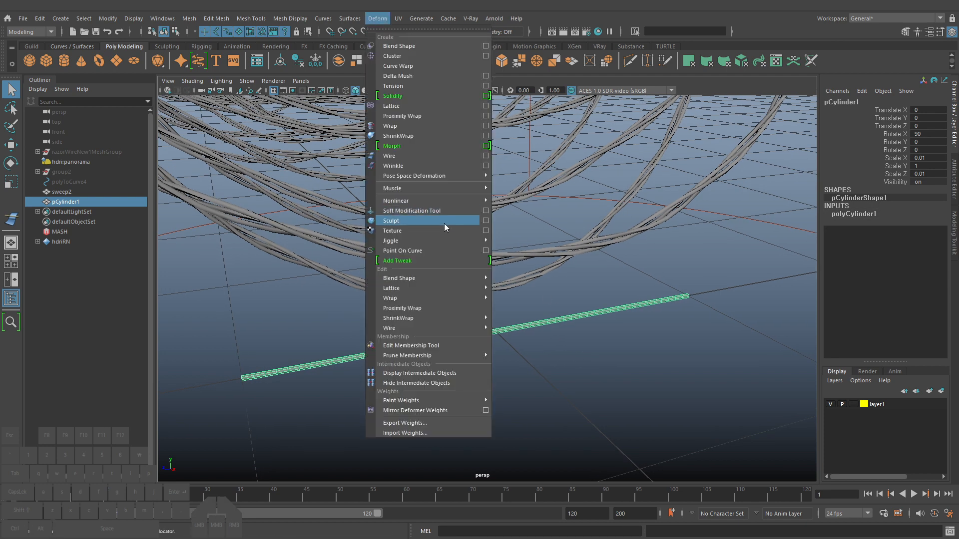
mouse_move(443, 200)
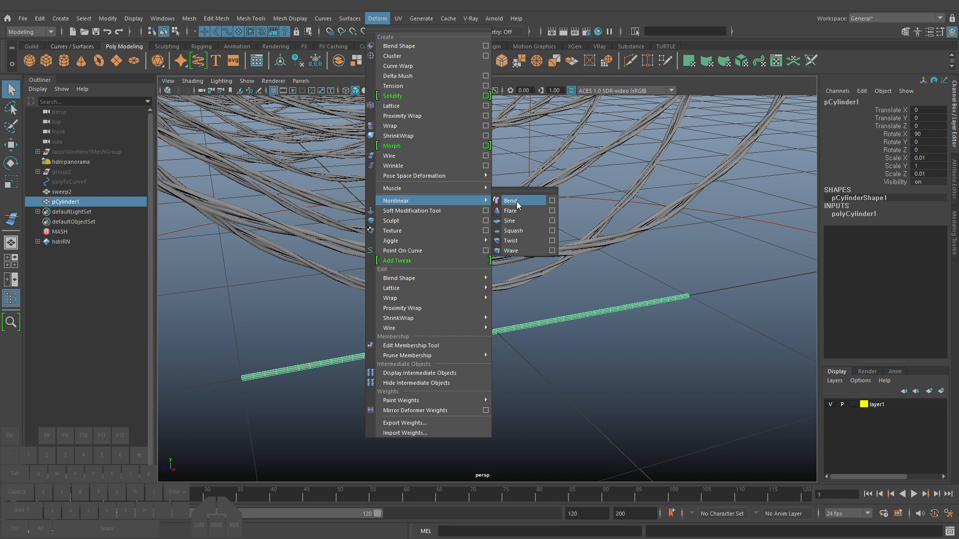
left_click(517, 202)
key("w")
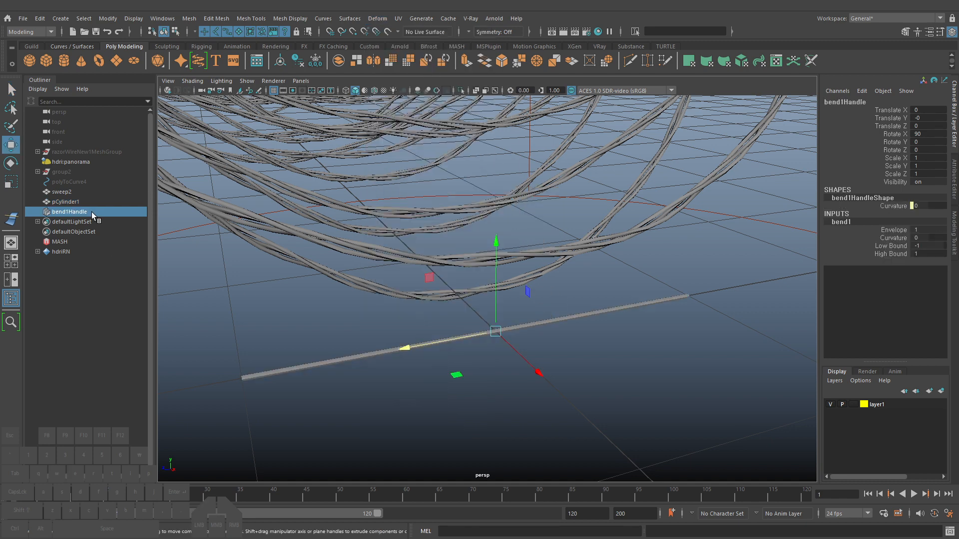
Check the bend handle along the rod in wireframe display and return to shaded display
right_click(461, 90)
left_click(488, 139)
right_click_drag(604, 347, 649, 343, "alt")
key("q")
key("4")
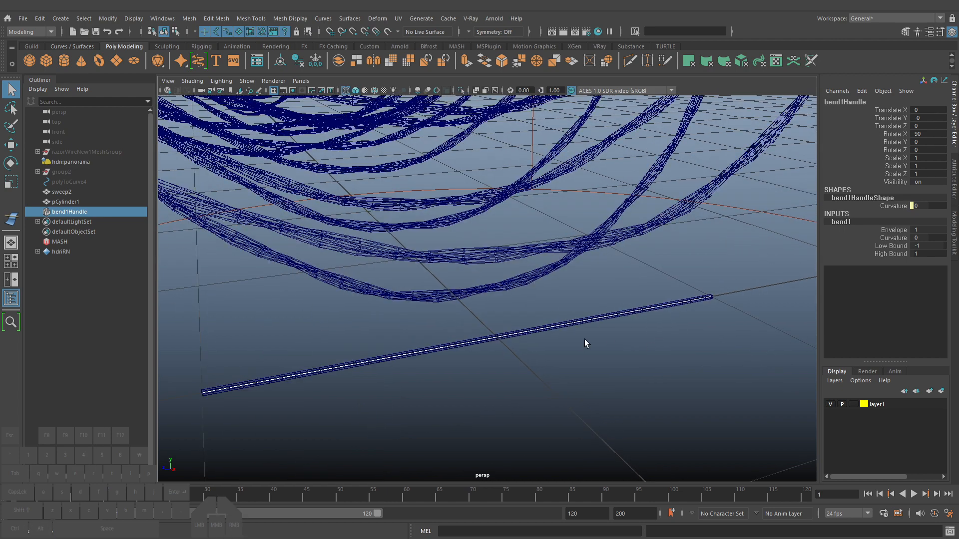
right_click_drag(585, 340, 537, 341, "alt")
key("5")
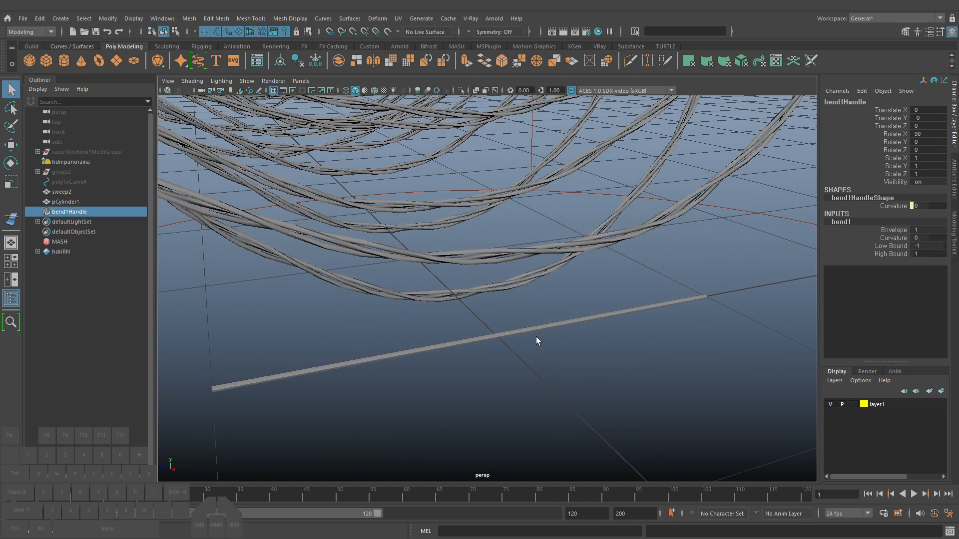
Bend the rod into a nearly closed ring with a curvature of about -177
key("w")
key("e")
left_click_drag(583, 357, 550, 349, "alt")
key("t")
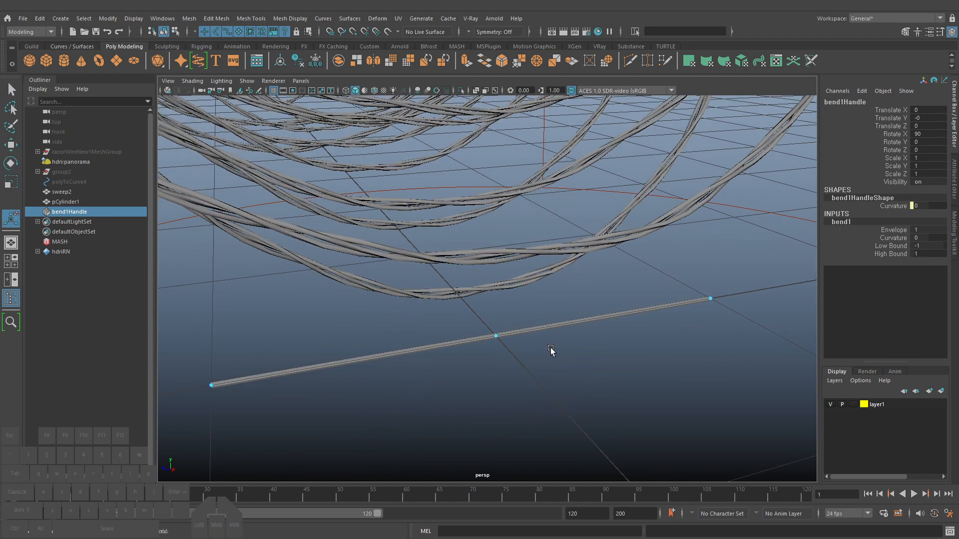
left_click_drag(496, 337, 473, 133)
key("q")
Rotate the bend handle with snapping to -90 in Z so the ring stands upright
key("e")
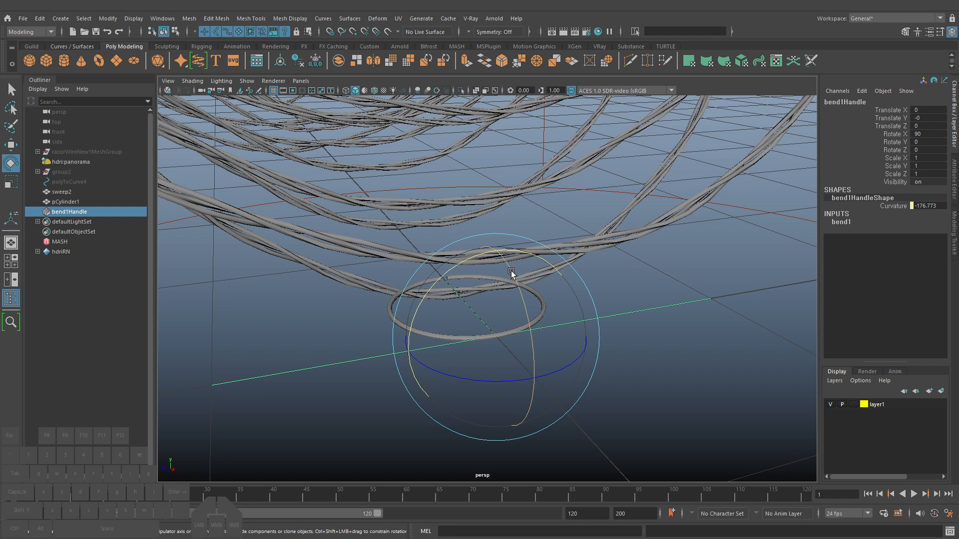
key("j")
left_click_drag(511, 273, 591, 363)
key("q")
middle_click_drag(590, 363, 586, 379, "alt")
right_click_drag(586, 379, 573, 373, "alt")
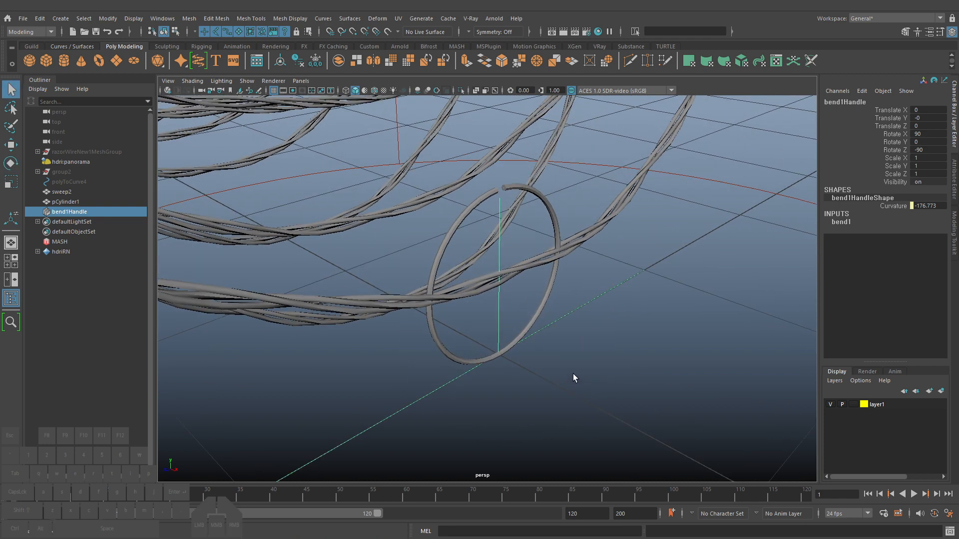
Try tightening the bend curvature to about -356 and about -500, and undo both changes
key("e")
key("q")
key("t")
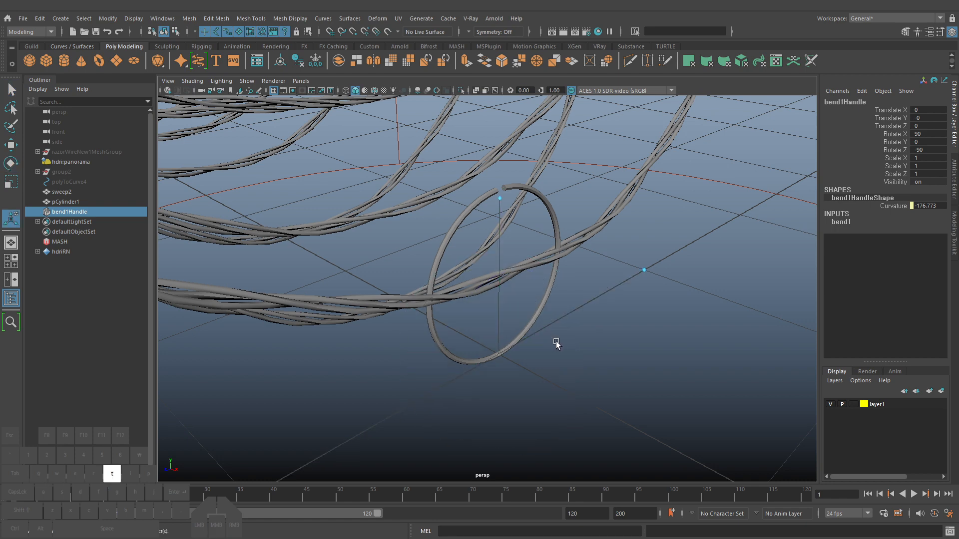
left_click_drag(489, 199, 507, 250)
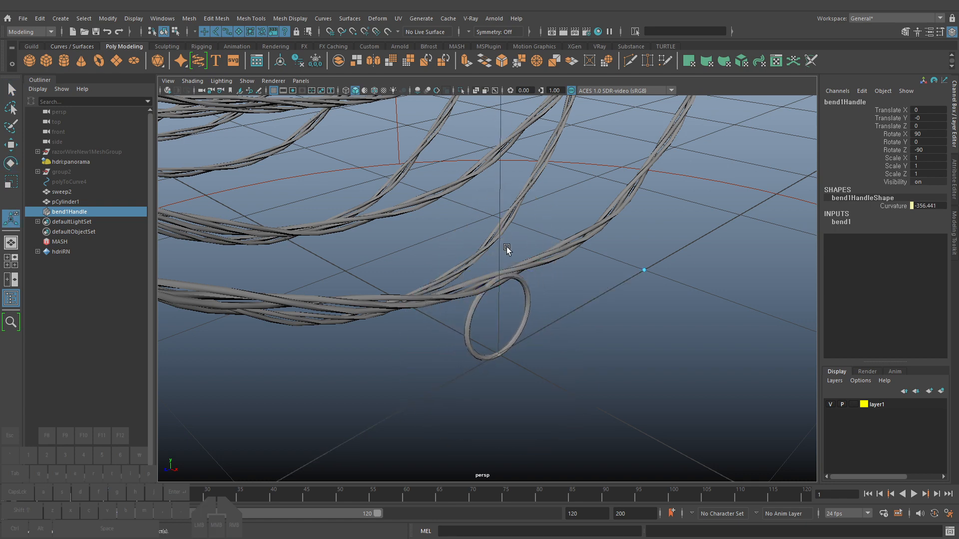
right_click_drag(667, 334, 619, 325, "alt")
middle_click_drag(619, 325, 616, 420, "alt")
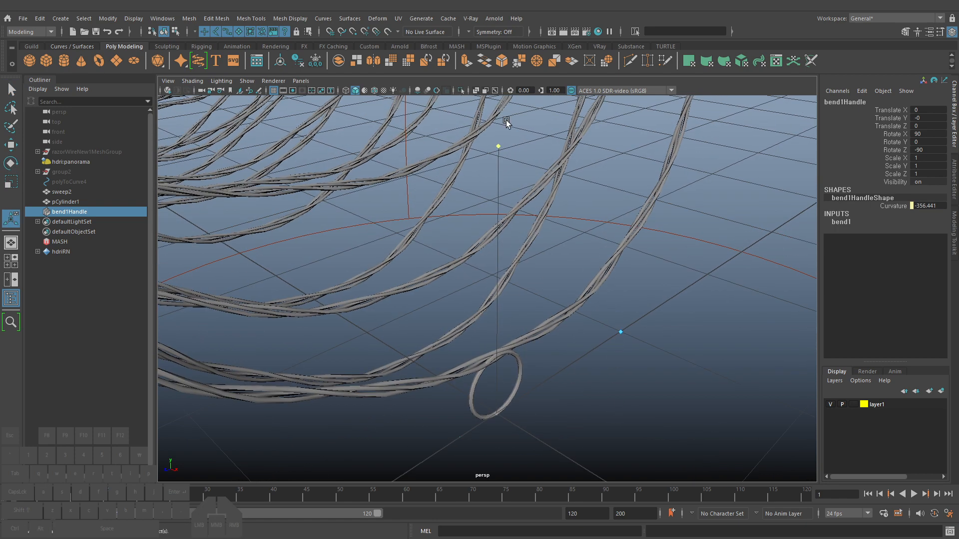
left_click_drag(498, 146, 498, 84)
key("q")
middle_click_drag(552, 310, 555, 349, "alt")
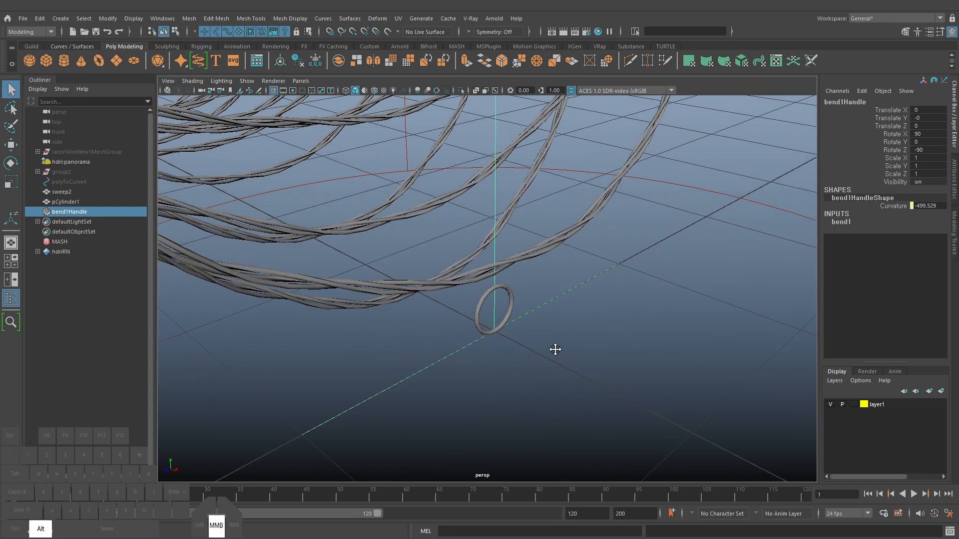
right_click_drag(554, 348, 581, 389, "alt")
key("z")
key("z")
Loosen the bend curvature to about -160 so the ring's ends separate
left_click_drag(557, 380, 514, 282, "alt")
key("r")
key("t")
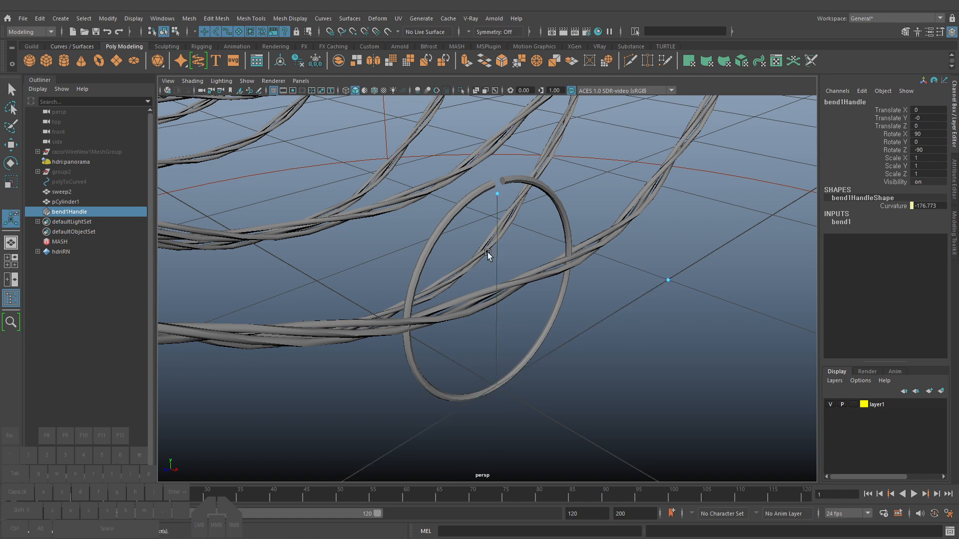
left_click_drag(498, 193, 497, 216)
left_click_drag(581, 325, 585, 336, "alt")
Try tilting the bend handle slightly about X and undo the rotations
key("e")
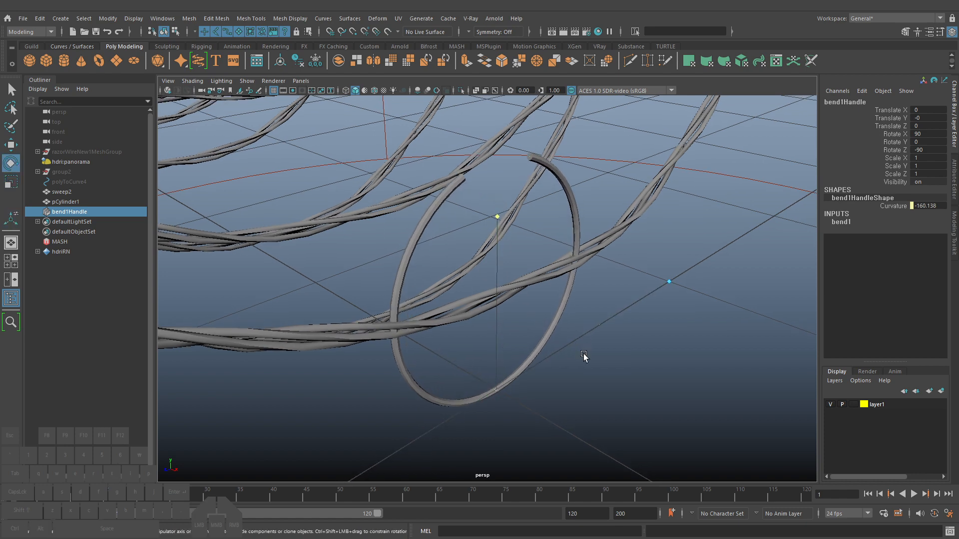
left_click_drag(537, 444, 531, 448)
left_click_drag(531, 448, 575, 434, "alt")
key("ctrl+z")
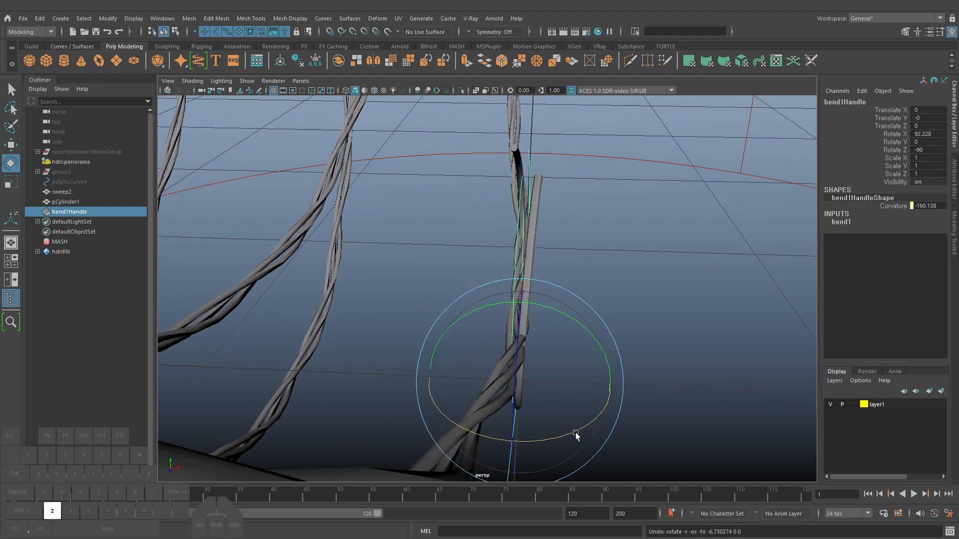
key("ctrl+z")
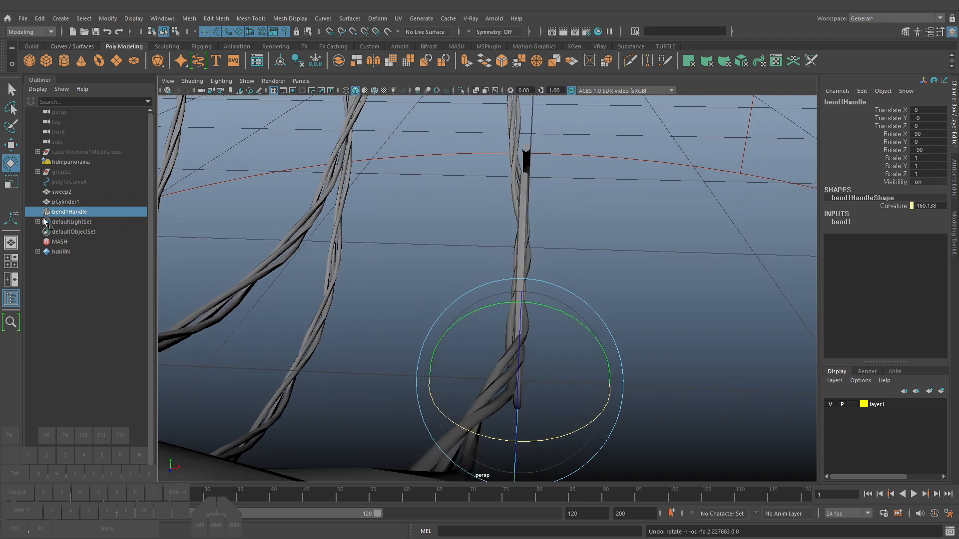
Tilt the bend handle to about 90.75 in Rotate X and tighten the curvature to about -311 to form a coil
left_click_drag(580, 422, 558, 383)
key("t")
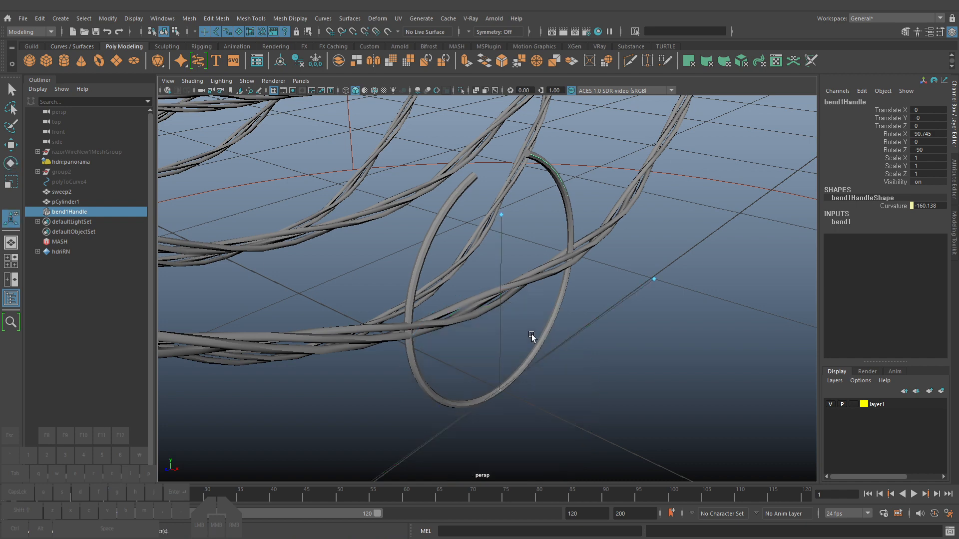
left_click_drag(496, 218, 515, 231)
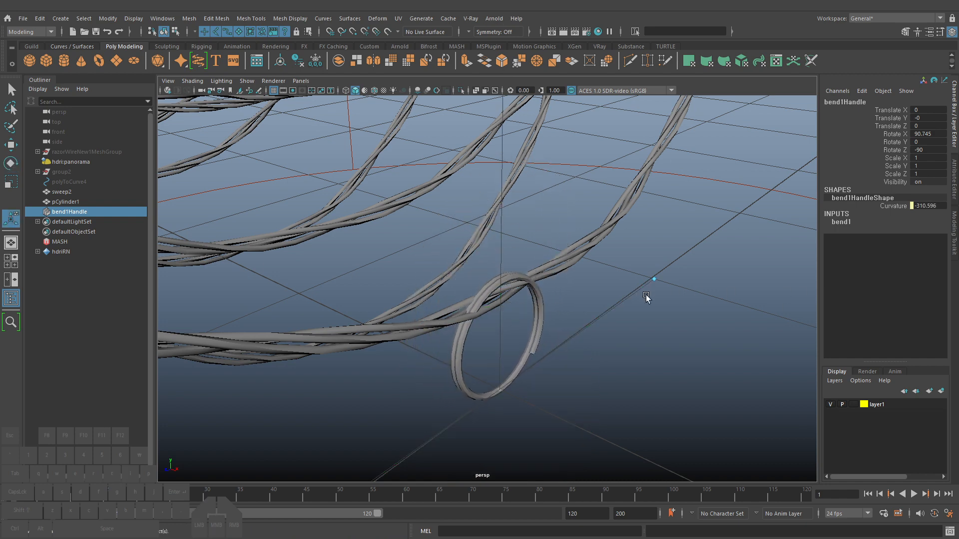
left_click_drag(652, 352, 546, 351, "alt")
key("r")
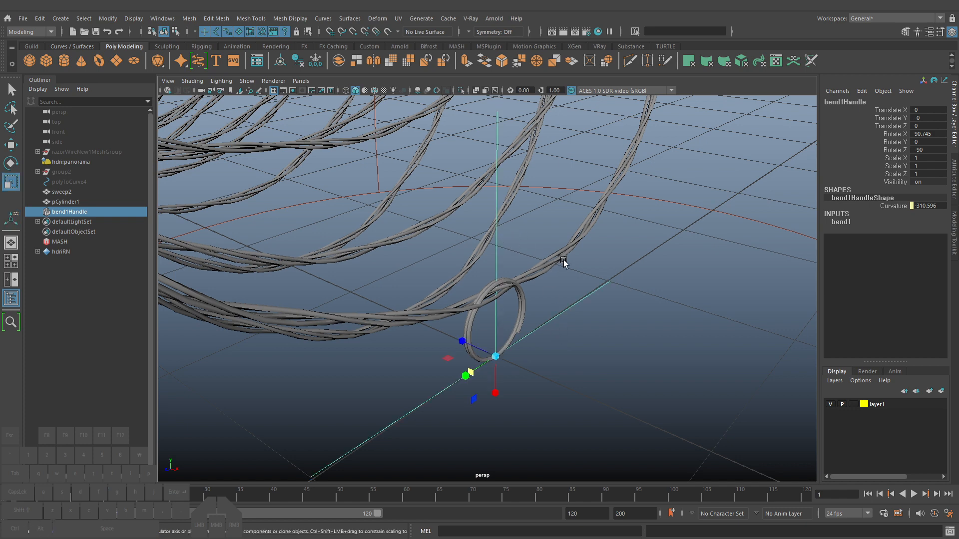
key("t")
left_click(849, 229)
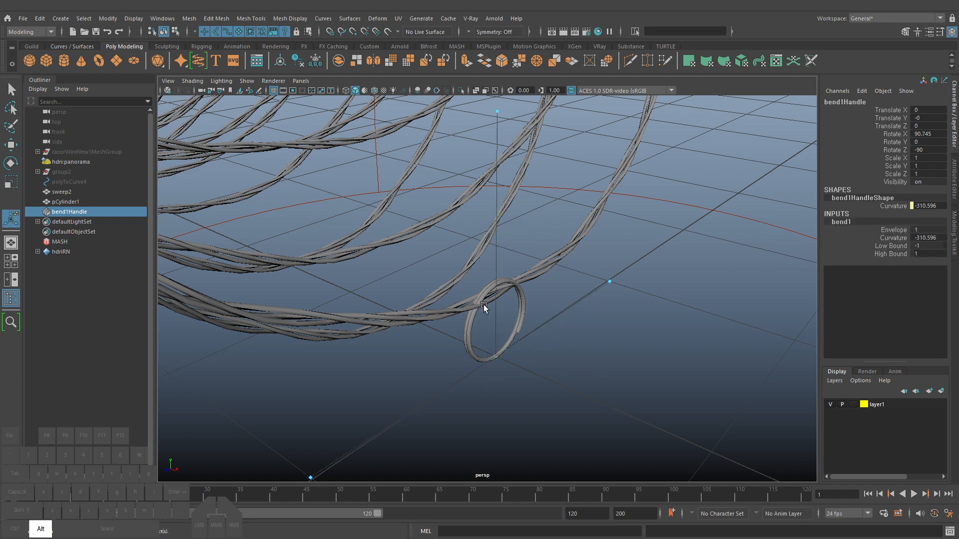
Fine-tune the bend handle's Rotate X to 90.94 so the coil's windings sit side by side
right_click_drag(484, 306, 565, 331, "alt")
left_click_drag(564, 332, 650, 325, "alt")
key("e")
left_click_drag(560, 388, 594, 400, "alt")
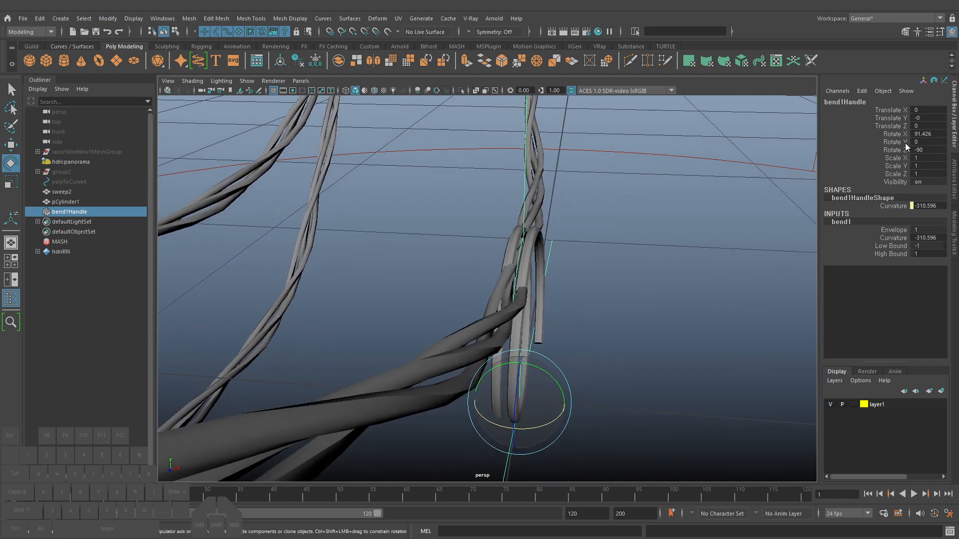
left_click_drag(923, 134, 942, 135)
key("Return")
left_click_drag(923, 134, 919, 134)
type("3")
key("Return")
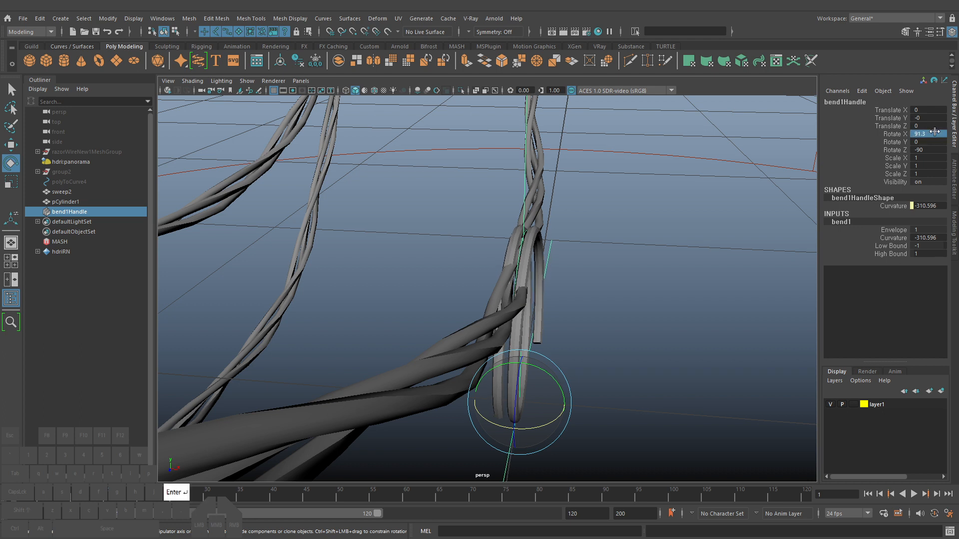
left_click(923, 134)
middle_click_drag(657, 263, 659, 265, "ctrl")
left_click_drag(659, 266, 632, 302, "alt")
Set the bend curvature to -1500 to wind the rod into a small tight coil
double_click(924, 236)
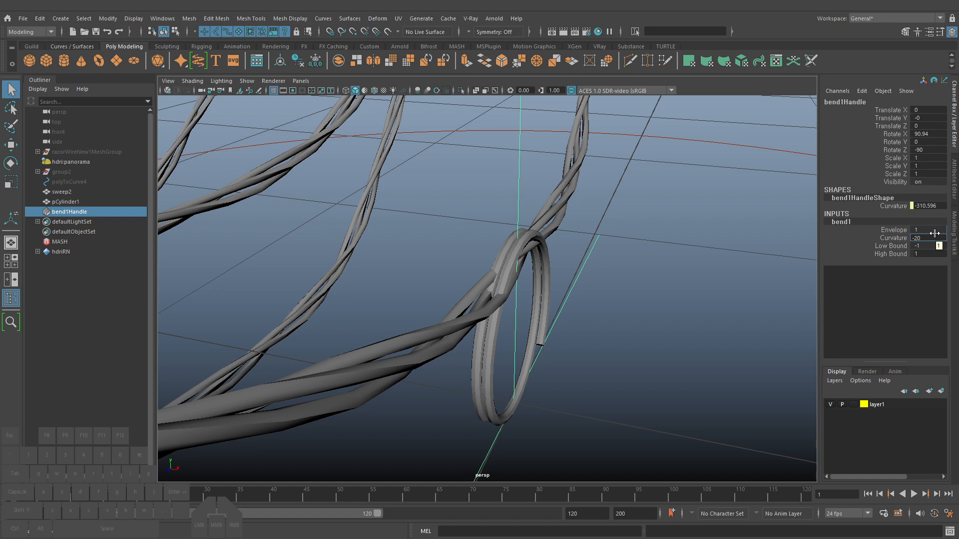
type("-1500")
key("Return")
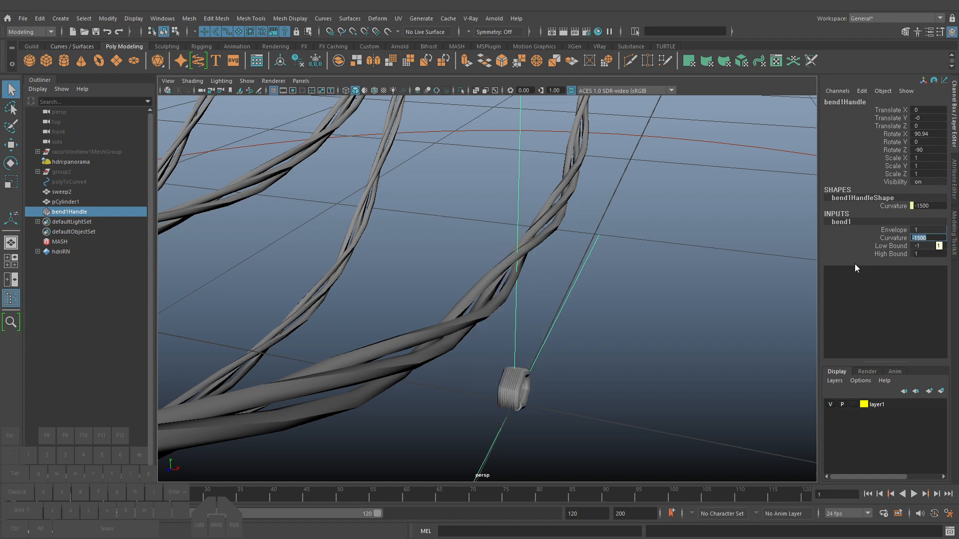
middle_click_drag(598, 313, 582, 228, "alt")
right_click_drag(582, 229, 743, 304, "alt")
left_click_drag(743, 304, 599, 323, "alt")
right_click_drag(599, 322, 555, 331, "alt")
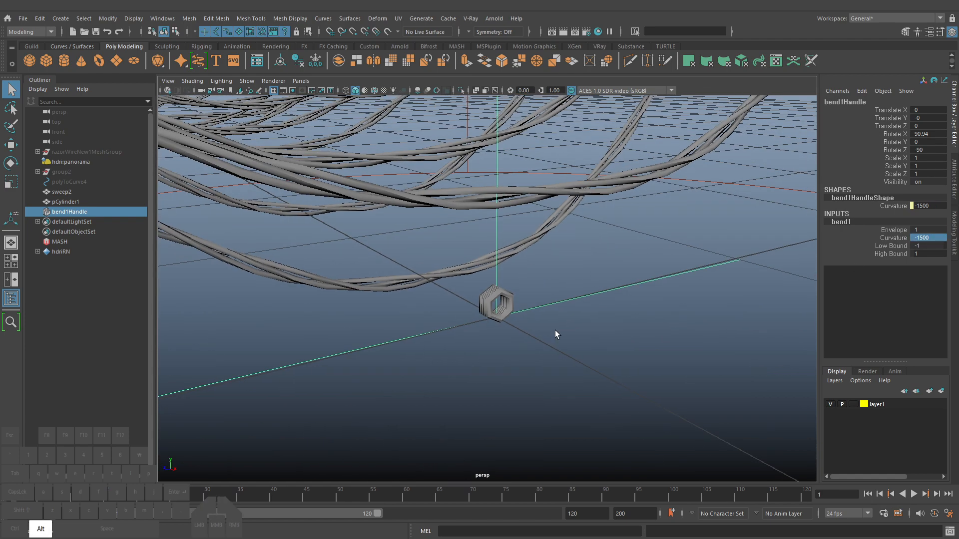
left_click_drag(555, 330, 577, 385, "alt")
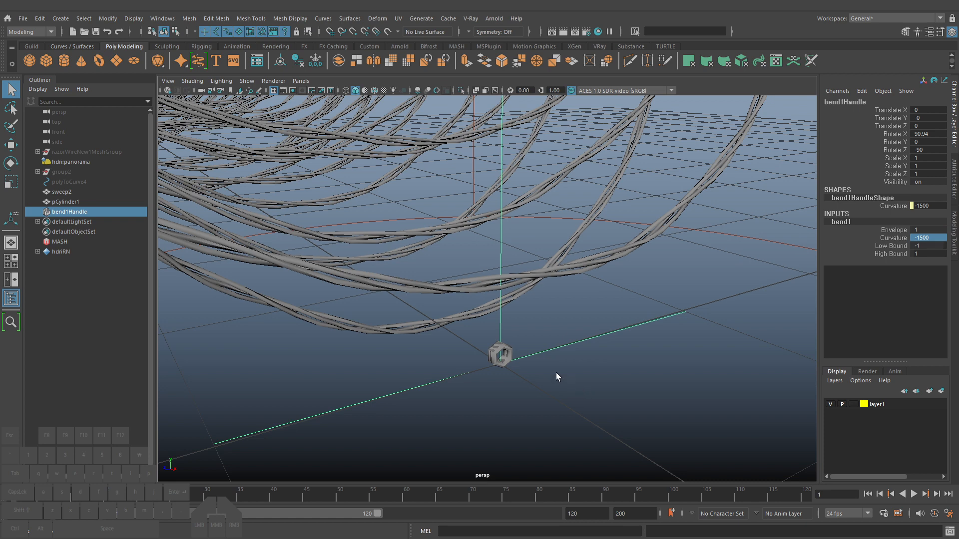
Try scaling up the bend handle and undo the scaling
key("r")
left_click_drag(500, 363, 954, 362)
left_click_drag(499, 369, 954, 366)
left_click_drag(457, 353, 531, 299, "alt")
key("z")
key("z")
Select the coiled cylinder and reduce its input radius to about 0.68
right_click_drag(531, 300, 431, 383, "alt")
left_click_drag(430, 383, 532, 327, "alt")
key("q")
left_click(512, 303)
left_click(860, 222)
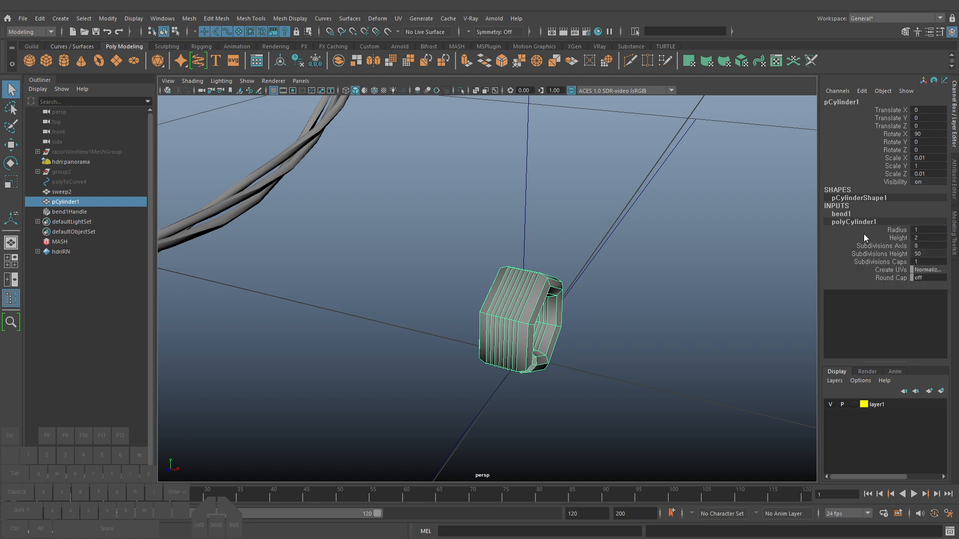
left_click(886, 229)
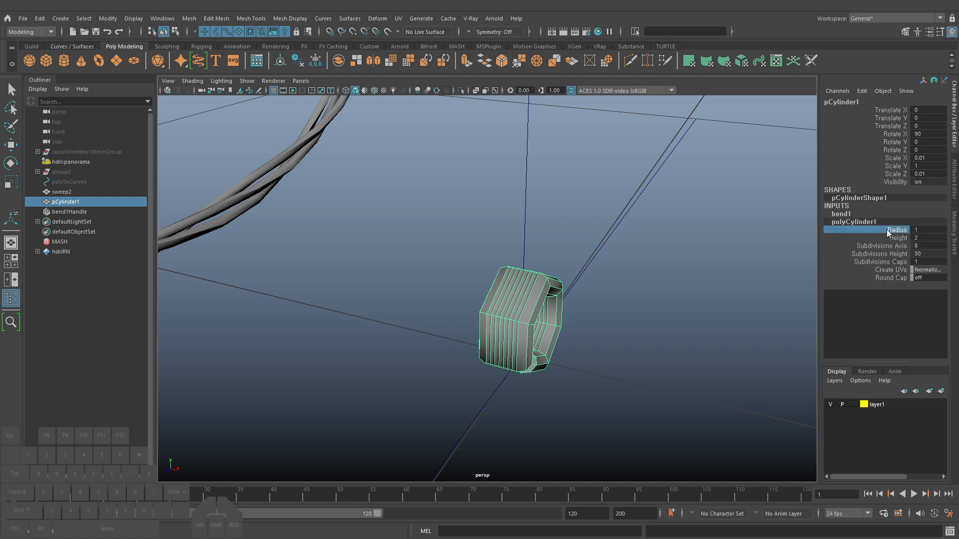
middle_click_drag(681, 275, 647, 280, "ctrl")
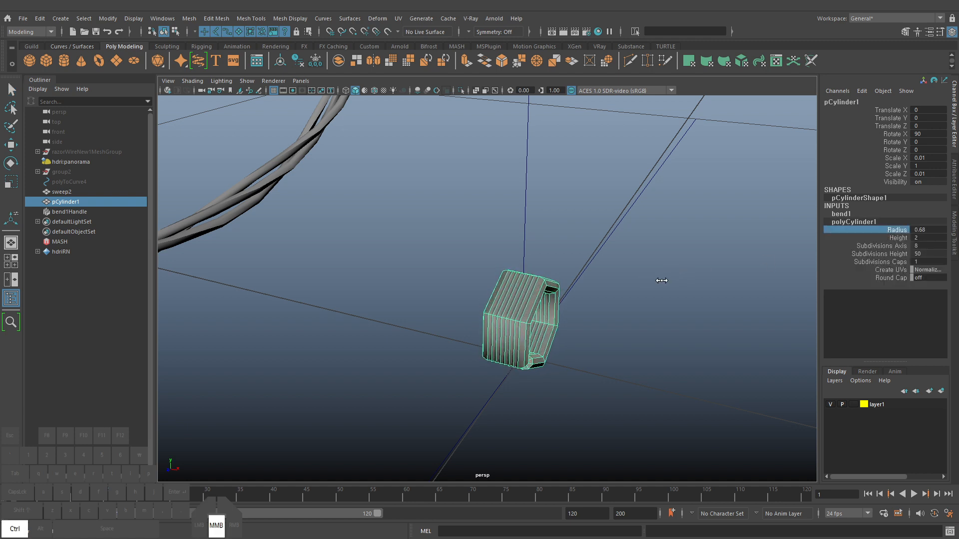
Select the bend handle and rotate it to a Rotate X of about 93.17 to spread the coil's windings
left_click(594, 255)
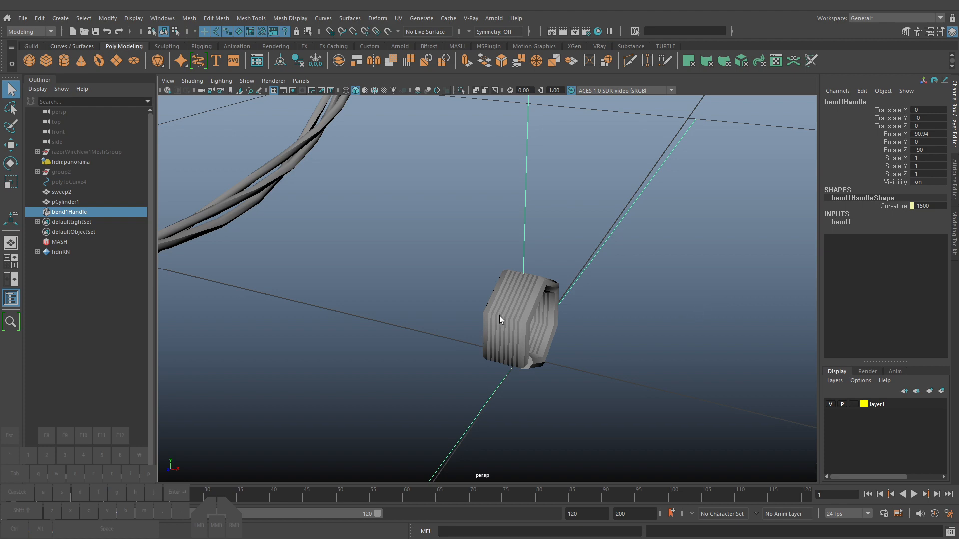
left_click_drag(499, 315, 621, 274, "alt")
key("e")
left_click_drag(519, 379, 514, 368)
mouse_move(514, 368)
left_mouse_down("alt")
mouse_move(531, 358)
mouse_move(509, 360)
left_mouse_up("alt")
scroll(555, 366, "down", 8)
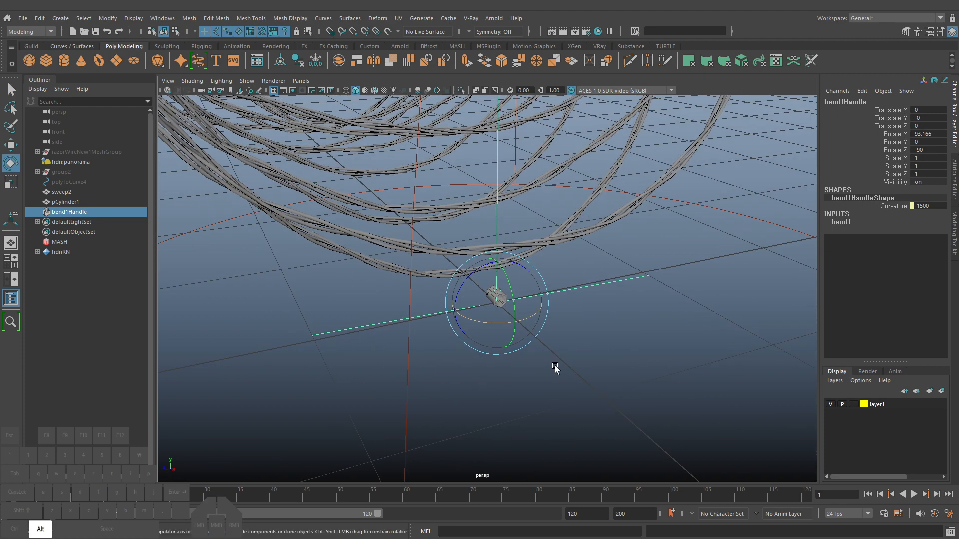
right_click_drag(555, 367, 631, 344, "alt")
Try setting the bend curvature to 0 and undo the change
left_click(841, 222)
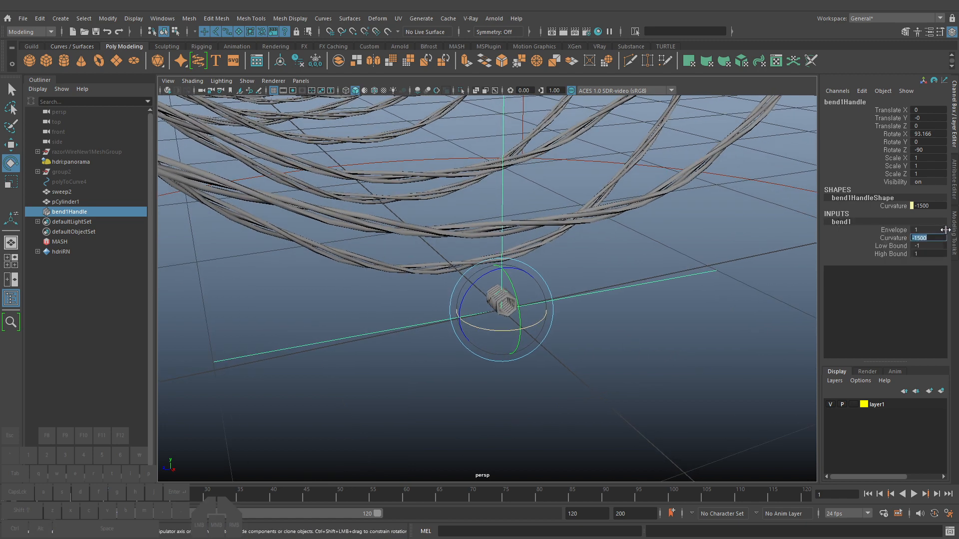
type("0")
key("Return")
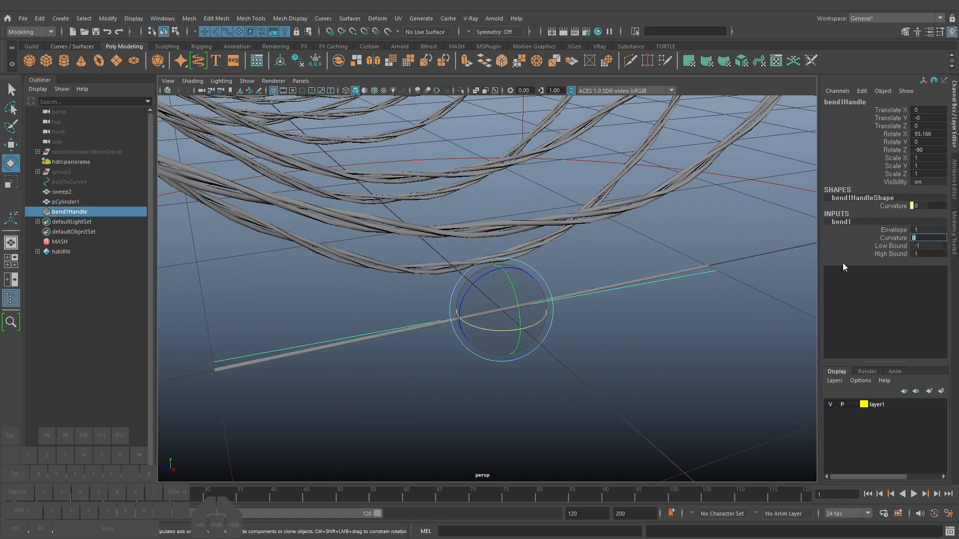
key("ctrl+z")
left_click_drag(553, 328, 617, 332, "alt")
key("w")
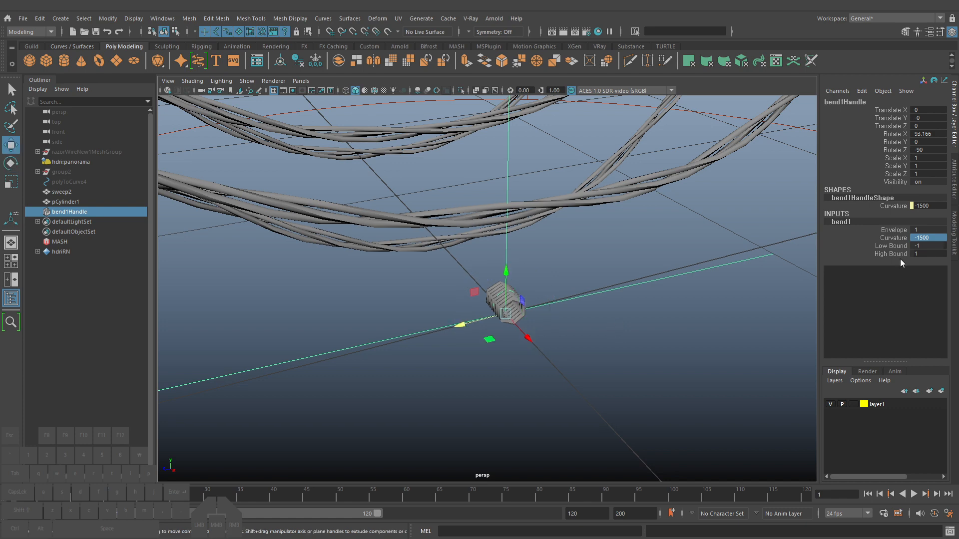
Try a curvature of 0, scale the bend handle uniformly to 0.16 and bend the rod to a curvature of about -64
left_click(935, 239)
type("0")
key("Return")
right_click_drag(599, 312, 558, 319, "alt")
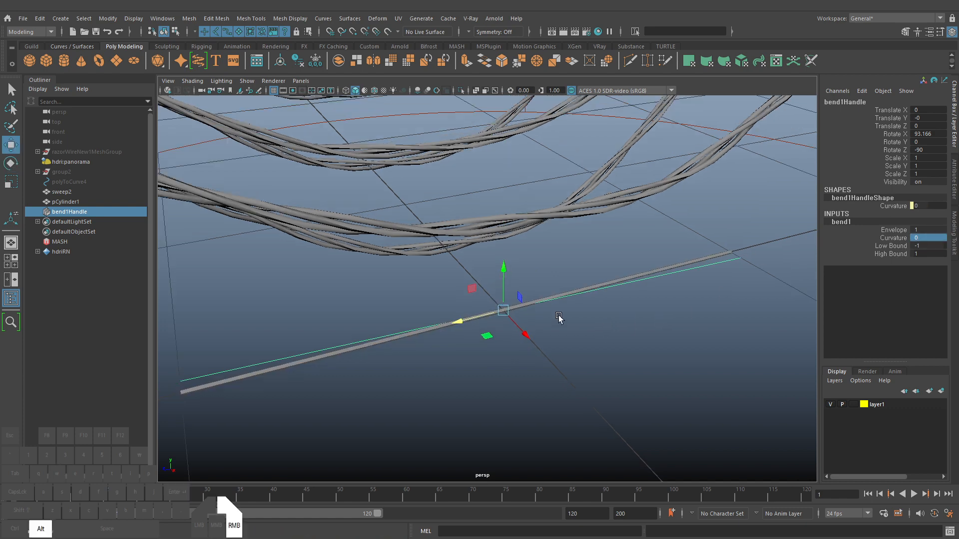
key("w")
left_click_drag(559, 319, 481, 312, "alt")
key("r")
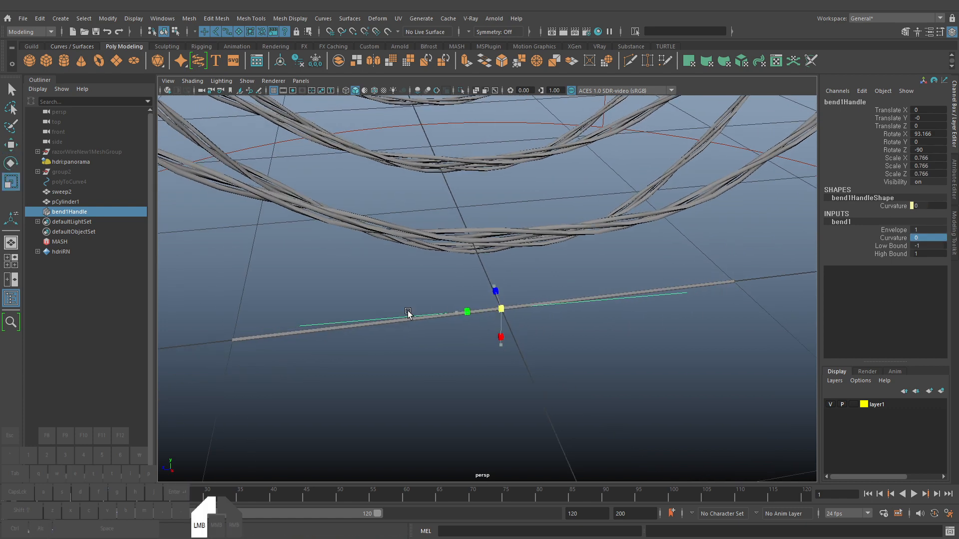
left_click_drag(358, 313, 356, 315)
key("t")
left_click_drag(502, 307, 313, 344)
key("r")
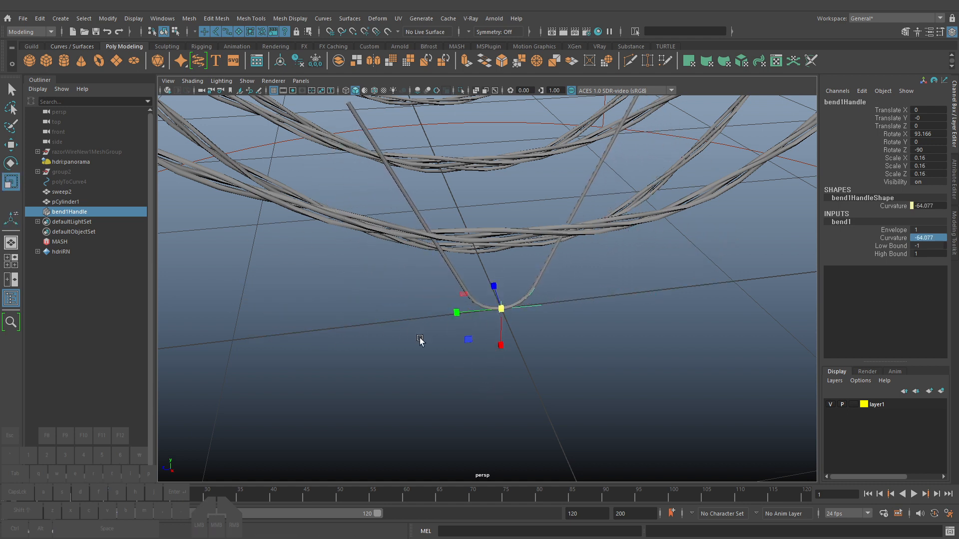
Undo the handle scaling and the curvature changes back to the tightly coiled rod
key("w")
key("r")
key("t")
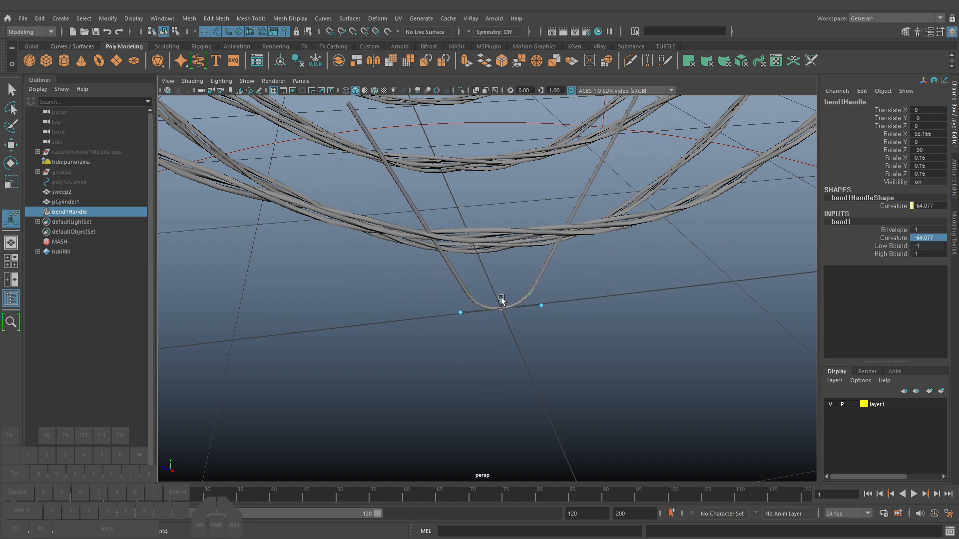
mouse_move(502, 298)
left_mouse_down()
mouse_move(501, 325)
mouse_move(501, 303)
left_mouse_up()
key("ctrl+z")
key("ctrl+z")
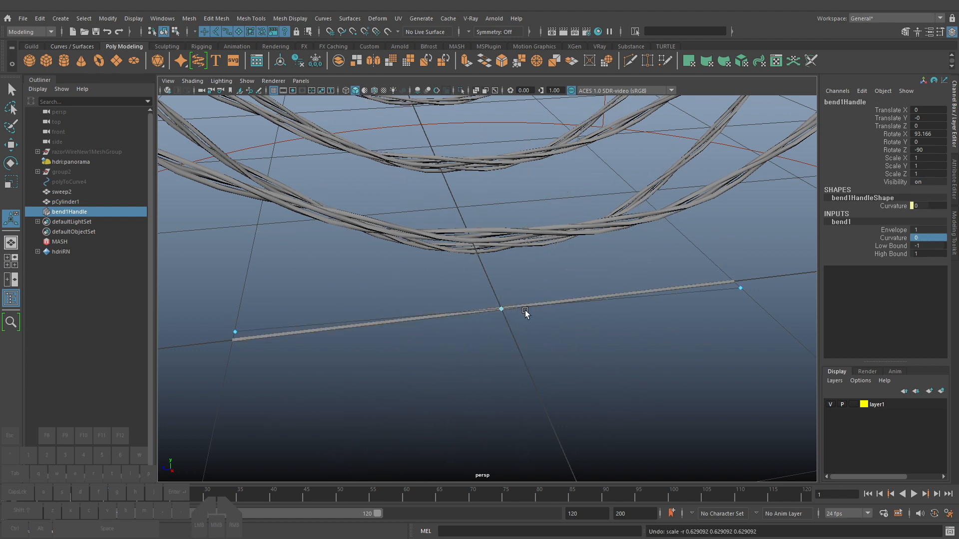
key("ctrl+z")
key("q")
Scale the bend handle along Y to about 0.84 so both rod ends stick out of the coil
left_click_drag(520, 341, 674, 347, "alt")
right_click_drag(645, 347, 695, 344, "alt")
middle_click_drag(475, 335, 599, 330, "alt")
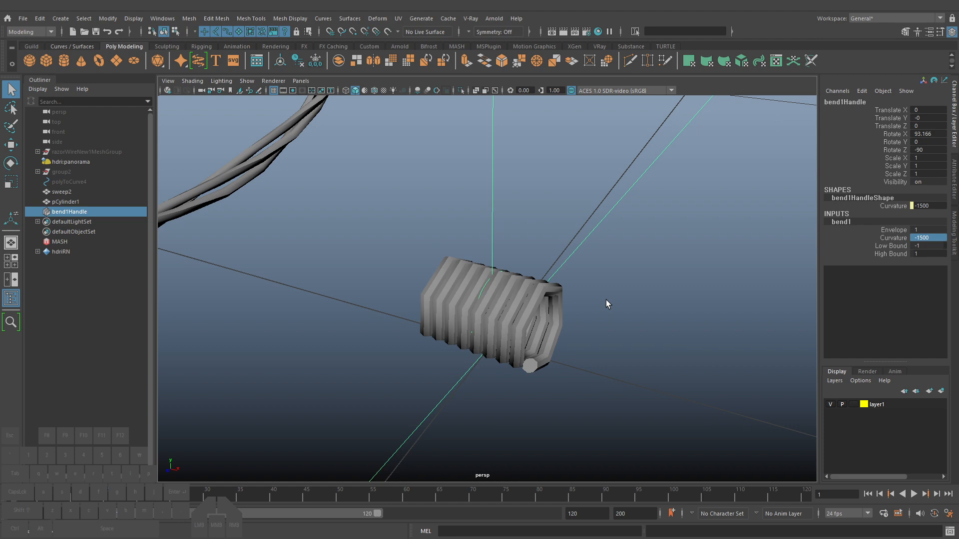
left_click_drag(522, 309, 709, 319, "alt")
right_click_drag(600, 312, 280, 300, "alt")
key("r")
right_click_drag(555, 325, 713, 334, "alt")
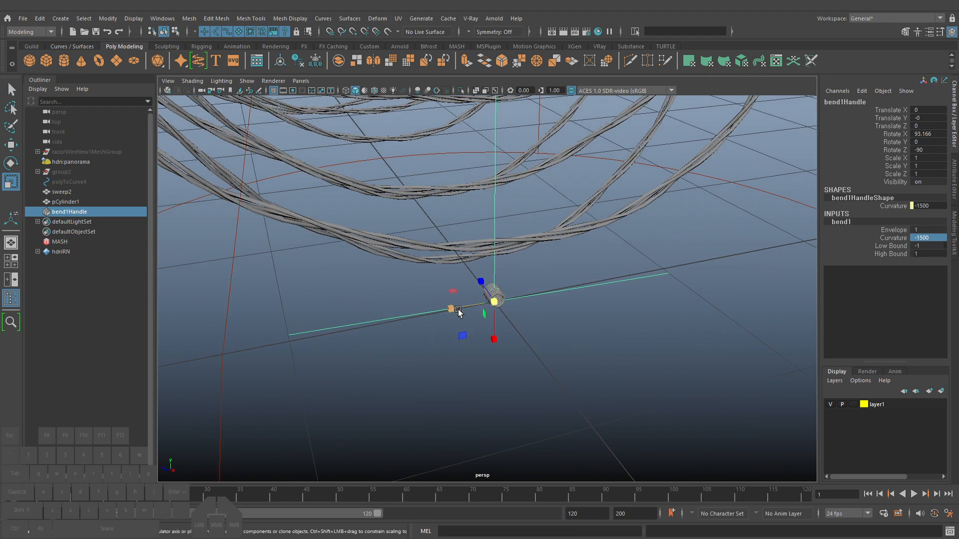
left_click_drag(469, 311, 464, 330)
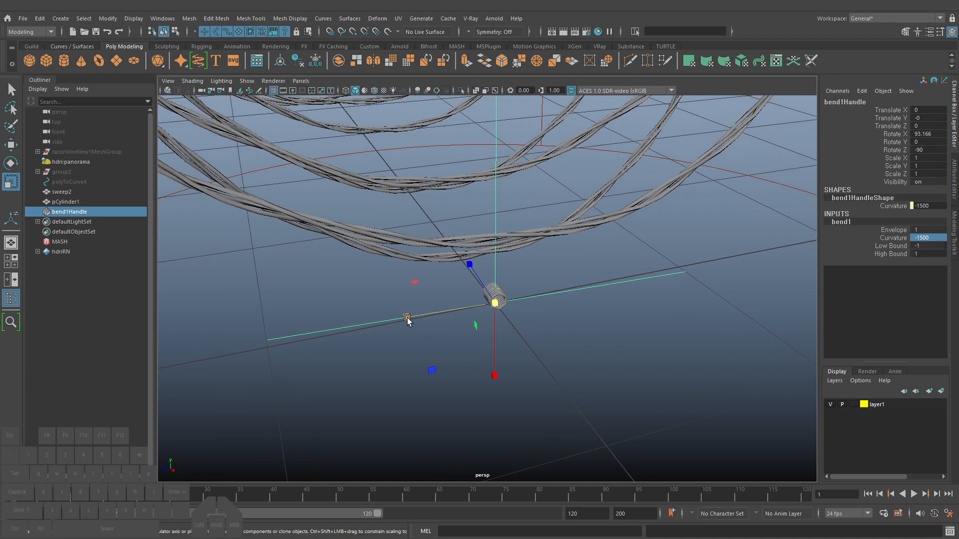
left_click_drag(407, 319, 423, 319)
right_click_drag(640, 322, 698, 322, "alt")
left_click_drag(619, 330, 587, 337, "alt")
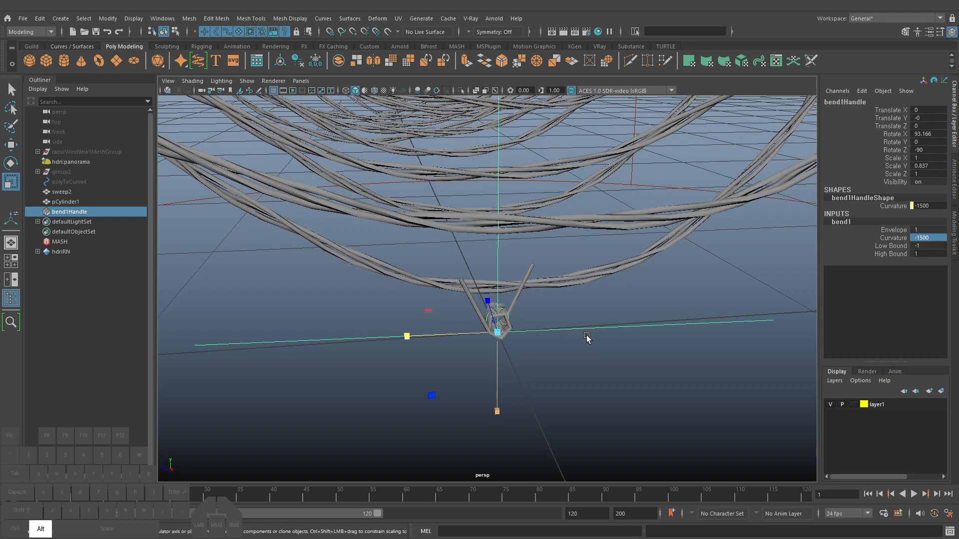
Check the barbed wire reference photo and rotate the bend handle to a Rotate X of about 94.19
key("alt+Tab")
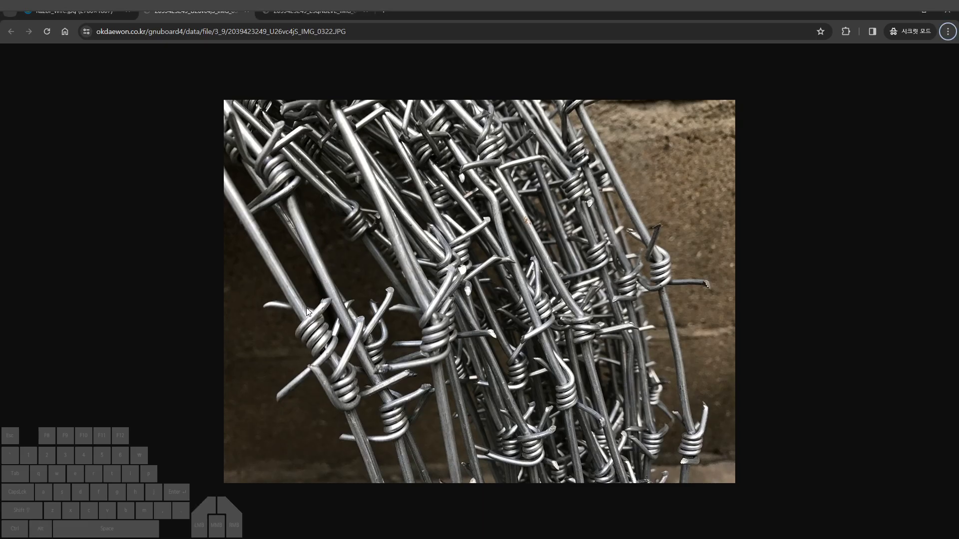
key("alt+Tab")
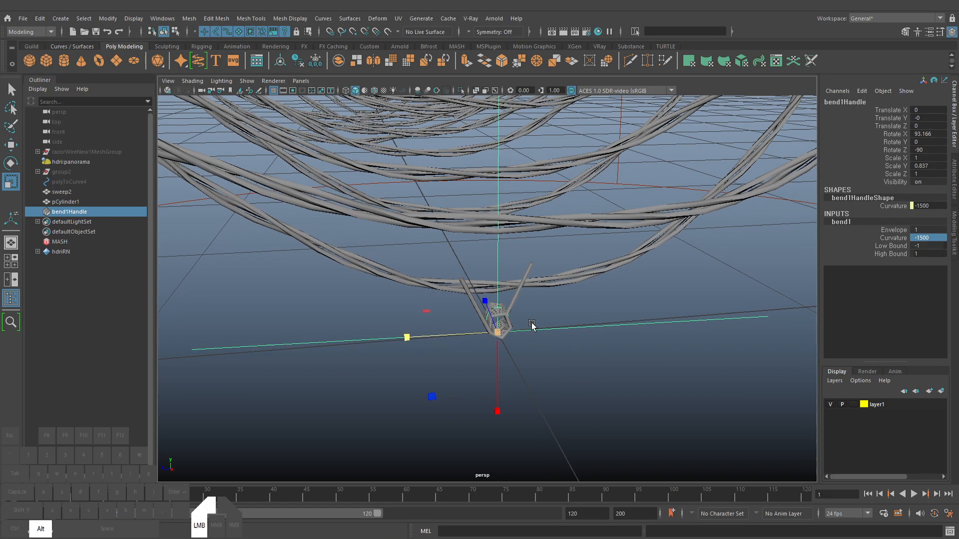
left_click_drag(531, 326, 608, 338, "alt")
key("e")
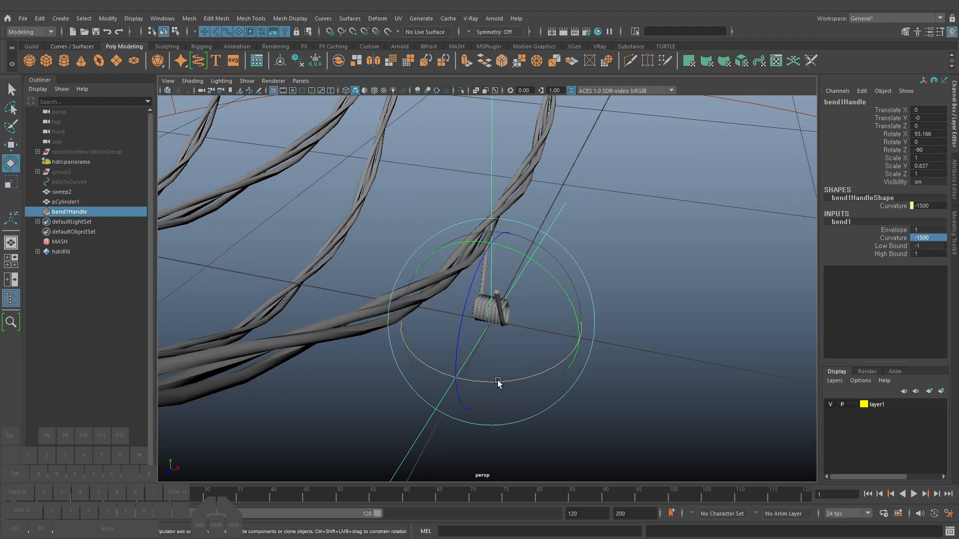
left_click_drag(499, 385, 499, 381)
right_click_drag(499, 381, 700, 403, "alt")
left_click_drag(553, 406, 509, 370)
key("q")
right_click_drag(509, 369, 491, 357, "alt")
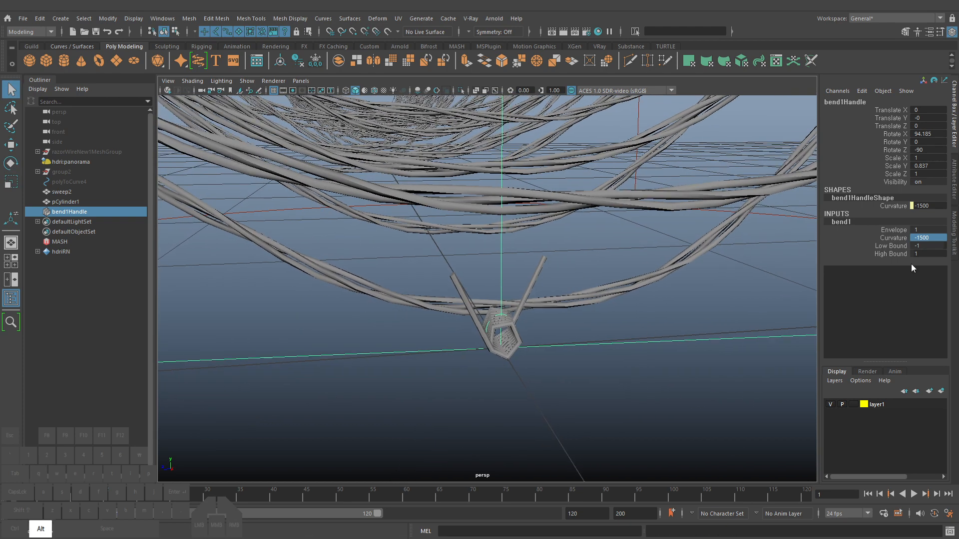
Try adjusting the bend curvature interactively and undo the change
left_click(891, 238)
middle_click_drag(599, 348, 663, 348)
key("ctrl+z")
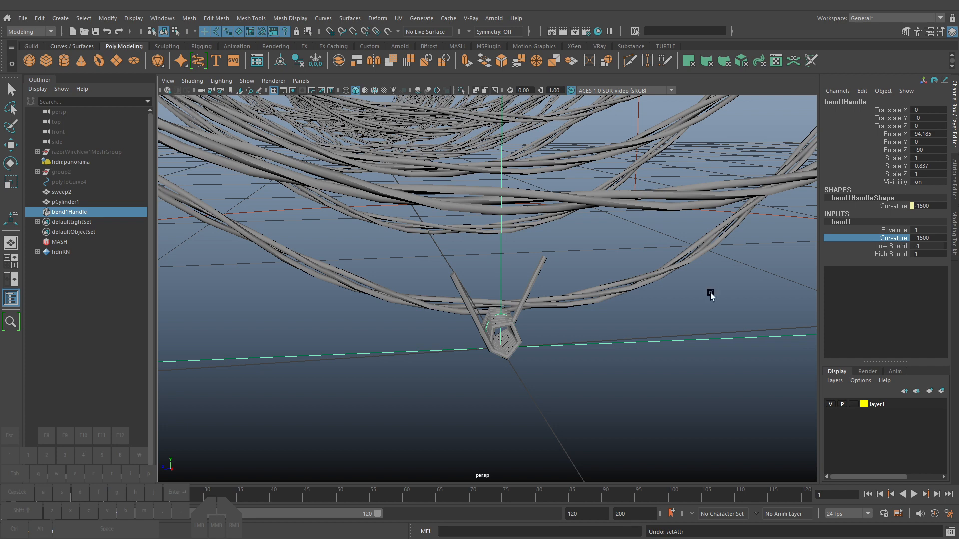
Adjust the bend deformer's curvature to about -1605.8 to spread the two protruding ends apart
key("ctrl+a")
left_click(846, 99)
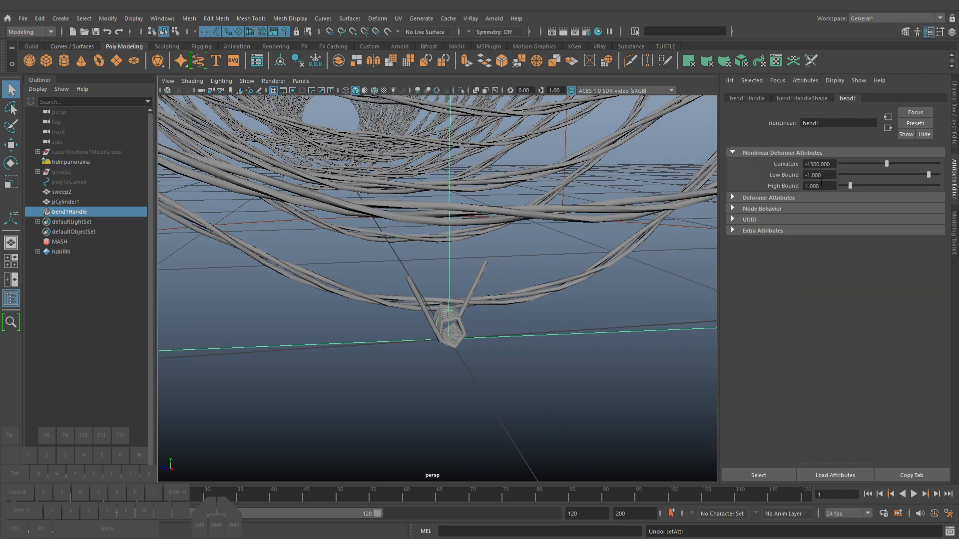
middle_click_drag(819, 164, 295, 213, "ctrl")
left_click_drag(322, 234, 562, 380, "alt")
right_click_drag(562, 379, 704, 375, "alt")
left_click_drag(529, 344, 480, 329, "alt")
Preview the coiled cylinder with mesh smoothing and switch back to the unsmoothed display
left_click(480, 330)
key("3")
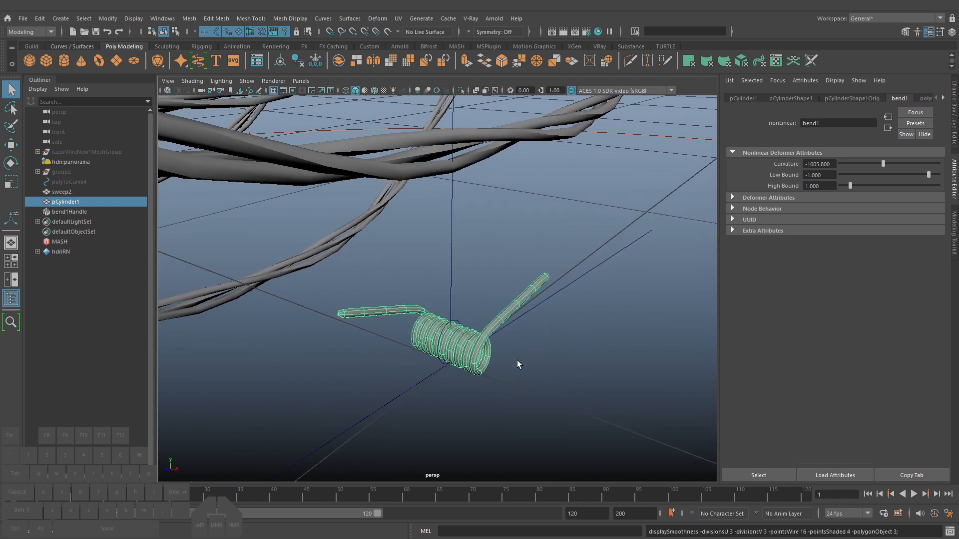
left_click(521, 359)
left_click(485, 367)
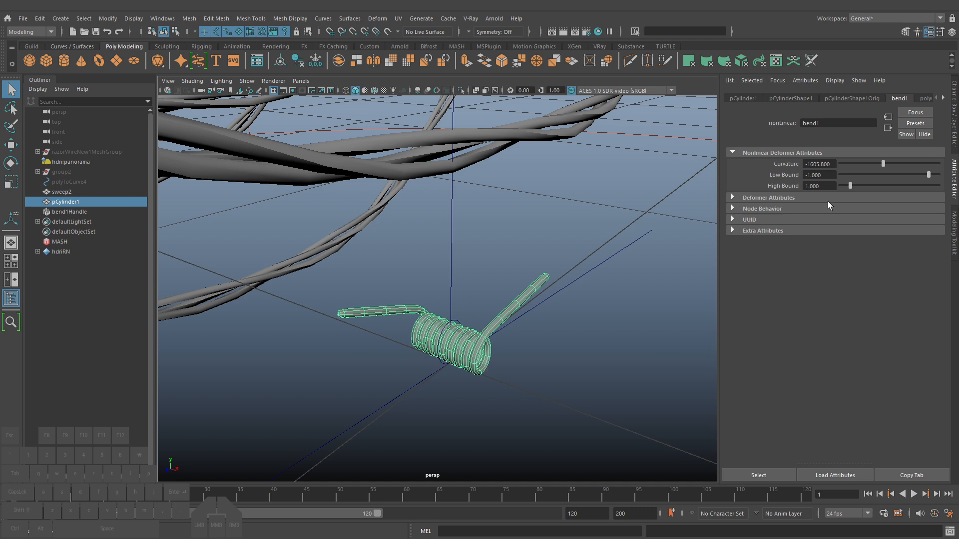
key("1")
Set the coiled cylinder's Subdivisions Height to 200
left_click(952, 134)
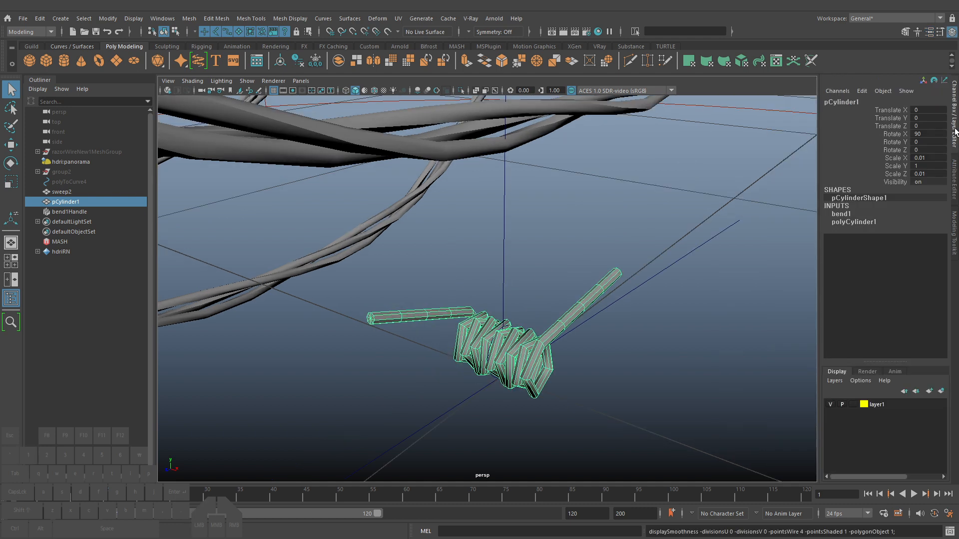
left_click(855, 222)
left_click(935, 253)
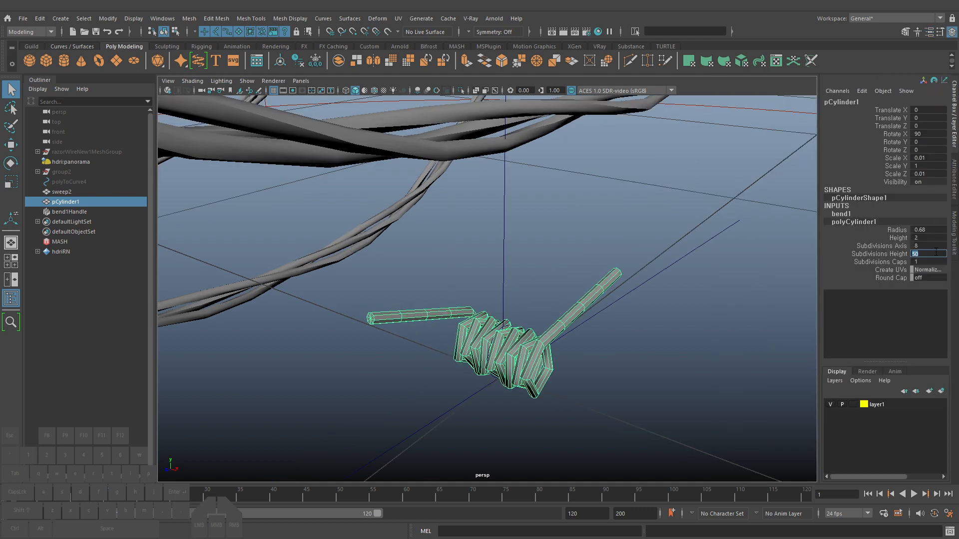
type("200")
key("Return")
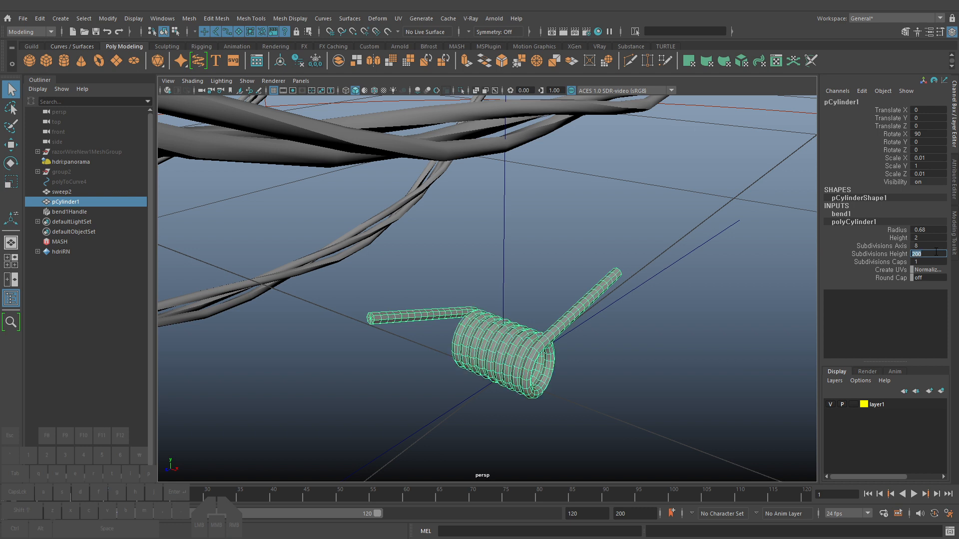
Reduce the cylinder's Subdivisions Axis, trying 4 and settling on 5
key("alt")
type("4")
key("Return")
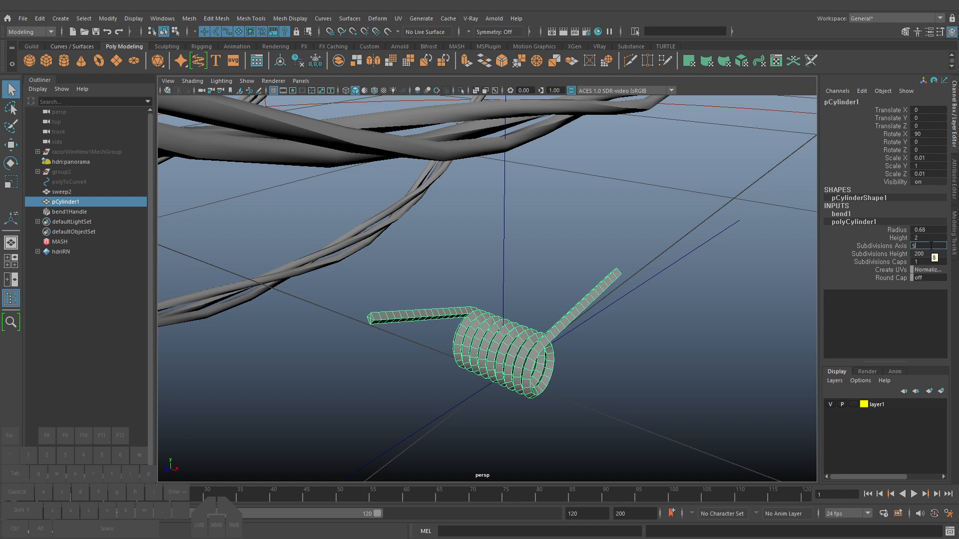
key("Return")
left_click_drag(619, 362, 580, 347, "alt")
left_click_drag(631, 330, 573, 303, "alt")
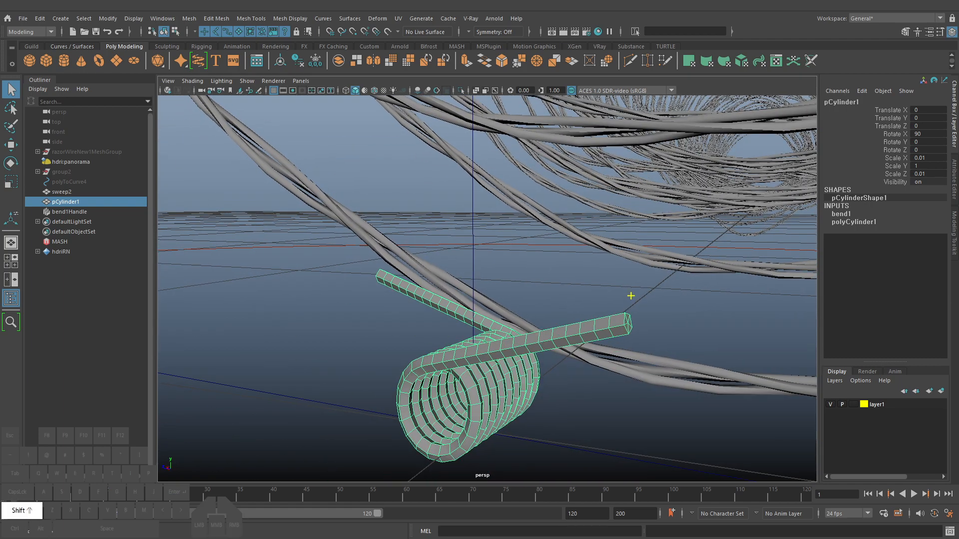
Try moving selected components at the end of one barb arm and undo the move
left_click_drag(631, 296, 561, 350, "shift")
key("w")
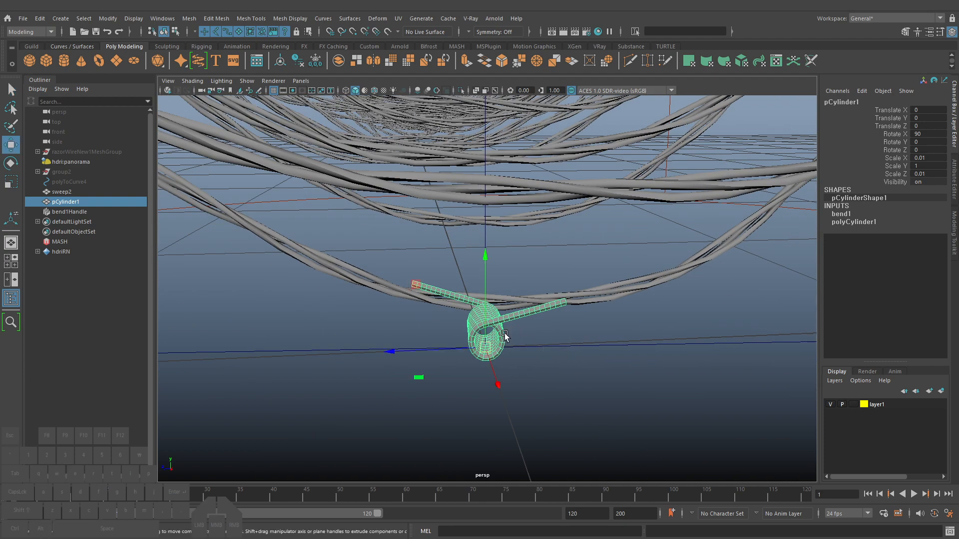
left_click_drag(419, 351, 475, 351)
key("z")
key("q")
left_click(469, 355)
key("w")
key("z")
key("q")
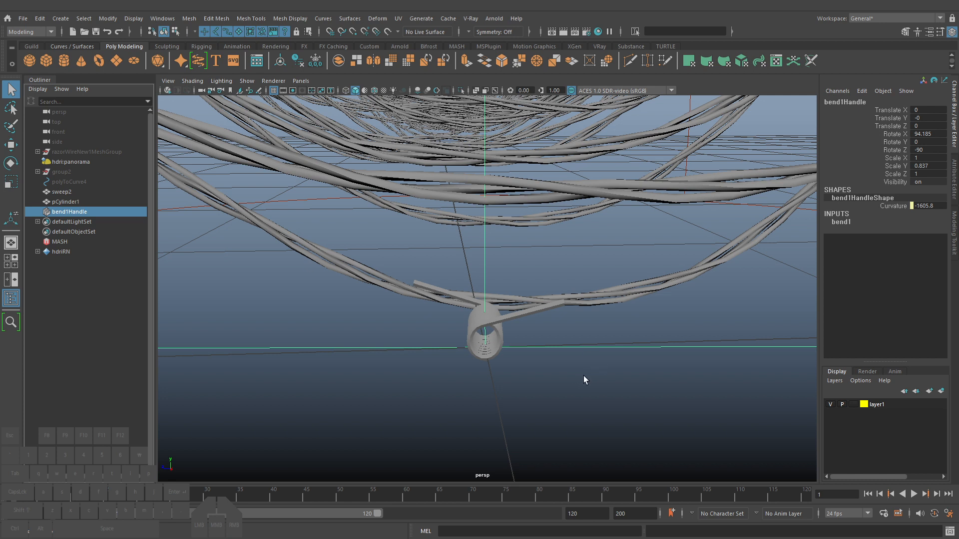
Try moving the bend handle off the coil's centre and undo the moves
key("w")
left_click_drag(519, 351, 548, 339)
key("w")
key("q")
left_click(520, 316)
left_click(564, 346)
key("w")
key("ctrl+z")
key("q")
key("w")
key("ctrl+z")
key("q")
Fine-tune the bend curvature to about -1606.7, comparing the barb's arms with the reference photo
left_click(505, 338)
left_click(496, 337)
key("w")
key("q")
left_click(547, 348)
key("ctrl+a")
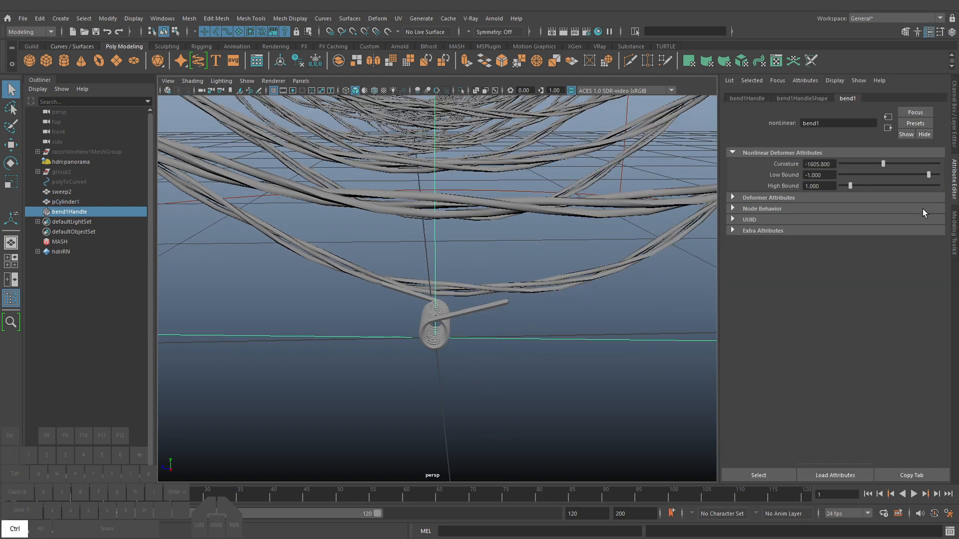
left_click_drag(819, 164, 378, 176, "ctrl")
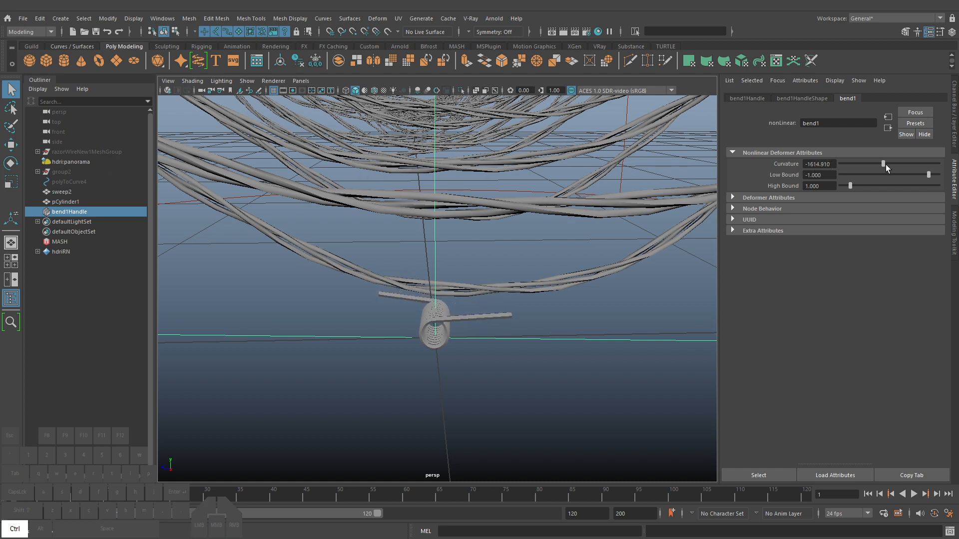
left_click_drag(883, 163, 887, 163)
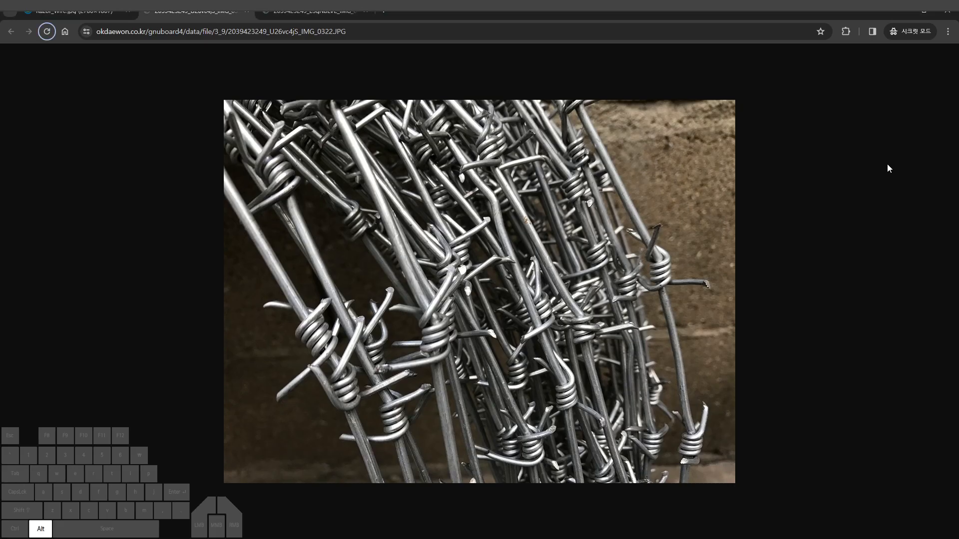
key("alt+Tab")
left_click_drag(886, 163, 882, 163)
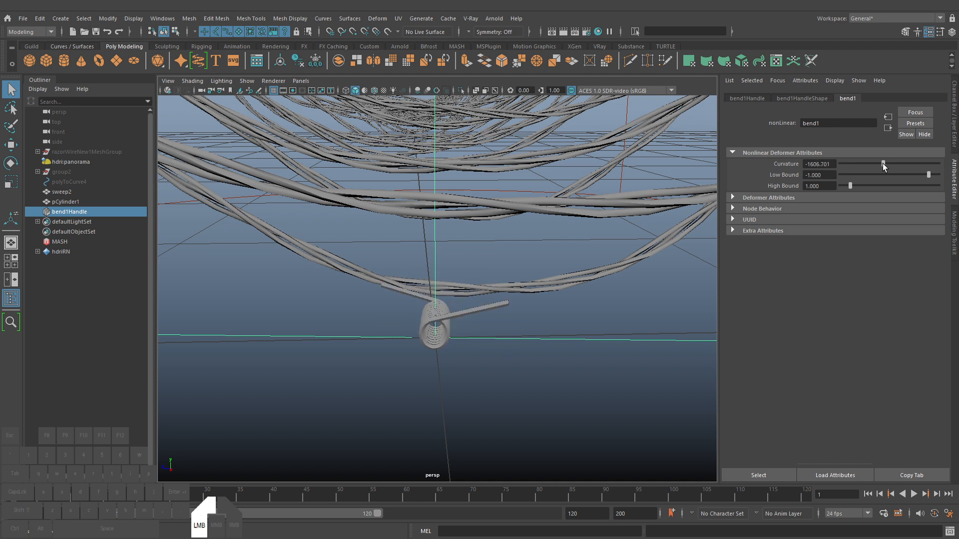
Duplicate the coiled cylinder and reselect the bend handle
left_click_drag(563, 310, 529, 323, "alt")
left_click(460, 318)
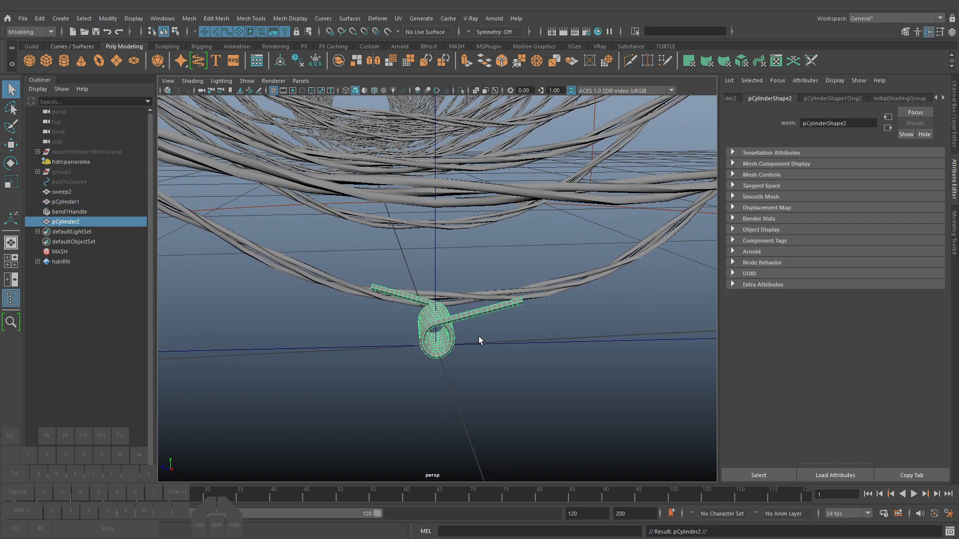
left_click(505, 340)
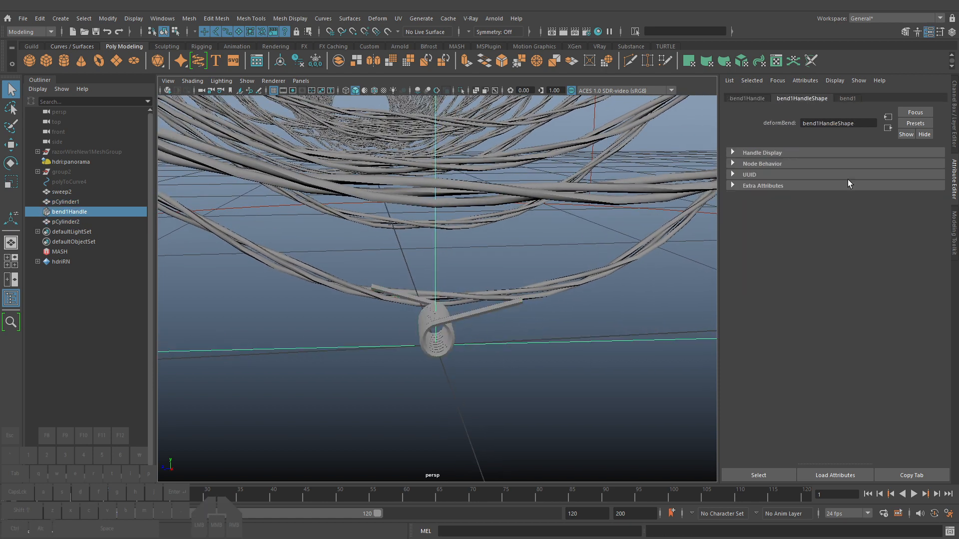
Set the bend curvature to about -1639.5 for the original coiled cylinder
left_click(847, 99)
left_click_drag(881, 163, 882, 162)
left_click(454, 331)
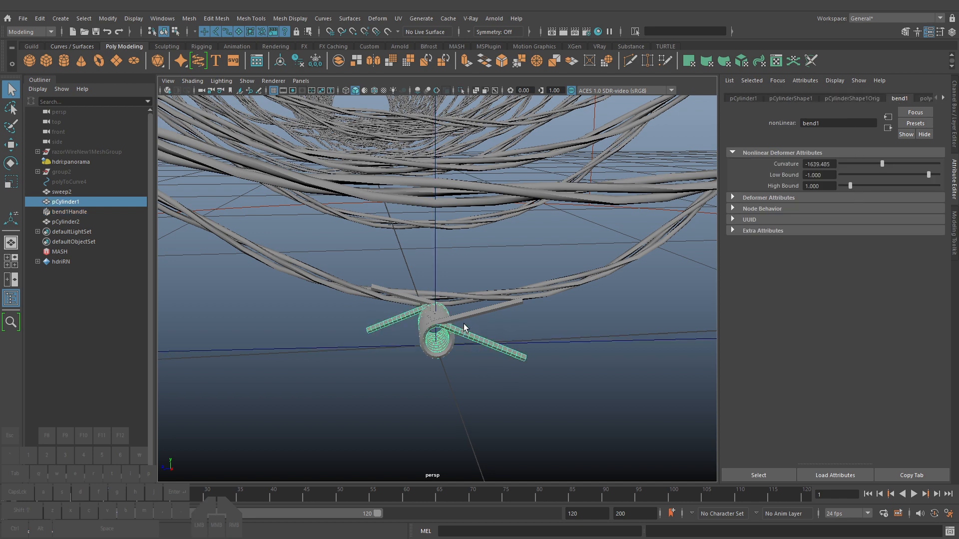
Delete the construction history of both the original and the duplicated coiled cylinders
left_click(463, 322, "shift")
left_click_drag(465, 330, 505, 347, "alt")
right_click_drag(505, 346, 628, 345, "alt")
left_click_drag(619, 345, 684, 340, "alt")
left_click_drag(562, 331, 577, 353, "alt")
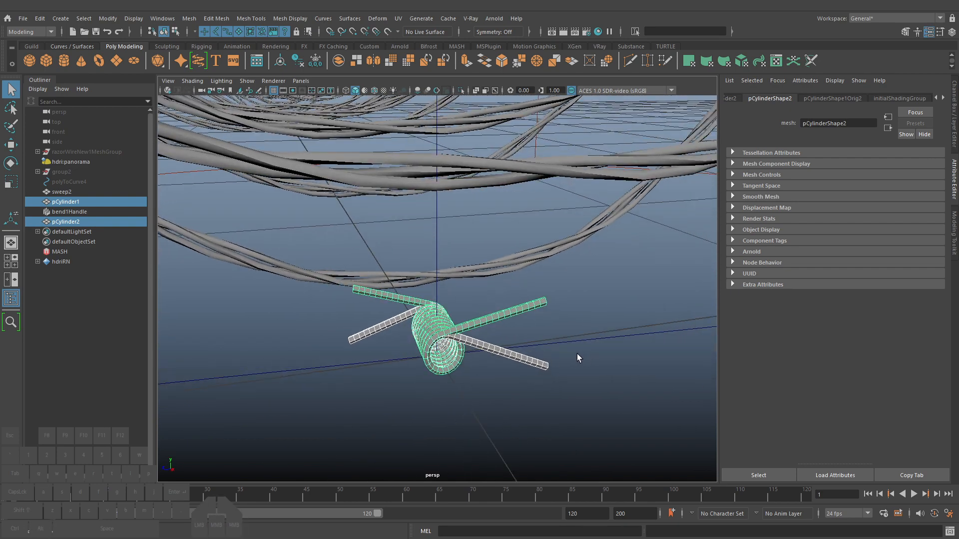
key("alt+shift+d")
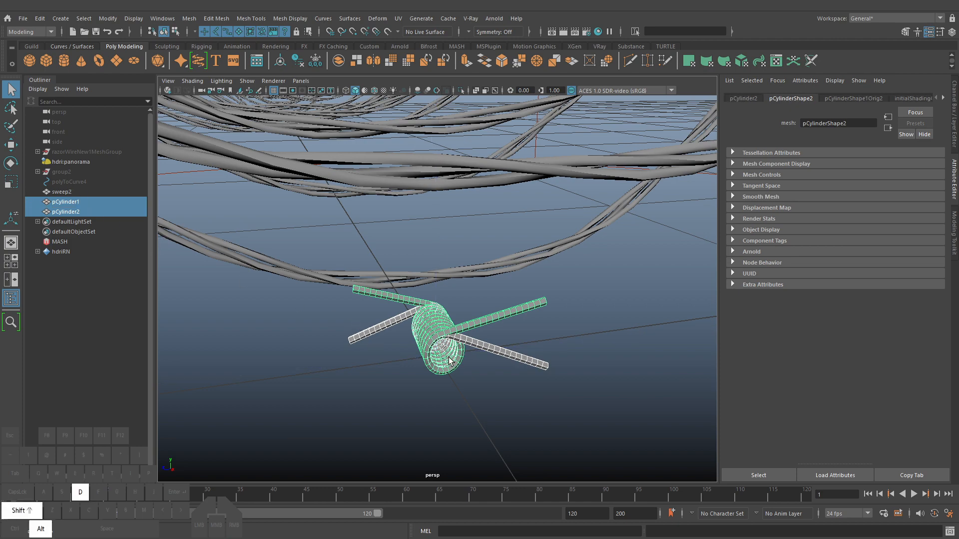
scroll(424, 312, "down", 6, "alt")
right_click_drag(469, 297, 549, 310, "alt")
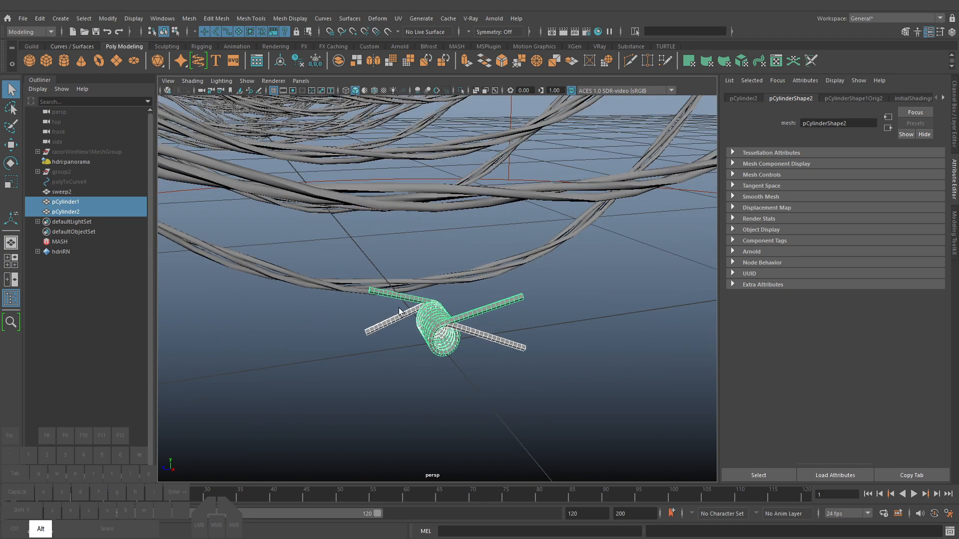
Rename the original coiled cylinder to A and its duplicate to B
double_click(73, 202)
type("A")
double_click(83, 213)
type("B")
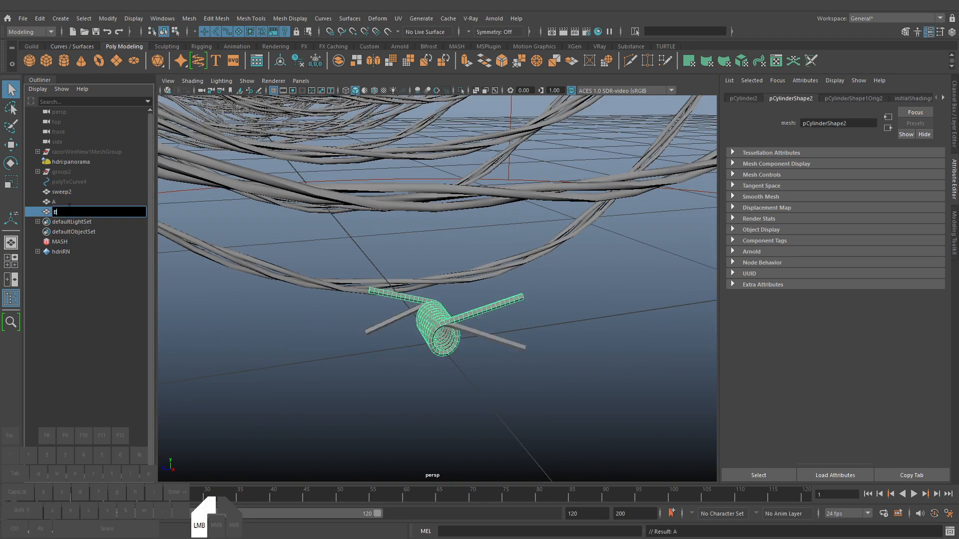
Select barbs A and B, switch to the Animation command set and open the MASH Editor
left_click(68, 201)
left_click(67, 211, "ctrl")
right_click_drag(508, 323, 458, 286, "alt")
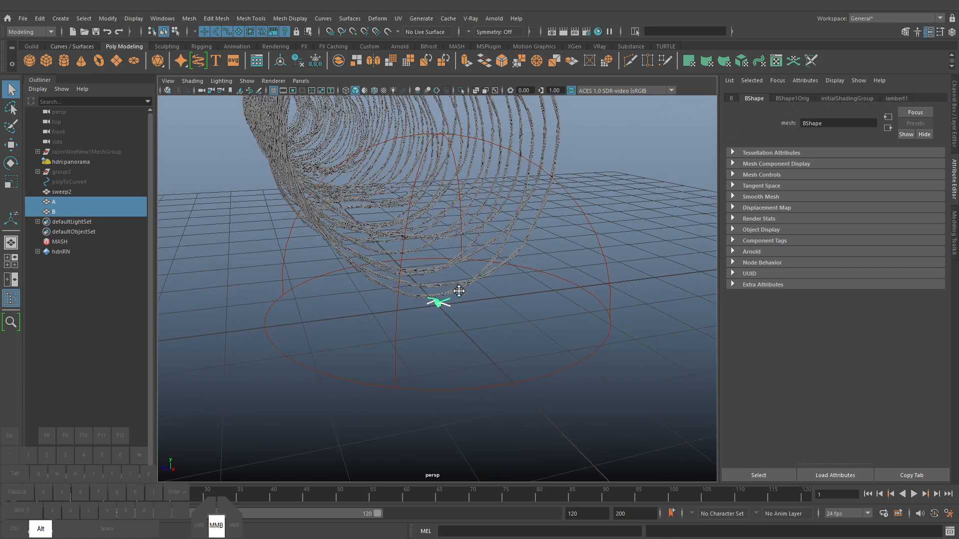
middle_click_drag(458, 287, 466, 338, "alt")
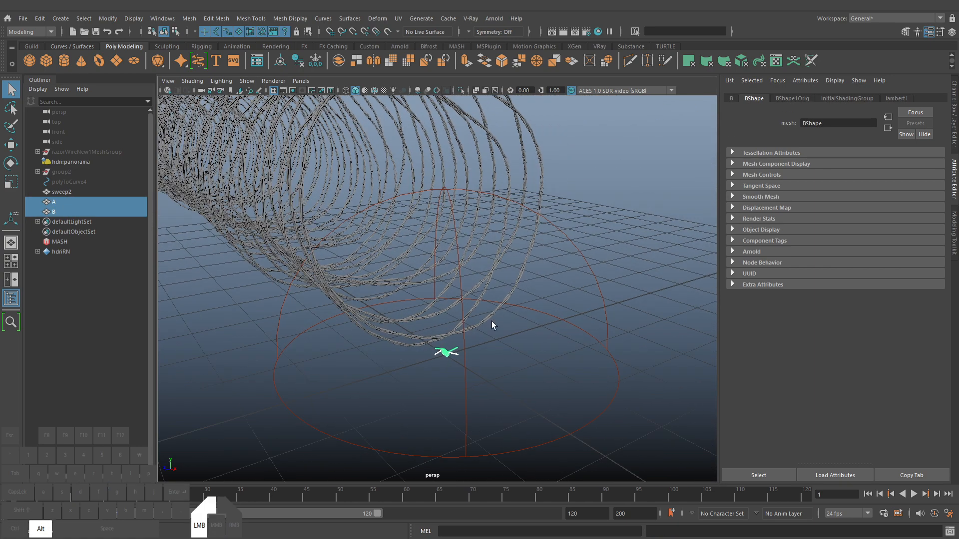
left_click(398, 18)
left_click(23, 30)
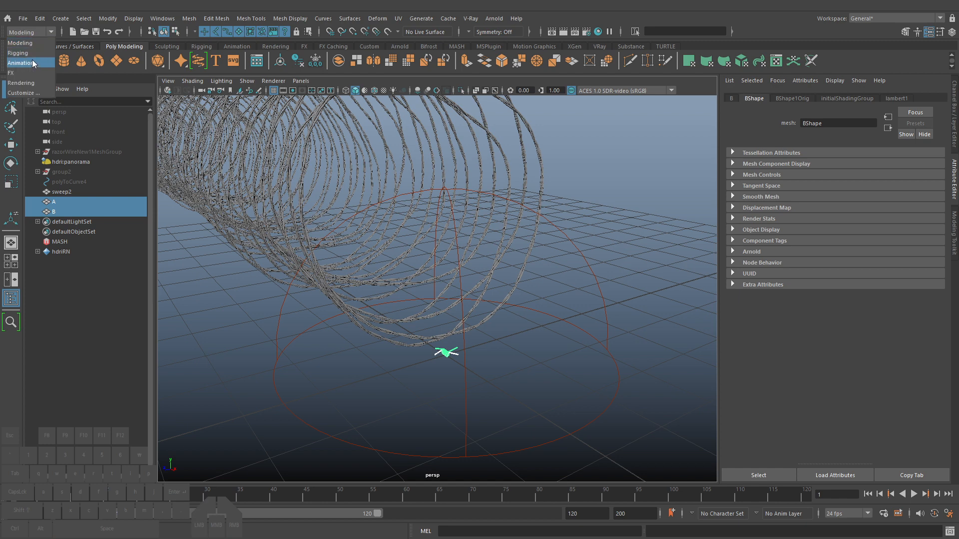
left_click(32, 58)
left_click(338, 19)
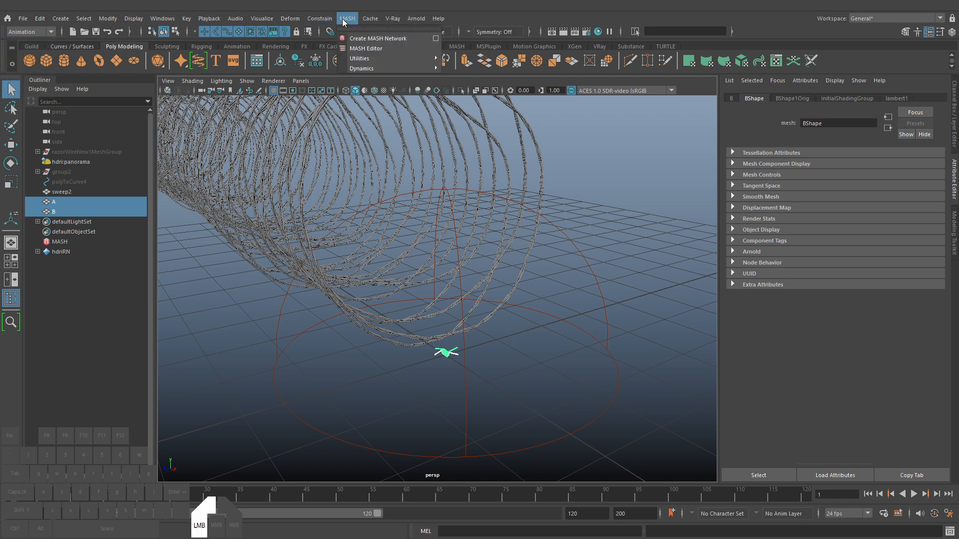
left_click(390, 48)
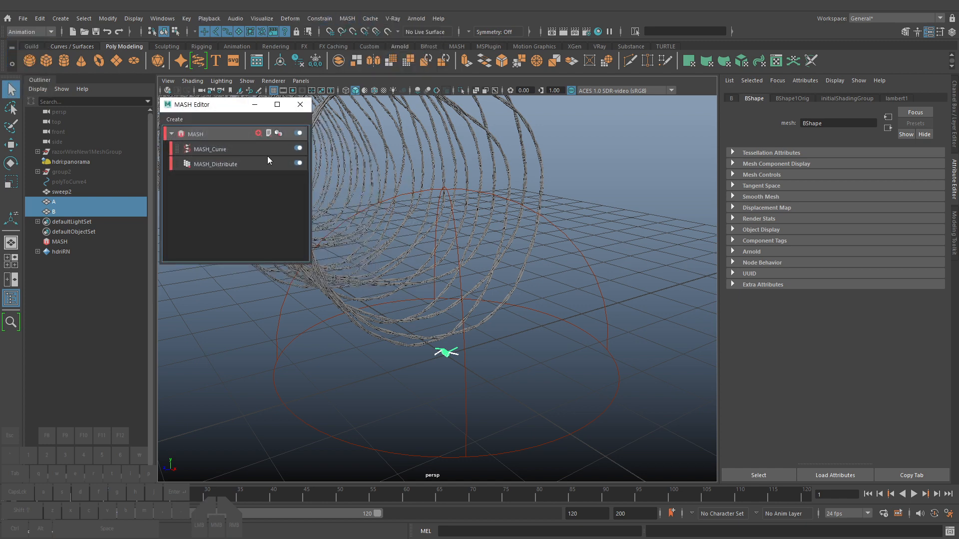
Create a new MASH network from barbs A and B and select it in the MASH Editor
left_click(170, 133)
left_click(183, 134)
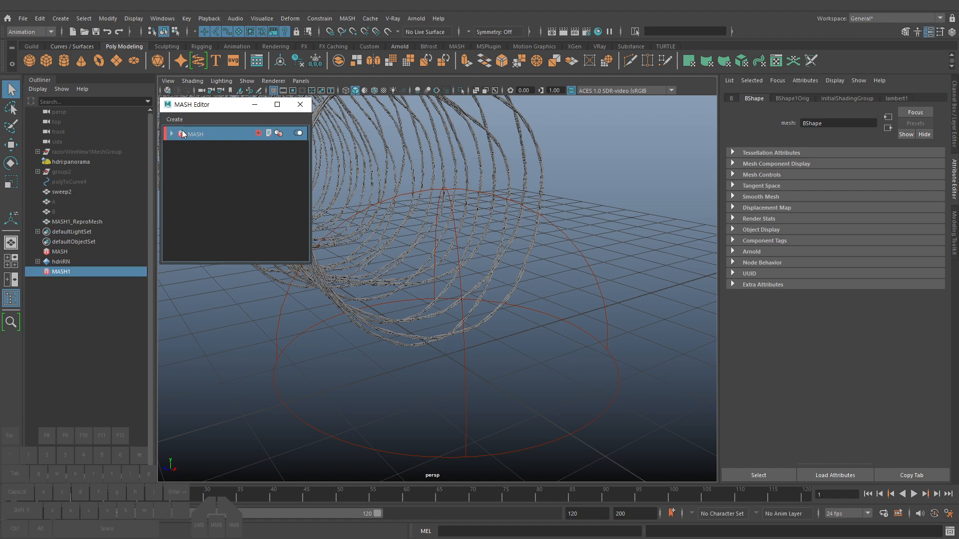
left_click(224, 188)
left_click(208, 150)
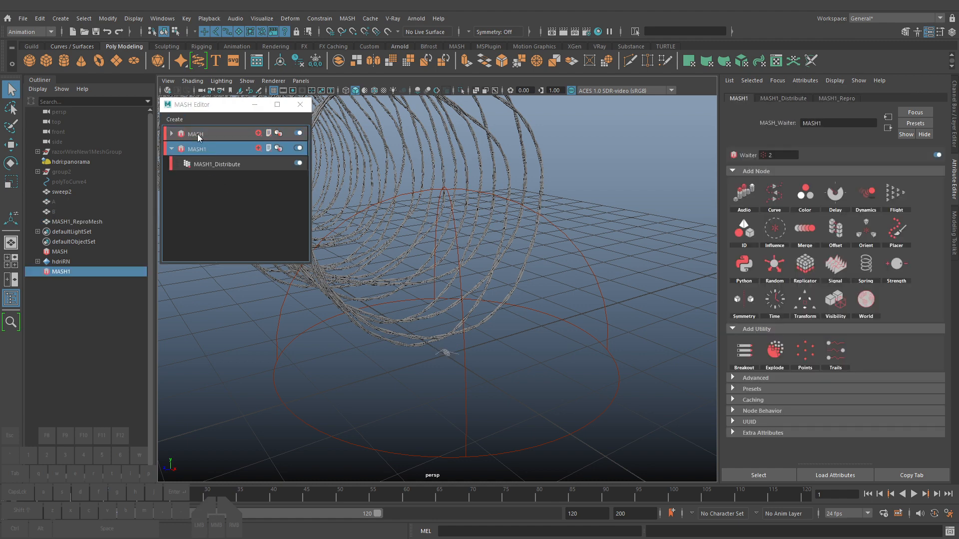
Compare the new network's Distribute settings with those of the existing MASH network
left_click(219, 163)
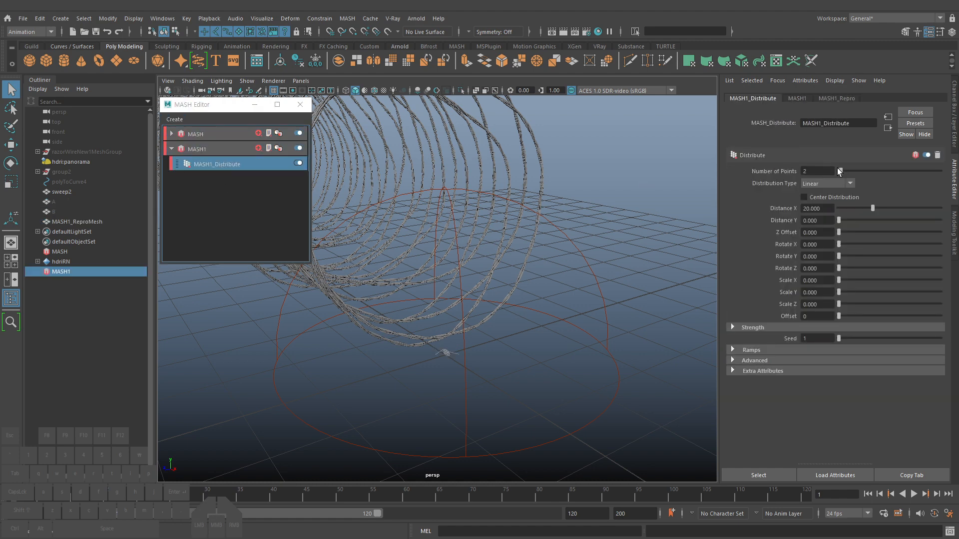
left_click(197, 134)
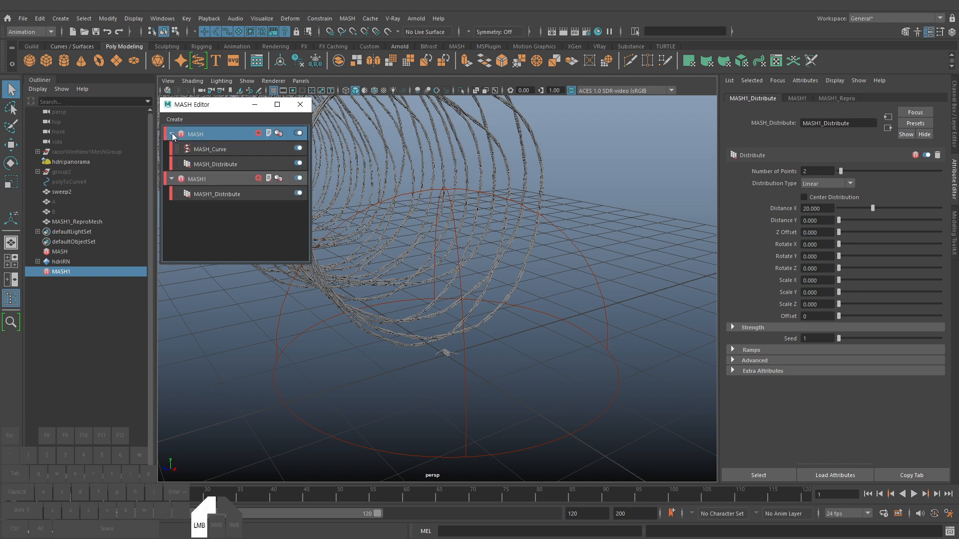
left_click(204, 164)
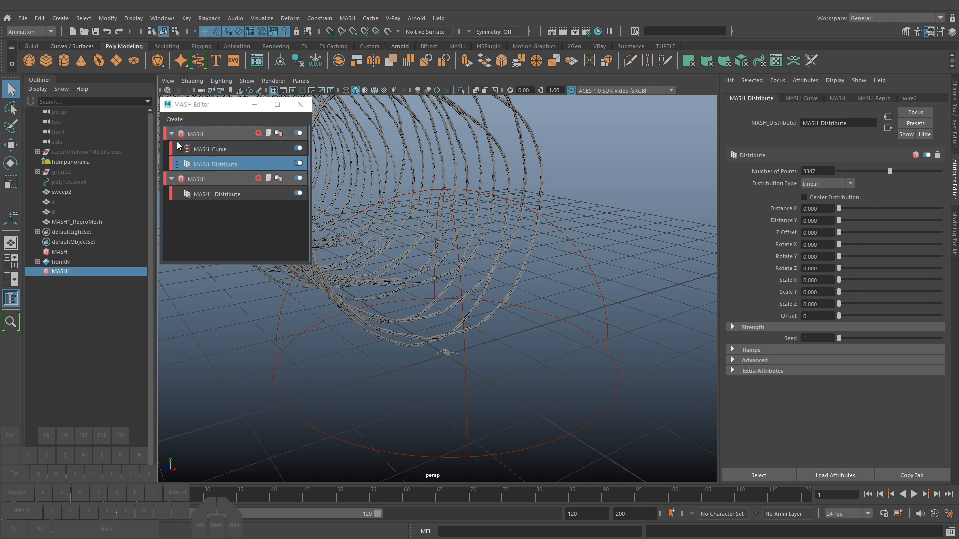
left_click(171, 134)
Set the new network's distribution to 1000 points with a Distance X of 0
left_click(204, 165)
double_click(817, 171)
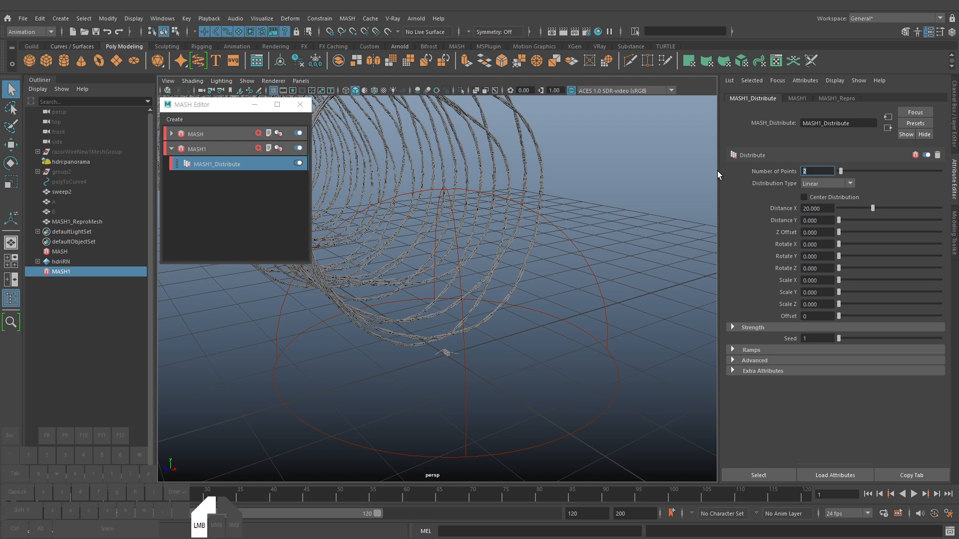
type("3000")
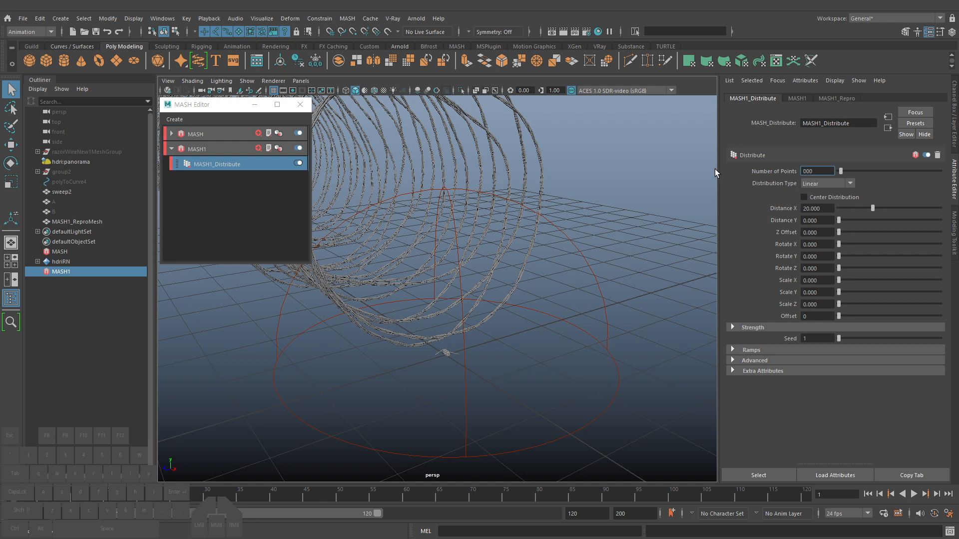
type("1")
key("Return")
right_click_drag(537, 320, 500, 324, "alt")
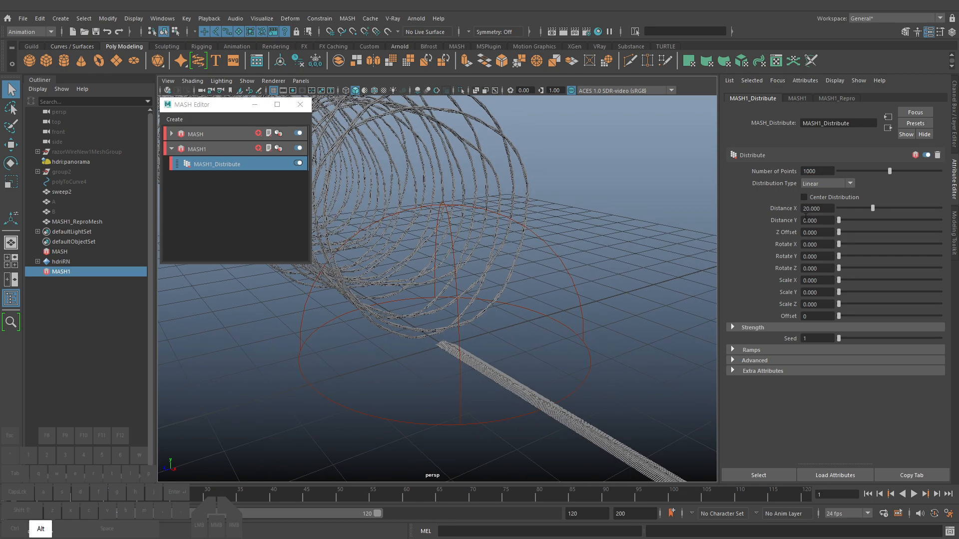
left_click_drag(871, 208, 657, 258)
left_click_drag(443, 319, 466, 325, "alt")
right_click_drag(472, 328, 659, 367, "alt")
middle_click_drag(509, 387, 516, 350, "alt")
right_click_drag(519, 347, 562, 328, "alt")
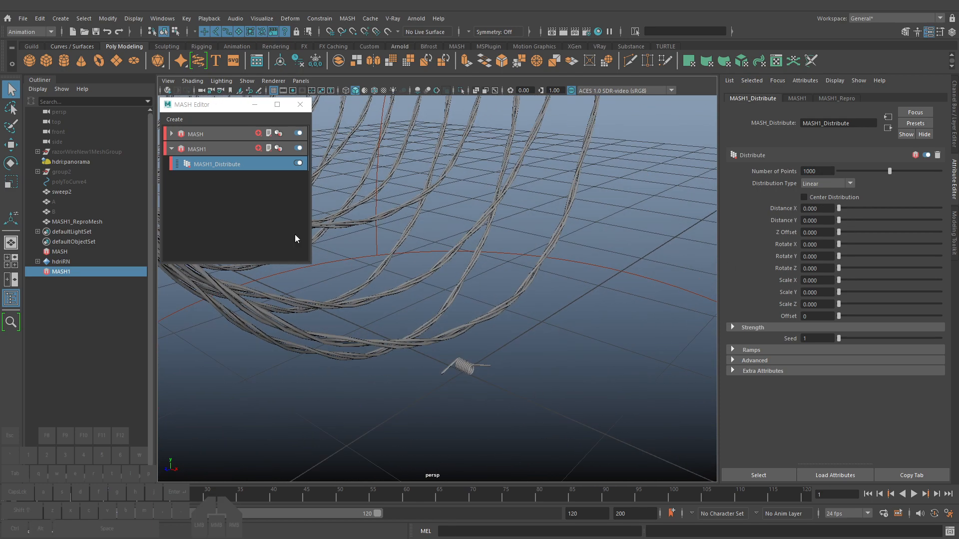
Add a Curve node to the new barb MASH network
left_click(229, 136)
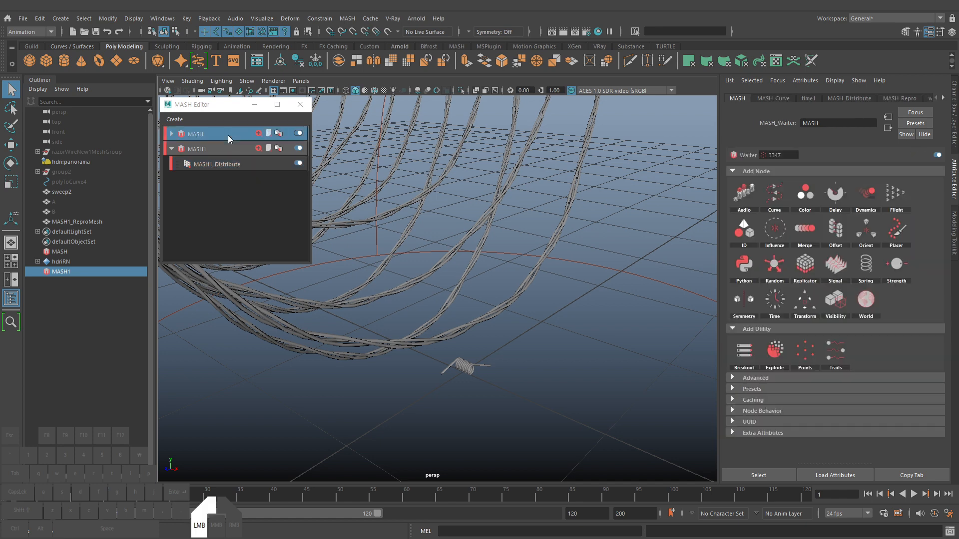
left_click(242, 148)
left_click(256, 148)
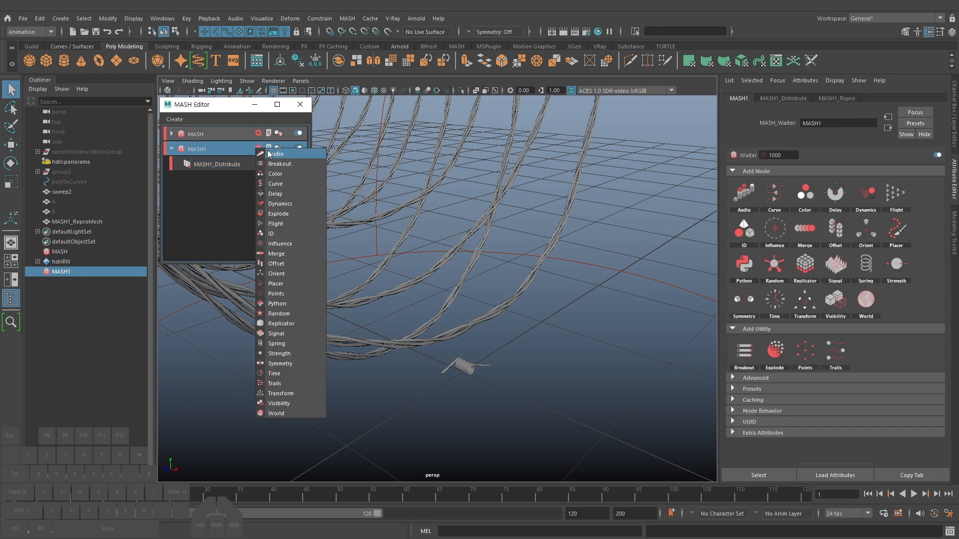
left_click(289, 187)
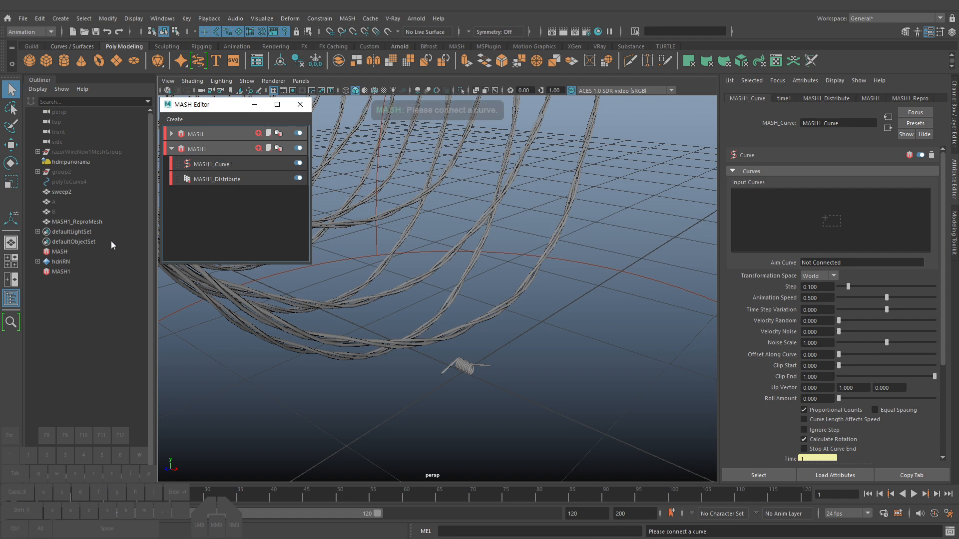
Unhide polyToCurve4 and connect it as the input curve of the new network's Curve node
left_click(68, 182)
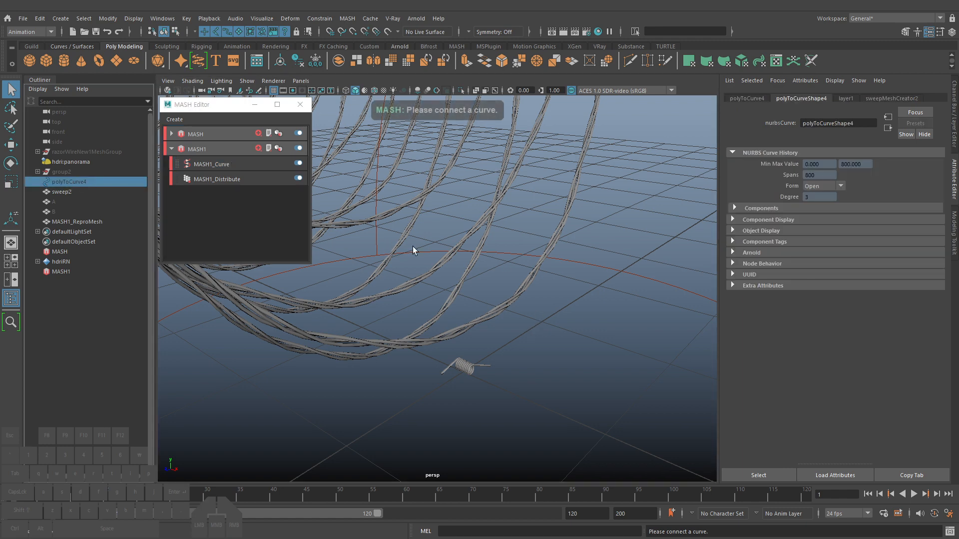
left_click(215, 165)
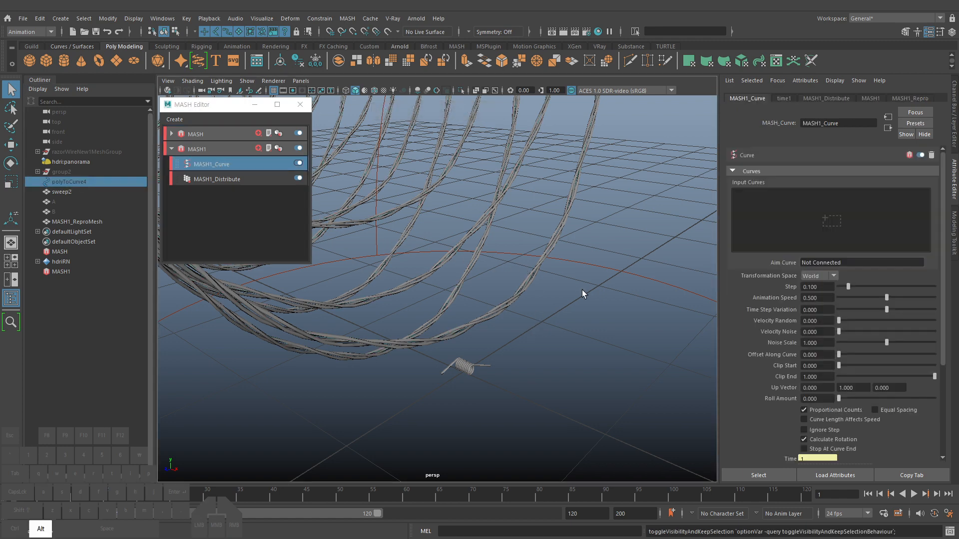
left_click_drag(582, 291, 496, 322, "alt")
left_click(460, 91)
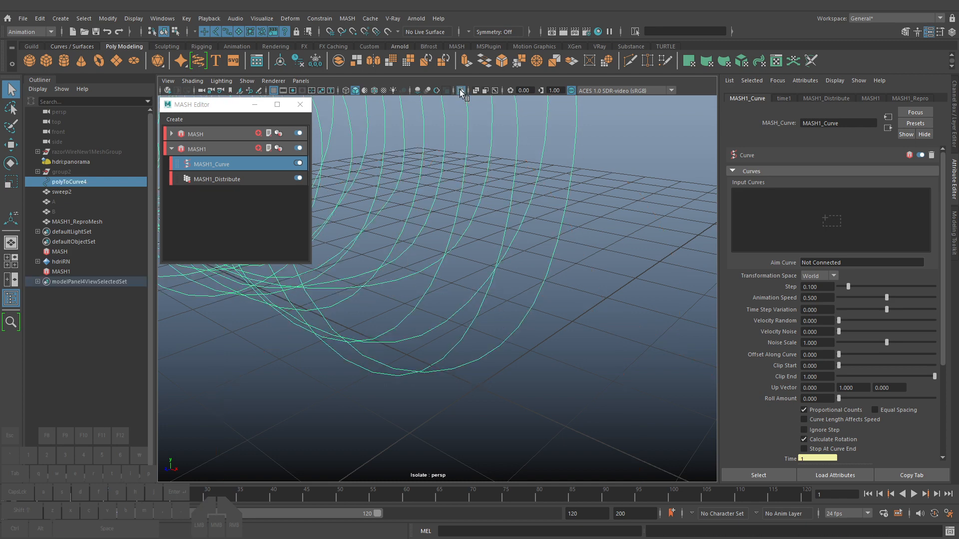
left_click(460, 92)
left_click(209, 164)
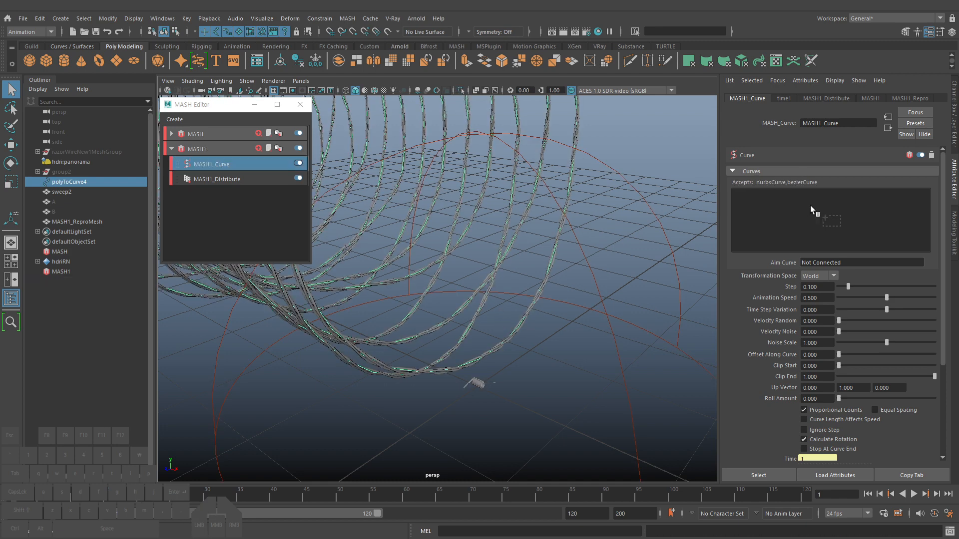
right_click(784, 205)
left_click(801, 211)
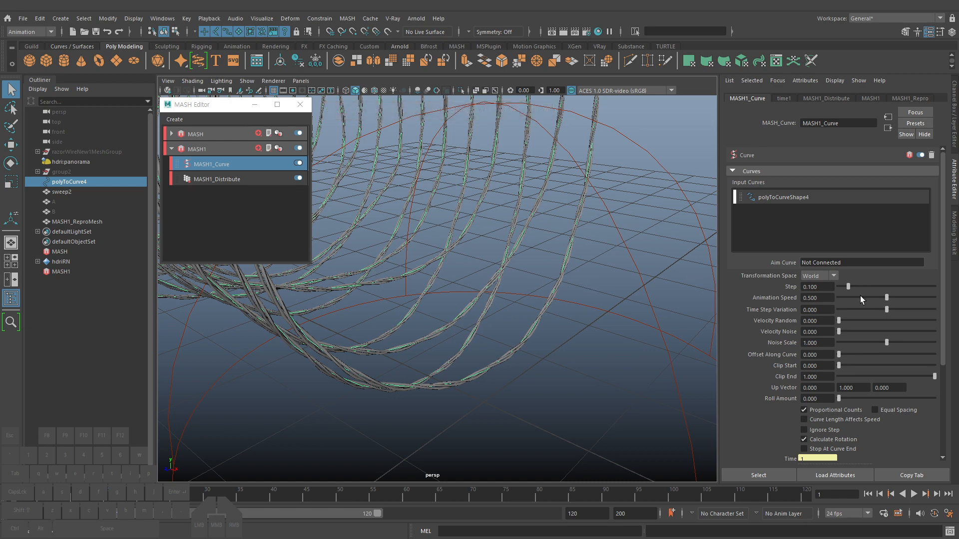
Set the Curve node's animation speed to 0 and its step to 1
left_click(794, 300)
key("Escape")
mouse_move(862, 297)
left_mouse_down()
mouse_move(799, 299)
mouse_move(819, 292)
left_mouse_up()
key("Escape")
left_click(860, 287)
Examine how the barbs are distributed along the whole length of the wire coil
right_click_drag(553, 309, 435, 336, "alt")
middle_click_drag(434, 336, 639, 400, "alt")
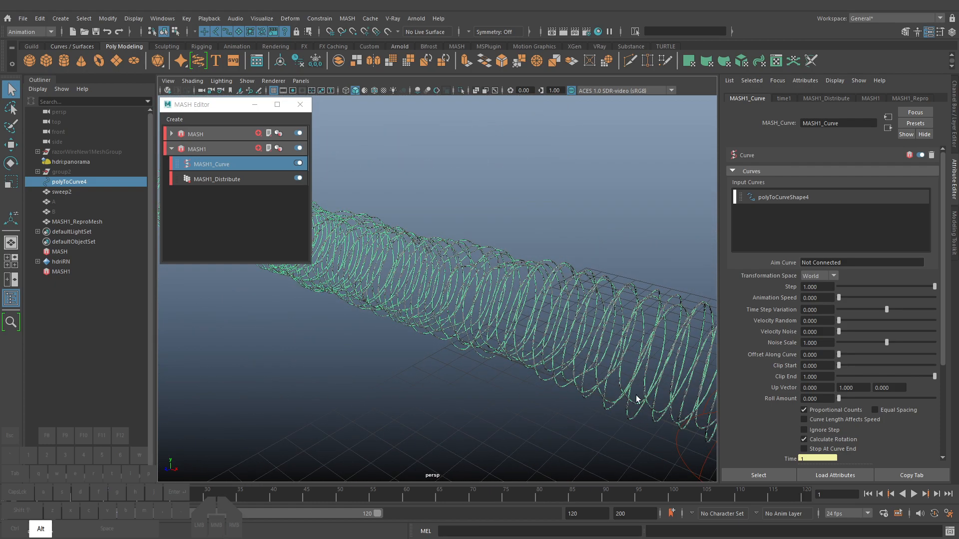
mouse_move(539, 370)
middle_mouse_down("alt")
mouse_move(664, 417)
mouse_move(580, 404)
middle_mouse_up("alt")
mouse_move(502, 359)
middle_mouse_down("alt")
mouse_move(606, 404)
mouse_move(425, 325)
middle_mouse_up("alt")
middle_click_drag(564, 340, 440, 304, "alt")
right_click_drag(539, 367, 611, 392, "alt")
middle_click_drag(554, 369, 488, 331, "alt")
right_click_drag(505, 344, 564, 379, "alt")
middle_click_drag(569, 399, 559, 338, "alt")
Set the new network's number of points to 3000 and clear the selection
left_click(219, 181)
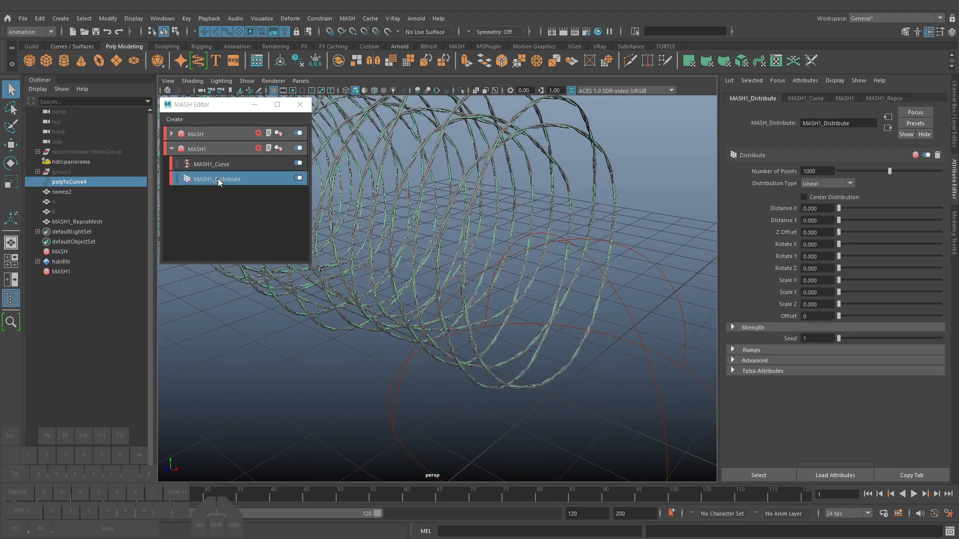
left_click_drag(808, 172, 798, 172)
type("3")
right_click(514, 337, "alt")
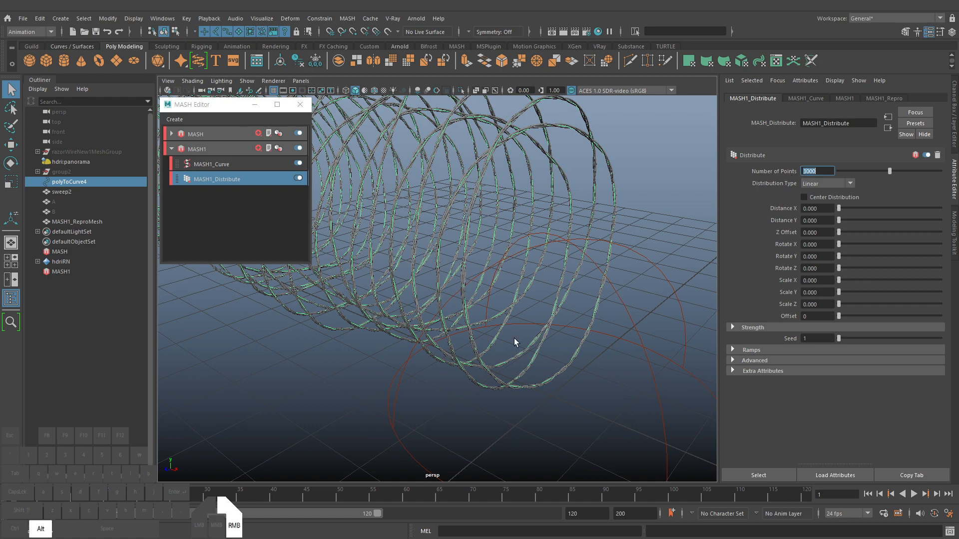
key("Return")
left_click(574, 382)
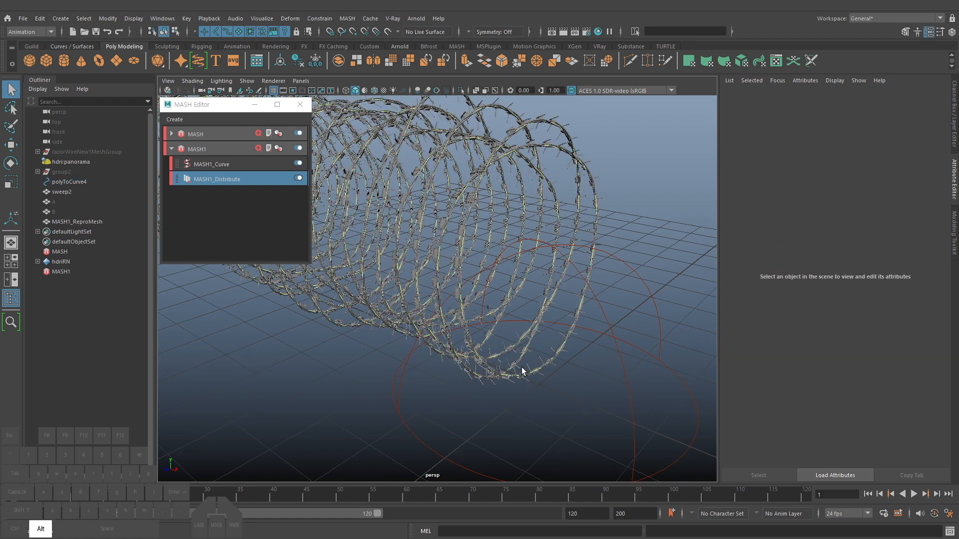
Select the hidden barb meshes A and B, make them visible and frame them up close
left_click_drag(521, 368, 586, 394, "alt")
middle_click_drag(525, 287, 512, 352, "alt")
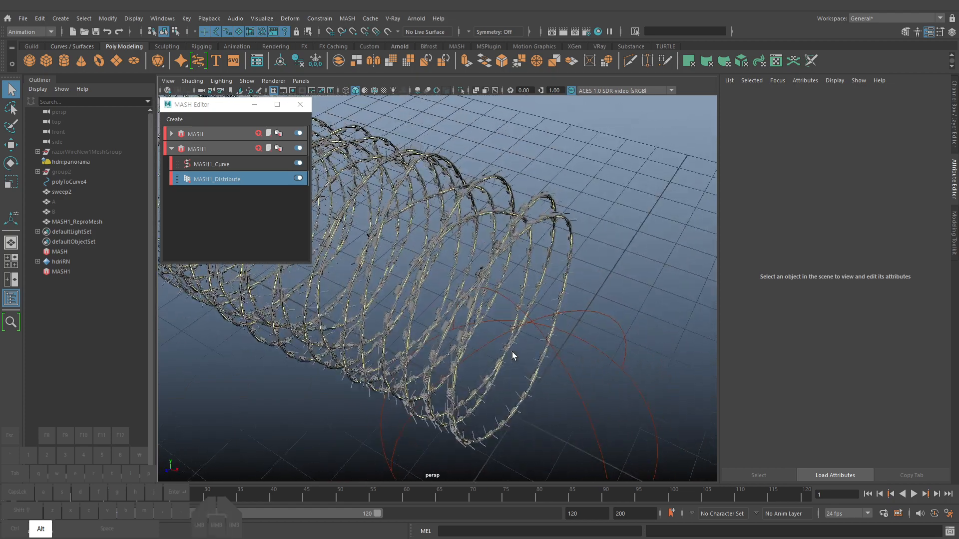
right_click_drag(511, 352, 599, 330, "alt")
left_click_drag(600, 330, 559, 325, "alt")
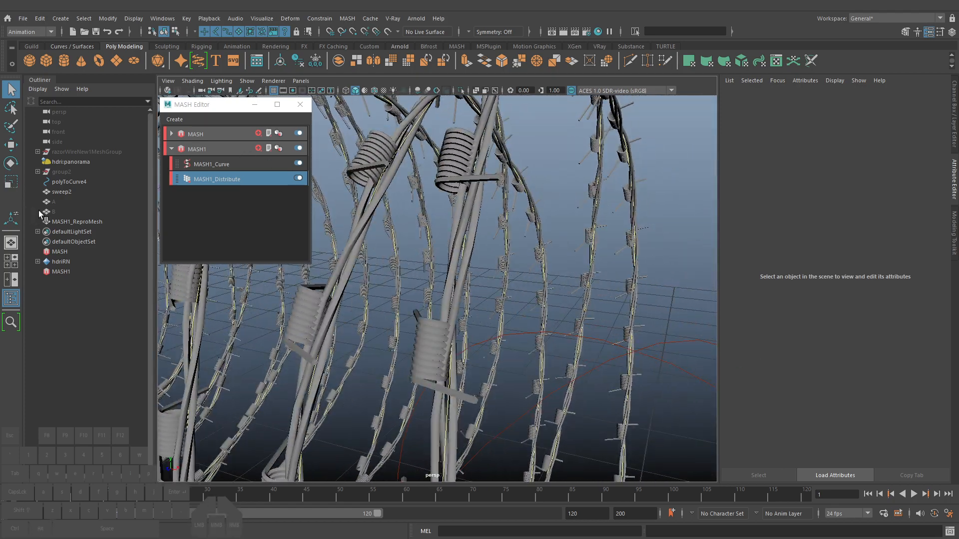
left_click_drag(38, 211, 54, 205)
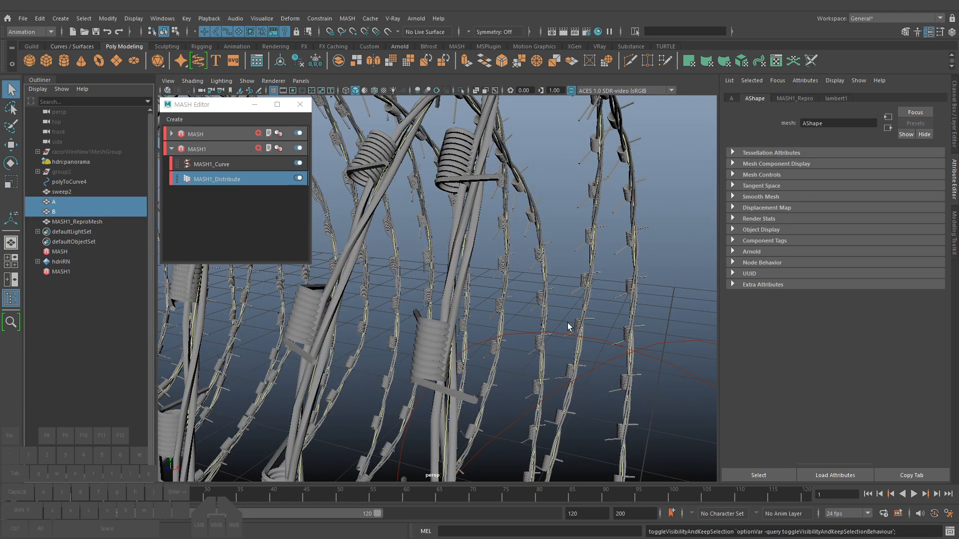
key("f")
left_click_drag(469, 327, 490, 314, "alt")
Try to lower the barb meshes A and B slightly along the vertical axis in the perspective view
key("w")
key("r")
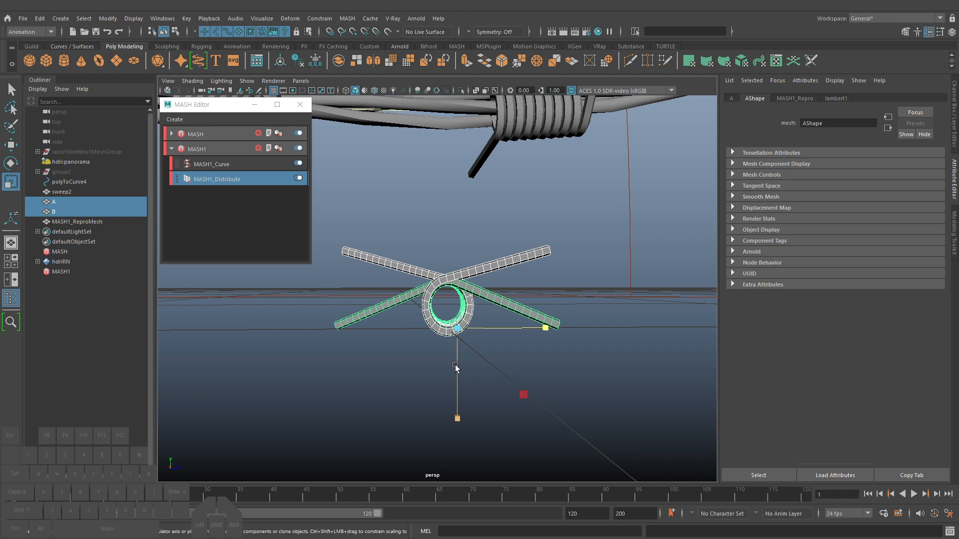
left_click(455, 365)
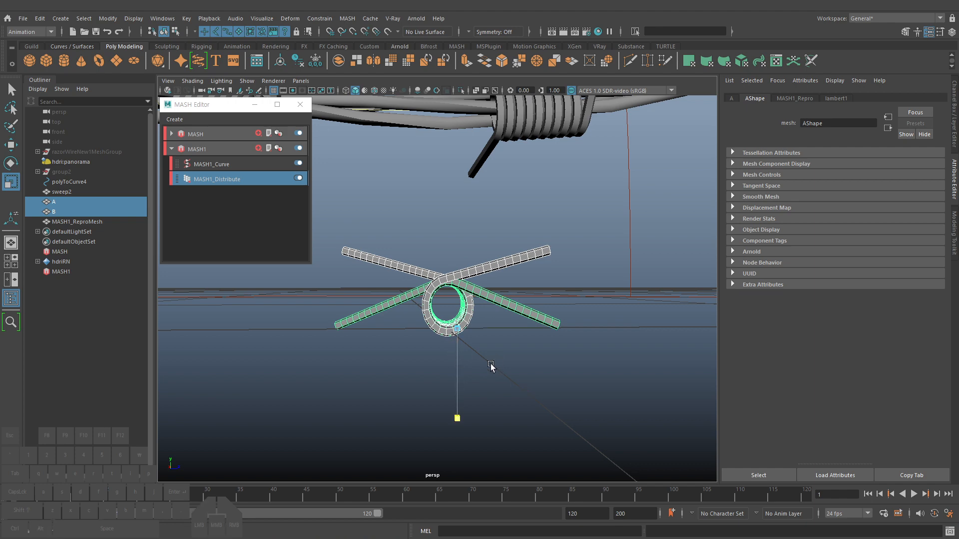
key("q")
left_click_drag(490, 365, 485, 359, "alt")
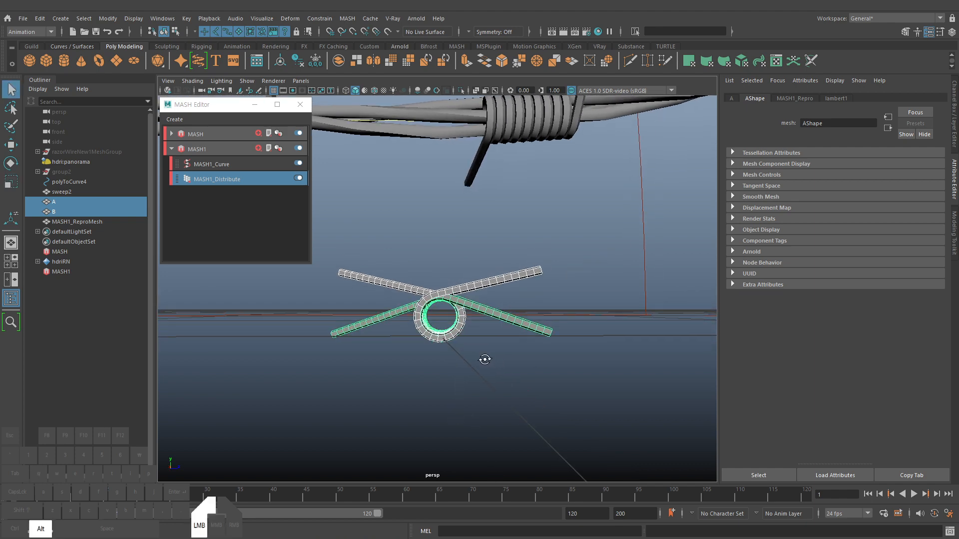
key("w")
left_click(451, 283)
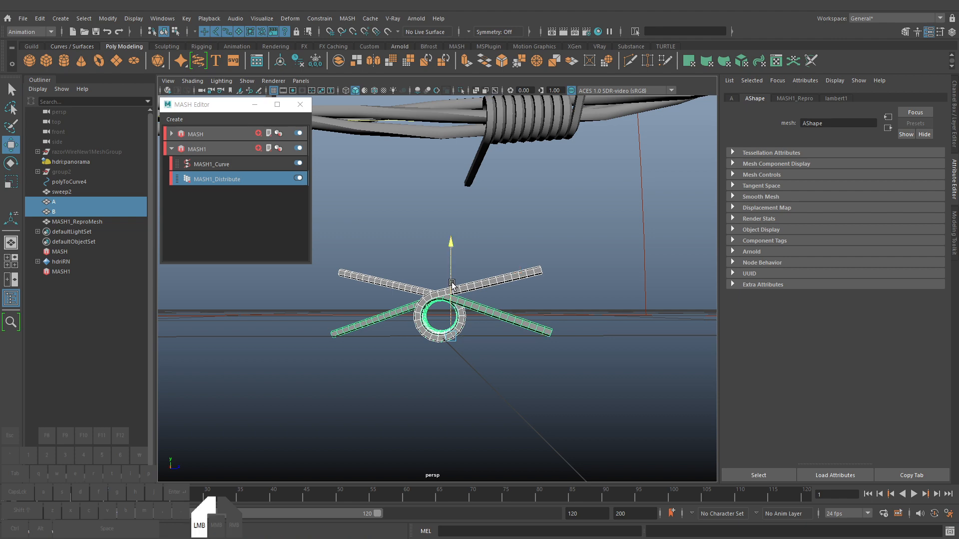
left_click_drag(451, 283, 450, 295)
Isolate barb meshes A and B in the side view and move them down until their ring is vertically centred on the grid origin
key("space")
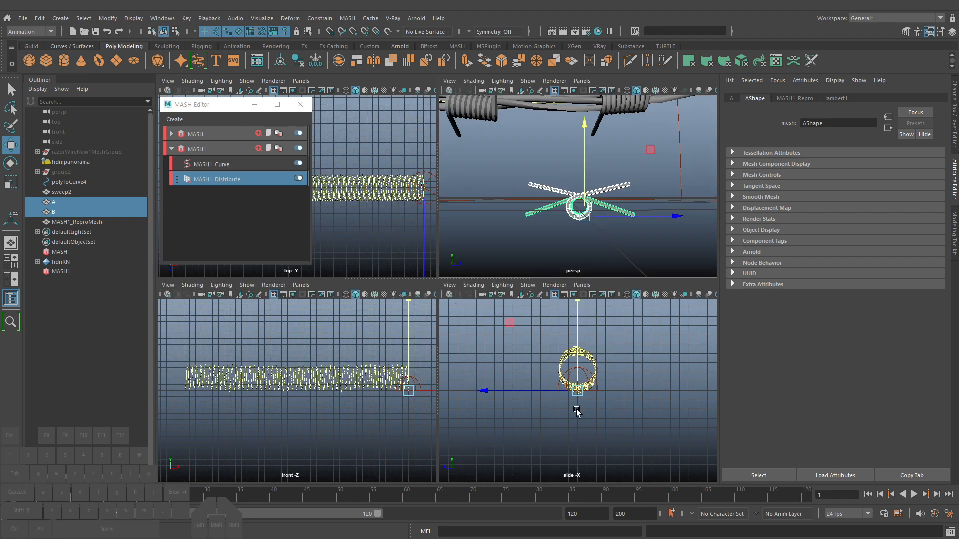
key("f")
right_click_drag(579, 409, 728, 436, "alt")
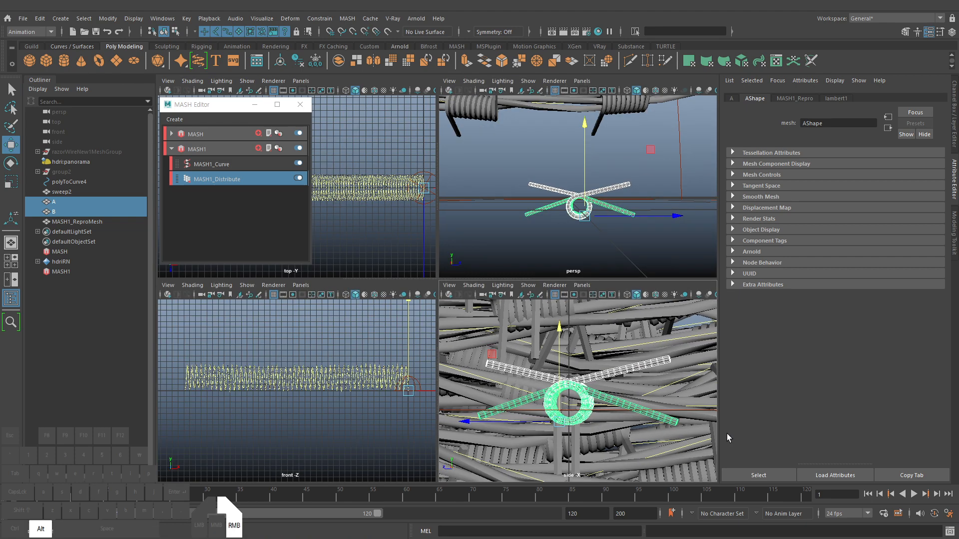
middle_click_drag(504, 425, 501, 411, "alt")
right_click_drag(501, 411, 610, 411, "alt")
key("ctrl+1")
key("space")
middle_click_drag(488, 352, 501, 373, "alt")
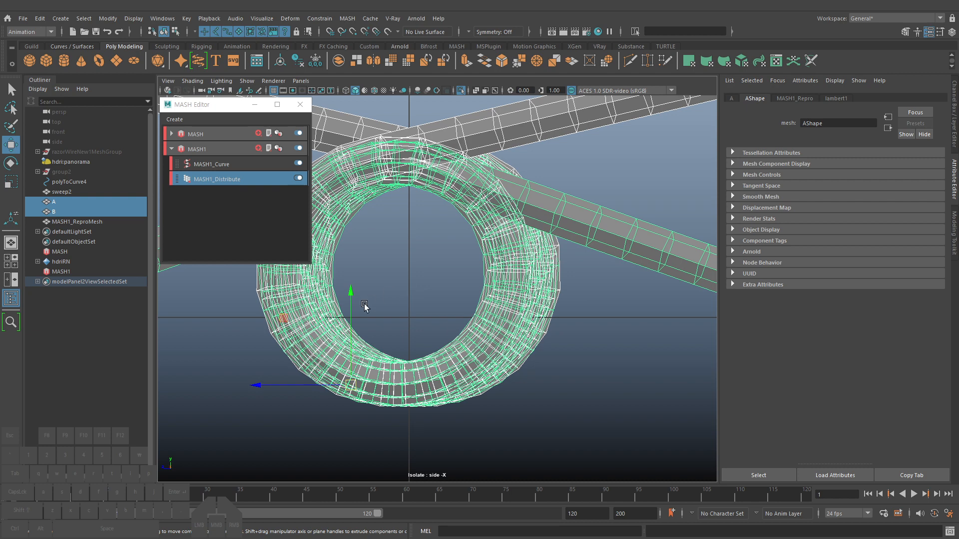
left_click_drag(350, 294, 352, 330)
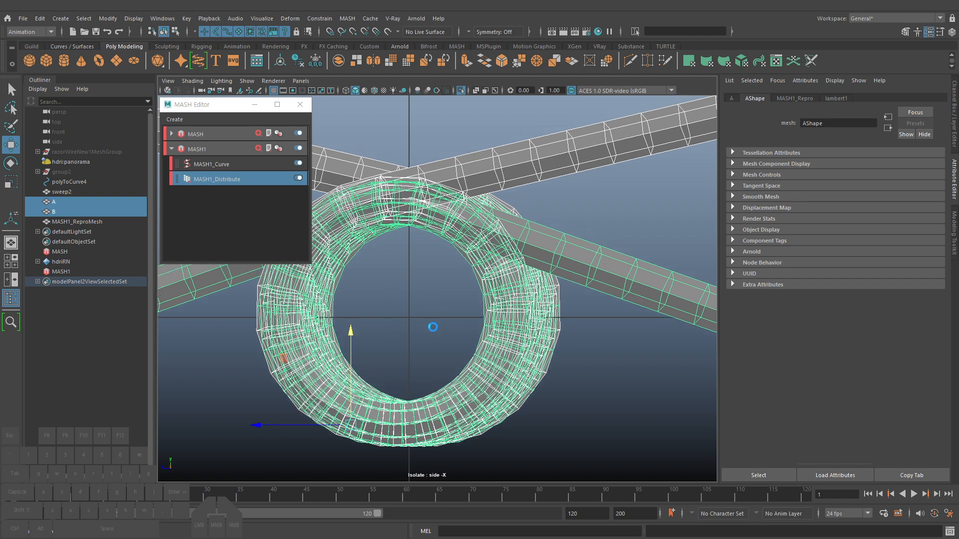
Try shifting meshes A and B freely within the side view plane, and undo those moves
left_click_drag(284, 362, 404, 315)
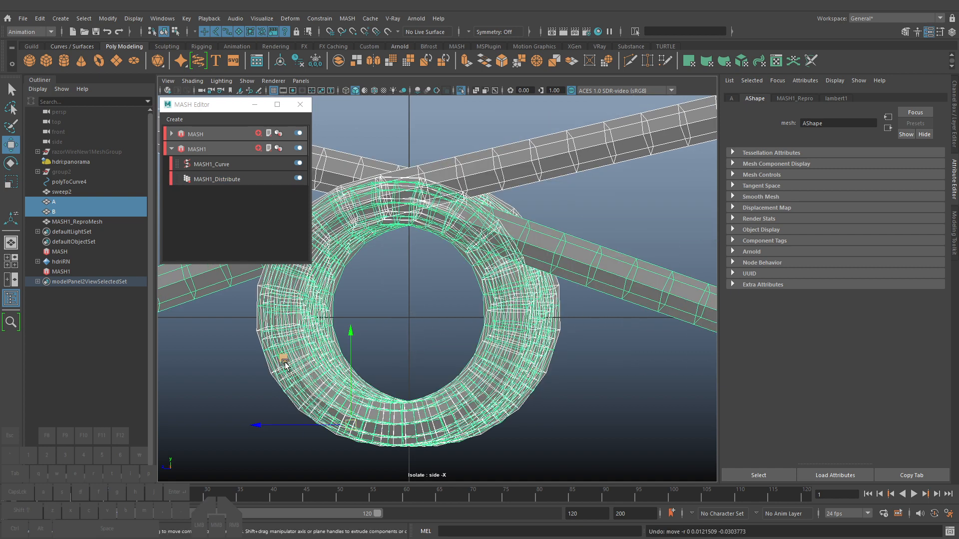
left_click_drag(284, 363, 315, 331)
left_click_drag(346, 286, 357, 261)
key("ctrl+z")
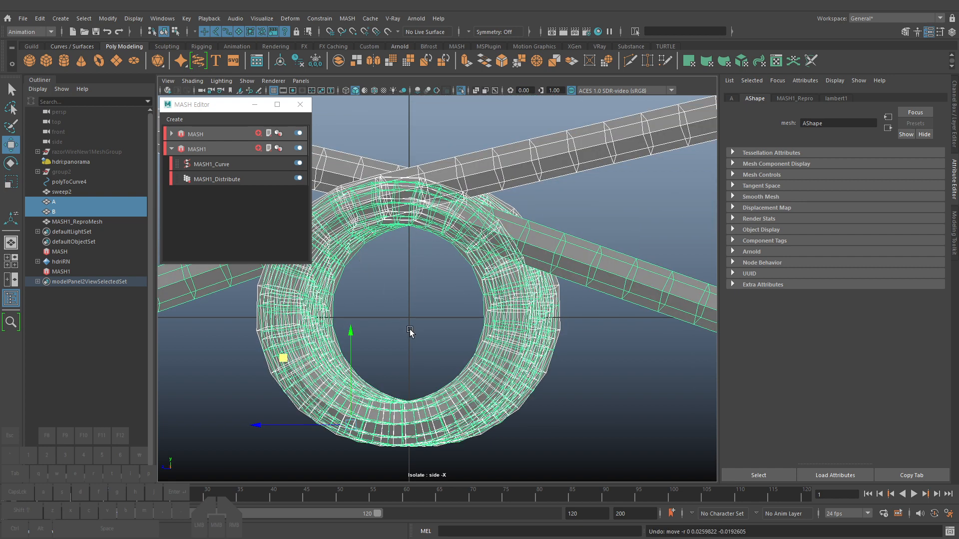
key("q")
Remove both objects A and B from the object list of MASH1_Repro
middle_click_drag(417, 304, 456, 333, "alt")
mouse_move(456, 333)
right_mouse_down("alt")
mouse_move(427, 325)
mouse_move(569, 316)
mouse_move(459, 349)
right_mouse_up("alt")
key("f")
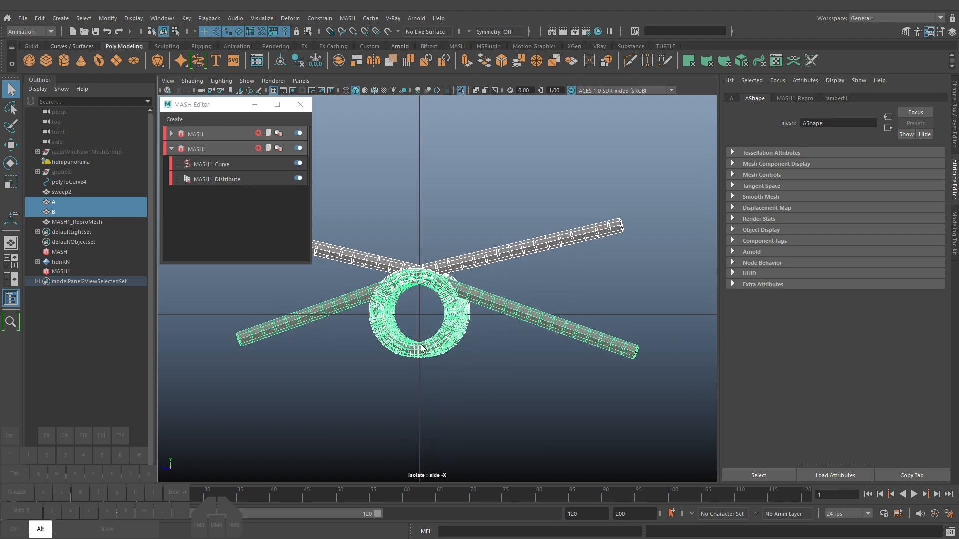
left_click(216, 179)
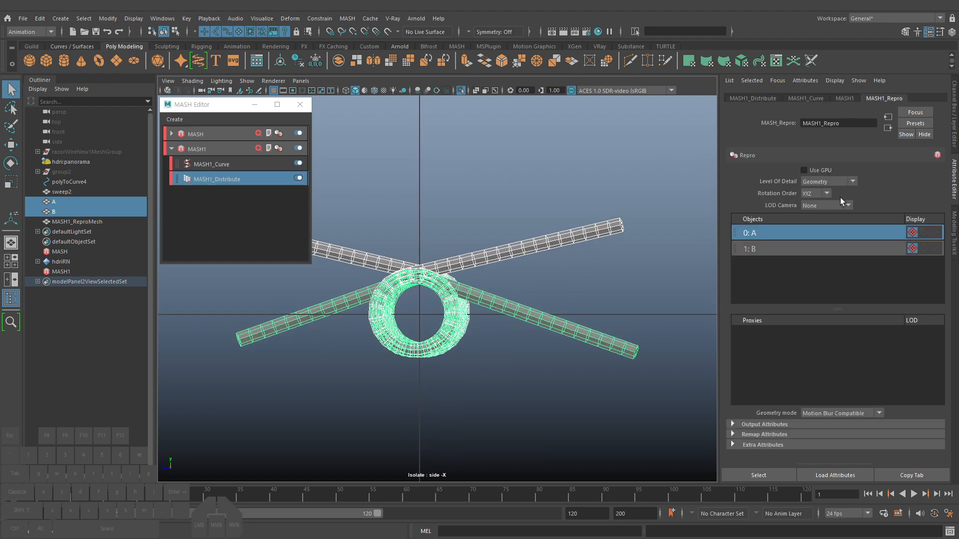
left_click(788, 251, "ctrl")
right_click(784, 234)
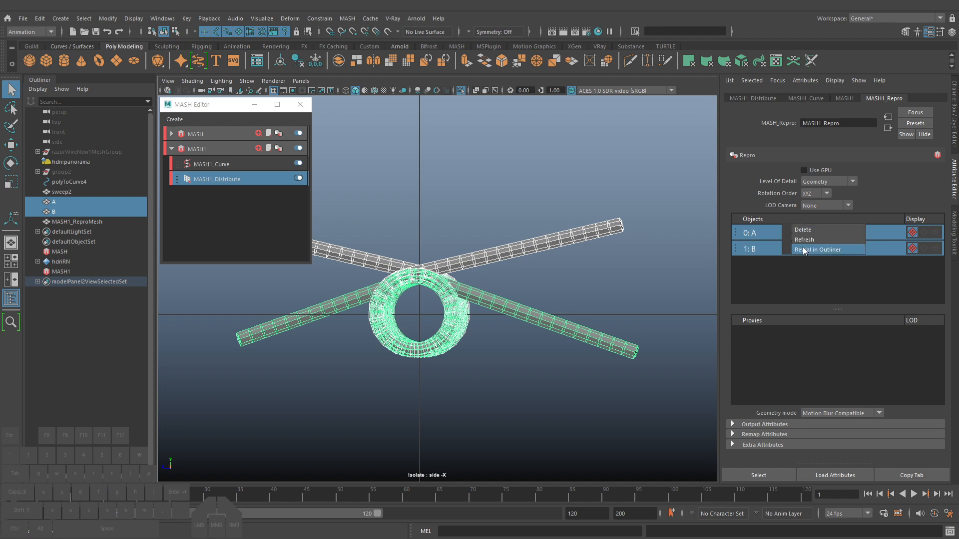
left_click(805, 251)
left_click_drag(804, 249, 803, 229)
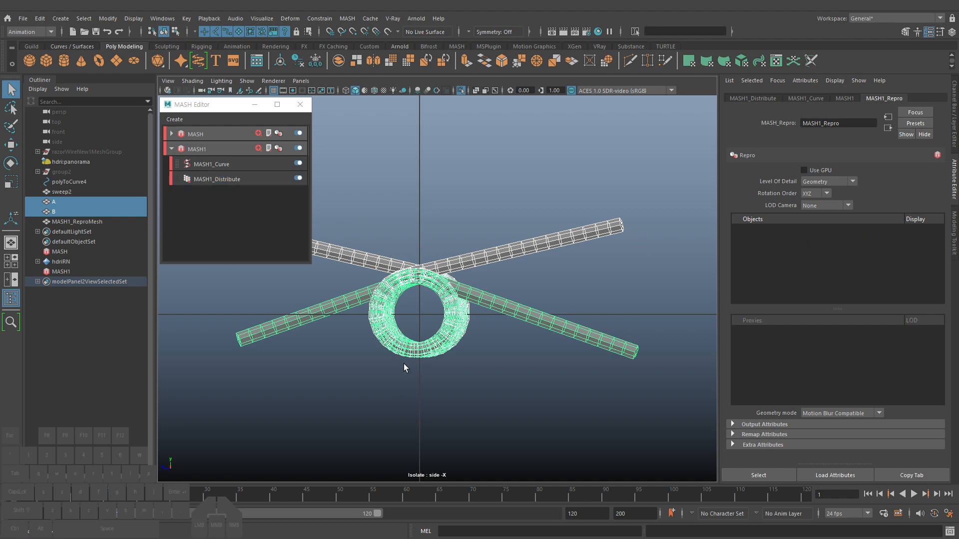
Select both barb meshes, centre their pivots and reposition the pivot at the ring's centre on the grid origin
left_click(404, 364)
left_click_drag(421, 327, 482, 376)
key("w")
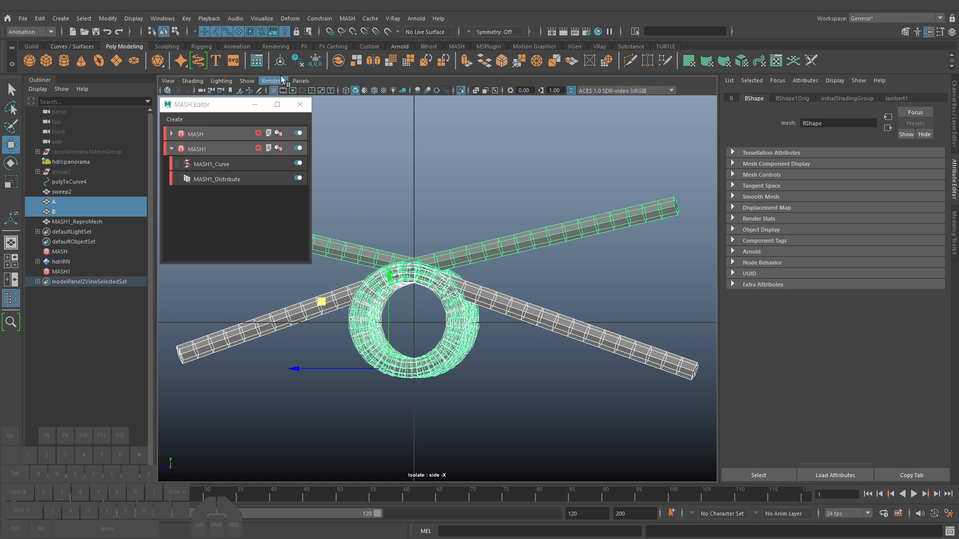
left_click(281, 61)
key("d")
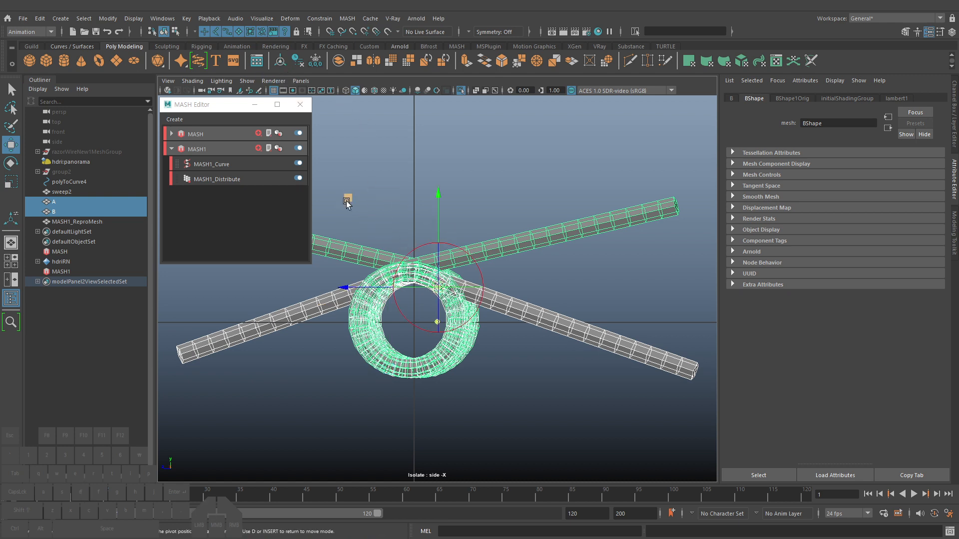
left_click_drag(347, 199, 320, 234)
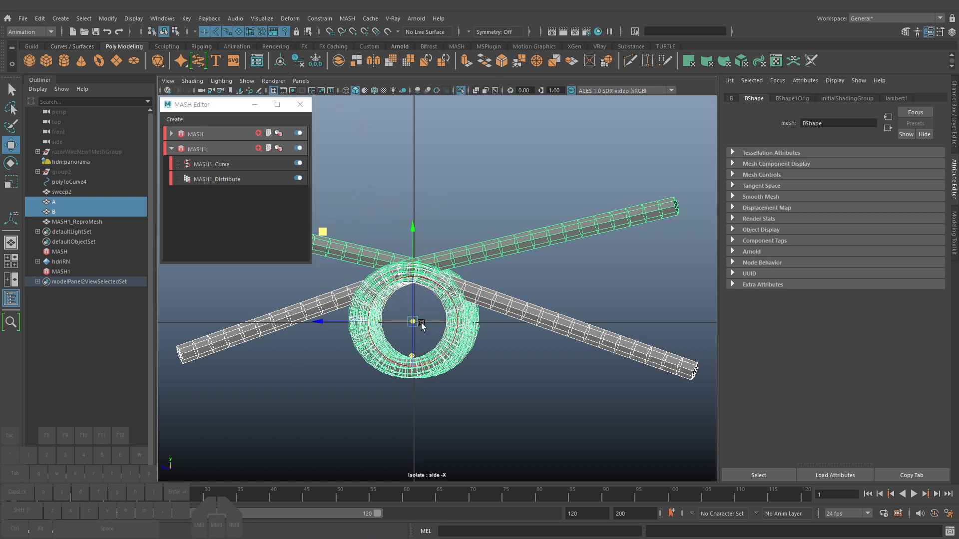
key("x")
Rotate meshes A and B about the vertical axis until their rings look circular from the side, and freeze their transformations
left_click_drag(414, 321, 441, 322)
key("q")
key("e")
key("q")
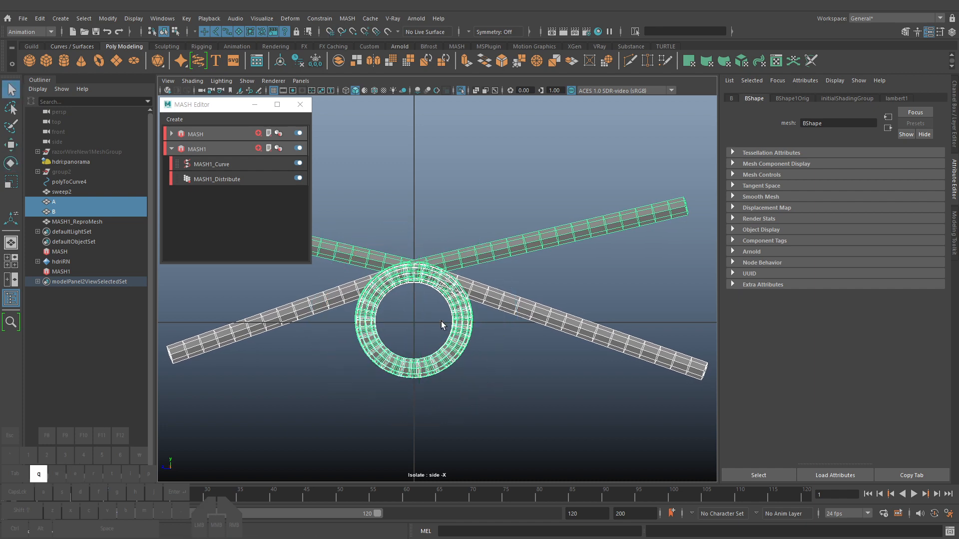
left_click(954, 127)
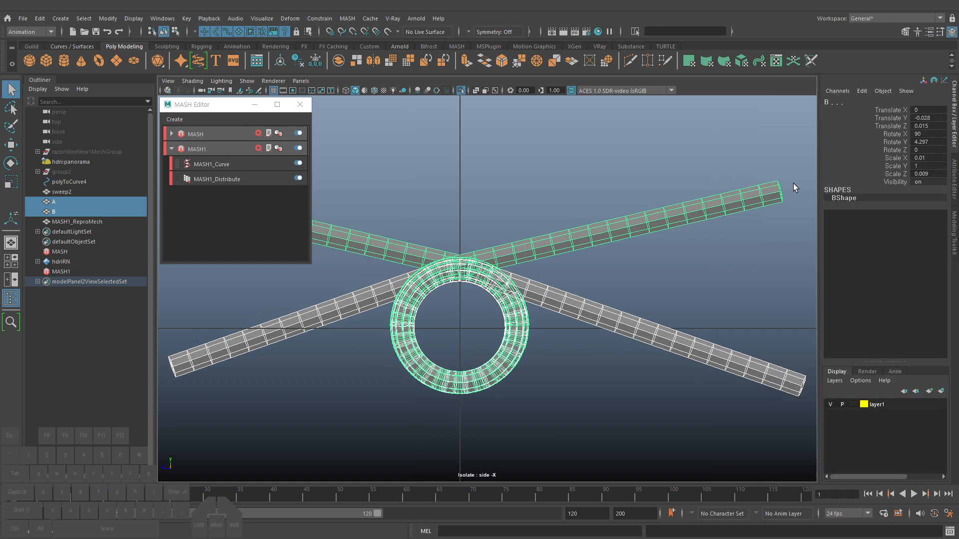
left_click(316, 61)
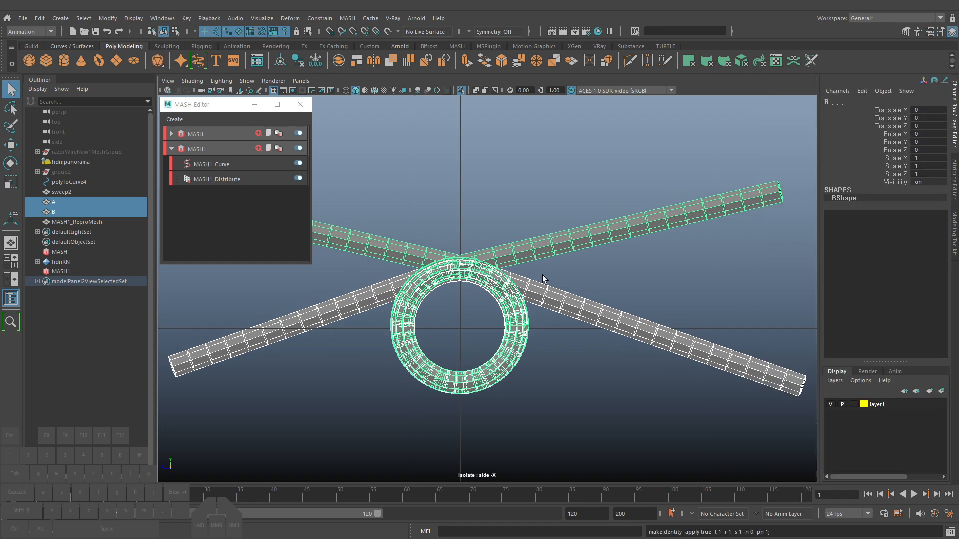
Reselect both barb meshes, try nudging them slightly down, and undo the move
right_click_drag(481, 315, 523, 309, "alt")
middle_click_drag(522, 310, 542, 300, "alt")
right_click_drag(548, 300, 624, 305, "alt")
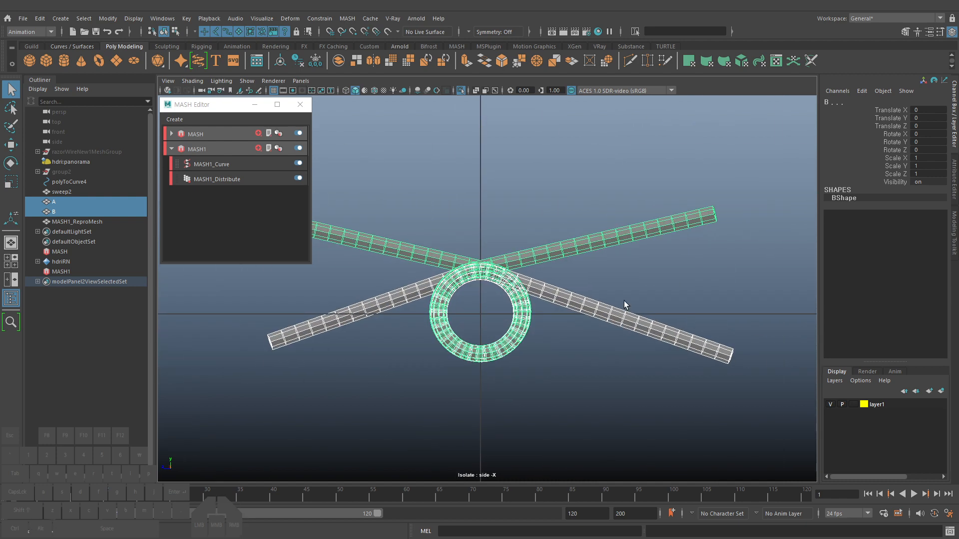
left_click(550, 312)
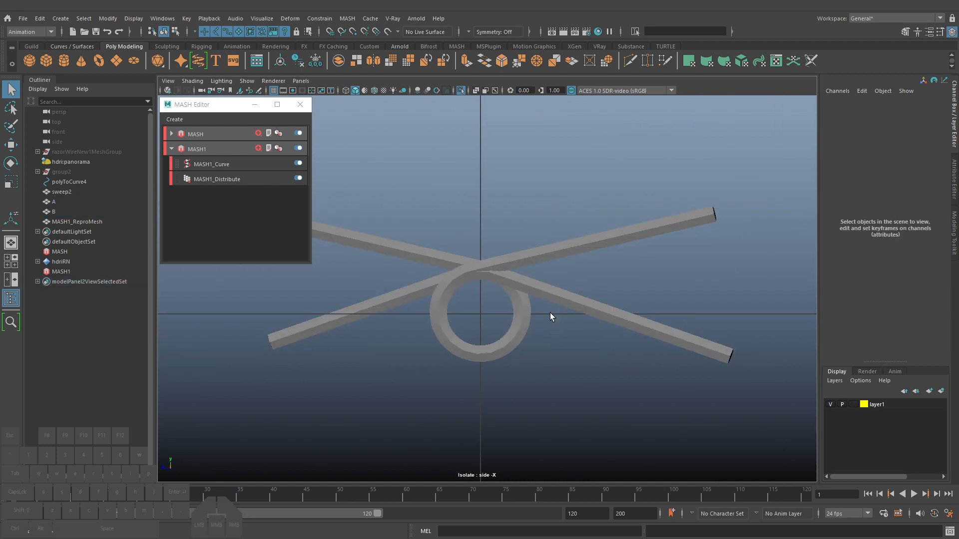
left_click(544, 295)
left_click_drag(544, 314, 478, 235)
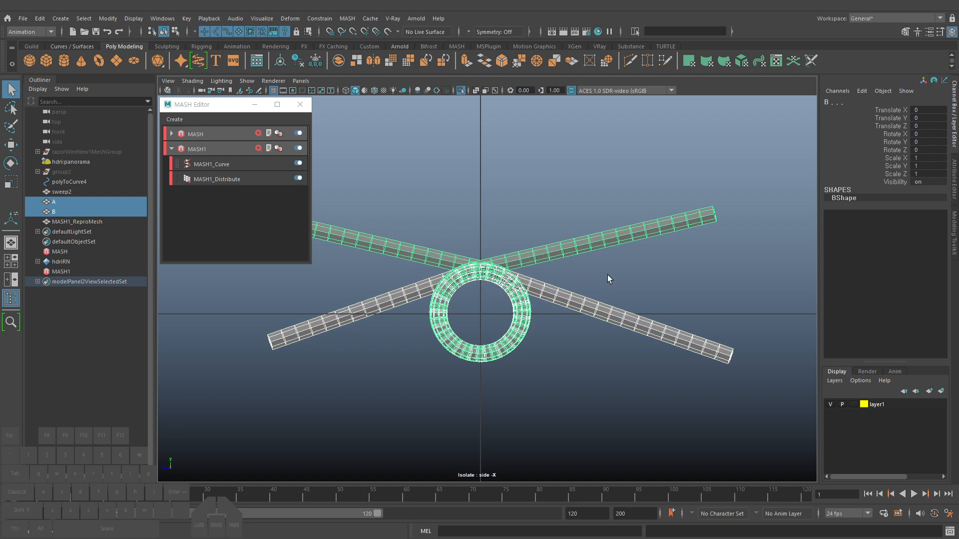
right_click_drag(492, 279, 568, 308, "alt")
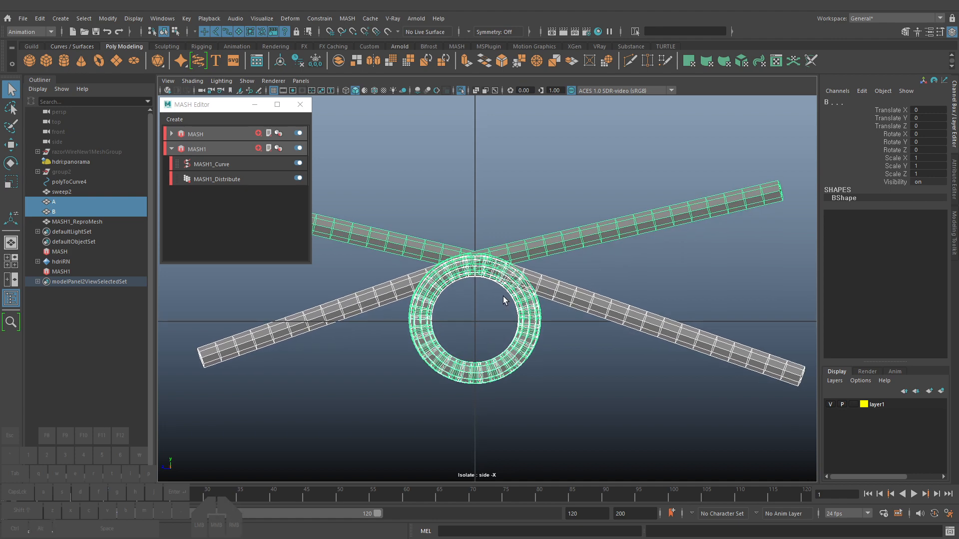
key("w")
left_click_drag(476, 277, 475, 282)
key("ctrl+z")
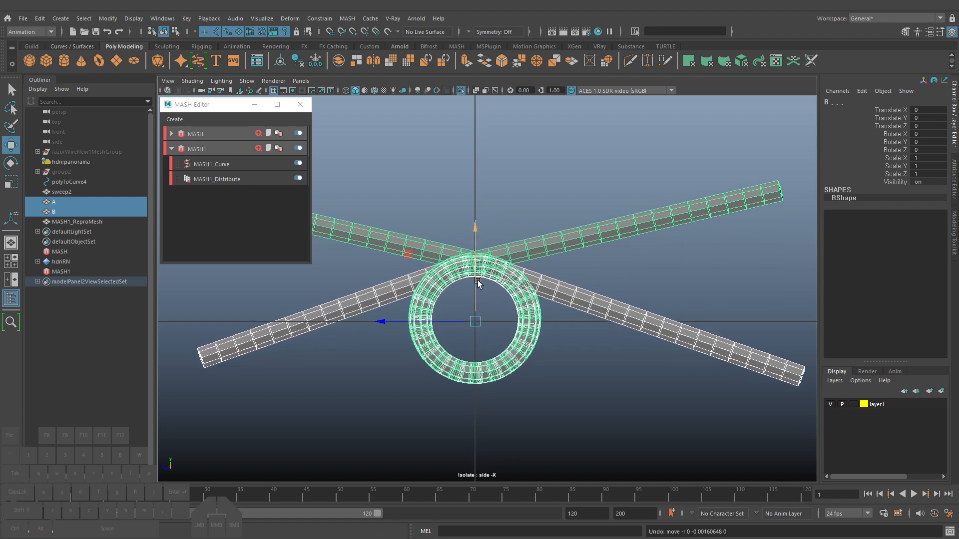
key("q")
Add the selected meshes A and B back to MASH1_Repro's object list and end the side view isolation
left_click(230, 179)
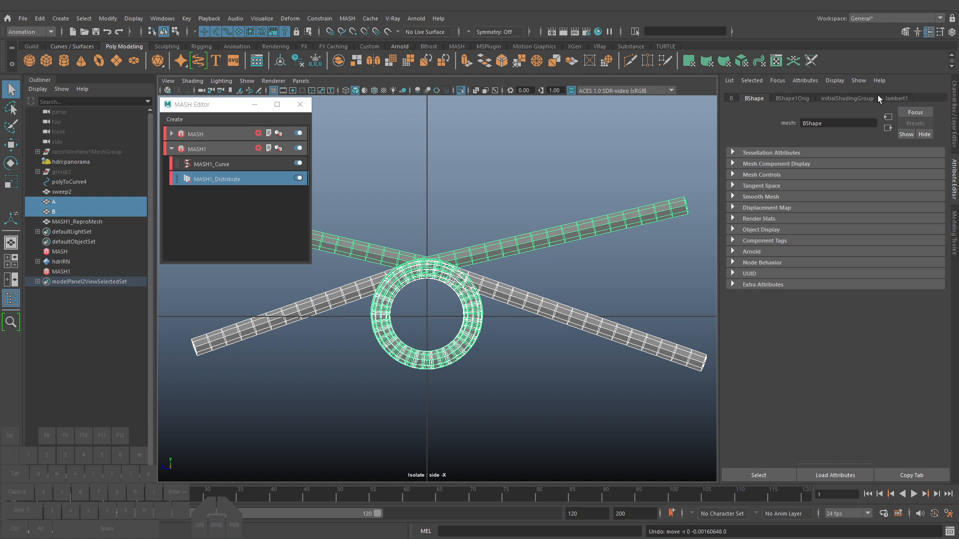
left_click(221, 178)
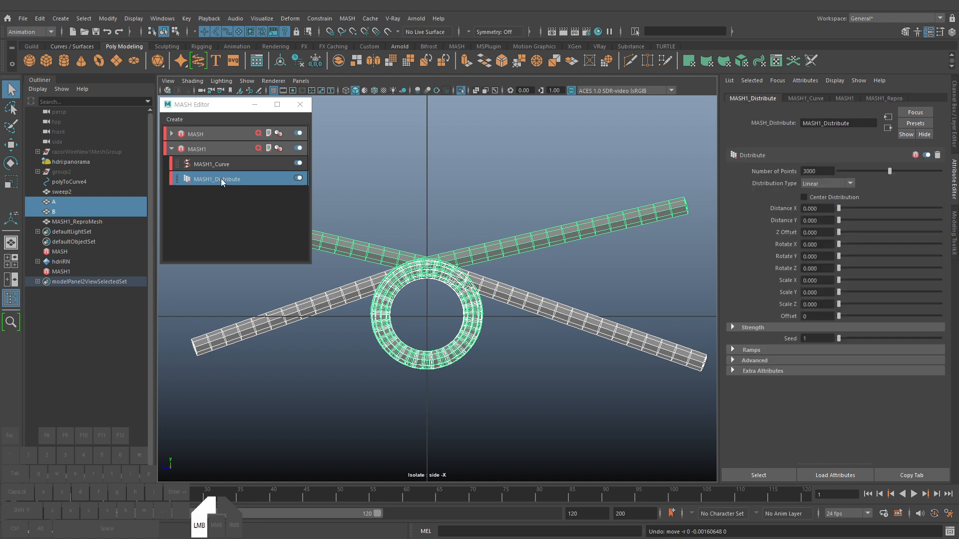
left_click(884, 99)
right_click(795, 256)
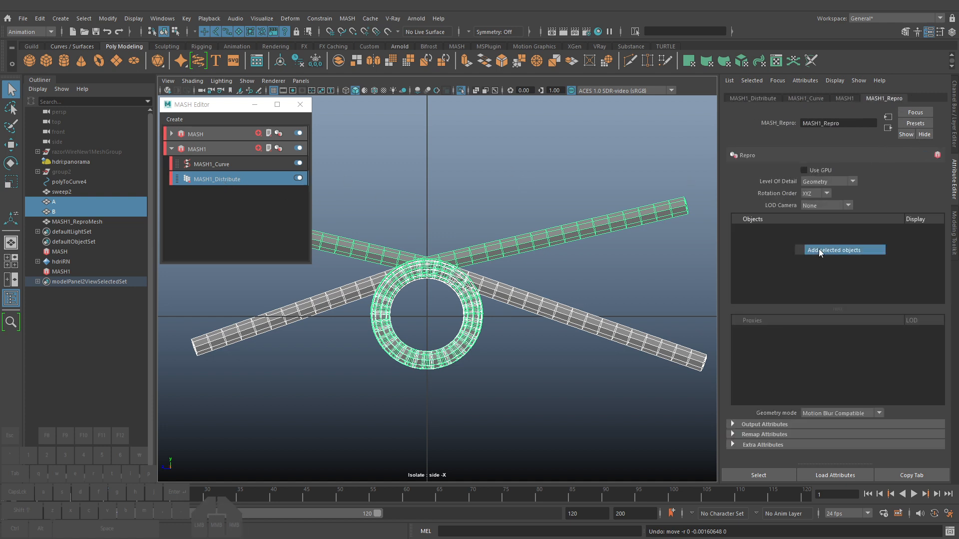
left_click(819, 249)
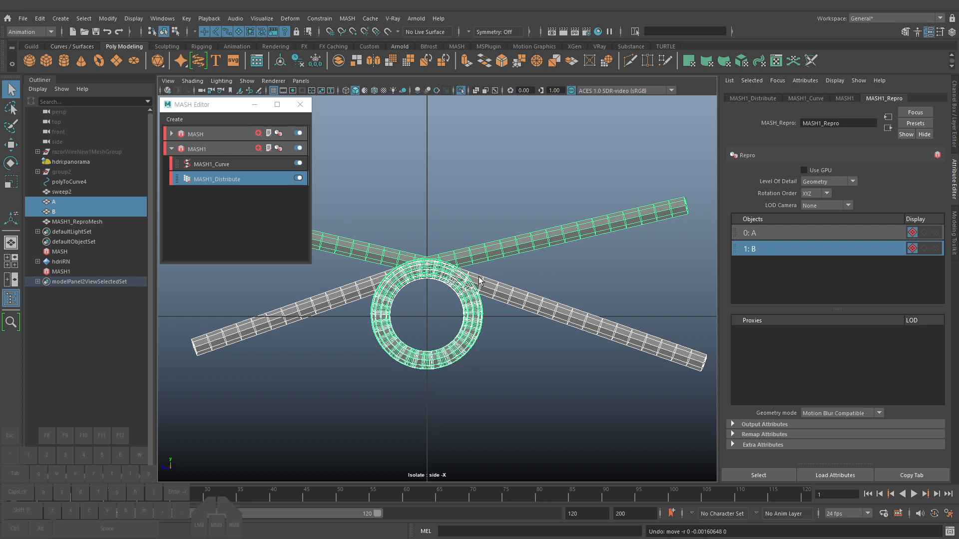
left_click(462, 92)
key("space")
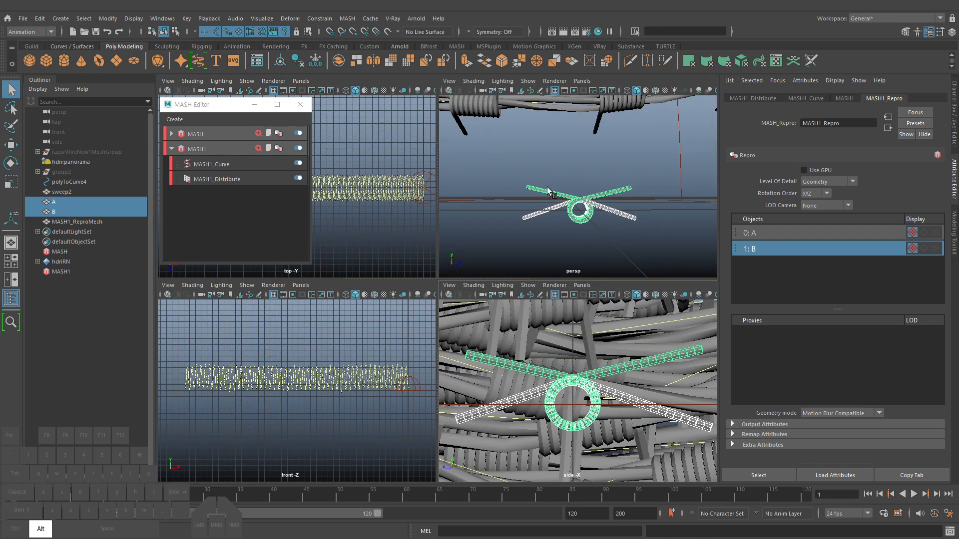
Examine how the realigned barbs wrap around the wire in the perspective view, comparing them with the barbed wire reference photo
left_click_drag(547, 187, 614, 203, "alt")
right_click_drag(614, 204, 624, 184, "alt")
middle_click_drag(624, 183, 606, 215, "alt")
right_click_drag(606, 214, 641, 221, "alt")
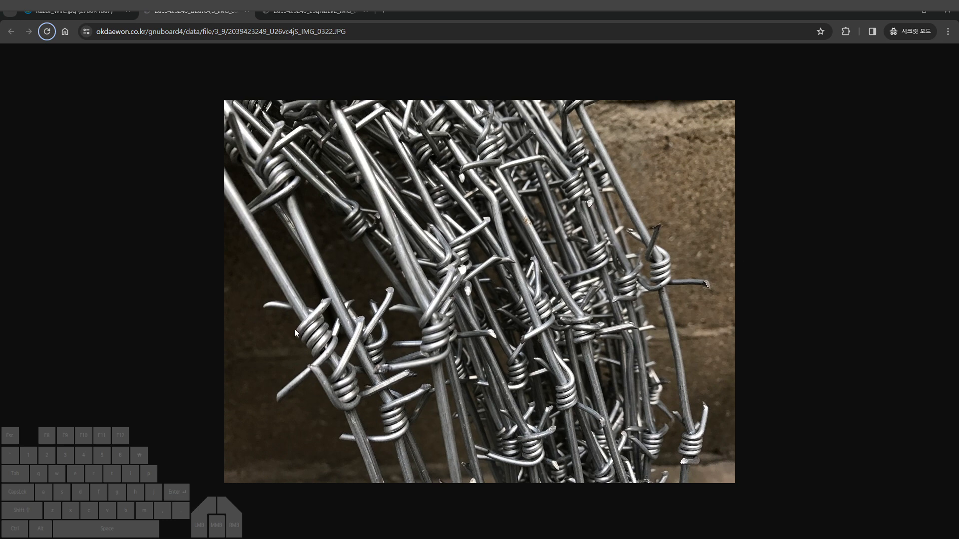
key("alt+Tab")
right_click_drag(644, 232, 524, 229, "alt")
middle_click_drag(640, 226, 587, 199, "alt")
key("space")
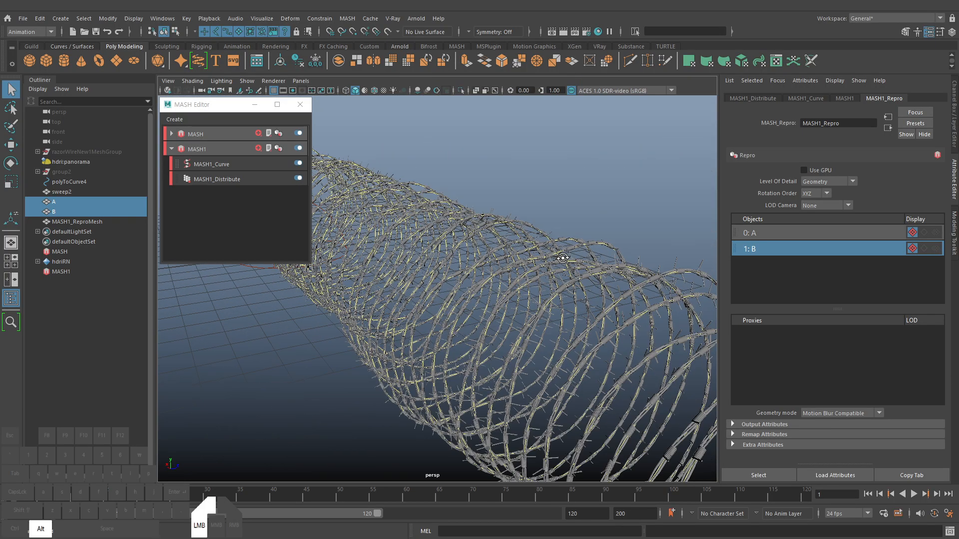
Hide the polyToCurve4 curve, and select barb meshes A and B with their transform channels shown
left_click(69, 182)
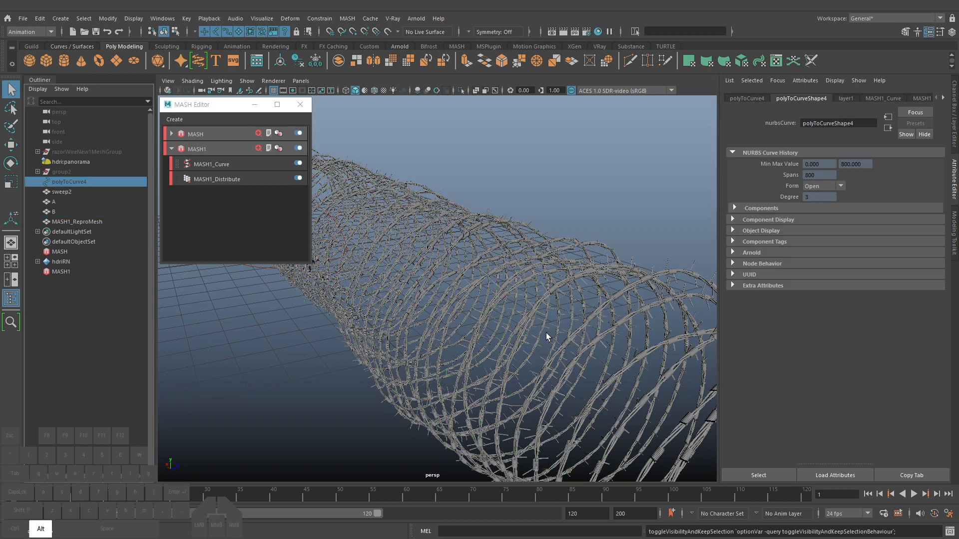
mouse_move(547, 333)
right_mouse_down("alt")
mouse_move(603, 335)
mouse_move(544, 330)
right_mouse_up("alt")
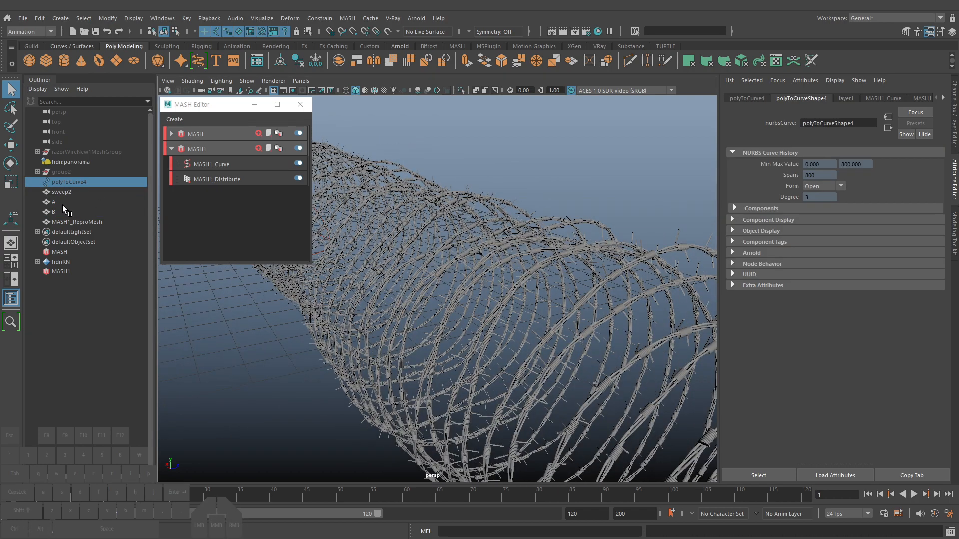
left_click_drag(62, 203, 62, 211)
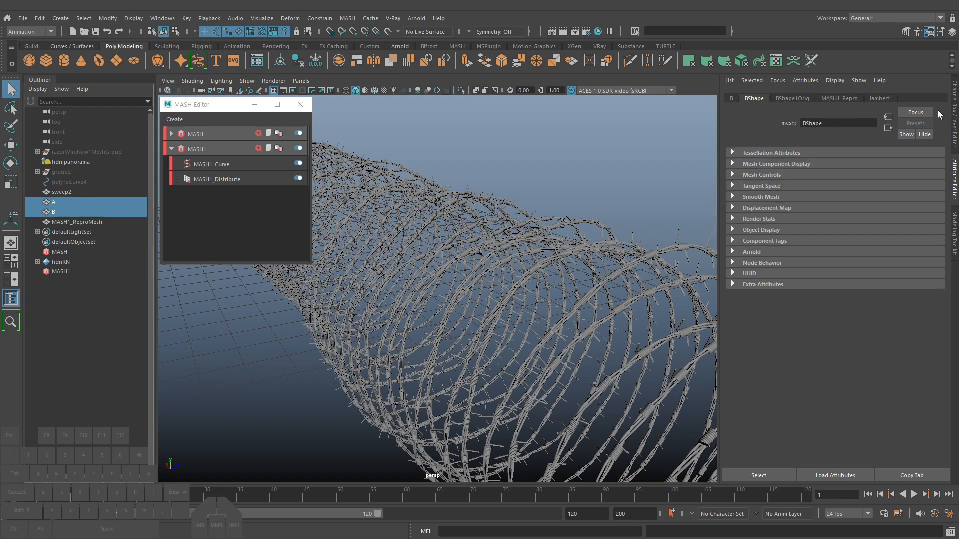
left_click(954, 114)
scroll(654, 266, "down", 4, "alt")
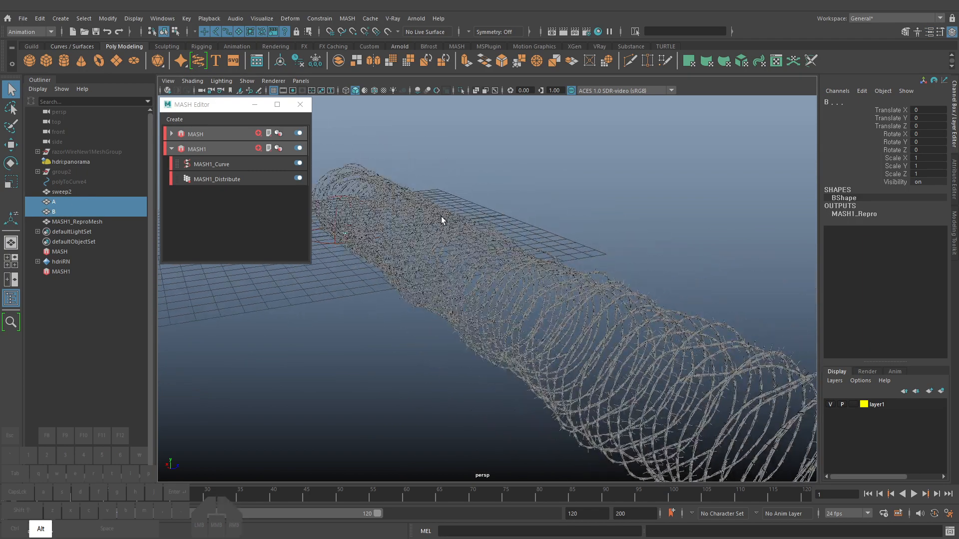
Lower MASH1_Distribute's number of points to 2000, check the barb density on the coil, and reduce it to 1000
left_click(225, 181)
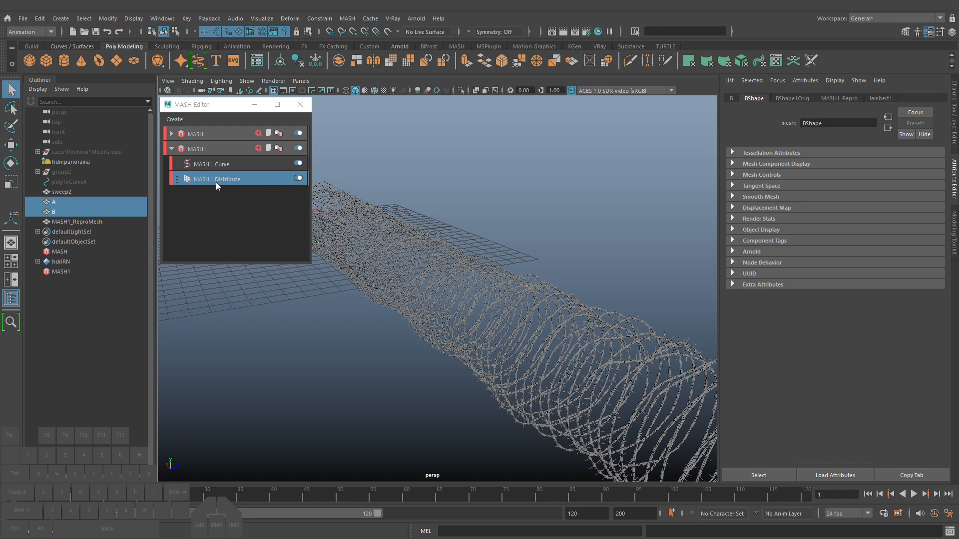
left_click(810, 172)
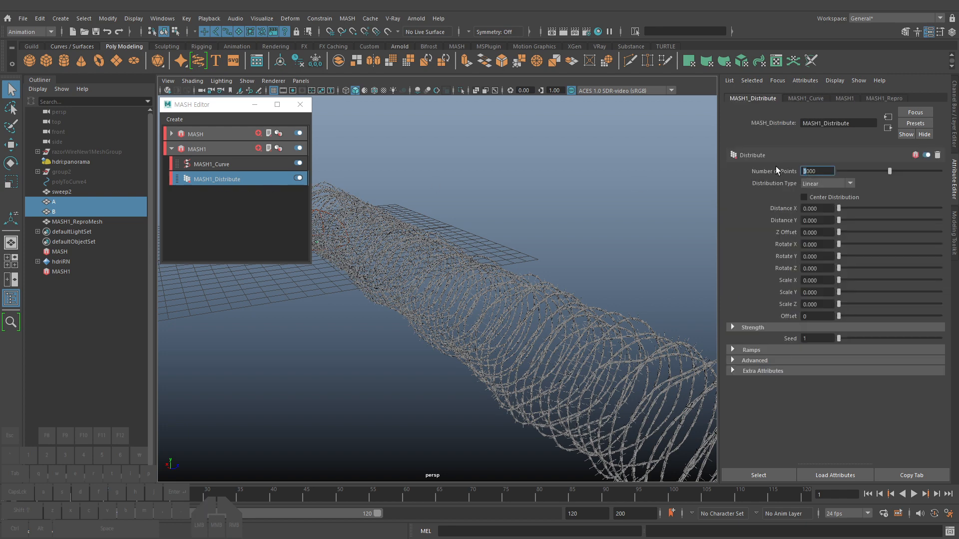
type("2")
key("Return")
middle_click_drag(615, 298, 566, 263, "alt")
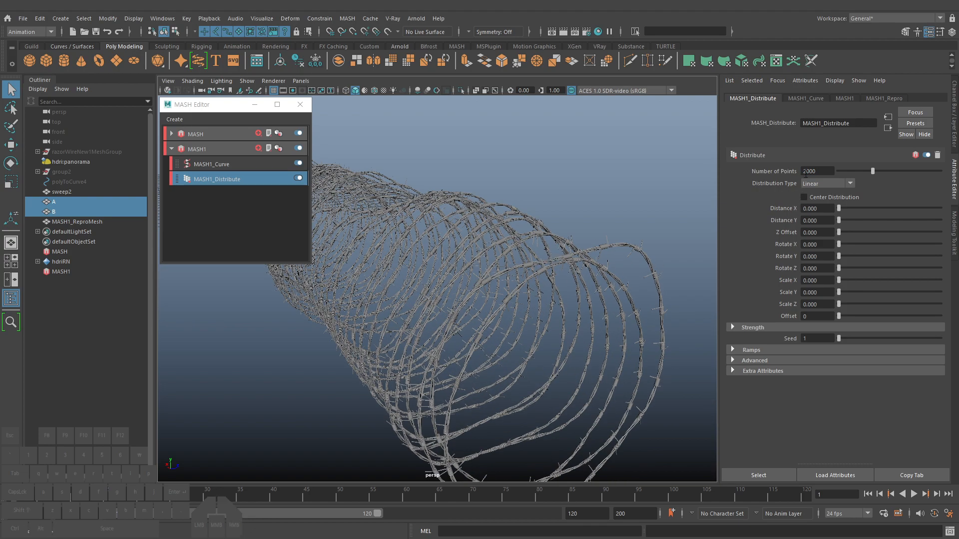
left_click_drag(803, 172, 807, 171)
type("1")
Deselect everything, check the thinned-out barbs along the coil, and save the scene
left_click(638, 208)
left_click_drag(638, 208, 508, 193, "alt")
left_click(553, 246)
right_click_drag(544, 214, 625, 405)
left_click(625, 337)
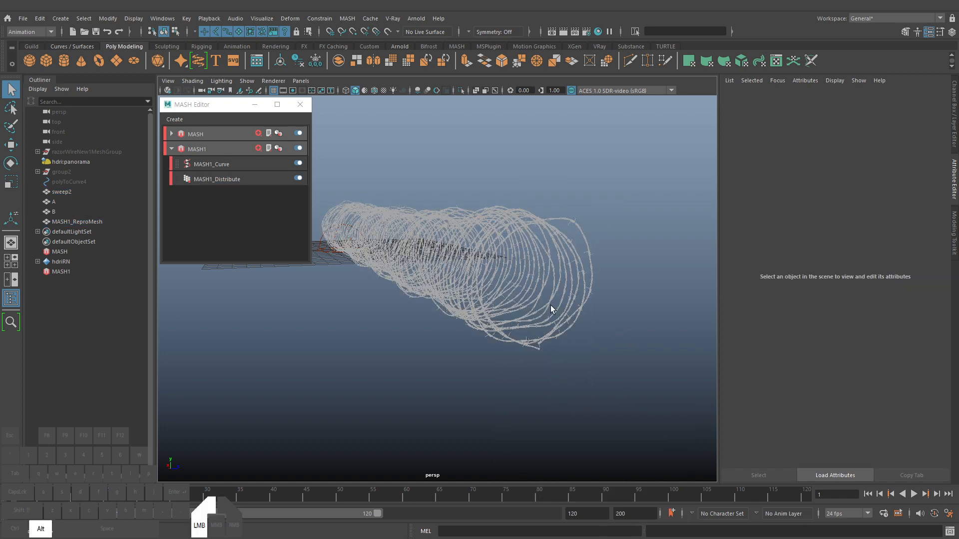
right_click_drag(550, 304, 518, 323, "alt")
left_click_drag(518, 322, 512, 318, "alt")
middle_click_drag(512, 318, 540, 337, "alt")
middle_click_drag(539, 337, 505, 321, "alt")
right_click_drag(505, 321, 545, 334, "alt")
middle_click_drag(544, 334, 541, 320, "alt")
key("ctrl+s")
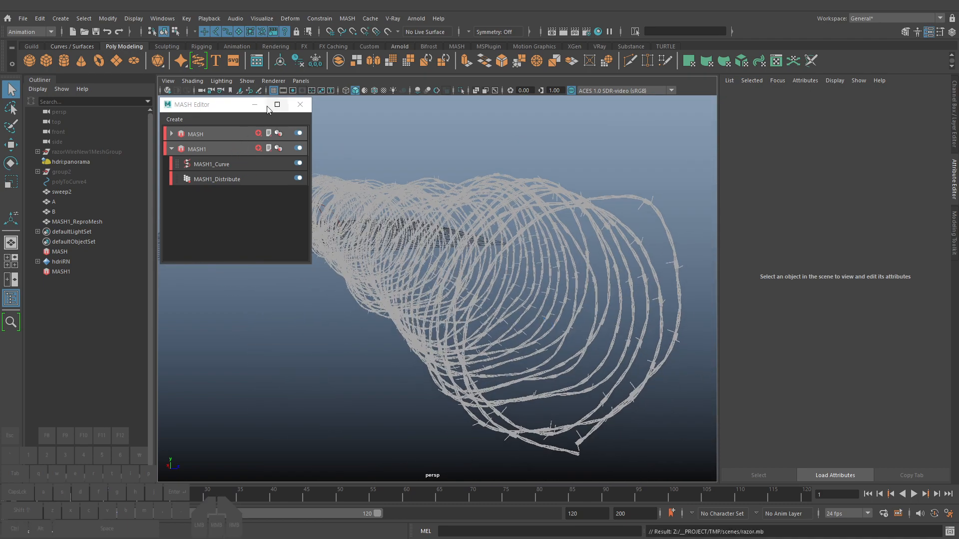
Start V-Ray rendering in the perspective viewport and view the shaded coil from the side
left_click(167, 91)
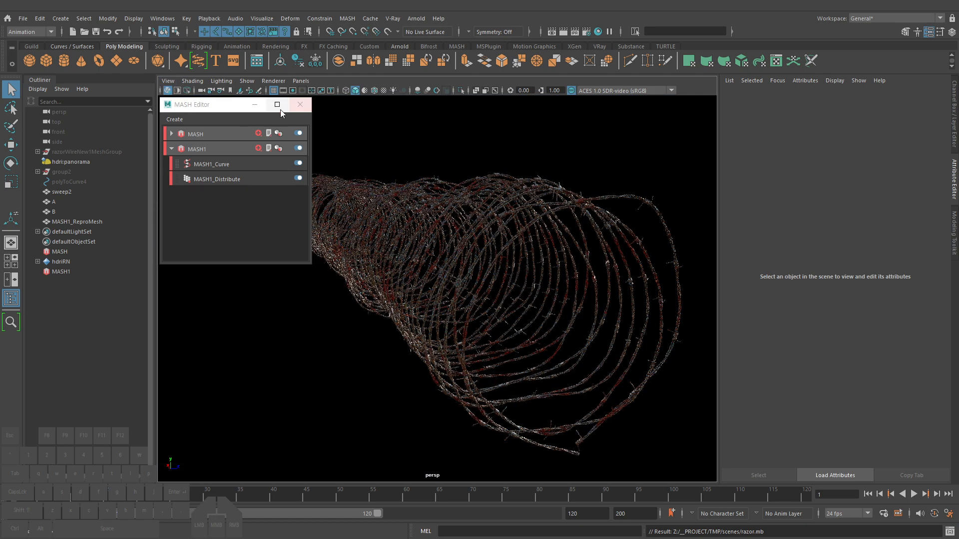
left_click_drag(511, 214, 349, 216, "alt")
middle_click_drag(418, 239, 541, 296, "alt")
left_click_drag(541, 299, 501, 313, "alt")
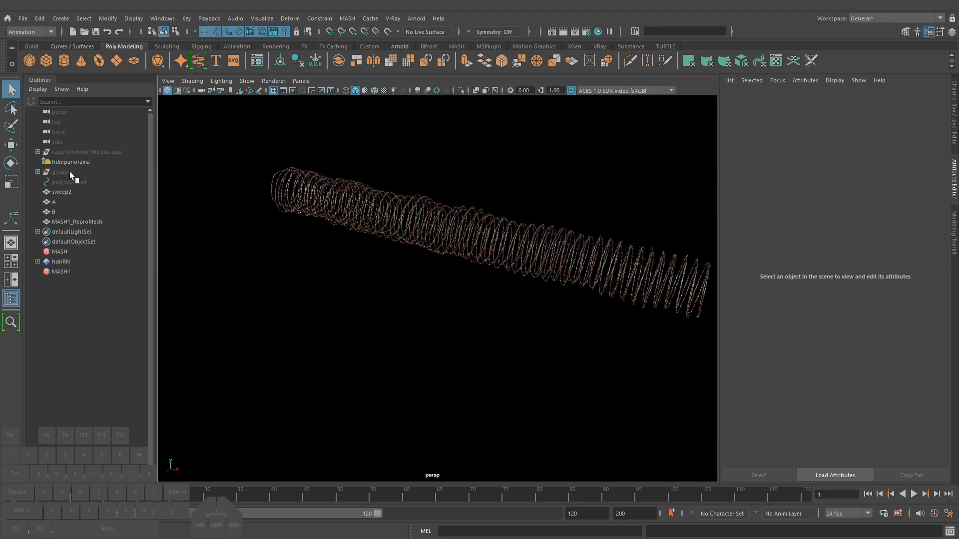
Turn off the hdri:panorama dome light's Invisible option to view the coil against the landscape, and turn it back on
left_click(66, 158)
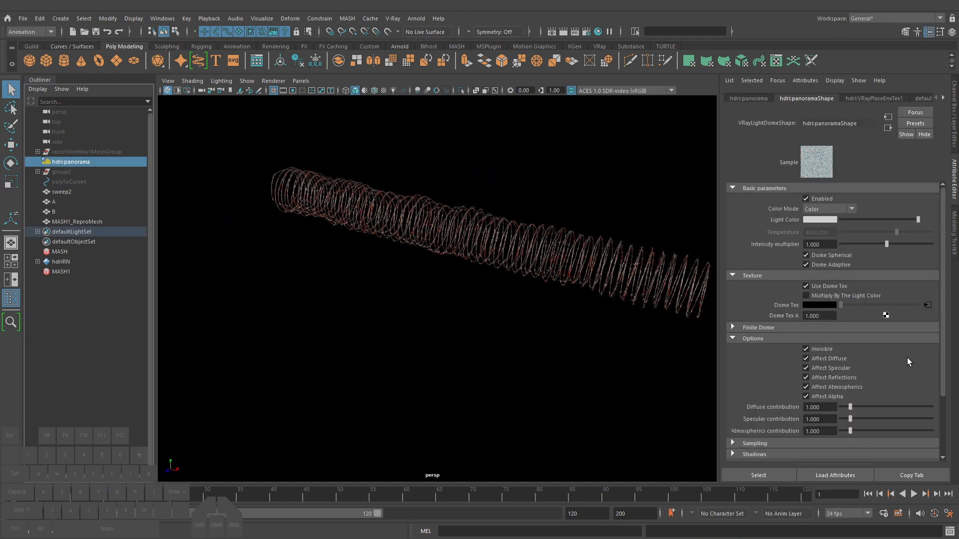
left_click(811, 349)
left_click_drag(452, 275, 535, 216, "alt")
right_click_drag(536, 216, 539, 270, "alt")
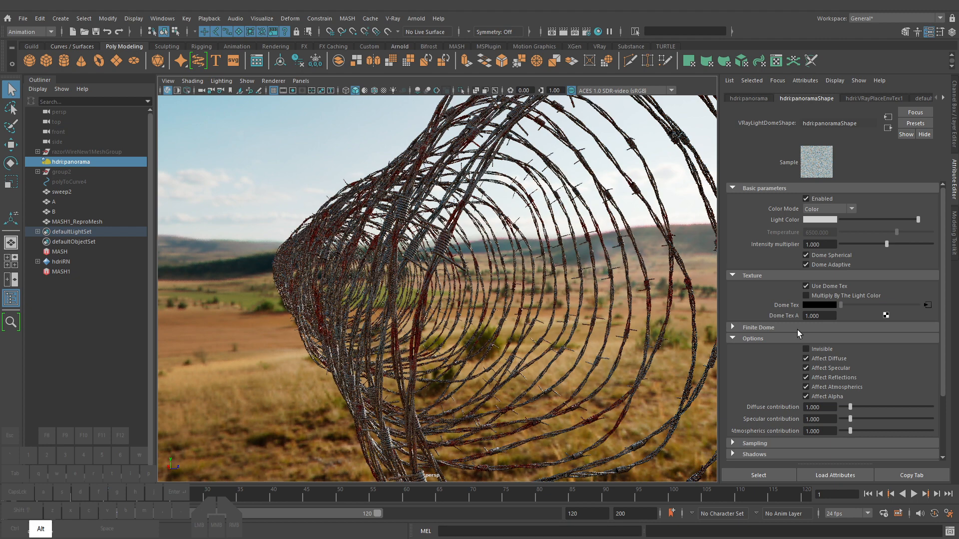
left_click(806, 350)
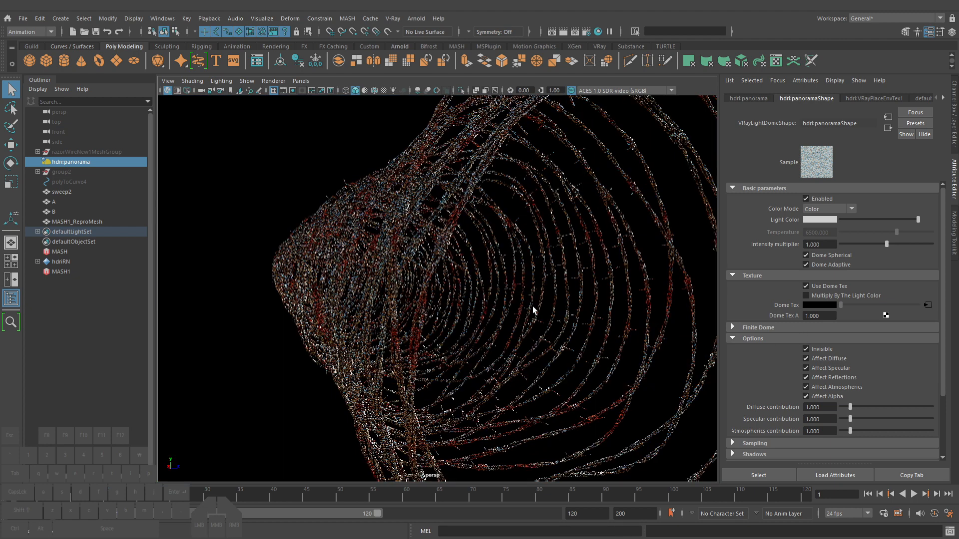
left_click_drag(532, 310, 520, 291, "alt")
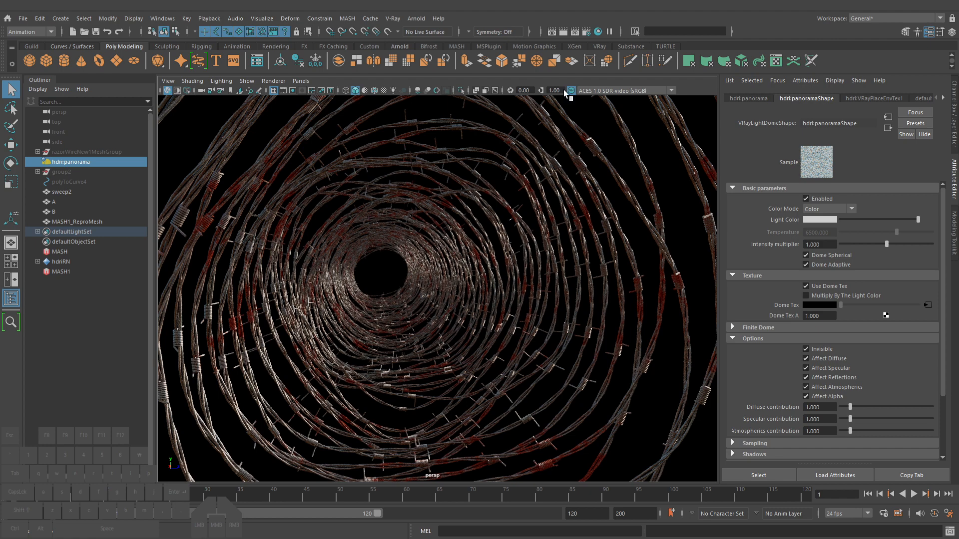
Stop the viewport rendering and group sweep2 and MASH1_ReproMesh together
left_click(167, 91)
right_click_drag(556, 302, 529, 296, "alt")
mouse_move(530, 296)
left_mouse_down("alt")
mouse_move(488, 289)
mouse_move(513, 298)
left_mouse_up("alt")
left_click_drag(560, 418, 440, 329)
right_click_drag(414, 325, 435, 330, "alt")
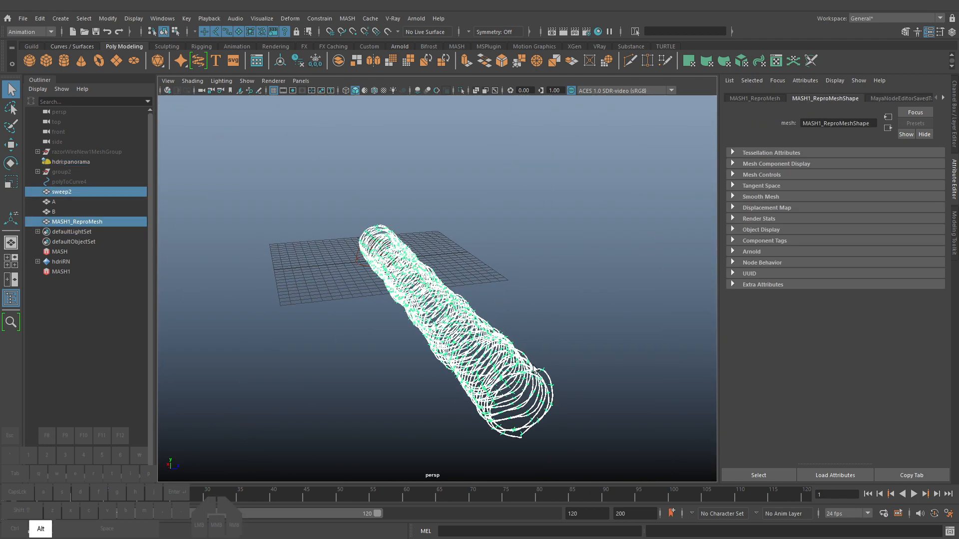
middle_click_drag(435, 329, 382, 310, "alt")
key("ctrl+g")
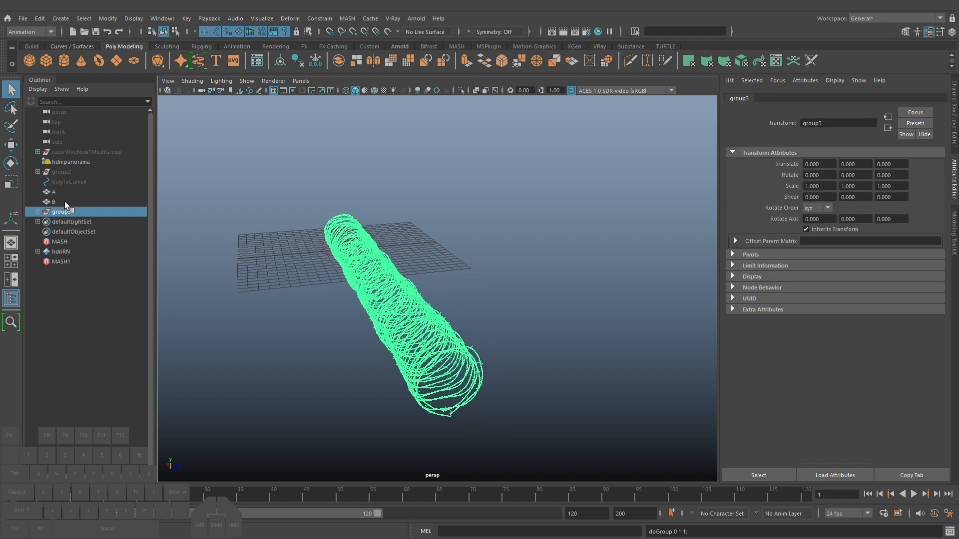
Try moving the new group sideways along Z, inspect the wire and barbs, and undo the move
key("w")
left_click_drag(389, 248, 349, 252)
left_click(71, 171)
left_click_drag(470, 357, 448, 364, "alt")
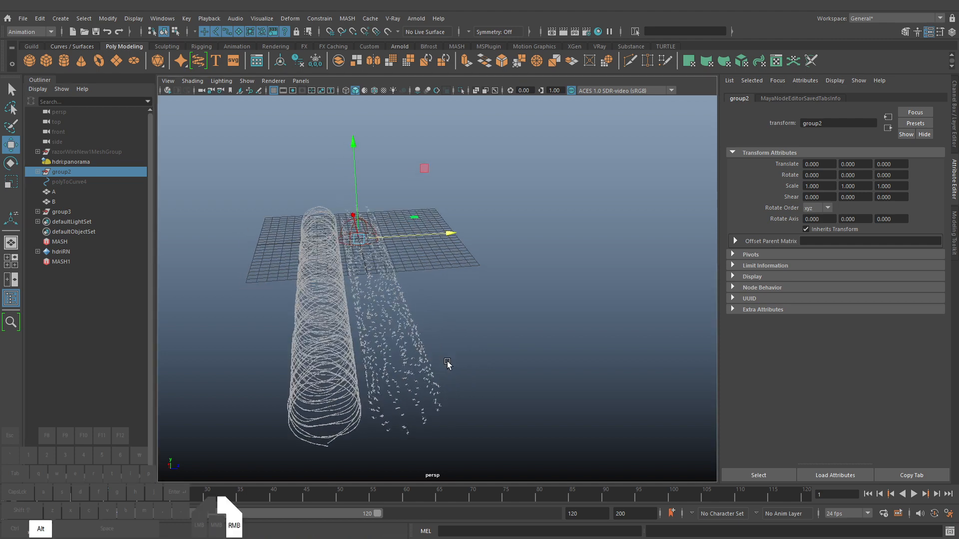
right_click_drag(447, 364, 470, 367, "alt")
key("z")
key("z")
key("q")
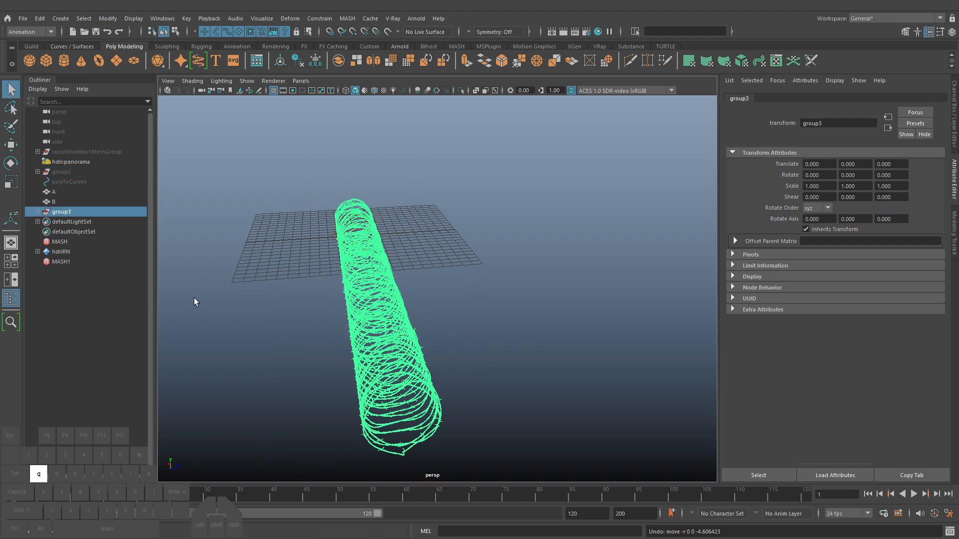
Parent polyToCurve4 under the group holding sweep2 and MASH1_ReproMesh, and select that group
left_click(36, 211)
left_click_drag(78, 184, 70, 212)
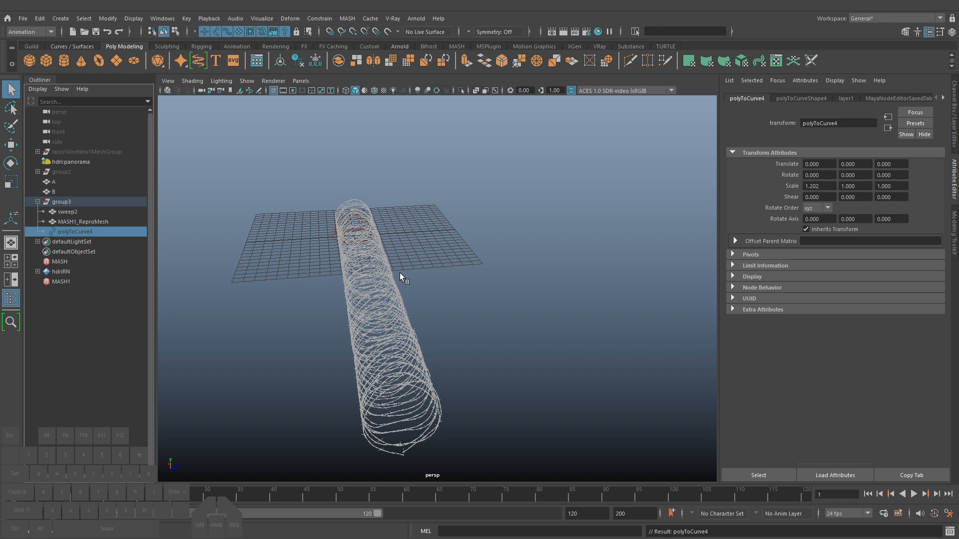
key("Up")
Try moving the whole group, including the curve, to about -5.705 in Z, and undo the move
key("w")
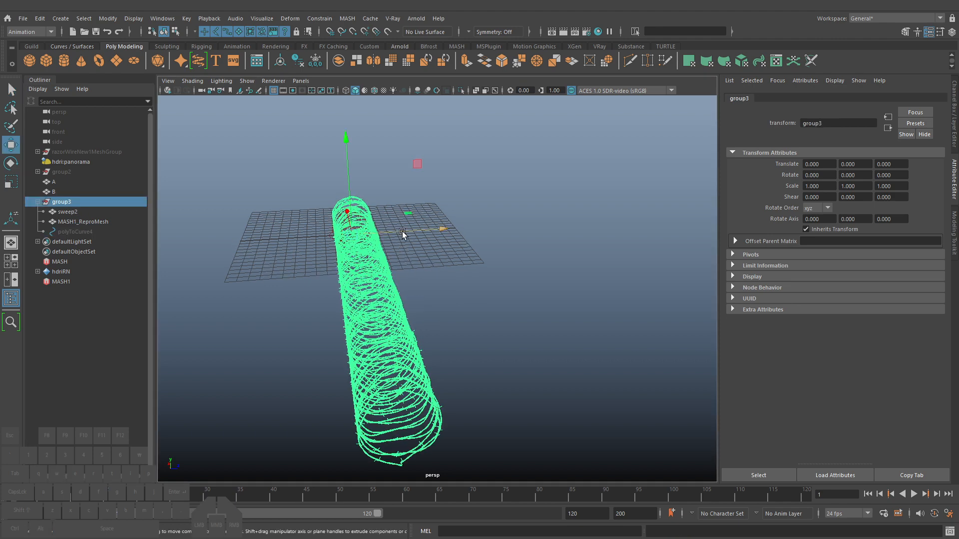
left_click_drag(403, 234, 391, 234)
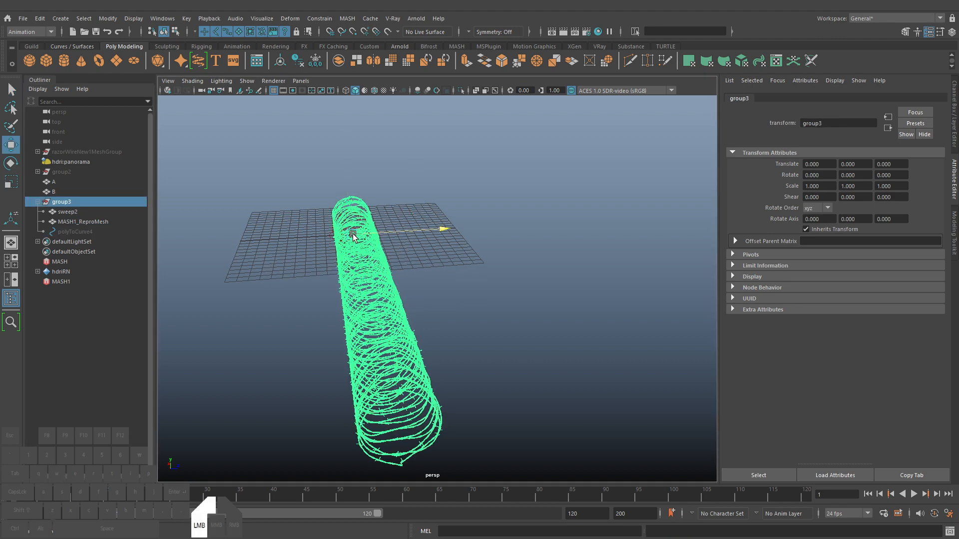
left_click_drag(352, 236, 352, 236)
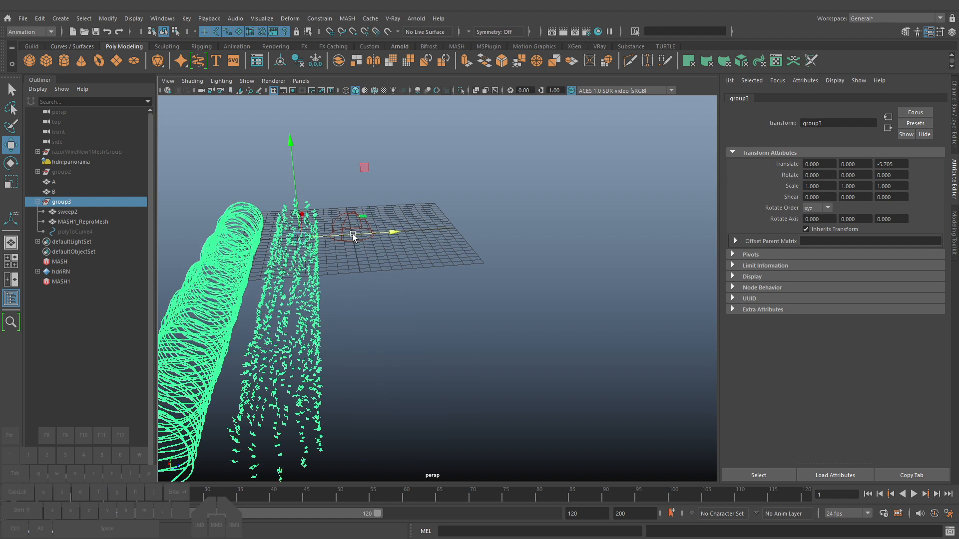
middle_click_drag(386, 319, 410, 313, "alt")
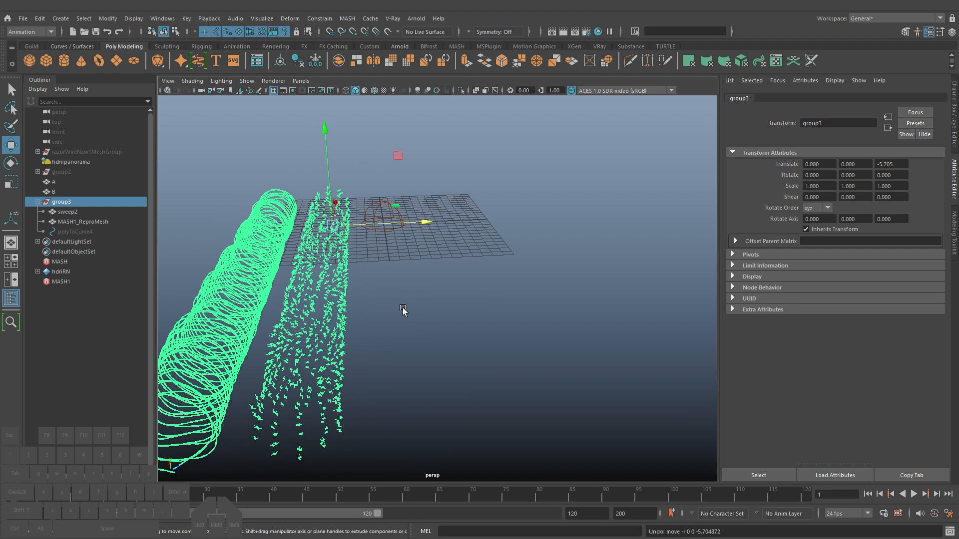
key("ctrl+z")
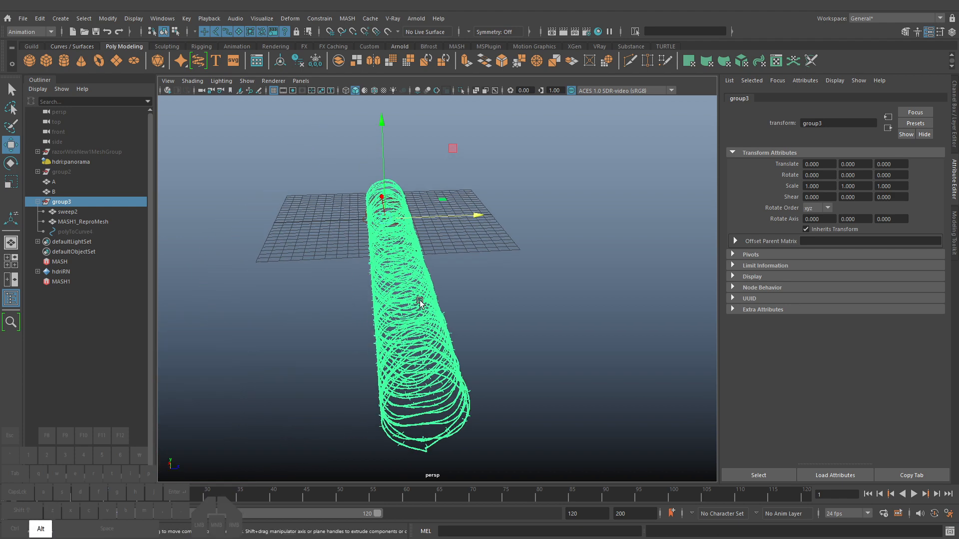
Examine the group's members sweep2, MASH1_ReproMesh and polyToCurve4 to see how they depend on the curve
left_click(74, 221)
left_click(71, 211)
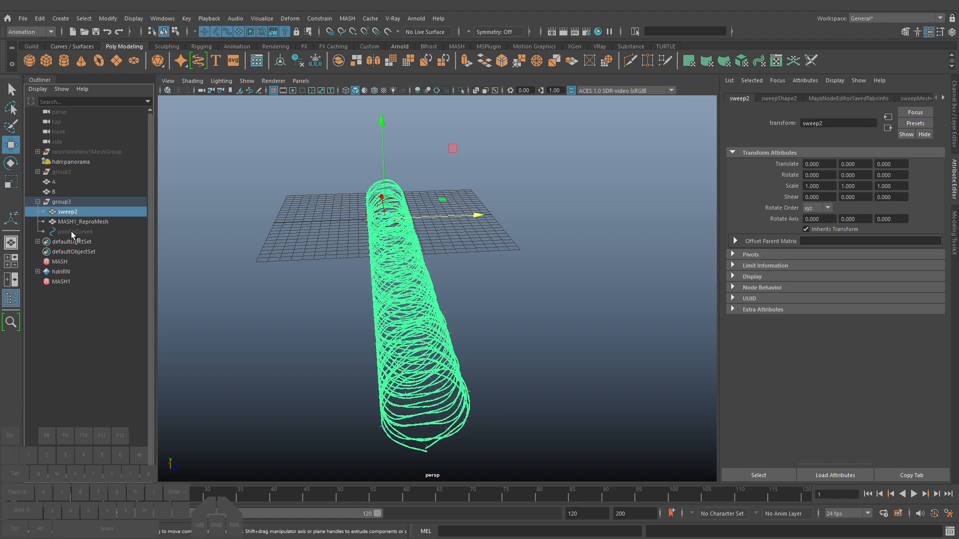
left_click(71, 232)
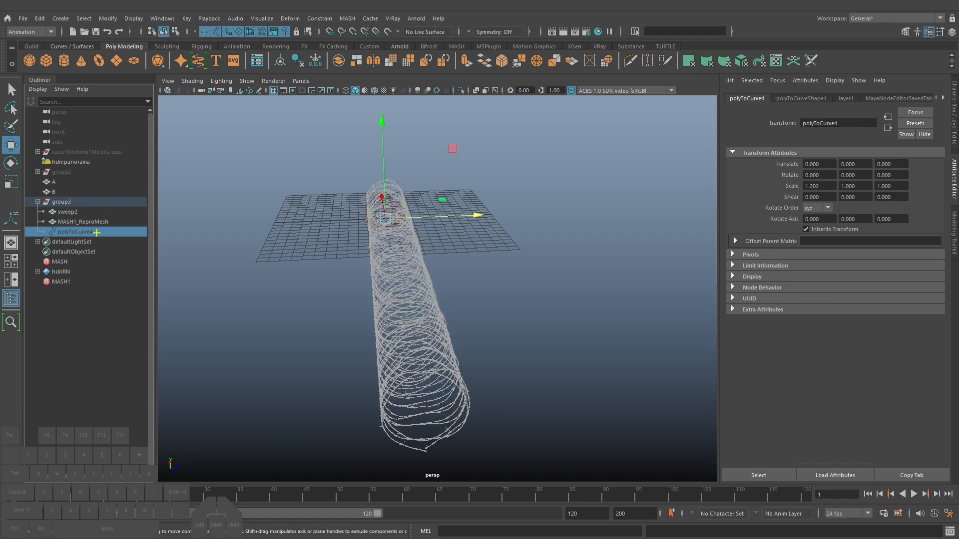
mouse_move(140, 227)
left_mouse_down()
mouse_move(154, 226)
mouse_move(88, 212)
mouse_move(95, 225)
mouse_move(113, 225)
left_mouse_up()
key("Escape")
mouse_move(88, 186)
left_mouse_down()
mouse_move(78, 202)
mouse_move(121, 227)
mouse_move(111, 239)
left_mouse_up()
left_click_drag(51, 207, 111, 226, "ctrl")
key("Escape")
left_click(73, 213)
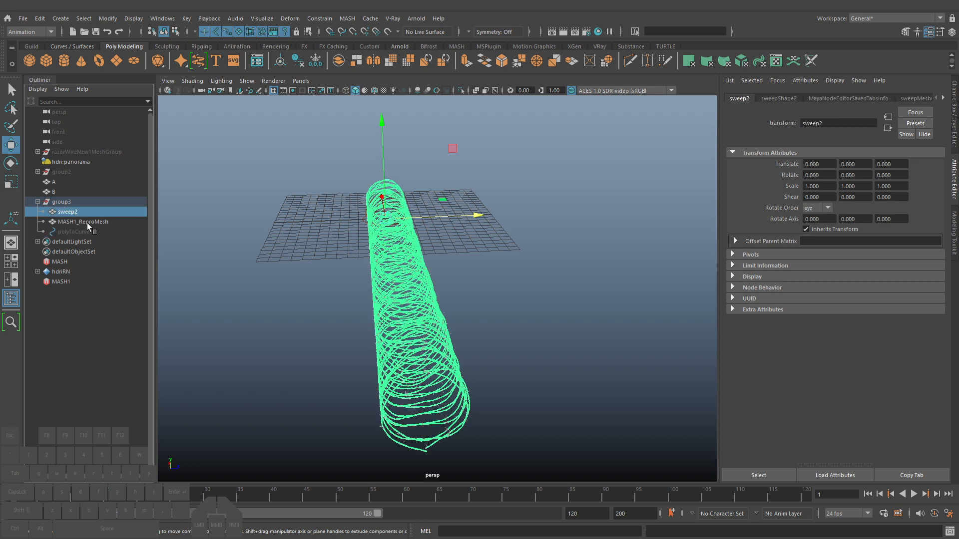
key("ctrl")
Move only polyToCurve4 sideways to about -4.123 in Z, so the wire and barbs follow it
left_click(86, 231)
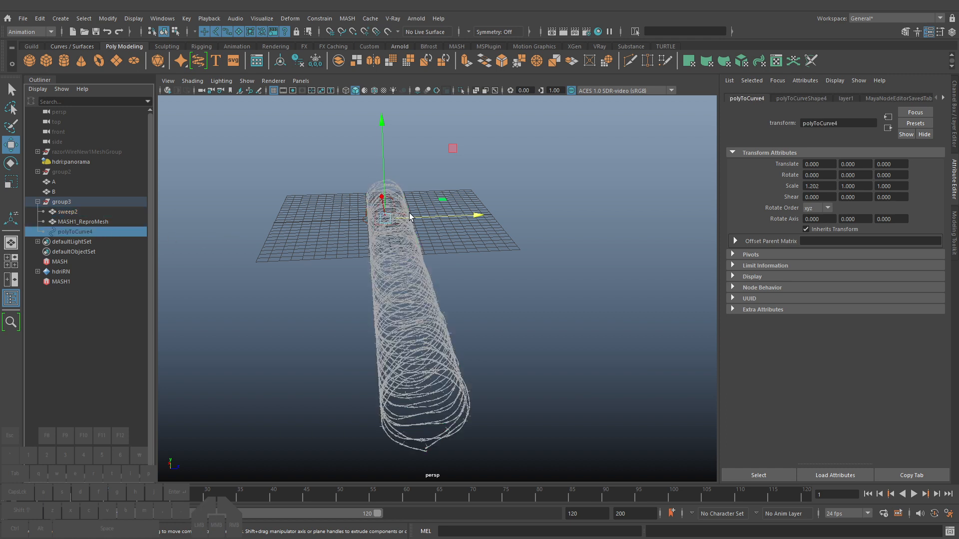
left_click_drag(396, 219, 385, 217)
key("q")
Unhide group2 and view its coil beside the barbed wire coil
left_click(67, 172)
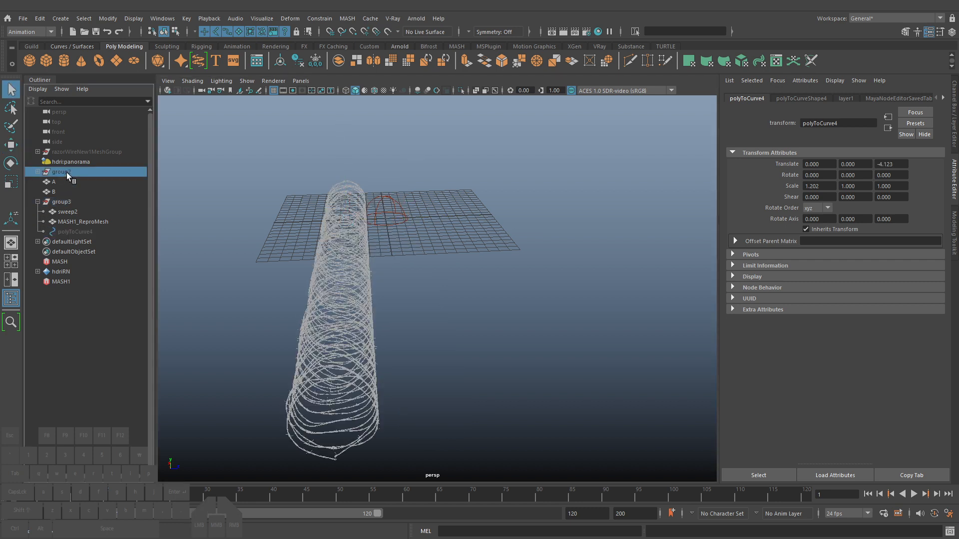
key("h")
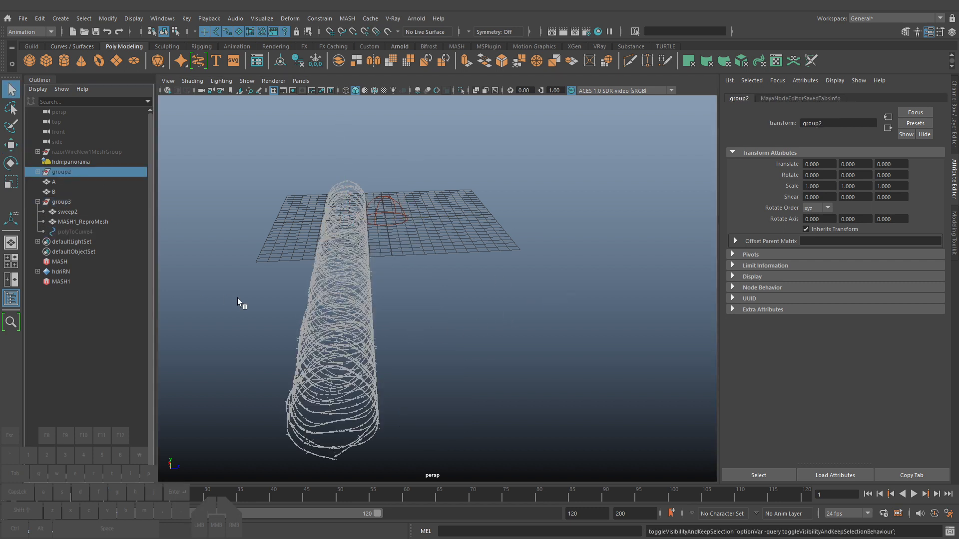
left_click(259, 299)
left_click_drag(259, 299, 496, 256, "alt")
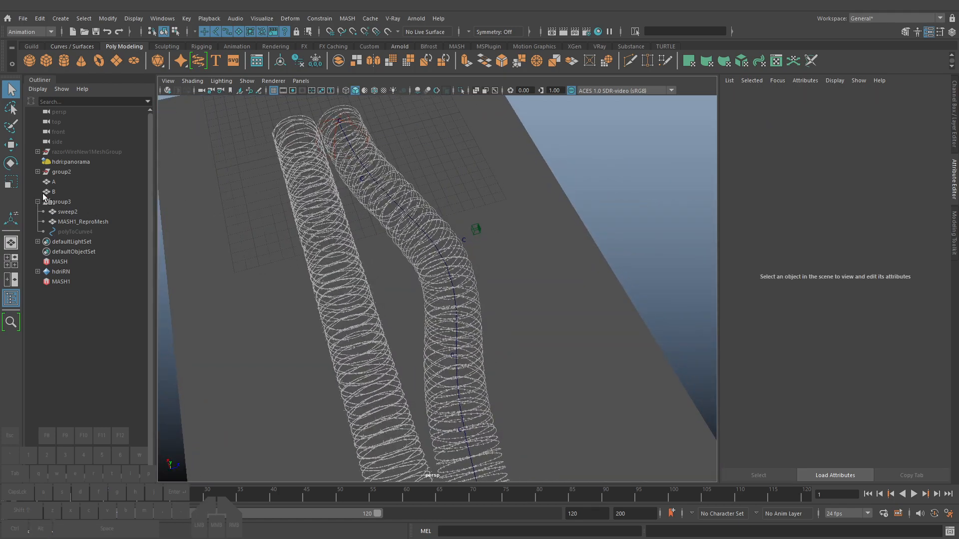
Reset Translate X, Y and Z to 0 on cluster1Handle through cluster6Handle in group2, and deselect them
left_click(37, 172)
left_click_drag(80, 293, 84, 338)
left_click(955, 123)
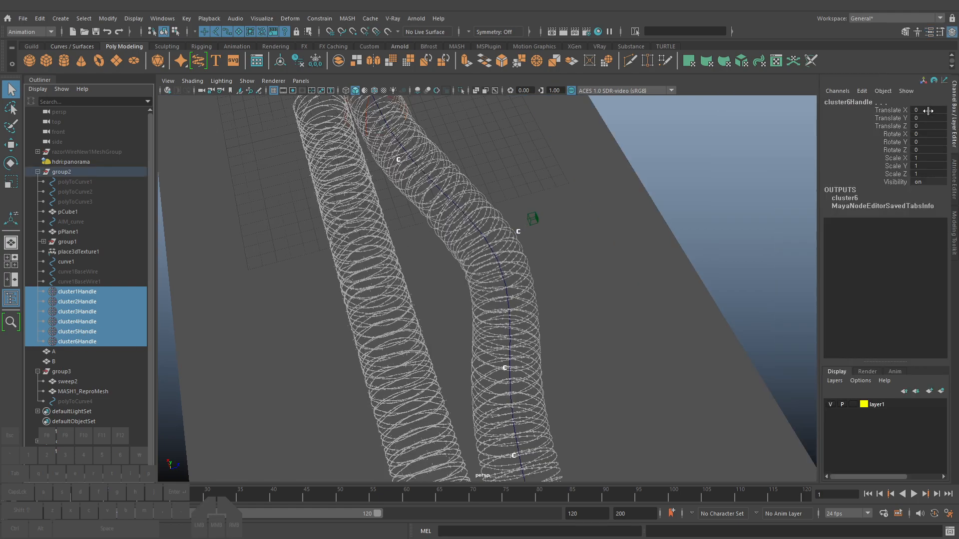
left_click_drag(928, 111, 930, 125)
key("Return")
left_click(693, 211)
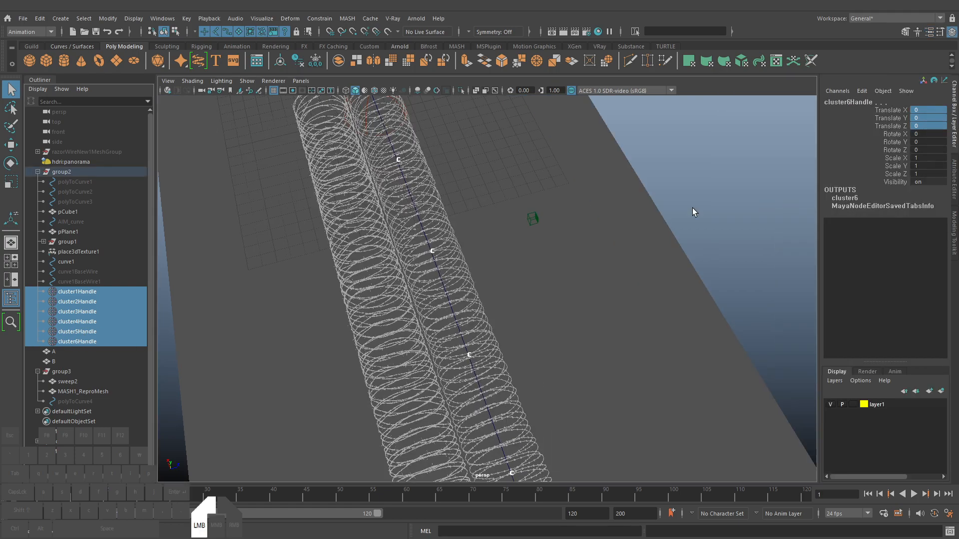
Examine the two straight coils side by side from a low angle, comparing their wires and barbs
left_click_drag(693, 212, 473, 221, "alt")
right_click_drag(473, 217, 567, 241, "alt")
middle_click_drag(567, 240, 639, 310, "alt")
left_click_drag(639, 309, 617, 294, "alt")
right_click_drag(617, 295, 734, 313, "alt")
middle_click_drag(636, 287, 646, 284, "alt")
right_click_drag(646, 285, 684, 287, "alt")
middle_click_drag(684, 287, 695, 279, "alt")
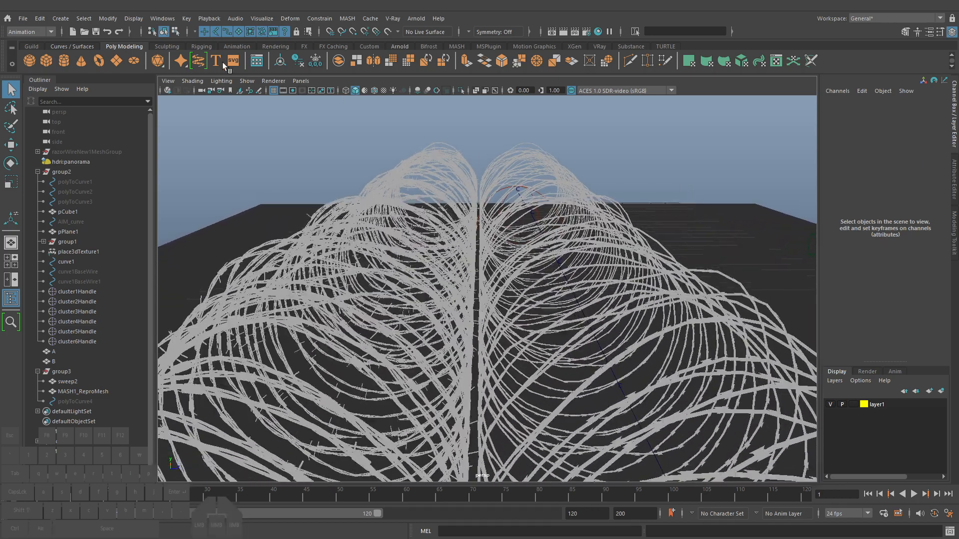
Start the live render in the perspective view and examine both coils' wires and barbs from a low close angle and from above
left_click(168, 91)
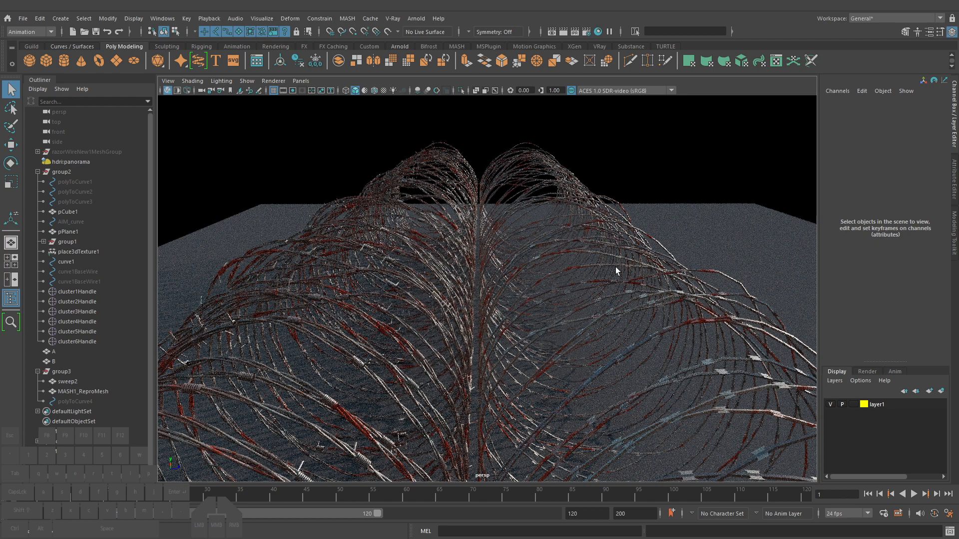
middle_click_drag(615, 270, 541, 283, "alt")
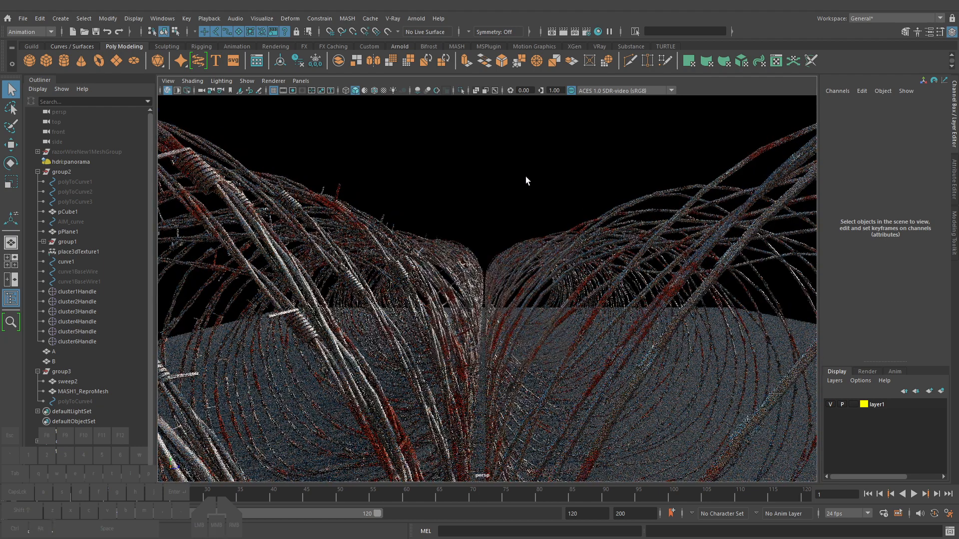
left_click(88, 151)
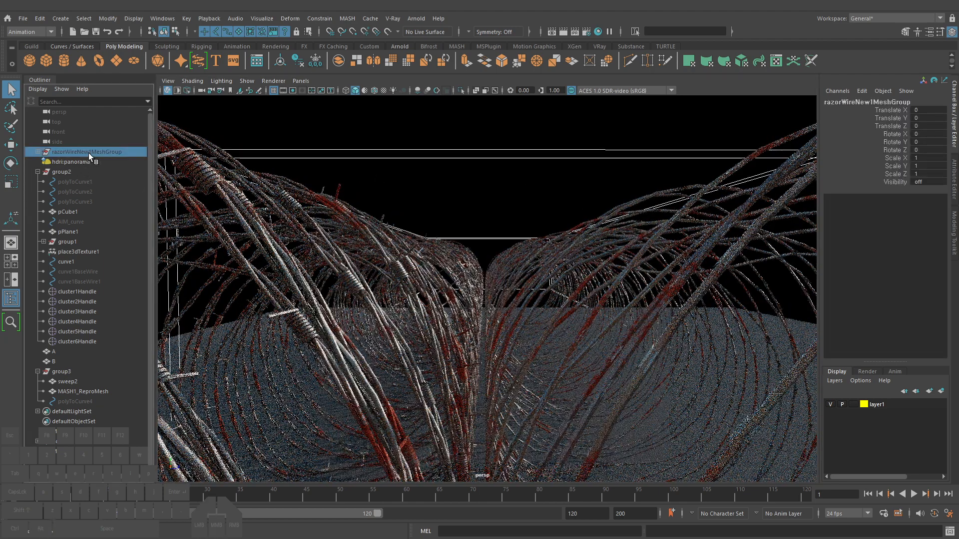
left_click(283, 137)
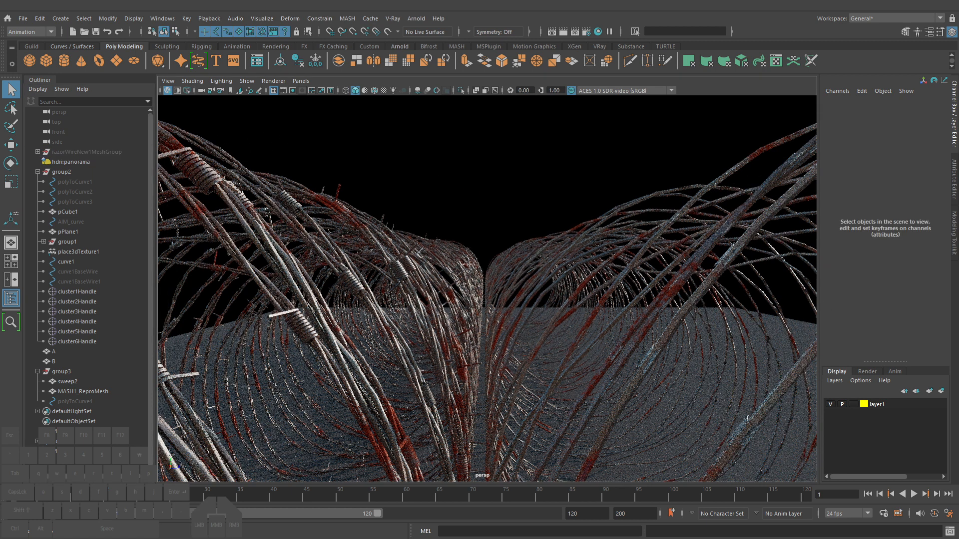
left_click_drag(395, 279, 498, 316, "alt")
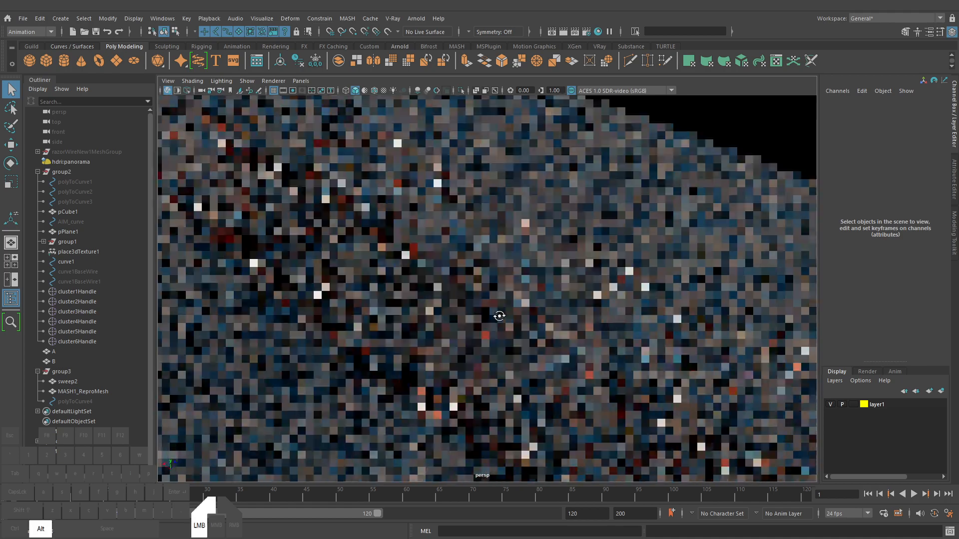
right_click_drag(499, 316, 385, 288, "alt")
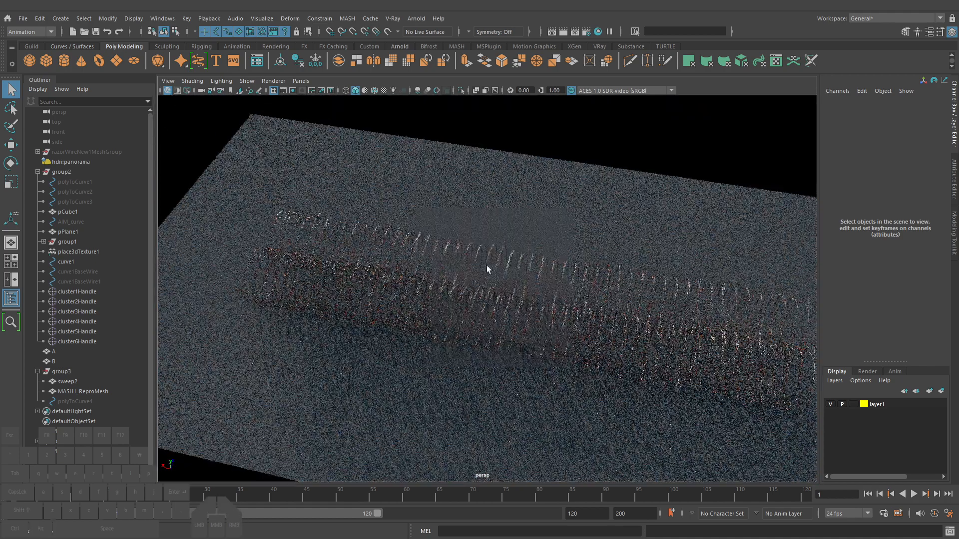
left_click_drag(486, 265, 483, 292, "alt")
right_click_drag(482, 292, 530, 301, "alt")
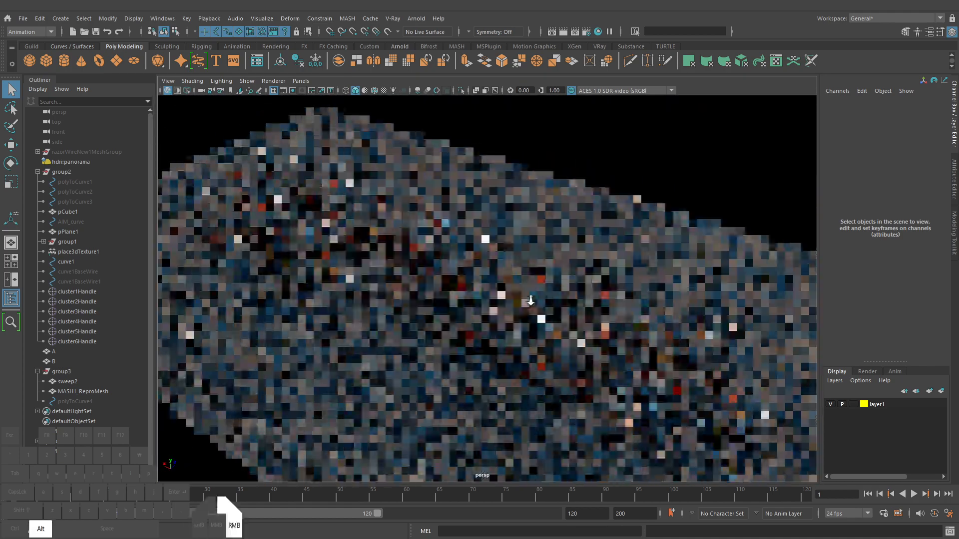
middle_click_drag(530, 301, 556, 292, "alt")
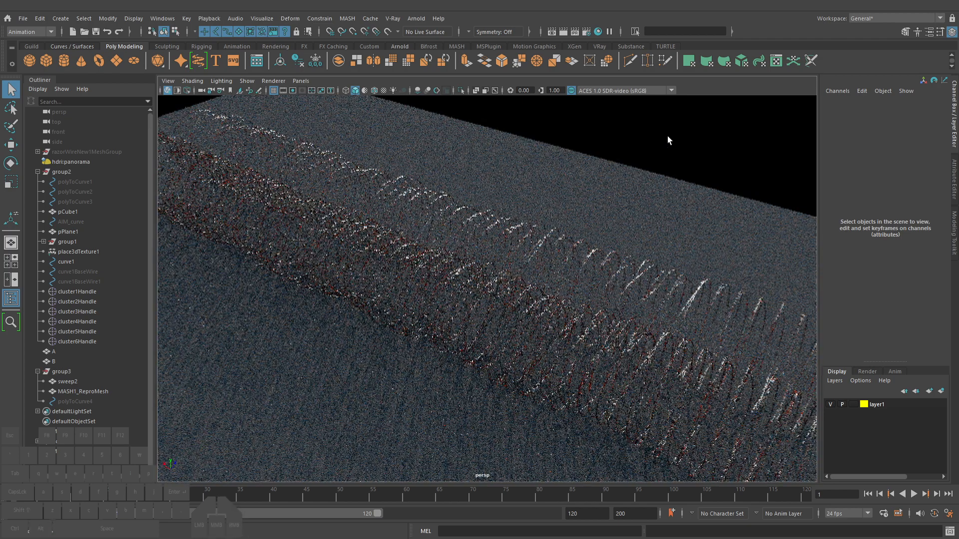